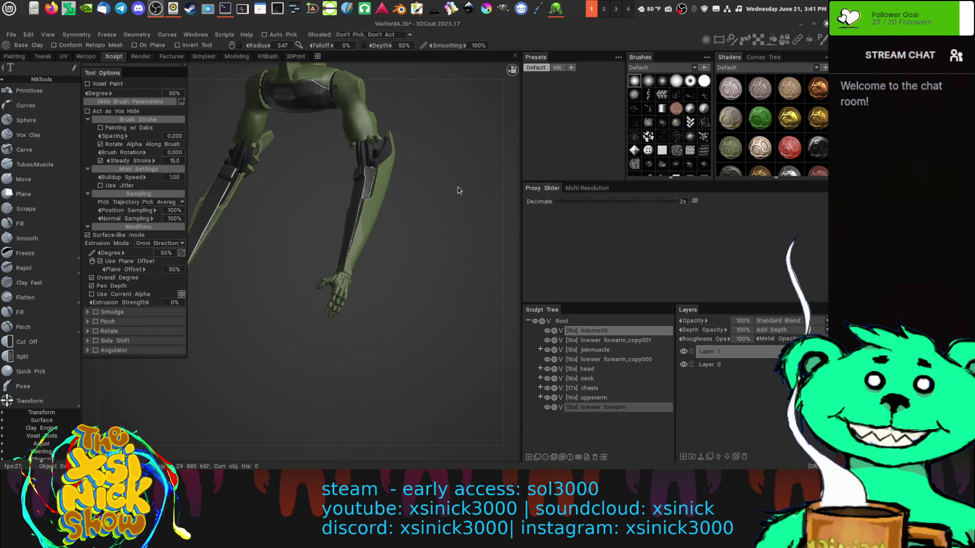
- Examine the forearm and hand of the character from several angles
right_click_drag(512, 207, 510, 271)
middle_click_drag(428, 249, 399, 251)
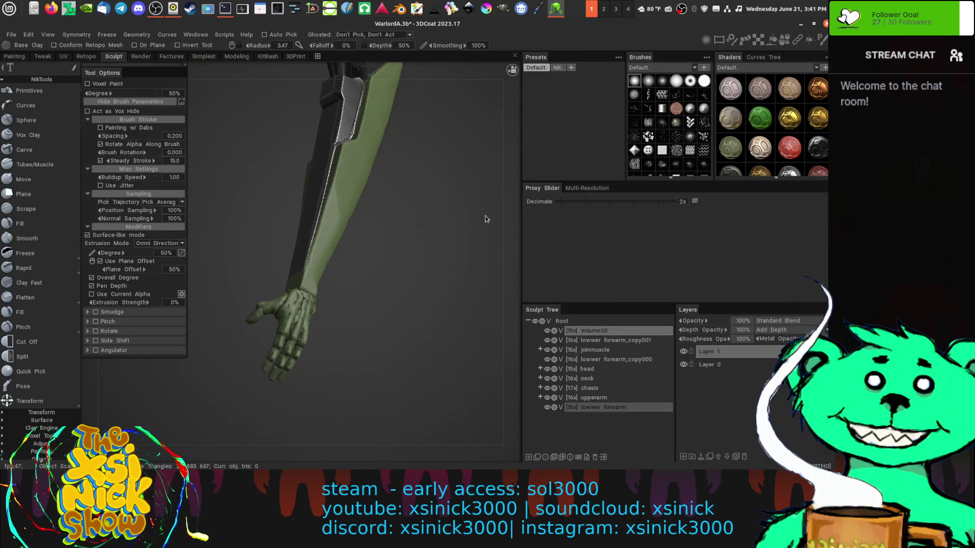
scroll(501, 278, "up", 3)
left_click_drag(512, 233, 453, 227, "shift")
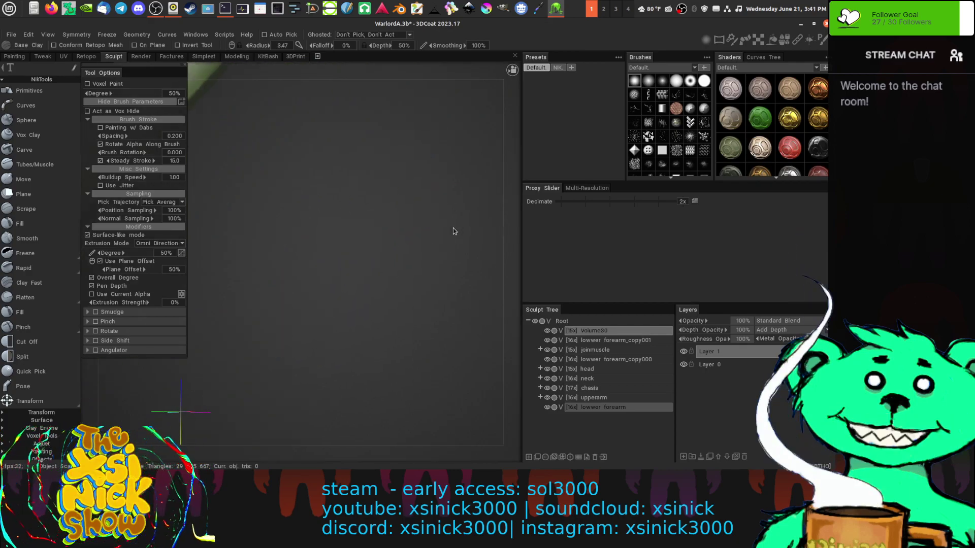
middle_click_drag(377, 211, 429, 233)
scroll(429, 236, "down", 4)
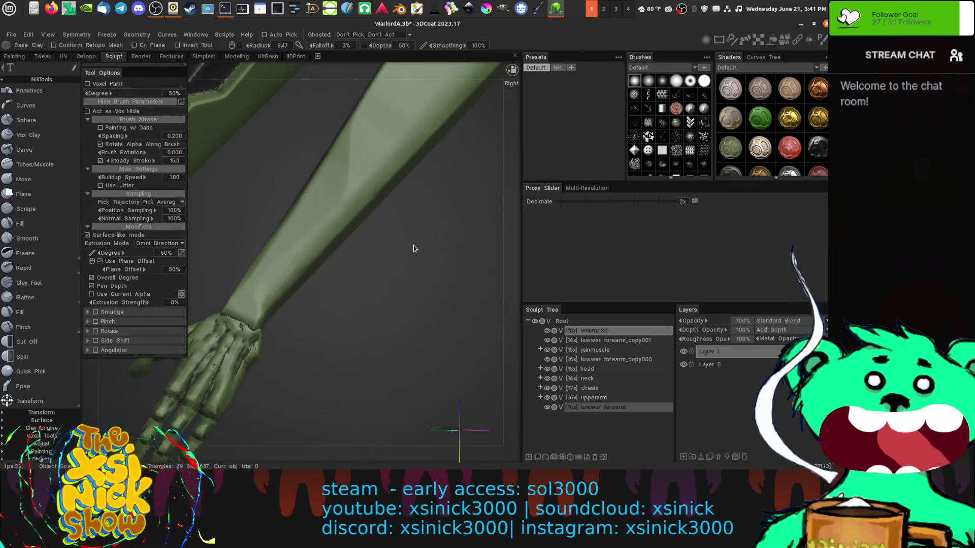
left_click_drag(432, 280, 496, 288)
middle_click_drag(447, 297, 399, 235)
left_click_drag(370, 292, 374, 285)
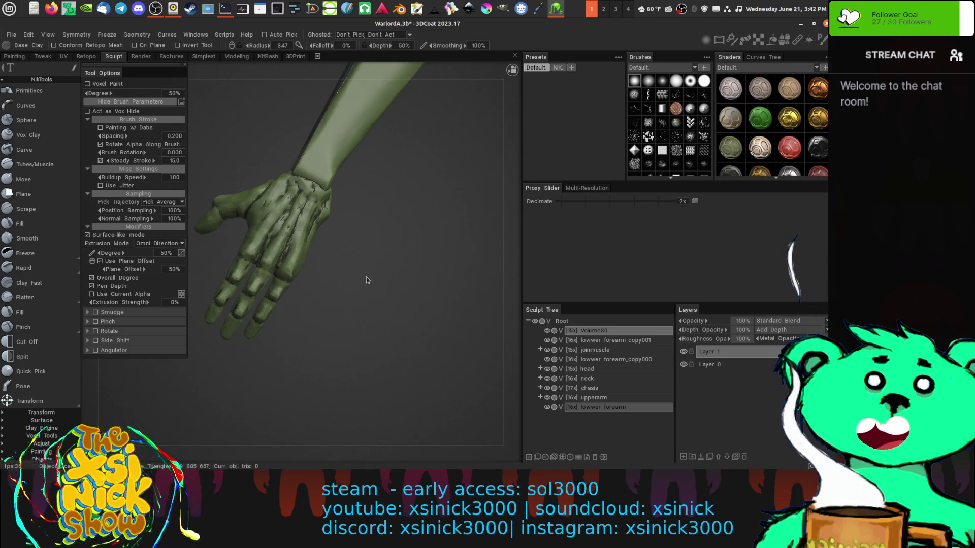
mouse_move(512, 284)
left_mouse_down()
mouse_move(508, 247)
mouse_move(506, 279)
left_mouse_up()
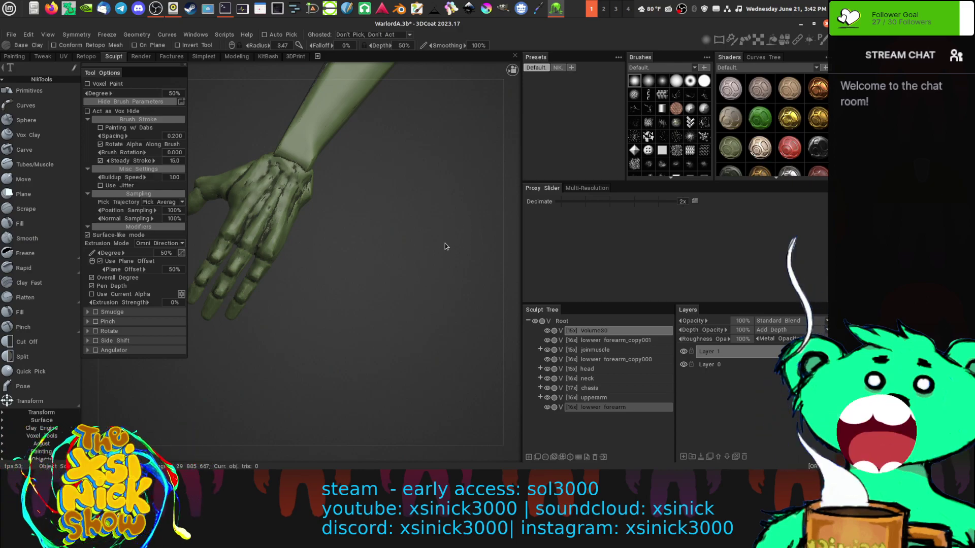
- Check the hand and forearm in the top, bottom, front and right views, switching between perspective and orthographic projection
key("KP_7")
middle_click_drag(434, 211, 390, 200, "alt")
right_click_drag(390, 203, 379, 158)
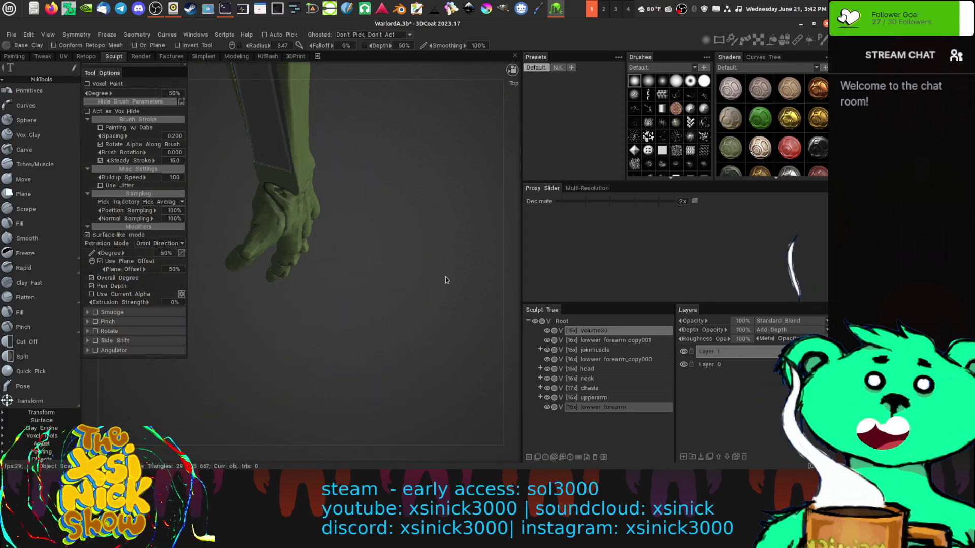
key("ctrl+KP_7")
key("KP_5")
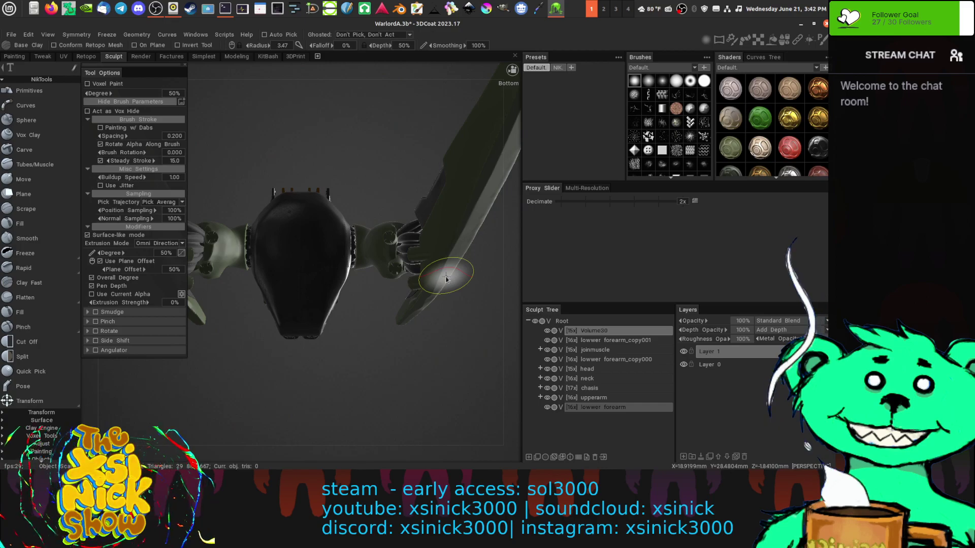
key("KP_1")
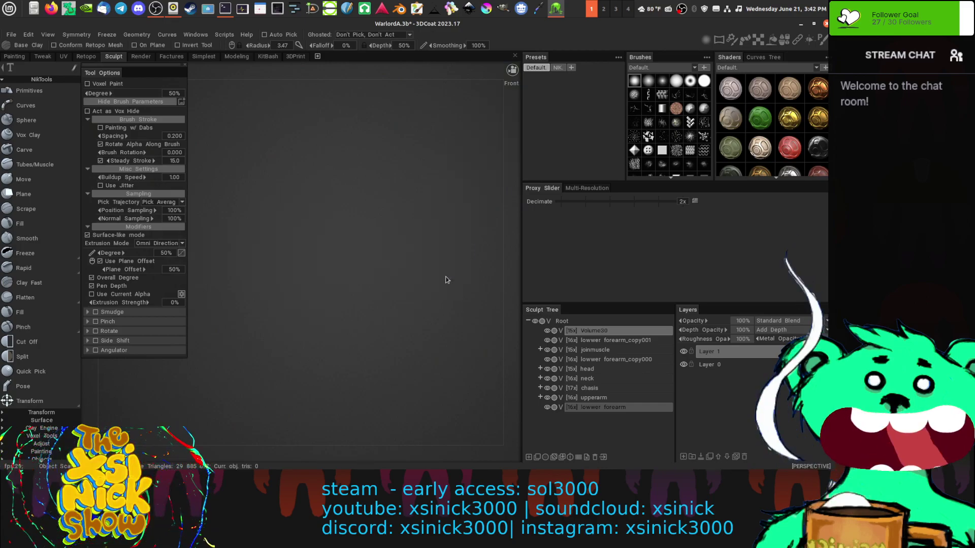
key("KP_3")
mouse_move(370, 220)
right_mouse_down()
mouse_move(340, 217)
mouse_move(375, 223)
right_mouse_up()
middle_click_drag(359, 222, 442, 270)
right_click_drag(441, 270, 472, 297)
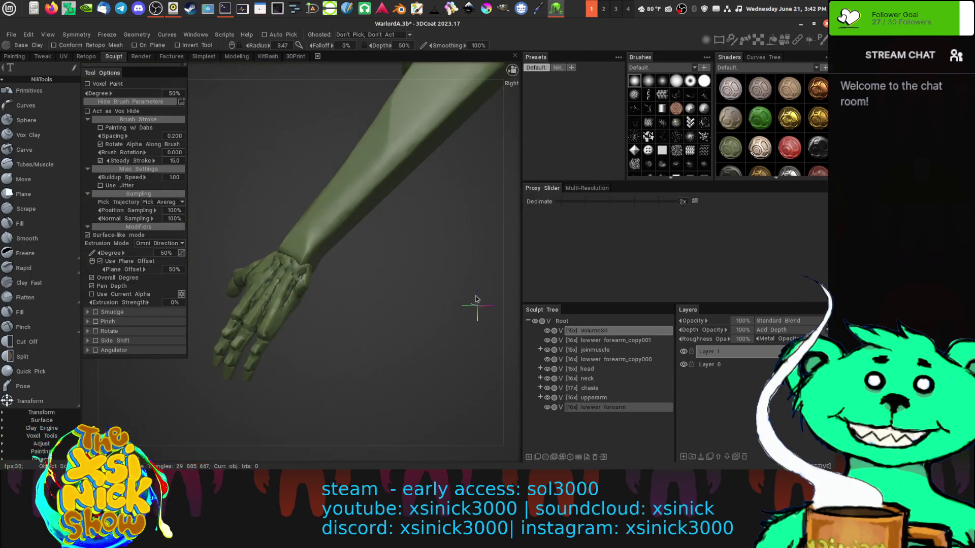
middle_click_drag(402, 301, 401, 280)
scroll(398, 281, "down", 2)
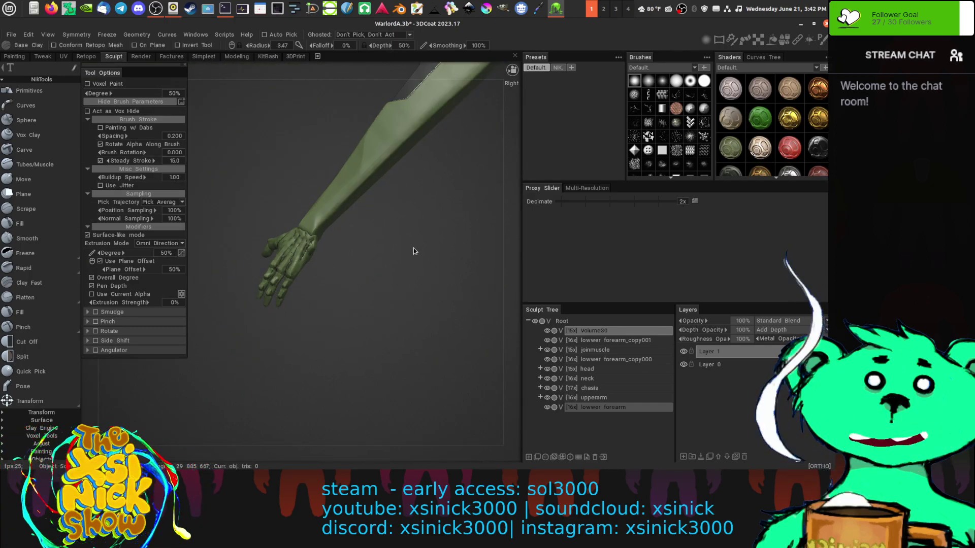
right_click_drag(510, 209, 527, 310)
middle_click_drag(515, 278, 464, 280)
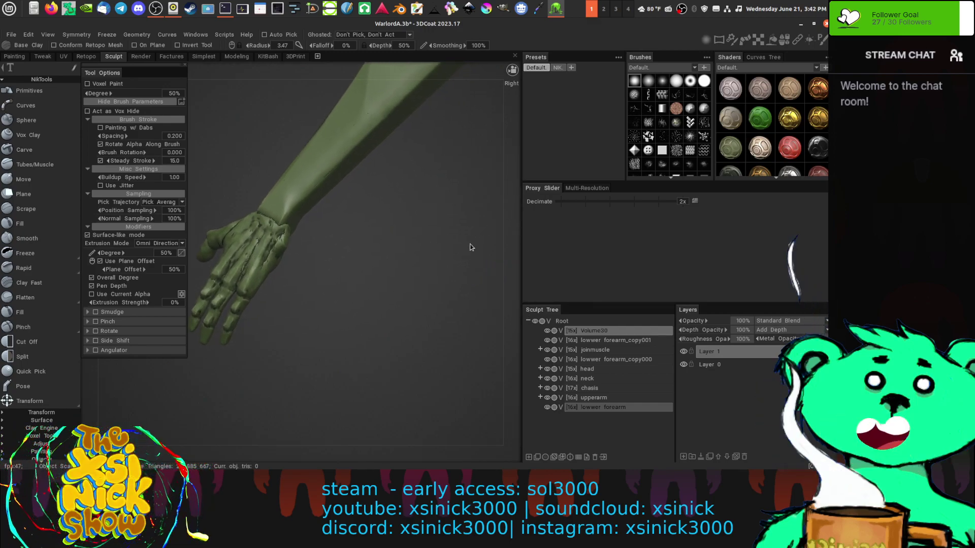
- Inspect the back of the hand, the fingers and the wrist joint up close
left_click_drag(462, 250, 499, 268)
left_click_drag(502, 308, 500, 246)
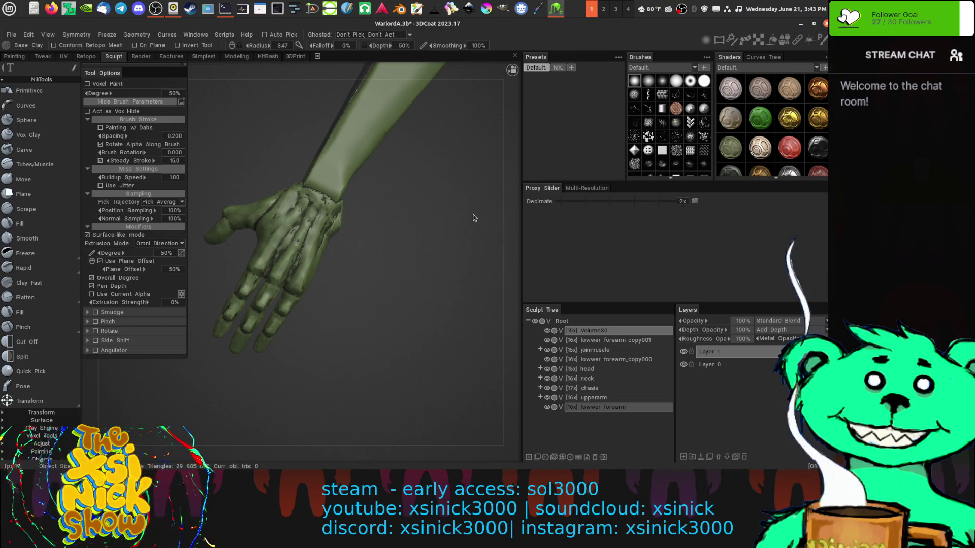
left_click_drag(510, 231, 553, 244)
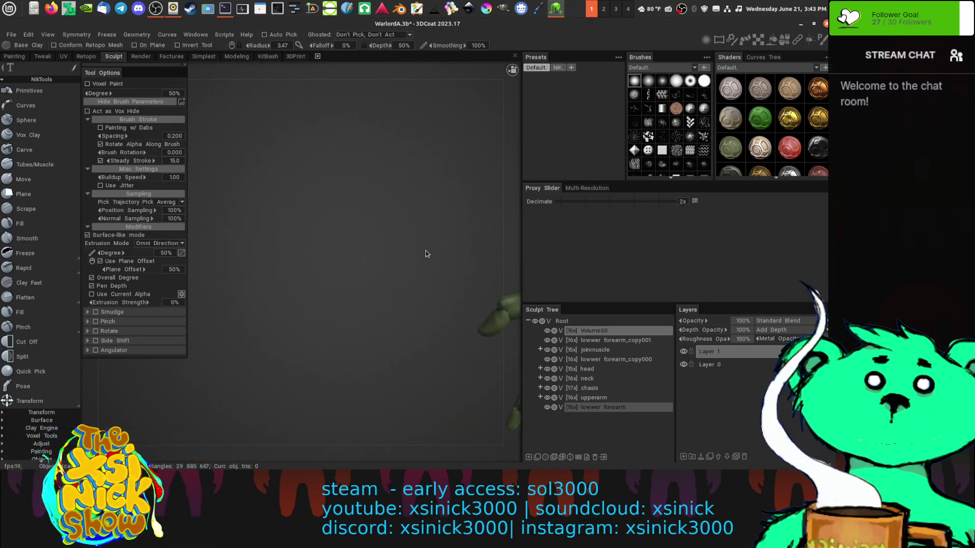
left_click_drag(423, 250, 281, 215)
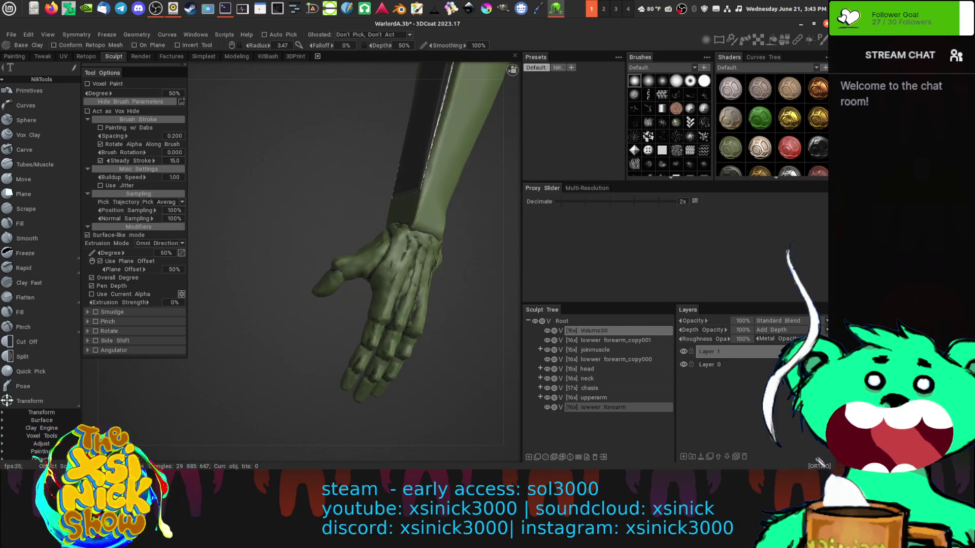
left_click_drag(517, 302, 473, 320)
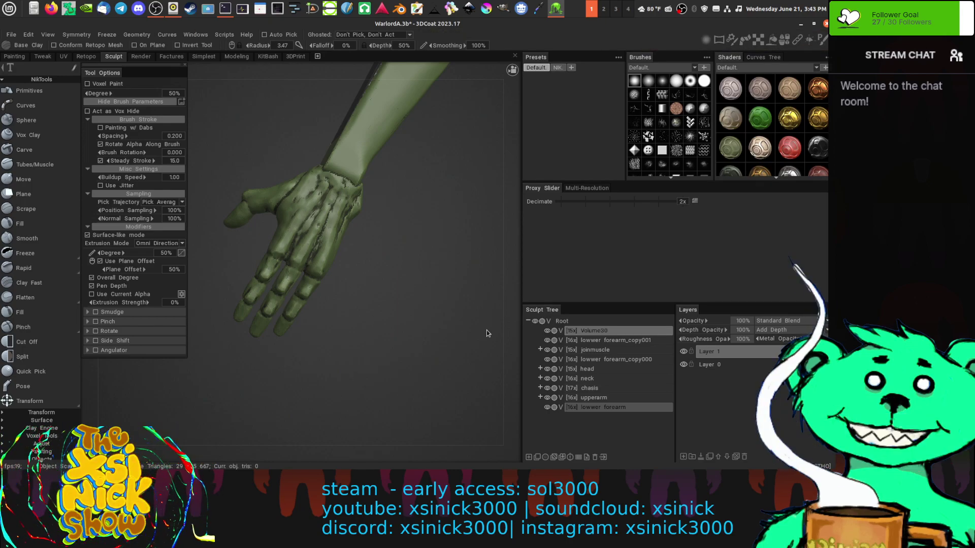
left_click_drag(511, 266, 507, 264)
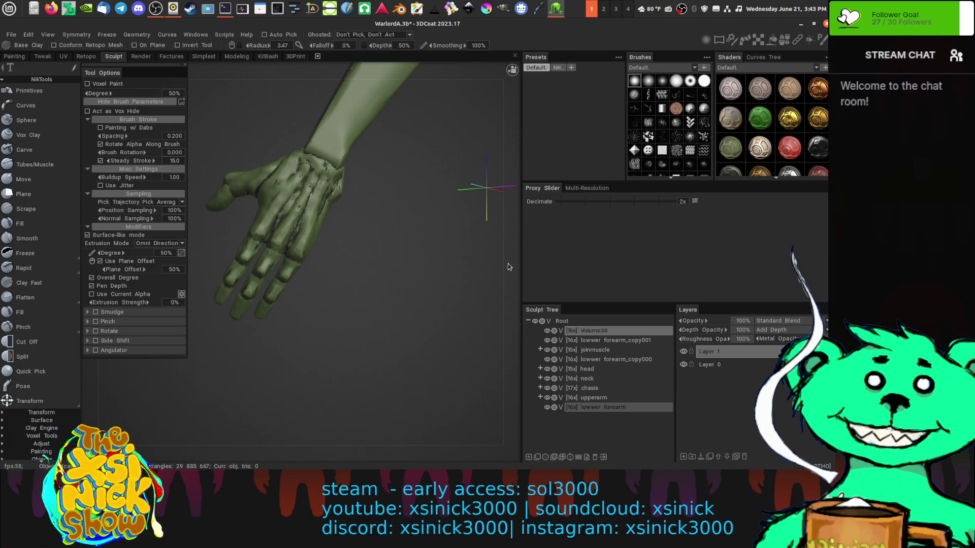
middle_click_drag(464, 293, 474, 273)
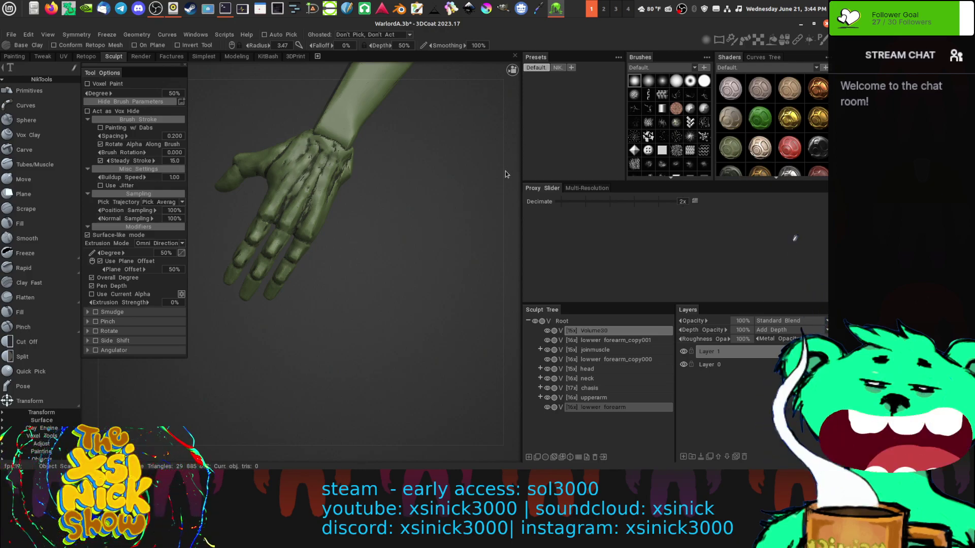
- Launch BeeRef and move its empty reference board beside the sculpted hand, clear of the terminal window
mouse_move(26, 253)
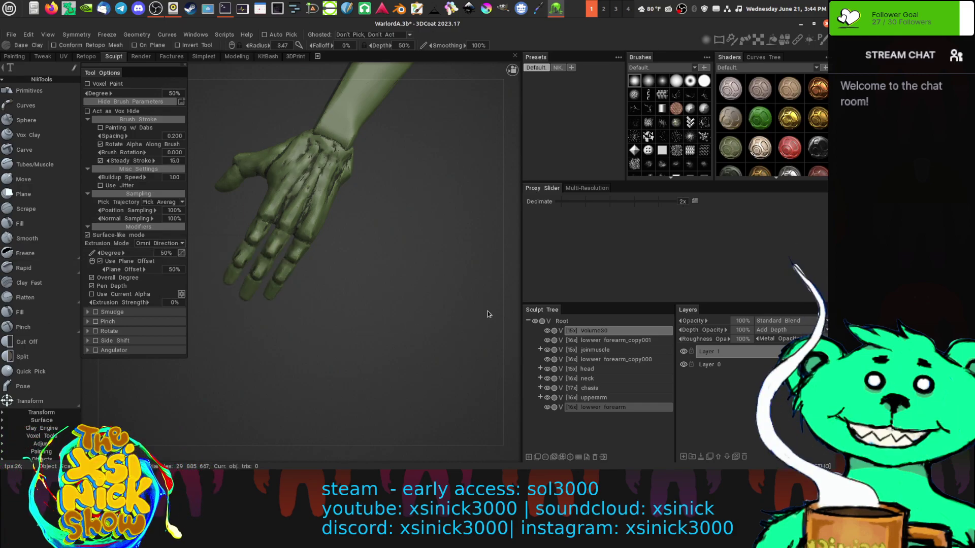
left_click(453, 10)
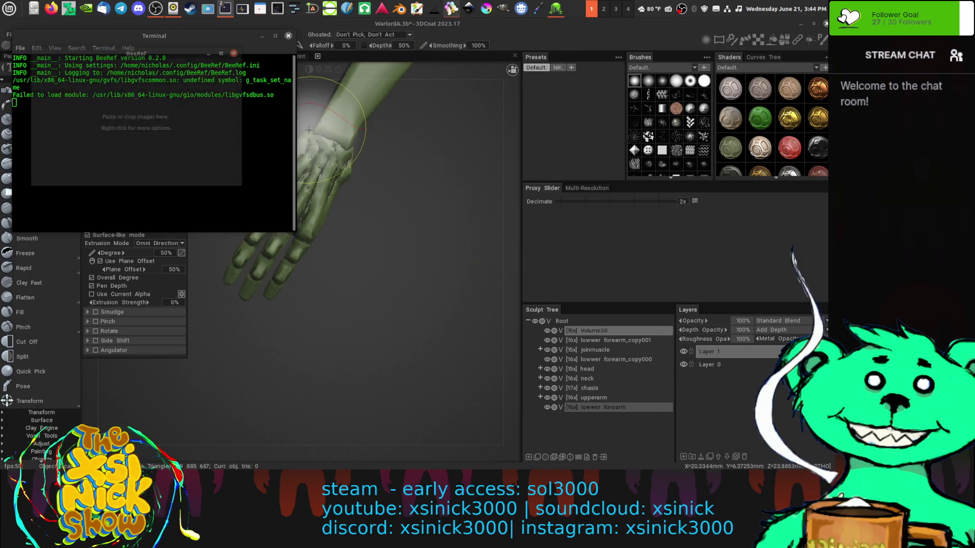
left_click_drag(180, 55, 693, 173)
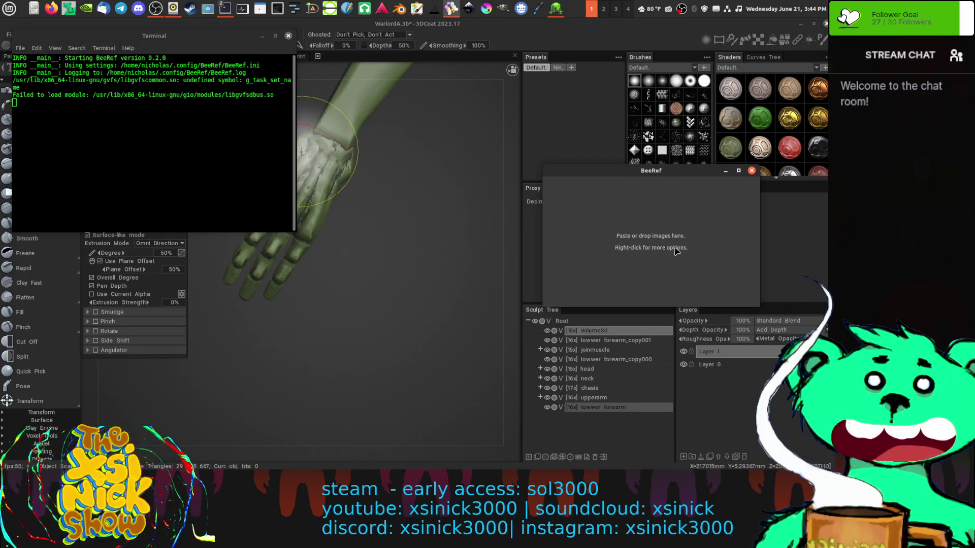
right_click(634, 225)
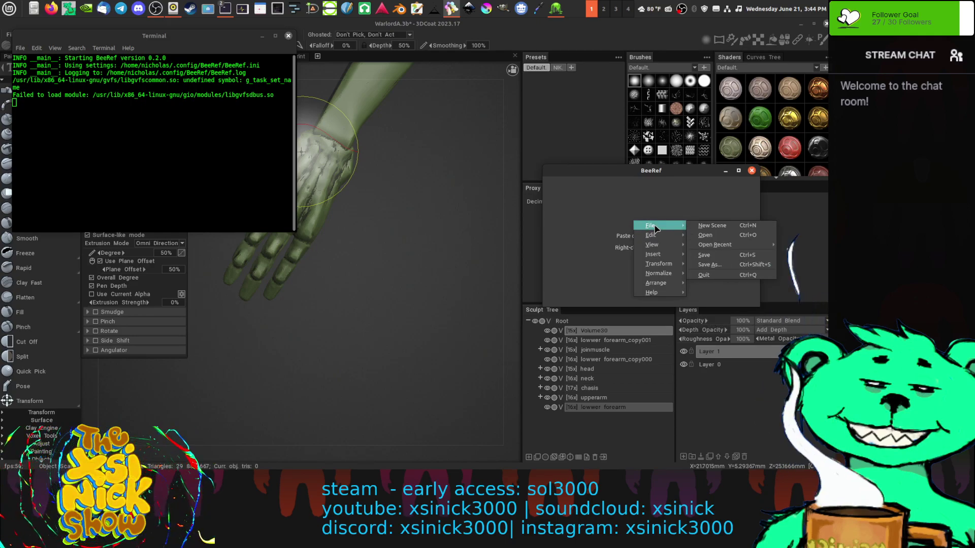
left_click(630, 228)
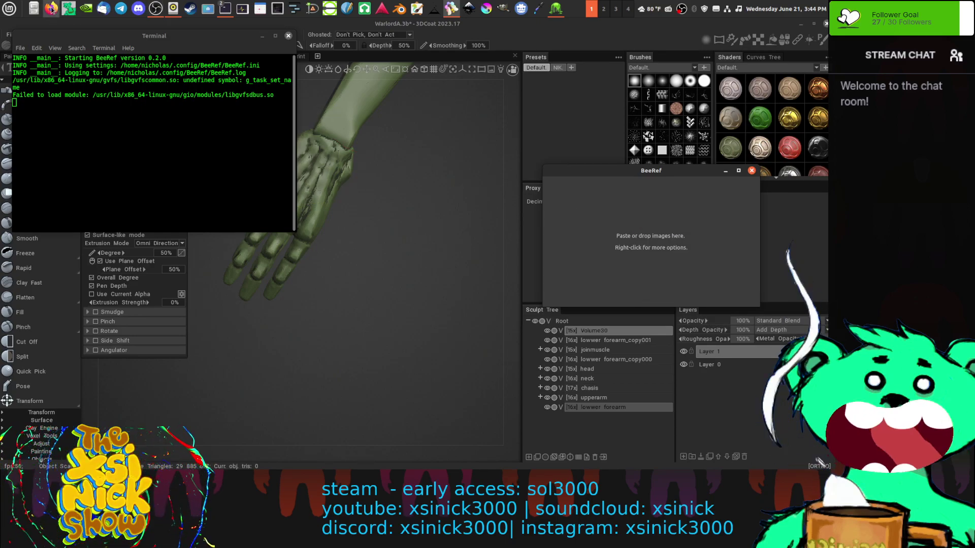
- Open the file manager and go to the bookmarked SOL_3000 project folder
left_click(33, 8)
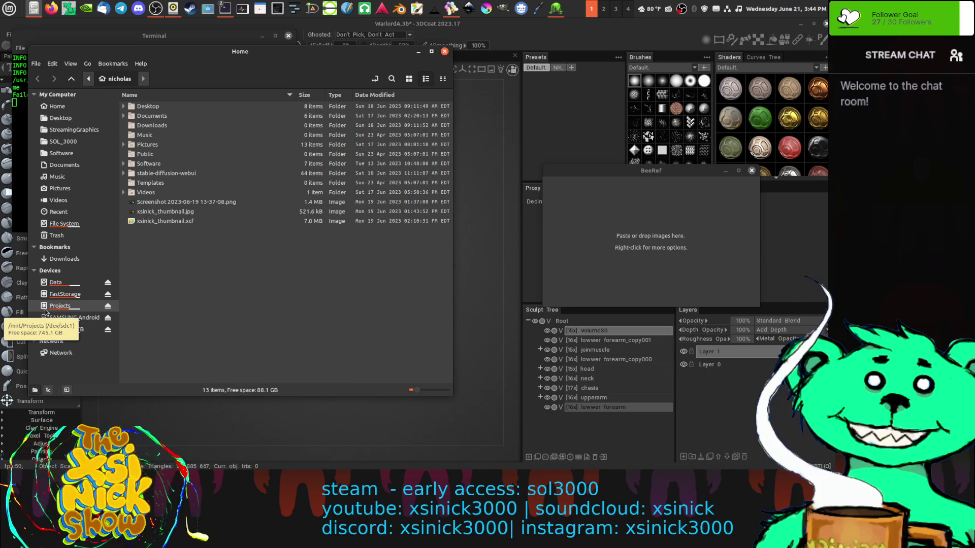
left_click(78, 310)
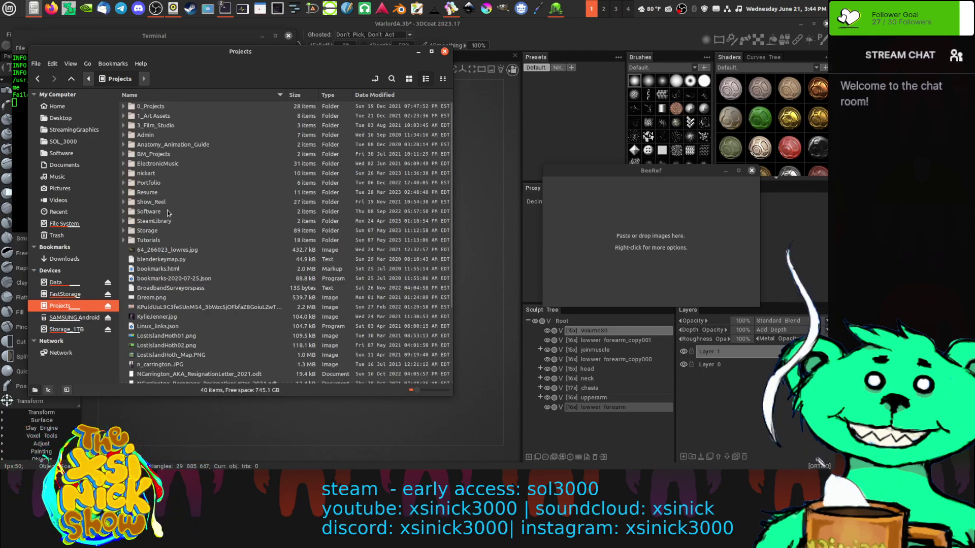
left_click(155, 183)
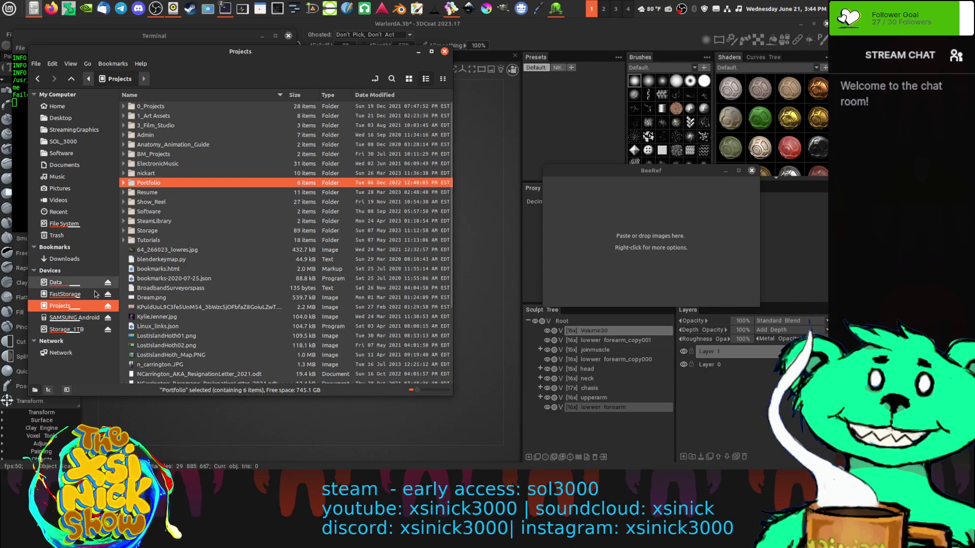
left_click(78, 145)
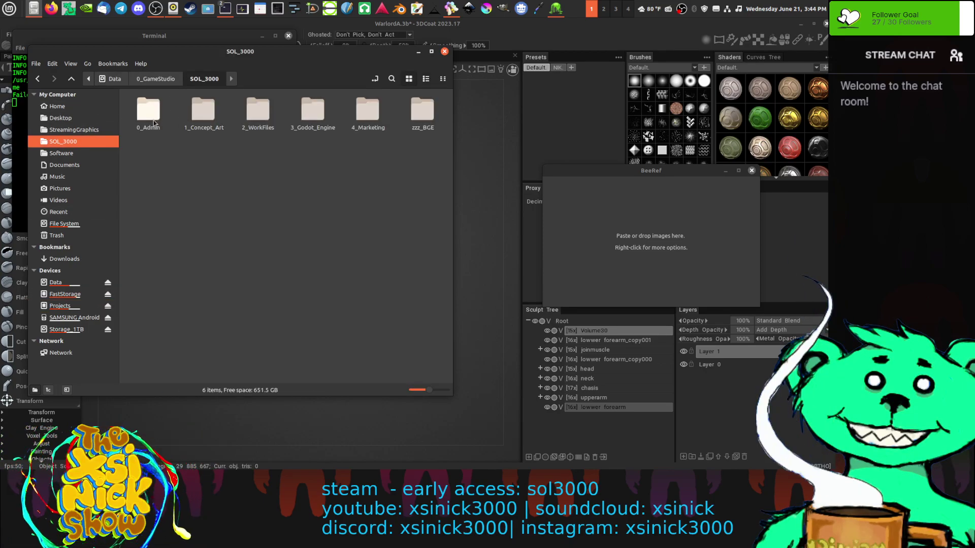
left_click(152, 118)
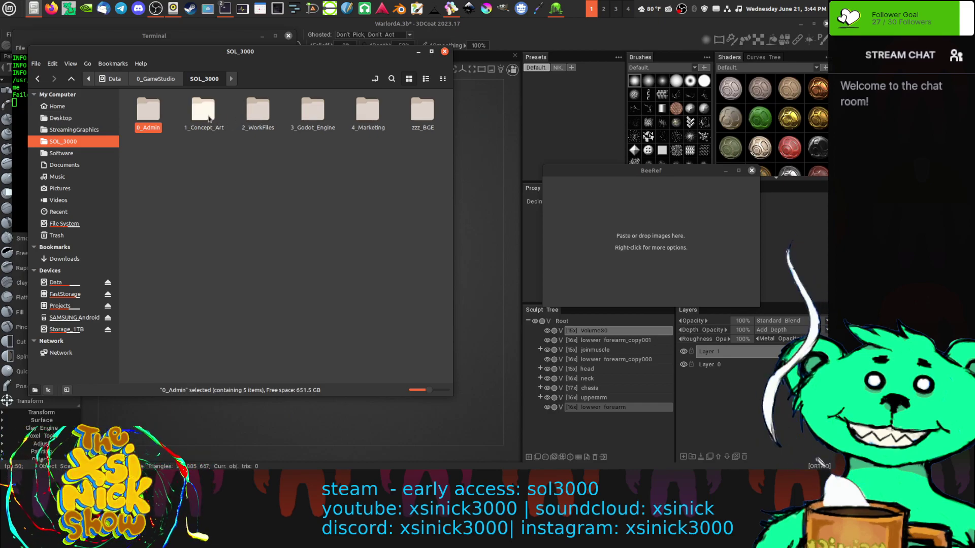
- Open the folder 1_Concept_Art/Character_Design/Enemies/0_warlords/A/final
double_click(206, 115)
double_click(142, 110)
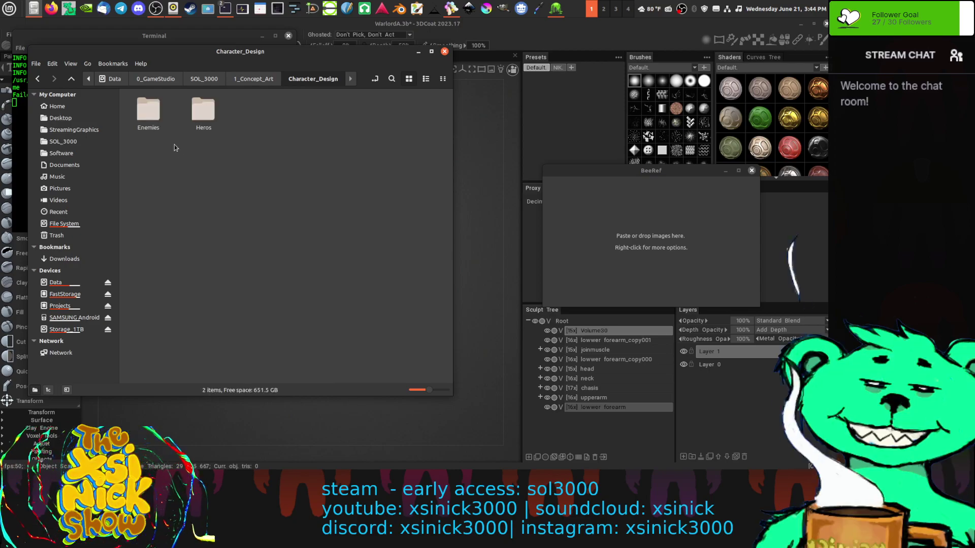
double_click(147, 110)
double_click(148, 111)
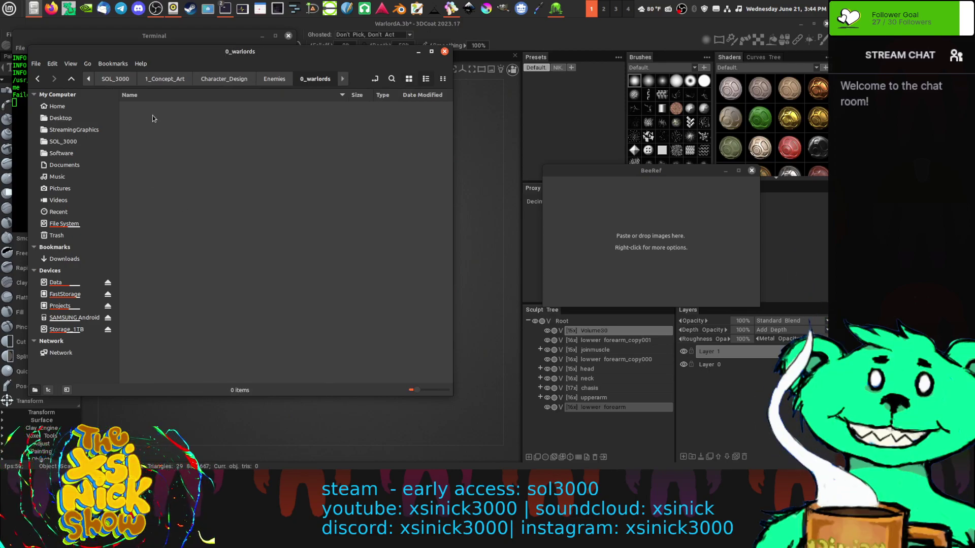
double_click(136, 106)
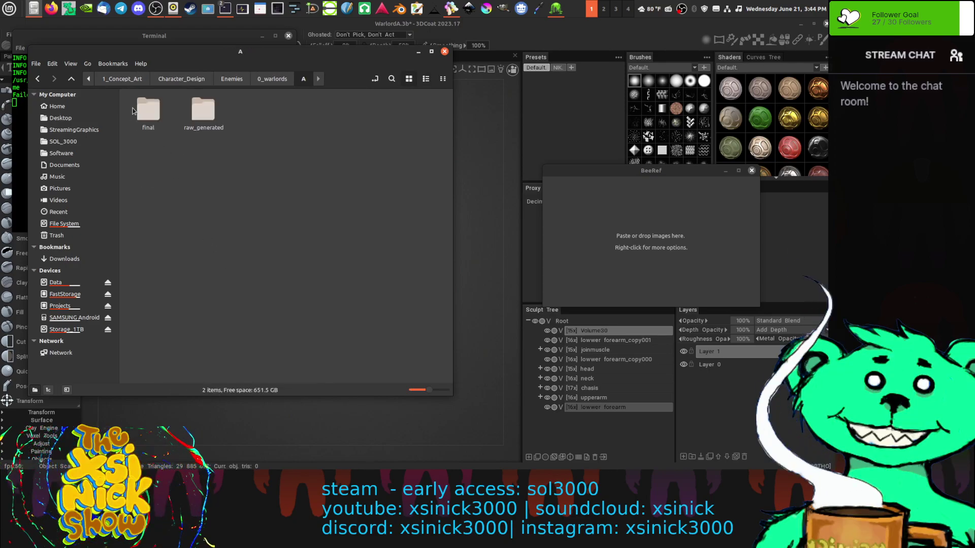
double_click(146, 109)
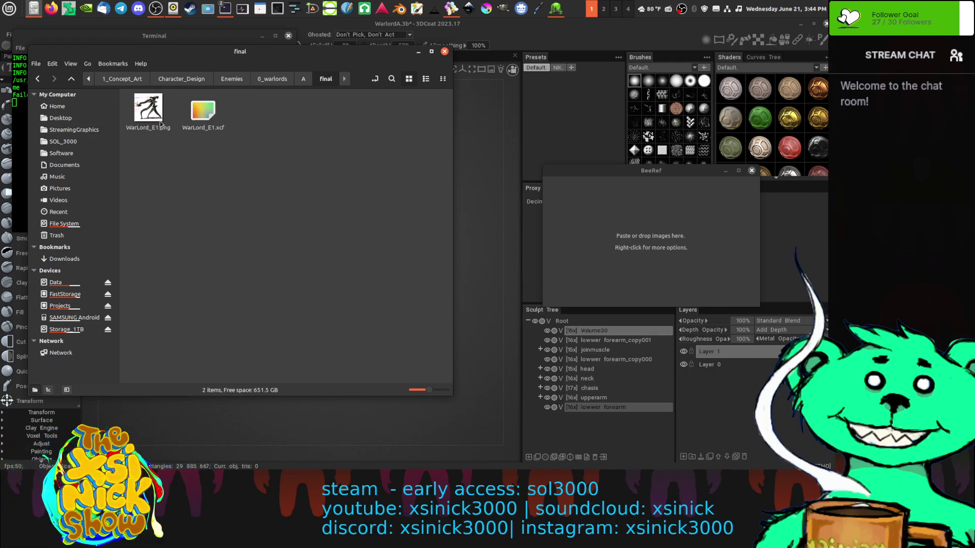
- Add WarLord_E1.png to the BeeRef board, enlarged on the hand, and keep only that window in front of 3DCoat
left_click_drag(148, 107, 679, 248)
scroll(671, 264, "up", 6)
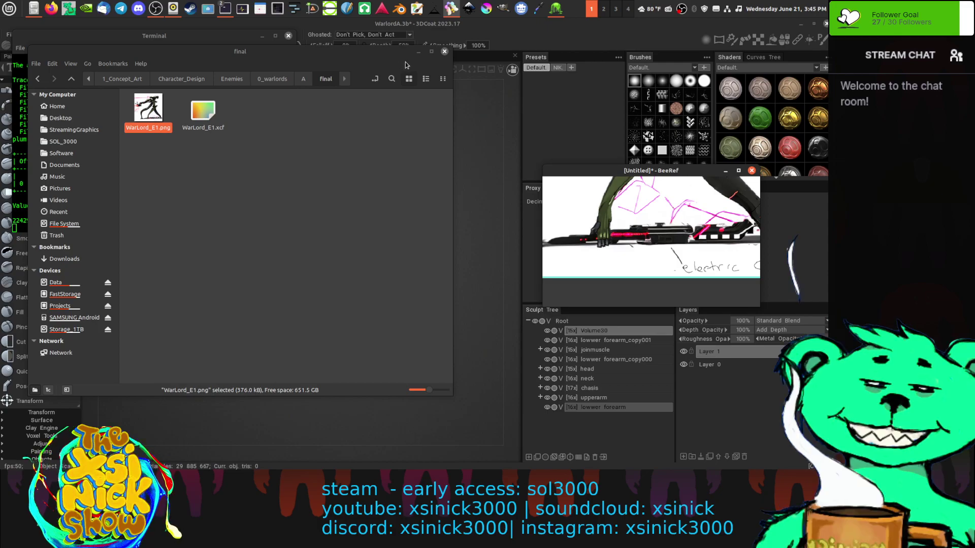
left_click(418, 52)
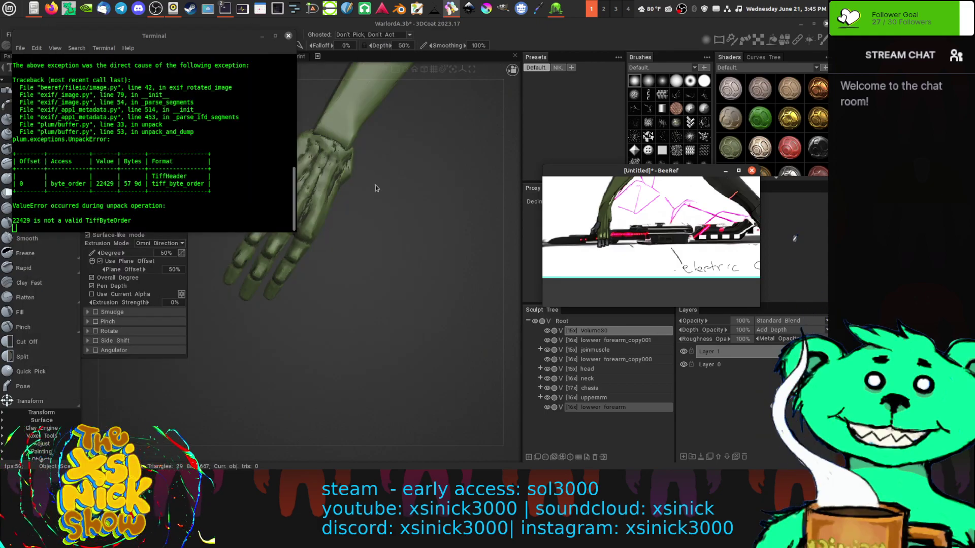
left_click(409, 221)
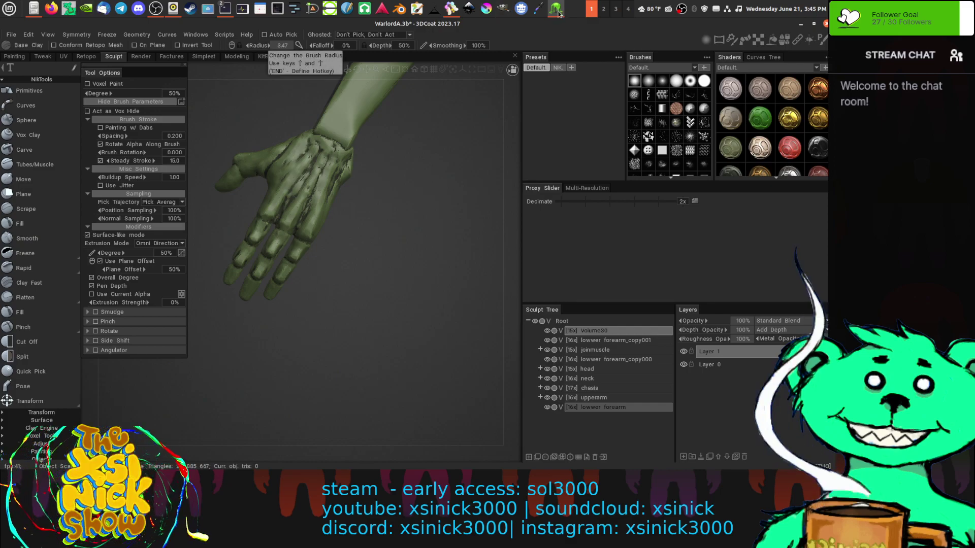
left_click(451, 8)
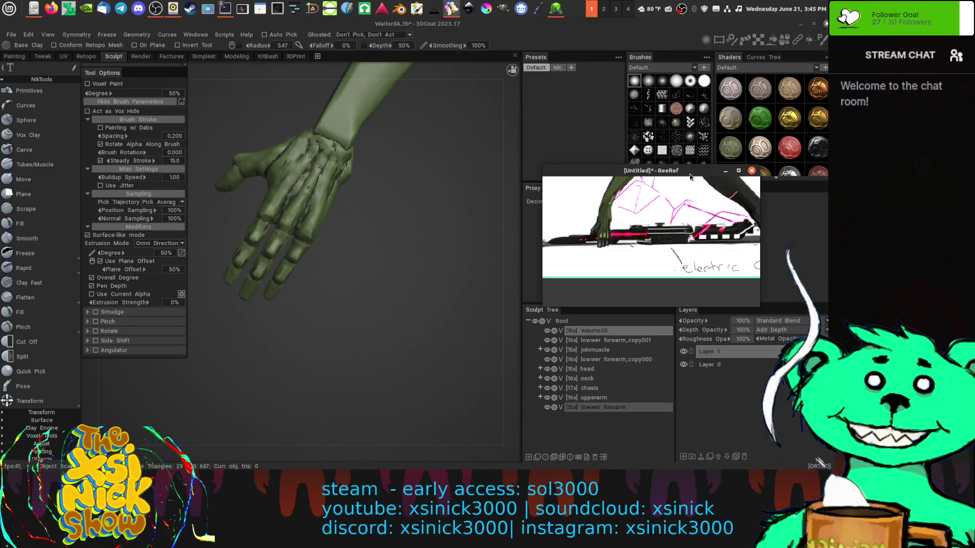
- Move the BeeRef window down over the Layers panel and shrink the Proxy Slider panel to give Brushes, Shaders and Sculpt Tree more height
left_click_drag(766, 280, 766, 292)
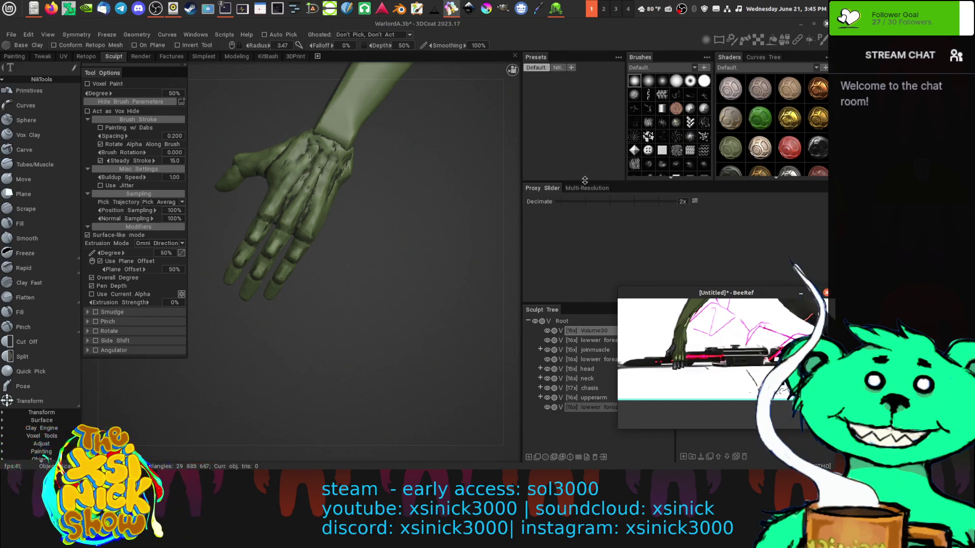
left_click(640, 180)
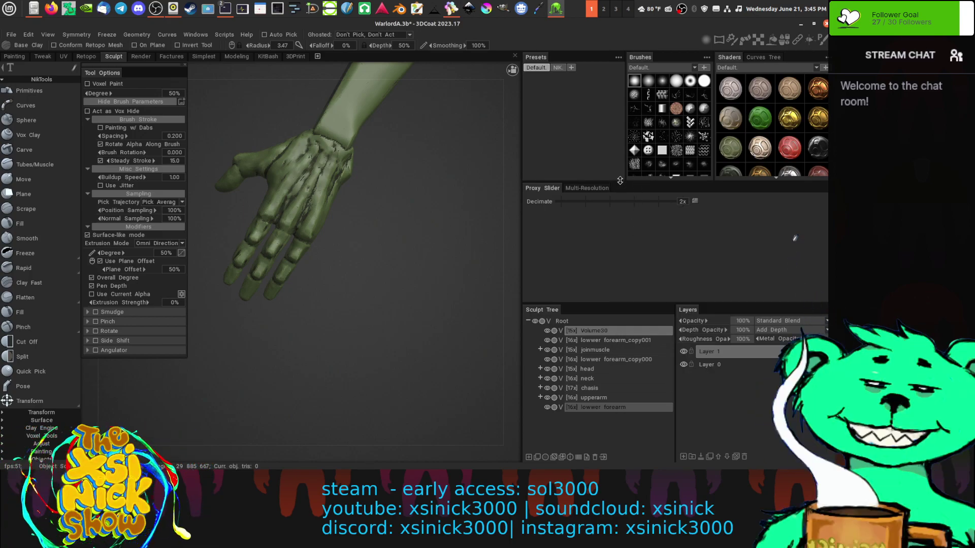
mouse_move(620, 179)
left_mouse_down()
mouse_move(623, 272)
mouse_move(627, 255)
left_mouse_up()
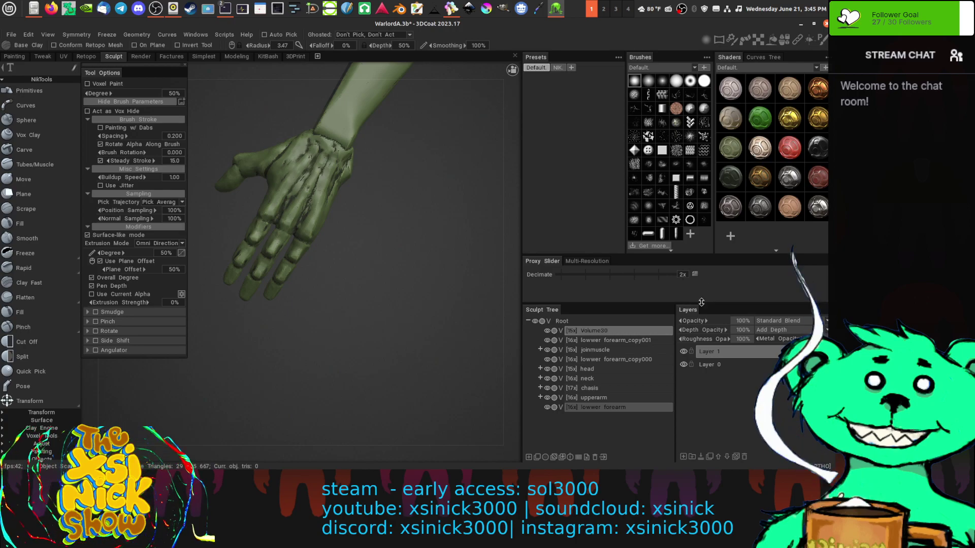
left_click_drag(704, 301, 701, 278)
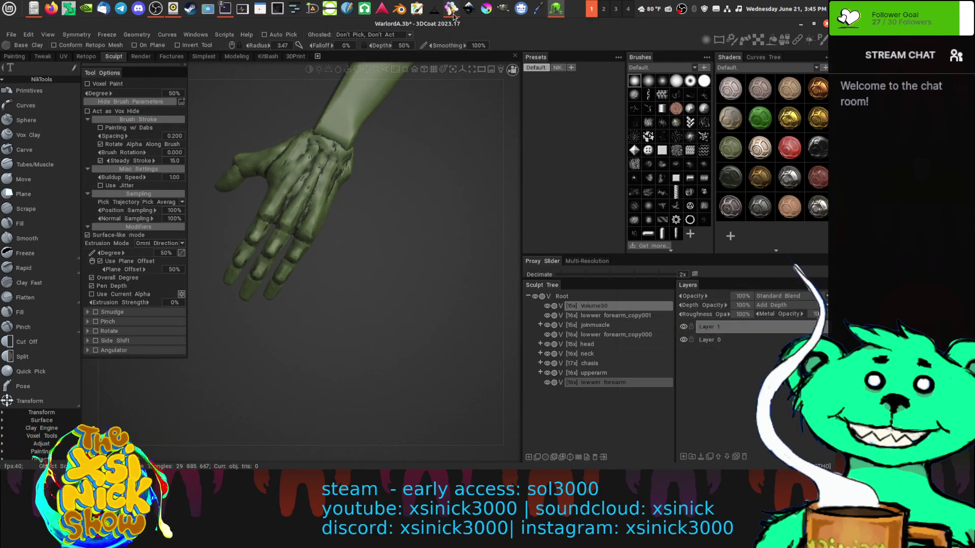
- Raise and narrow the BeeRef window over the Layers panel, and narrow the Sculpt Tree to widen Layers
mouse_move(451, 10)
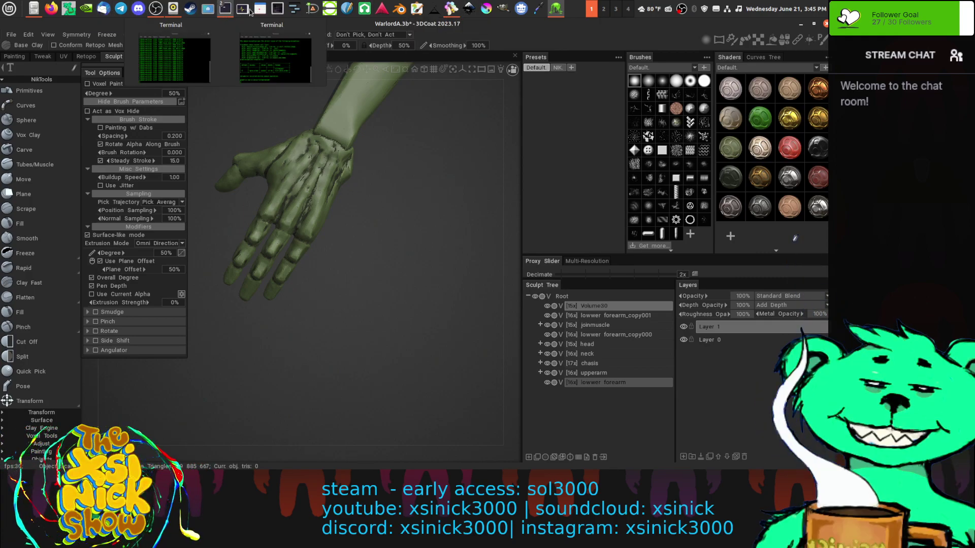
left_click(453, 8)
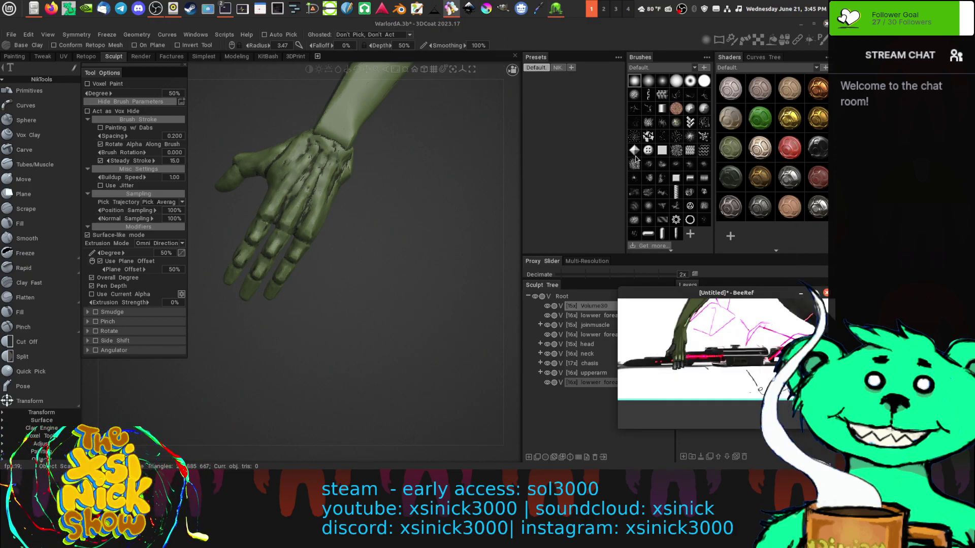
left_click_drag(765, 295, 766, 274)
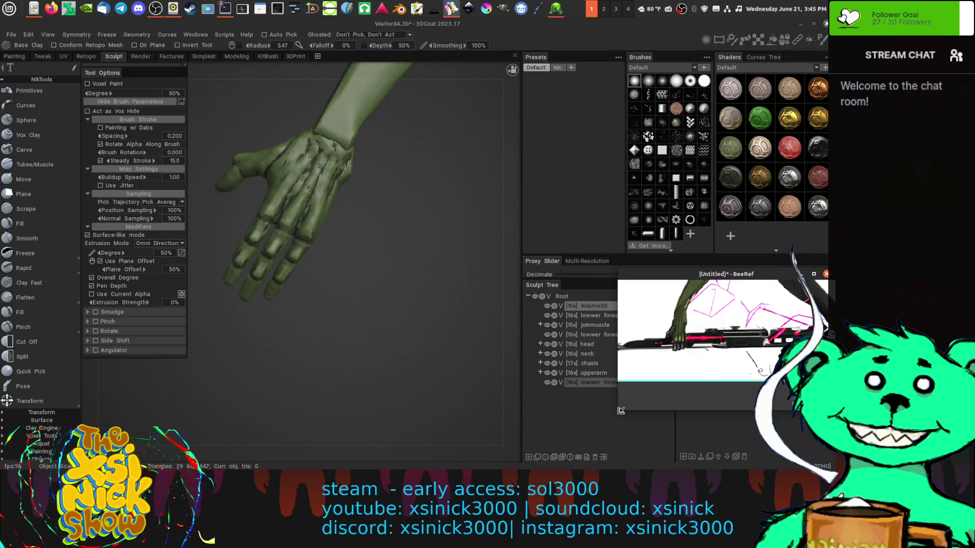
left_click_drag(620, 410, 720, 459)
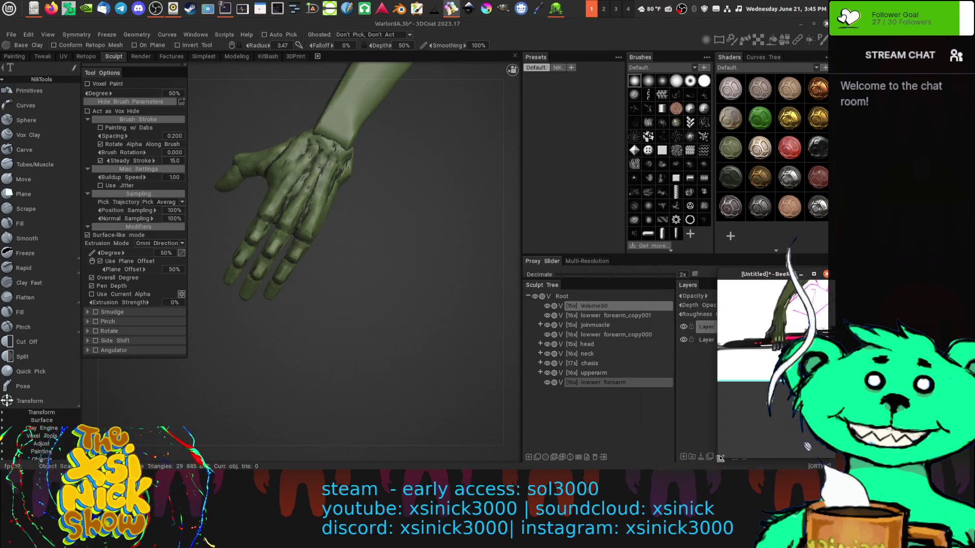
left_click(670, 425)
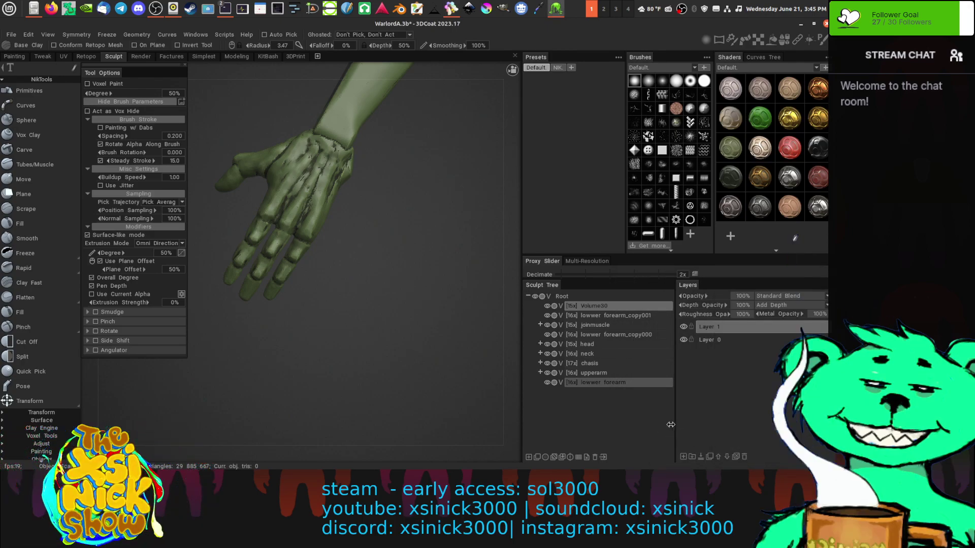
left_click_drag(675, 419, 622, 420)
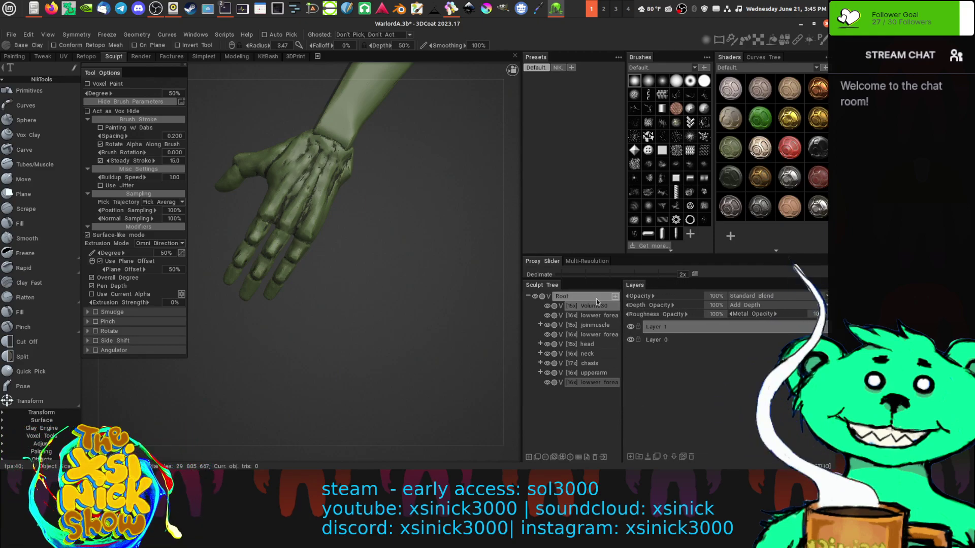
- Widen the BeeRef window across the Layers panel, enlarge the concept art on the hand, and return to 3DCoat
left_click(446, 9)
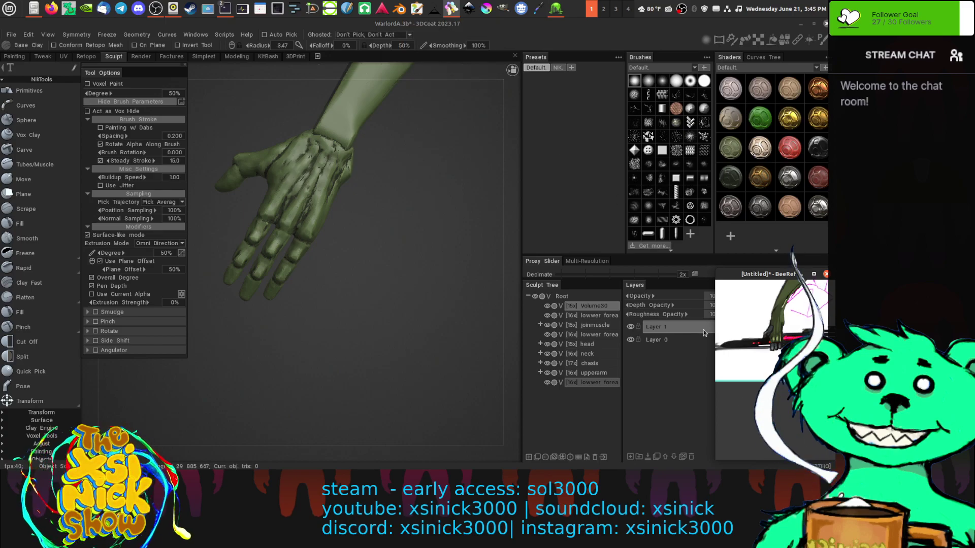
left_click_drag(715, 461, 630, 464)
scroll(752, 334, "up", 4)
middle_click_drag(688, 364, 694, 392)
middle_click_drag(694, 339, 693, 360)
left_click(460, 242)
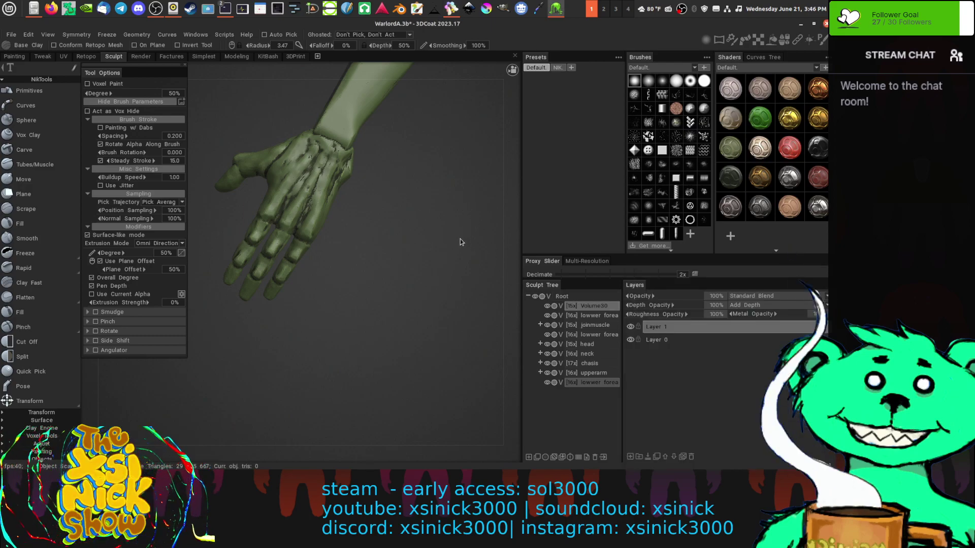
- Examine the forearm and hand from several angles, ending on a close view of the wrist seam
left_click_drag(515, 228, 470, 229)
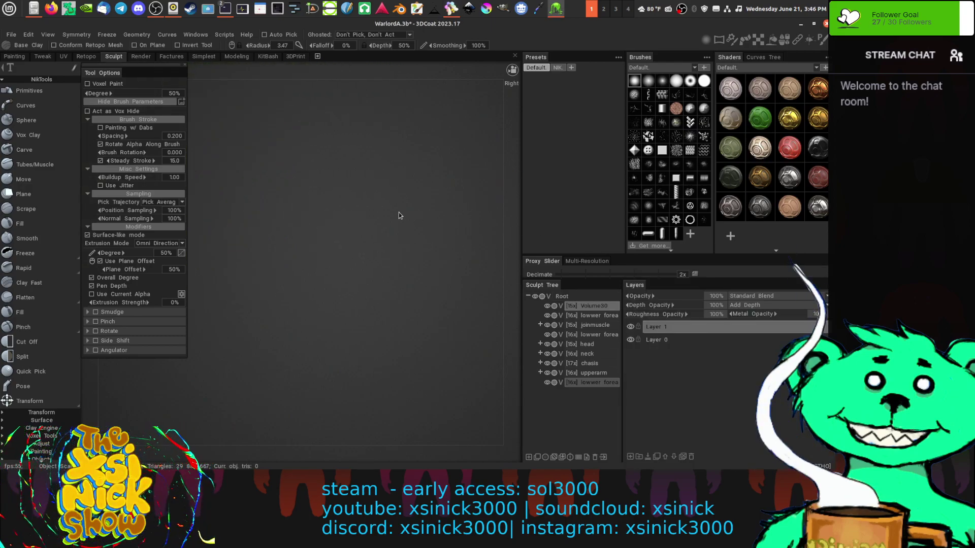
middle_click_drag(310, 231, 485, 272)
middle_click_drag(348, 240, 422, 249)
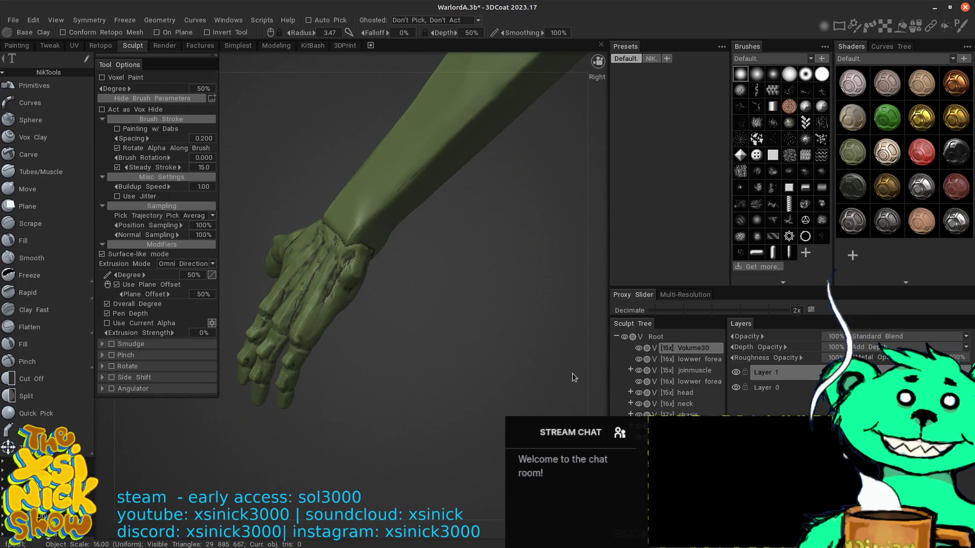
left_click_drag(589, 316, 656, 333)
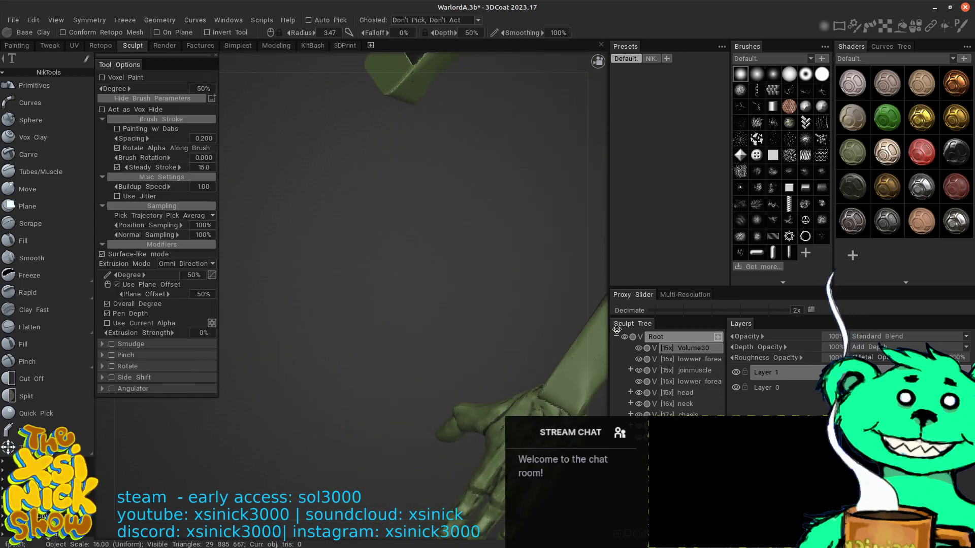
mouse_move(598, 304)
middle_mouse_down()
mouse_move(410, 250)
mouse_move(368, 283)
middle_mouse_up()
middle_click_drag(556, 381, 511, 355)
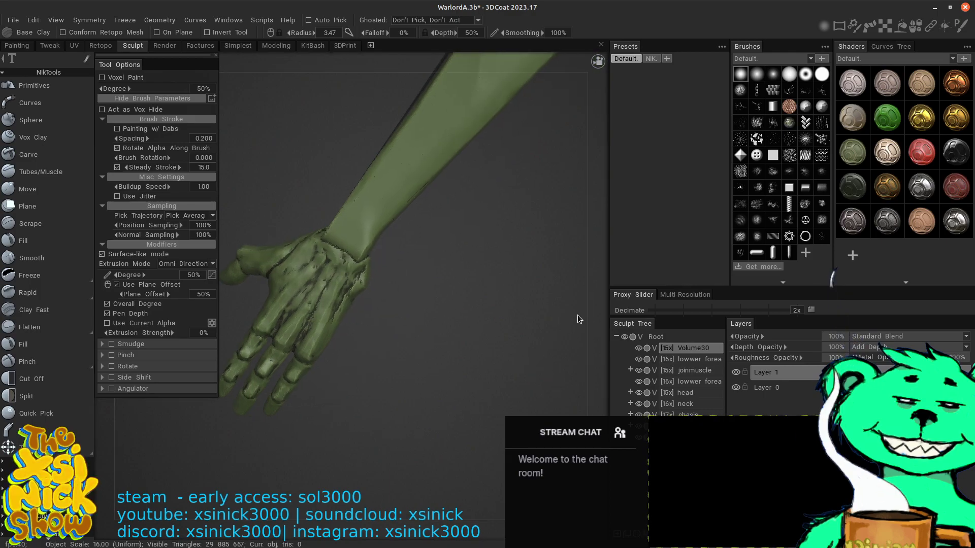
right_click_drag(578, 316, 607, 468)
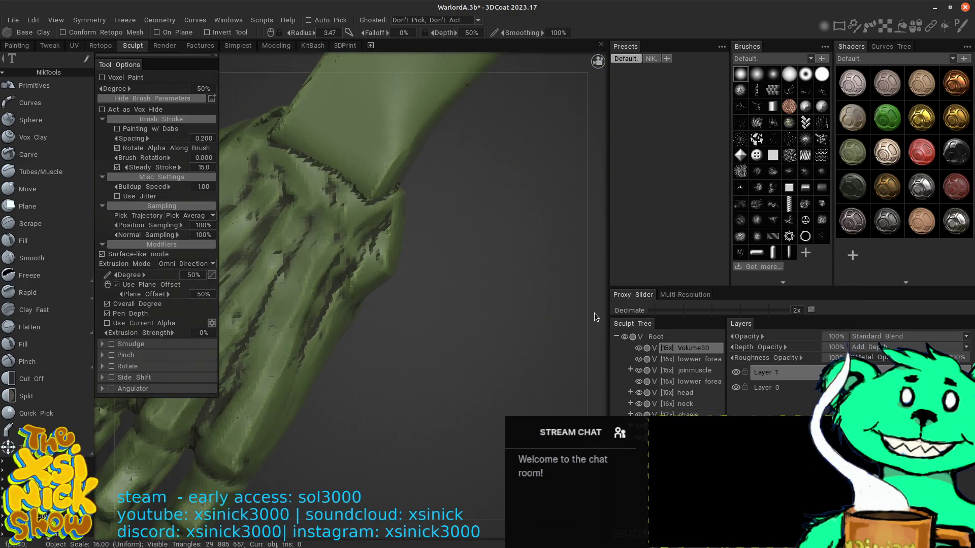
left_click_drag(594, 313, 577, 359)
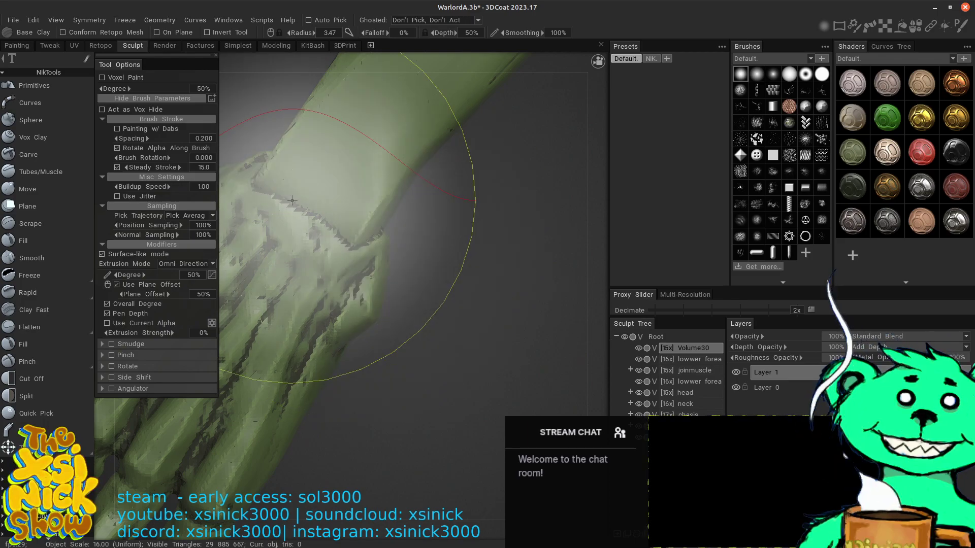
- Add a small Vox Clay stroke on the wrist seam in Volume30
left_click(43, 136)
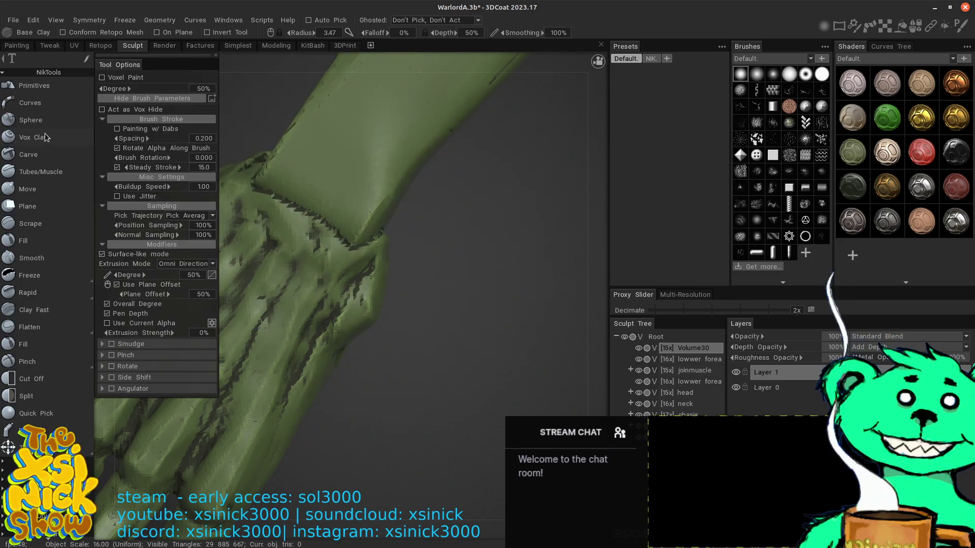
mouse_move(598, 240)
left_mouse_down()
mouse_move(593, 268)
mouse_move(607, 261)
mouse_move(574, 271)
mouse_move(599, 277)
mouse_move(435, 297)
left_mouse_up()
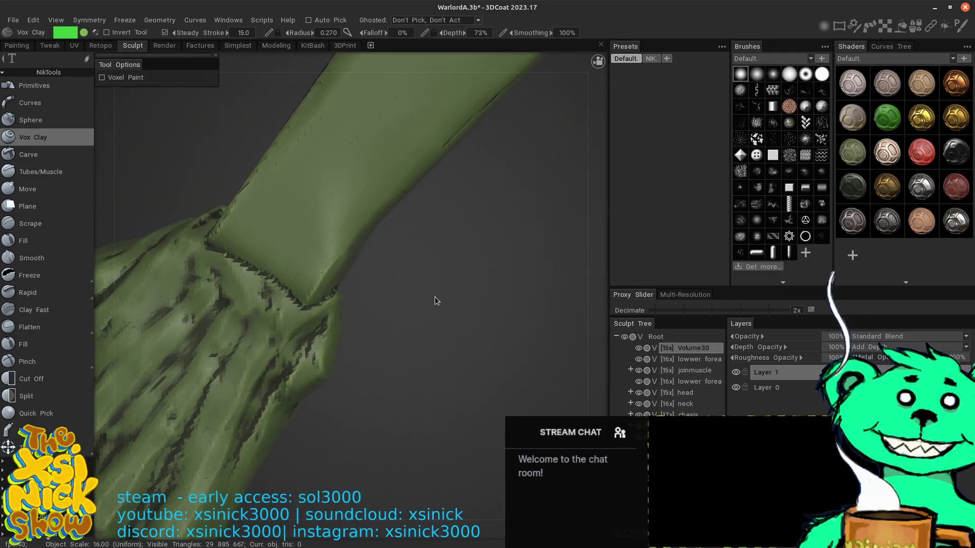
left_click(290, 283)
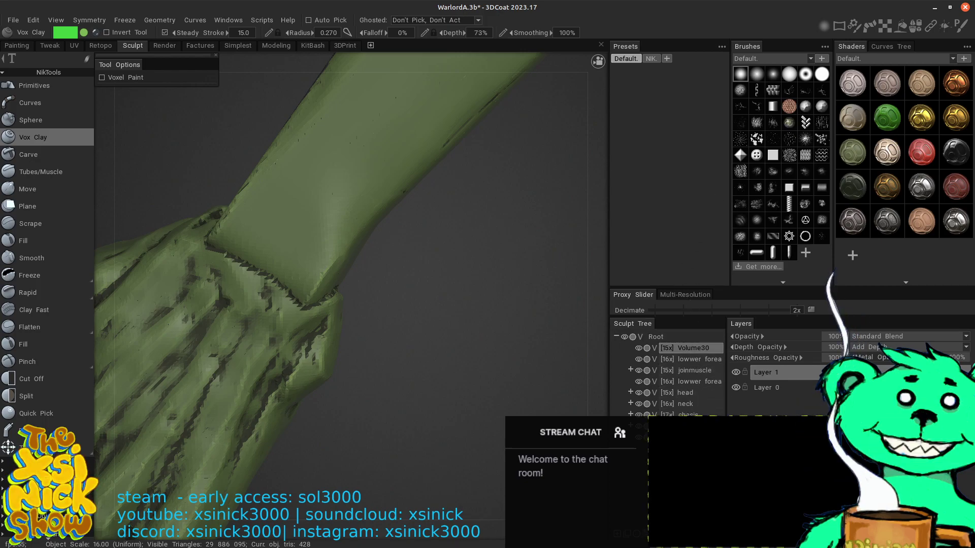
- Make the green forearm-and-hand volume current and toggle its visibility off and back on to identify its parts
key("h")
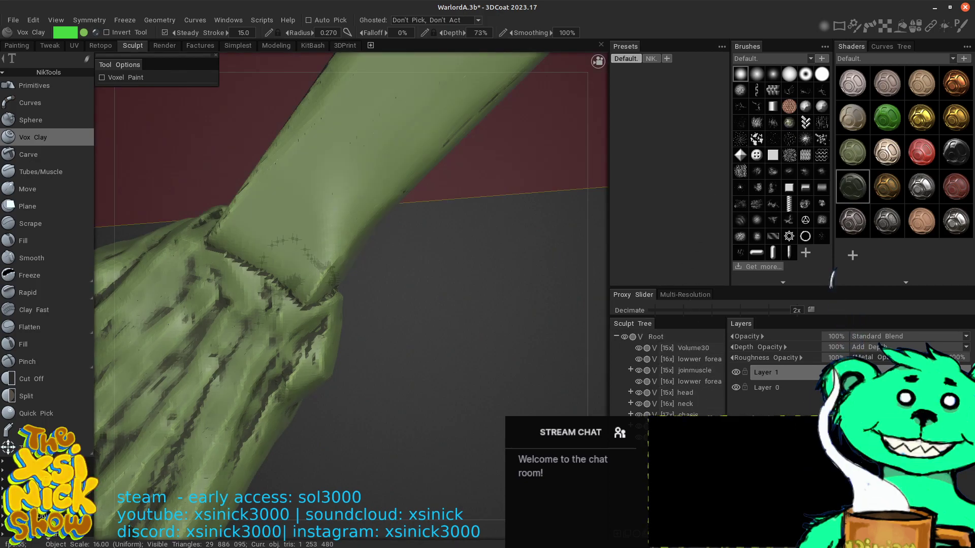
left_click(639, 440)
left_click(638, 439)
left_click(640, 439)
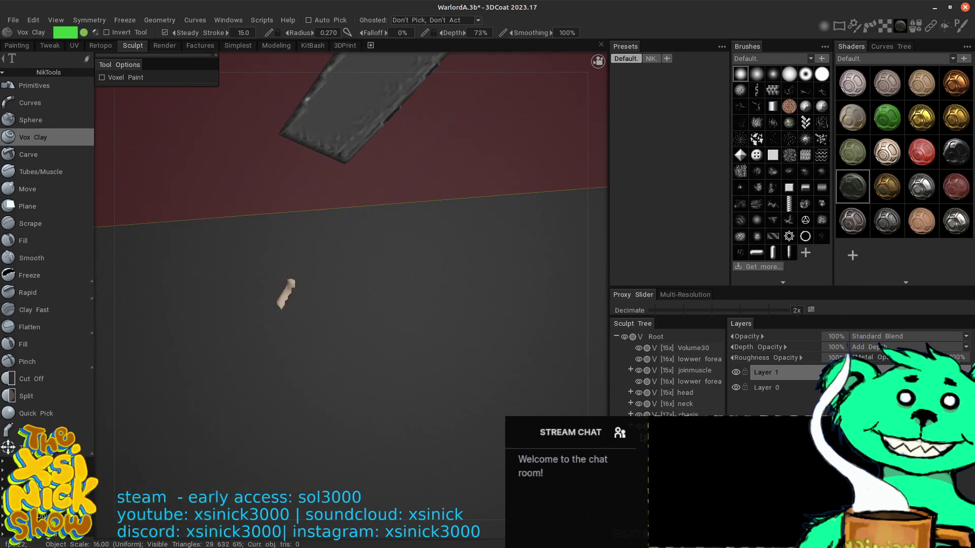
left_click(640, 439)
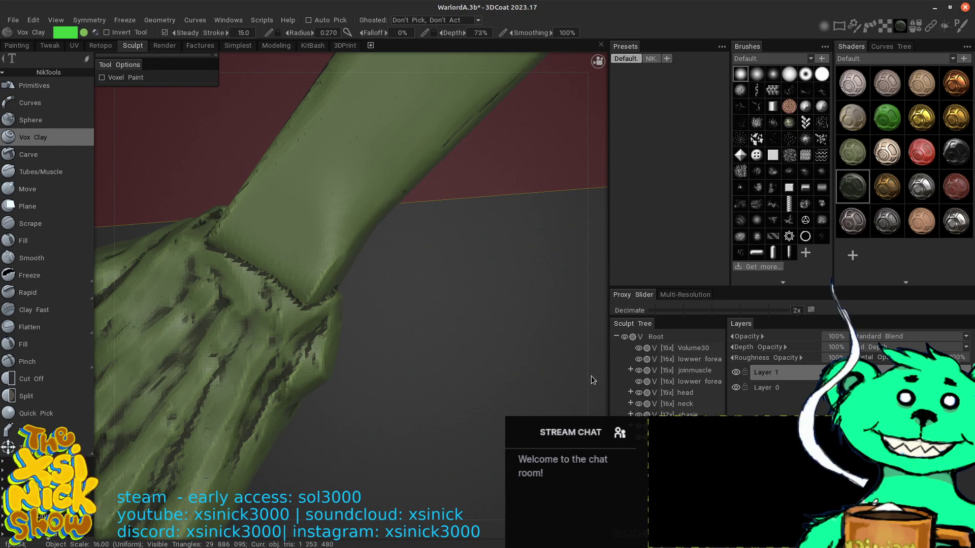
- Bring both forearms into view and turn off the X-axis symmetry plane in the symmetry settings
right_click_drag(591, 379, 274, 272)
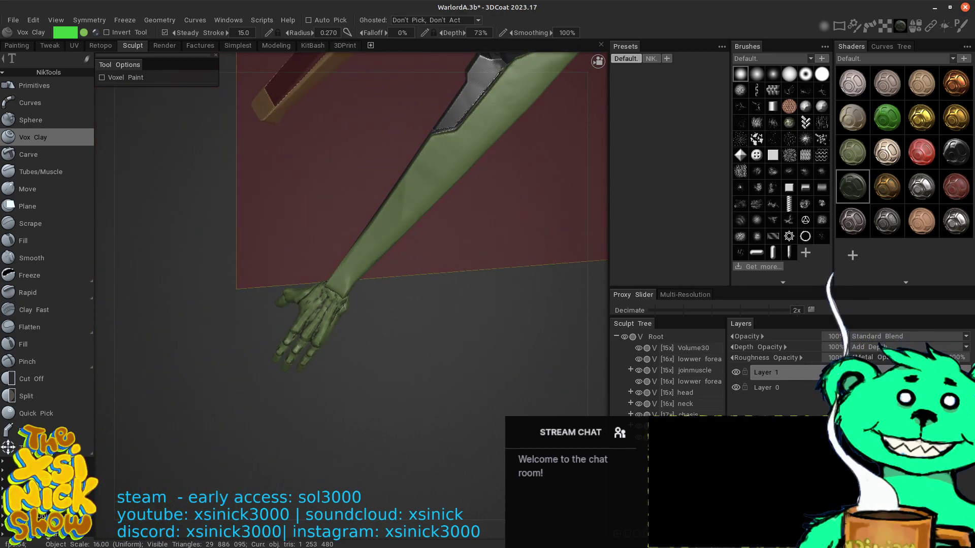
mouse_move(570, 333)
left_mouse_down()
mouse_move(726, 293)
mouse_move(729, 271)
left_mouse_up()
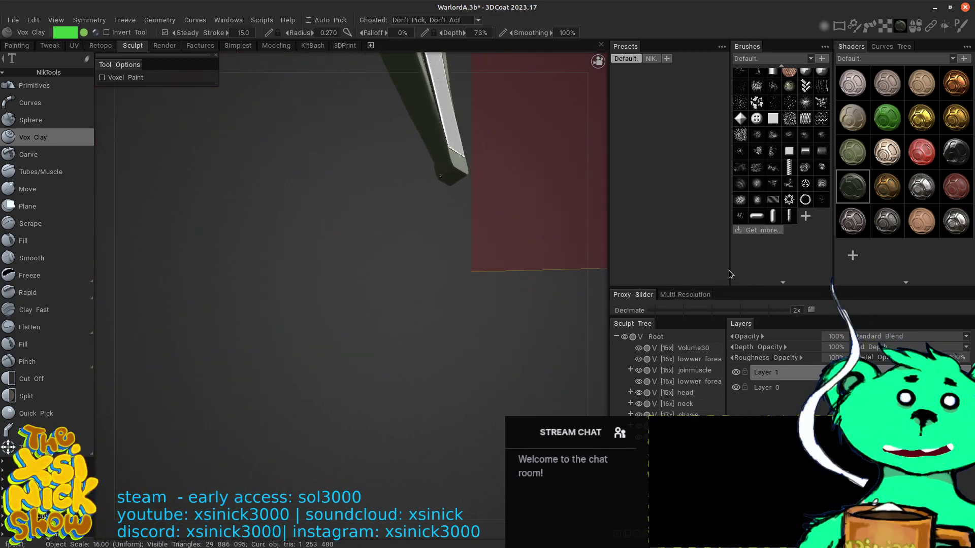
left_click_drag(587, 283, 516, 398)
left_click_drag(596, 337, 521, 369)
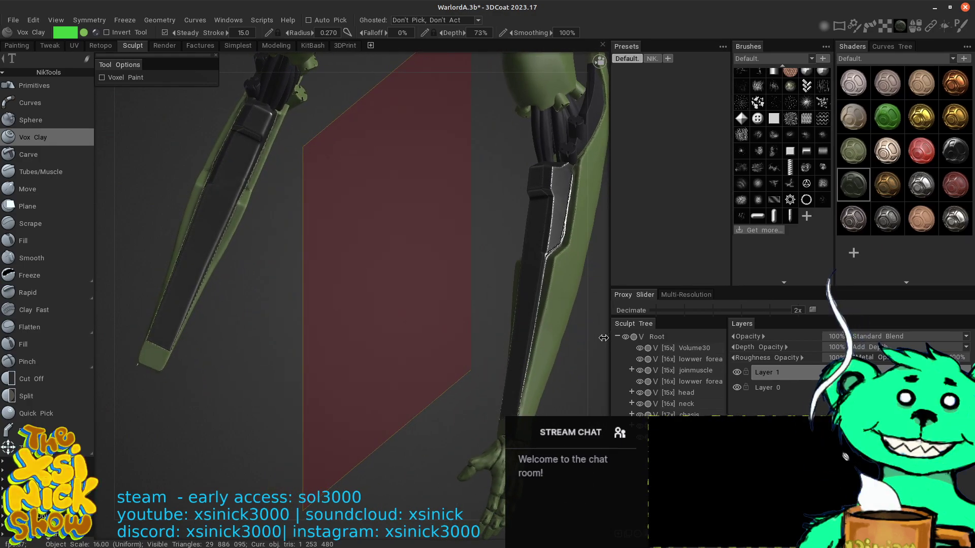
left_click_drag(605, 349, 605, 325)
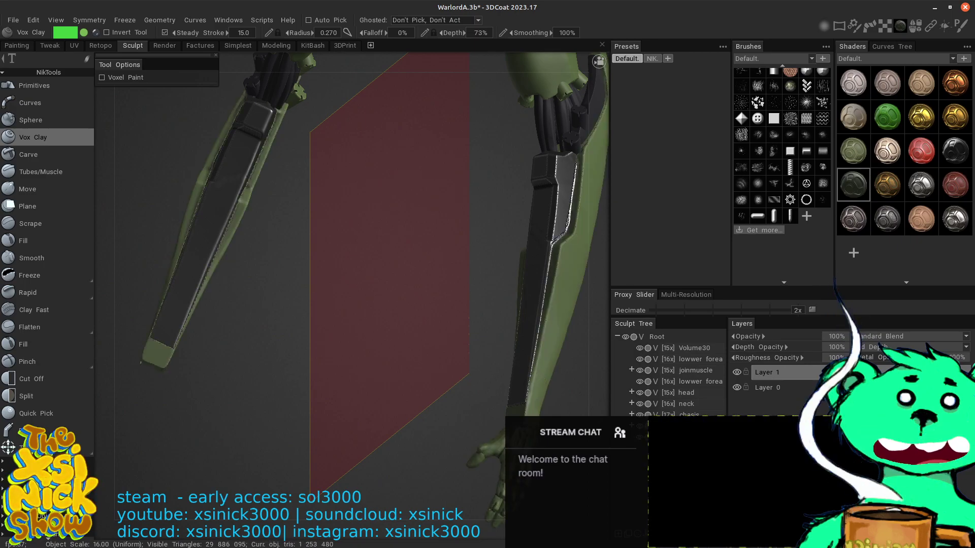
left_click_drag(527, 368, 524, 370, "alt")
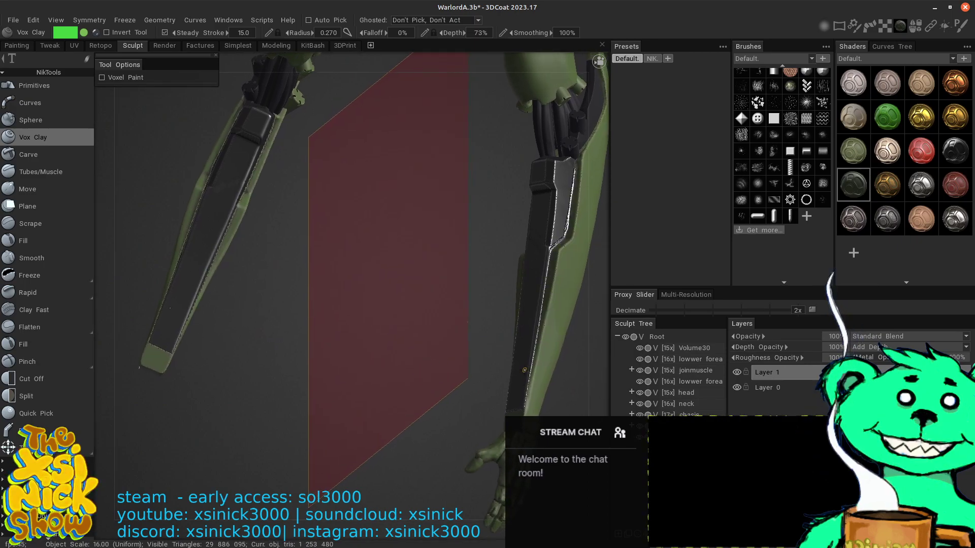
key("s")
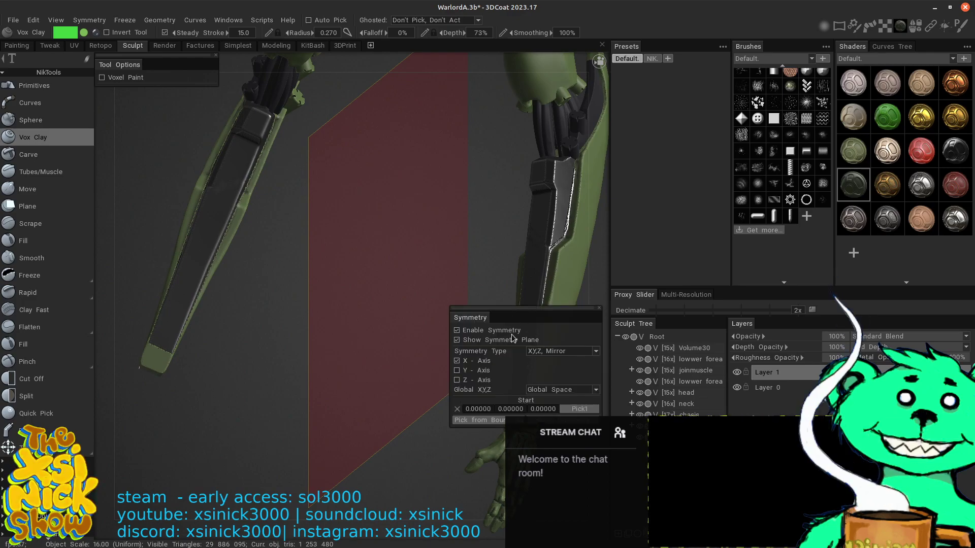
- Cut off the green forearm shell of the handless arm using the Cut Off tool with a closed outline around it
left_click_drag(597, 295, 655, 284, "alt")
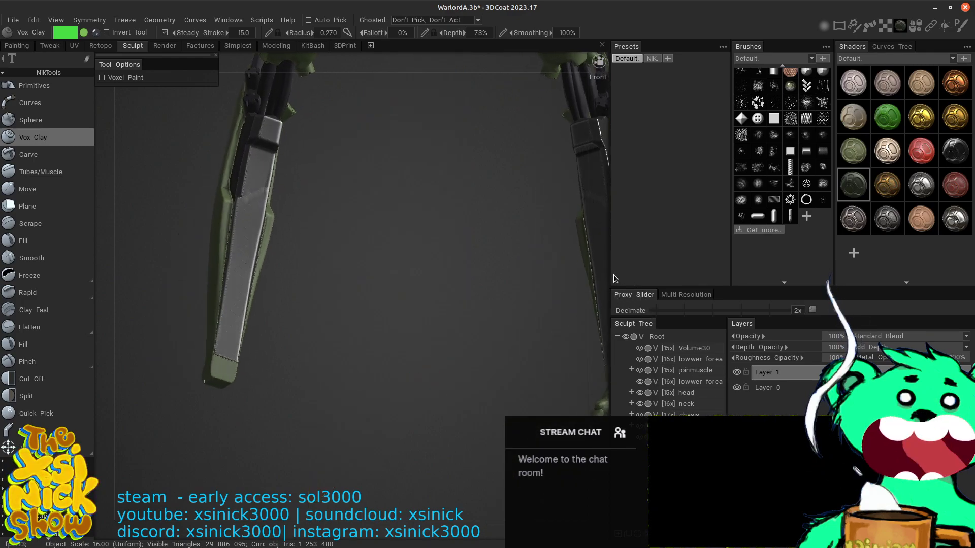
middle_click_drag(530, 291, 506, 439, "alt")
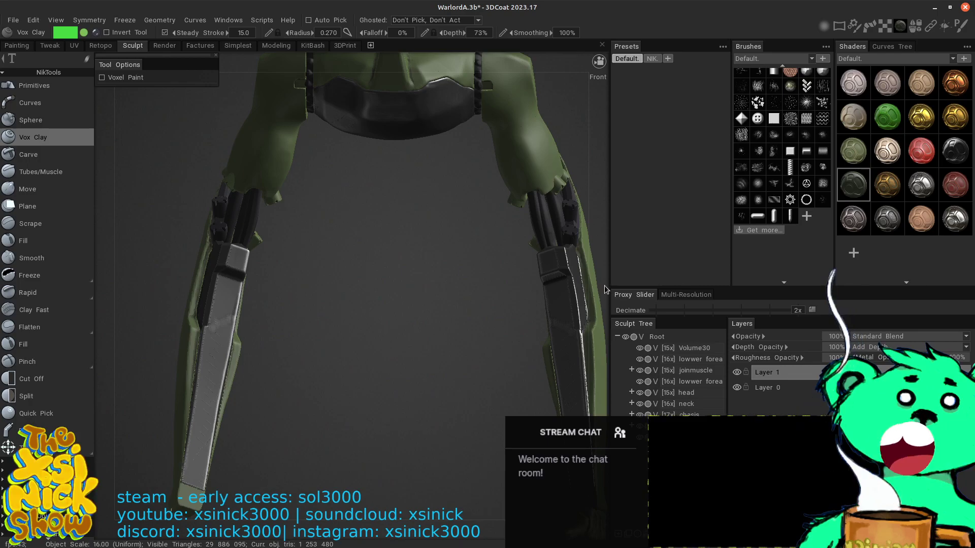
left_click_drag(604, 285, 573, 278)
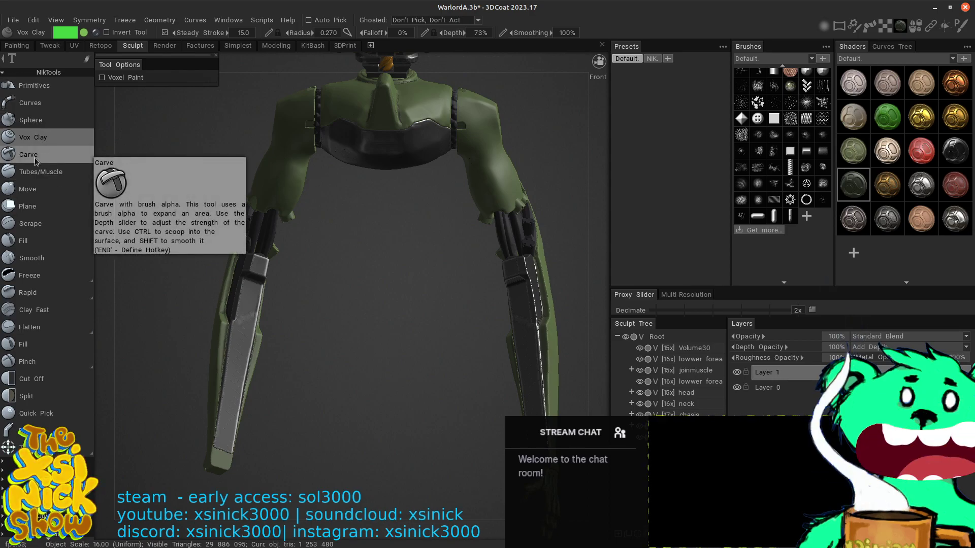
left_click_drag(599, 191, 598, 197)
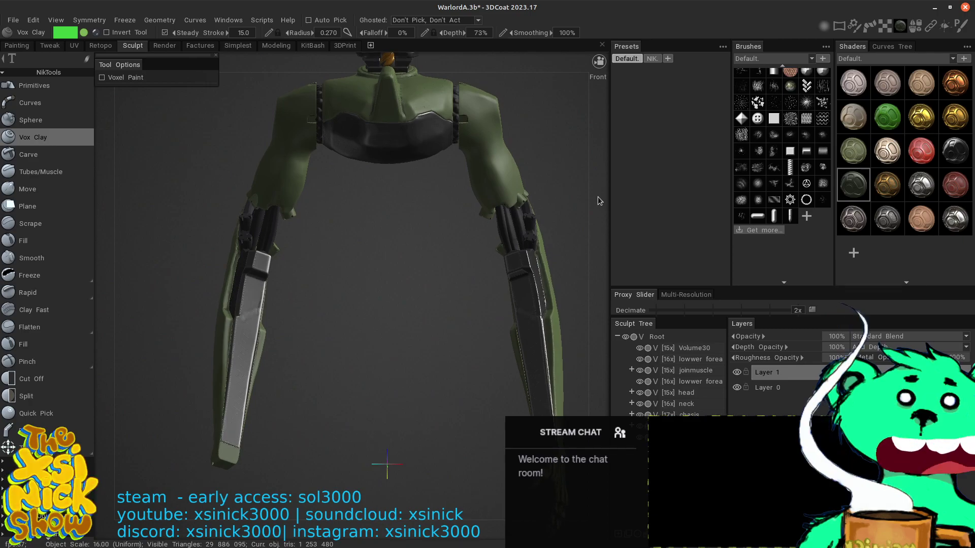
left_click(41, 380)
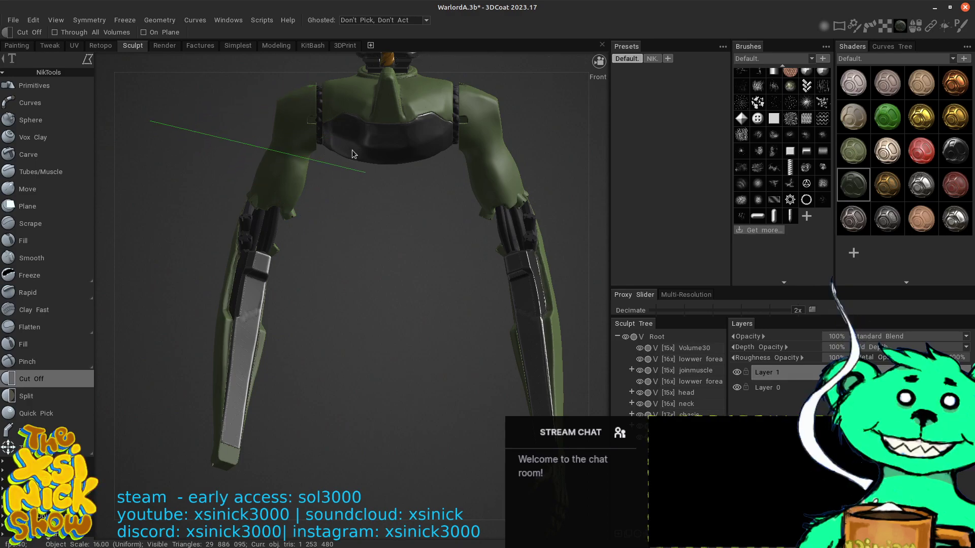
left_click(301, 88)
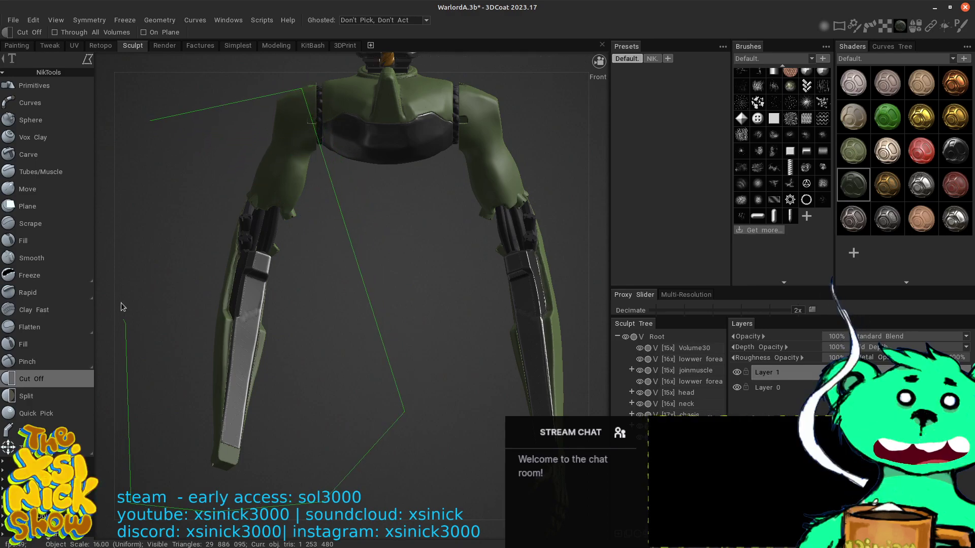
left_click(150, 124)
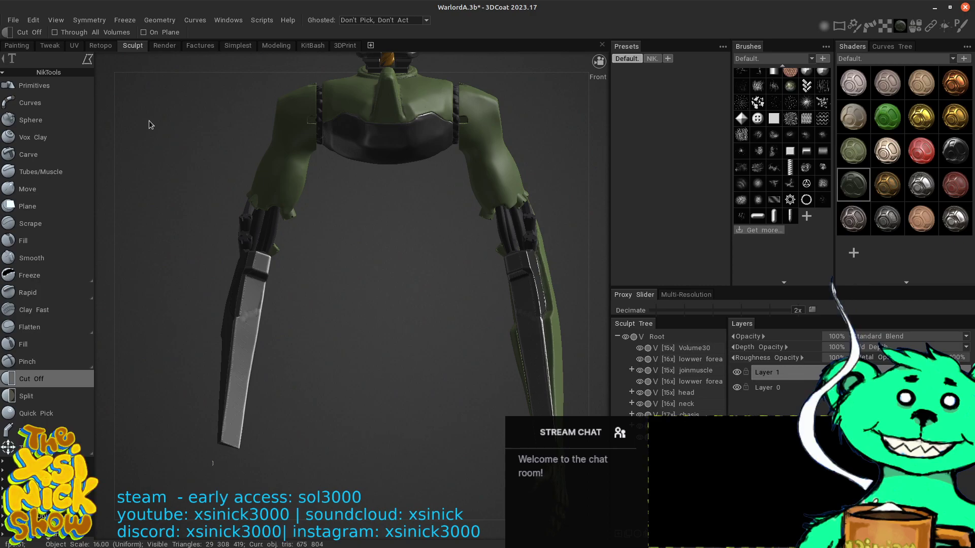
- Make Volume30 current, inspect what remains of it, and delete it from the sculpt
left_click(639, 349)
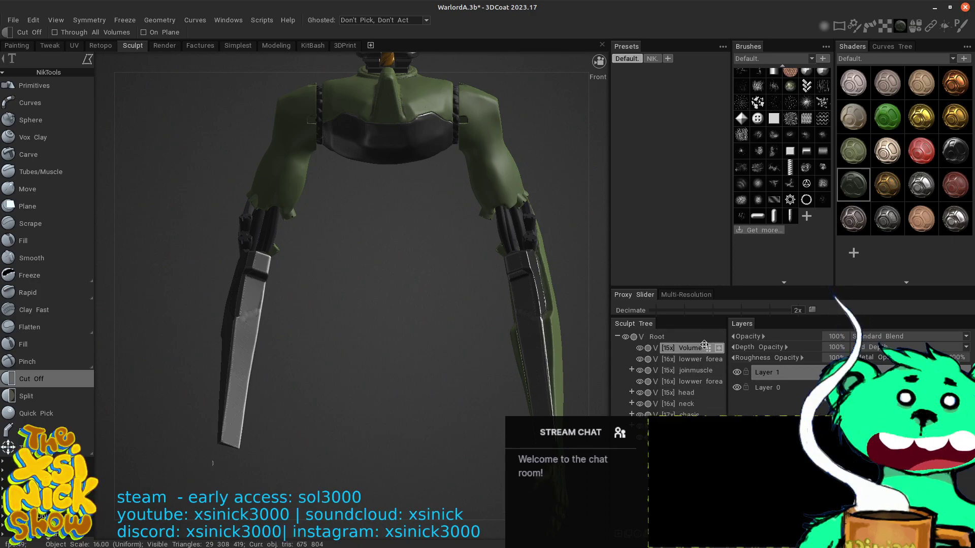
left_click(692, 349)
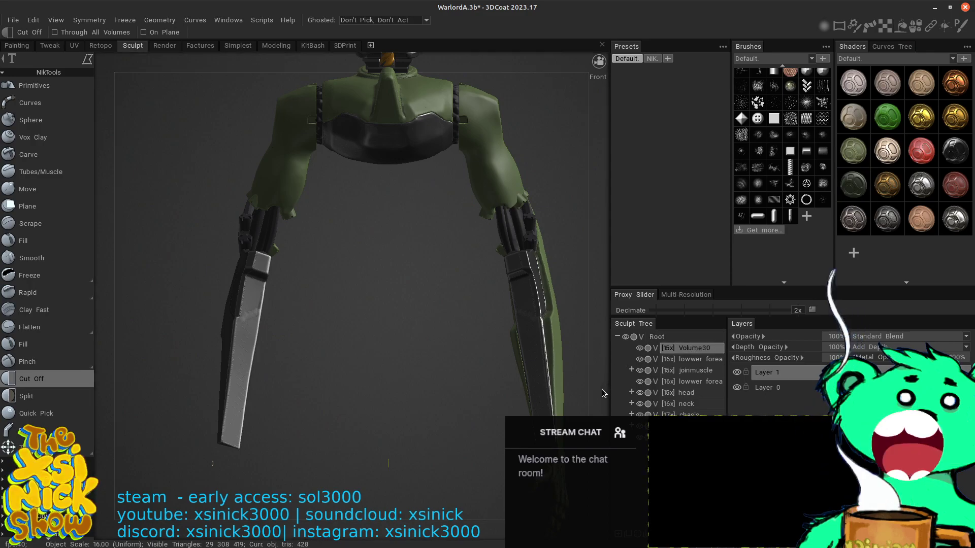
left_click_drag(601, 389, 509, 372)
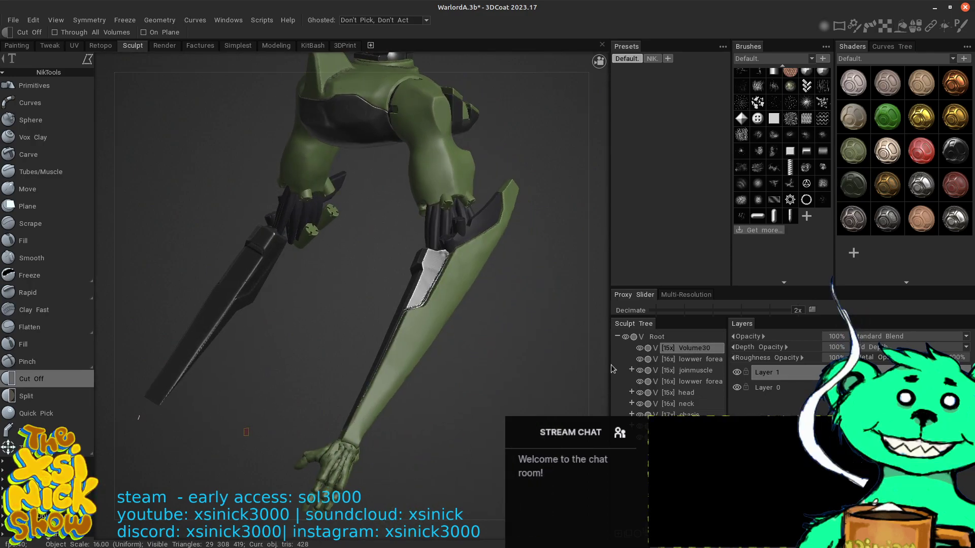
left_click_drag(590, 395, 639, 351)
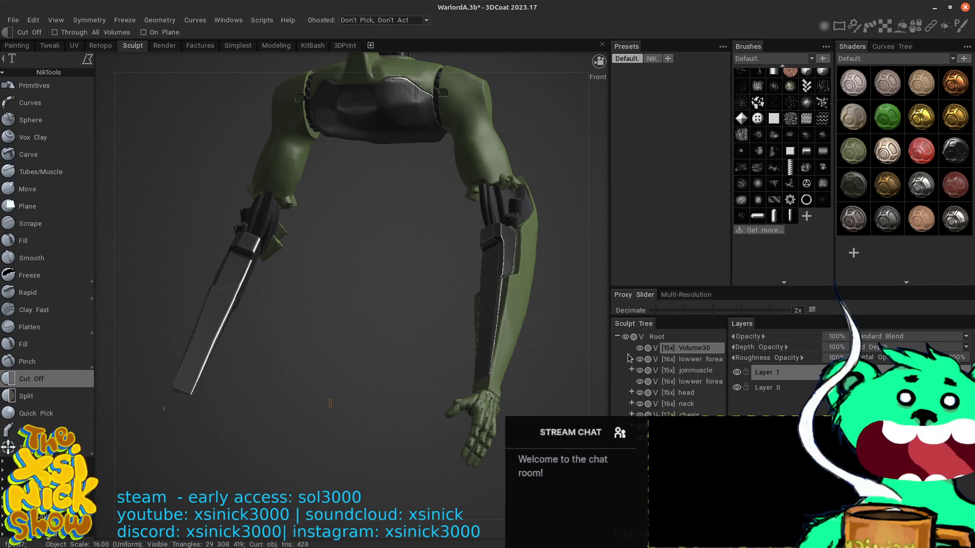
mouse_move(592, 404)
left_mouse_down()
mouse_move(542, 375)
mouse_move(586, 409)
left_mouse_up()
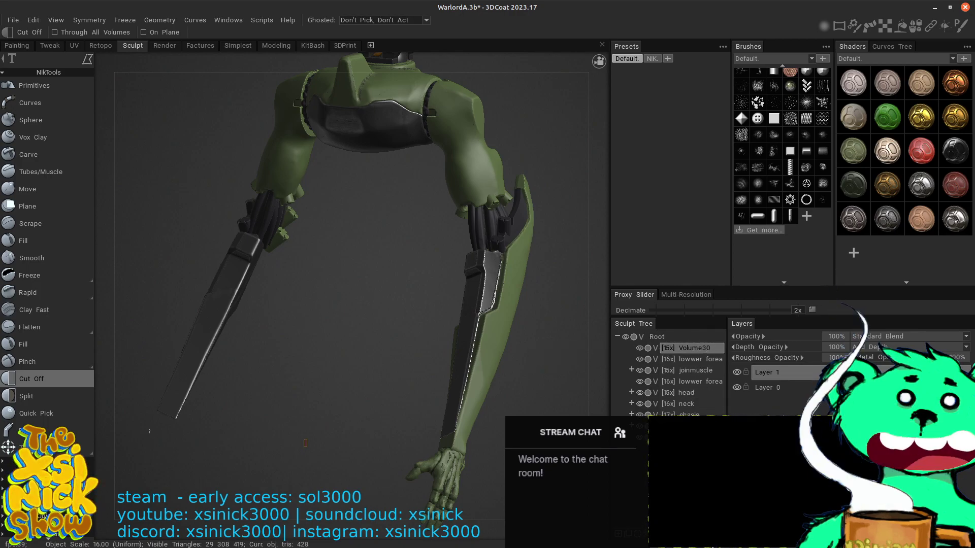
key("Delete")
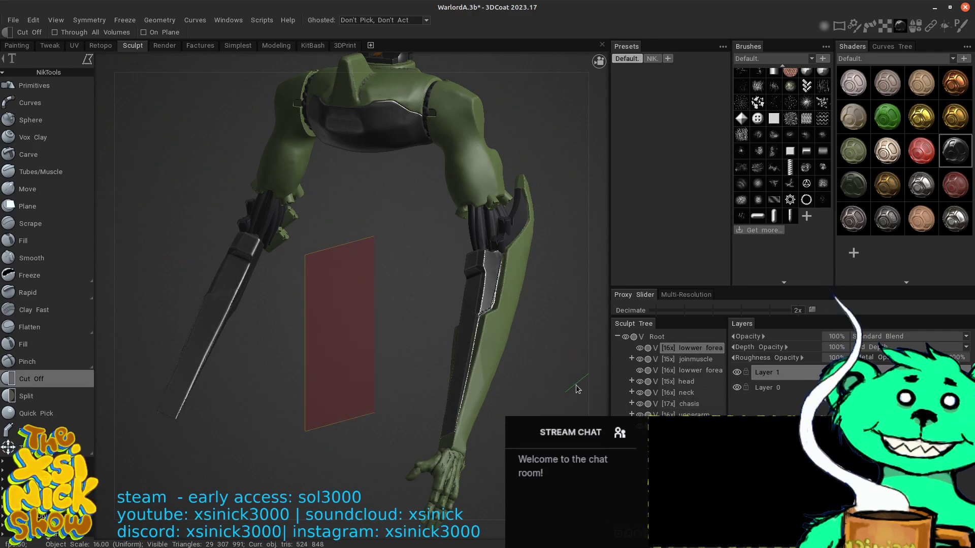
- Make the green forearm-and-hand volume current and switch the viewport projection, ending on a close front view of its wrist and hand
middle_click_drag(577, 389, 629, 355)
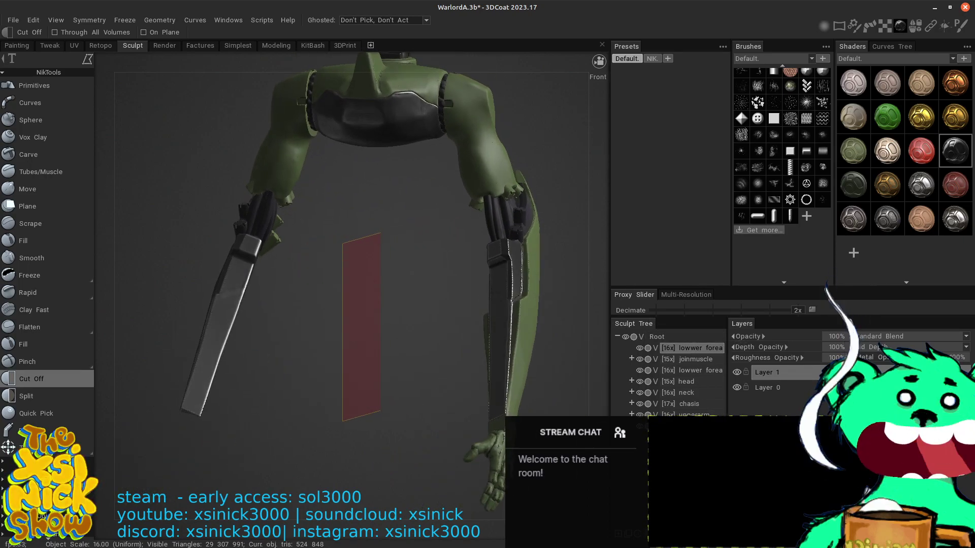
left_click(685, 426)
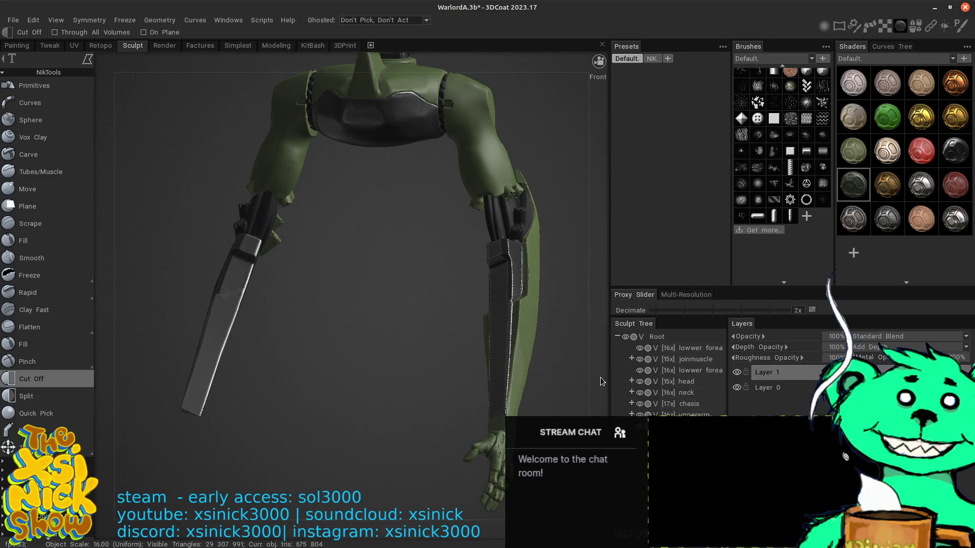
mouse_move(563, 58)
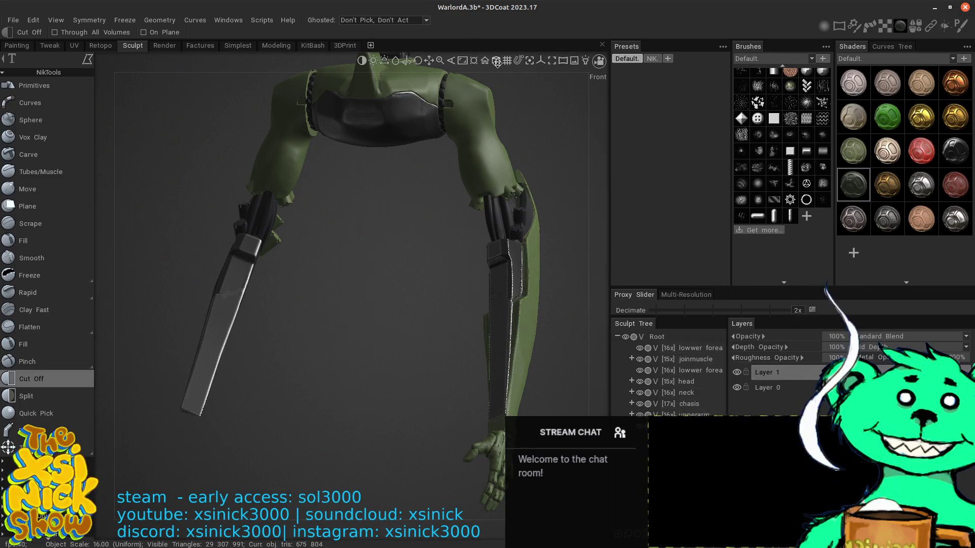
left_click(462, 59)
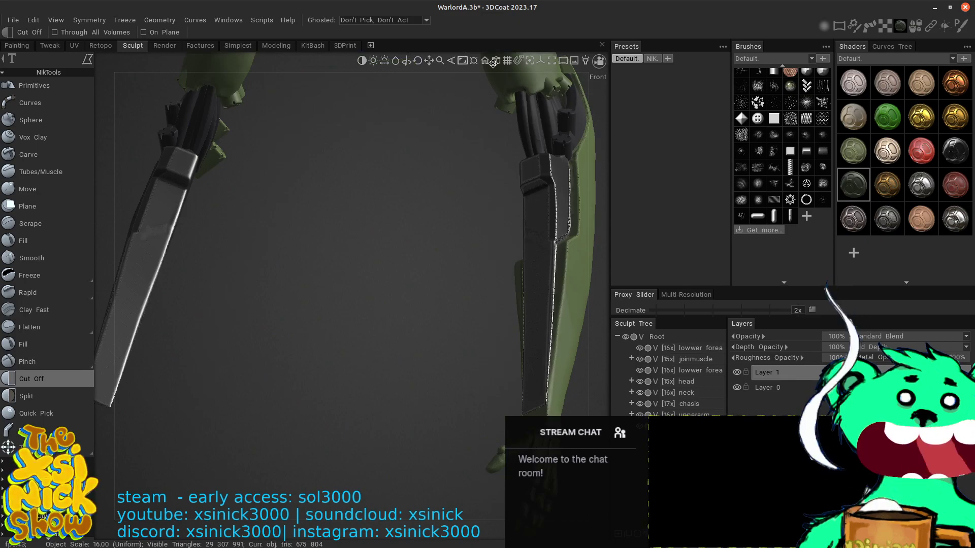
middle_click_drag(574, 278, 336, 274)
middle_click_drag(536, 338, 535, 264)
middle_click_drag(595, 280, 596, 294)
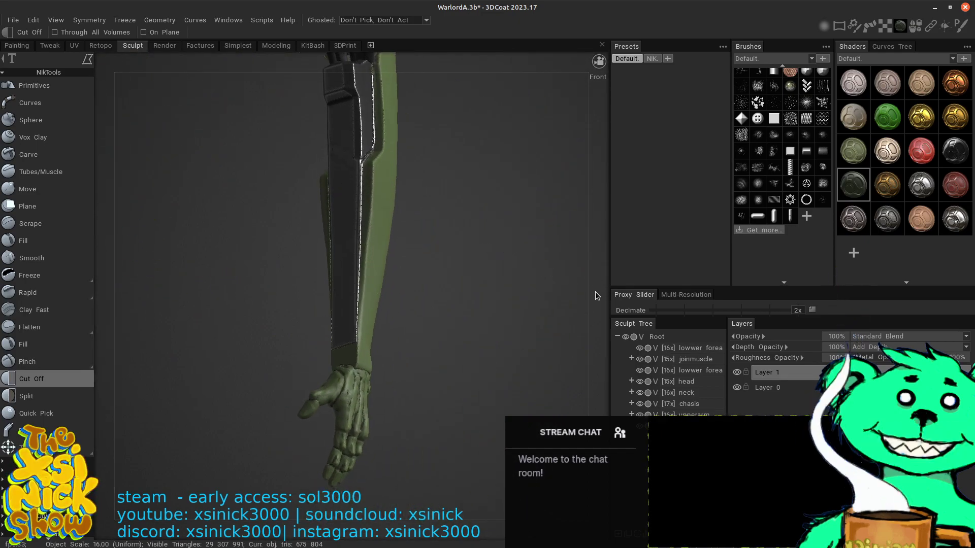
right_click_drag(622, 287, 927, 185, "alt")
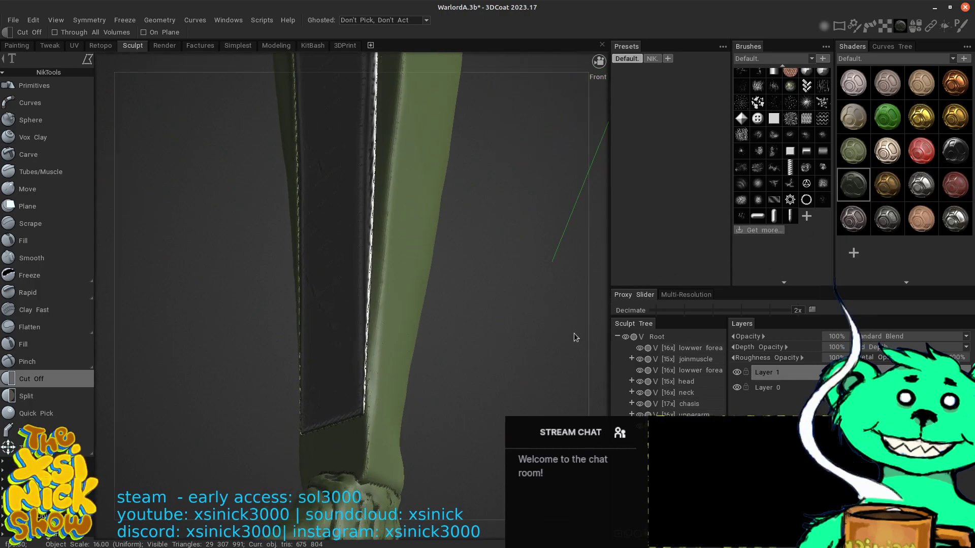
middle_click_drag(572, 337, 553, 195)
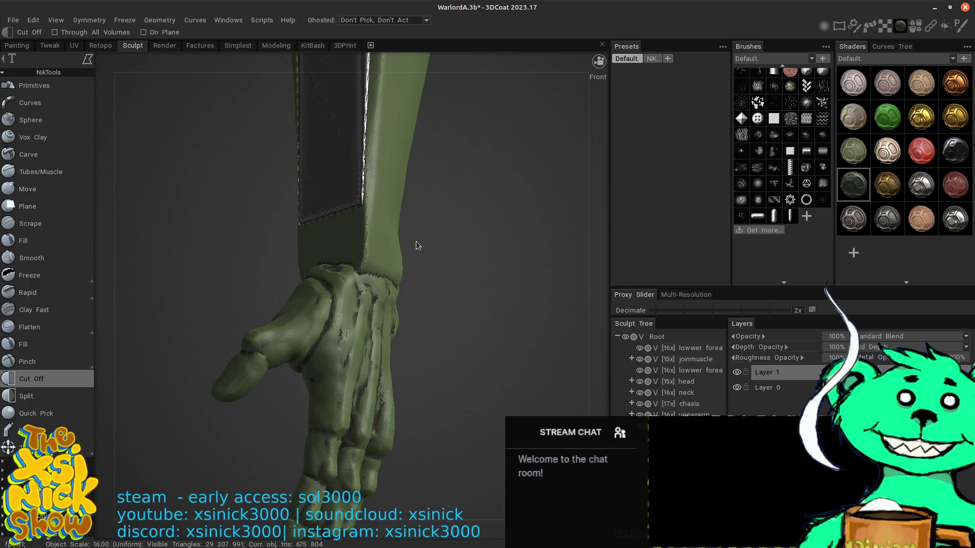
- Add a short Vox Clay stroke running from the forearm down to the wrist seam
left_click(38, 138)
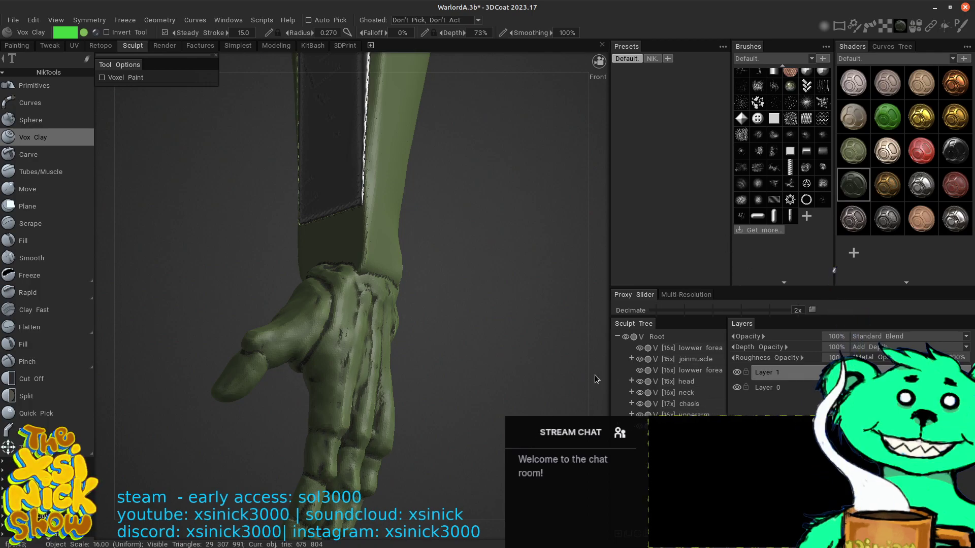
left_click_drag(596, 379, 628, 326)
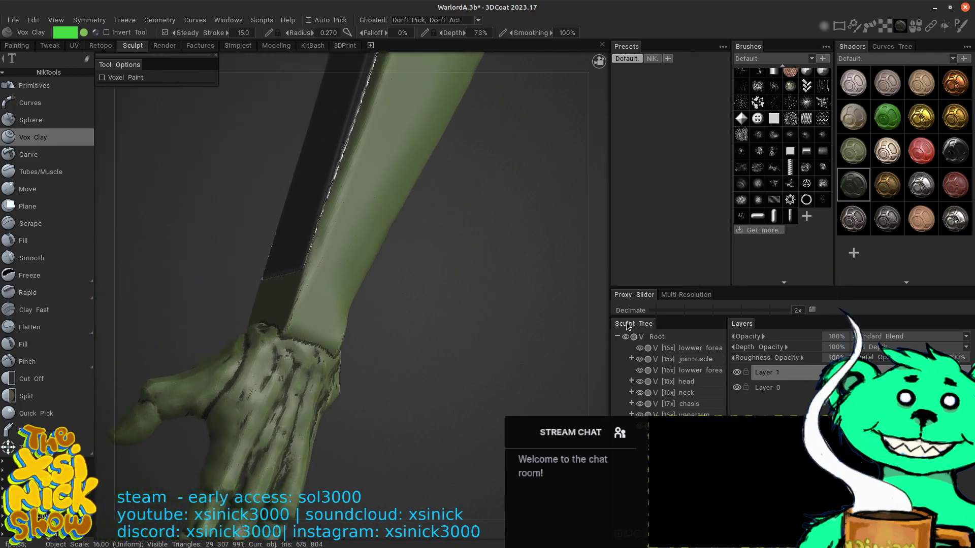
middle_click_drag(397, 339, 448, 327)
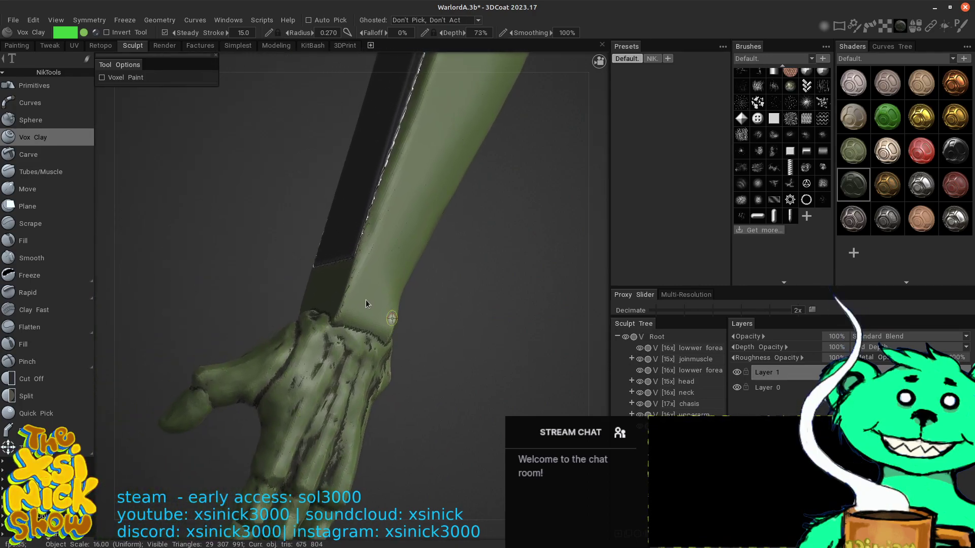
left_click_drag(357, 306, 348, 329)
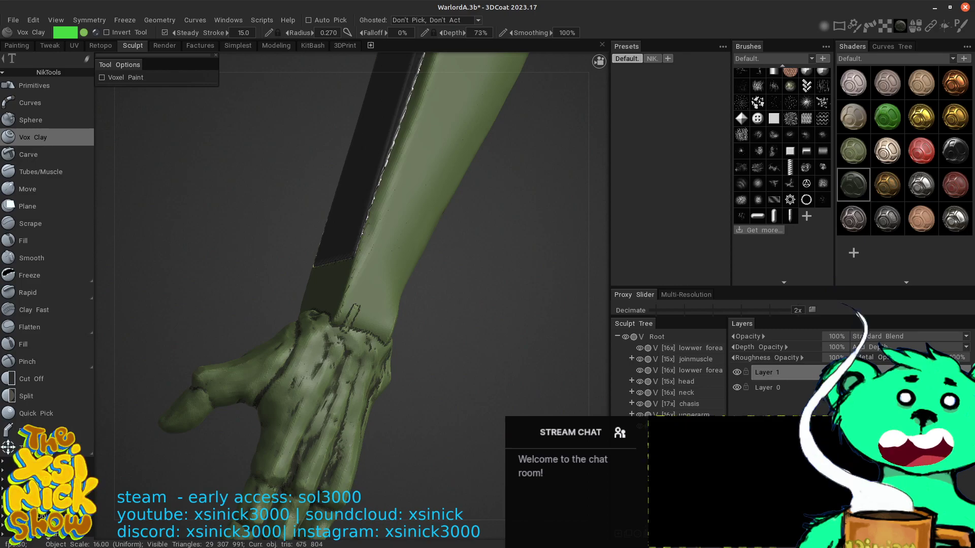
- Apply the worn red shader to the forearm-and-hand volume and build a long tendon stroke from the wrist across the hand
left_click(955, 184)
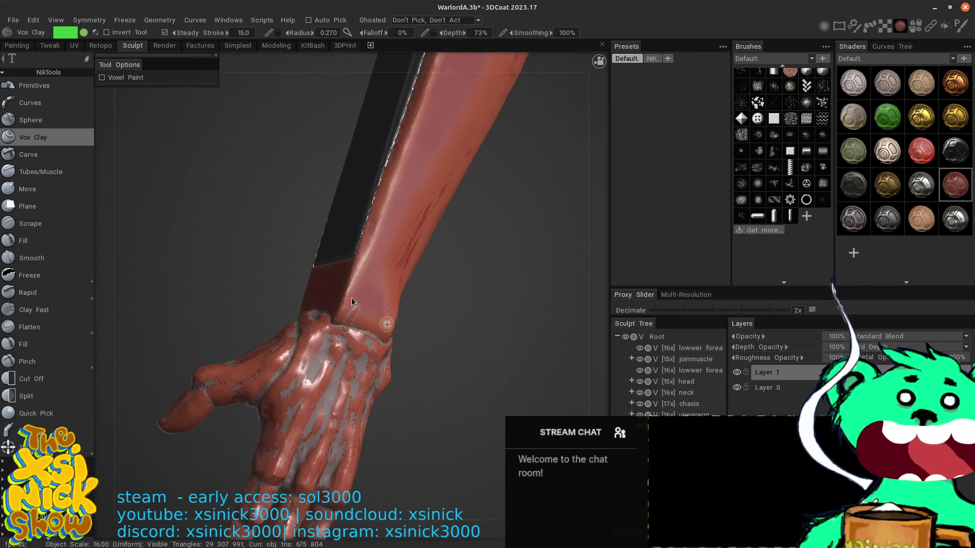
left_click_drag(486, 294, 458, 264)
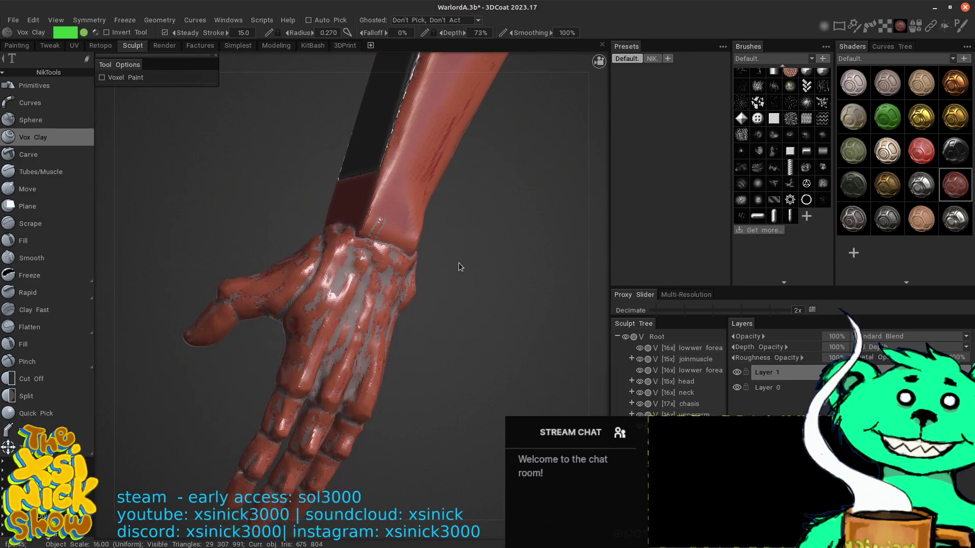
mouse_move(375, 229)
left_mouse_down()
mouse_move(368, 242)
mouse_move(376, 220)
mouse_move(337, 315)
left_mouse_up()
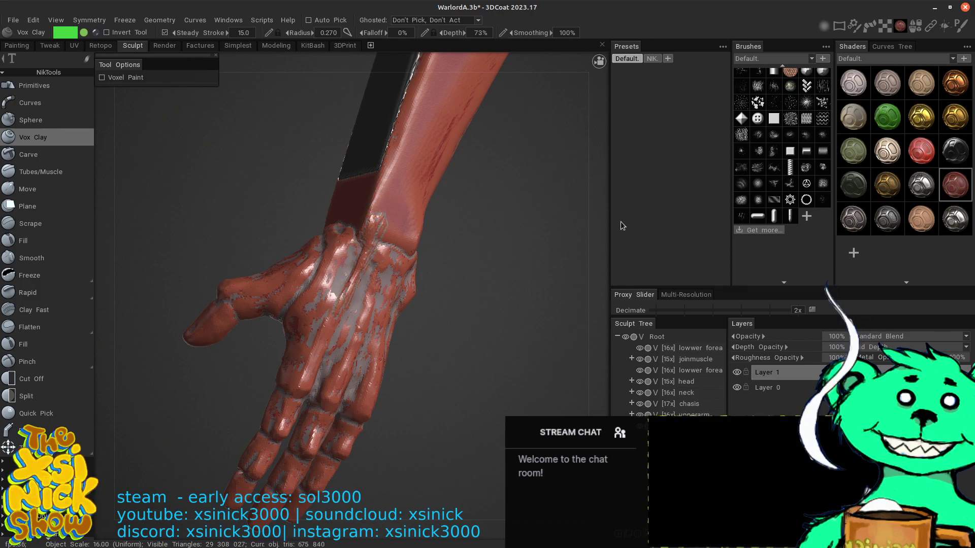
- Build up several Vox Clay tendon strokes from the wrist across the back of the hand towards the fingers
left_click_drag(600, 224, 720, 249)
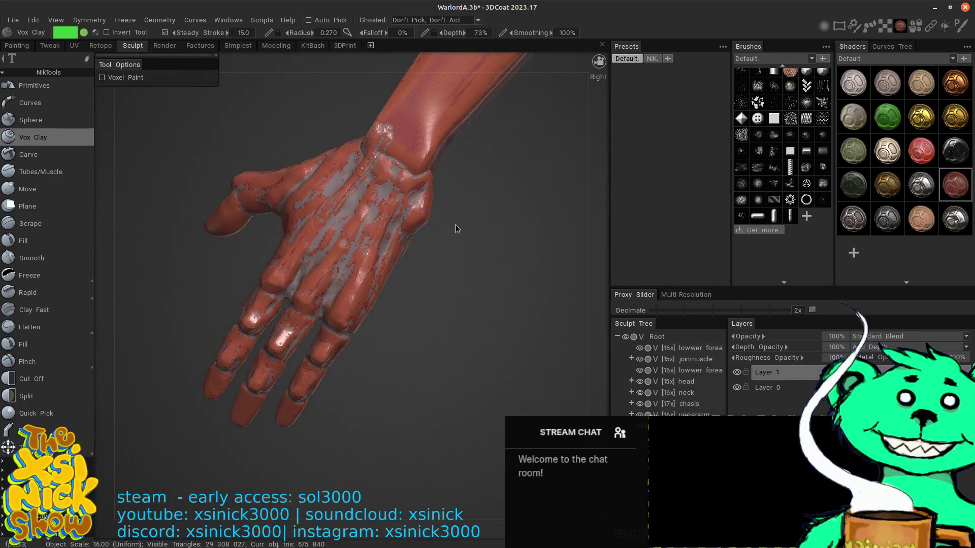
left_click_drag(325, 214, 304, 244)
left_click_drag(340, 193, 306, 239)
mouse_move(385, 171)
left_mouse_down()
mouse_move(362, 219)
mouse_move(371, 193)
left_mouse_up()
left_click_drag(404, 134, 346, 251)
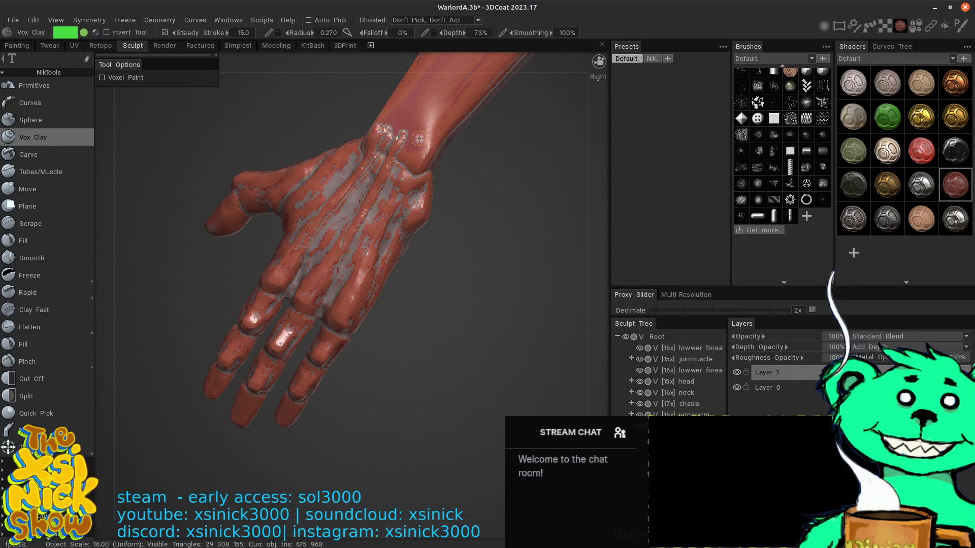
mouse_move(413, 159)
left_mouse_down()
mouse_move(356, 290)
mouse_move(408, 174)
mouse_move(384, 228)
left_mouse_up()
- Set the Vox Clay radius to 0.573 and carve inverted strokes into the forearm side of the wrist
left_click_drag(496, 155, 458, 184)
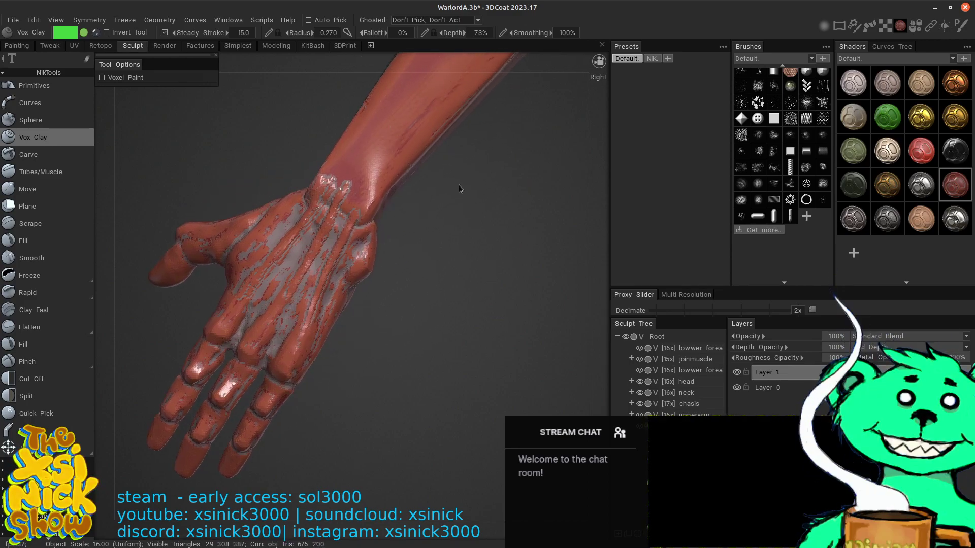
left_click_drag(599, 199, 563, 179)
middle_click_drag(477, 185, 627, 268)
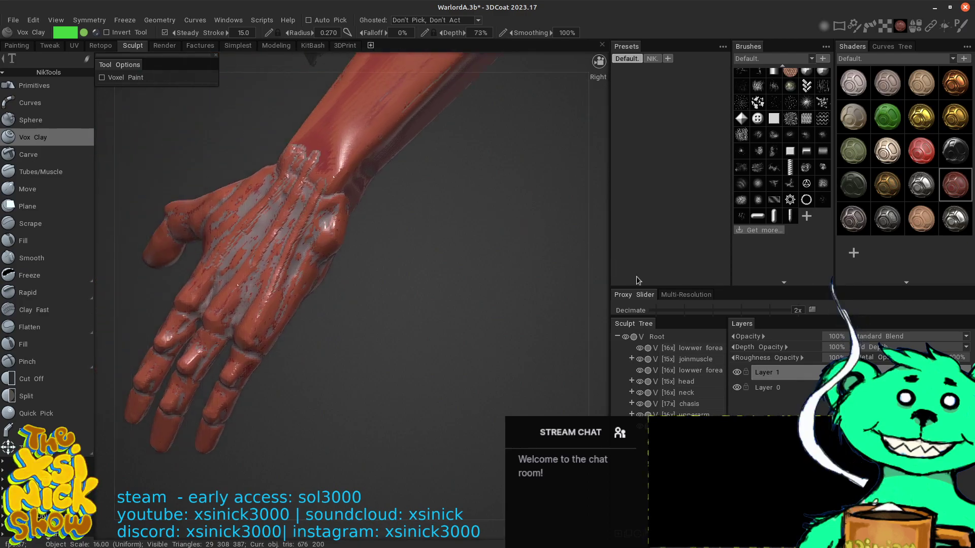
middle_click_drag(525, 231, 581, 271)
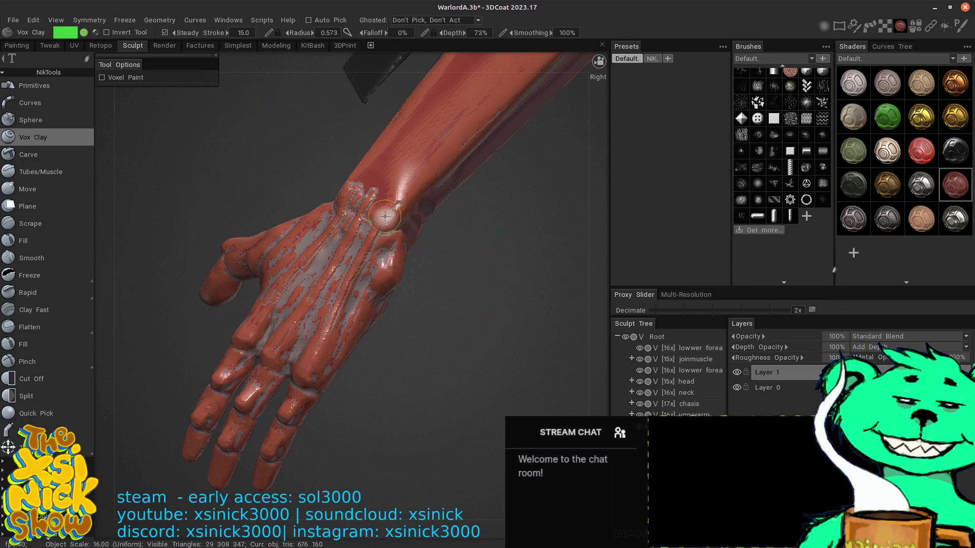
mouse_move(410, 176)
left_mouse_down("ctrl")
mouse_move(401, 191)
mouse_move(364, 184)
left_mouse_up("ctrl")
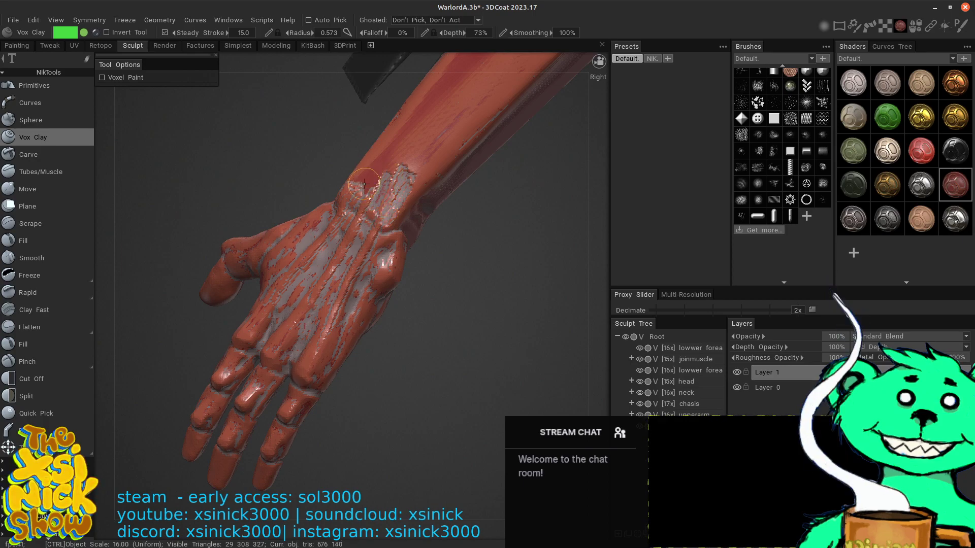
- Carve further inverted Vox Clay strokes between the tendons where the wrist meets the thumb side of the hand
left_click_drag(592, 212, 651, 221)
middle_click_drag(481, 222, 299, 227)
left_click_drag(470, 229, 448, 265, "ctrl")
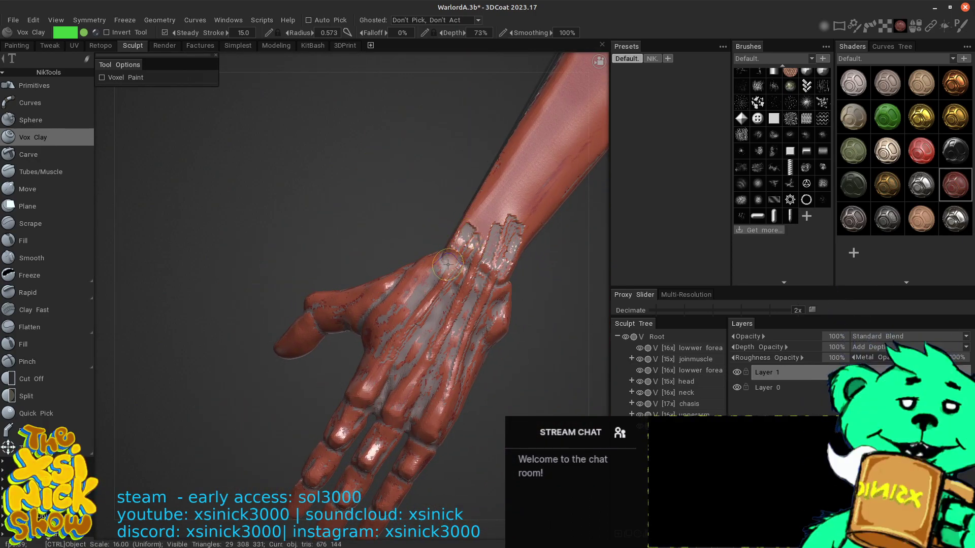
mouse_move(479, 215)
left_mouse_down("ctrl")
mouse_move(439, 268)
mouse_move(459, 287)
left_mouse_up("ctrl")
left_click_drag(473, 249, 478, 224, "ctrl")
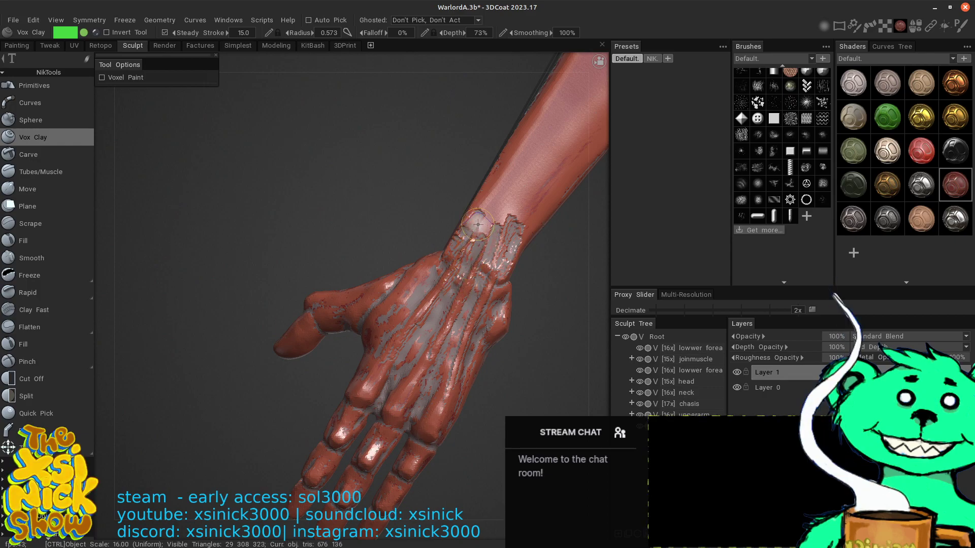
- Carve an inverted Vox Clay stroke across the wrist and build up clay strokes along its little-finger side
mouse_move(436, 276)
left_mouse_down("ctrl")
mouse_move(496, 272)
mouse_move(487, 260)
mouse_move(501, 286)
left_mouse_up("ctrl")
mouse_move(581, 287)
left_mouse_down()
mouse_move(490, 265)
mouse_move(639, 298)
left_mouse_up()
middle_click_drag(358, 277, 524, 320)
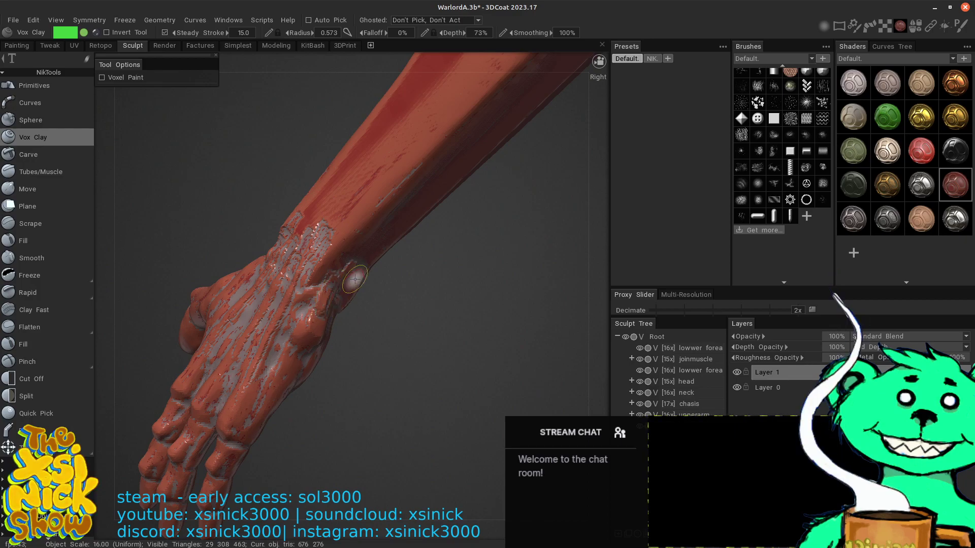
left_click_drag(594, 266, 553, 255)
middle_click_drag(461, 245, 496, 228)
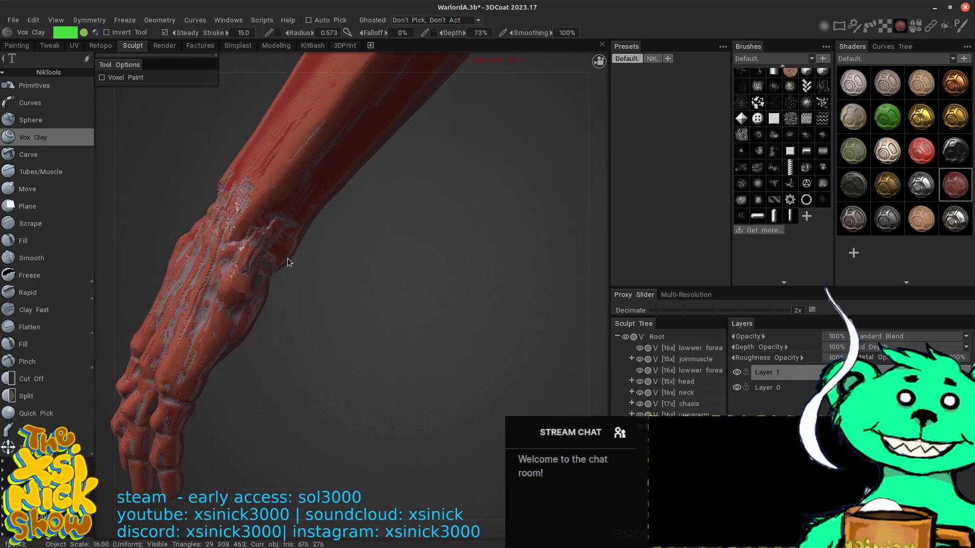
mouse_move(260, 244)
left_mouse_down()
mouse_move(249, 261)
mouse_move(254, 239)
mouse_move(274, 232)
left_mouse_up()
left_click_drag(556, 252, 539, 219)
mouse_move(201, 275)
left_mouse_down()
mouse_move(207, 281)
mouse_move(223, 223)
mouse_move(203, 256)
mouse_move(202, 224)
mouse_move(196, 276)
left_mouse_up()
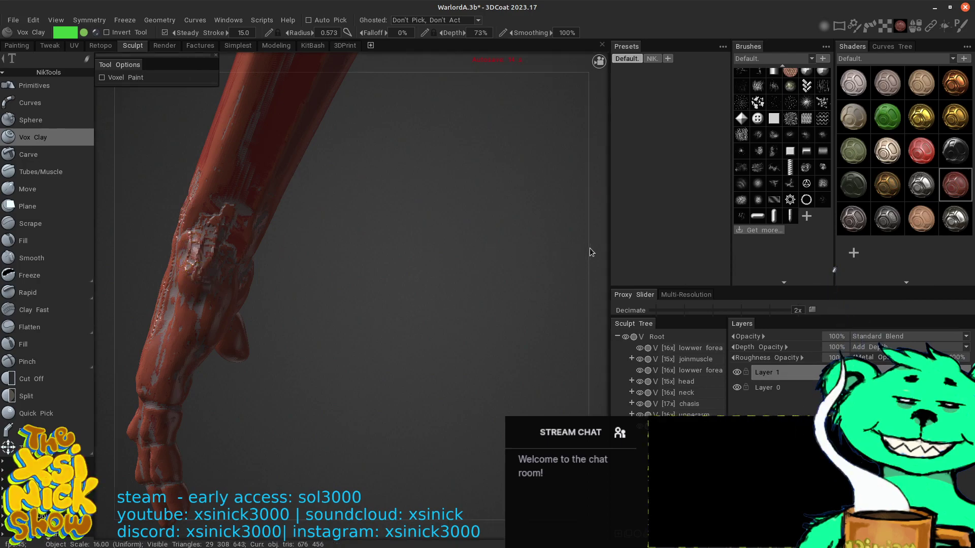
- Smooth the rough clay where the forearm meets the bony bump on the little-finger side of the wrist
left_click_drag(589, 247, 646, 266)
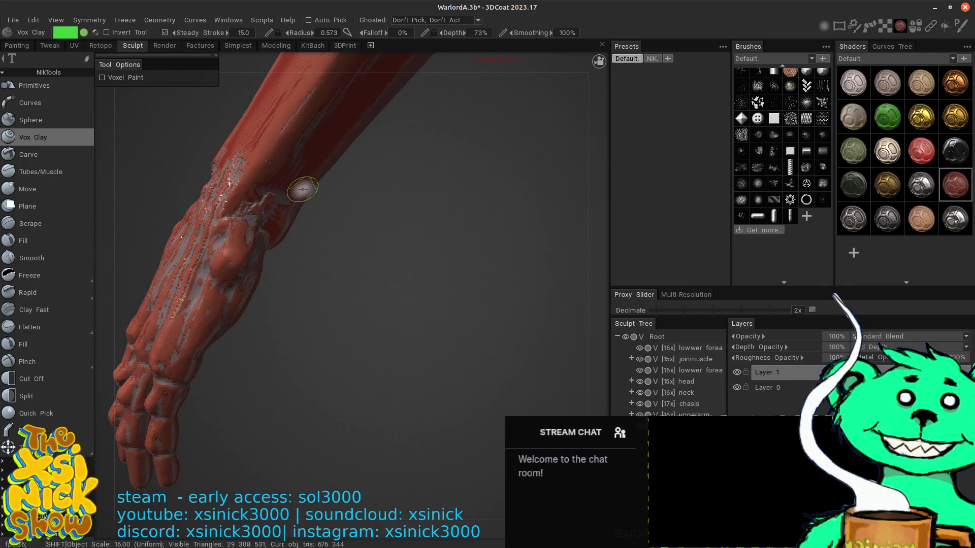
mouse_move(602, 259)
left_mouse_down()
mouse_move(567, 253)
mouse_move(587, 266)
mouse_move(550, 236)
left_mouse_up()
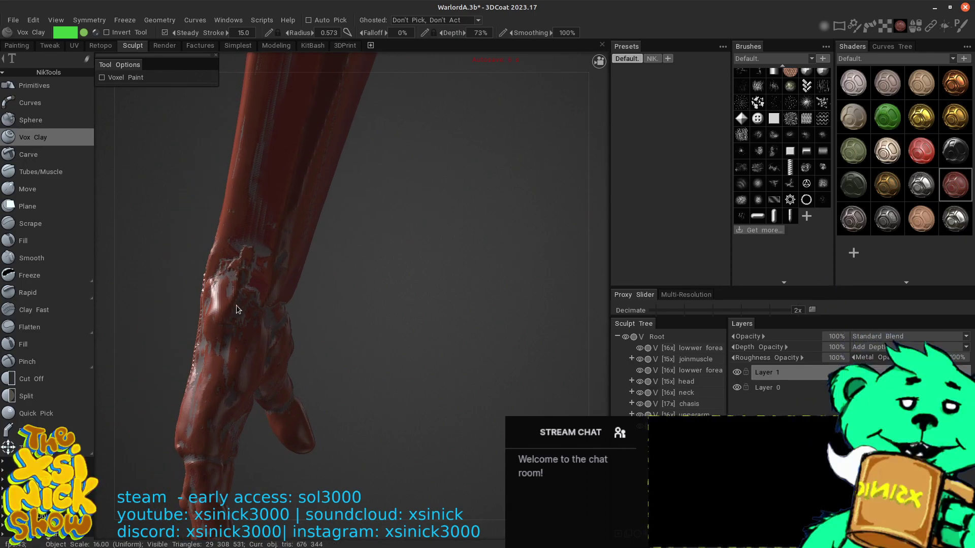
left_click_drag(247, 274, 233, 296, "shift")
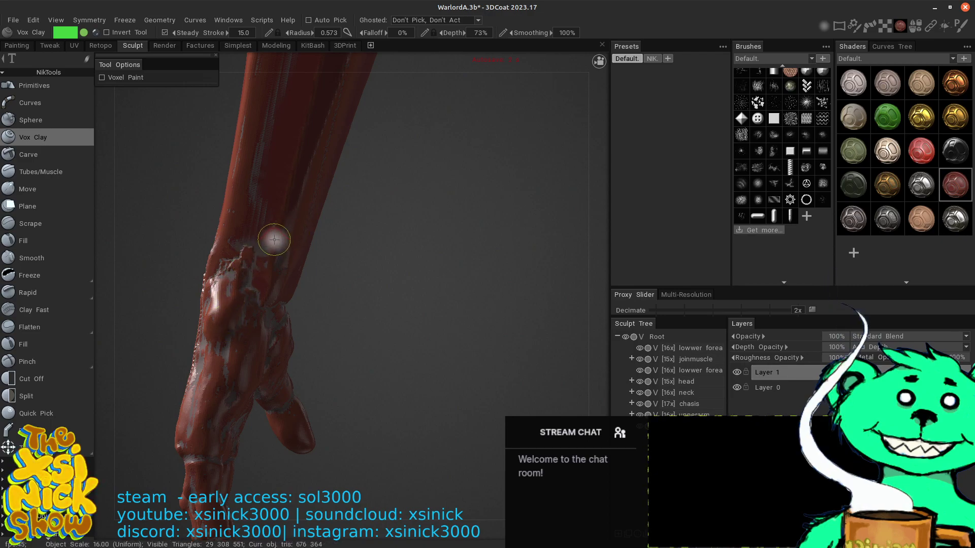
left_click_drag(544, 249, 590, 371)
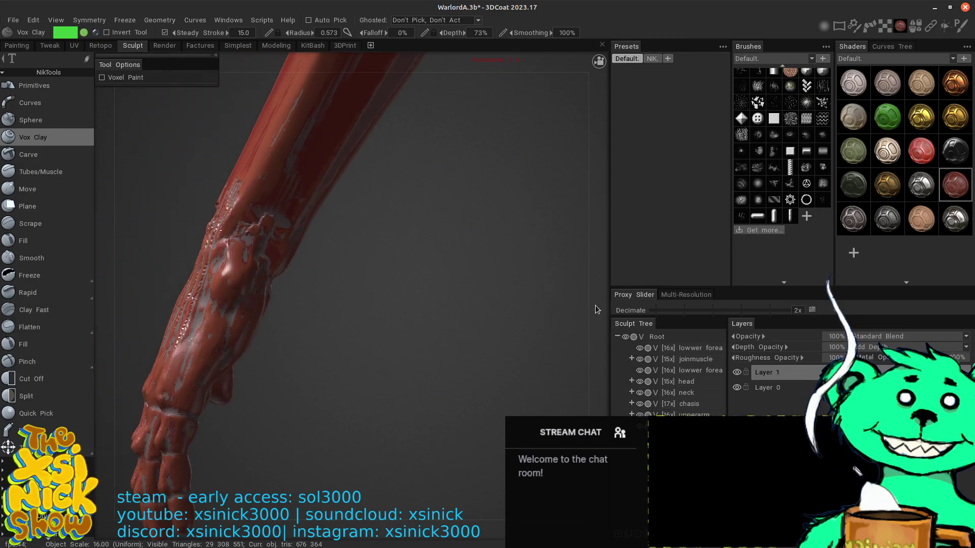
- Carve two inverted Vox Clay strokes from the forearm down to the wrist bump on the back of the hand
left_click_drag(586, 285, 485, 211)
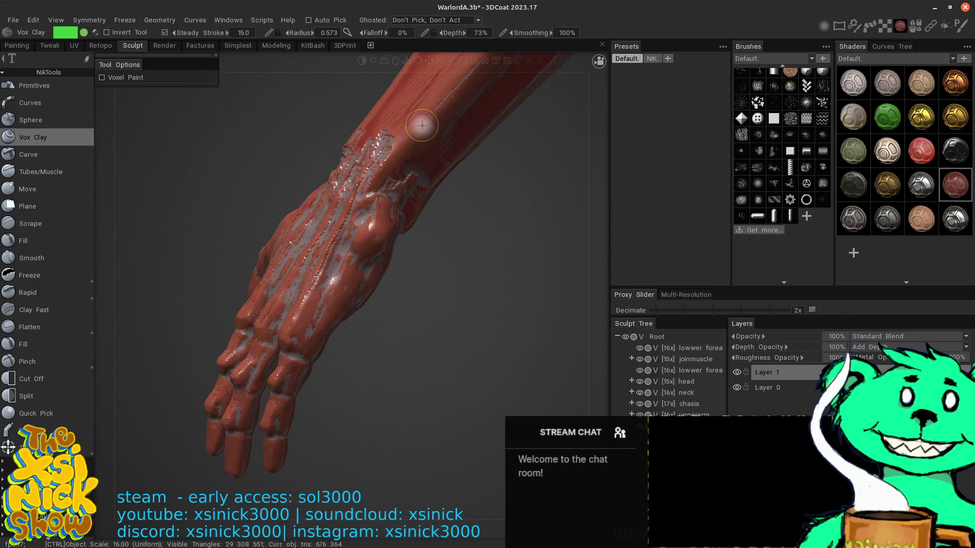
left_click_drag(424, 126, 355, 202, "ctrl")
mouse_move(409, 137)
left_mouse_down("ctrl")
mouse_move(435, 108)
mouse_move(366, 202)
left_mouse_up("ctrl")
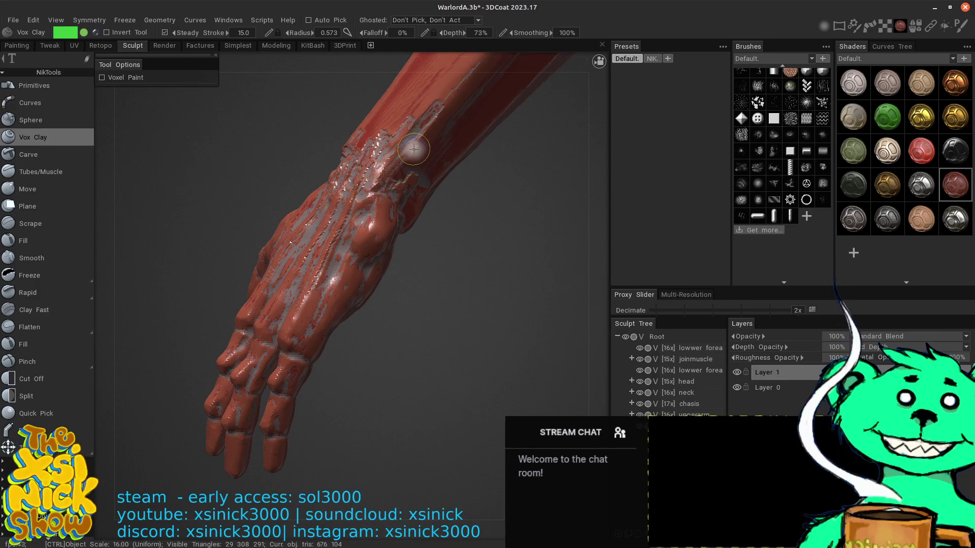
- Build up Vox Clay strokes from the underside of the wrist into the heel of the palm
left_click_drag(602, 234, 474, 249)
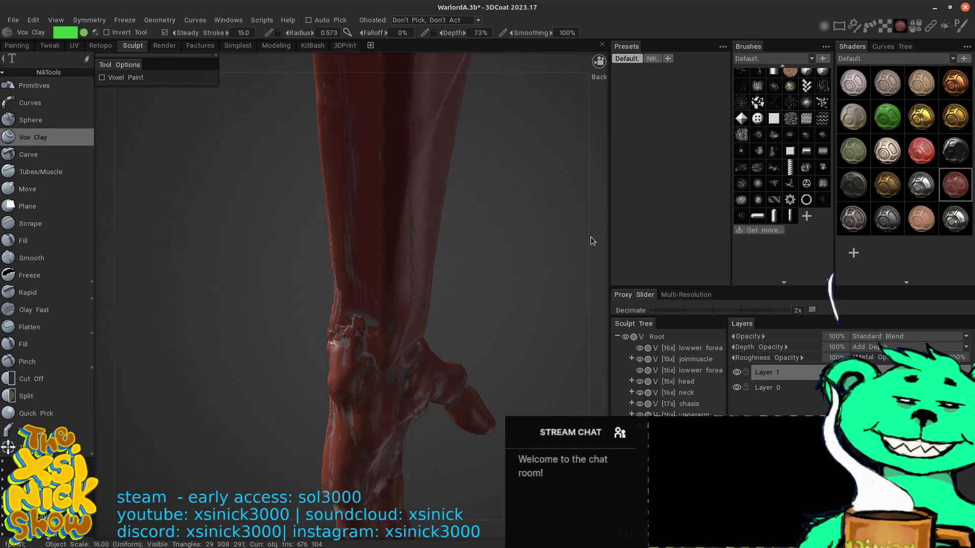
left_click_drag(590, 237, 553, 240)
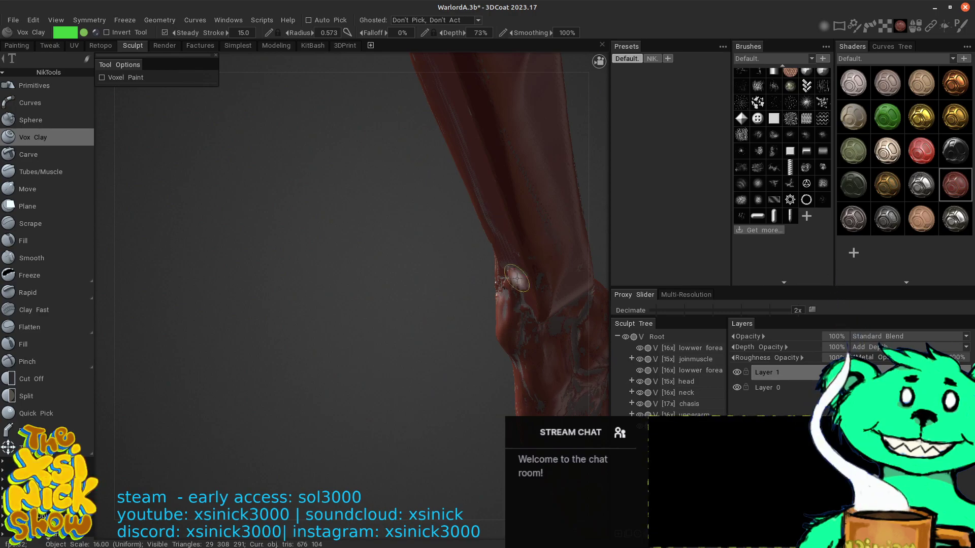
middle_click_drag(515, 275, 249, 184)
left_click_drag(305, 242, 301, 273)
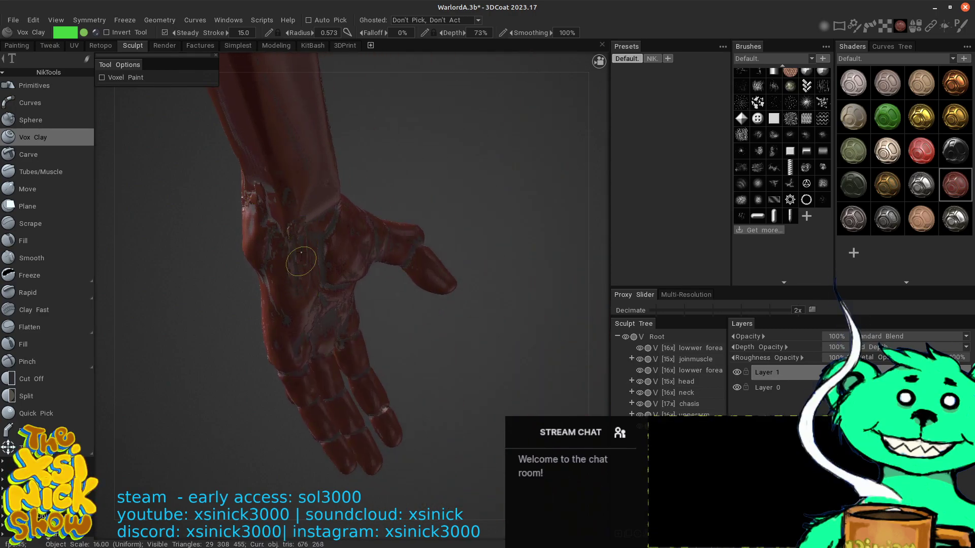
left_click_drag(299, 285, 284, 248)
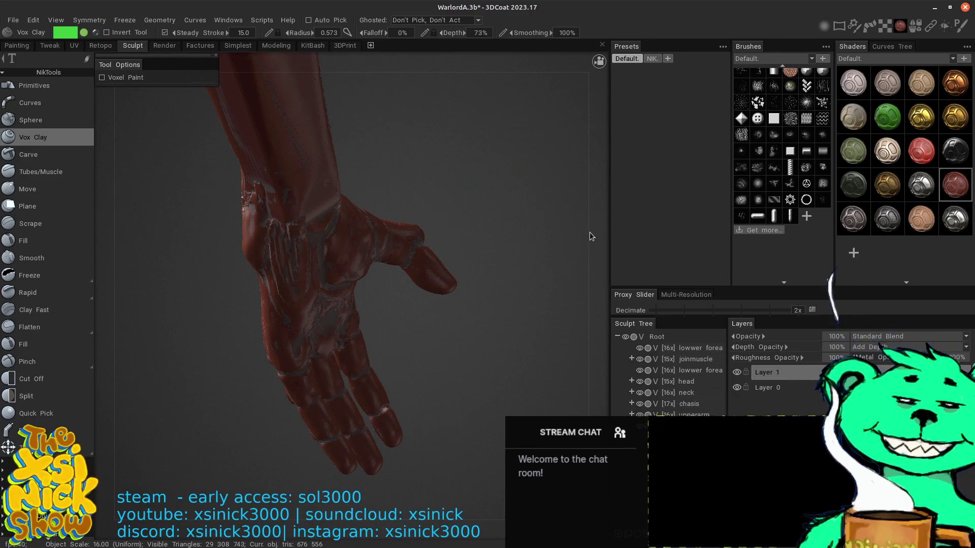
- Extend the palm-side clay strokes across the wrist seam and carve between them with inverted Vox Clay strokes
left_click_drag(590, 233, 230, 356)
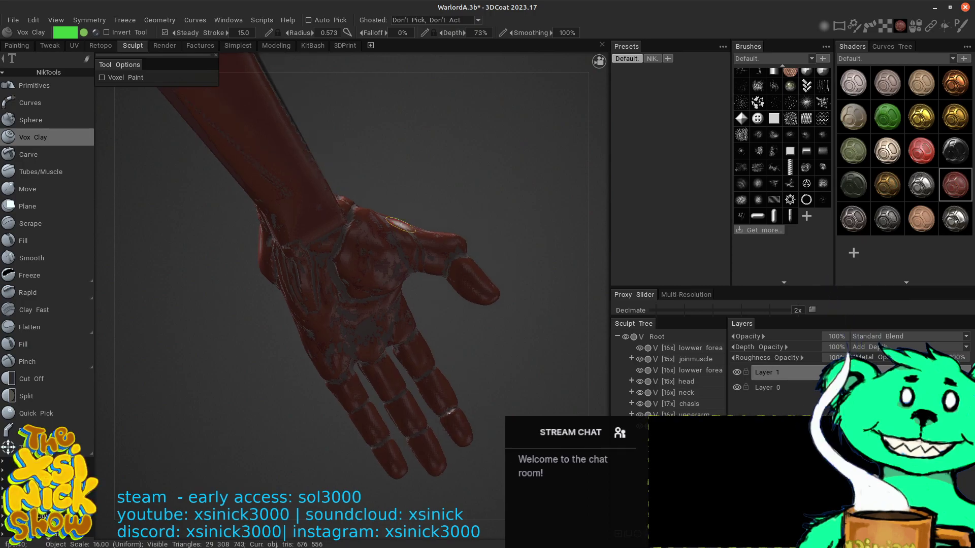
mouse_move(320, 261)
left_mouse_down()
mouse_move(305, 242)
mouse_move(312, 255)
left_mouse_up()
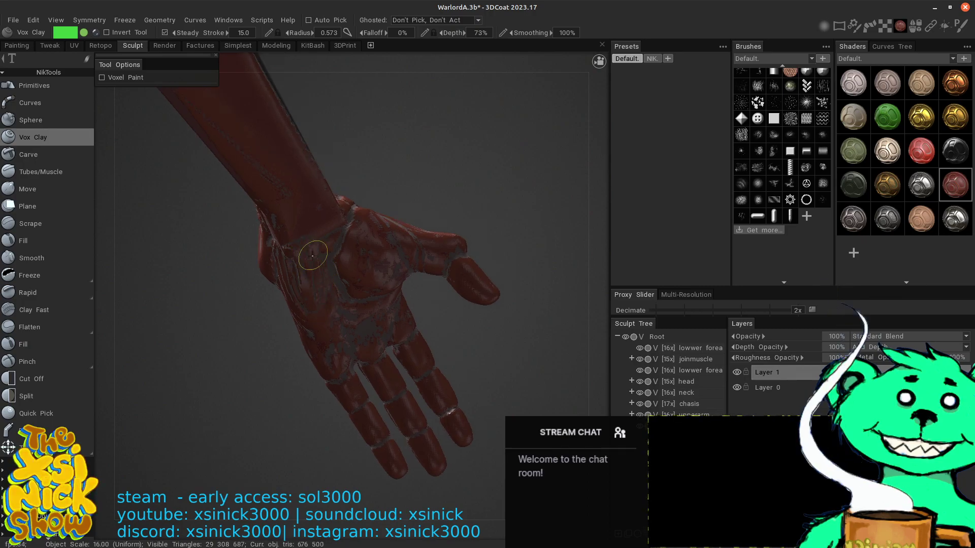
left_click_drag(566, 186, 427, 209)
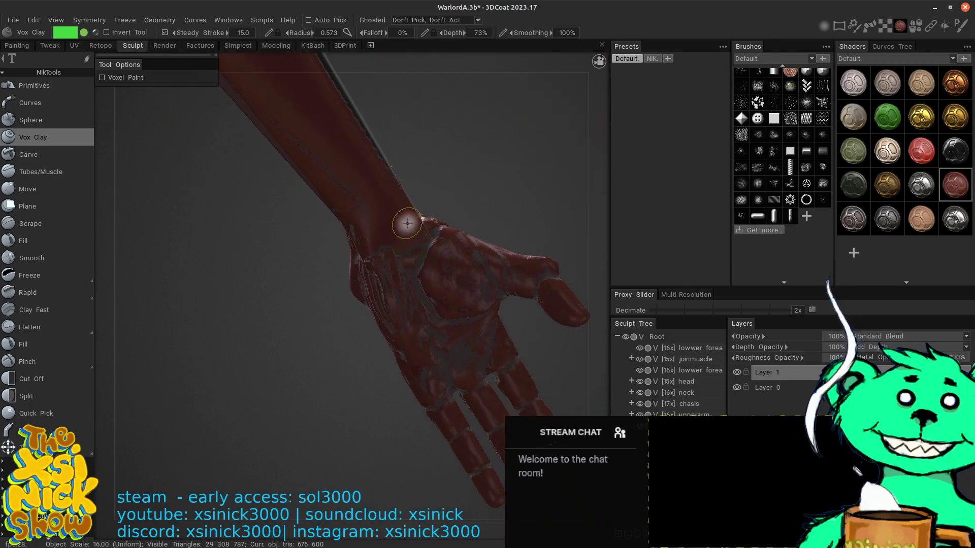
key("ctrl")
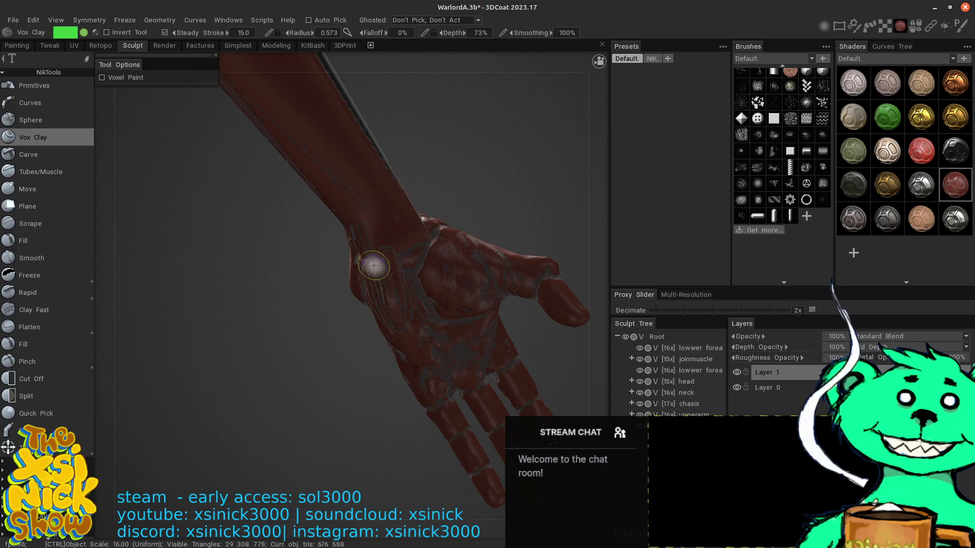
left_click_drag(381, 273, 390, 300, "ctrl")
mouse_move(364, 214)
left_mouse_down("ctrl")
mouse_move(386, 271)
mouse_move(504, 206)
mouse_move(490, 193)
mouse_move(359, 352)
mouse_move(346, 388)
left_mouse_up("ctrl")
- Hide the first lower forearm volume in the sculpt tree and add Vox Clay strokes around the thumb side of the wrist
left_click_drag(496, 211, 559, 153)
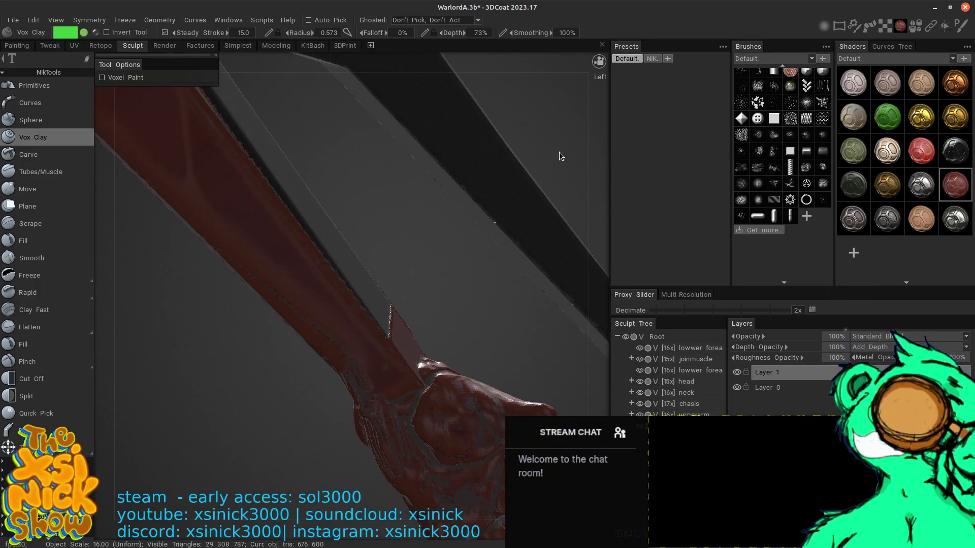
left_click(640, 349)
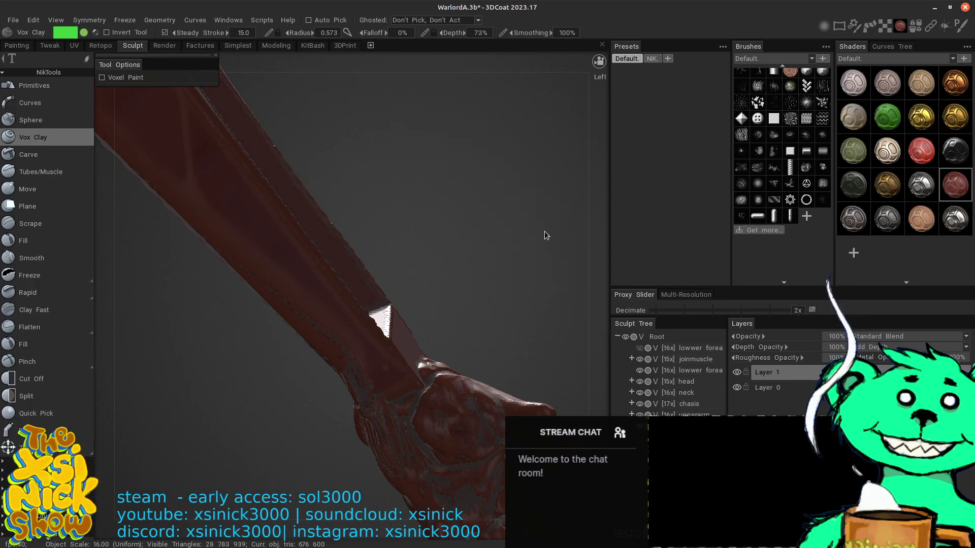
left_click_drag(545, 235, 606, 264)
middle_click_drag(440, 414, 593, 256)
middle_click_drag(524, 252, 310, 434)
mouse_move(467, 285)
left_mouse_down()
mouse_move(442, 257)
mouse_move(394, 296)
mouse_move(410, 309)
mouse_move(370, 279)
mouse_move(394, 296)
left_mouse_up()
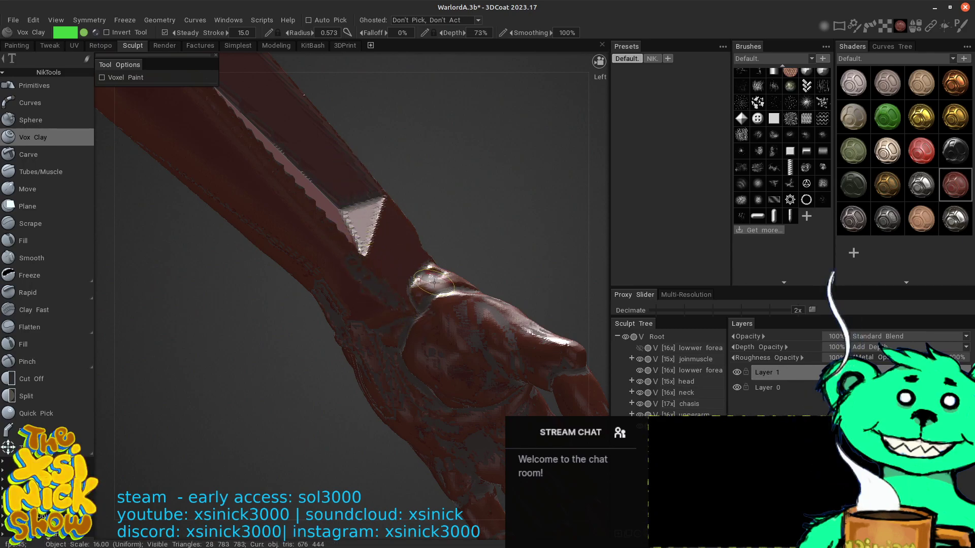
left_click_drag(508, 183, 557, 210)
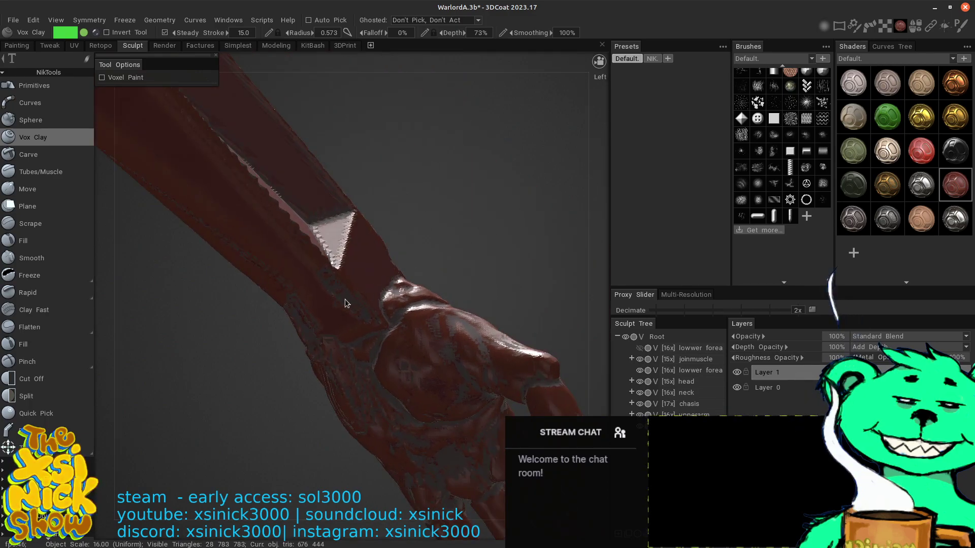
mouse_move(374, 325)
left_mouse_down()
mouse_move(342, 311)
mouse_move(359, 337)
mouse_move(376, 326)
mouse_move(390, 286)
left_mouse_up()
left_click_drag(501, 211, 321, 535)
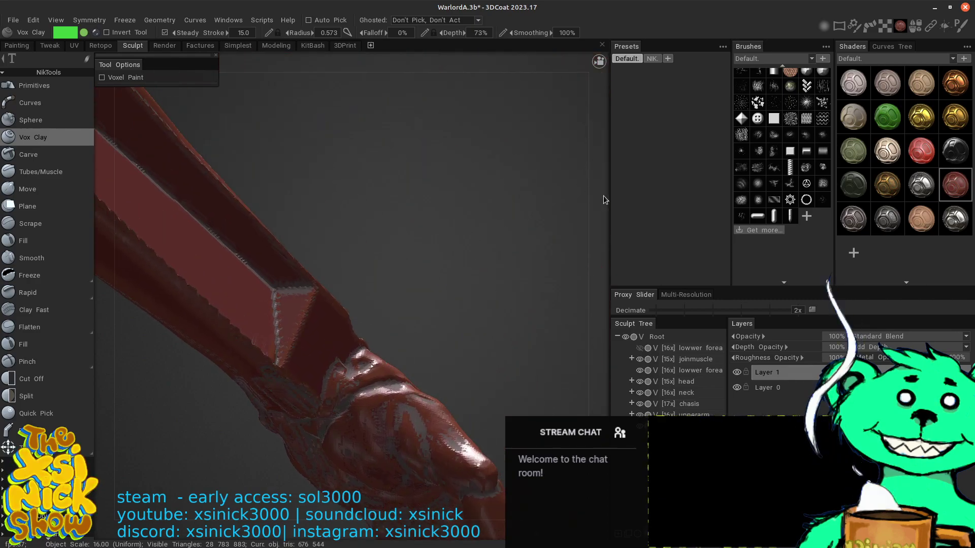
- Carve an inverted Vox Clay stroke along the forearm edge where it meets the base of the thumb
middle_click_drag(566, 198, 388, 234, "shift")
left_click_drag(460, 221, 433, 72)
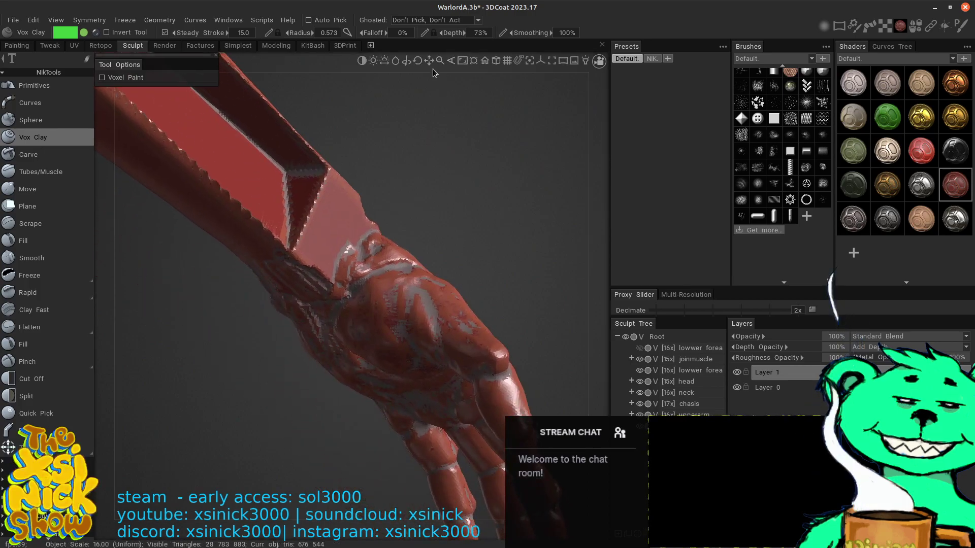
mouse_move(485, 220)
right_mouse_down("shift")
mouse_move(511, 194)
mouse_move(444, 254)
mouse_move(366, 351)
right_mouse_up("shift")
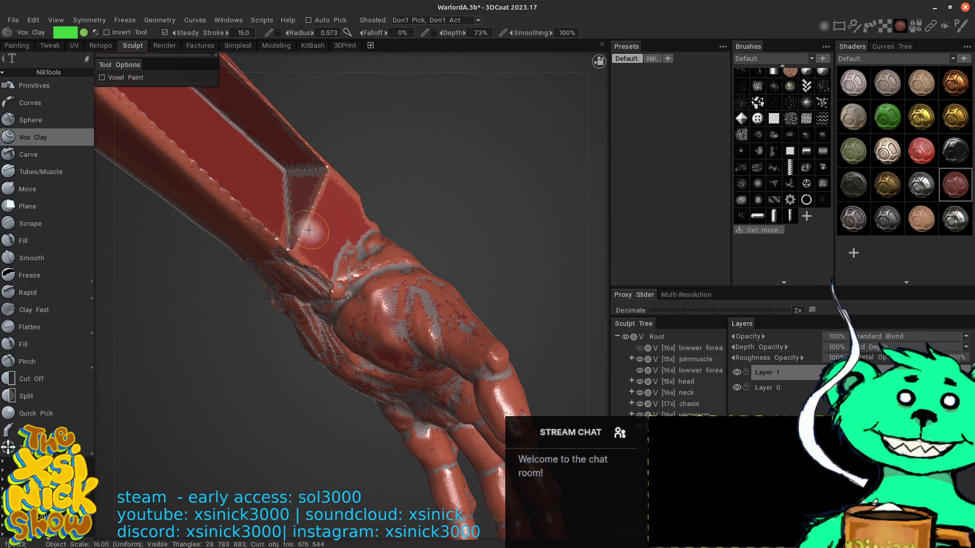
left_click_drag(295, 265, 329, 279, "ctrl")
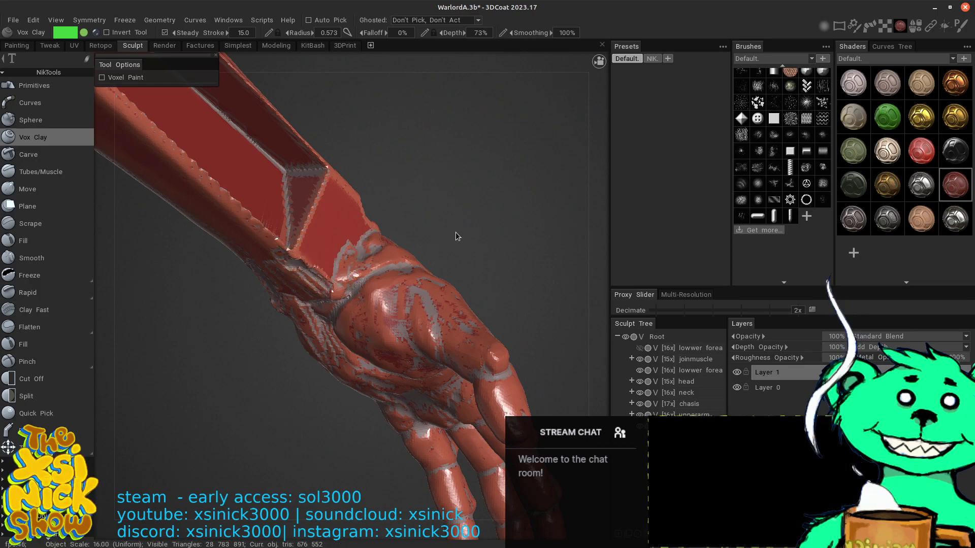
- Build up curved Vox Clay strokes across the wrist above the base of the thumb
mouse_move(599, 224)
left_mouse_down()
mouse_move(547, 260)
mouse_move(330, 307)
mouse_move(326, 227)
left_mouse_up()
mouse_move(286, 311)
left_mouse_down()
mouse_move(254, 350)
mouse_move(297, 335)
mouse_move(264, 333)
mouse_move(302, 357)
mouse_move(267, 347)
mouse_move(253, 325)
mouse_move(300, 336)
left_mouse_up()
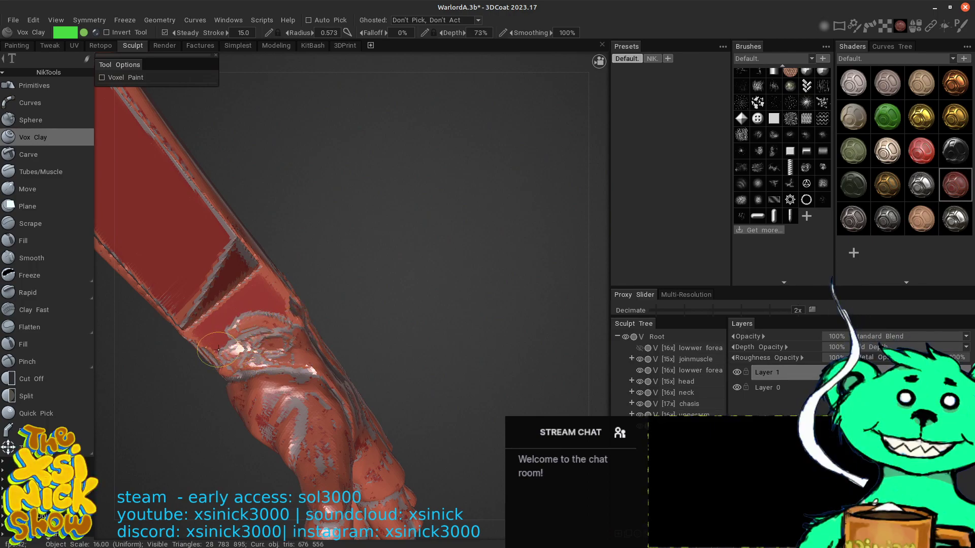
mouse_move(218, 349)
left_mouse_down()
mouse_move(278, 314)
mouse_move(333, 365)
left_mouse_up()
left_click_drag(589, 235, 539, 265)
middle_click_drag(424, 327, 456, 35)
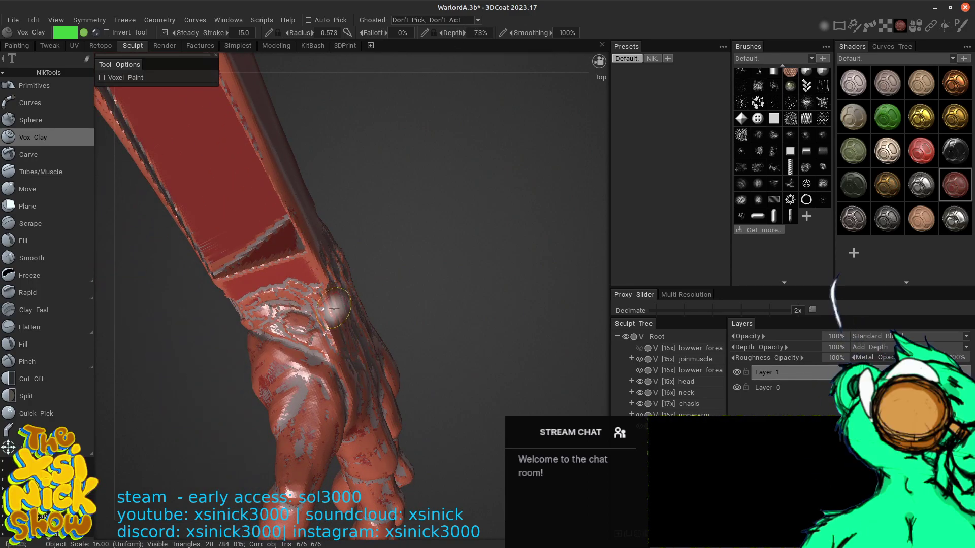
- Build up long Vox Clay tendon strokes on the back of the hand, from behind the knuckles to the wrist
right_click_drag(584, 212, 483, 215)
middle_click_drag(483, 214, 477, 43)
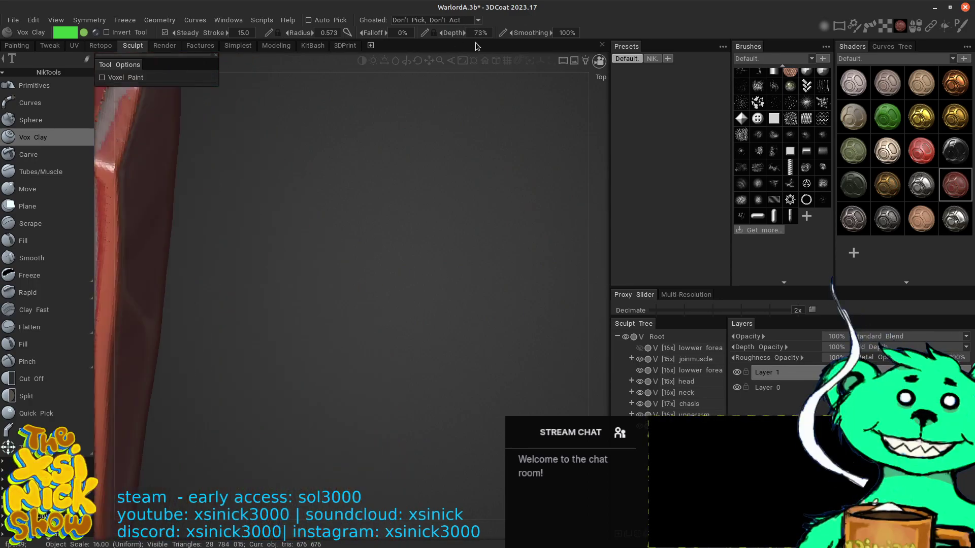
left_click_drag(452, 218, 385, 243)
middle_click_drag(385, 243, 524, 1)
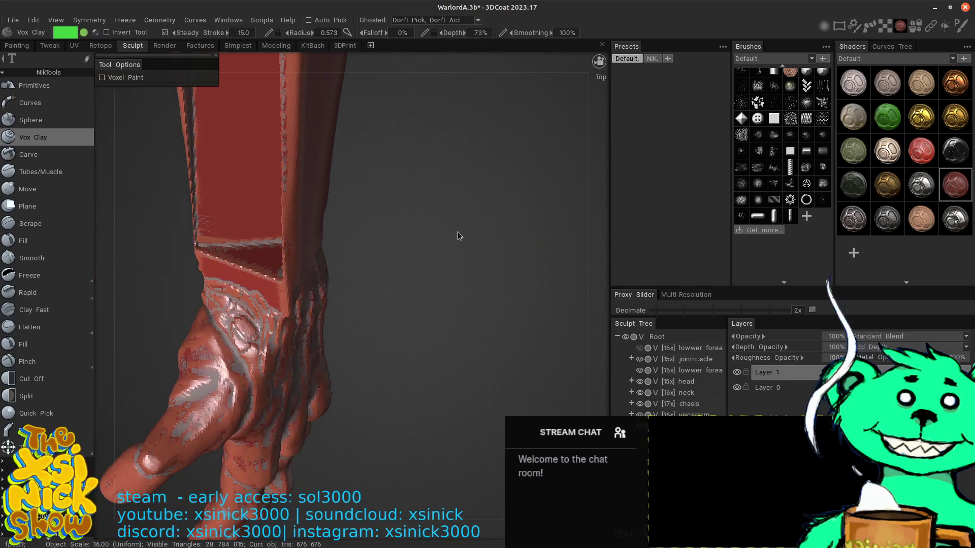
right_click_drag(458, 235, 585, 40)
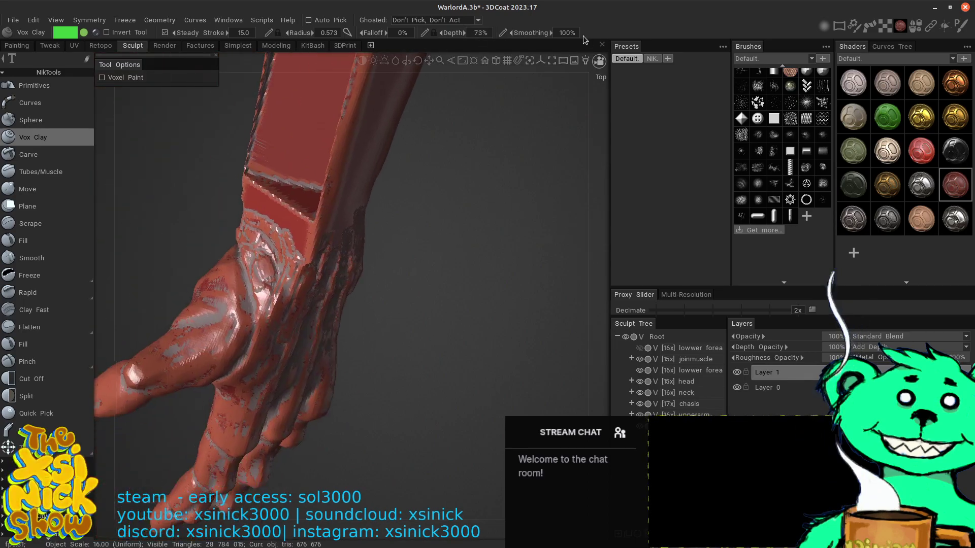
left_click_drag(480, 246, 480, 190)
middle_click_drag(481, 190, 526, 151)
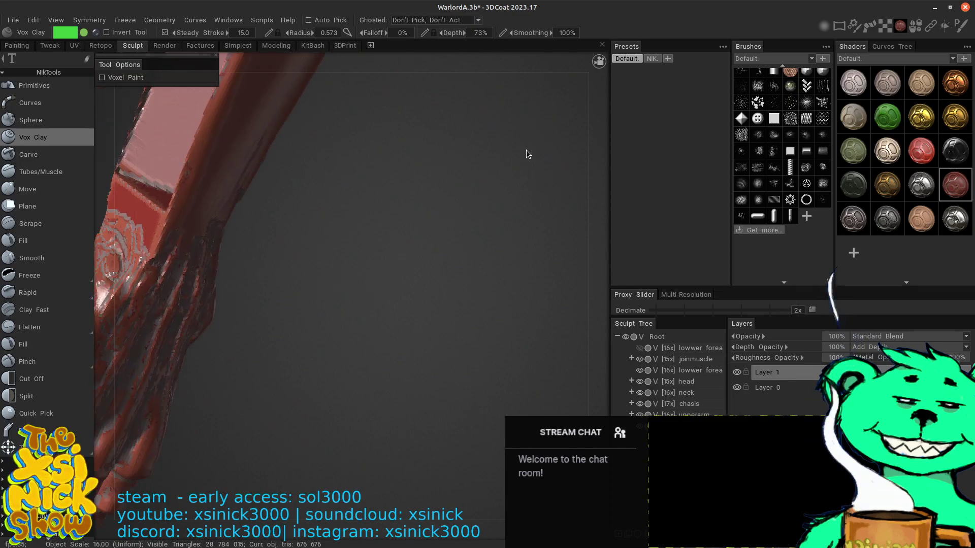
right_click_drag(526, 150, 577, 88)
left_click_drag(236, 288, 268, 216)
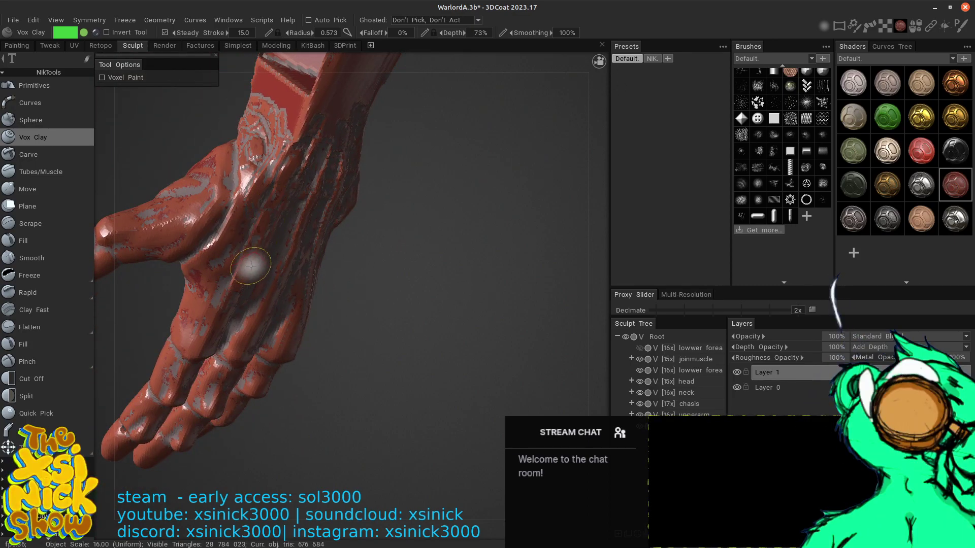
left_click_drag(251, 265, 301, 141)
mouse_move(258, 246)
left_mouse_down()
mouse_move(298, 150)
mouse_move(276, 183)
left_mouse_up()
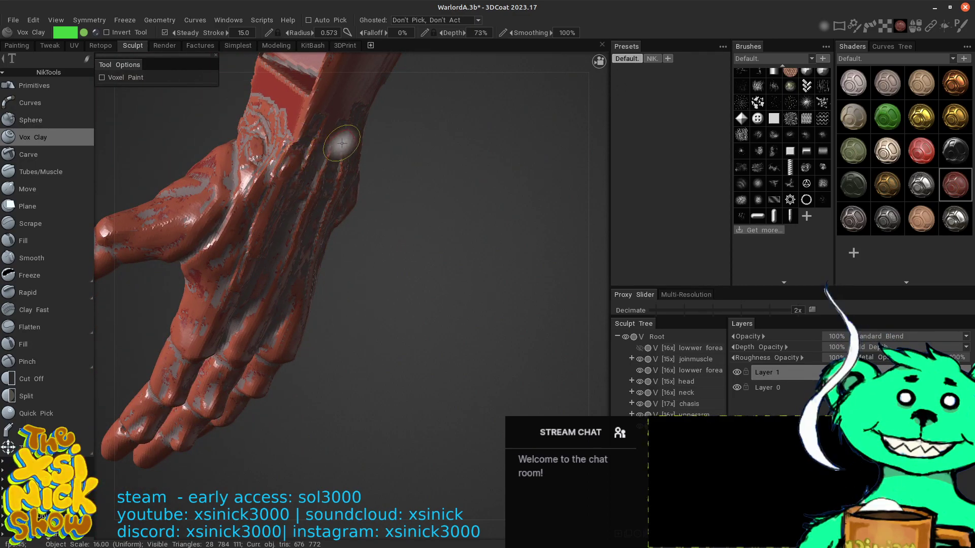
left_click_drag(589, 205, 692, 199)
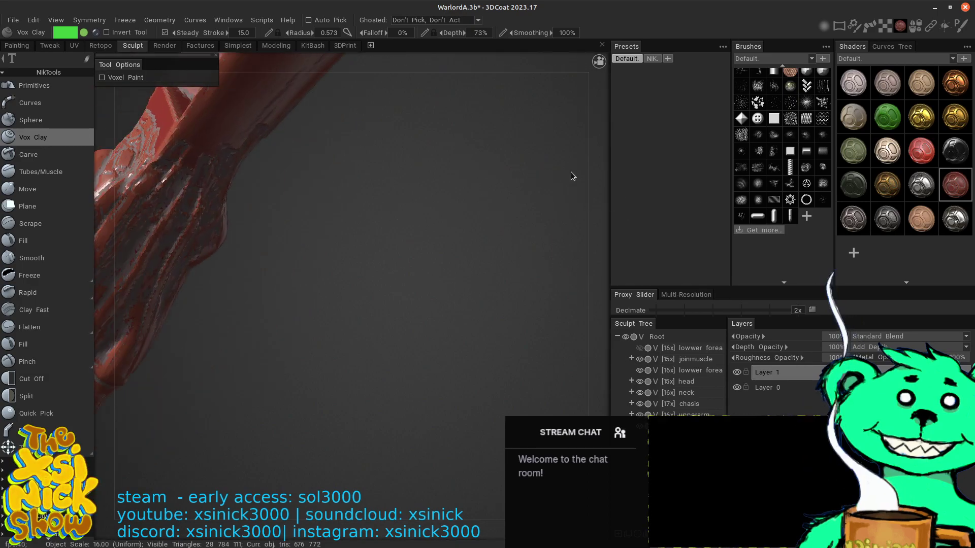
mouse_move(570, 176)
left_mouse_down()
mouse_move(643, 208)
mouse_move(500, 222)
left_mouse_up()
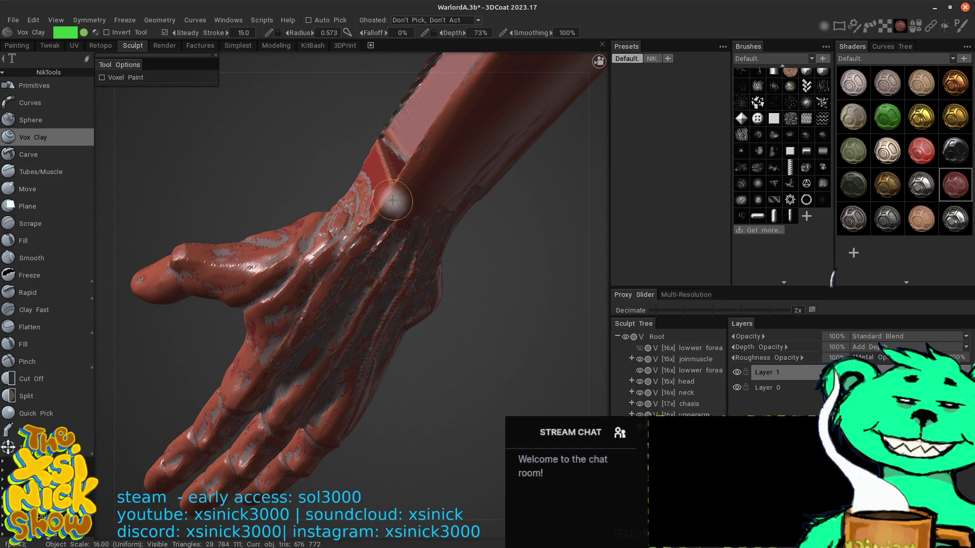
- Carve short inverted Vox Clay strokes at the wrist above the thumb and build up tendon strokes from the outer knuckles toward the wrist
left_click_drag(392, 200, 369, 223, "ctrl")
mouse_move(400, 185)
left_mouse_down("ctrl")
mouse_move(377, 211)
mouse_move(441, 159)
mouse_move(454, 221)
mouse_move(351, 231)
mouse_move(313, 270)
mouse_move(355, 213)
mouse_move(413, 211)
left_mouse_up("ctrl")
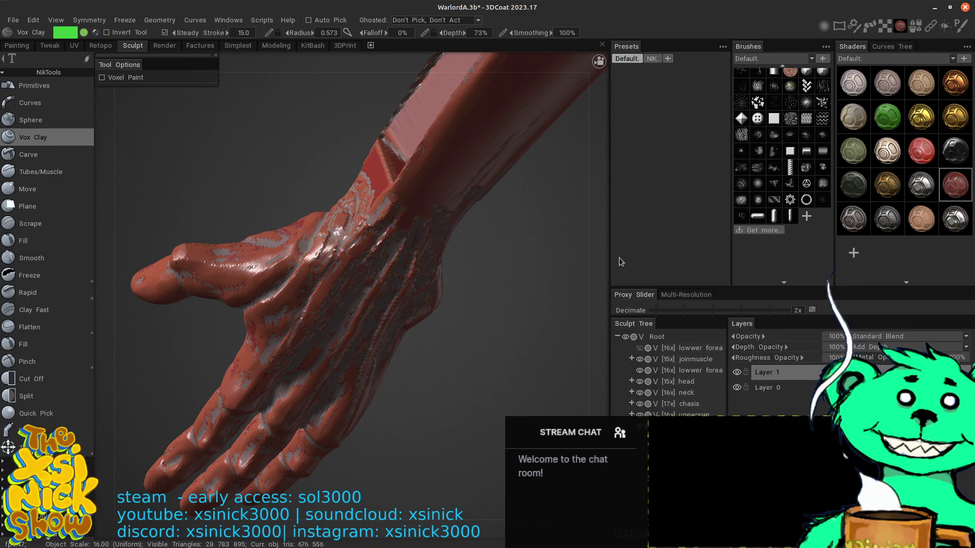
left_click_drag(595, 253, 629, 311)
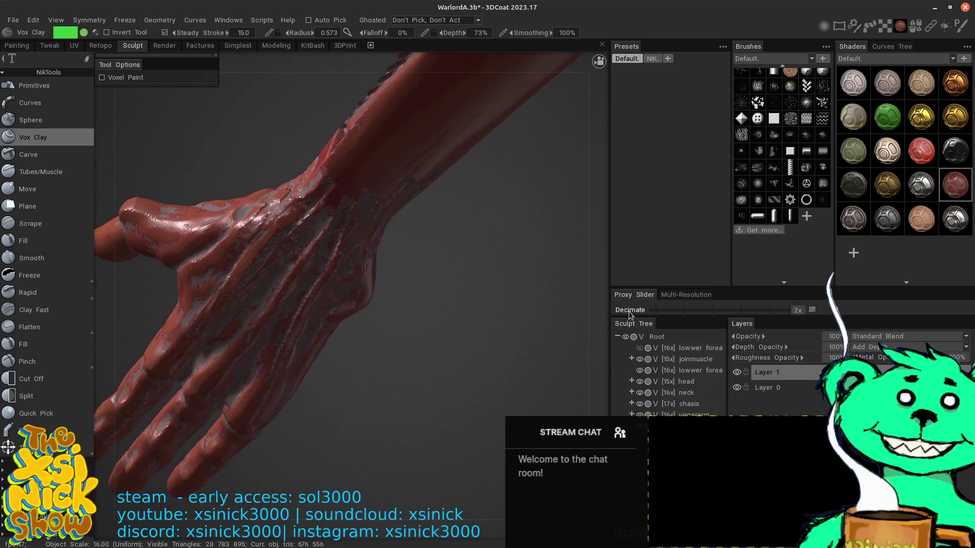
mouse_move(589, 276)
right_mouse_down()
mouse_move(568, 245)
mouse_move(560, 269)
right_mouse_up()
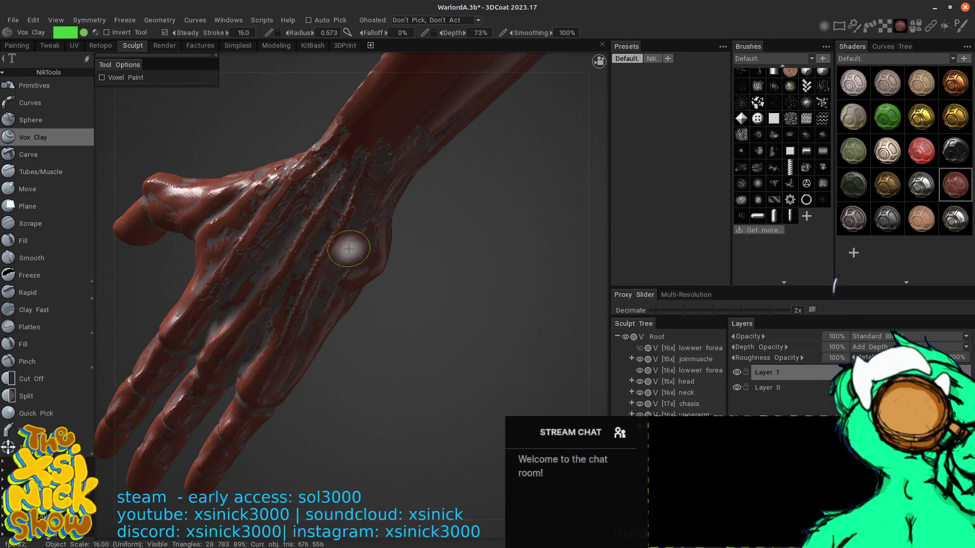
left_click_drag(306, 322, 368, 175)
left_click_drag(342, 250, 357, 207)
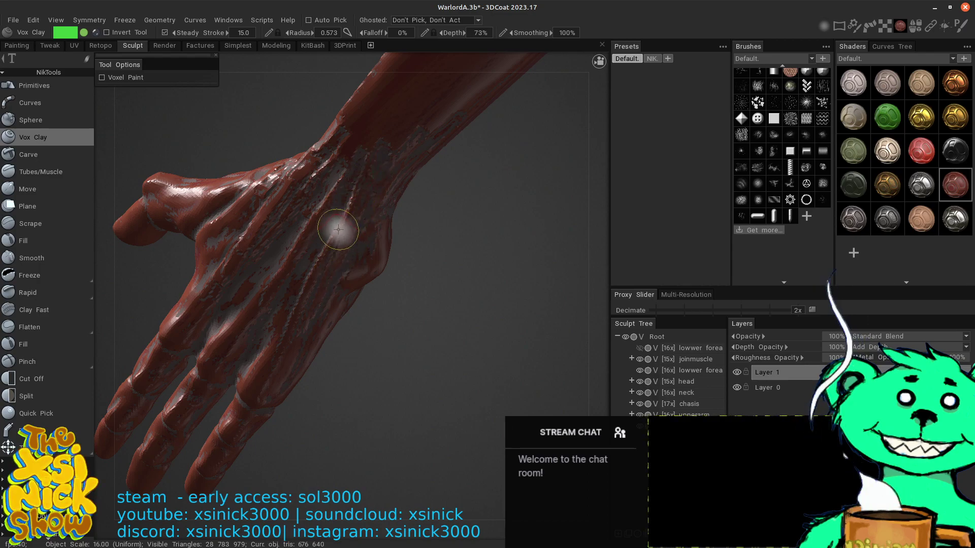
left_click_drag(332, 249, 370, 176)
left_click_drag(344, 227, 377, 168)
- Carve a short inverted stroke across the wrist seam and smooth the tendons on the back of the hand
mouse_move(400, 133)
left_mouse_down("ctrl")
mouse_move(370, 127)
mouse_move(372, 138)
left_mouse_up("ctrl")
mouse_move(344, 195)
left_mouse_down("shift")
mouse_move(355, 115)
mouse_move(311, 172)
mouse_move(311, 204)
mouse_move(403, 144)
mouse_move(327, 218)
mouse_move(320, 184)
left_mouse_up("shift")
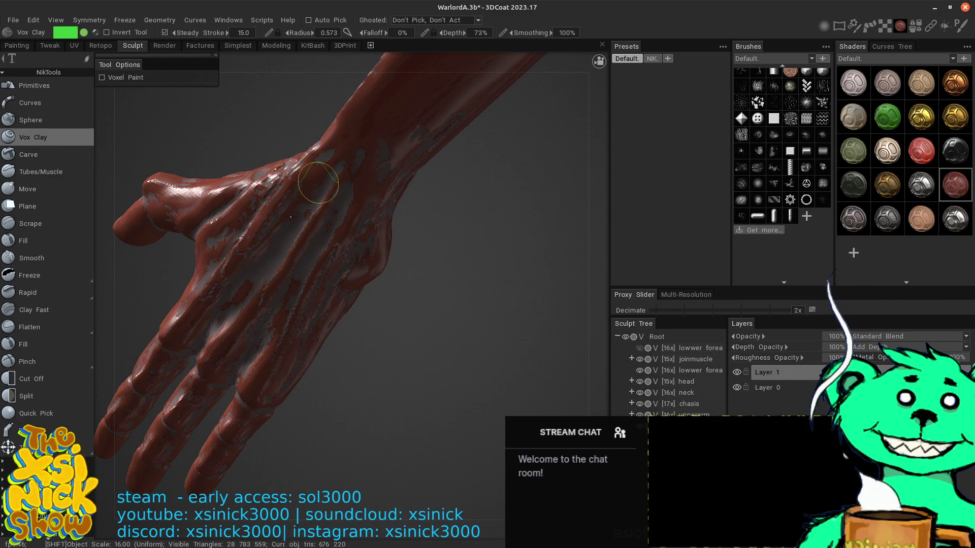
left_click_drag(588, 257, 571, 235)
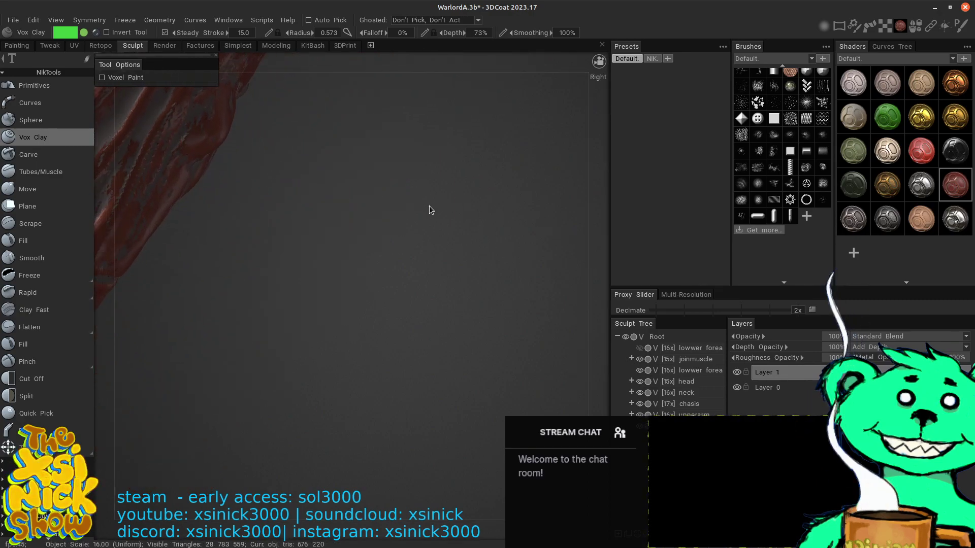
middle_click_drag(429, 206, 610, 318)
left_click_drag(397, 225, 362, 284, "shift")
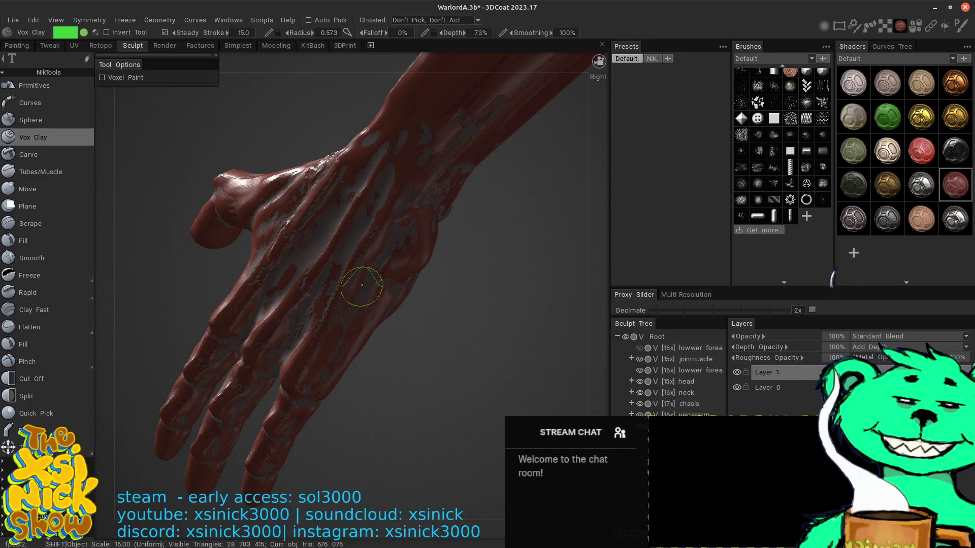
left_click_drag(399, 209, 350, 317, "shift")
left_click_drag(421, 165, 355, 314, "shift")
mouse_move(408, 215)
left_mouse_down()
mouse_move(351, 329)
mouse_move(388, 244)
mouse_move(352, 320)
left_mouse_up()
left_click_drag(420, 175, 371, 285, "shift")
- Add a Vox Clay stroke above the bony bump on the little-finger side of the wrist and smooth the seam around to the inner wrist
left_click_drag(599, 253, 393, 206)
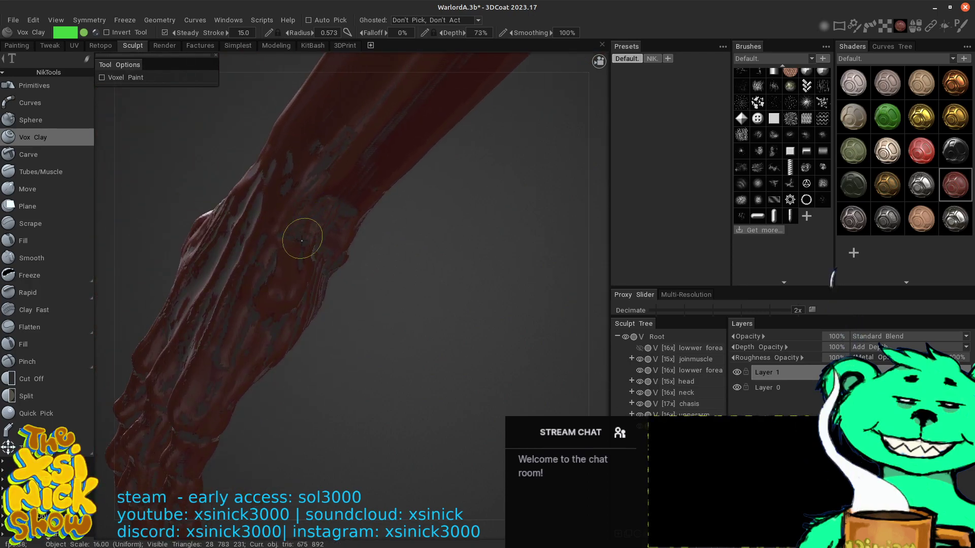
left_click_drag(302, 226, 359, 185)
middle_click_drag(510, 220, 652, 263, "ctrl")
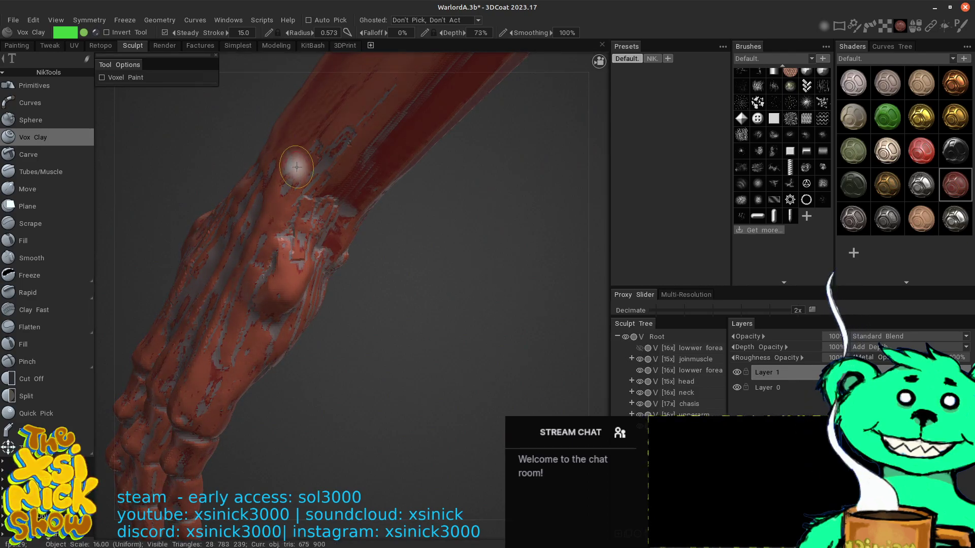
key("shift")
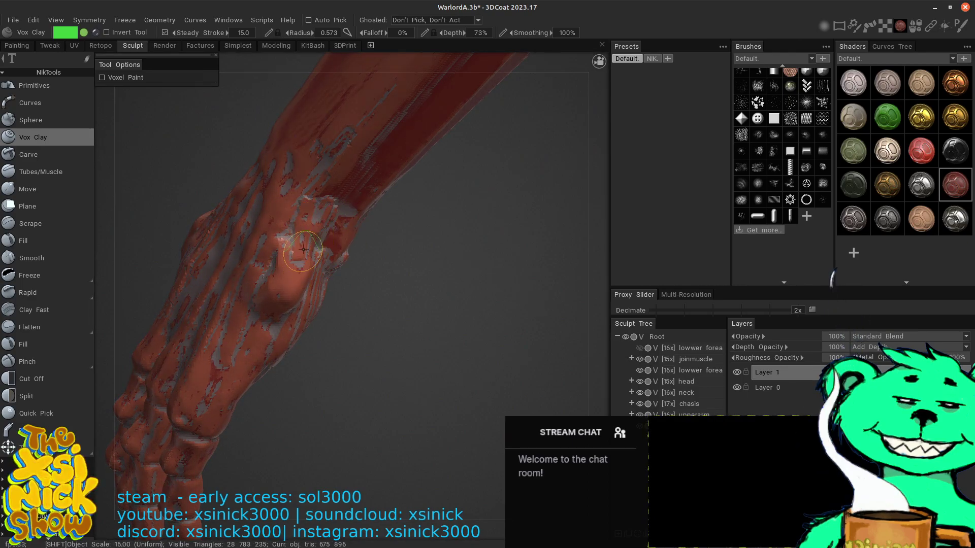
left_click_drag(531, 274, 446, 237)
mouse_move(333, 295)
left_mouse_down("shift")
mouse_move(332, 245)
mouse_move(334, 270)
left_mouse_up("shift")
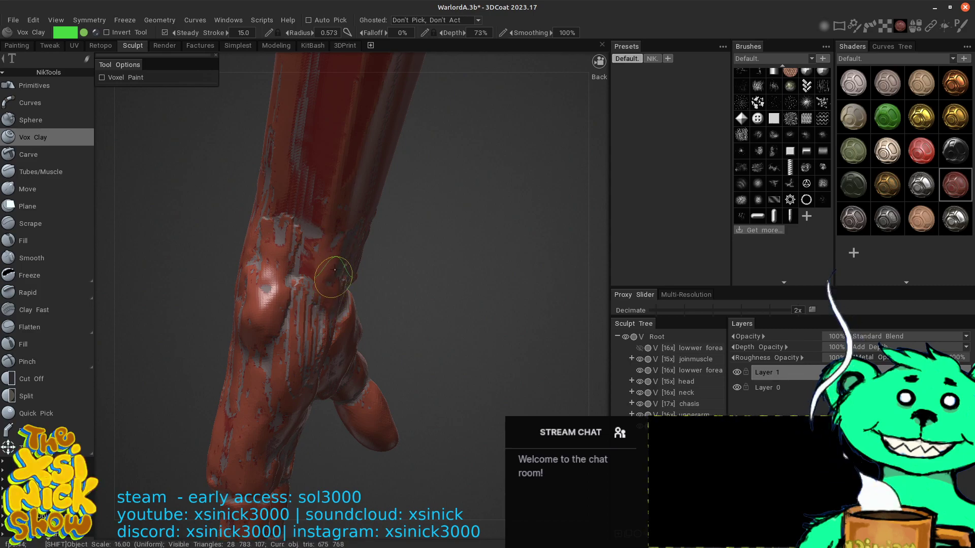
left_click_drag(339, 217, 349, 146, "shift")
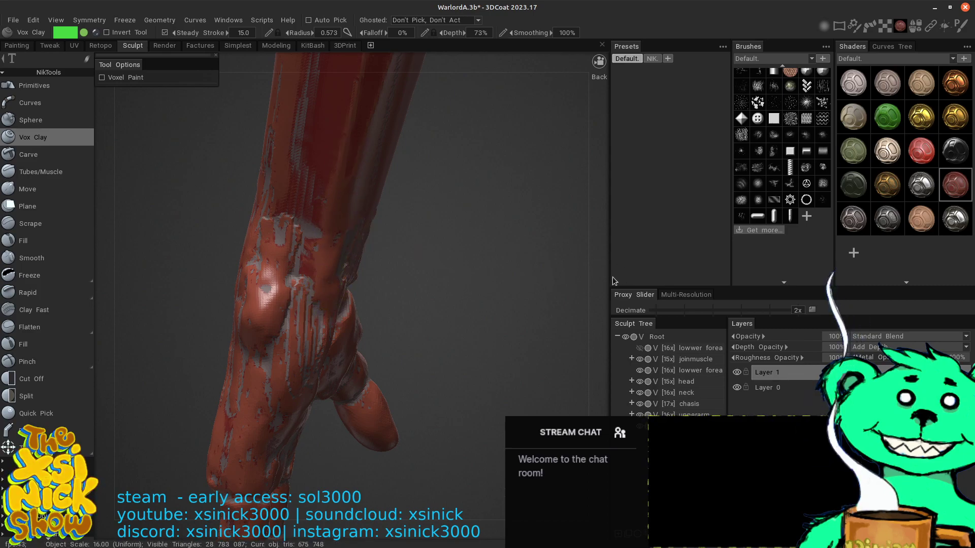
- Build up Vox Clay strokes down the heel of the palm beside the bony bump on the little-finger side
left_click_drag(304, 297, 312, 379)
left_click_drag(578, 289, 514, 282)
mouse_move(584, 304)
middle_mouse_down()
mouse_move(542, 277)
mouse_move(397, 254)
mouse_move(324, 175)
middle_mouse_up()
left_click_drag(270, 261, 296, 297)
middle_click_drag(439, 277, 448, 209)
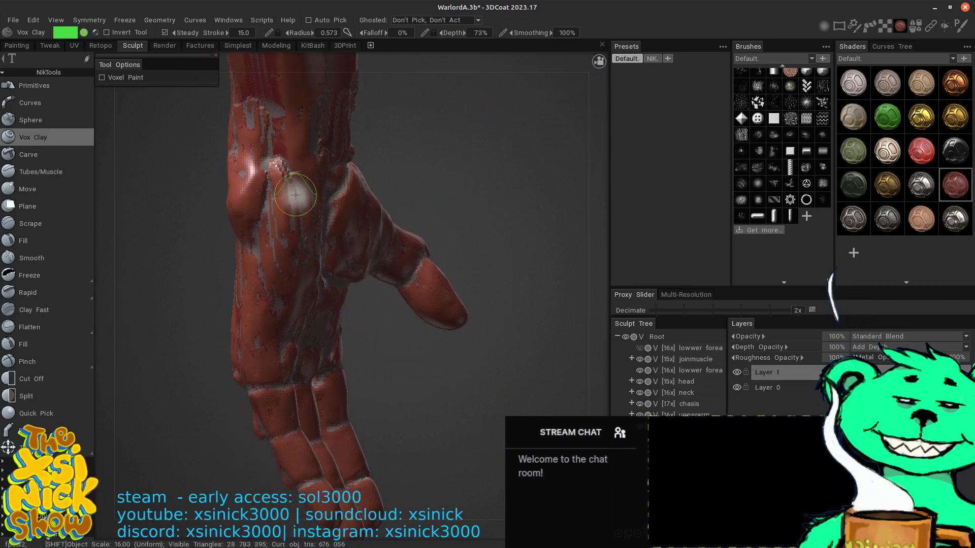
mouse_move(296, 192)
left_mouse_down()
mouse_move(303, 239)
mouse_move(286, 200)
mouse_move(298, 254)
mouse_move(288, 206)
mouse_move(285, 283)
mouse_move(263, 288)
mouse_move(278, 281)
left_mouse_up()
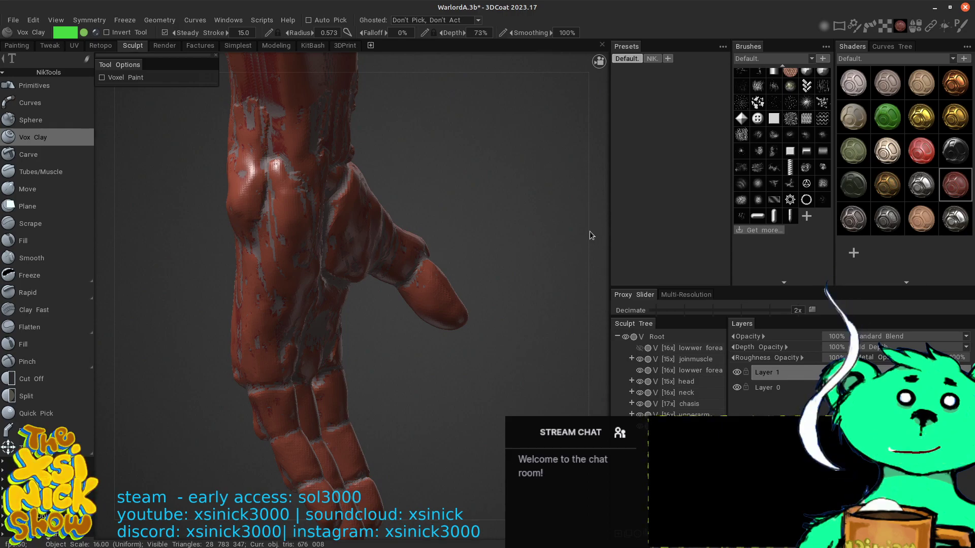
- Fill out the muscle mound at the base of the thumb with Vox Clay strokes and smooth its lower part
left_click_drag(590, 230, 575, 240)
left_click_drag(432, 284, 226, 335)
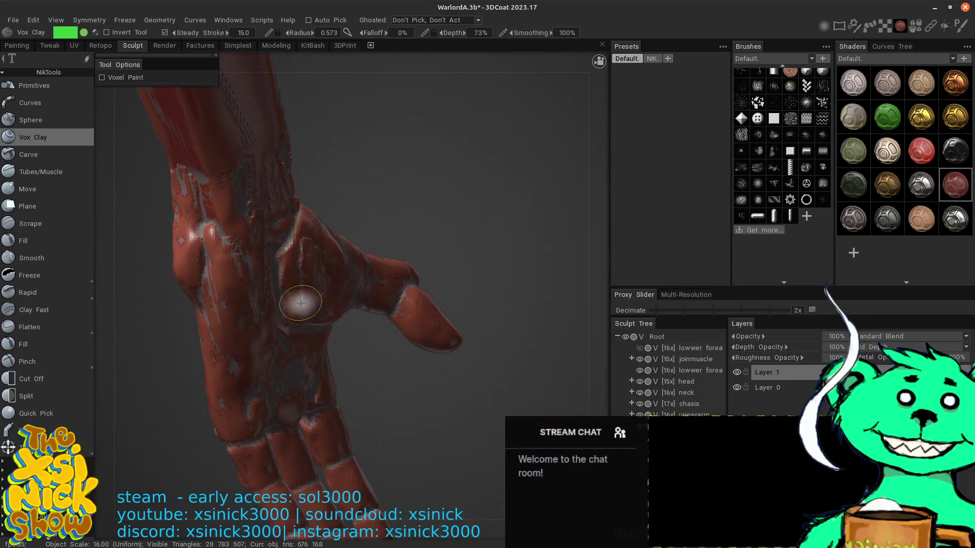
left_click_drag(314, 244, 315, 308)
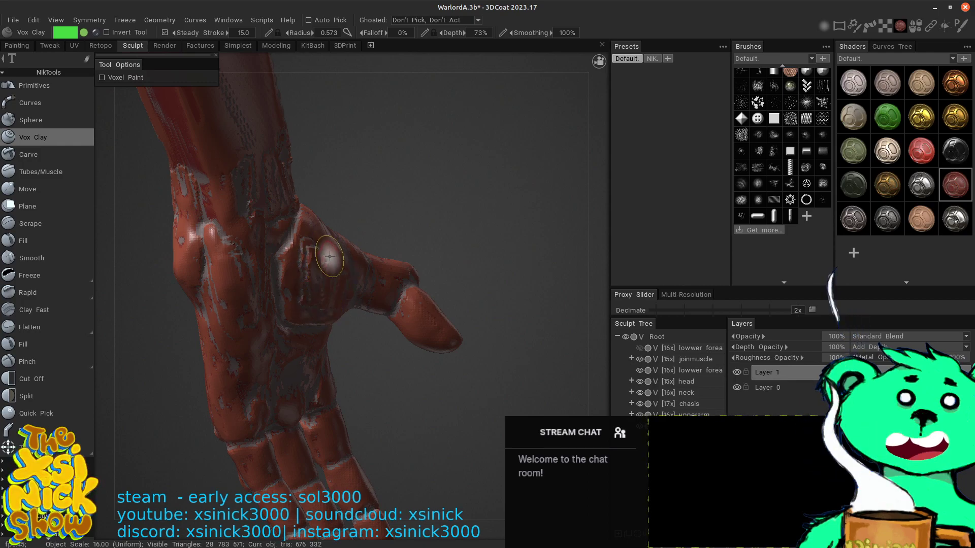
mouse_move(318, 248)
left_mouse_down()
mouse_move(303, 271)
mouse_move(297, 258)
mouse_move(311, 250)
mouse_move(326, 278)
left_mouse_up()
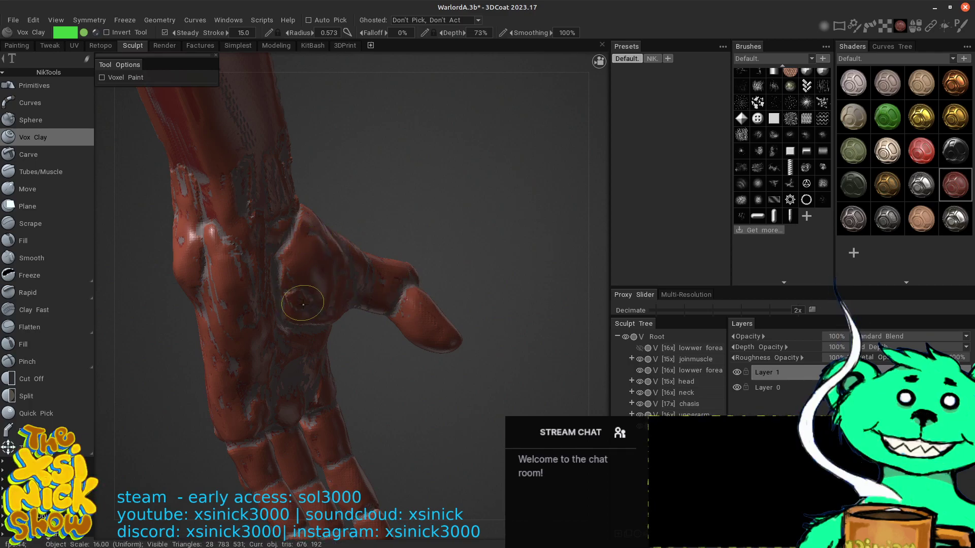
left_click_drag(313, 308, 322, 308, "shift")
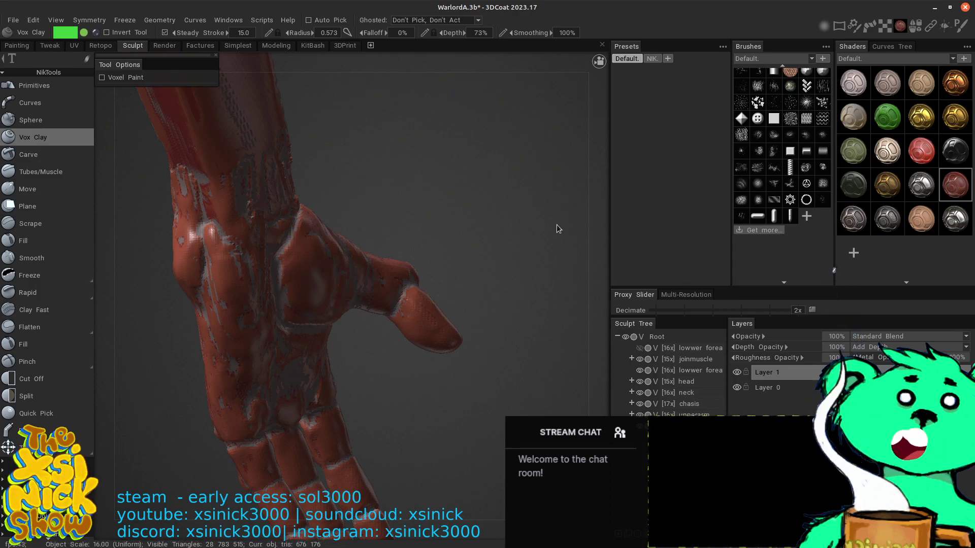
- Extend the little-finger-side palm mound up into the wrist with Vox Clay and smooth the transition
left_click_drag(513, 208, 559, 211)
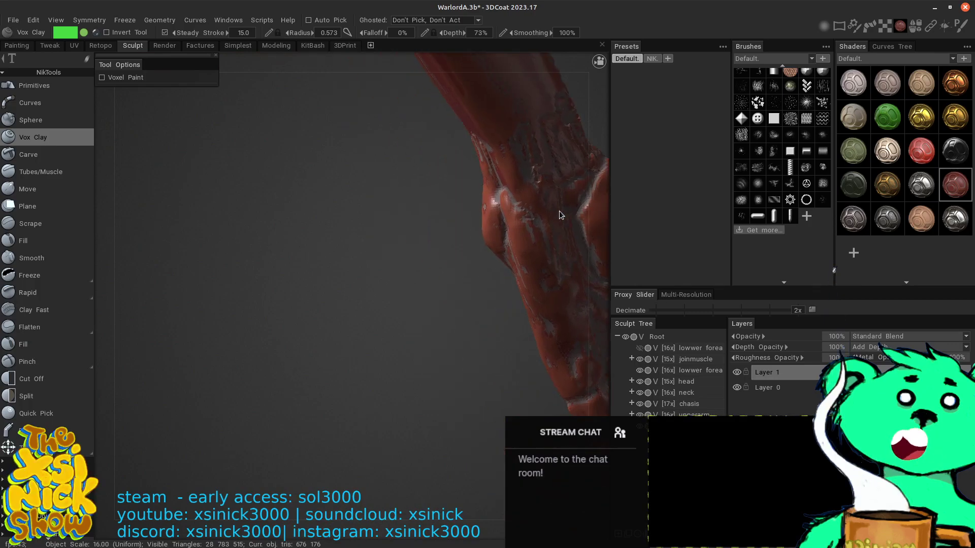
left_click_drag(346, 234, 251, 248)
mouse_move(382, 223)
left_mouse_down()
mouse_move(318, 251)
mouse_move(323, 266)
mouse_move(318, 228)
mouse_move(305, 231)
mouse_move(321, 296)
mouse_move(313, 244)
mouse_move(298, 264)
mouse_move(302, 229)
mouse_move(285, 239)
mouse_move(304, 249)
left_mouse_up()
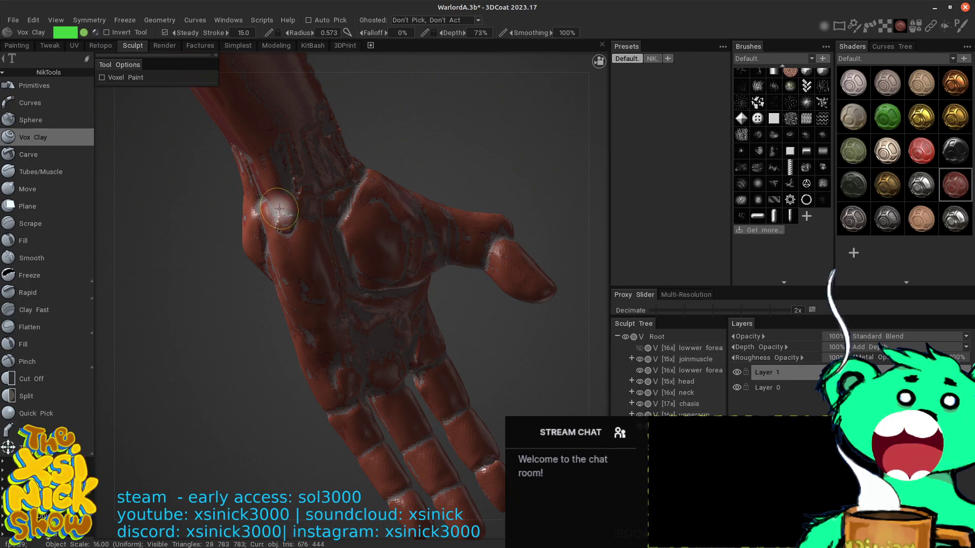
mouse_move(279, 208)
left_mouse_down("shift")
mouse_move(290, 232)
mouse_move(311, 217)
mouse_move(329, 290)
mouse_move(317, 276)
left_mouse_up("shift")
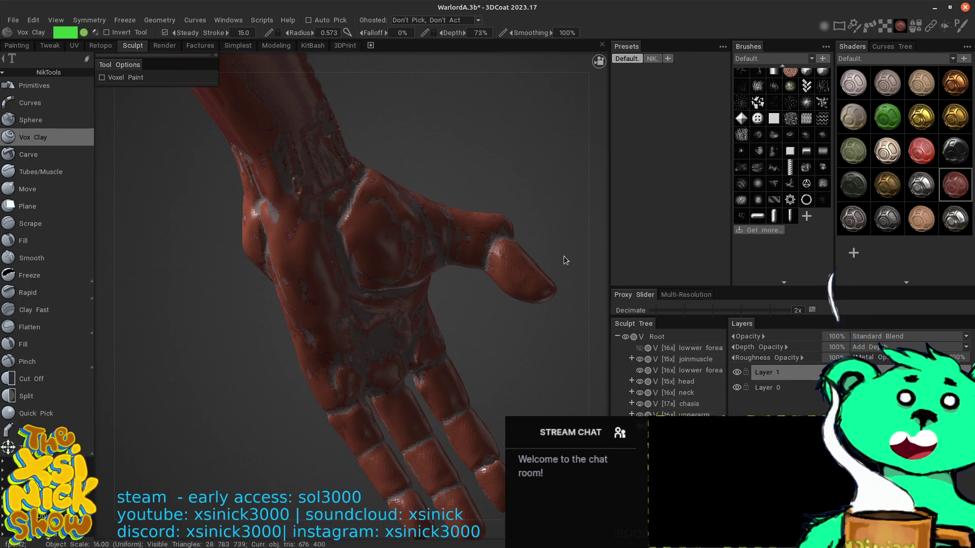
- Add Vox Clay on the inner wrist between the forearm and palm and smooth the tendons there
mouse_move(582, 199)
left_mouse_down()
mouse_move(552, 235)
mouse_move(561, 213)
mouse_move(499, 207)
mouse_move(349, 385)
mouse_move(371, 322)
mouse_move(352, 322)
mouse_move(359, 348)
mouse_move(344, 306)
mouse_move(361, 352)
left_mouse_up()
mouse_move(384, 260)
left_mouse_down()
mouse_move(330, 312)
mouse_move(351, 256)
left_mouse_up()
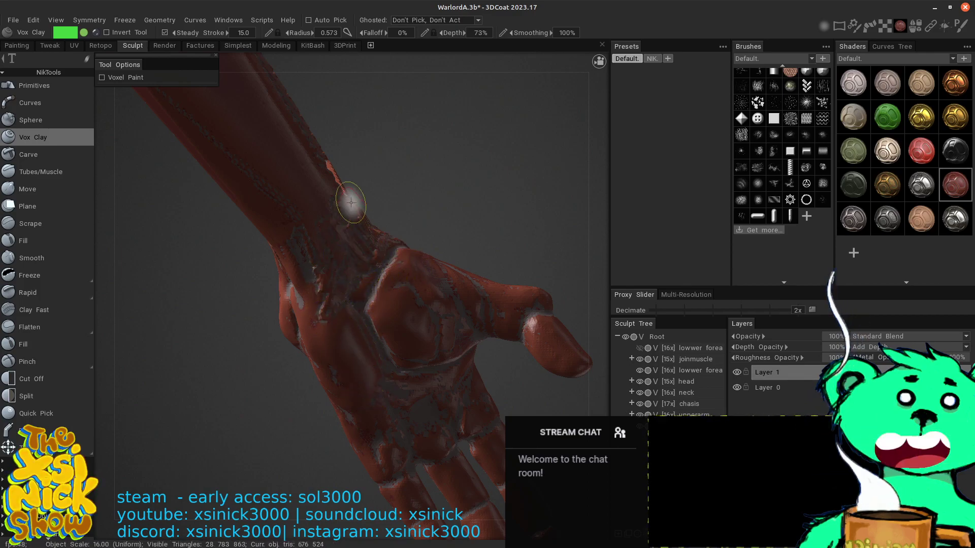
mouse_move(351, 211)
left_mouse_down("shift")
mouse_move(341, 270)
mouse_move(330, 260)
left_mouse_up("shift")
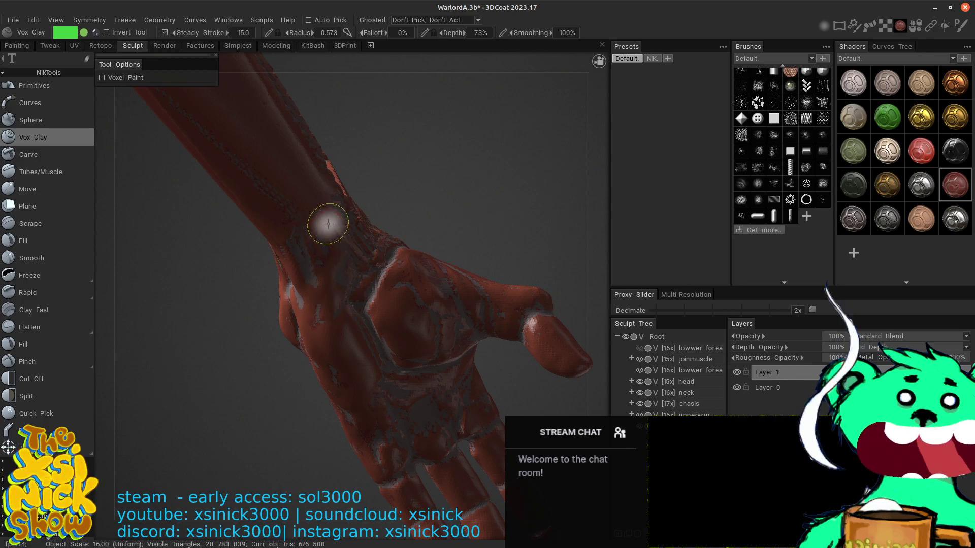
- Round off and smooth the muscle mound at the base of the thumb, and blend the inner wrist into the forearm
left_click_drag(602, 260, 593, 270)
middle_click_drag(553, 206, 360, 358)
left_click_drag(397, 315, 351, 338)
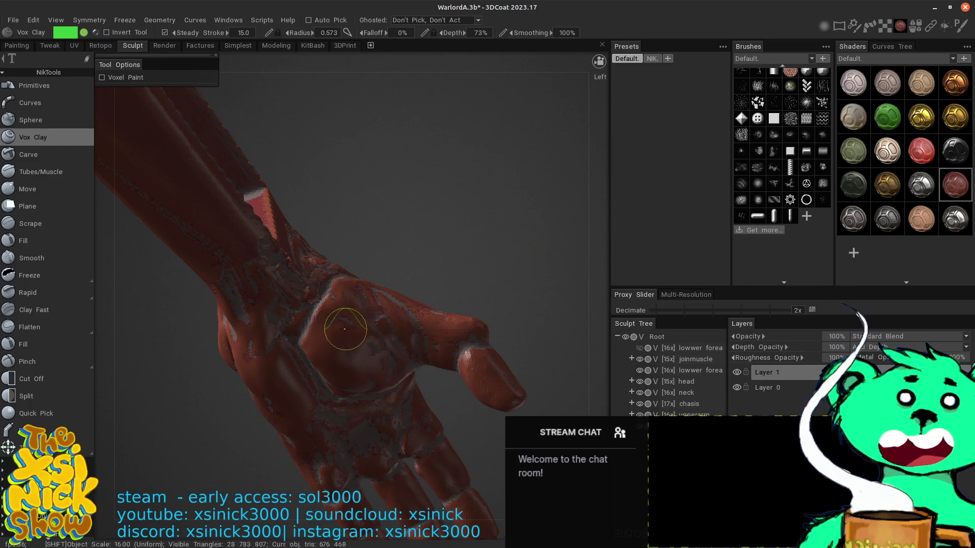
left_click_drag(372, 345, 372, 350, "shift")
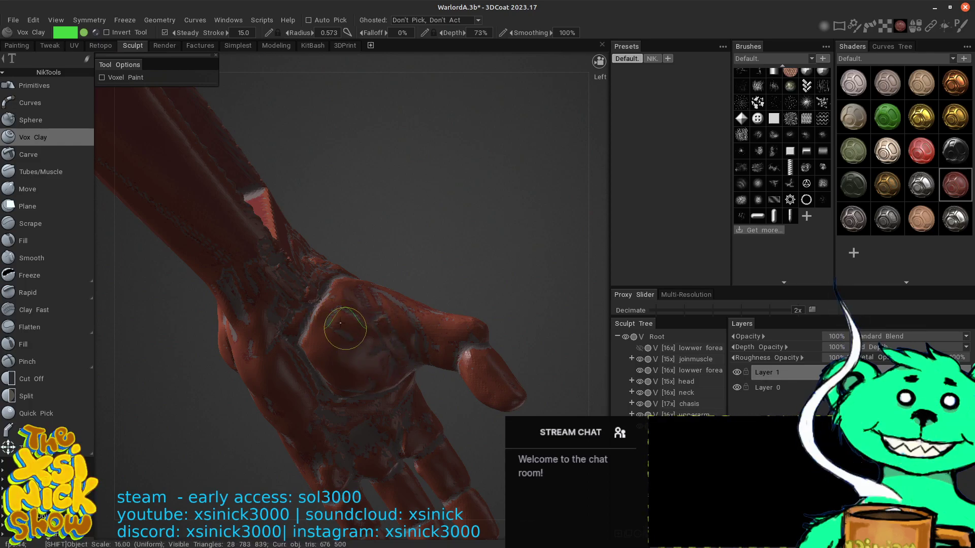
left_click_drag(358, 314, 344, 296, "shift")
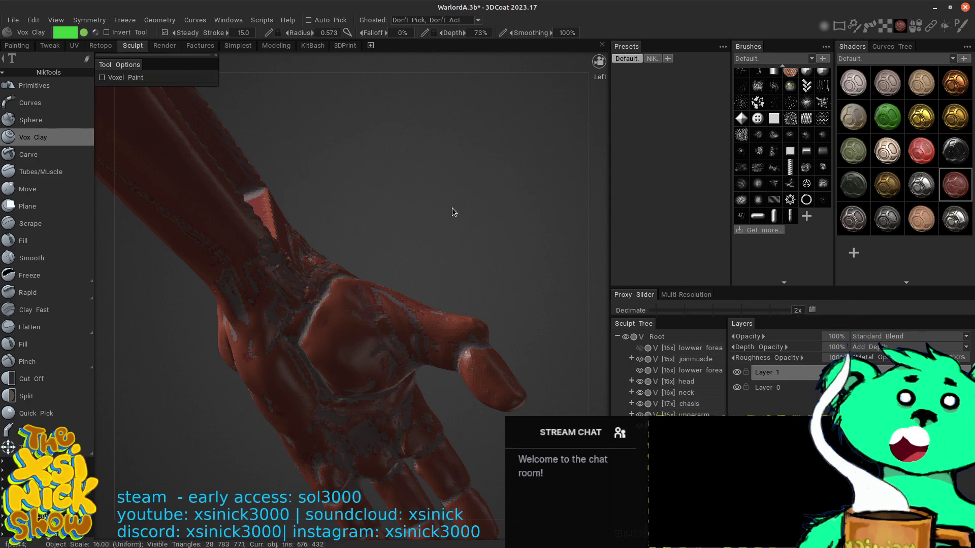
mouse_move(576, 205)
middle_mouse_down()
mouse_move(590, 200)
mouse_move(582, 207)
middle_mouse_up()
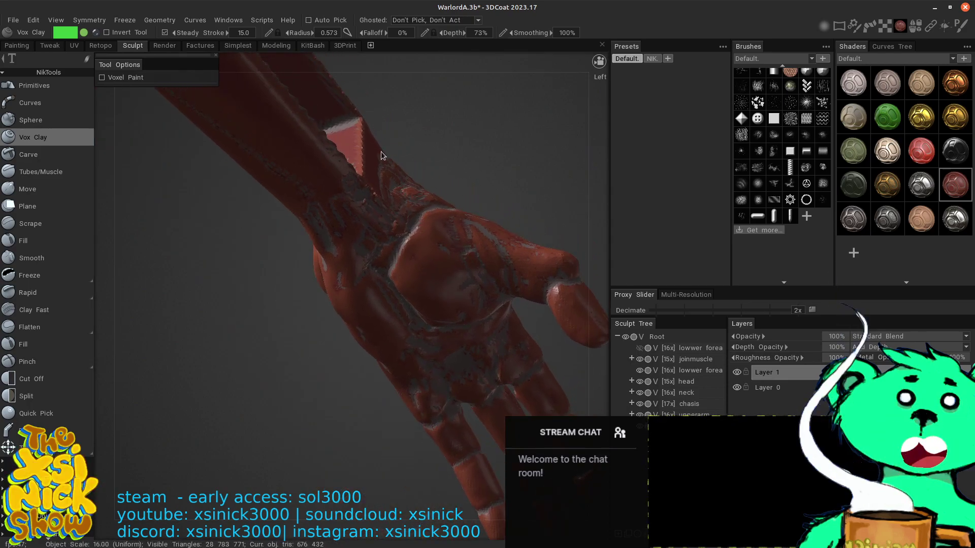
mouse_move(332, 215)
left_mouse_down()
mouse_move(325, 199)
mouse_move(320, 225)
mouse_move(335, 251)
left_mouse_up()
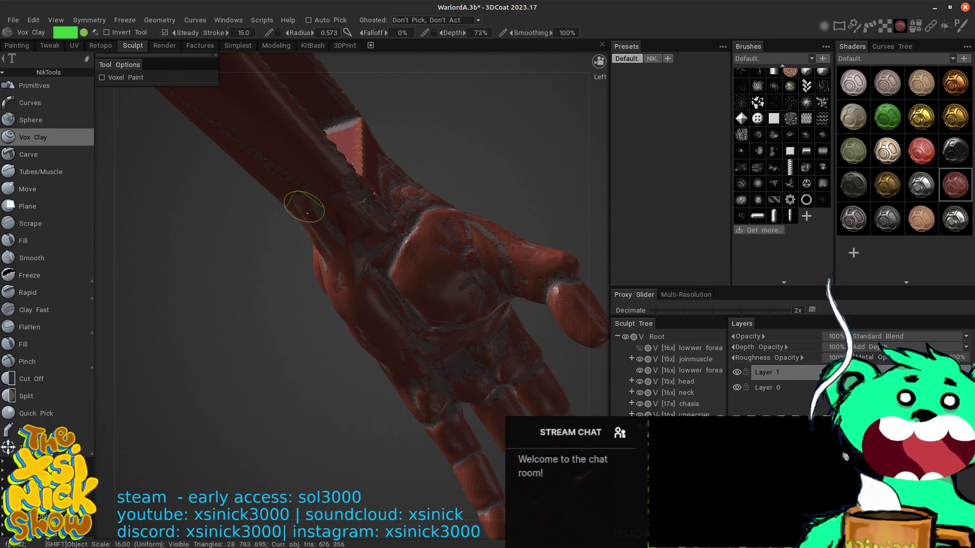
middle_click_drag(478, 175, 455, 258)
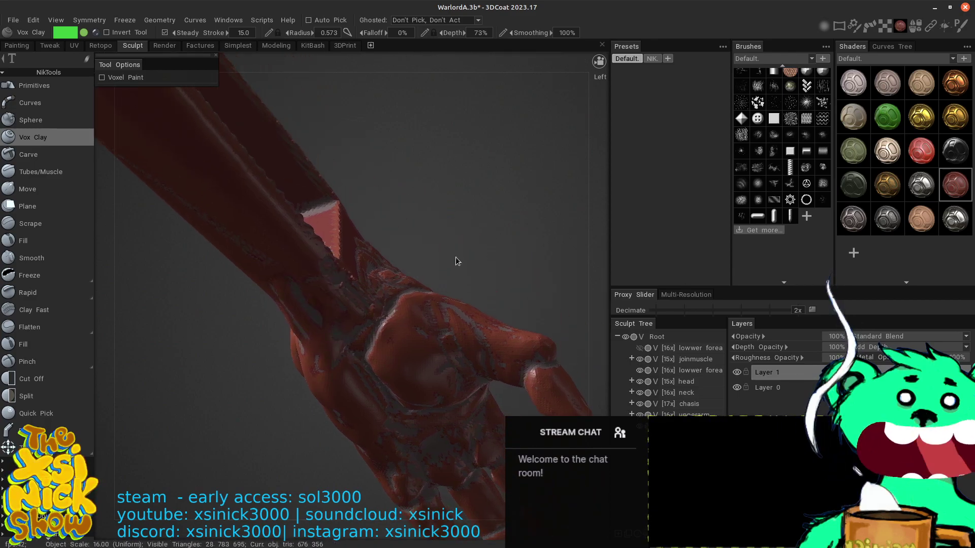
mouse_move(369, 307)
left_mouse_down()
mouse_move(342, 285)
mouse_move(352, 292)
left_mouse_up()
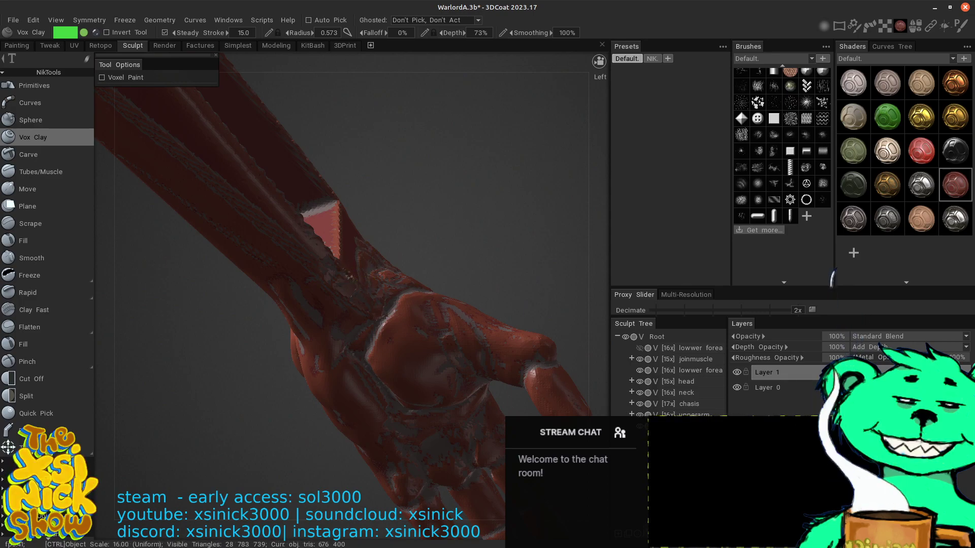
key("ctrl")
key("ctrl+z")
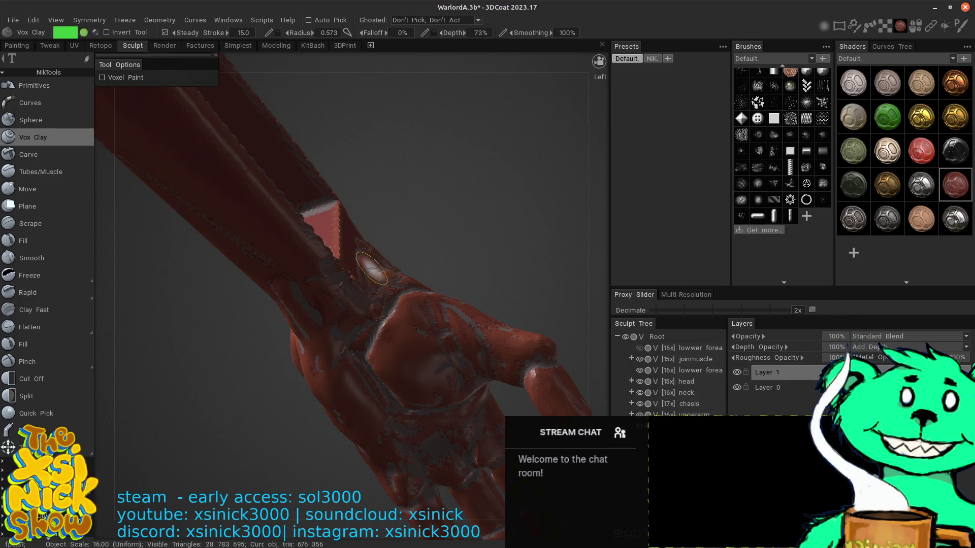
- Add a Vox Clay stroke on the inner wrist below the triangular forearm gap and smooth the wrist surface around the thumb base
mouse_move(345, 293)
left_mouse_down()
mouse_move(369, 311)
mouse_move(330, 270)
left_mouse_up()
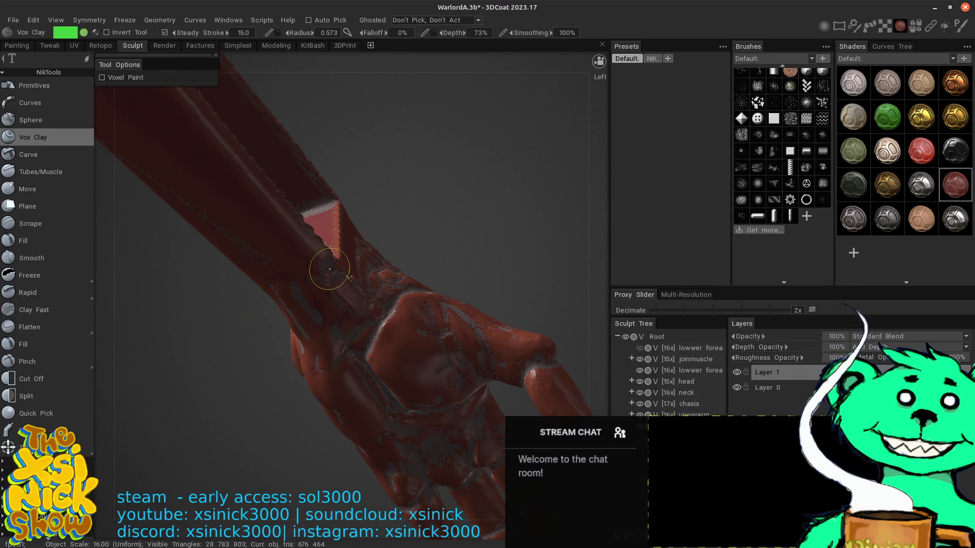
mouse_move(370, 300)
left_mouse_down("shift")
mouse_move(323, 277)
mouse_move(331, 294)
mouse_move(310, 275)
left_mouse_up("shift")
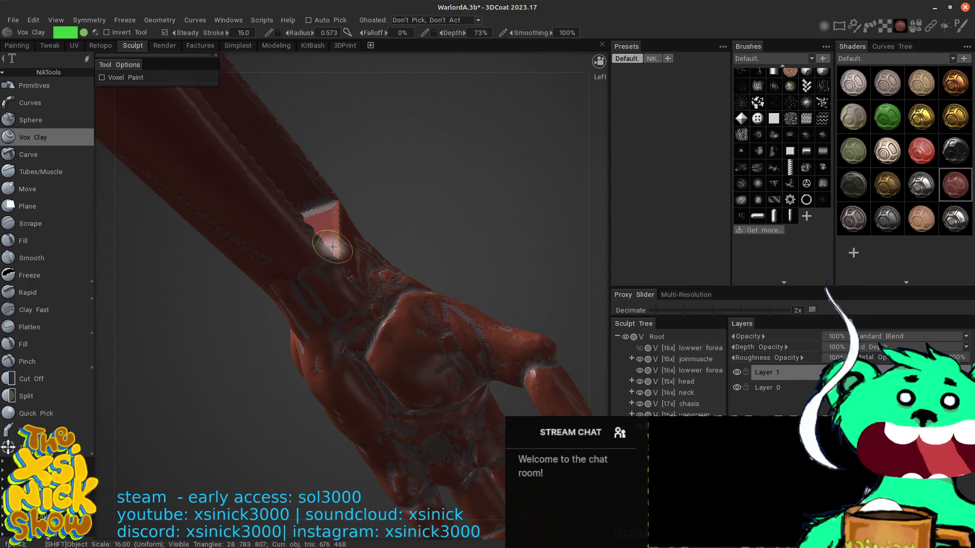
right_click_drag(333, 247, 453, 126)
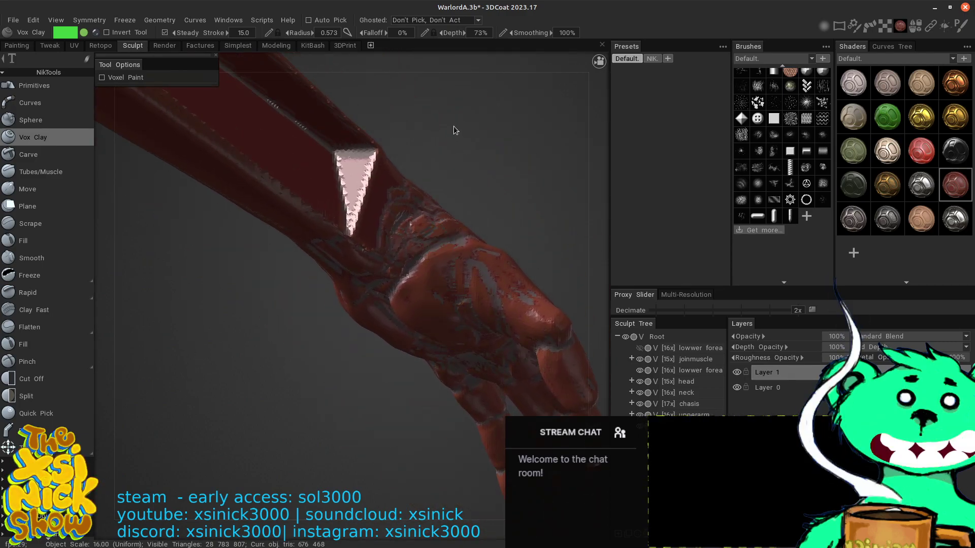
left_click_drag(424, 230, 394, 248)
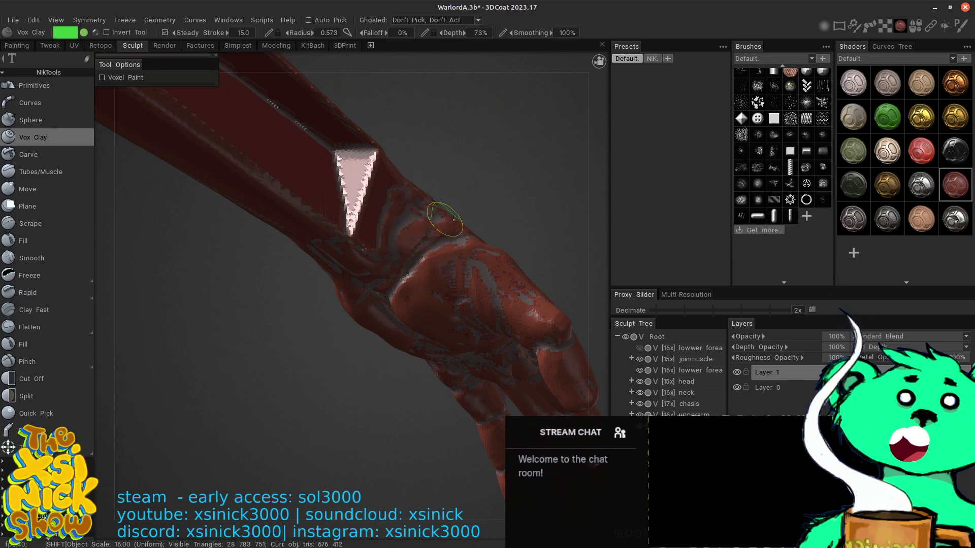
- Build up the inner-wrist tendons beside the triangular forearm gap with Vox Clay strokes and smooth the hollow above the thumb base
mouse_move(408, 212)
left_mouse_down()
mouse_move(395, 255)
mouse_move(403, 261)
left_mouse_up()
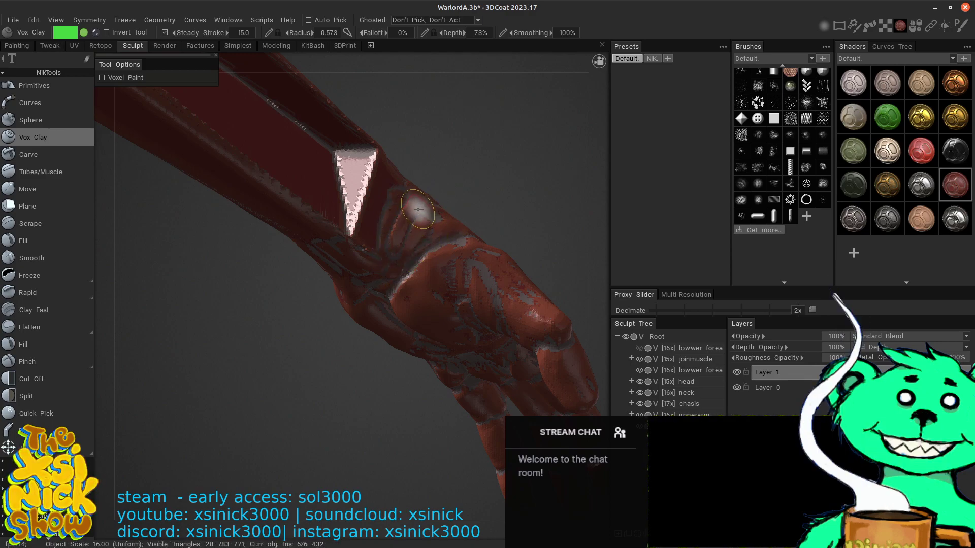
mouse_move(409, 216)
left_mouse_down()
mouse_move(424, 233)
mouse_move(420, 223)
mouse_move(394, 239)
mouse_move(406, 247)
mouse_move(418, 226)
mouse_move(411, 220)
left_mouse_up()
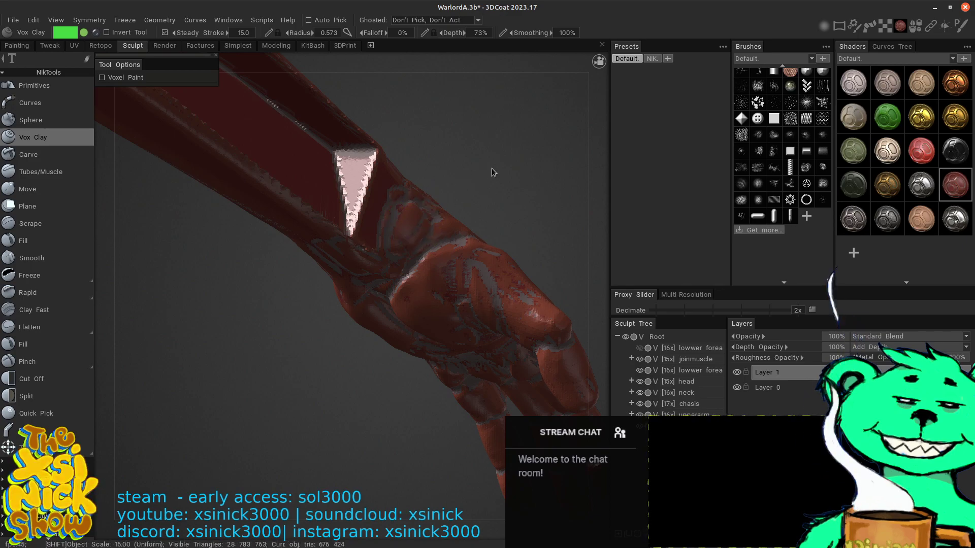
mouse_move(592, 197)
left_mouse_down()
mouse_move(575, 159)
mouse_move(585, 195)
left_mouse_up()
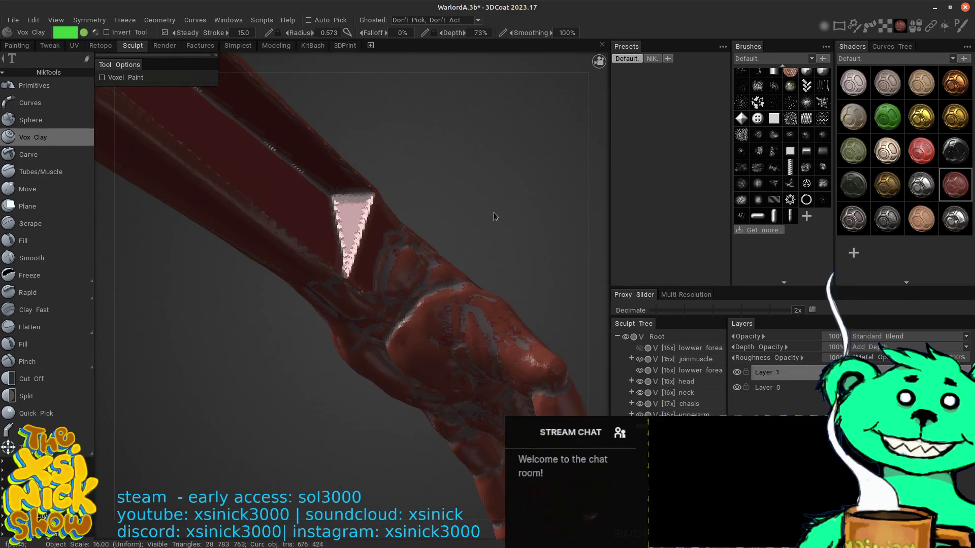
left_click_drag(366, 229, 364, 277, "shift")
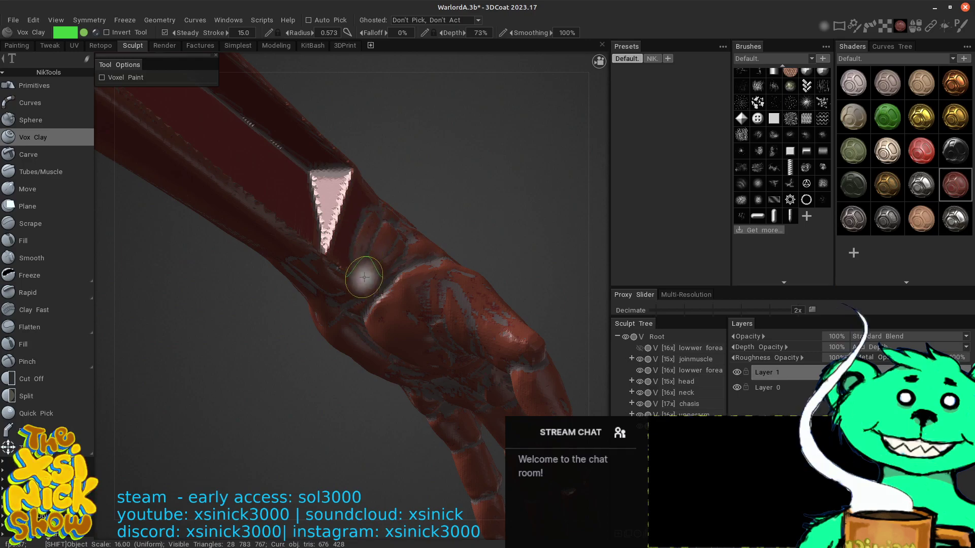
left_click_drag(592, 184, 499, 207)
middle_click_drag(498, 204, 411, 249, "alt")
mouse_move(386, 277)
left_mouse_down()
mouse_move(384, 285)
mouse_move(364, 274)
mouse_move(395, 288)
mouse_move(377, 286)
mouse_move(377, 271)
mouse_move(368, 283)
left_mouse_up()
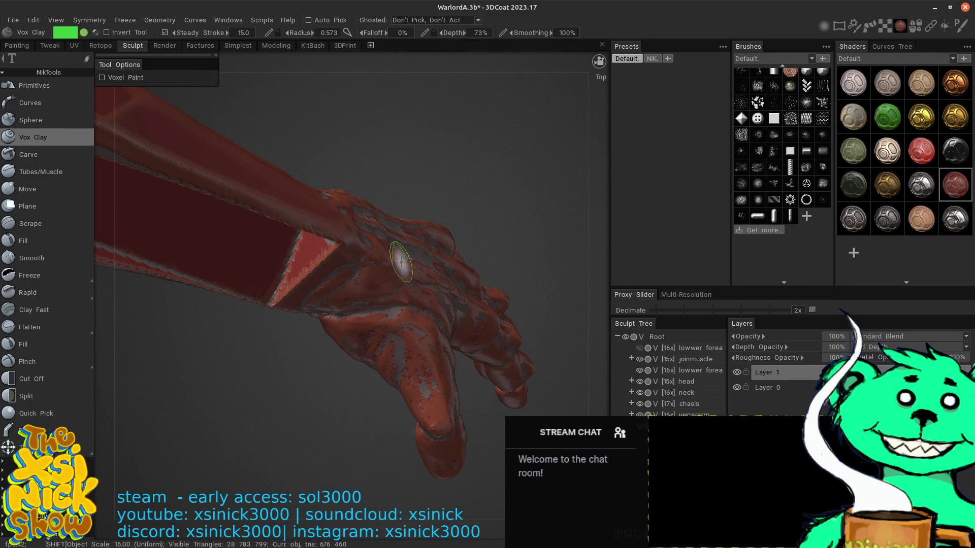
- Carve into the back of the hand from the wrist toward the index knuckle with inverted Vox Clay and smooth the surface
left_click_drag(589, 196, 554, 213)
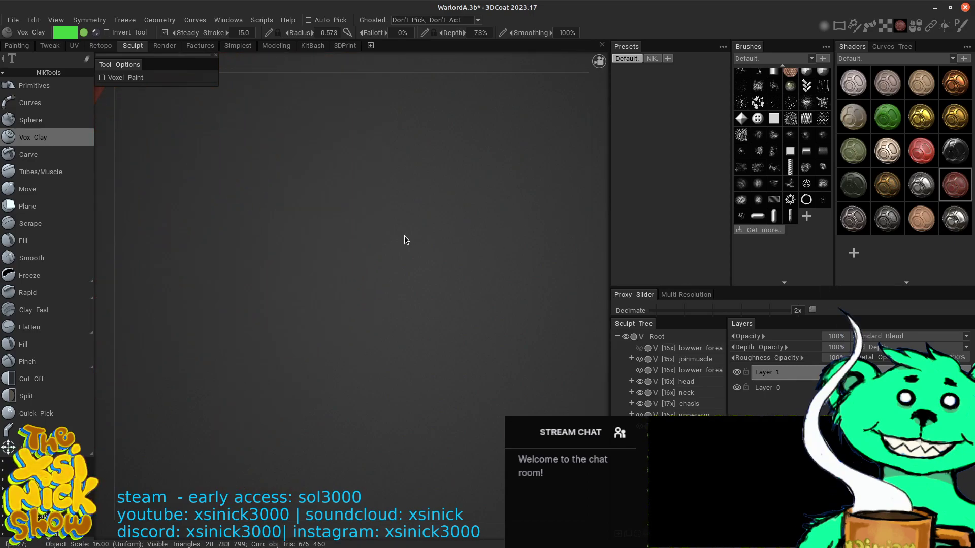
mouse_move(405, 237)
left_mouse_down()
mouse_move(536, 215)
mouse_move(323, 263)
mouse_move(608, 244)
mouse_move(444, 346)
mouse_move(505, 251)
mouse_move(541, 257)
left_mouse_up()
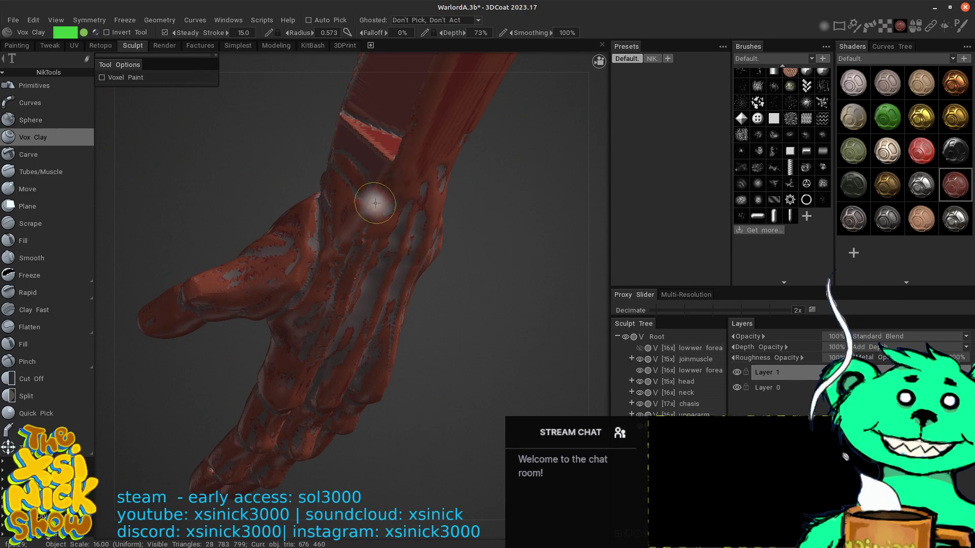
mouse_move(366, 218)
left_mouse_down("ctrl")
mouse_move(349, 239)
mouse_move(357, 215)
mouse_move(347, 244)
mouse_move(359, 168)
mouse_move(365, 224)
mouse_move(318, 306)
mouse_move(327, 279)
left_mouse_up("ctrl")
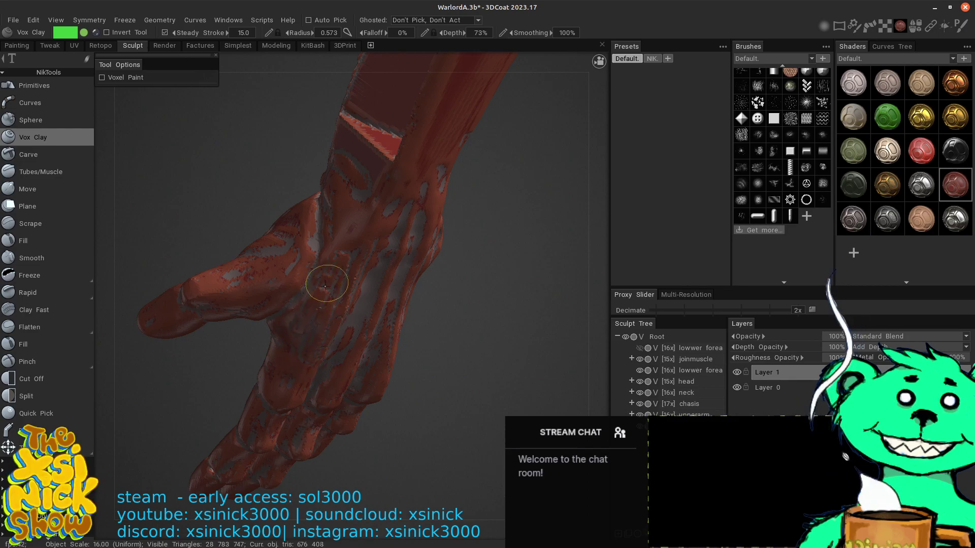
left_click_drag(296, 331, 333, 266, "shift")
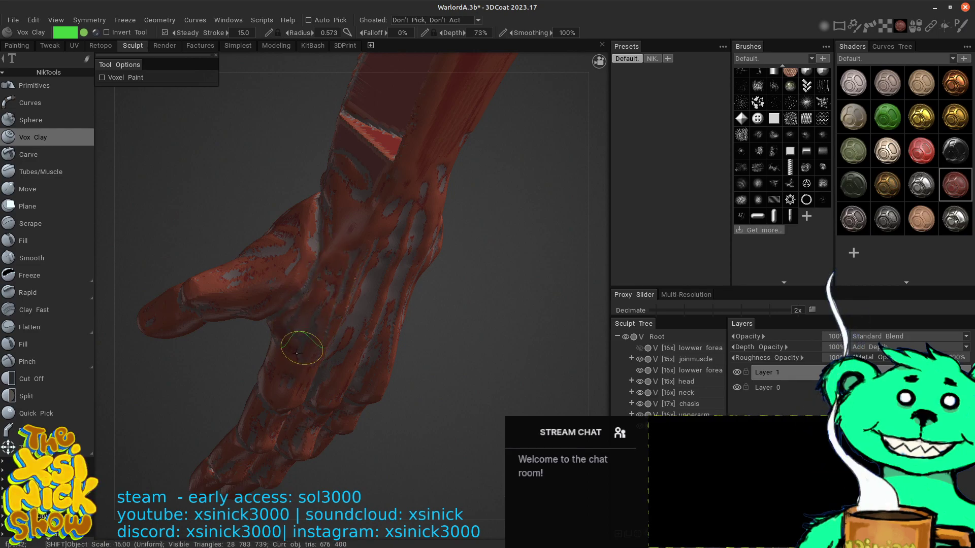
- Add Vox Clay strokes on the back of the wrist where the hand tendons run into the forearm
left_click_drag(538, 251, 578, 278)
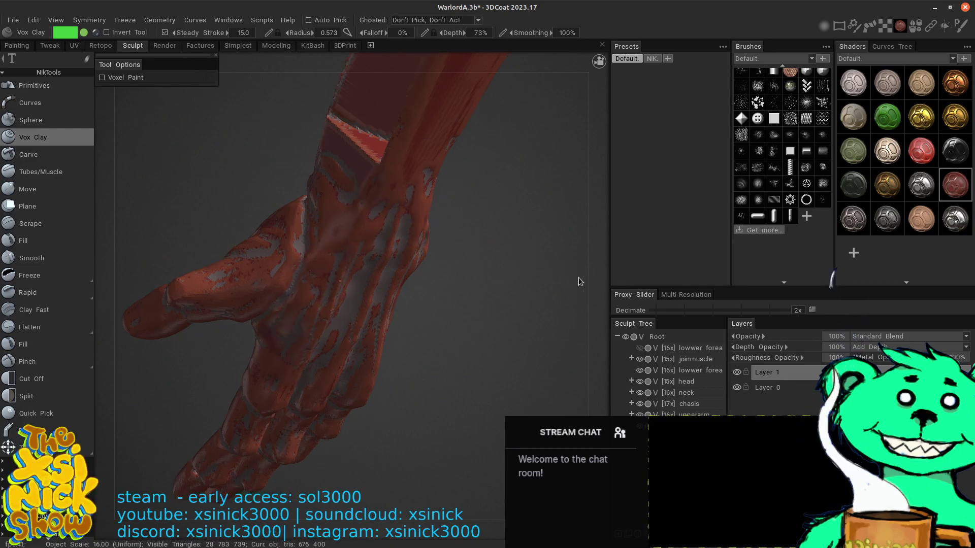
right_click_drag(578, 278, 538, 240)
middle_click_drag(447, 261, 689, 268)
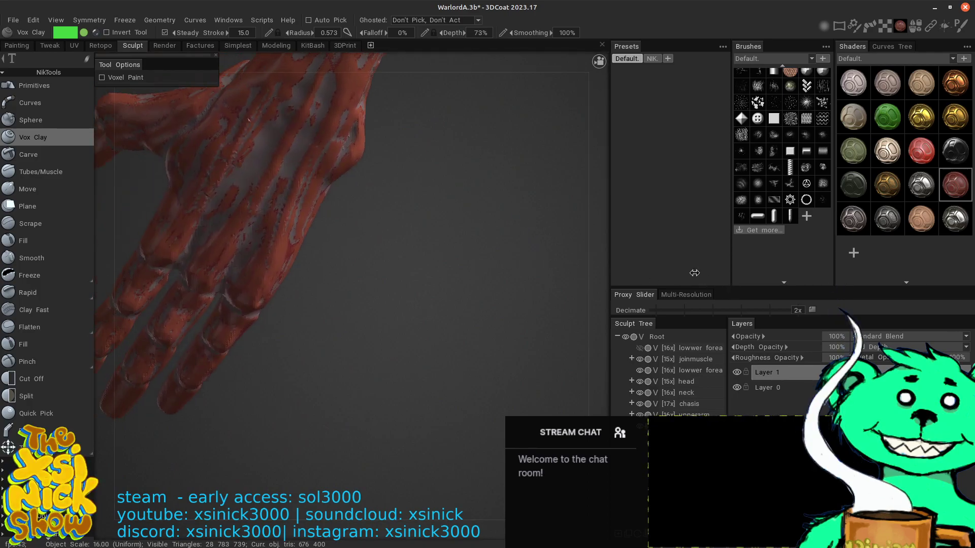
left_click_drag(416, 271, 223, 86)
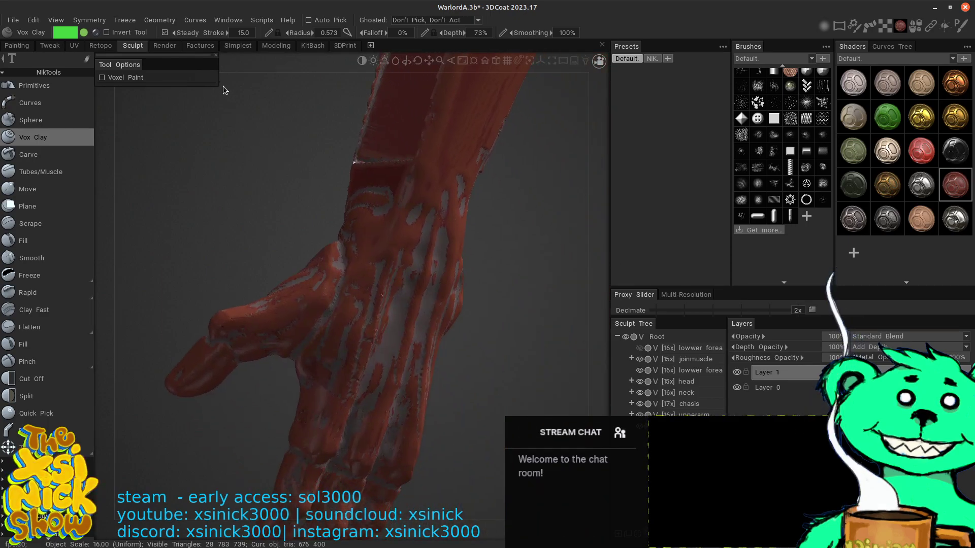
left_click_drag(501, 237, 534, 222)
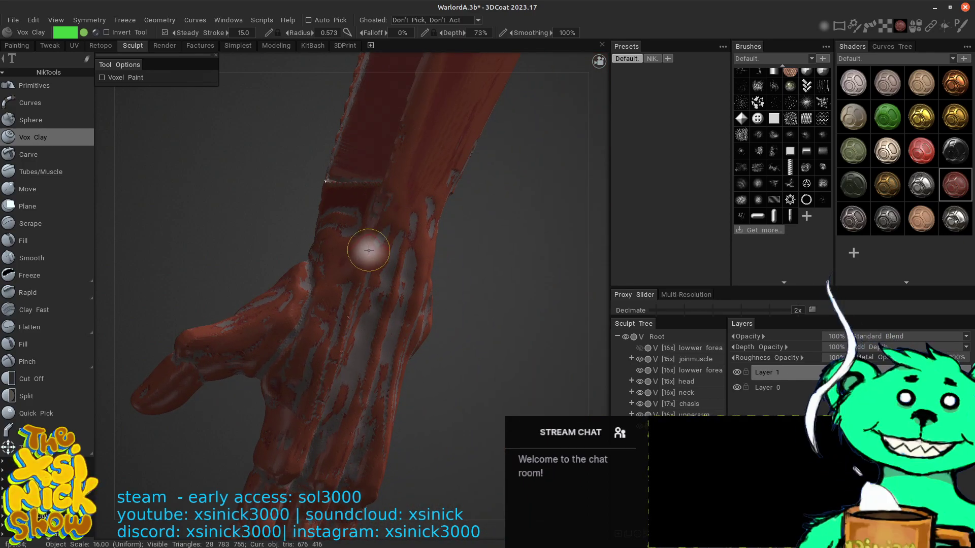
left_click_drag(375, 216, 376, 232)
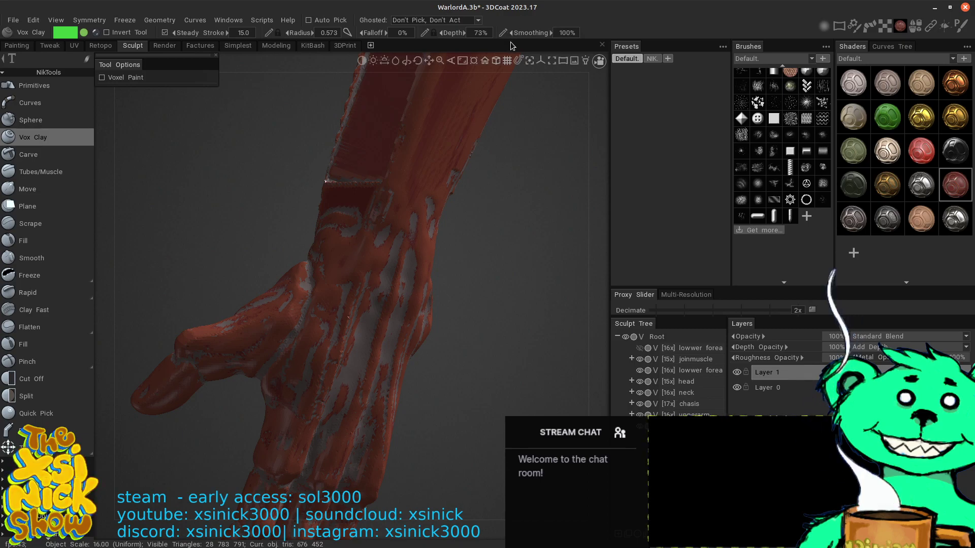
- Examine the proportions of the forearm, wrist and hand from several angles and distances
left_click(476, 60)
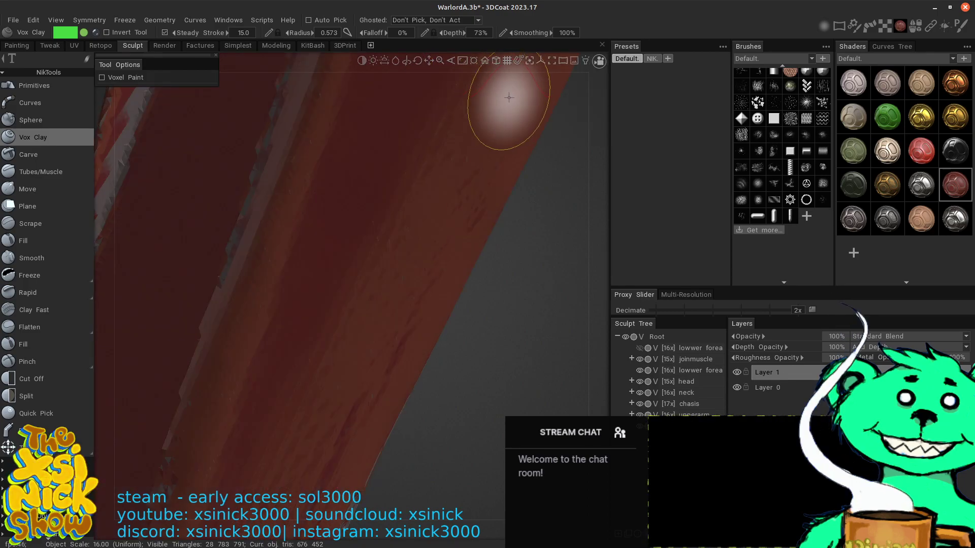
right_click_drag(596, 217, 586, 46)
middle_click_drag(450, 277, 506, 70)
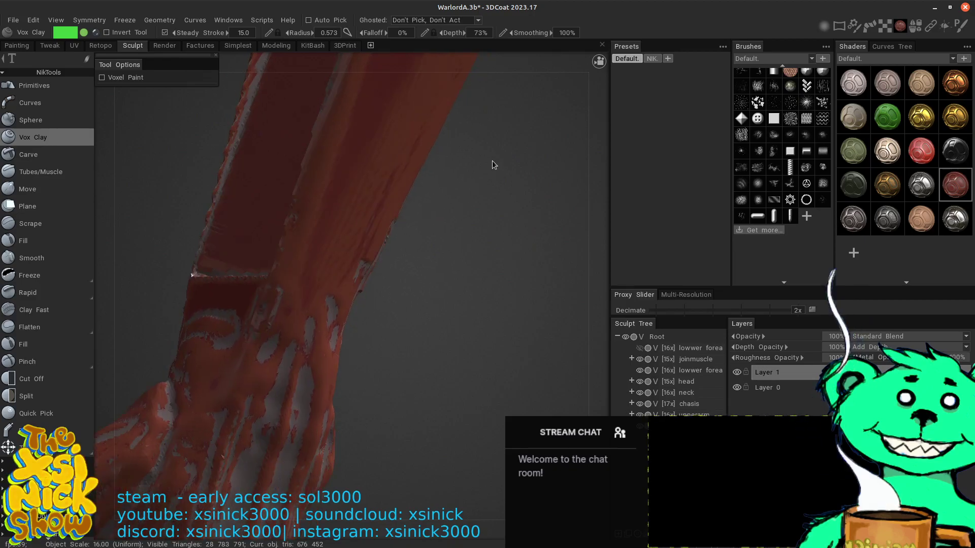
middle_click_drag(447, 267, 554, 67)
mouse_move(590, 209)
left_mouse_down()
mouse_move(630, 201)
mouse_move(562, 212)
mouse_move(583, 209)
mouse_move(578, 200)
left_mouse_up()
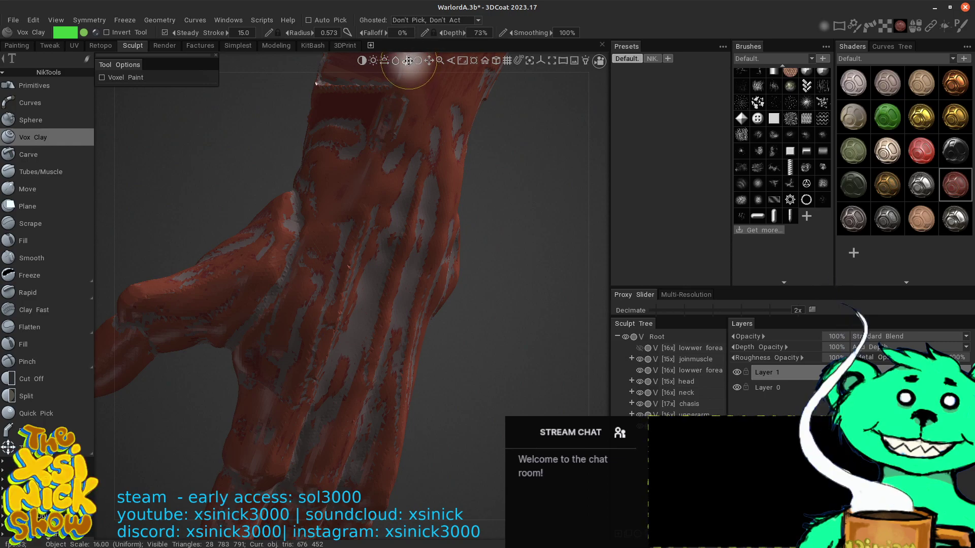
left_click_drag(409, 60, 409, 58)
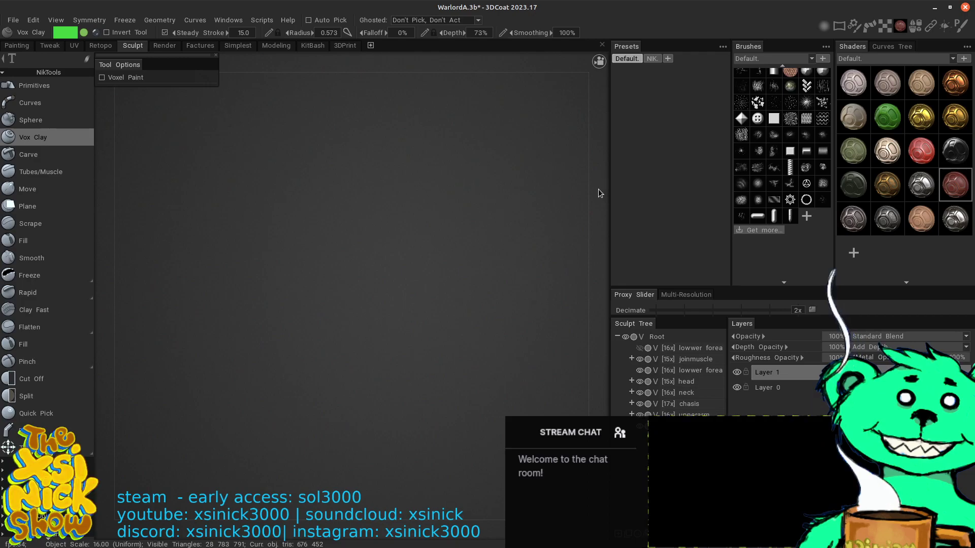
mouse_move(488, 44)
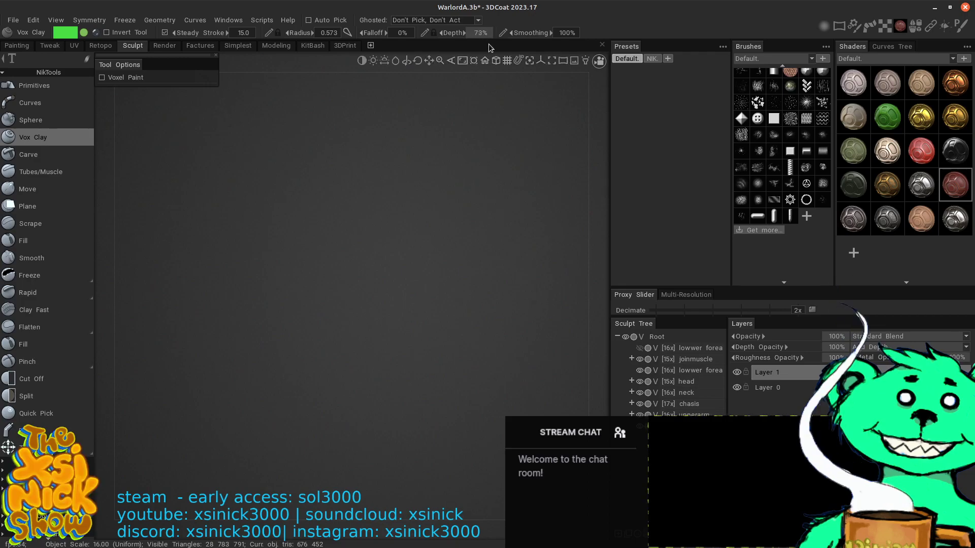
left_click(462, 60)
left_click_drag(585, 155, 641, 213)
middle_click_drag(529, 234, 559, 112)
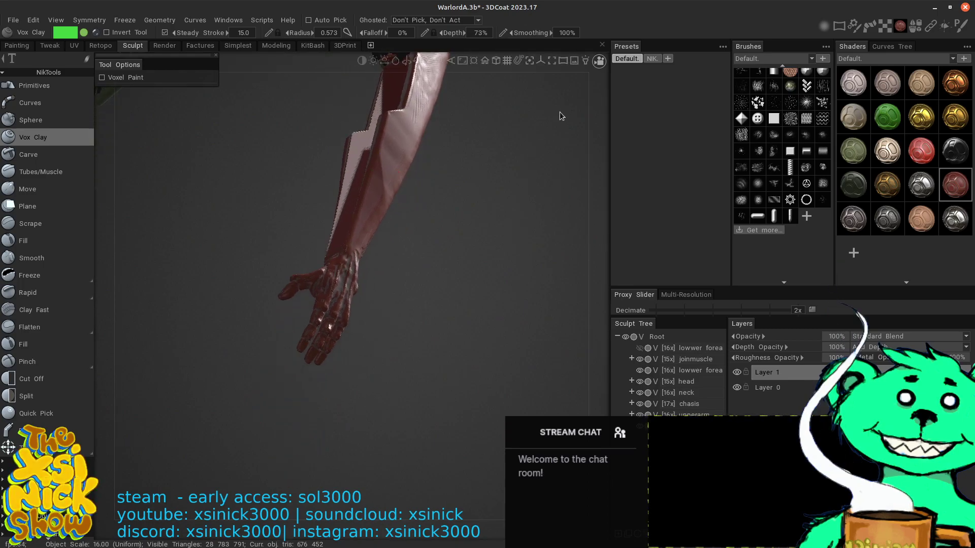
left_click_drag(597, 169, 580, 206)
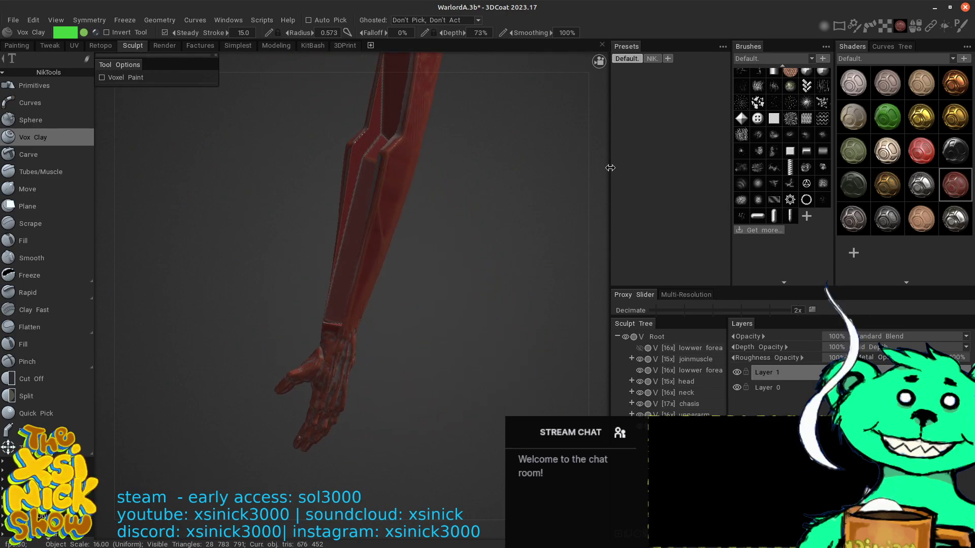
right_click_drag(596, 162, 576, 229)
middle_click_drag(570, 183, 565, 239)
middle_click_drag(541, 287, 530, 155)
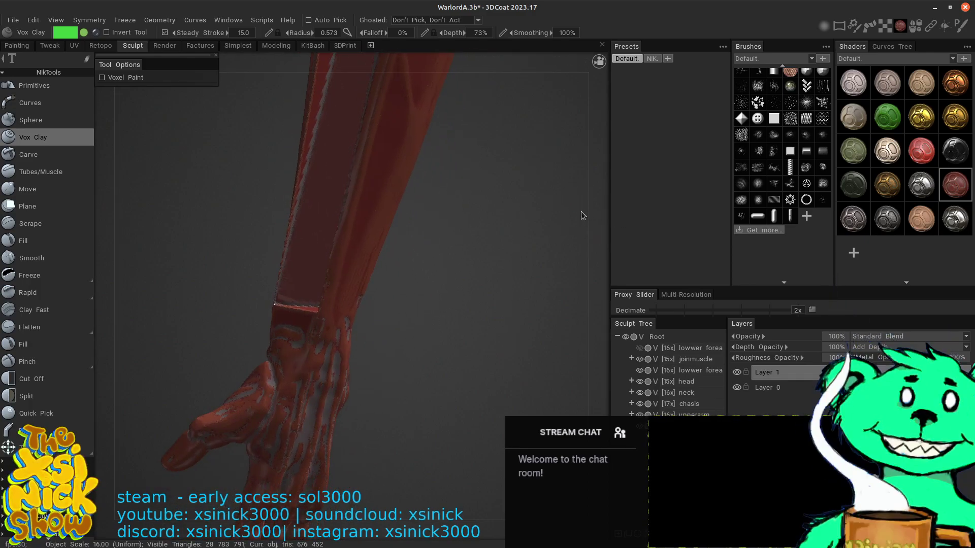
- Carve down the little-finger side of the hand below the wrist bone with inverted Vox Clay and smooth the outer palm
left_click_drag(608, 202, 324, 227)
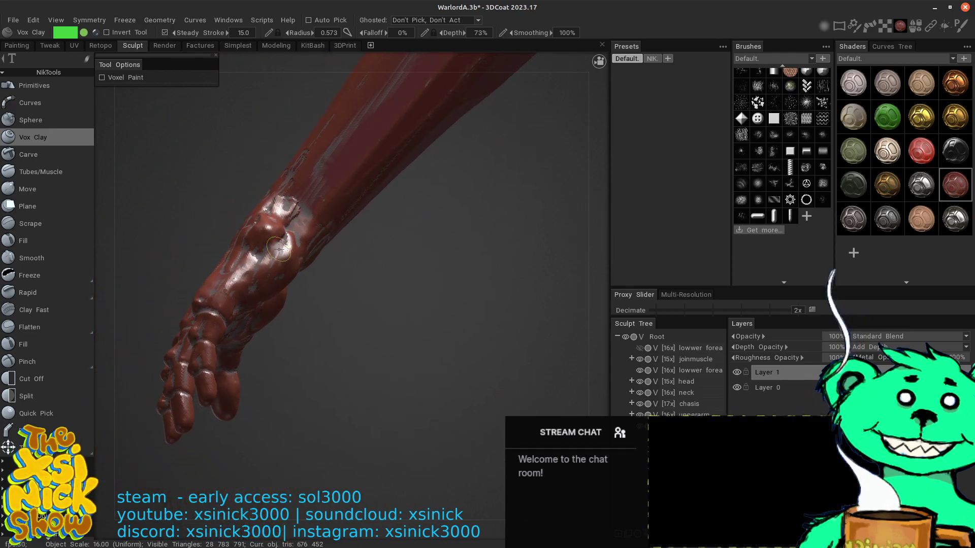
mouse_move(272, 265)
left_mouse_down("ctrl")
mouse_move(289, 249)
mouse_move(265, 277)
mouse_move(293, 245)
left_mouse_up("ctrl")
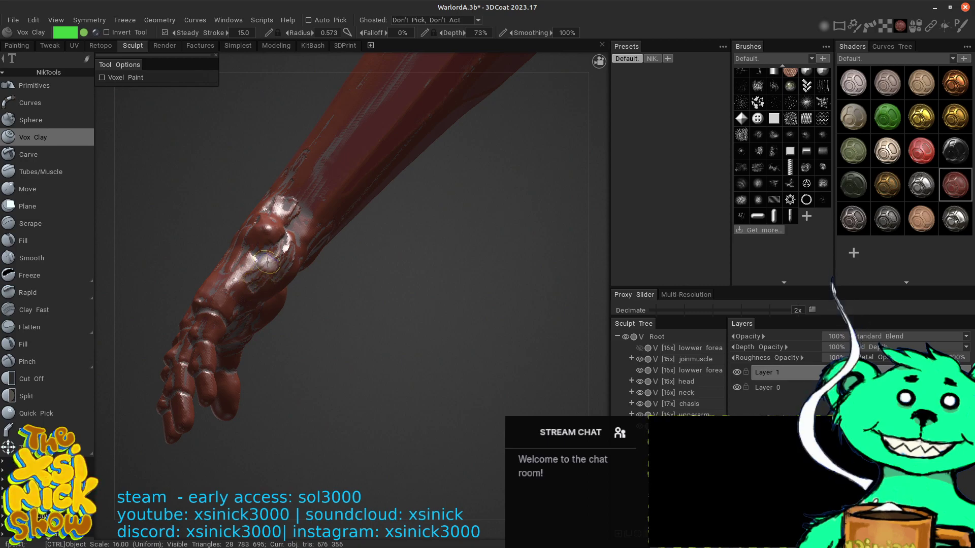
left_click_drag(589, 231, 427, 304)
mouse_move(582, 232)
left_mouse_down()
mouse_move(561, 257)
mouse_move(419, 229)
mouse_move(414, 305)
mouse_move(385, 356)
left_mouse_up()
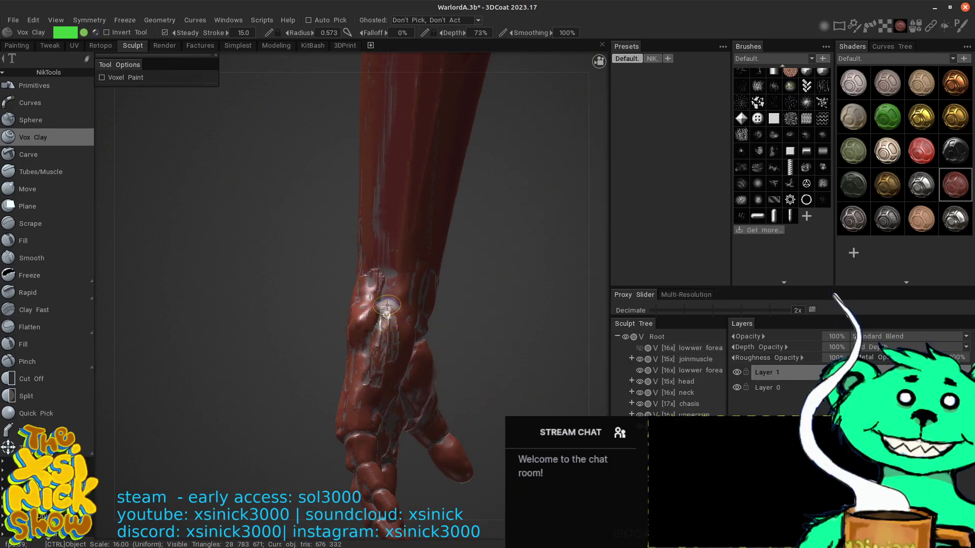
mouse_move(561, 253)
left_mouse_down()
mouse_move(581, 270)
mouse_move(546, 276)
mouse_move(348, 226)
mouse_move(397, 290)
mouse_move(400, 360)
left_mouse_up()
mouse_move(598, 203)
left_mouse_down()
mouse_move(556, 234)
mouse_move(543, 229)
left_mouse_up()
left_click_drag(508, 191, 304, 307)
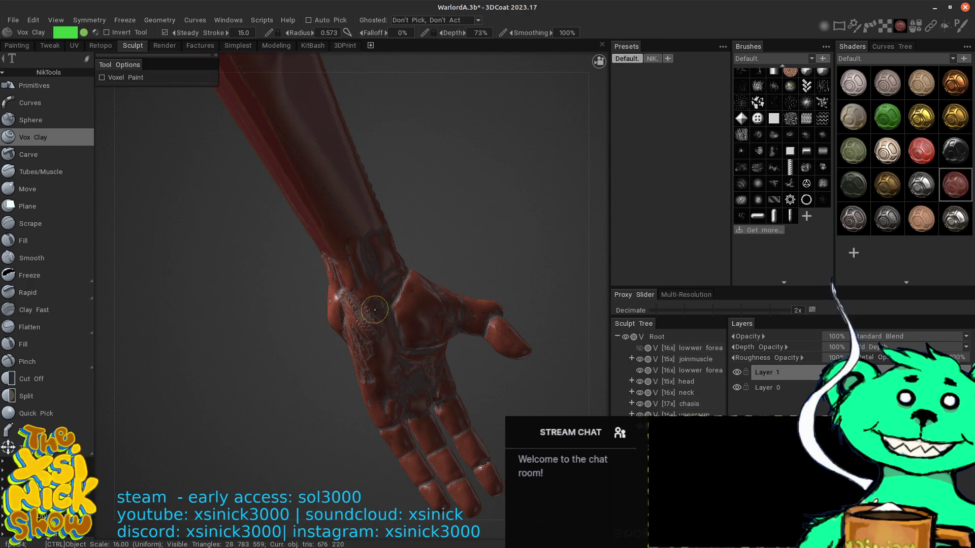
left_click_drag(376, 325, 353, 293, "shift")
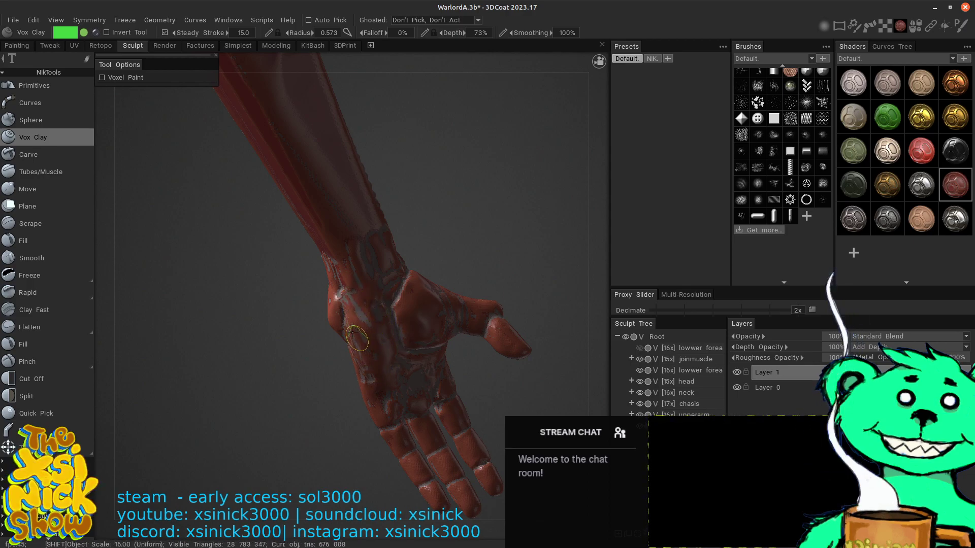
left_click_drag(378, 311, 364, 288, "shift")
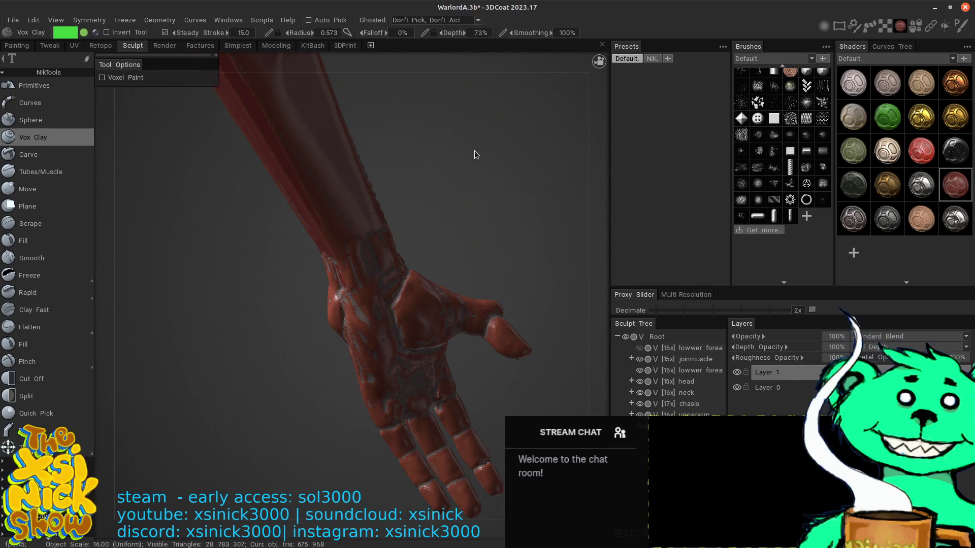
- Flatten the inner-wrist tendons where they meet the forearm with the Flatten brush
mouse_move(592, 212)
left_mouse_down()
mouse_move(565, 231)
mouse_move(553, 216)
mouse_move(497, 238)
mouse_move(558, 205)
mouse_move(497, 203)
left_mouse_up()
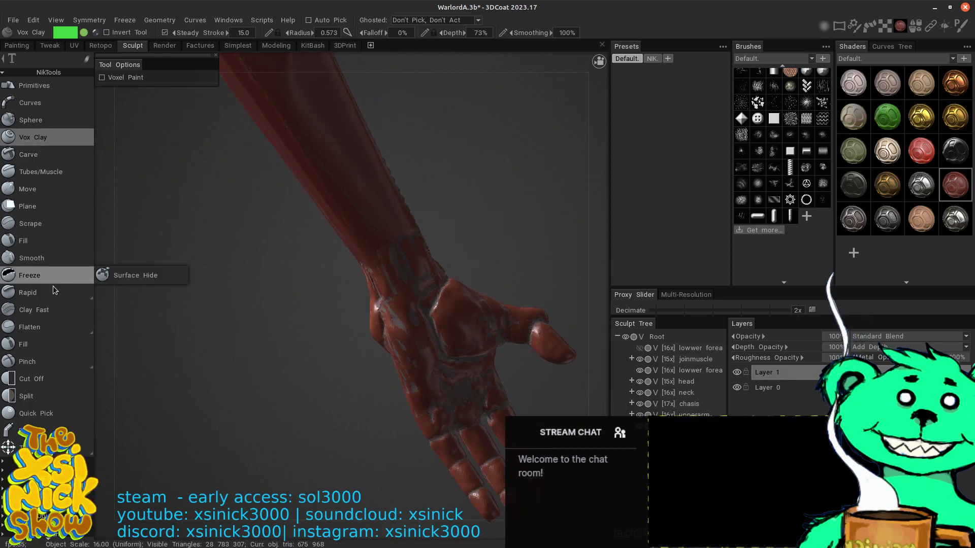
left_click(41, 327)
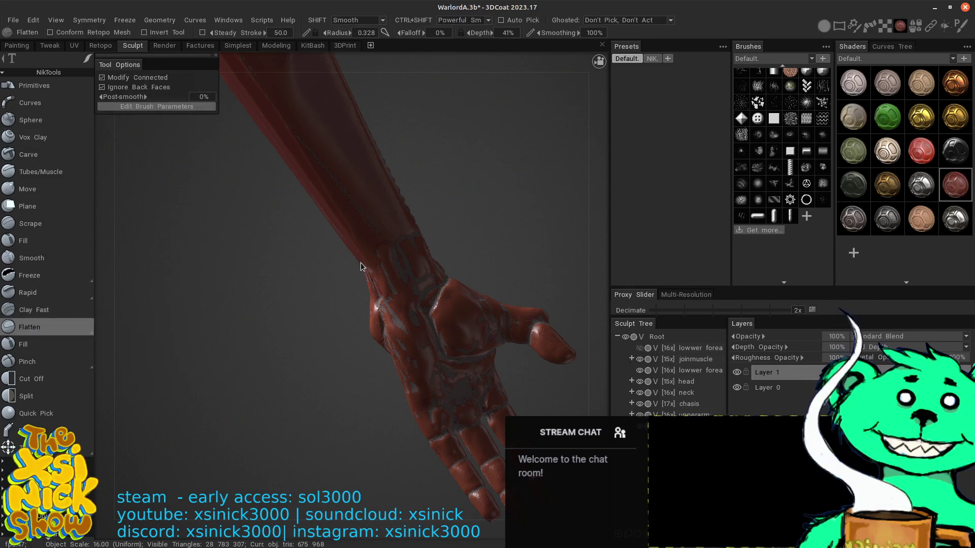
right_click_drag(593, 203, 642, 363, "alt")
middle_click_drag(560, 260, 452, 279, "alt")
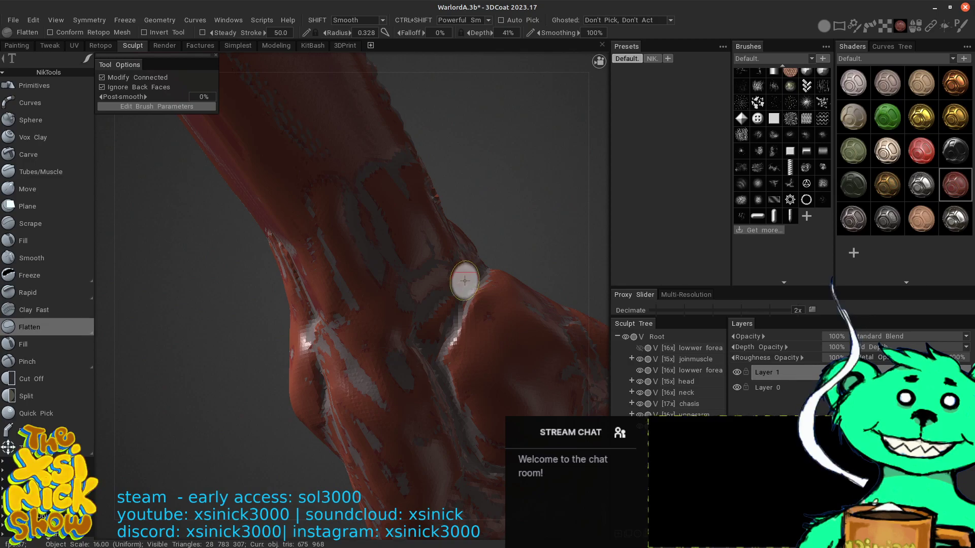
left_click_drag(331, 208, 326, 198)
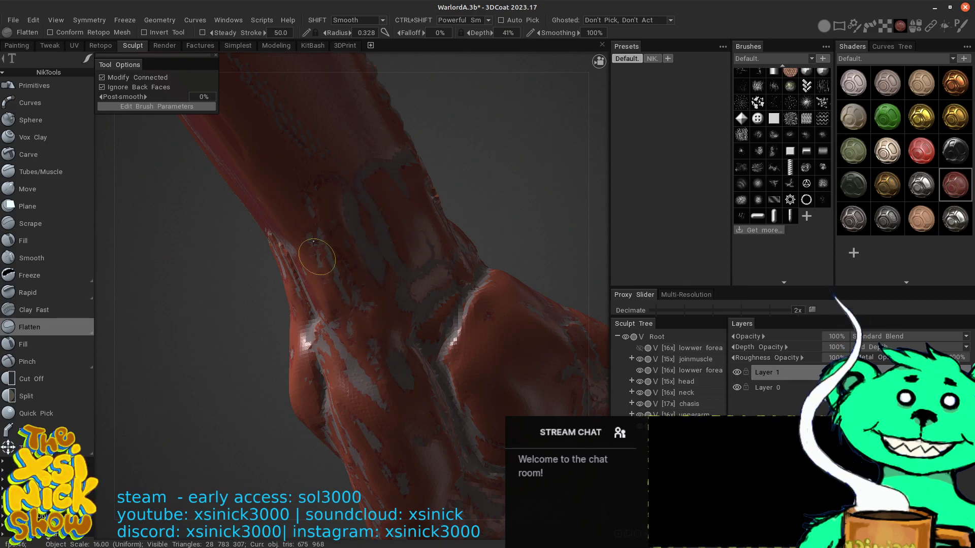
- Flatten the little-finger-side palm muscle and smooth it from the heel of the hand toward the fingers
mouse_move(464, 283)
middle_mouse_down()
mouse_move(398, 98)
mouse_move(464, 172)
mouse_move(343, 244)
middle_mouse_up()
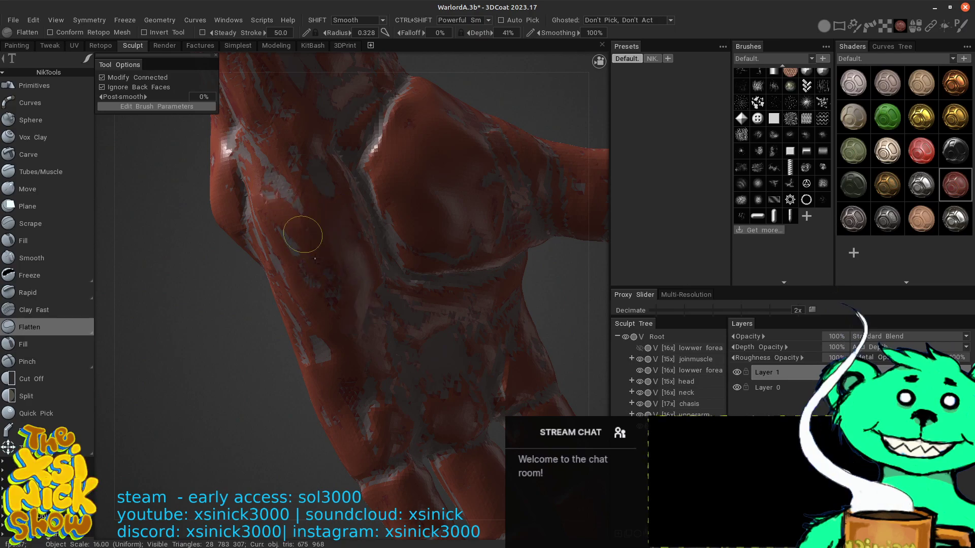
left_click_drag(300, 239, 302, 249)
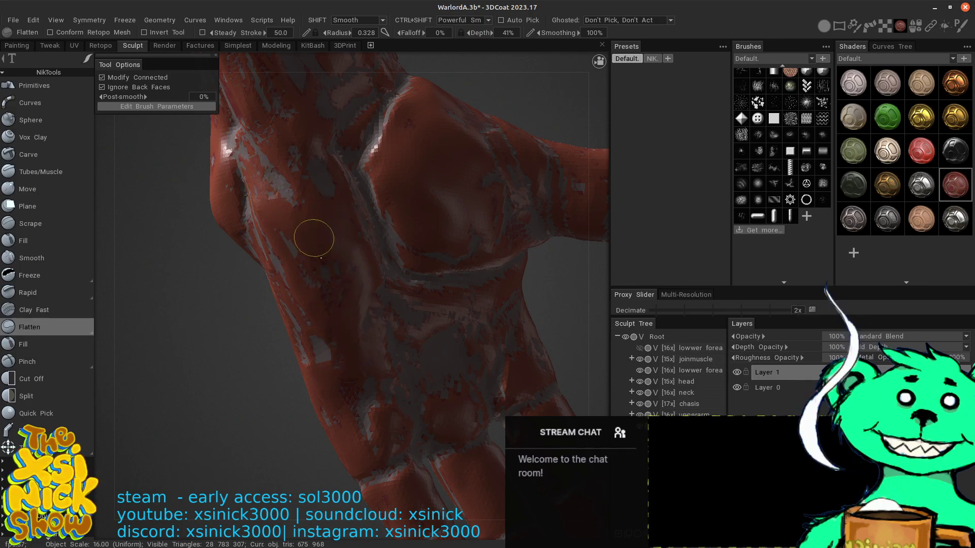
left_click_drag(314, 238, 266, 157, "shift")
mouse_move(288, 201)
left_mouse_down("shift")
mouse_move(348, 299)
mouse_move(339, 266)
left_mouse_up("shift")
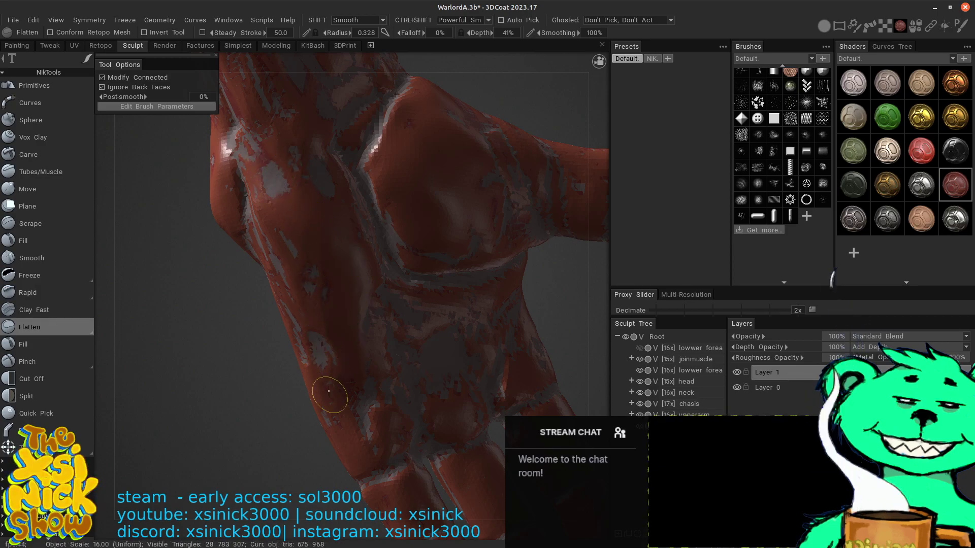
- Flatten the thumb-base muscle of the palm from its wrist end to the lower crease with the Flatten brush
left_click_drag(329, 391, 350, 387)
mouse_move(376, 167)
left_mouse_down()
mouse_move(414, 115)
mouse_move(410, 148)
left_mouse_up()
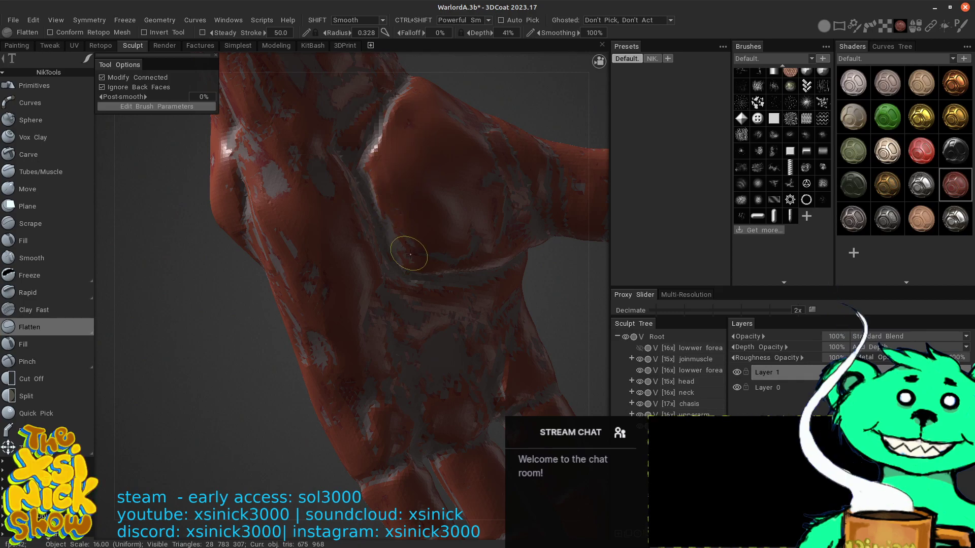
mouse_move(410, 254)
left_mouse_down()
mouse_move(426, 218)
mouse_move(406, 239)
left_mouse_up()
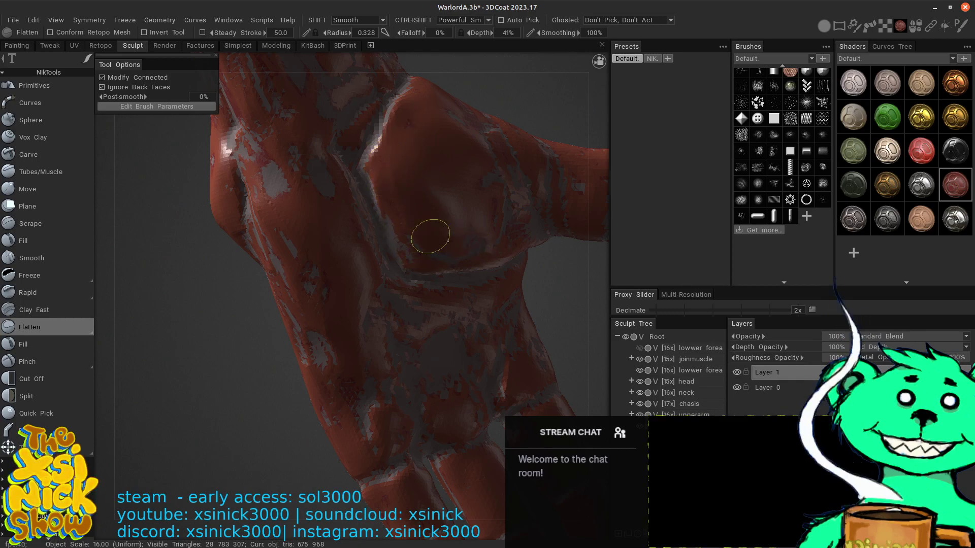
mouse_move(418, 184)
left_mouse_down()
mouse_move(455, 234)
mouse_move(413, 159)
mouse_move(453, 131)
mouse_move(437, 113)
left_mouse_up()
middle_click_drag(495, 156, 494, 275)
mouse_move(389, 235)
left_mouse_down()
mouse_move(384, 252)
mouse_move(405, 208)
left_mouse_up()
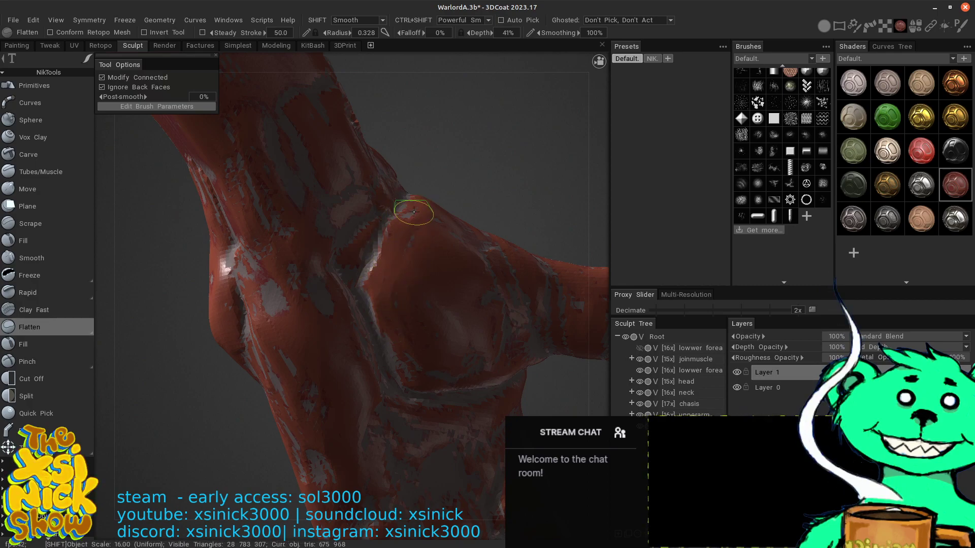
left_click_drag(409, 249, 408, 313)
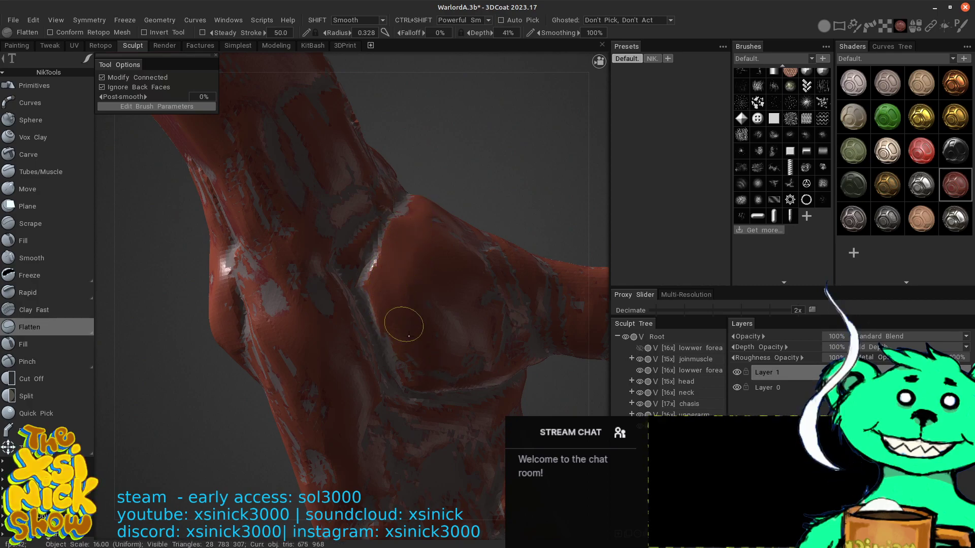
left_click_drag(416, 373, 410, 339)
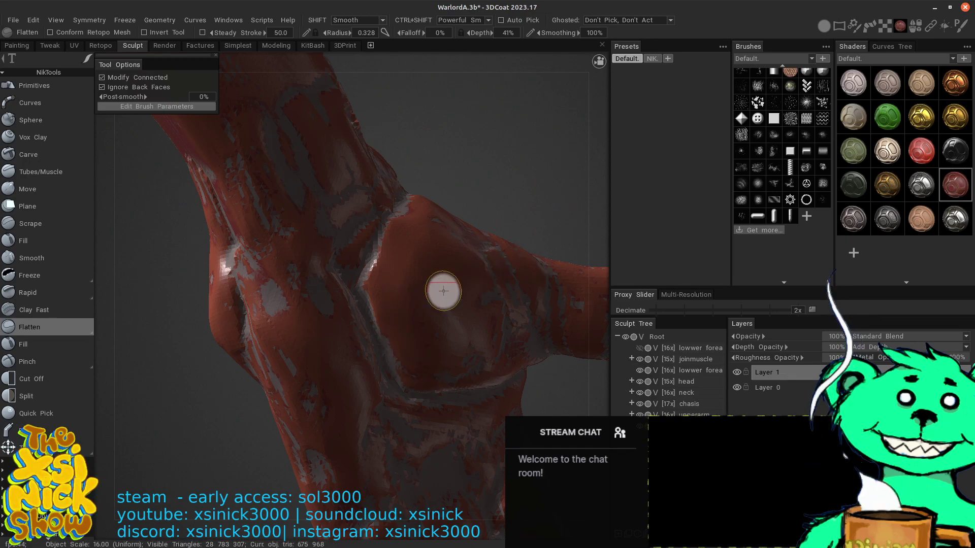
mouse_move(443, 291)
left_mouse_down()
mouse_move(289, 262)
mouse_move(303, 271)
mouse_move(330, 234)
left_mouse_up()
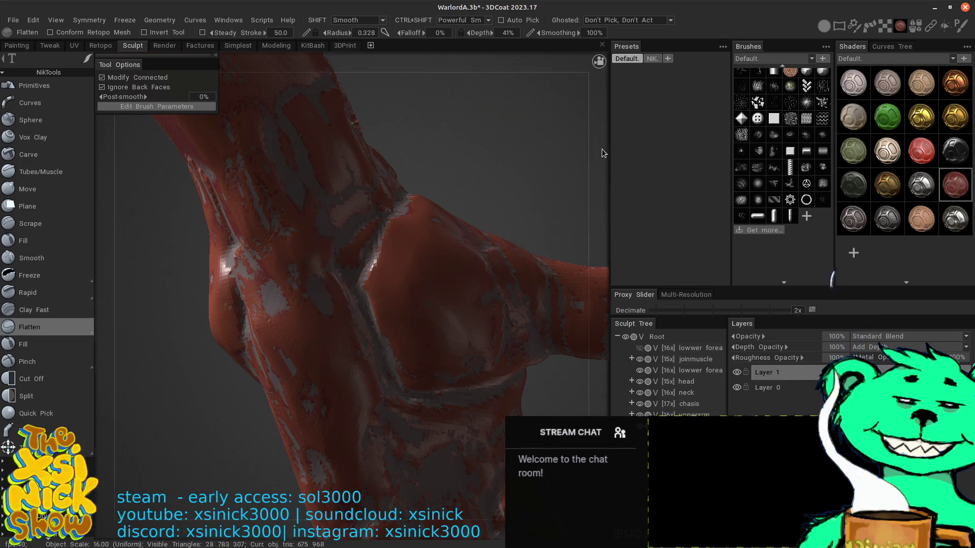
- Smooth the forearm surface just above the little-finger-side wrist bone and along the bone's outer edge
left_click_drag(602, 149, 652, 159)
middle_click_drag(422, 223, 584, 184)
middle_click_drag(497, 253, 571, 234)
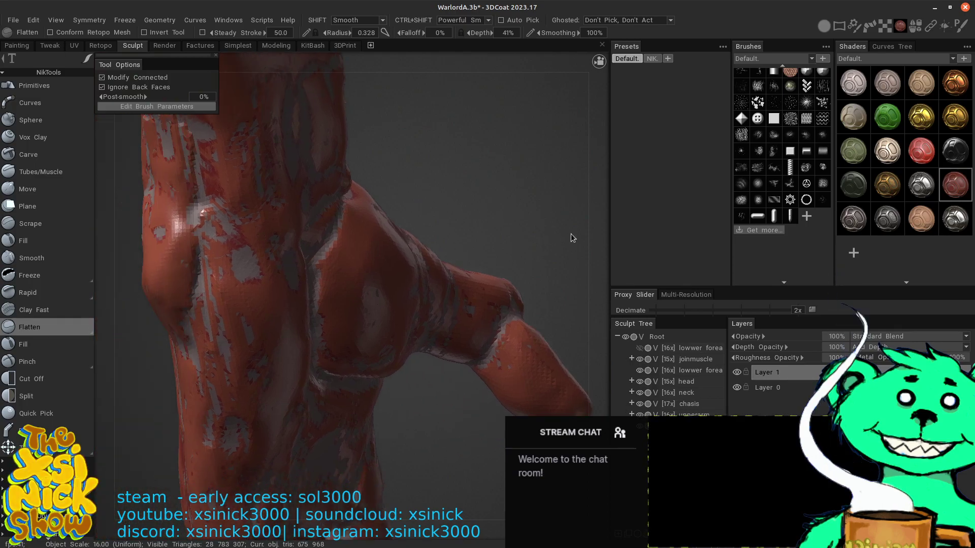
left_click_drag(571, 234, 543, 227)
mouse_move(373, 193)
left_mouse_down()
mouse_move(328, 281)
mouse_move(643, 282)
mouse_move(537, 251)
left_mouse_up()
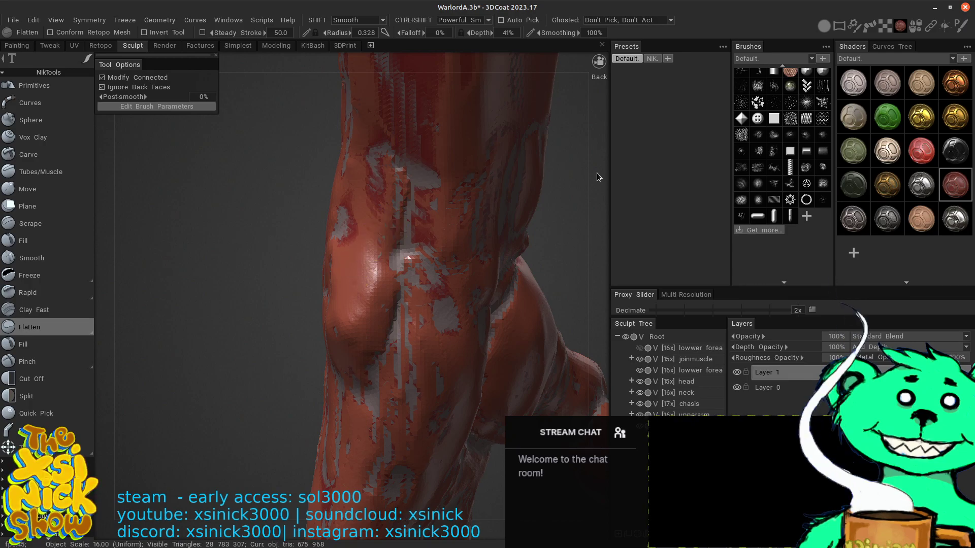
left_click_drag(597, 174, 635, 278)
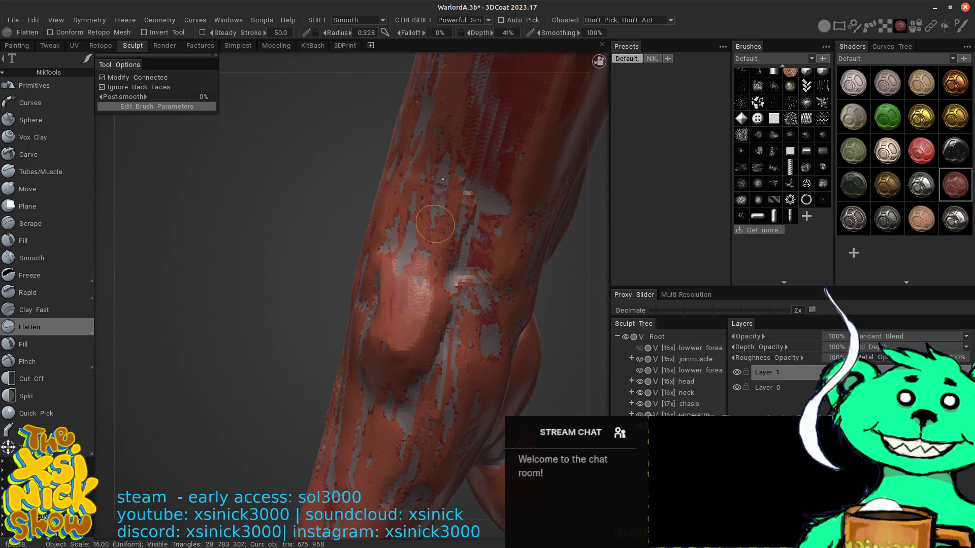
key("shift")
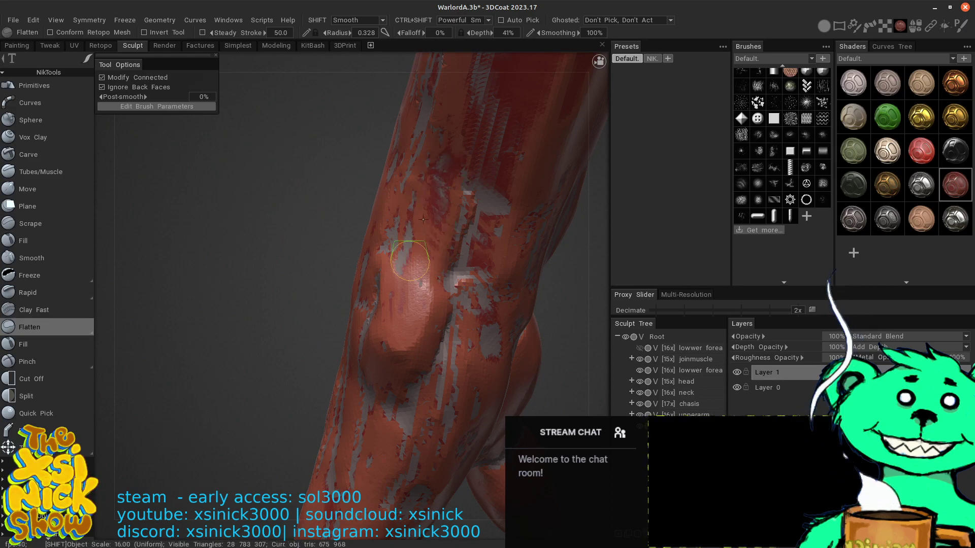
mouse_move(423, 219)
left_mouse_down("shift")
mouse_move(404, 254)
mouse_move(406, 192)
mouse_move(428, 152)
left_mouse_up("shift")
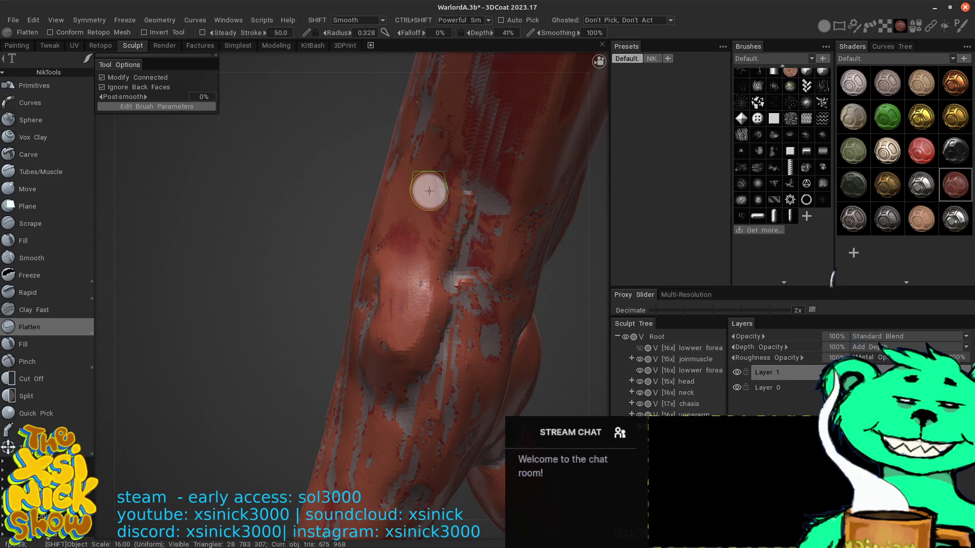
mouse_move(589, 197)
left_mouse_down()
mouse_move(623, 199)
mouse_move(613, 190)
mouse_move(473, 243)
mouse_move(606, 209)
left_mouse_up()
key("shift")
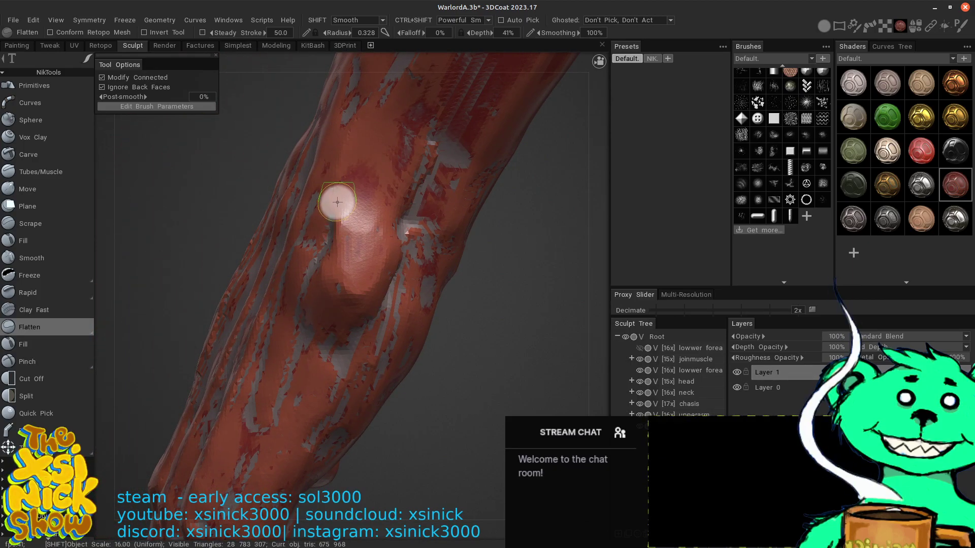
mouse_move(337, 202)
left_mouse_down("shift")
mouse_move(340, 247)
mouse_move(336, 209)
mouse_move(333, 228)
left_mouse_up("shift")
- Flatten the lower rim of the wrist bone and smooth the top of the bump
mouse_move(333, 228)
left_mouse_down()
mouse_move(342, 306)
mouse_move(319, 290)
mouse_move(345, 312)
mouse_move(340, 319)
mouse_move(381, 293)
left_mouse_up()
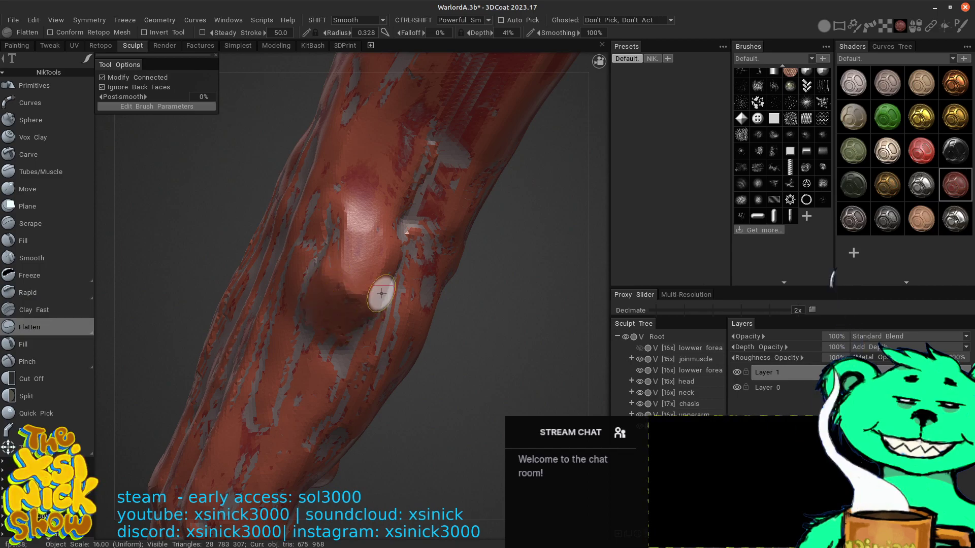
mouse_move(361, 256)
left_mouse_down()
mouse_move(352, 208)
mouse_move(353, 257)
left_mouse_up()
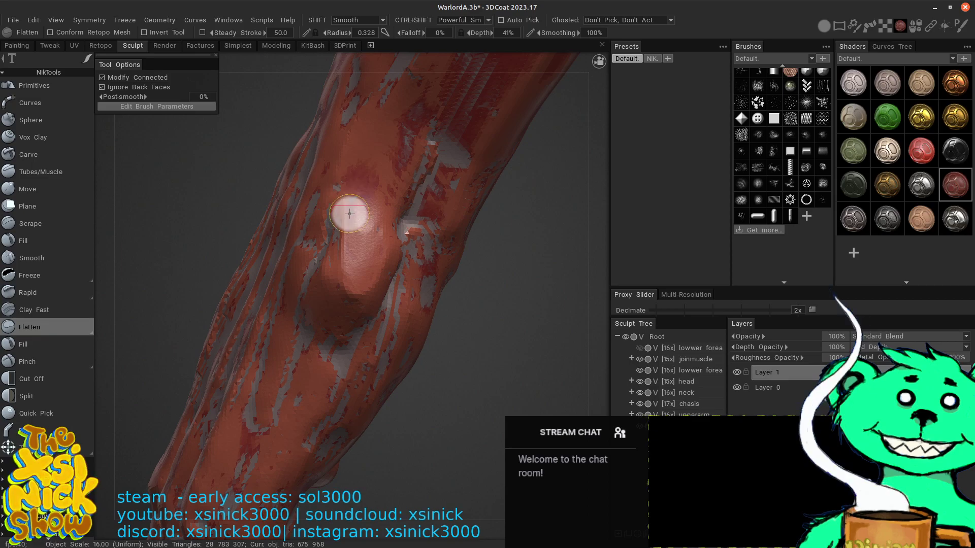
mouse_move(349, 214)
left_mouse_down("shift")
mouse_move(361, 254)
mouse_move(363, 222)
left_mouse_up("shift")
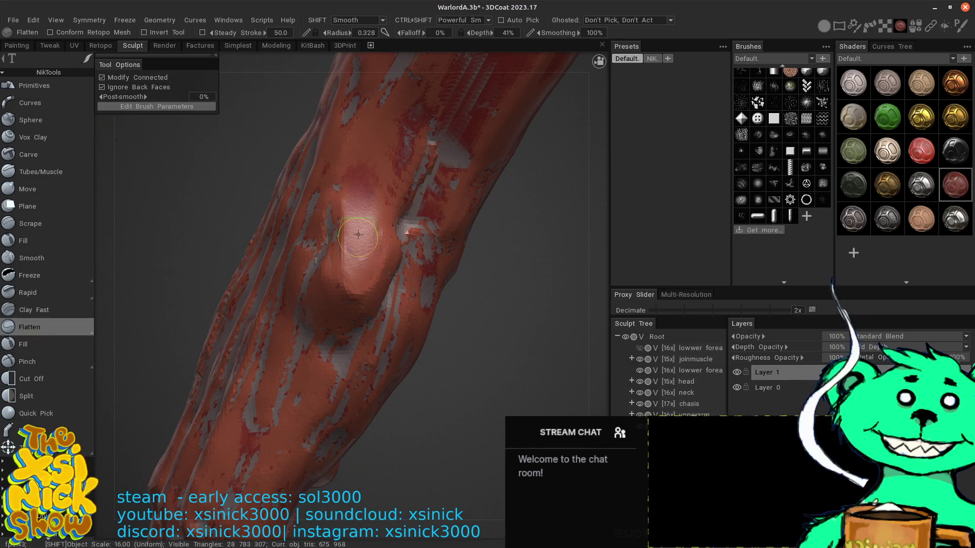
left_click_drag(358, 234, 361, 227, "shift")
- Flatten the transition beneath the wrist bone and the stepped ridge between the bone and the inner wrist
left_click_drag(570, 226, 543, 217)
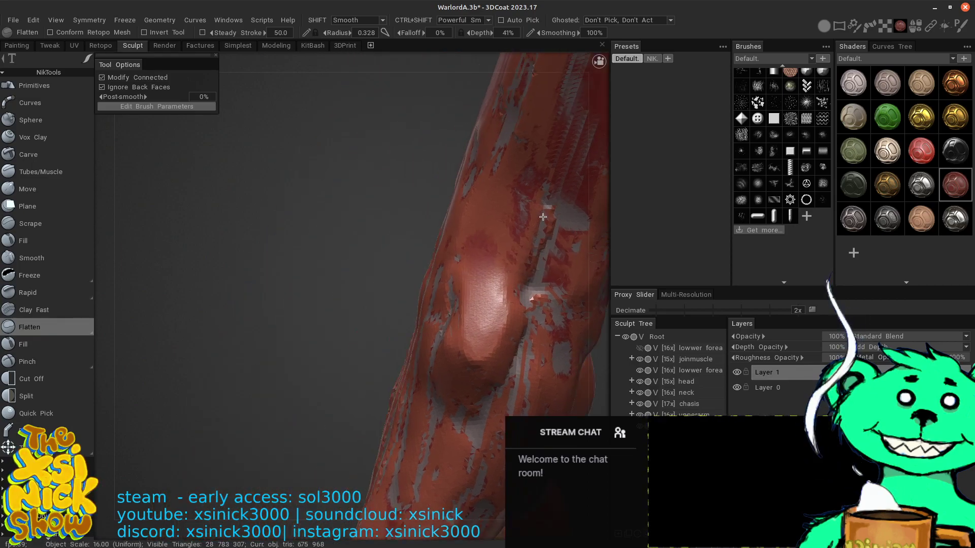
mouse_move(373, 244)
middle_mouse_down()
mouse_move(336, 279)
mouse_move(221, 174)
middle_mouse_up()
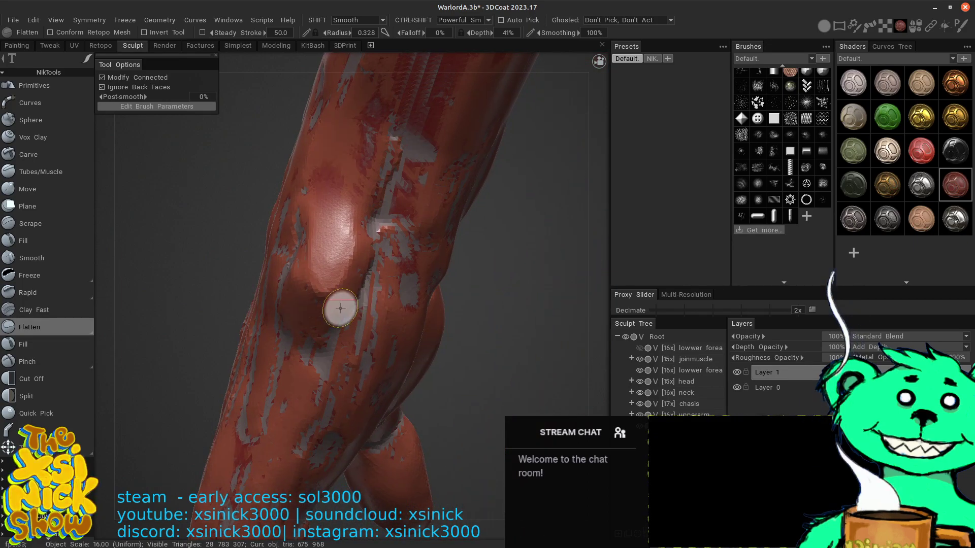
mouse_move(340, 308)
left_mouse_down()
mouse_move(327, 314)
mouse_move(331, 330)
left_mouse_up()
mouse_move(360, 289)
left_mouse_down()
mouse_move(357, 300)
mouse_move(367, 238)
mouse_move(365, 274)
mouse_move(360, 226)
mouse_move(363, 264)
mouse_move(381, 165)
mouse_move(370, 289)
left_mouse_up()
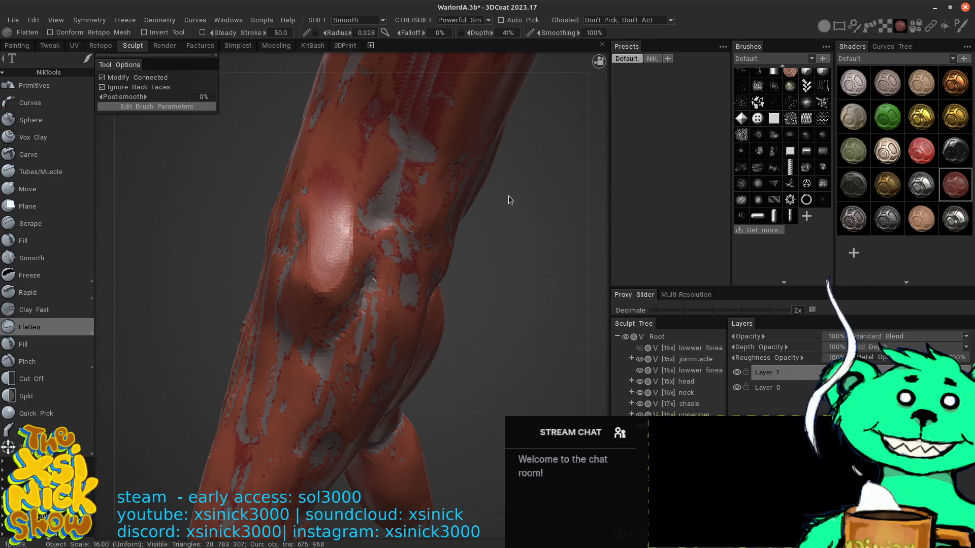
- Flatten the inner wrist near the palm crease and smooth the forearm between the wrist bone and the tendons
left_click_drag(508, 196, 577, 223)
middle_click_drag(381, 208, 254, 245)
left_click_drag(255, 245, 162, 186)
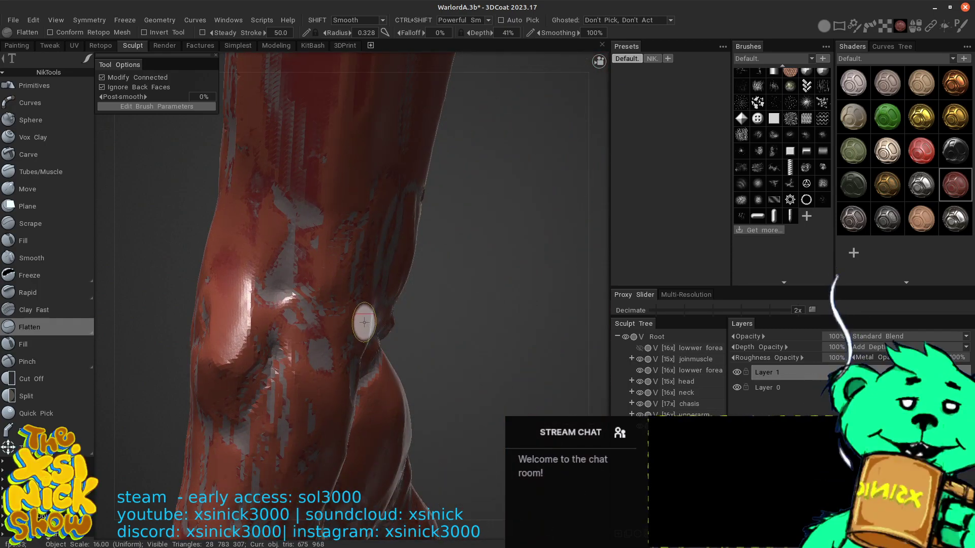
mouse_move(593, 232)
left_mouse_down()
mouse_move(552, 235)
mouse_move(485, 267)
mouse_move(142, 214)
mouse_move(381, 115)
left_mouse_up()
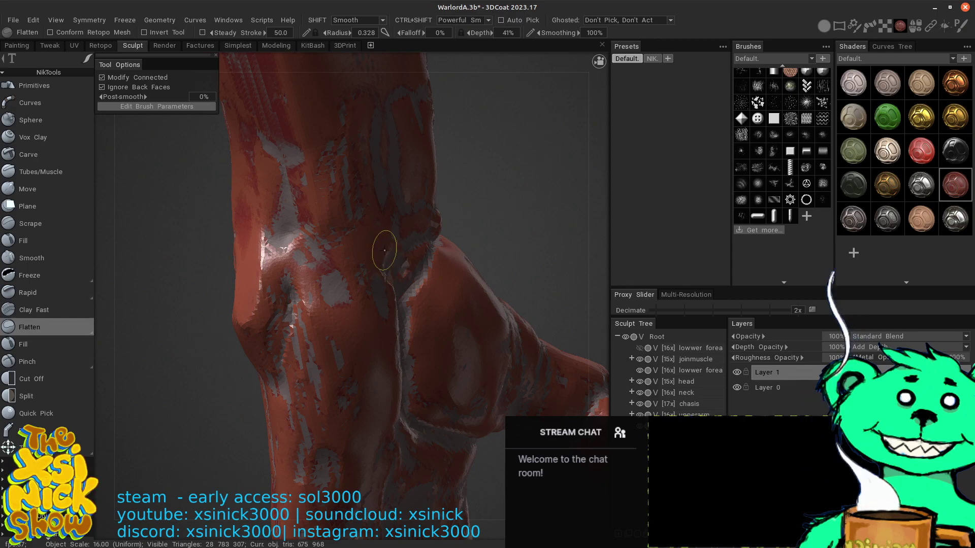
mouse_move(375, 257)
left_mouse_down()
mouse_move(384, 260)
mouse_move(316, 181)
mouse_move(331, 236)
mouse_move(345, 228)
left_mouse_up()
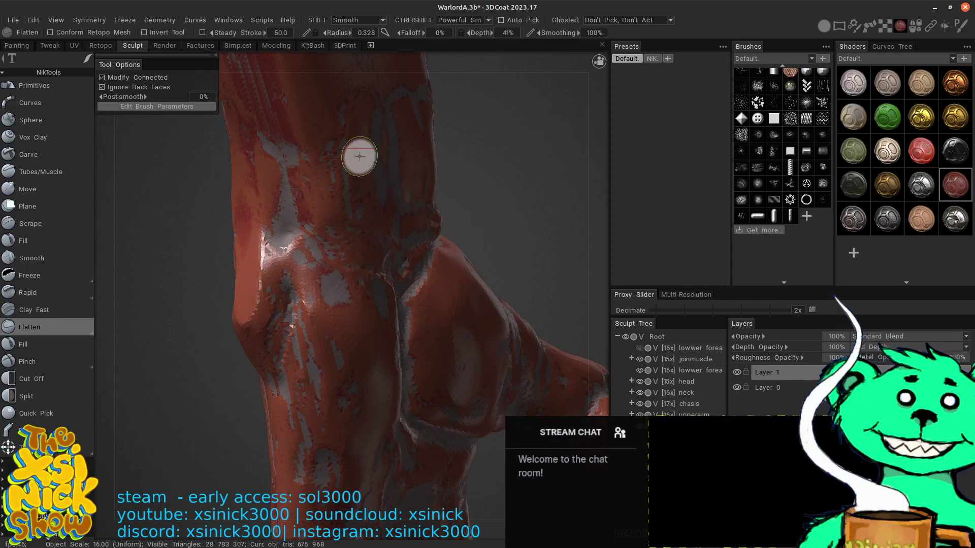
mouse_move(346, 133)
left_mouse_down("shift")
mouse_move(333, 159)
mouse_move(332, 216)
left_mouse_up("shift")
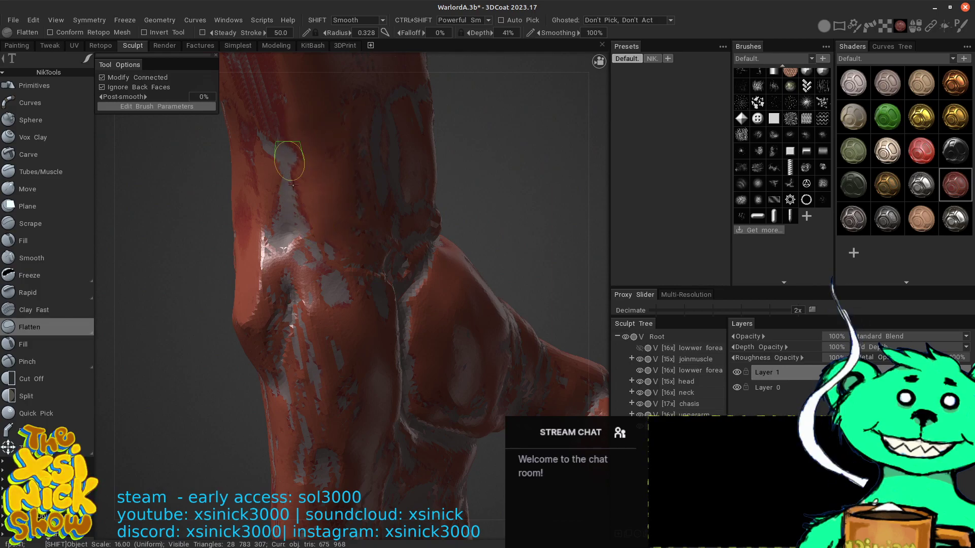
left_click_drag(293, 185, 311, 238, "shift")
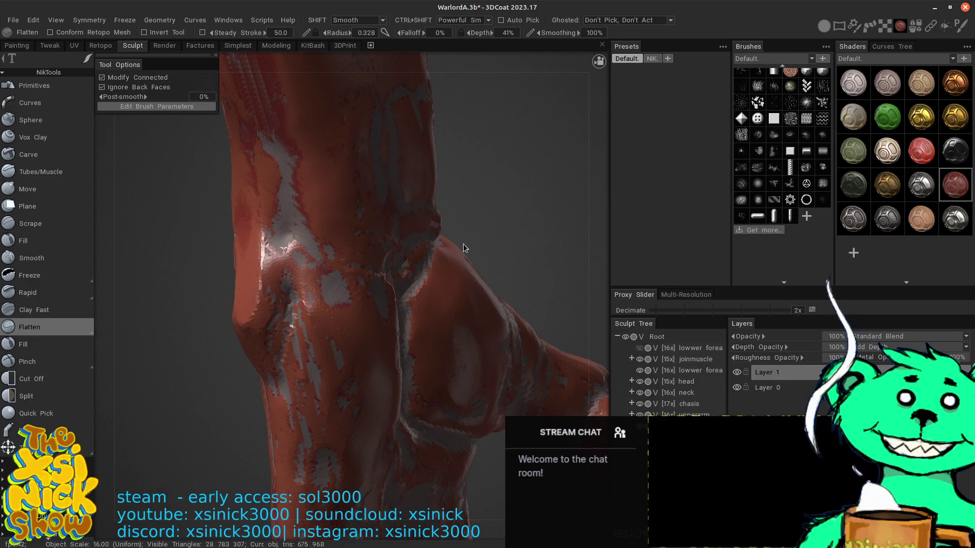
- Flatten the inner-wrist tendons above the base of the thumb
mouse_move(595, 206)
left_mouse_down()
mouse_move(568, 225)
mouse_move(390, 269)
mouse_move(357, 311)
mouse_move(359, 298)
left_mouse_up()
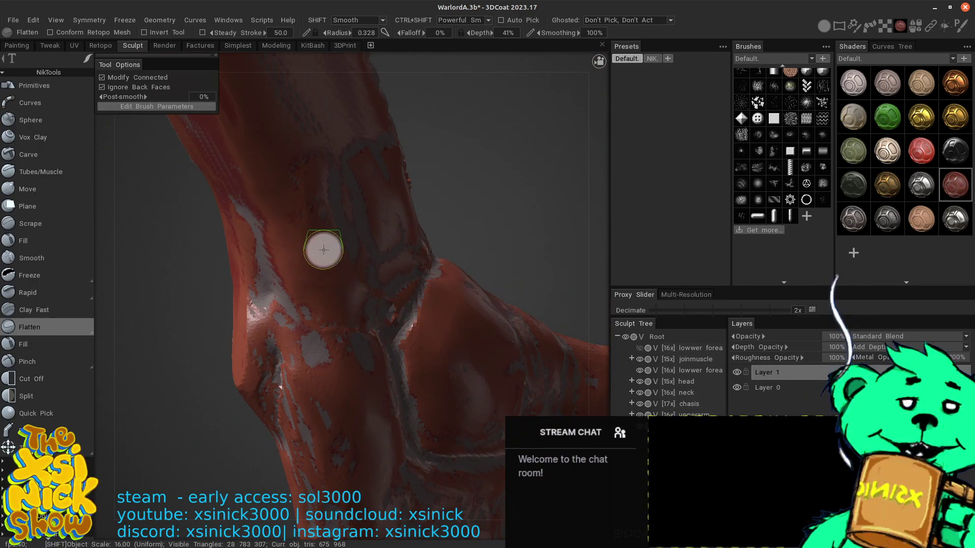
mouse_move(302, 189)
left_mouse_down()
mouse_move(329, 263)
mouse_move(335, 146)
left_mouse_up()
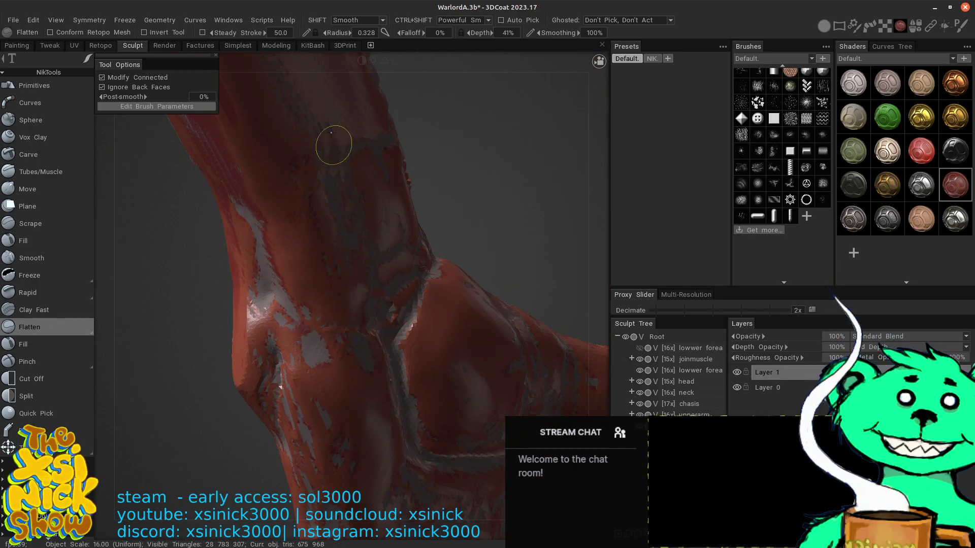
left_click_drag(357, 191, 380, 241)
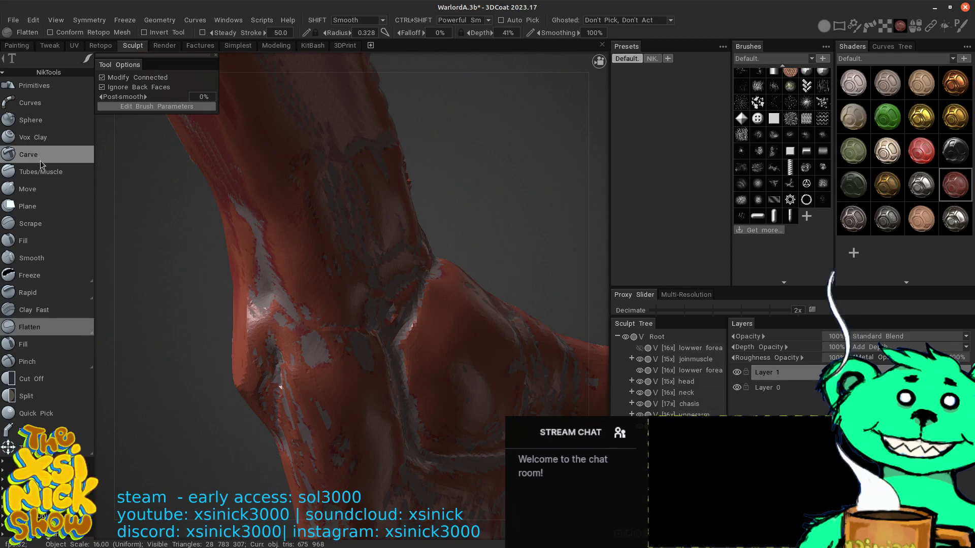
- Fill the grooves between the inner-wrist tendons with the Fill brush, working toward the thumb side of the wrist
left_click(31, 240)
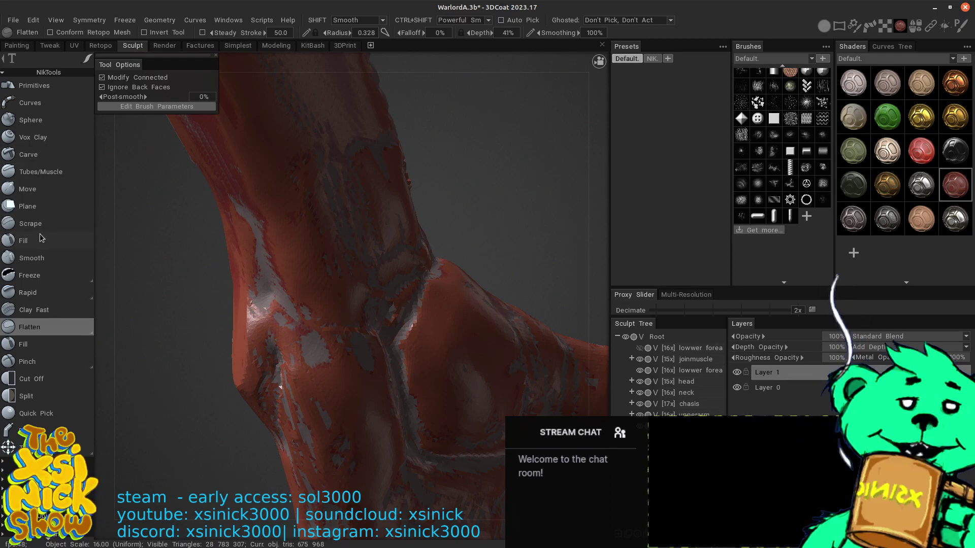
mouse_move(397, 224)
left_mouse_down()
mouse_move(394, 299)
mouse_move(346, 237)
left_mouse_up()
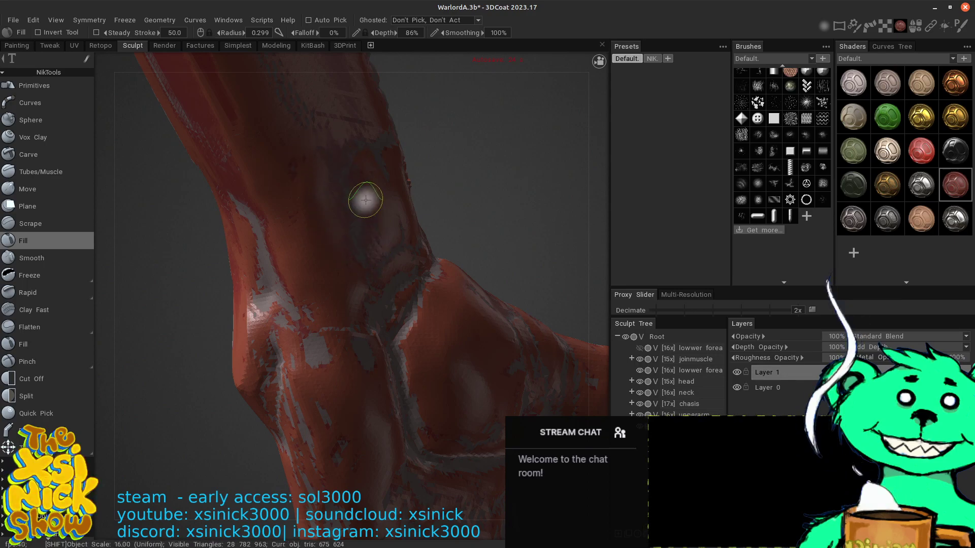
left_click_drag(353, 175, 356, 228)
left_click_drag(344, 187, 364, 266)
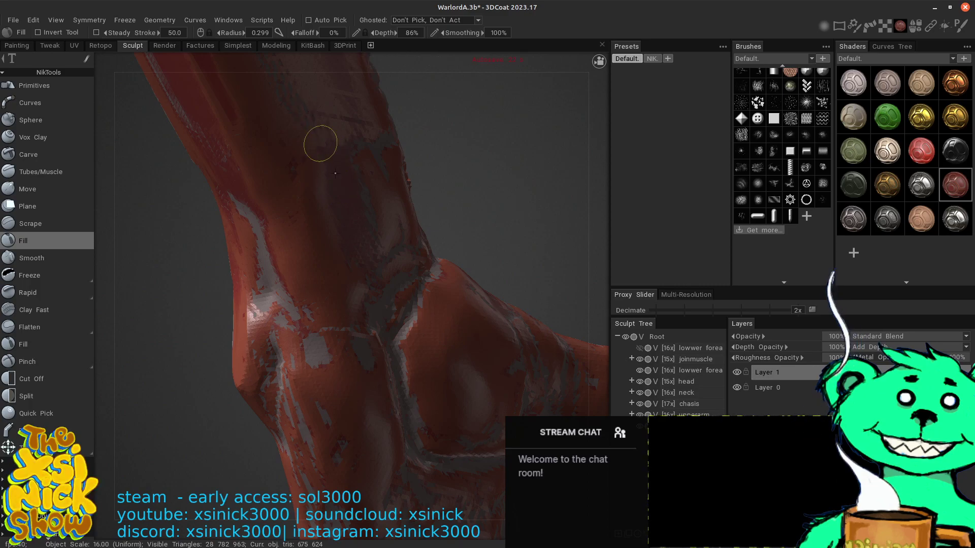
left_click_drag(581, 234, 572, 245, "alt")
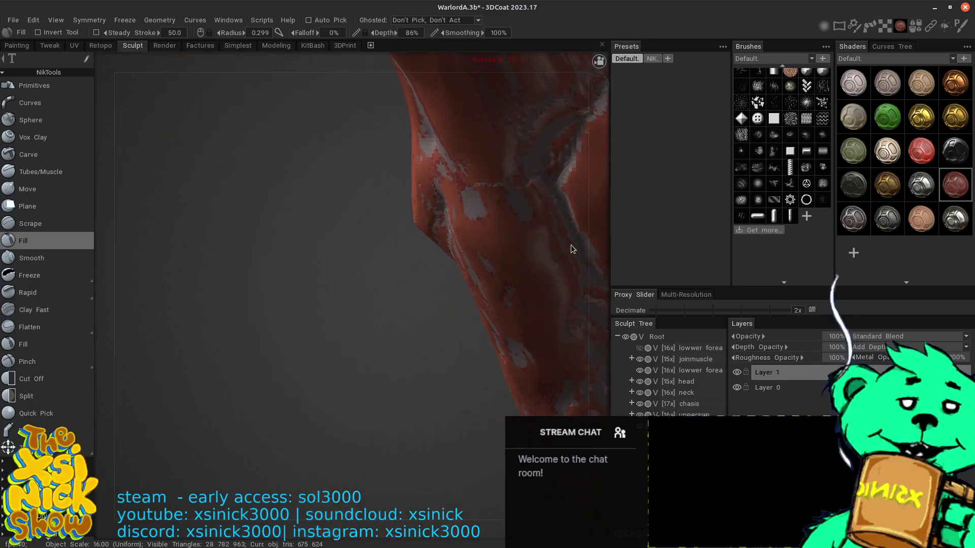
mouse_move(504, 231)
left_mouse_down("alt")
mouse_move(429, 336)
mouse_move(340, 403)
left_mouse_up("alt")
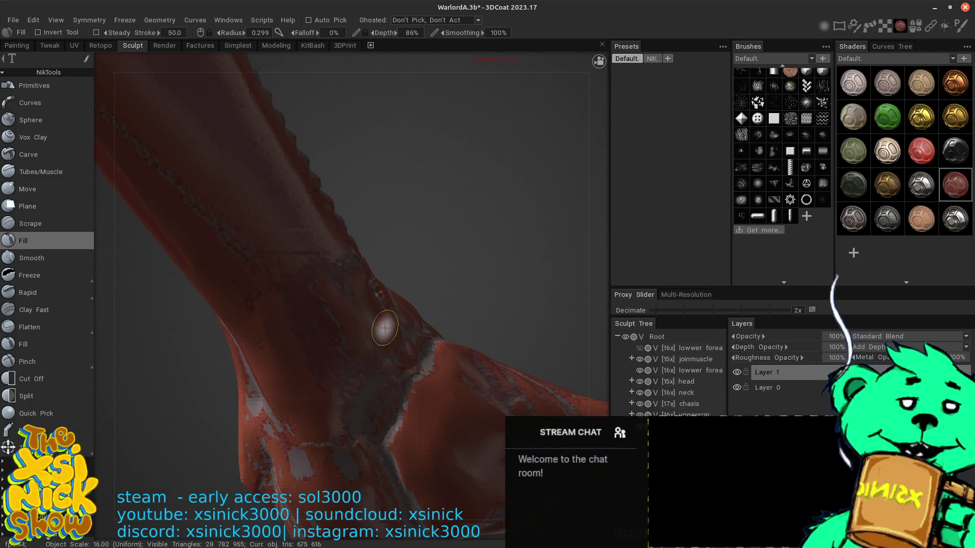
- Smooth the upper end of the little-finger-side palm muscle and fill its uneven surface toward the fingers
middle_click_drag(366, 360, 401, 160, "alt")
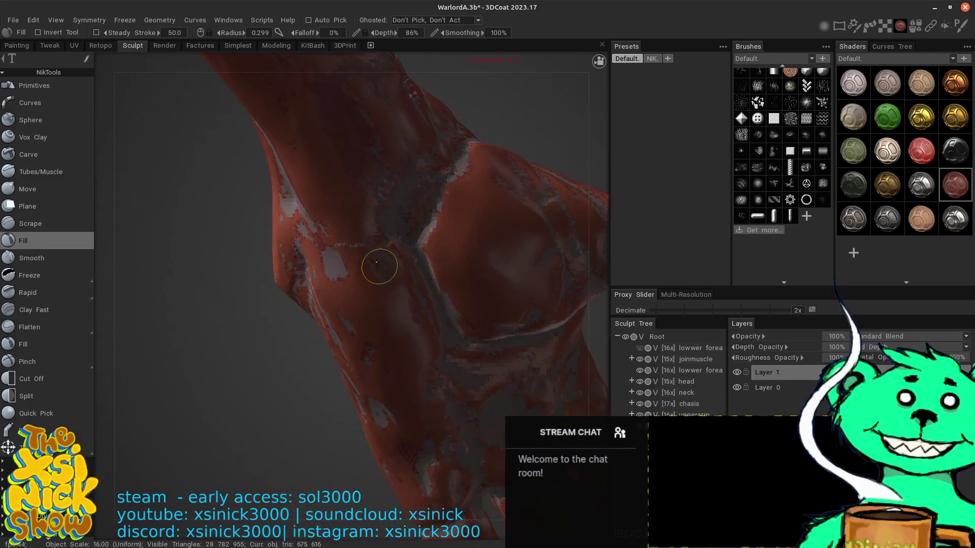
left_click_drag(368, 262, 369, 264, "shift")
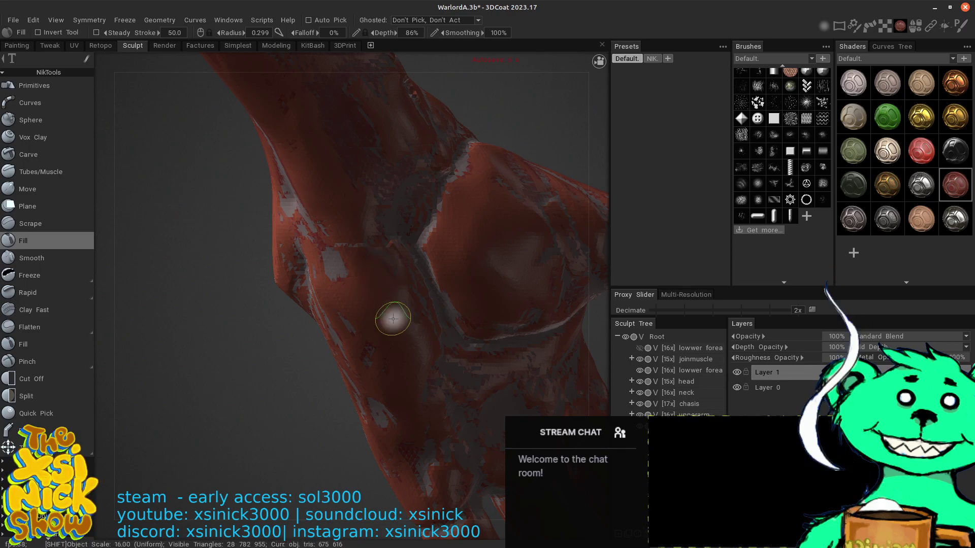
left_click_drag(370, 348, 372, 378)
mouse_move(380, 402)
middle_mouse_down()
mouse_move(452, 287)
mouse_move(429, 226)
middle_mouse_up()
mouse_move(447, 132)
middle_mouse_down()
mouse_move(471, 281)
mouse_move(441, 178)
mouse_move(481, 314)
mouse_move(468, 280)
mouse_move(463, 289)
middle_mouse_up()
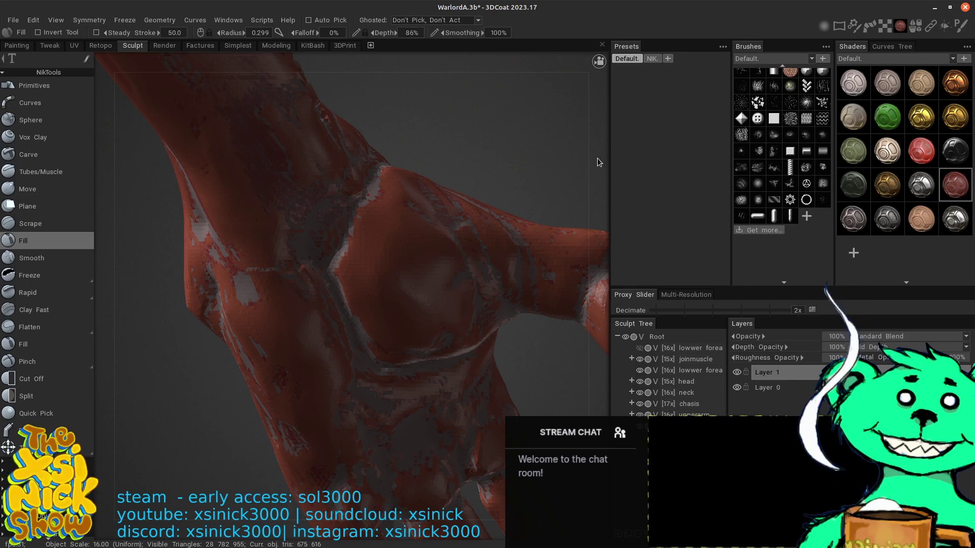
mouse_move(597, 163)
middle_mouse_down()
mouse_move(596, 136)
mouse_move(457, 278)
mouse_move(465, 121)
middle_mouse_up()
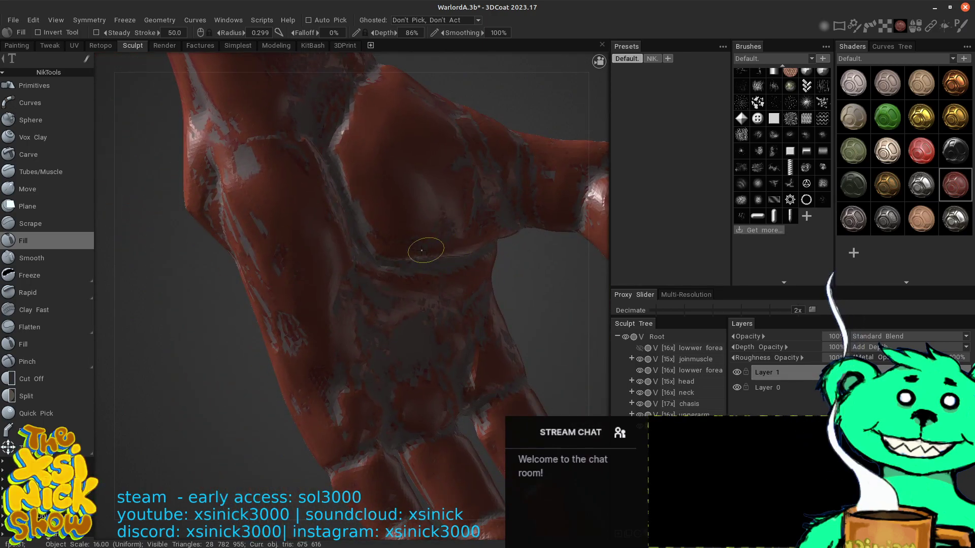
- Fill the uneven inner wrist above the thumb muscle and smooth its surface between the tendons and the thumb base
mouse_move(470, 210)
left_mouse_down()
mouse_move(428, 248)
mouse_move(414, 247)
mouse_move(435, 233)
mouse_move(420, 245)
left_mouse_up()
mouse_move(463, 202)
middle_mouse_down()
mouse_move(475, 254)
mouse_move(439, 284)
middle_mouse_up()
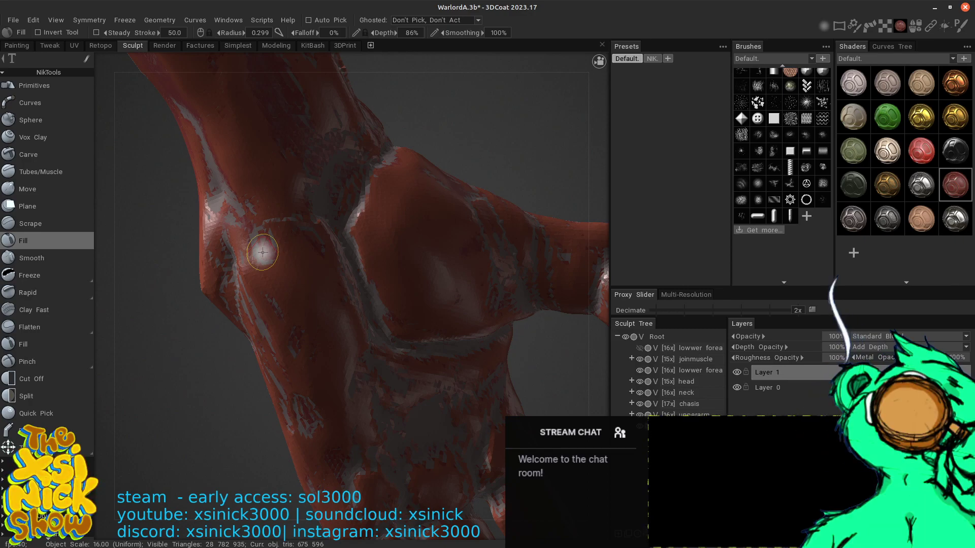
left_click_drag(597, 166, 574, 199)
middle_click_drag(528, 219, 346, 444)
middle_click_drag(440, 308, 435, 325)
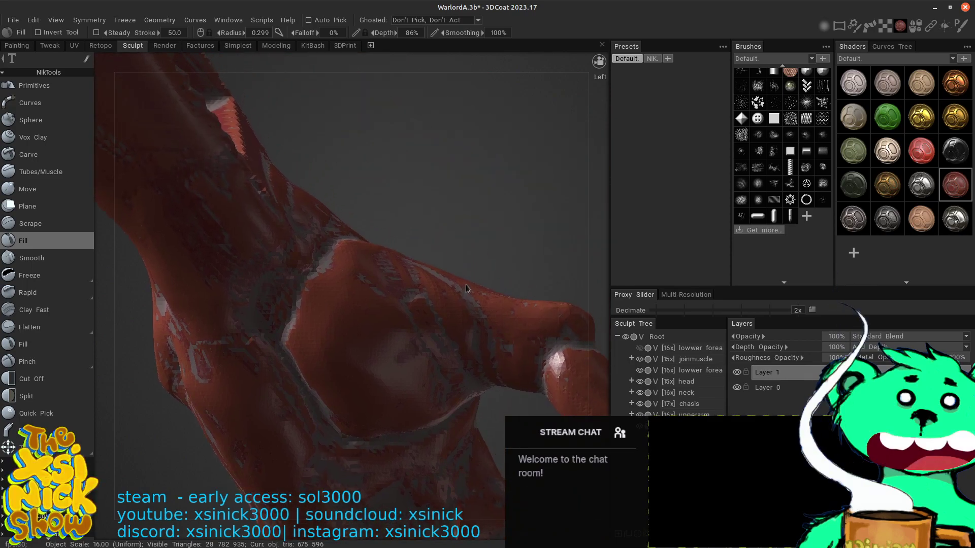
mouse_move(285, 270)
left_mouse_down()
mouse_move(268, 328)
mouse_move(257, 289)
mouse_move(218, 257)
left_mouse_up()
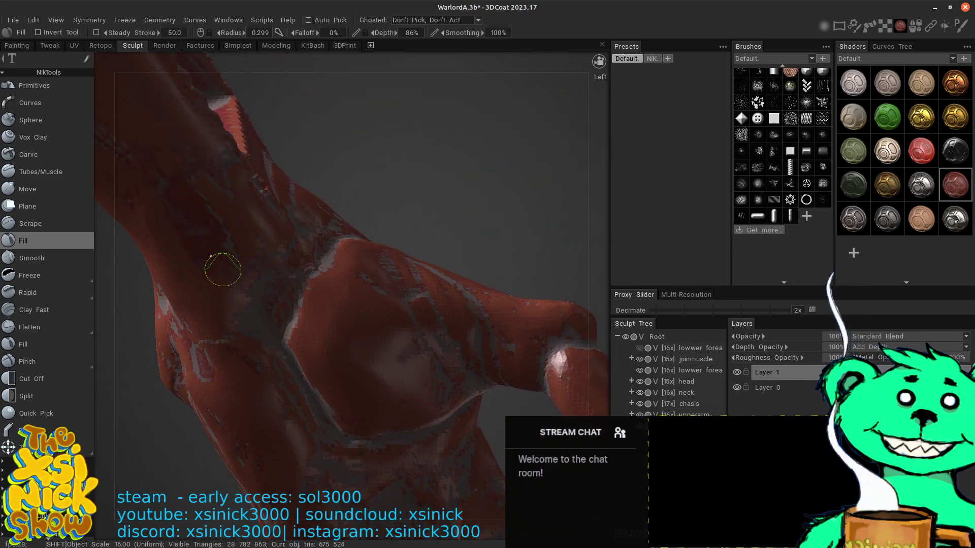
mouse_move(482, 217)
left_mouse_down()
mouse_move(440, 282)
mouse_move(394, 264)
left_mouse_up()
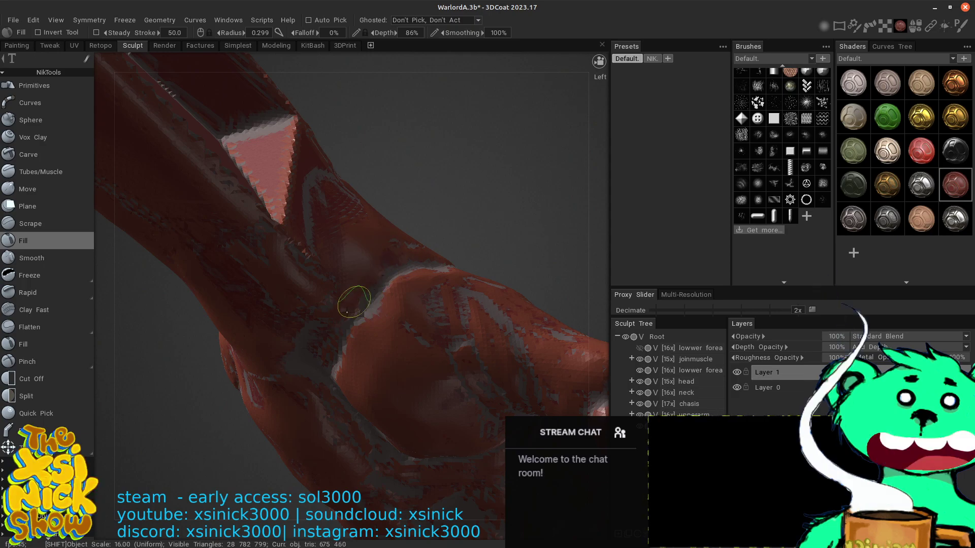
left_click_drag(318, 279, 358, 291, "shift")
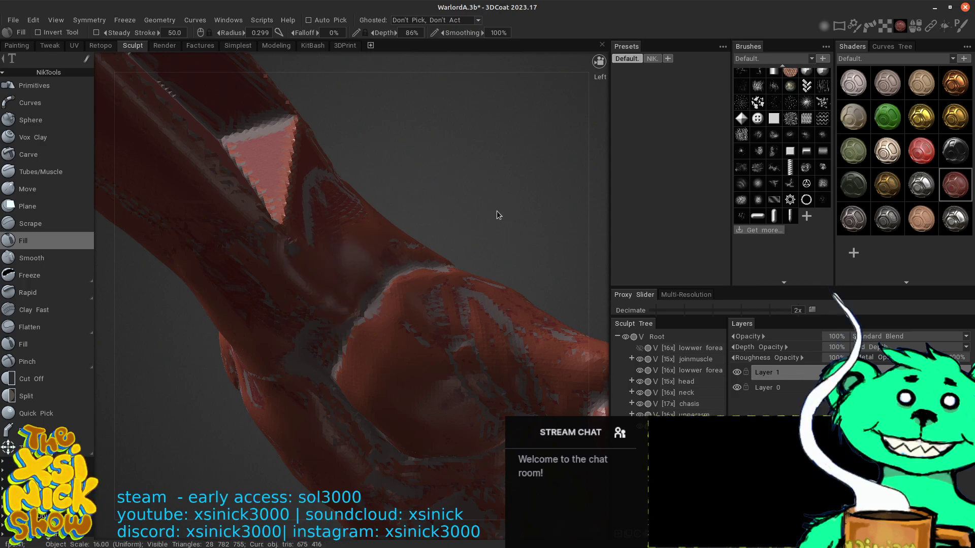
- Fill the hollow between the inner-wrist tendons and the thumb base, and smooth the crease bordering the thumb muscle
mouse_move(605, 214)
left_mouse_down()
mouse_move(591, 202)
mouse_move(458, 255)
mouse_move(390, 300)
left_mouse_up()
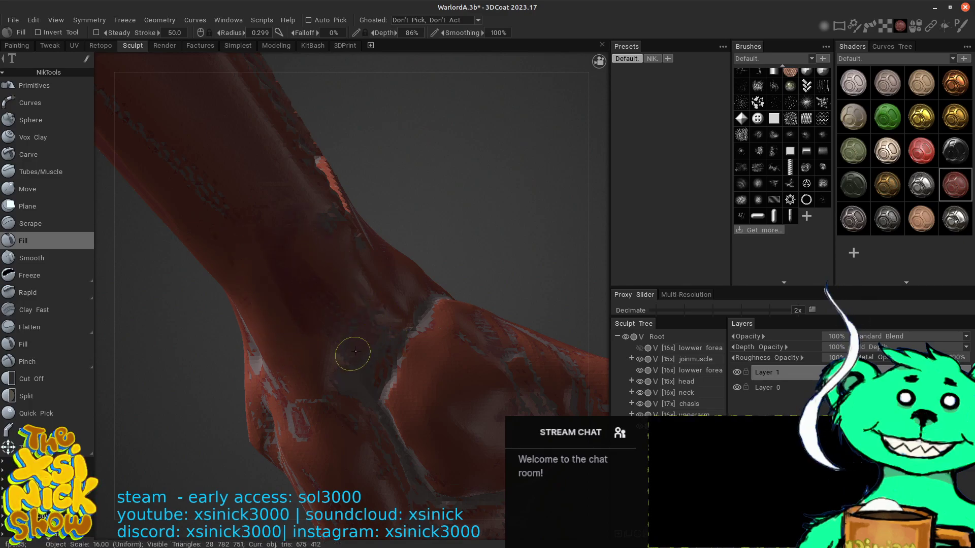
mouse_move(355, 352)
left_mouse_down()
mouse_move(344, 351)
mouse_move(373, 329)
left_mouse_up()
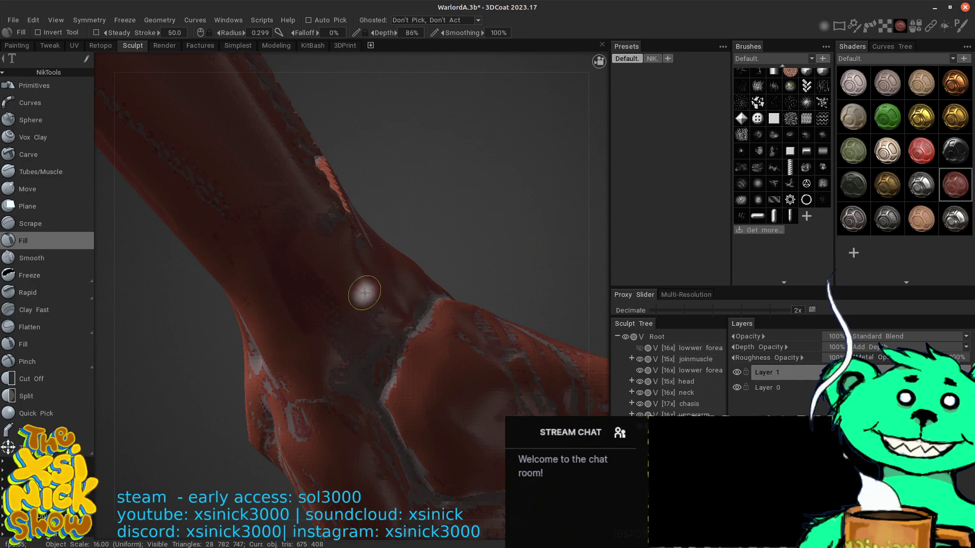
left_click_drag(365, 293, 347, 276)
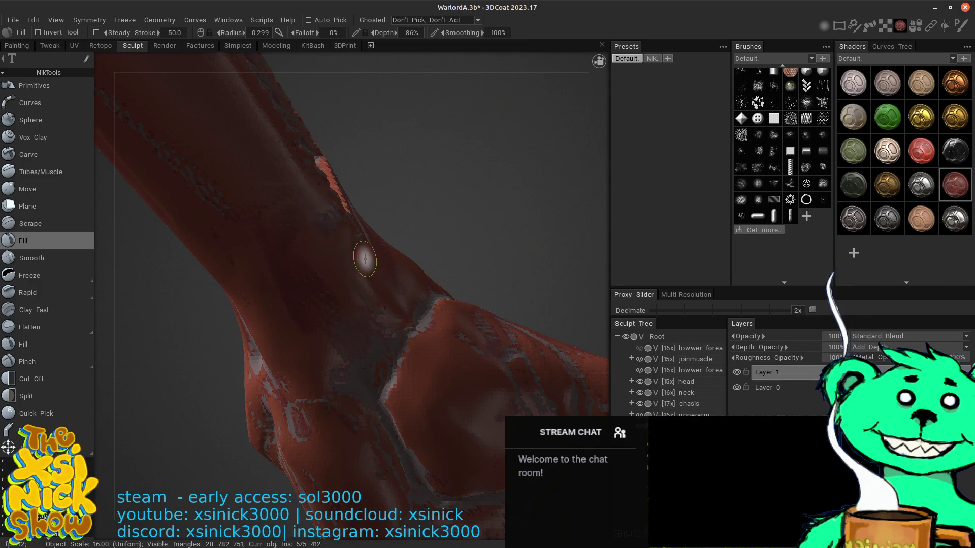
mouse_move(383, 354)
left_mouse_down("shift")
mouse_move(388, 315)
mouse_move(451, 374)
left_mouse_up("shift")
- Smooth the thumb-side wrist just below the pointed end of the triangular gap in the forearm
mouse_move(605, 237)
left_mouse_down("alt")
mouse_move(589, 274)
mouse_move(438, 412)
mouse_move(429, 269)
left_mouse_up("alt")
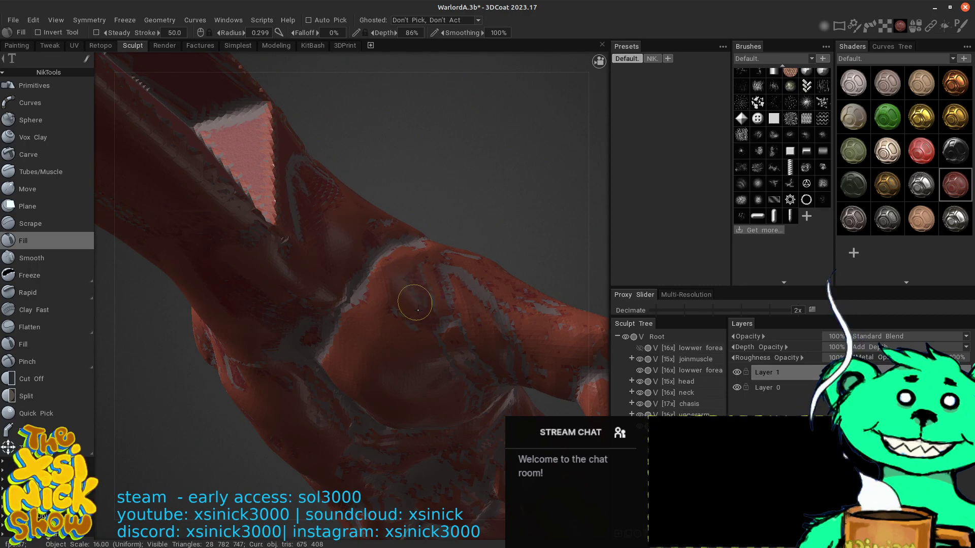
left_click_drag(527, 242, 513, 271, "alt")
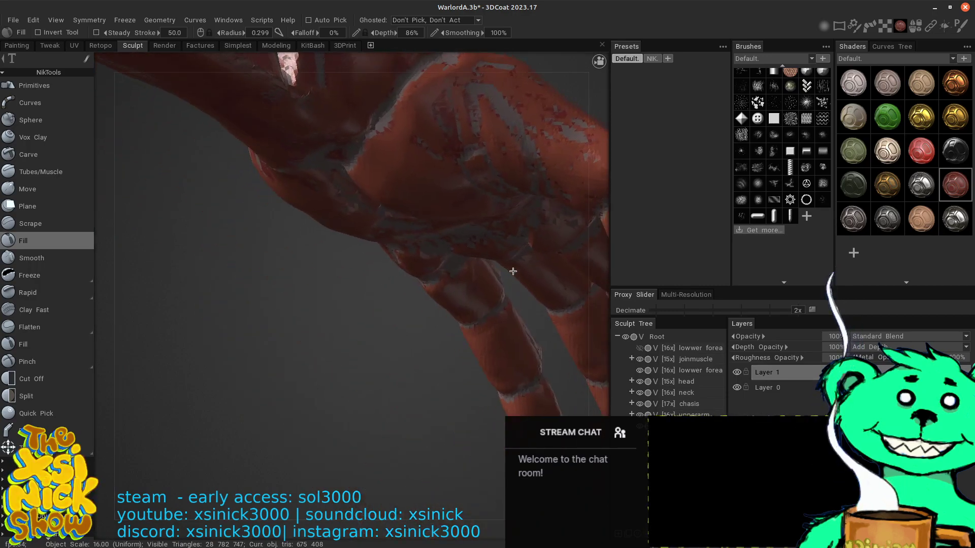
mouse_move(480, 287)
middle_mouse_down("alt")
mouse_move(446, 342)
mouse_move(397, 502)
middle_mouse_up("alt")
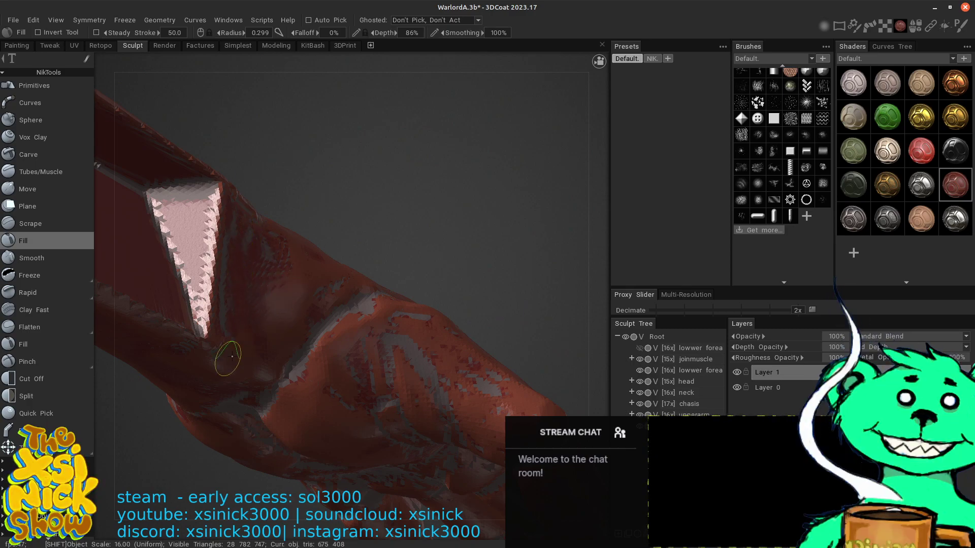
left_click_drag(232, 357, 224, 352, "shift")
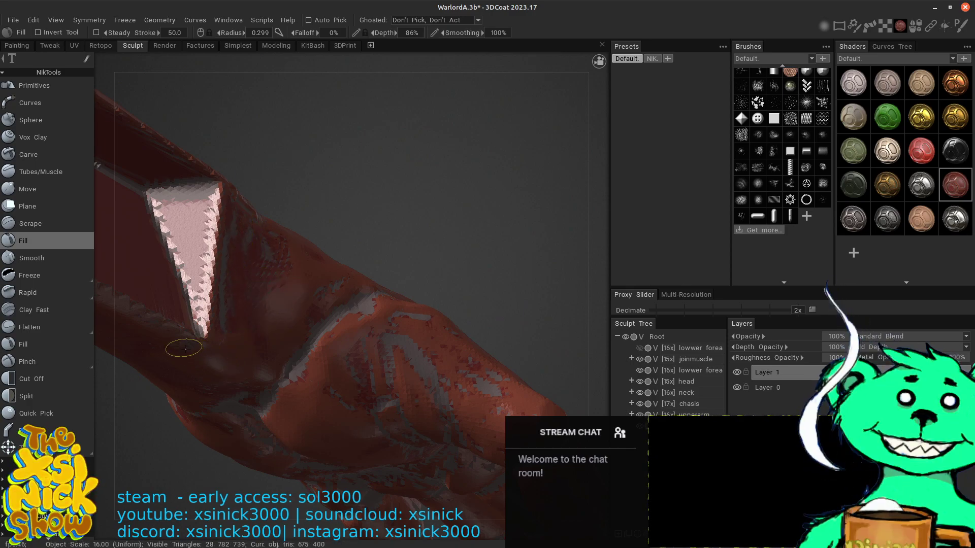
- Smooth the rough patches on the outer side of the thumb's base segment
left_click_drag(604, 195, 576, 247)
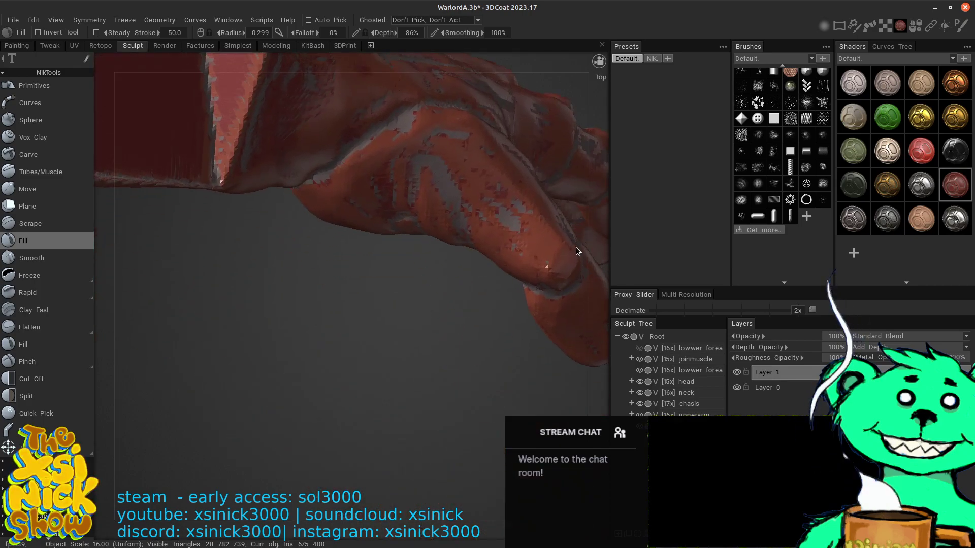
mouse_move(576, 247)
right_mouse_down()
mouse_move(487, 278)
mouse_move(484, 423)
right_mouse_up()
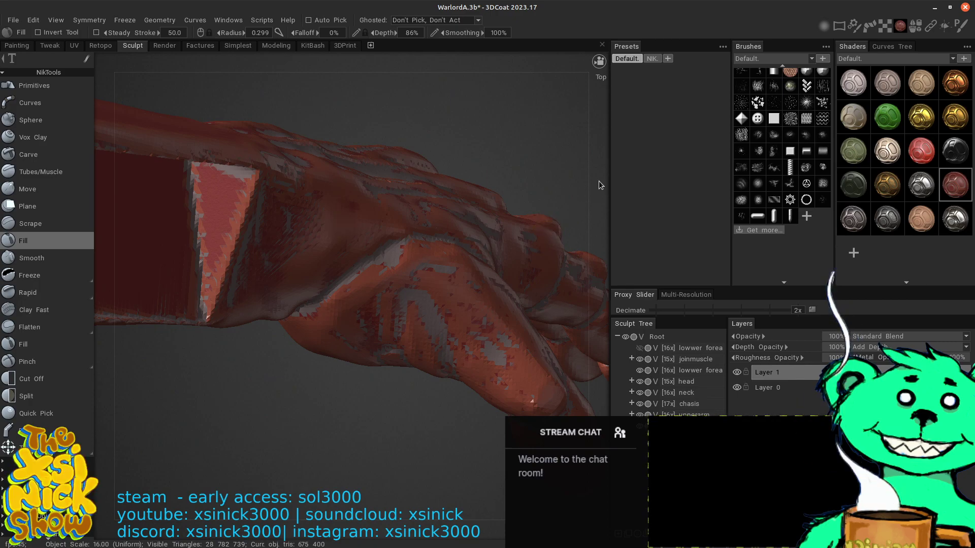
mouse_move(598, 201)
left_mouse_down()
mouse_move(598, 216)
mouse_move(444, 295)
left_mouse_up()
middle_click_drag(443, 295, 393, 401)
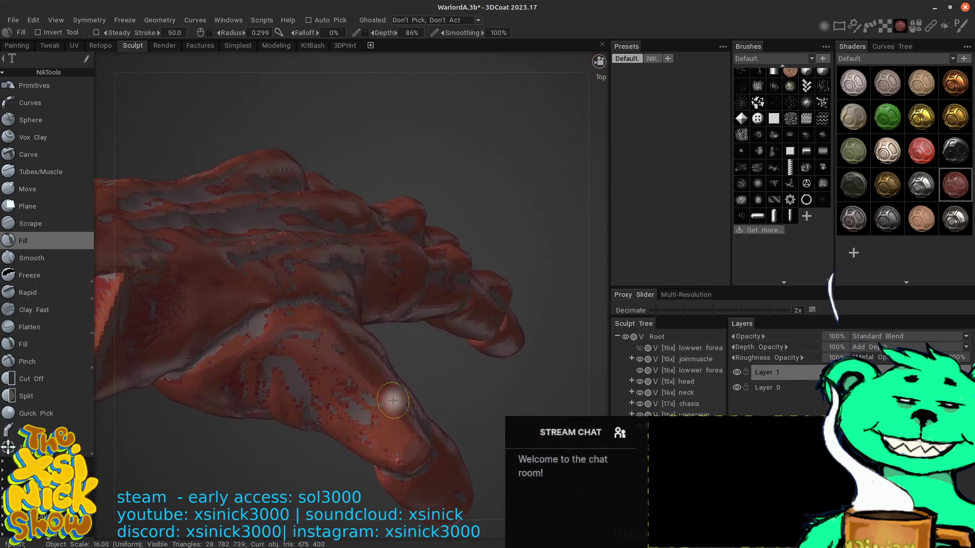
left_click_drag(598, 194, 590, 196)
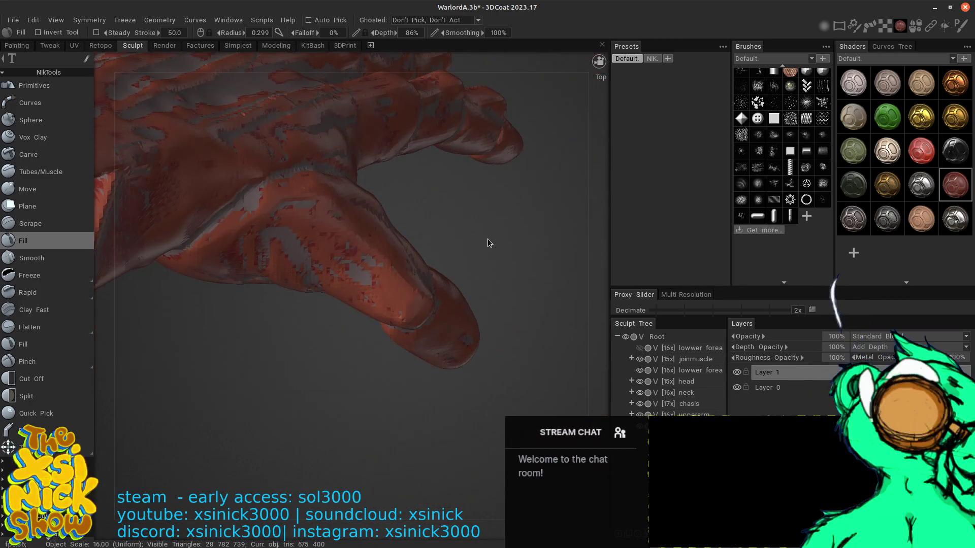
left_click_drag(487, 240, 501, 280)
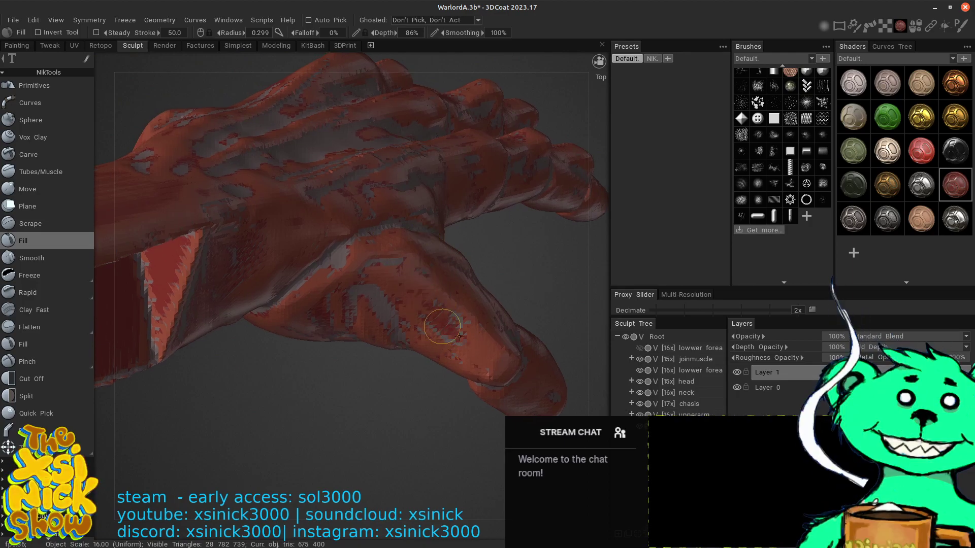
mouse_move(442, 327)
left_mouse_down("shift")
mouse_move(434, 310)
mouse_move(423, 320)
left_mouse_up("shift")
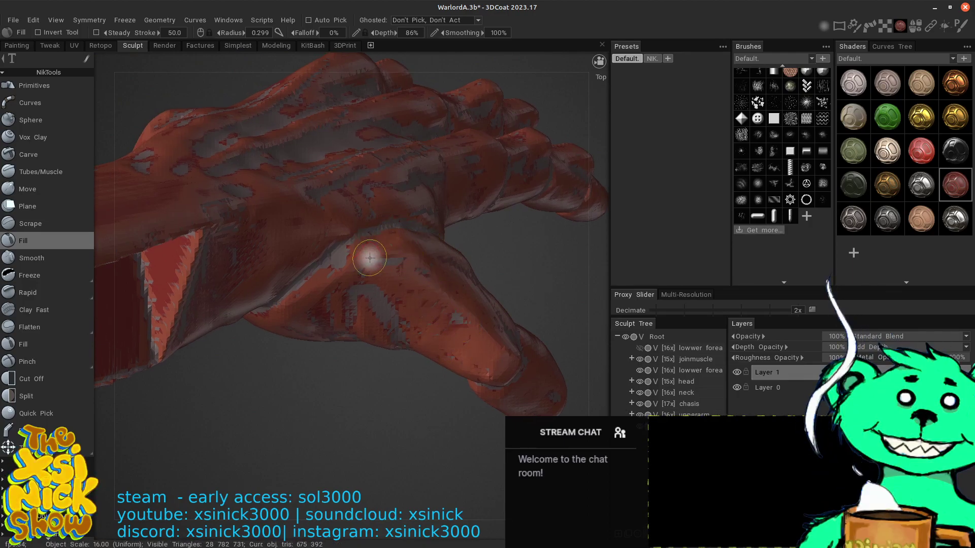
- Blend the back of the hand into the thumb base with the Flatten brush and smooth the crease between them
middle_click_drag(398, 198, 446, 289)
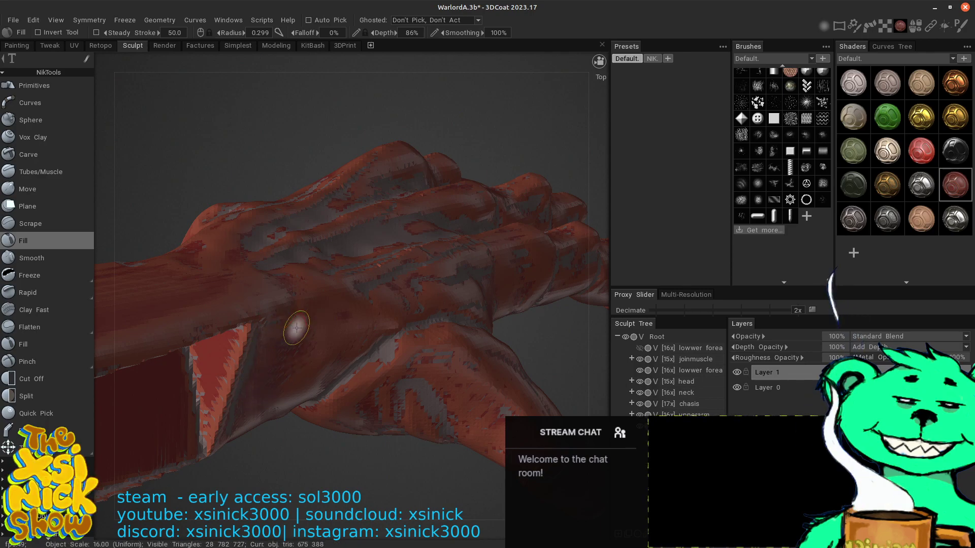
middle_click_drag(612, 254, 606, 233)
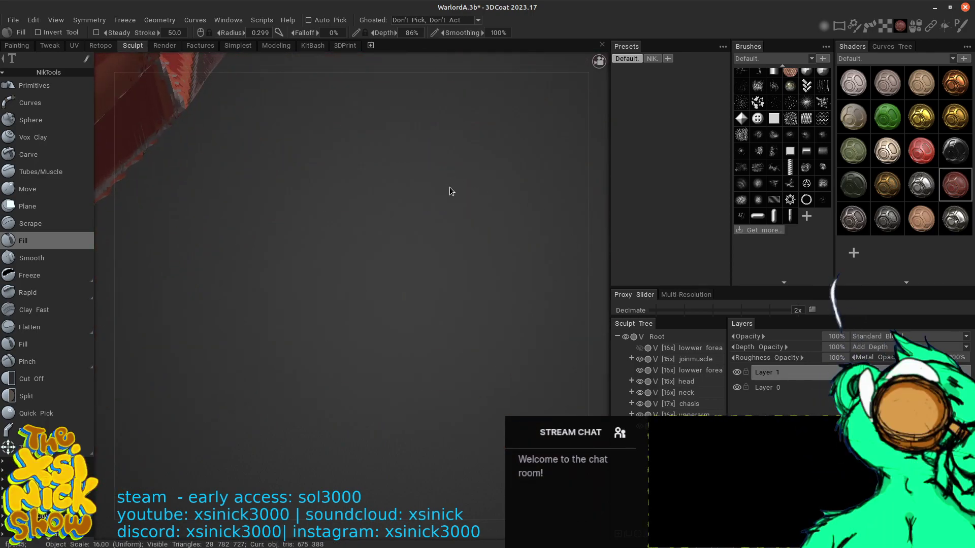
middle_click_drag(450, 190, 507, 353)
mouse_move(466, 266)
middle_mouse_down()
mouse_move(445, 335)
mouse_move(483, 462)
middle_mouse_up()
middle_click_drag(444, 293, 461, 410)
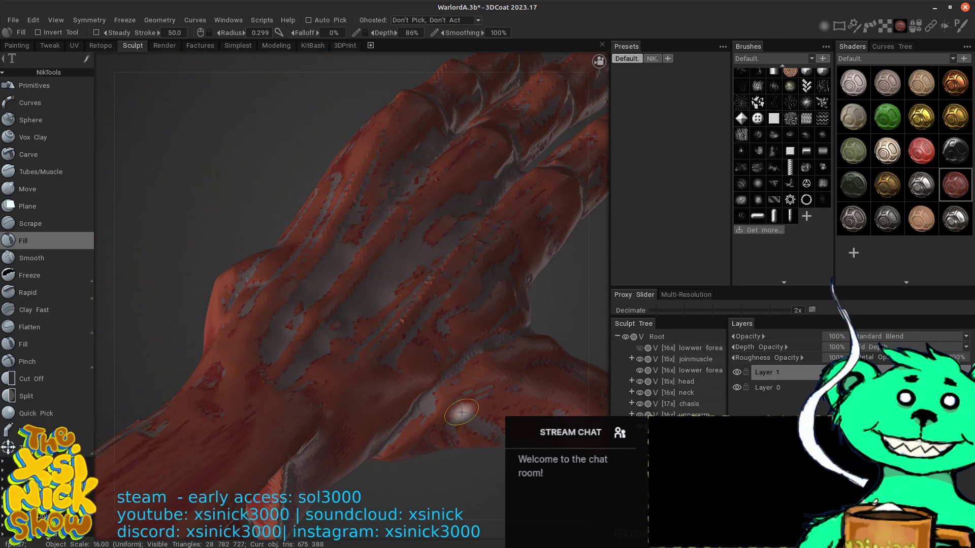
middle_click_drag(506, 246, 485, 208)
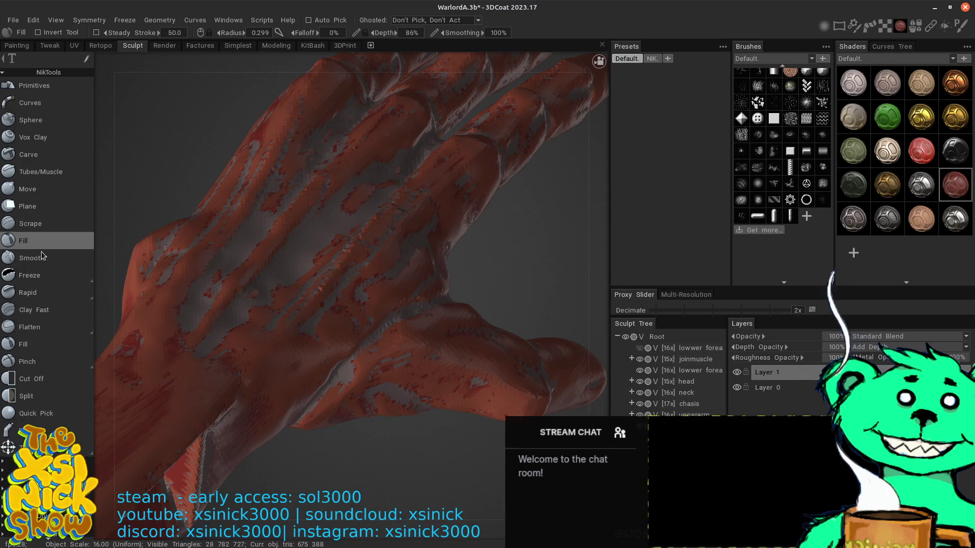
left_click(40, 328)
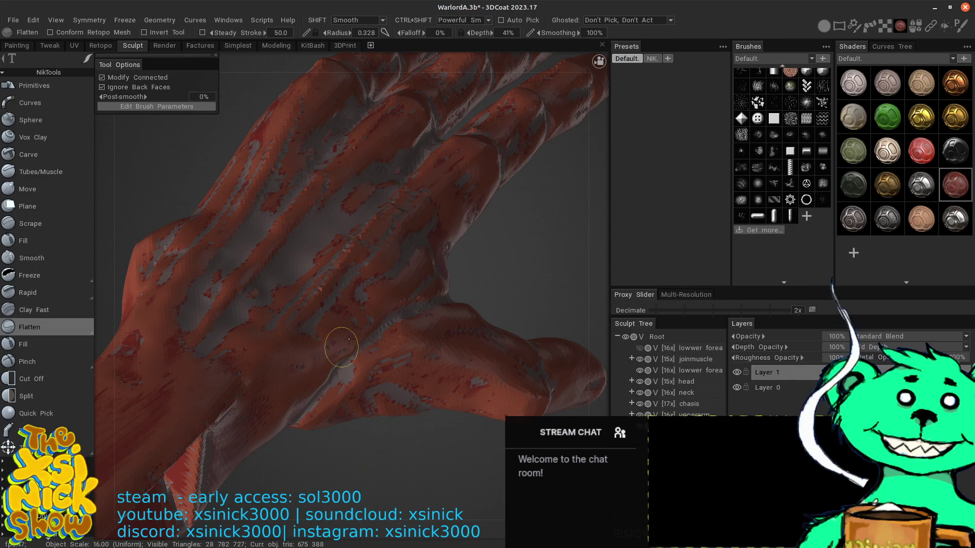
key("shift")
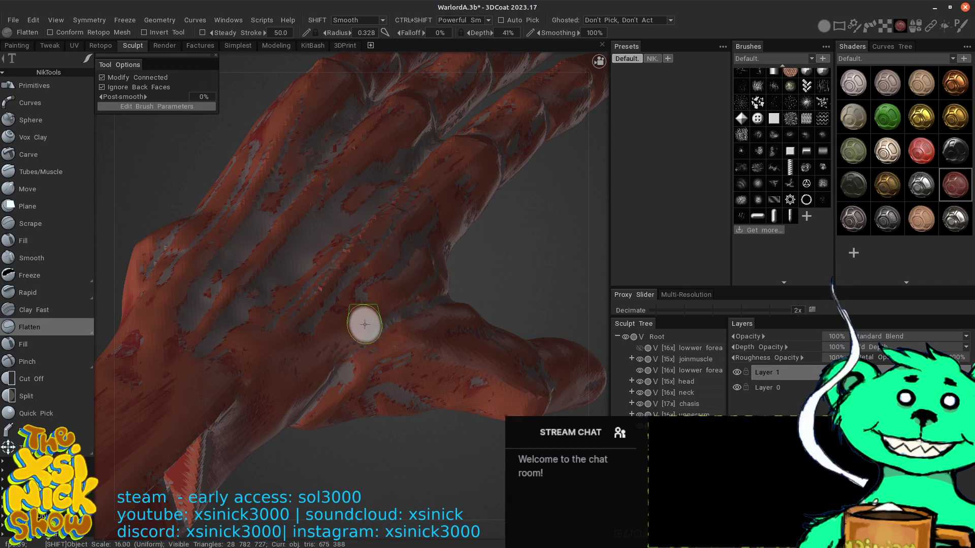
left_click_drag(364, 324, 344, 343, "shift")
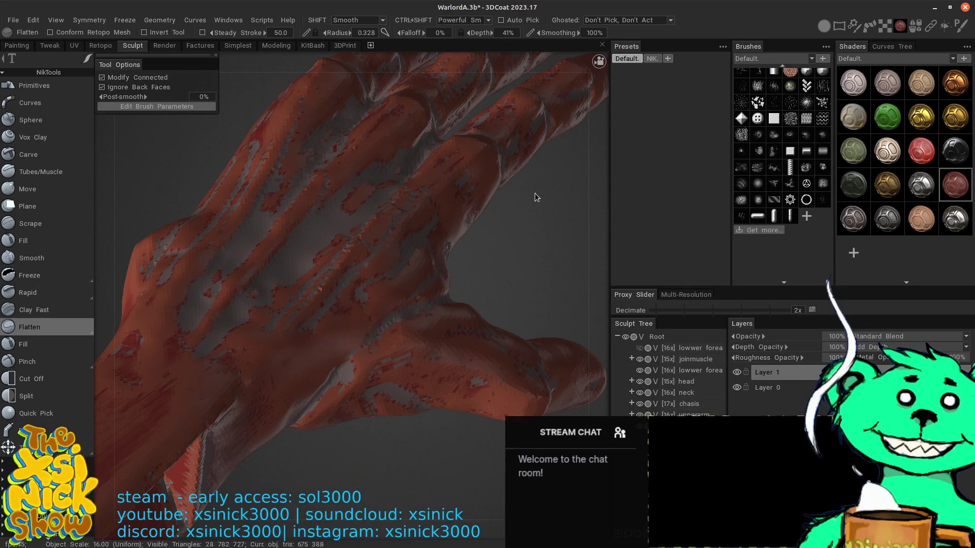
- Flatten the outer side of the thumb's base segment just behind the thumb joint
mouse_move(535, 193)
left_mouse_down()
mouse_move(536, 243)
mouse_move(476, 196)
left_mouse_up()
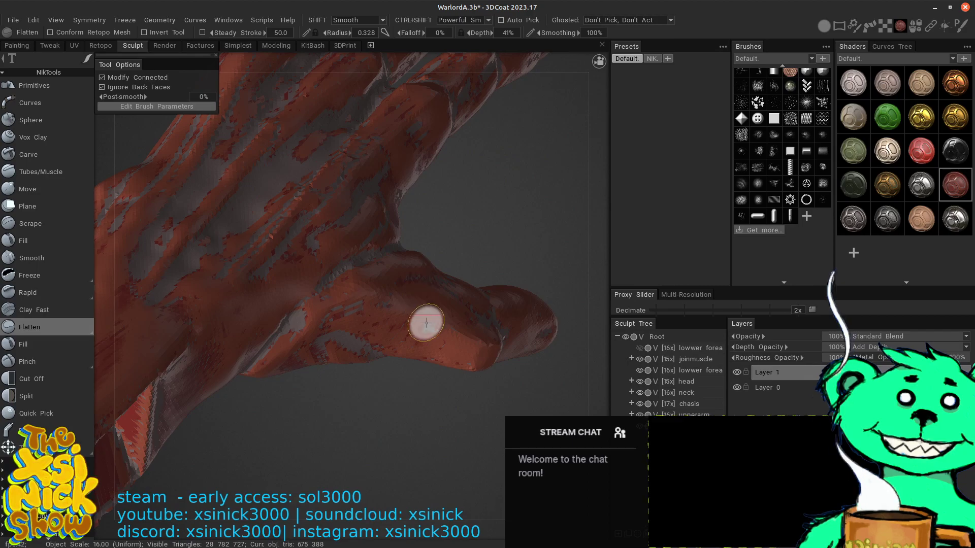
mouse_move(416, 346)
left_mouse_down()
mouse_move(405, 347)
mouse_move(406, 333)
left_mouse_up()
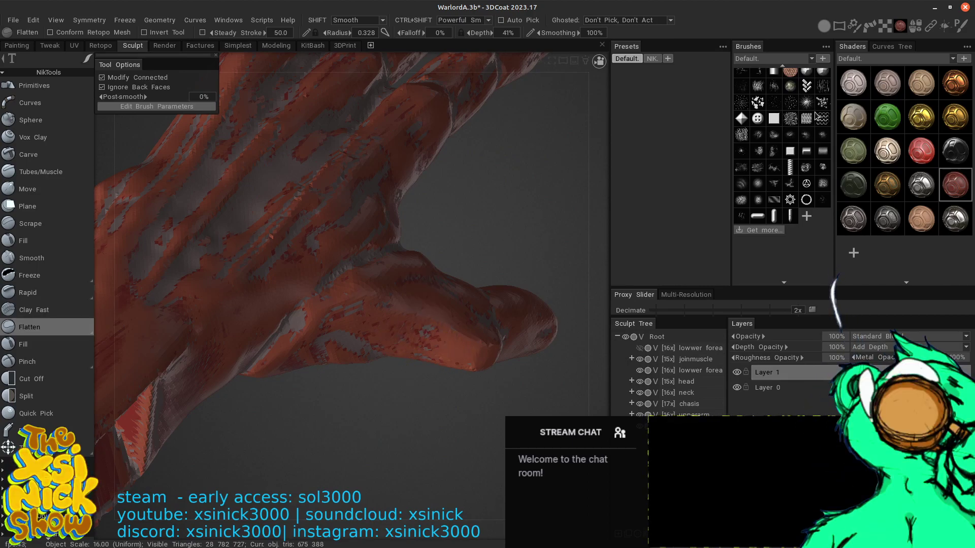
scroll(777, 82, "up", 2)
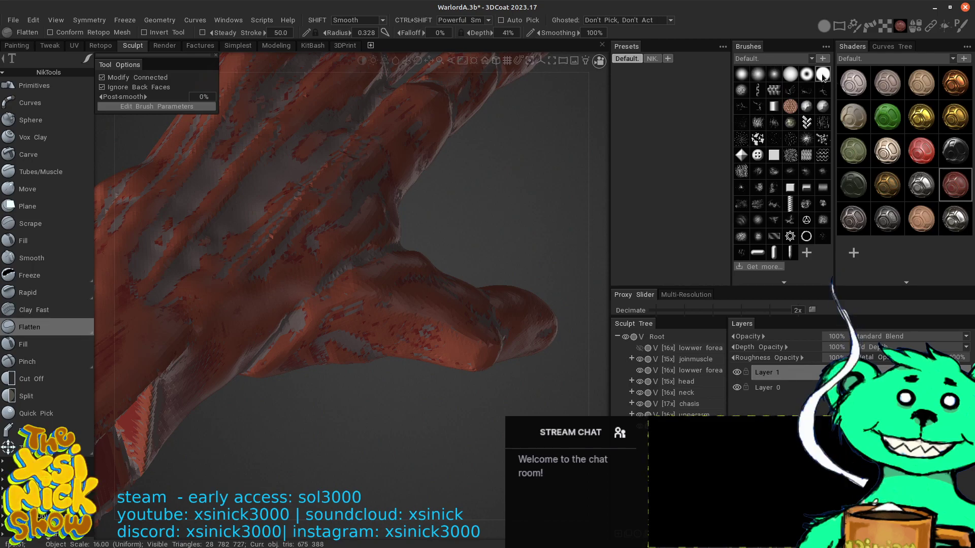
mouse_move(459, 337)
left_mouse_down()
mouse_move(433, 339)
mouse_move(446, 347)
left_mouse_up()
key("shift")
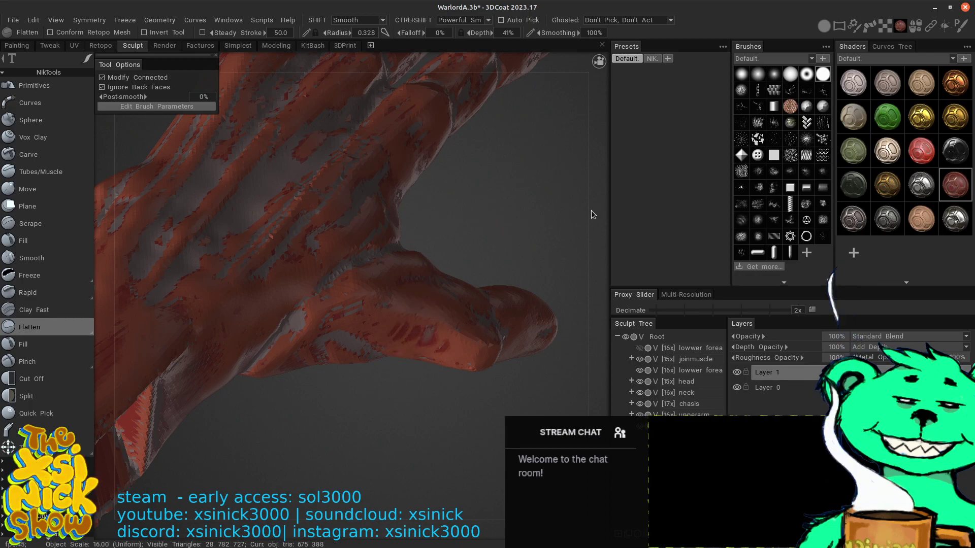
- Flatten the upper side of the thumb's base segment and smooth it where it meets the back of the hand
left_click_drag(591, 210, 613, 202)
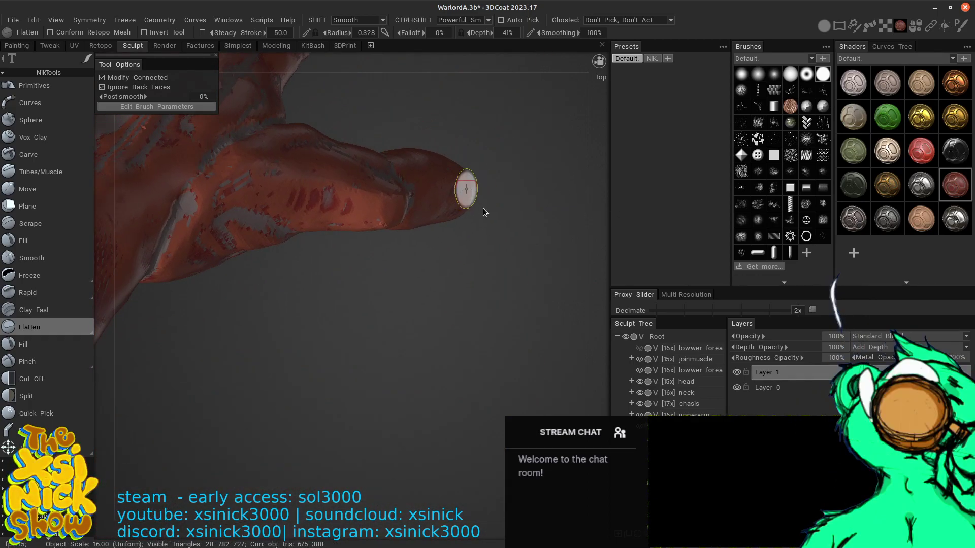
left_click_drag(483, 212, 457, 180)
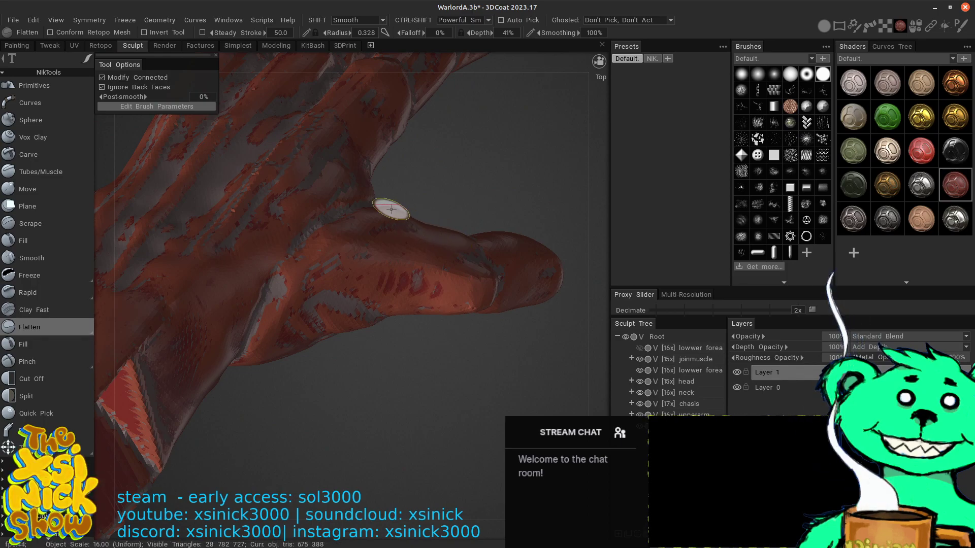
left_click_drag(611, 178, 420, 261)
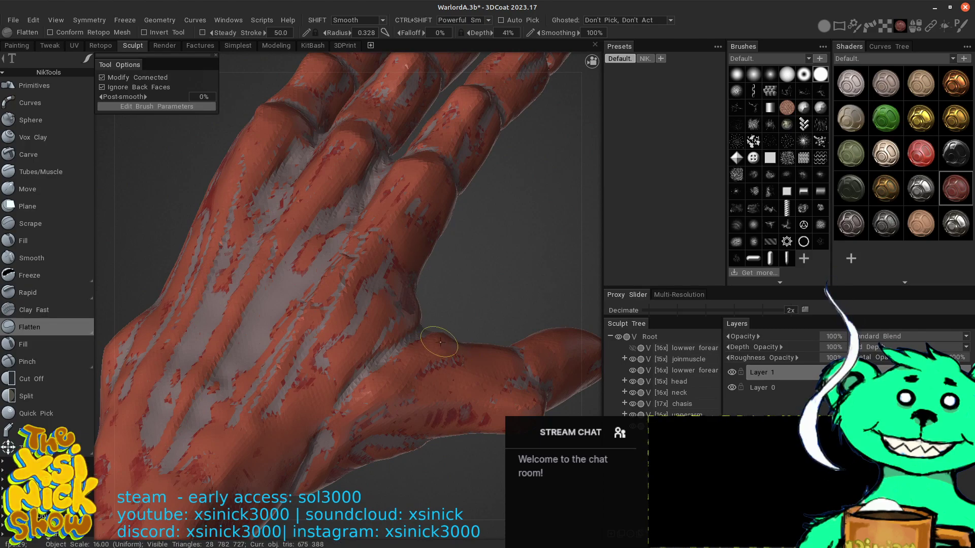
left_click_drag(447, 339, 531, 302)
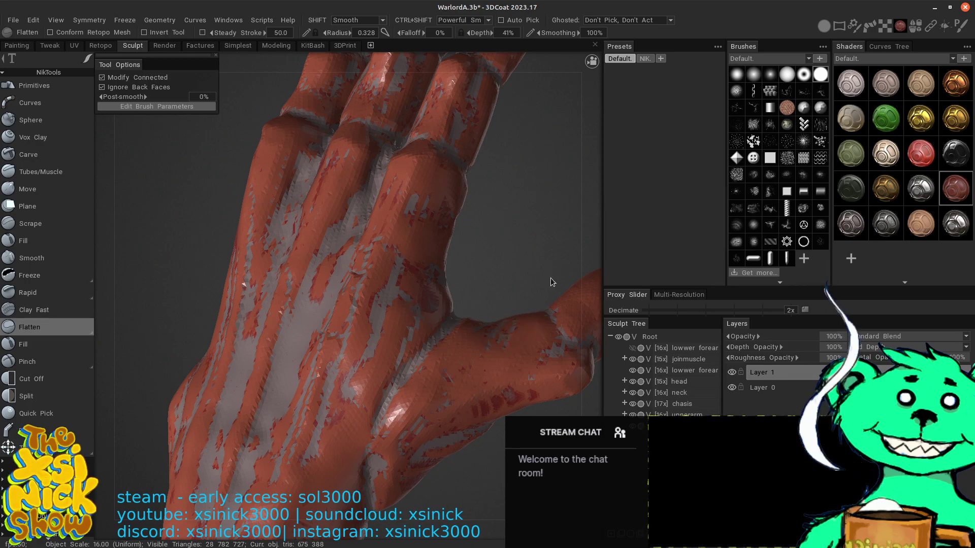
left_click_drag(540, 280, 527, 287)
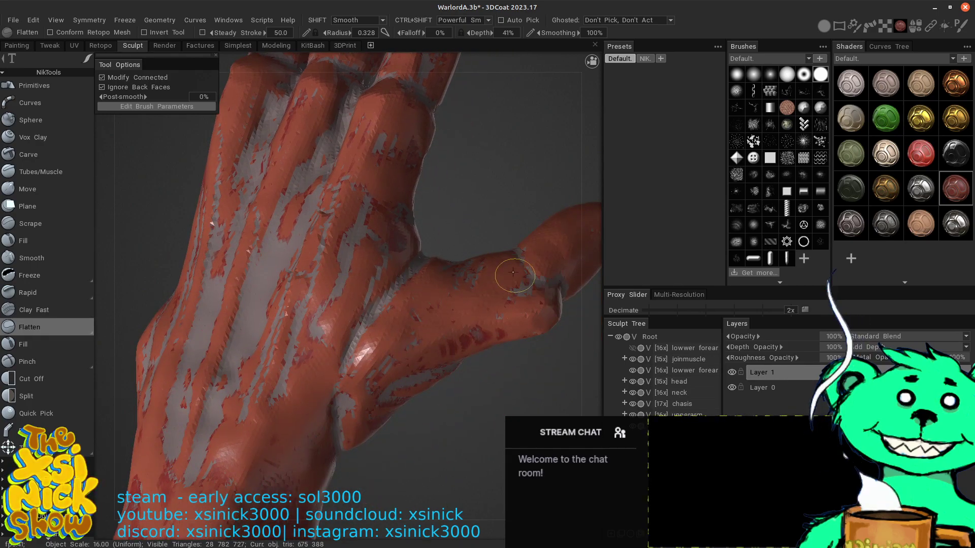
left_click_drag(472, 279, 521, 293)
mouse_move(413, 319)
left_mouse_down("shift")
mouse_move(450, 277)
mouse_move(507, 306)
mouse_move(398, 339)
left_mouse_up("shift")
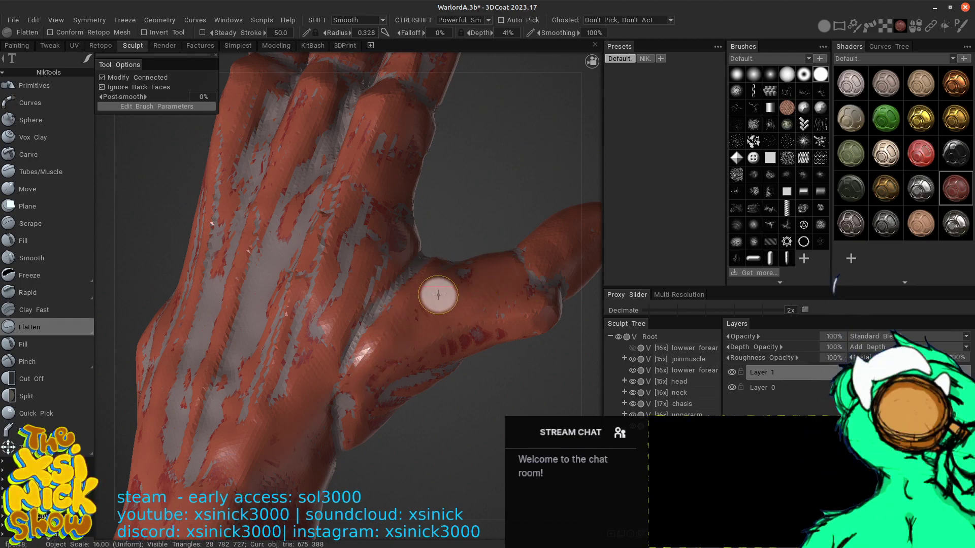
- Flatten the back of the hand below the index knuckle, alongside the thumb crease
middle_click_drag(418, 190, 420, 235)
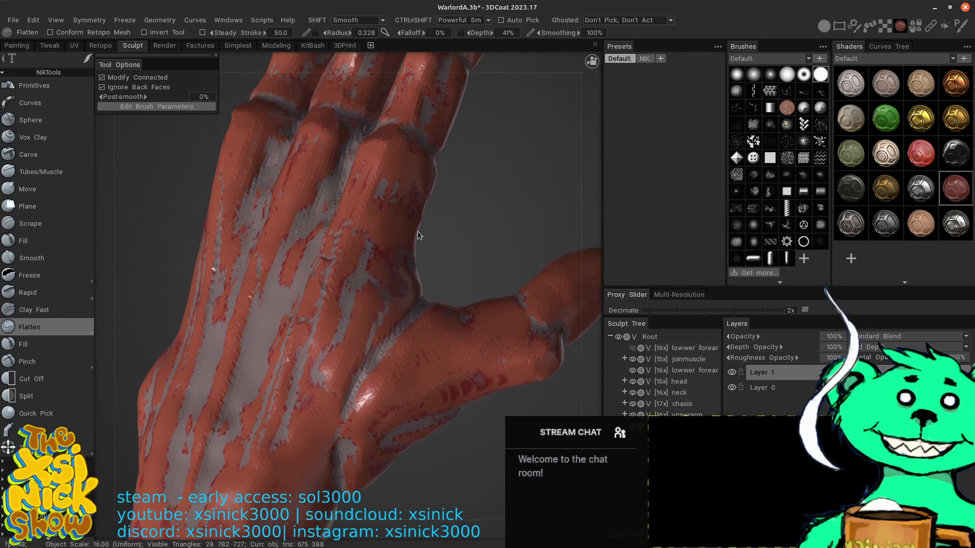
left_click_drag(372, 314, 372, 326)
left_click_drag(379, 286, 351, 331)
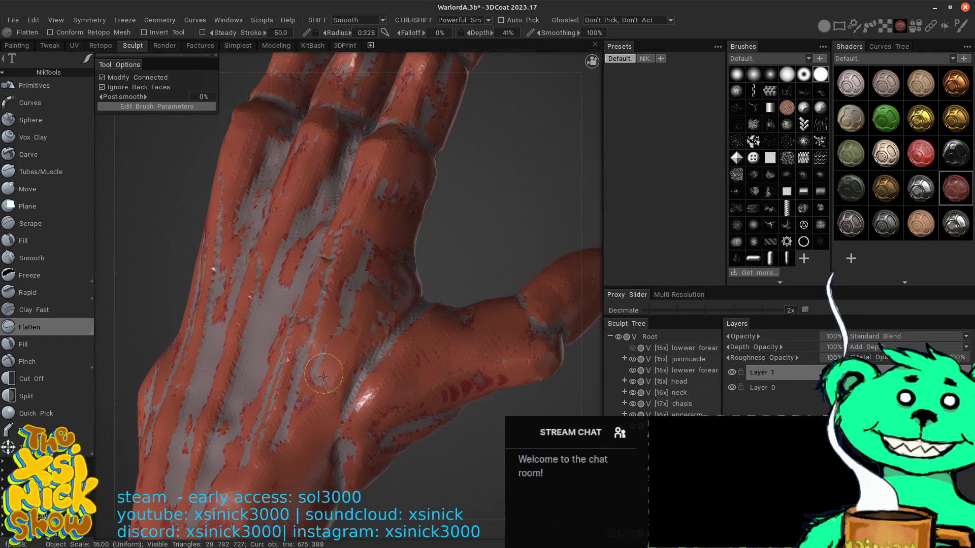
left_click_drag(366, 288, 390, 230)
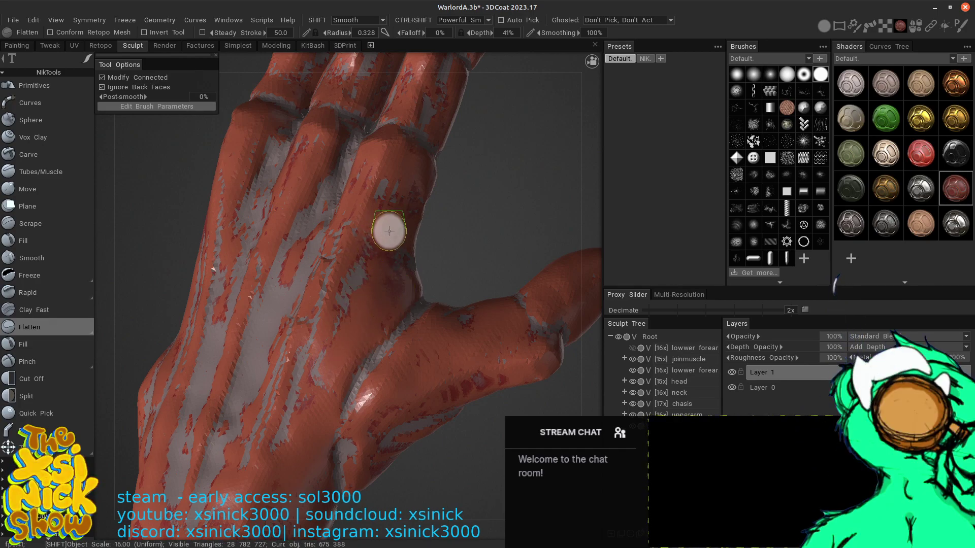
- Flatten the rough patches around the index knuckle and along the index finger up to its tip
middle_click_drag(438, 235, 424, 344)
mouse_move(390, 295)
left_mouse_down()
mouse_move(374, 296)
mouse_move(391, 304)
left_mouse_up()
middle_click_drag(438, 213, 421, 286)
left_click_drag(423, 241, 406, 293)
left_click_drag(473, 172, 458, 202)
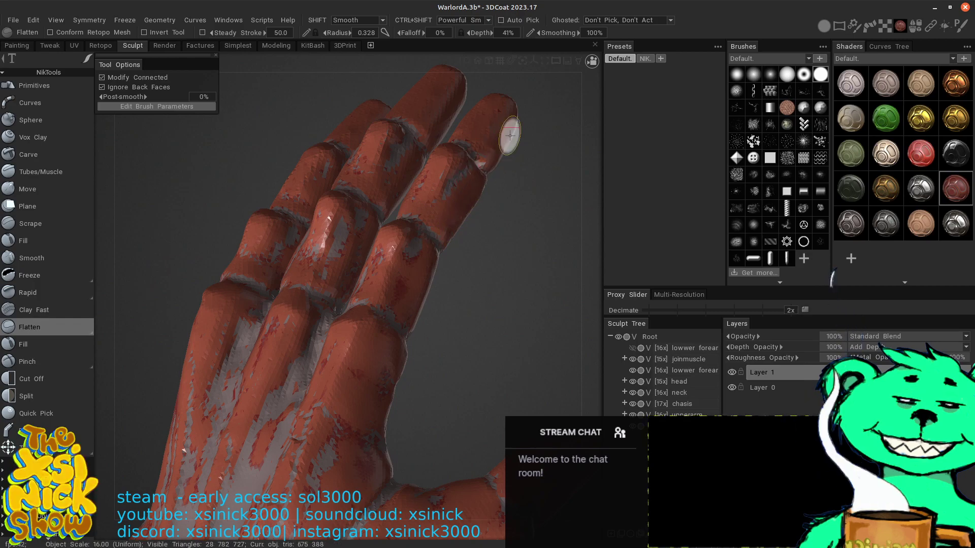
mouse_move(510, 136)
left_mouse_down()
mouse_move(498, 117)
mouse_move(503, 129)
left_mouse_up()
middle_click_drag(545, 151, 501, 127)
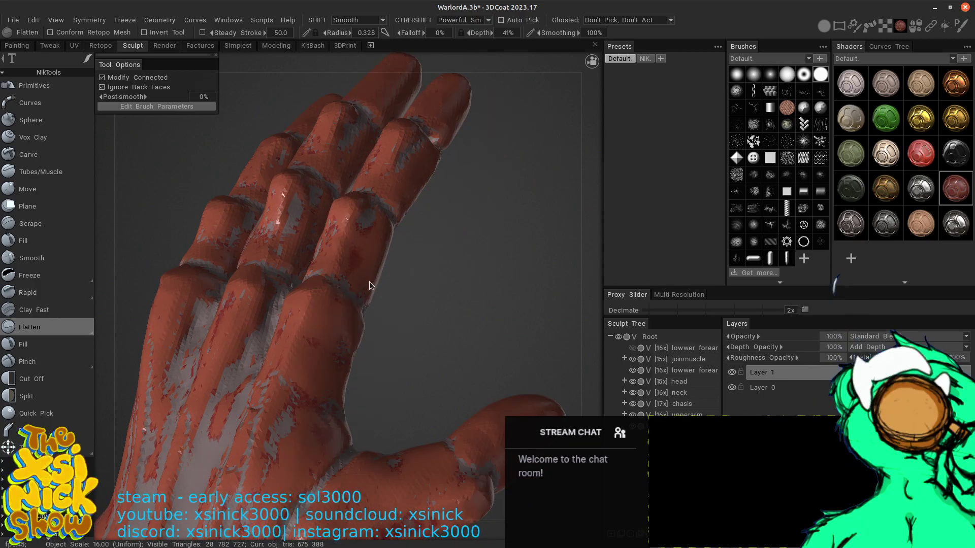
- Flatten the ridge running from the index knuckle toward the wrist and smooth its surface
mouse_move(369, 281)
middle_mouse_down()
mouse_move(457, 204)
mouse_move(472, 168)
middle_mouse_up()
mouse_move(415, 268)
left_mouse_down()
mouse_move(422, 242)
mouse_move(399, 334)
mouse_move(375, 340)
mouse_move(367, 368)
left_mouse_up()
mouse_move(426, 244)
left_mouse_down("shift")
mouse_move(375, 361)
mouse_move(401, 300)
left_mouse_up("shift")
left_click_drag(399, 221, 388, 285, "shift")
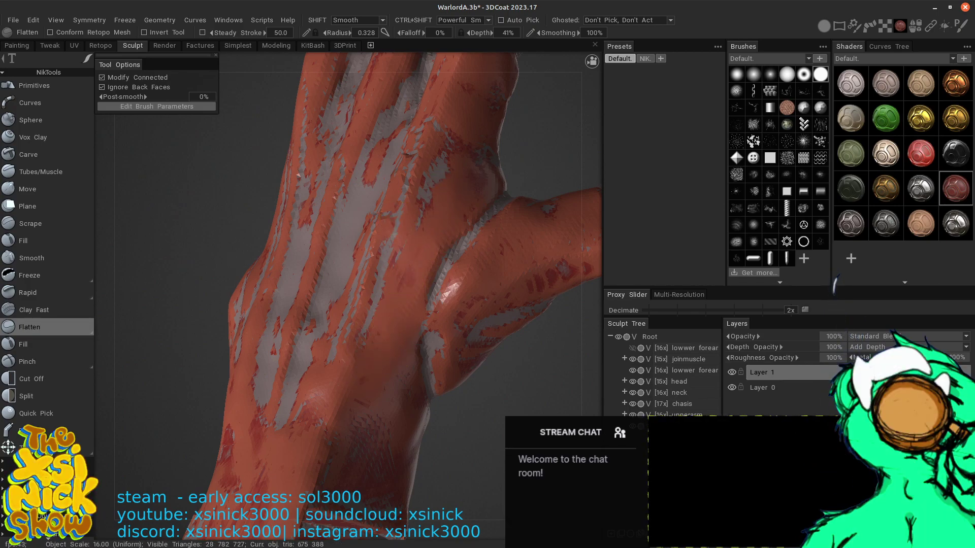
- Flatten the thumb-side edge of the wrist from the forearm gap up to the back of the hand
mouse_move(425, 311)
middle_mouse_down("alt")
mouse_move(413, 299)
mouse_move(477, 92)
middle_mouse_up("alt")
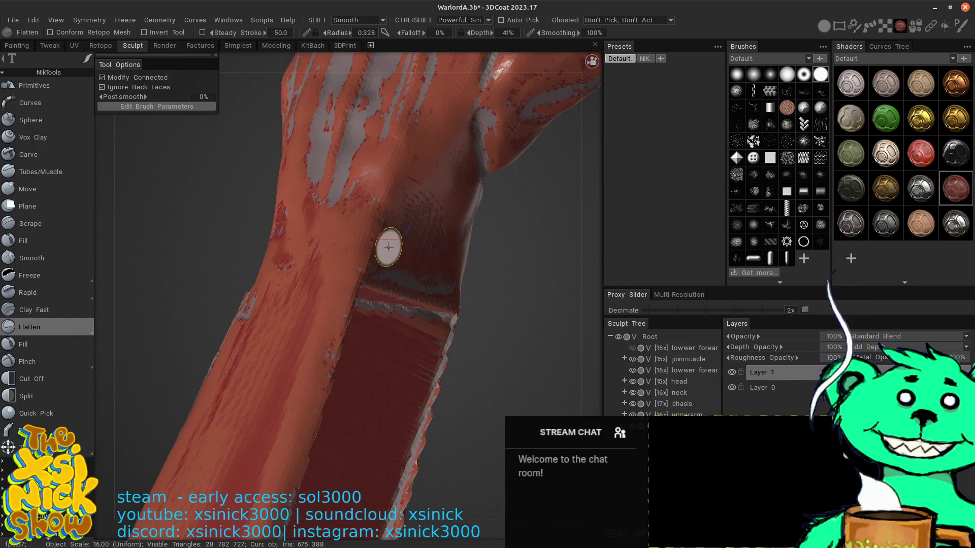
left_click_drag(357, 281, 385, 221)
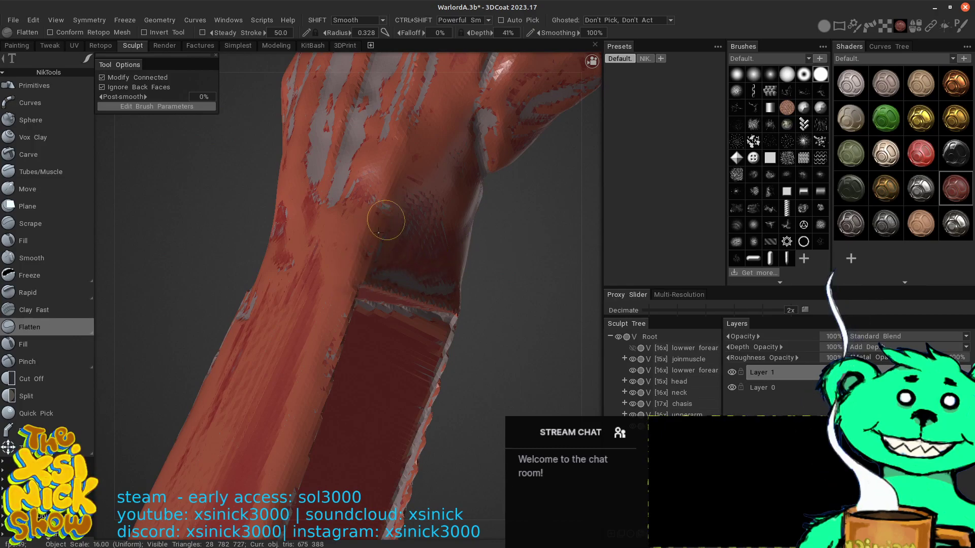
left_click_drag(365, 262, 392, 175)
middle_click_drag(353, 254, 369, 212, "alt")
left_click_drag(369, 212, 387, 161)
- Examine the hand, wrist and whole forearm from several angles and distances to judge the overall shape
middle_click_drag(406, 231, 378, 376, "alt")
middle_click_drag(581, 286, 406, 244, "alt")
middle_click_drag(609, 274, 604, 254)
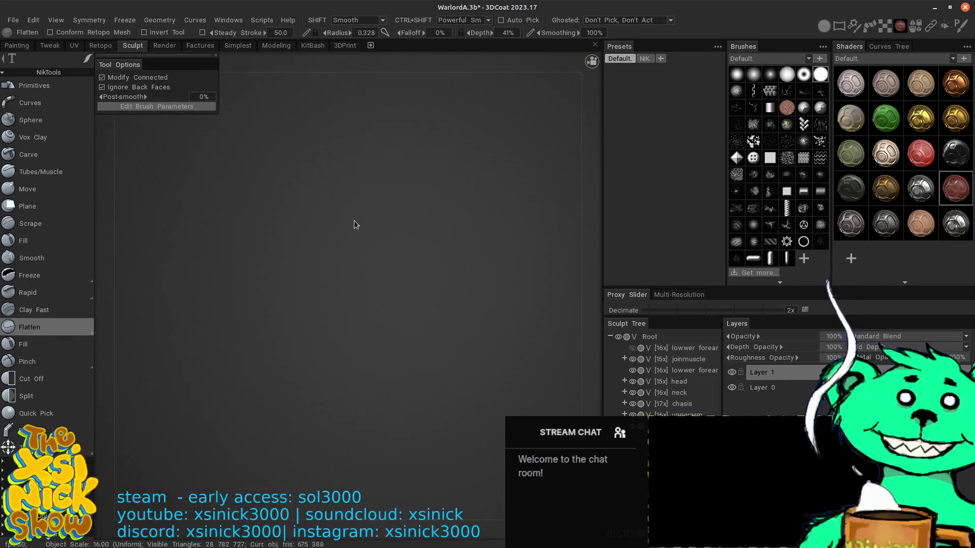
middle_click_drag(355, 224, 520, 308)
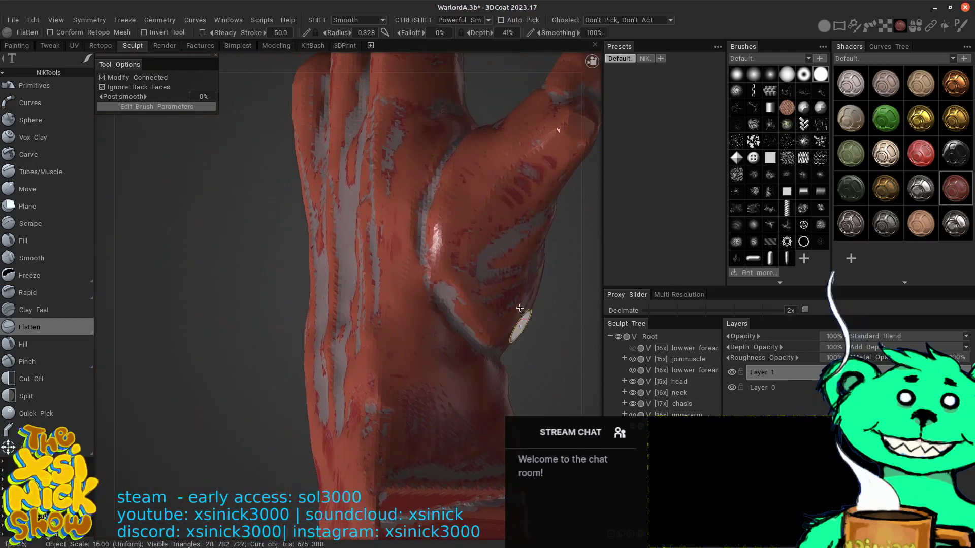
middle_click_drag(586, 251, 523, 266)
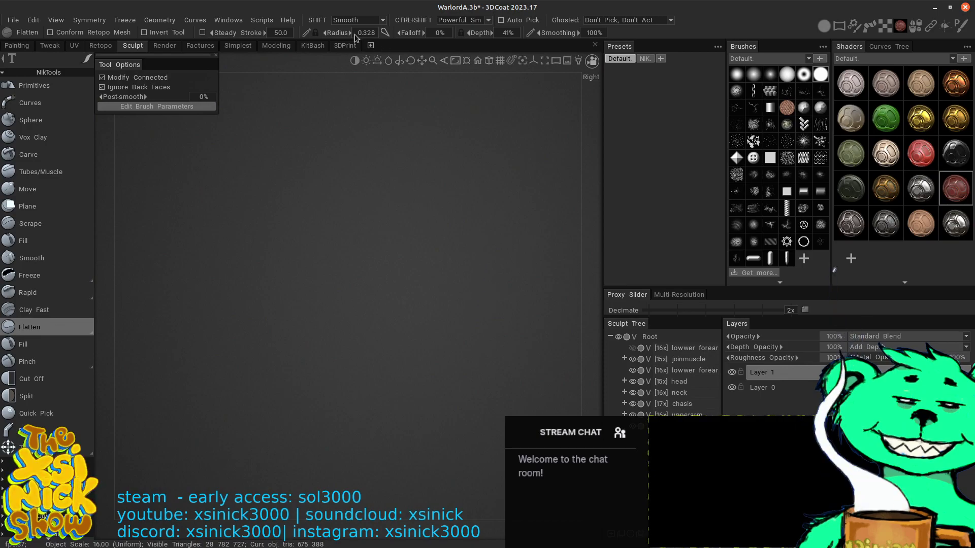
left_click(451, 62)
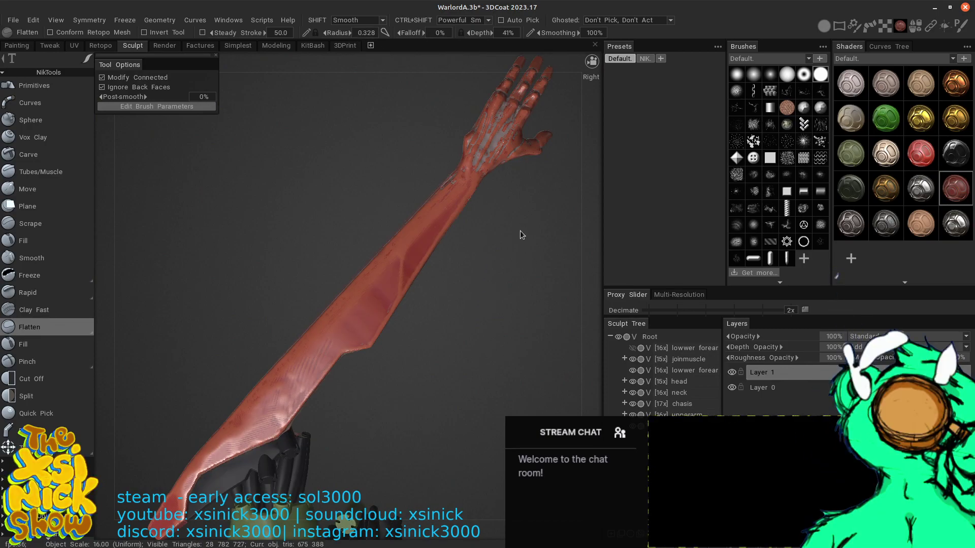
middle_click_drag(518, 233, 492, 331)
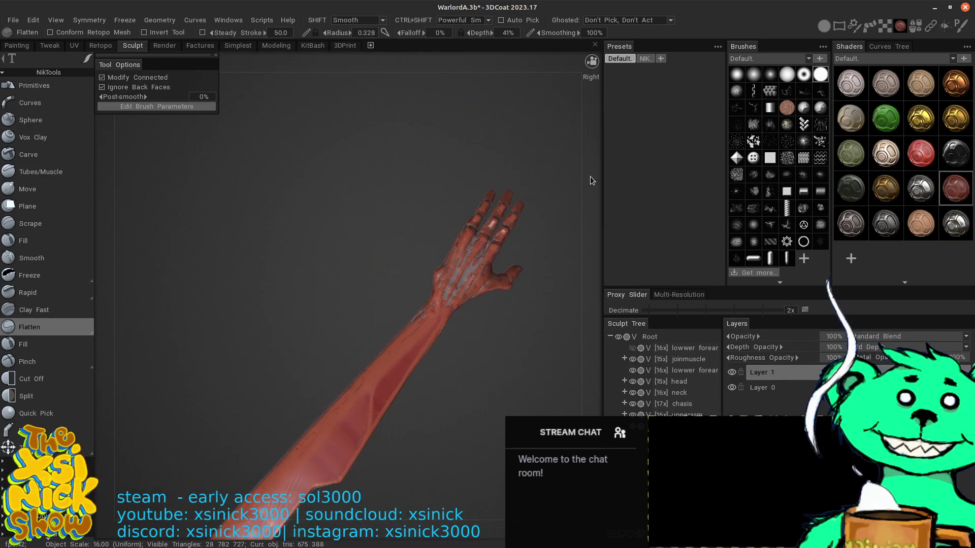
right_click_drag(590, 176, 613, 457)
middle_click_drag(546, 241, 399, 239)
middle_click_drag(509, 195, 462, 198)
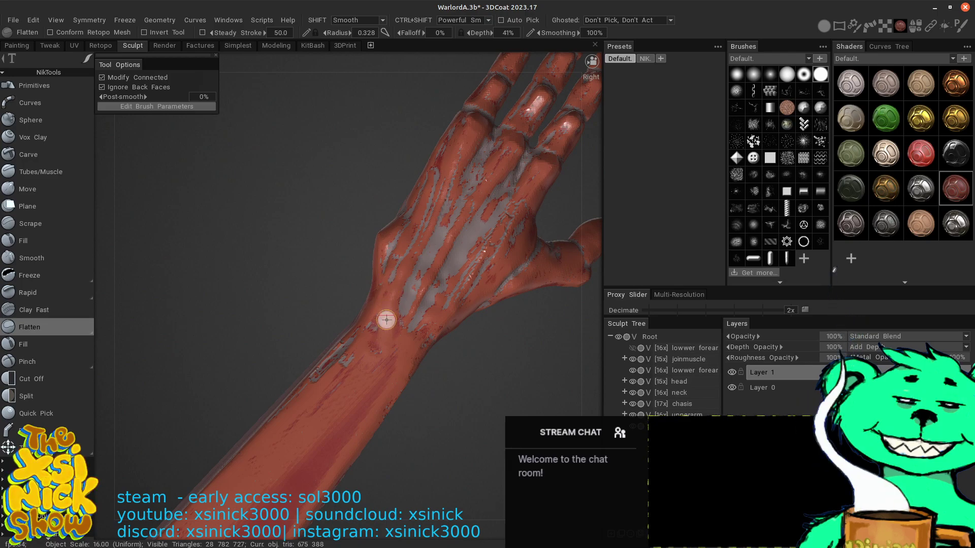
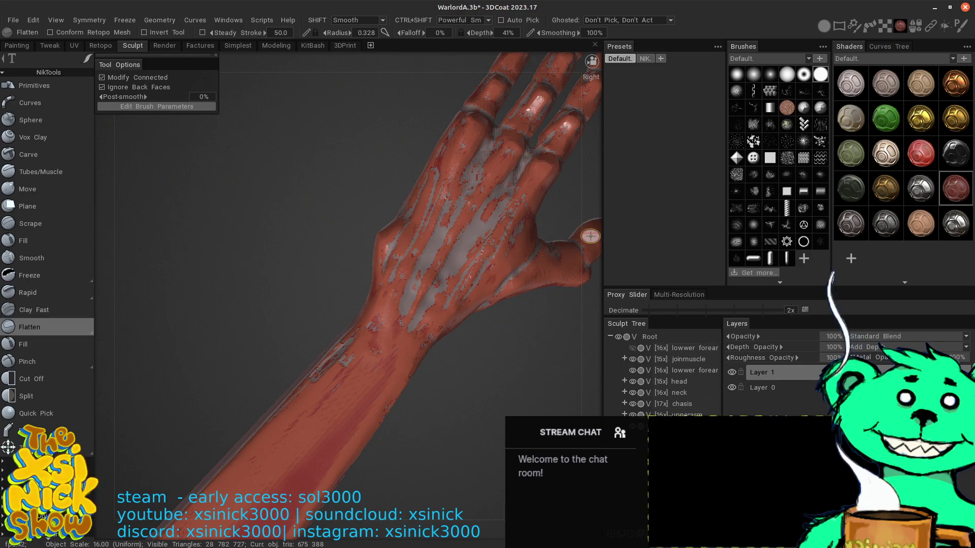
- Build up the little-finger side of the wrist below the hand with Vox Clay strokes
mouse_move(587, 335)
left_mouse_down()
mouse_move(625, 330)
mouse_move(600, 321)
mouse_move(608, 332)
mouse_move(586, 352)
mouse_move(602, 358)
mouse_move(543, 356)
left_mouse_up()
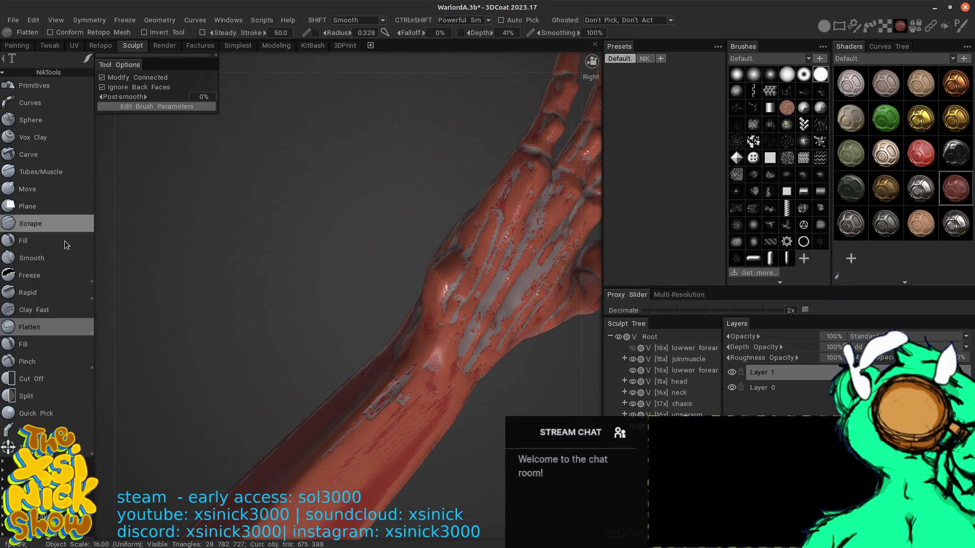
left_click(31, 137)
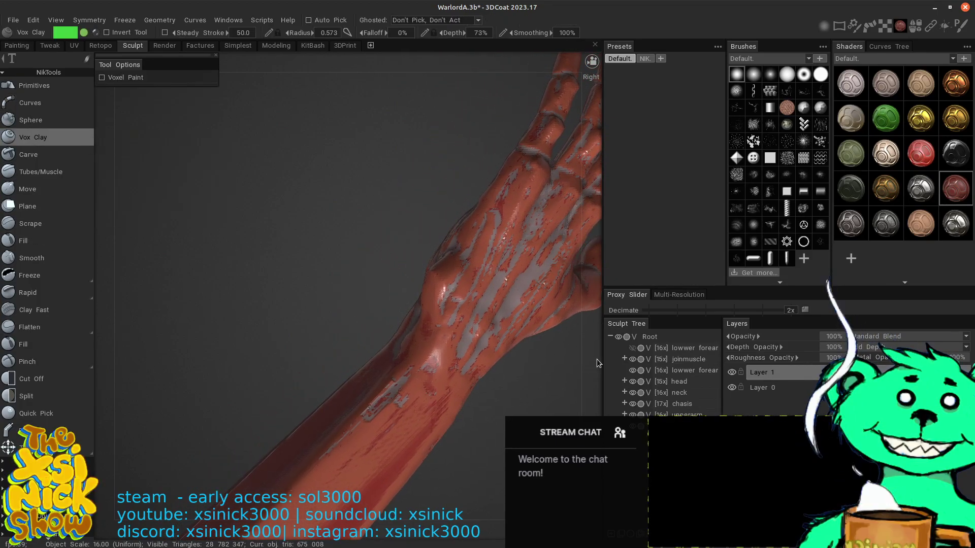
left_click_drag(596, 359, 503, 350)
left_click_drag(398, 301, 383, 363)
left_click_drag(393, 325, 378, 379)
mouse_move(394, 300)
left_mouse_down()
mouse_move(360, 410)
mouse_move(394, 305)
mouse_move(374, 385)
mouse_move(409, 300)
mouse_move(380, 385)
mouse_move(405, 321)
left_mouse_up()
- Extend the Vox Clay buildup along the outer edge of the wrist toward the forearm
left_click_drag(586, 269, 501, 306)
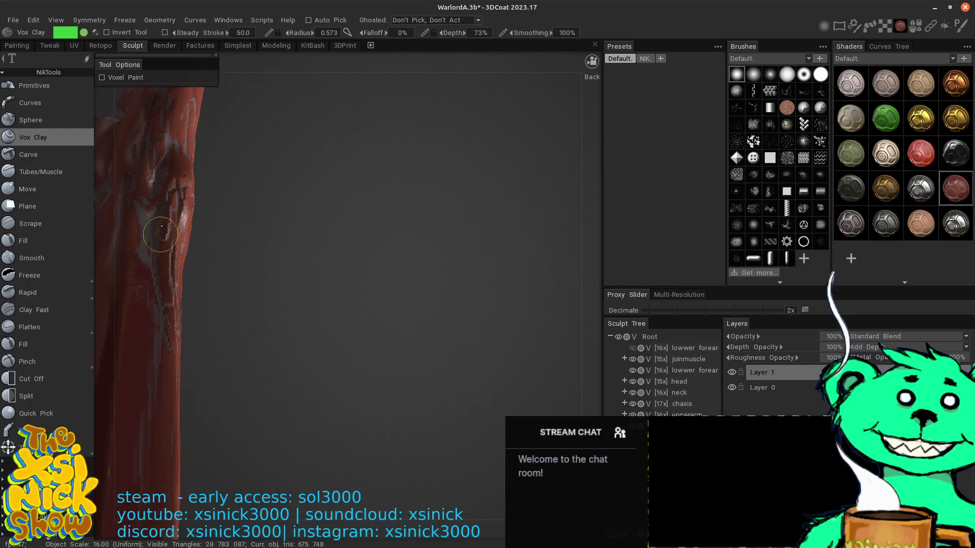
left_click_drag(161, 226, 169, 192)
mouse_move(160, 226)
left_mouse_down()
mouse_move(150, 265)
mouse_move(162, 345)
mouse_move(155, 394)
mouse_move(169, 204)
mouse_move(154, 286)
mouse_move(165, 339)
mouse_move(169, 221)
mouse_move(157, 323)
left_mouse_up()
- Add a short Vox Clay stroke to the bony bump on the outer wrist, working from the palm side
left_click_drag(554, 254, 523, 245)
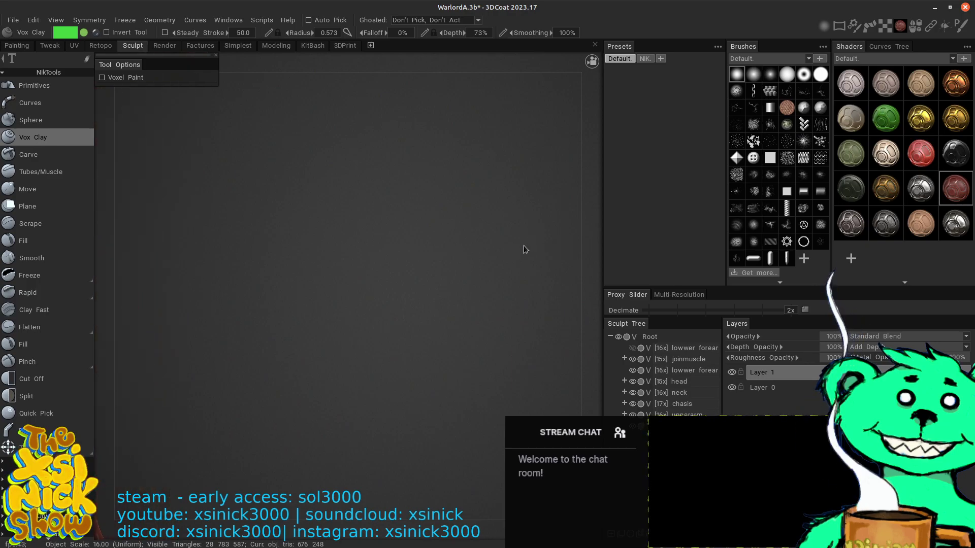
middle_click_drag(425, 275, 621, 183)
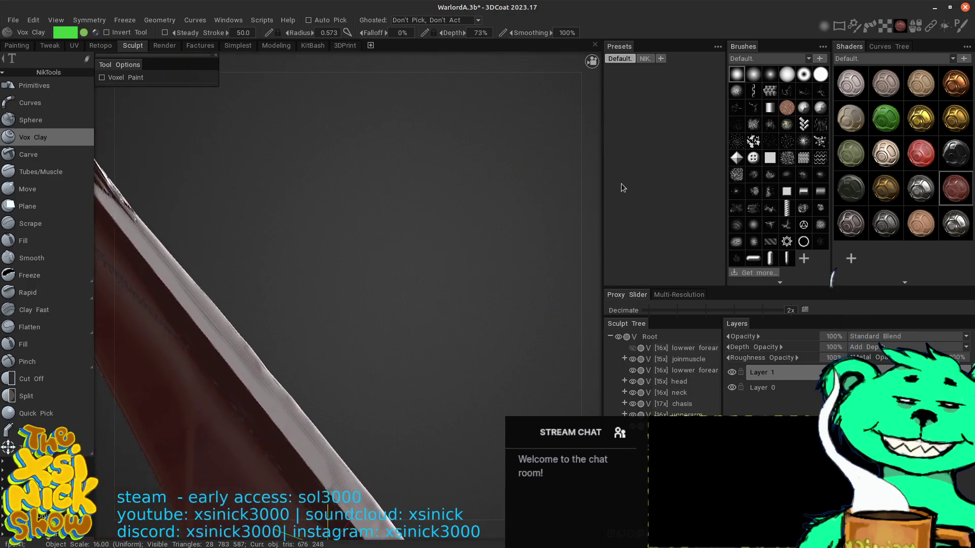
right_click_drag(621, 183, 490, 300)
middle_click_drag(490, 300, 582, 405)
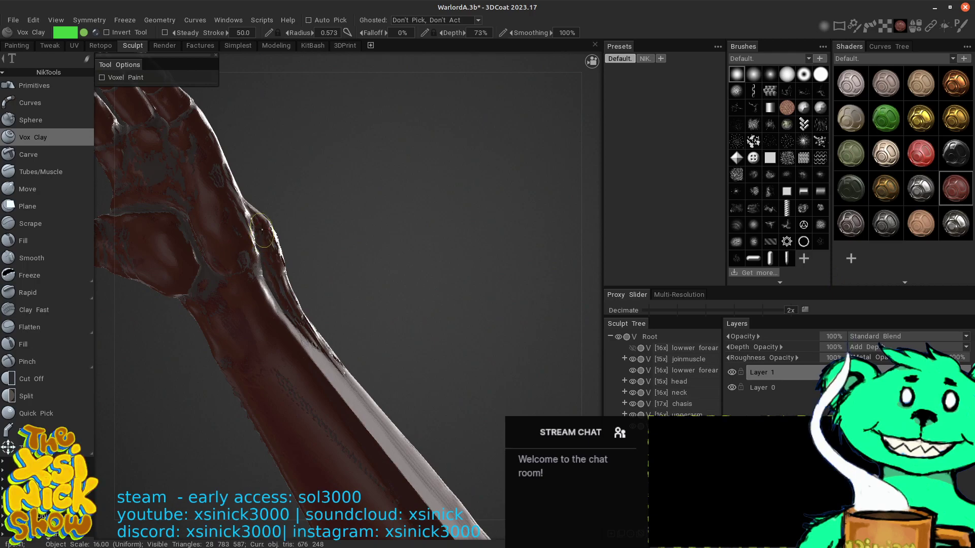
left_click_drag(262, 230, 261, 246)
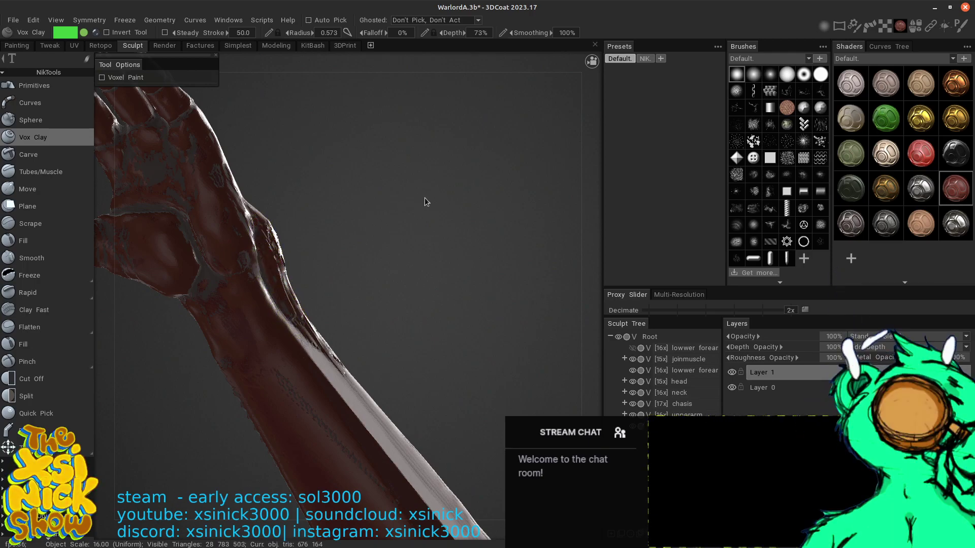
mouse_move(588, 197)
left_mouse_down()
mouse_move(536, 258)
mouse_move(575, 244)
mouse_move(593, 312)
mouse_move(592, 389)
mouse_move(414, 327)
mouse_move(300, 60)
left_mouse_up()
left_click_drag(468, 322, 489, 290)
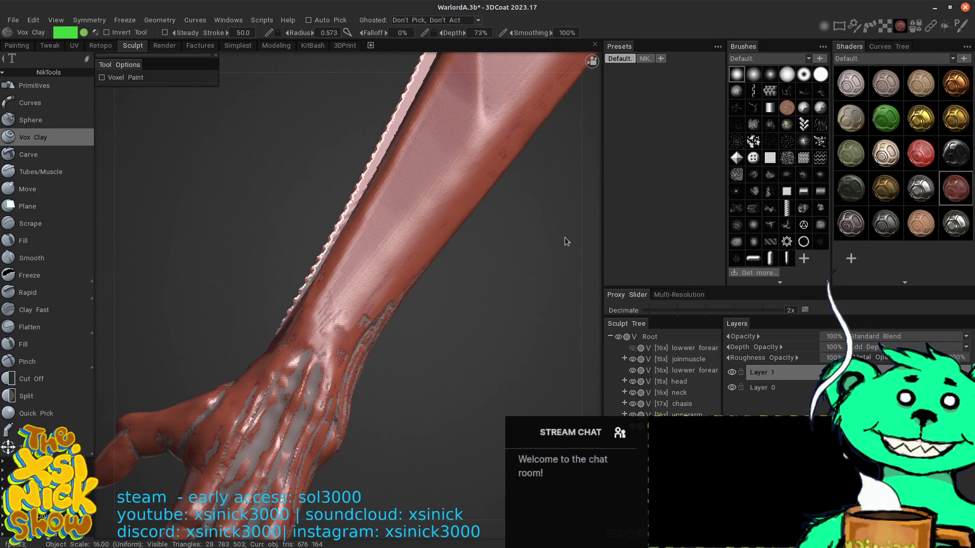
mouse_move(593, 263)
left_mouse_down()
mouse_move(520, 183)
mouse_move(592, 248)
mouse_move(586, 266)
mouse_move(604, 269)
mouse_move(592, 255)
left_mouse_up()
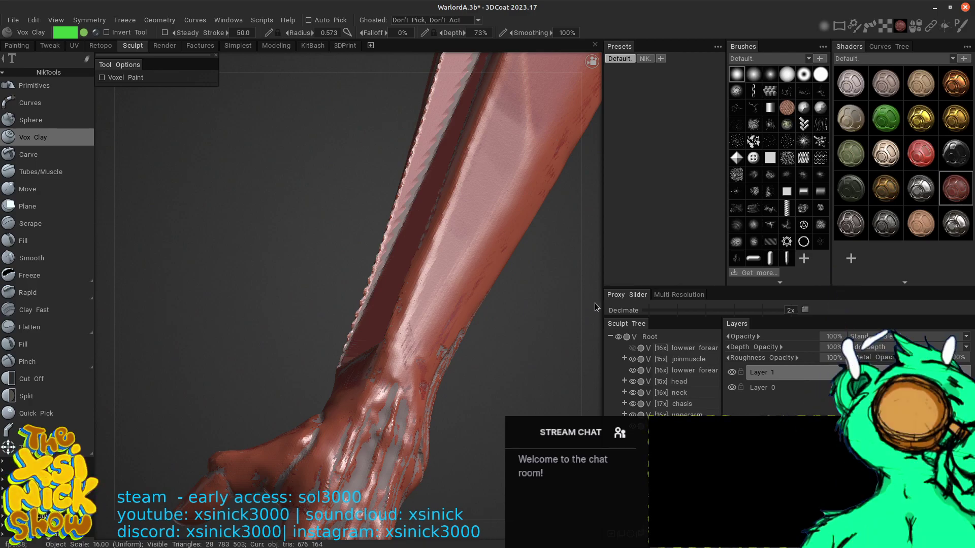
mouse_move(595, 302)
left_mouse_down()
mouse_move(611, 321)
mouse_move(553, 315)
mouse_move(489, 281)
left_mouse_up()
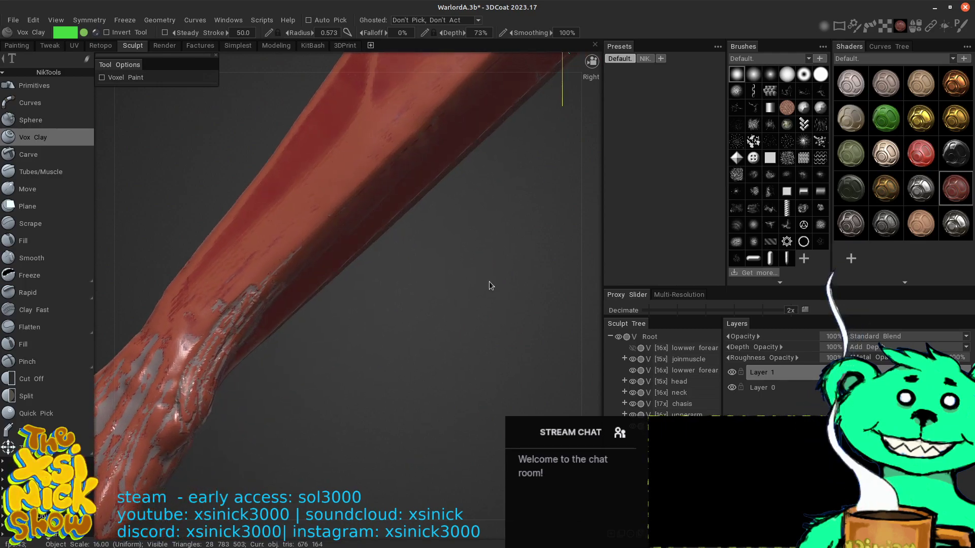
- Smooth the ridges where the forearm meets the wrist, switching from Vox Clay to the Flatten tool
mouse_move(245, 311)
left_mouse_down("shift")
mouse_move(237, 314)
mouse_move(242, 303)
mouse_move(211, 347)
mouse_move(224, 312)
left_mouse_up("shift")
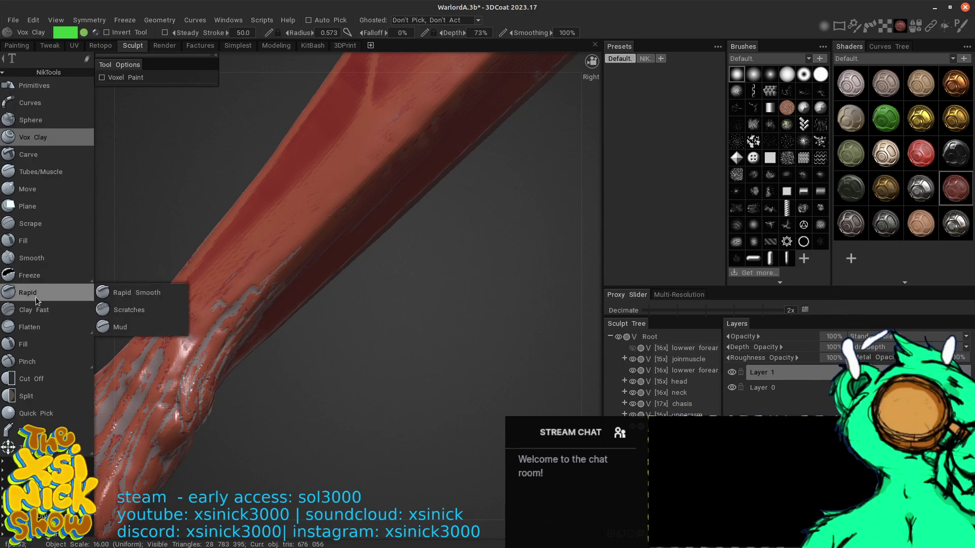
left_click(44, 328)
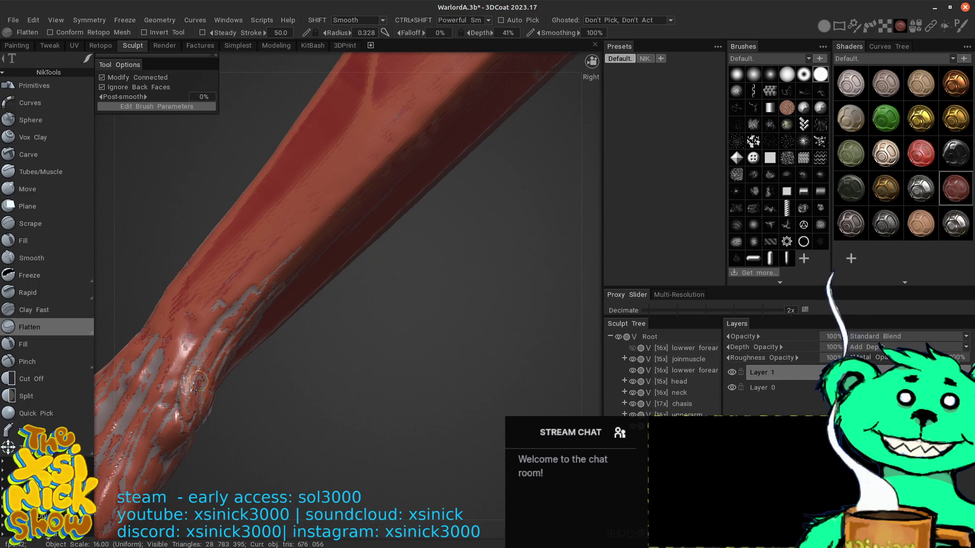
left_click_drag(234, 318, 203, 380, "shift")
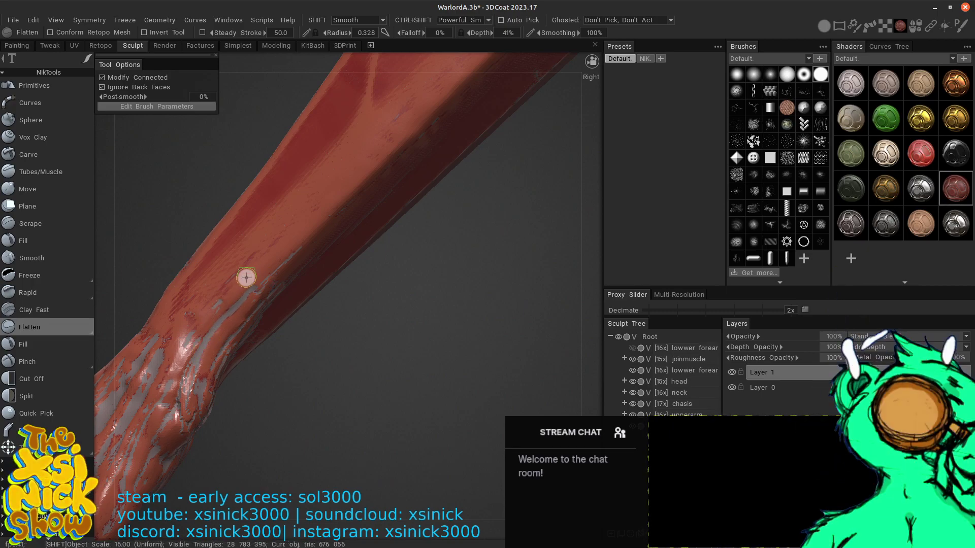
- Enlarge the Flatten brush radius to 0.444 and flatten the outer wrist bone and the ridge running up the forearm
left_click_drag(575, 315, 536, 310)
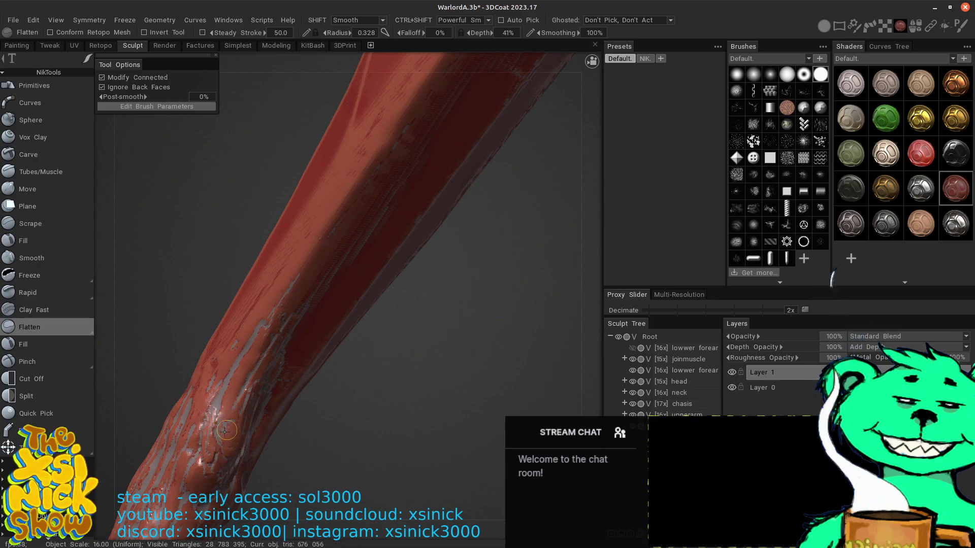
left_click_drag(322, 352, 446, 237)
left_click_drag(584, 238, 507, 255)
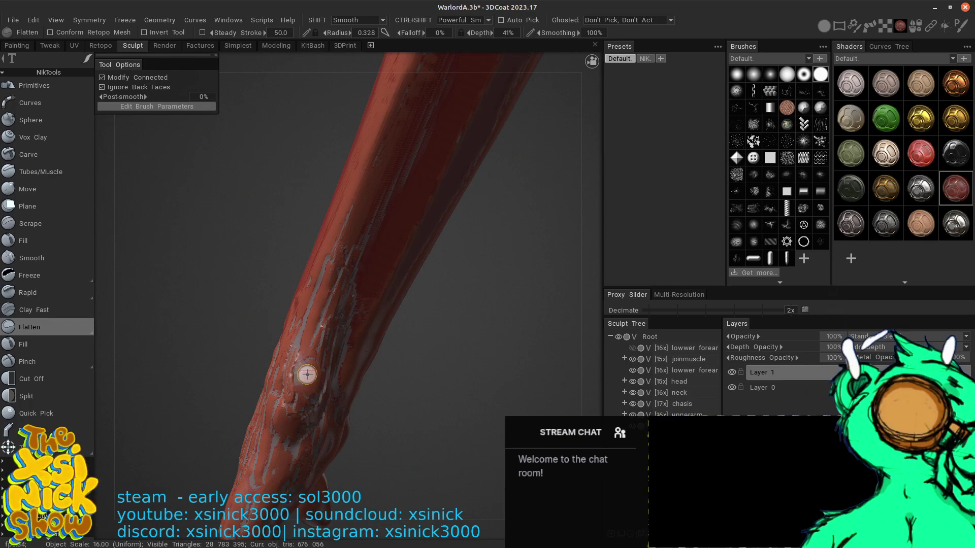
right_click_drag(316, 360, 320, 360)
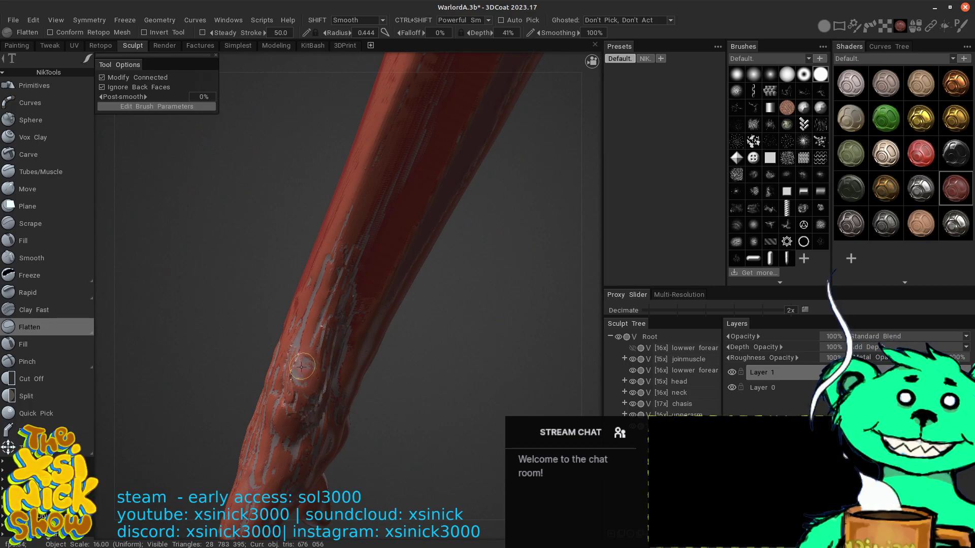
left_click_drag(306, 378, 301, 374)
mouse_move(321, 317)
left_mouse_down()
mouse_move(303, 366)
mouse_move(338, 257)
mouse_move(320, 352)
mouse_move(340, 247)
left_mouse_up()
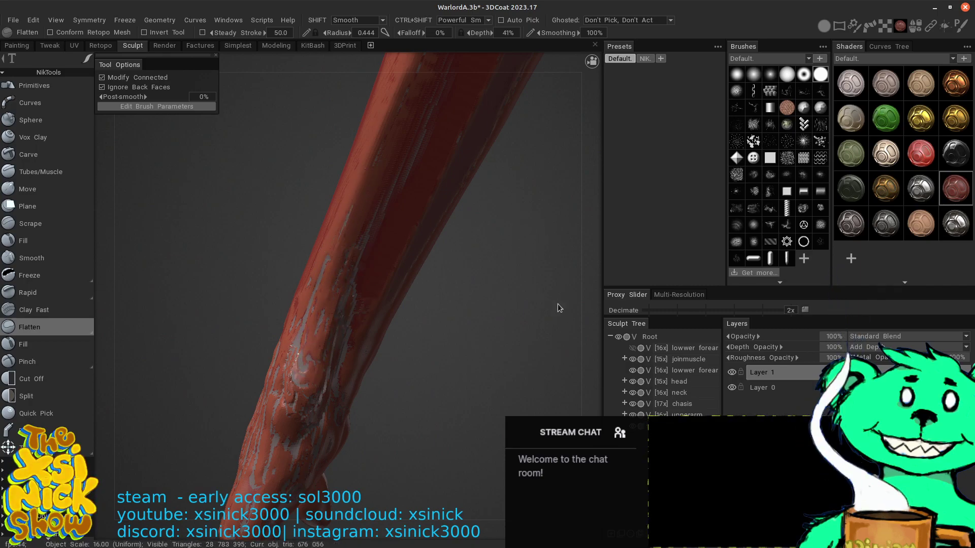
- Smooth the rough grooves around the outer wrist bone and up the adjoining forearm, working from the back view
mouse_move(558, 304)
left_mouse_down()
mouse_move(306, 328)
mouse_move(297, 240)
left_mouse_up()
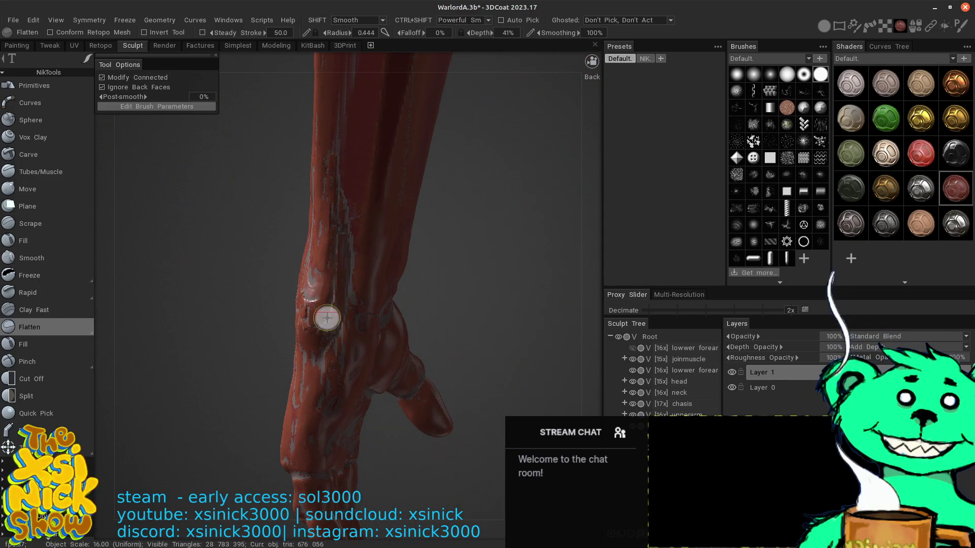
mouse_move(341, 278)
left_mouse_down("shift")
mouse_move(337, 289)
mouse_move(353, 122)
mouse_move(330, 171)
mouse_move(344, 272)
left_mouse_up("shift")
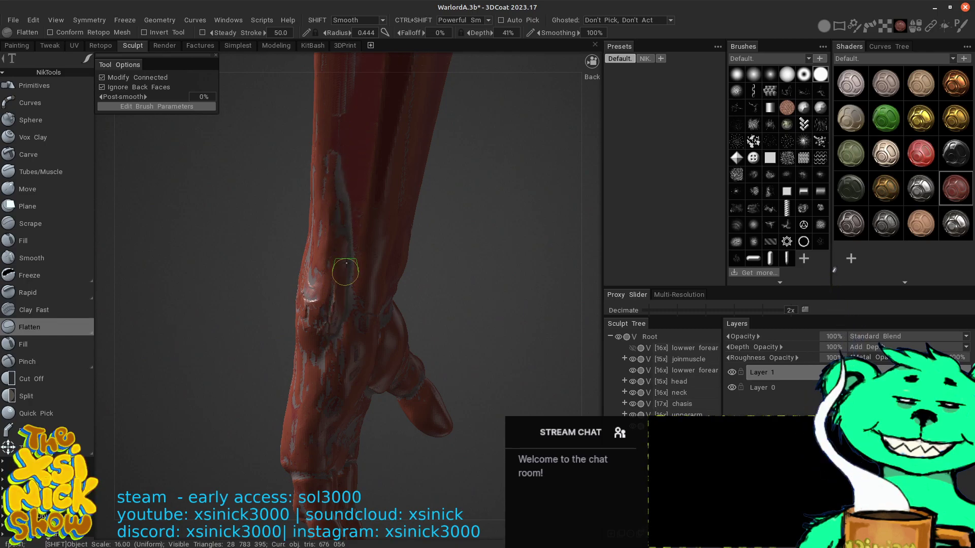
left_click_drag(332, 311, 334, 316, "shift")
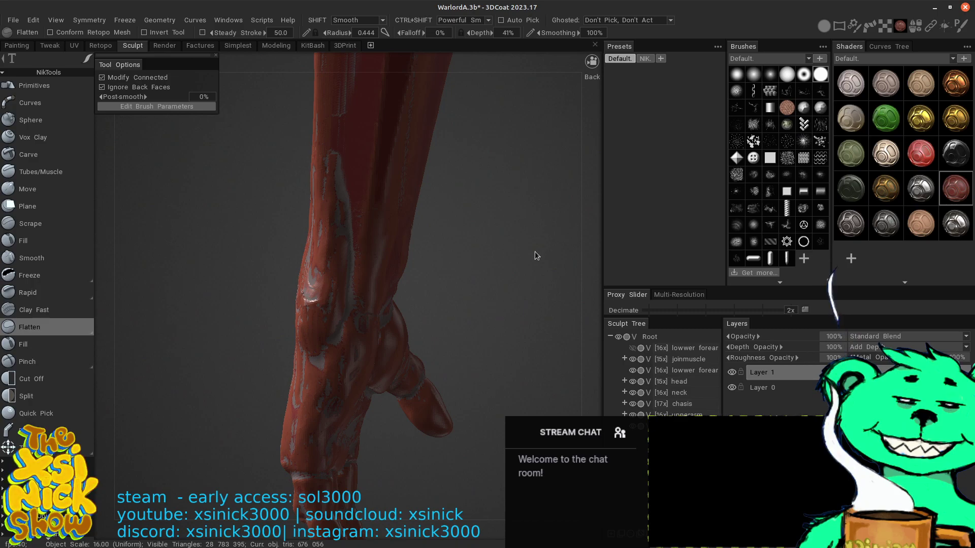
- Flatten and smooth the outer edge of the wrist, from the wrist bone down towards the little-finger side of the hand
left_click_drag(535, 251, 652, 266)
left_click_drag(423, 248, 599, 242)
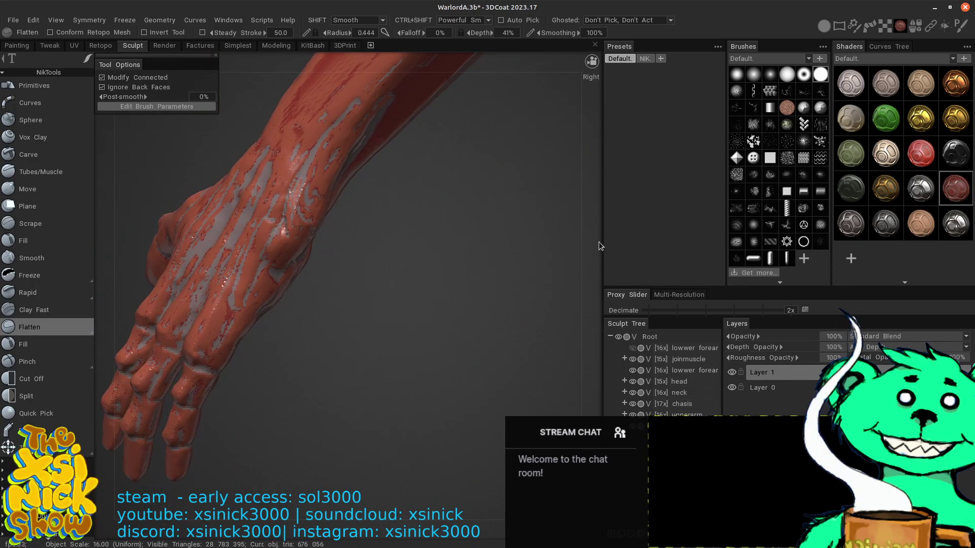
left_click_drag(595, 205, 583, 216)
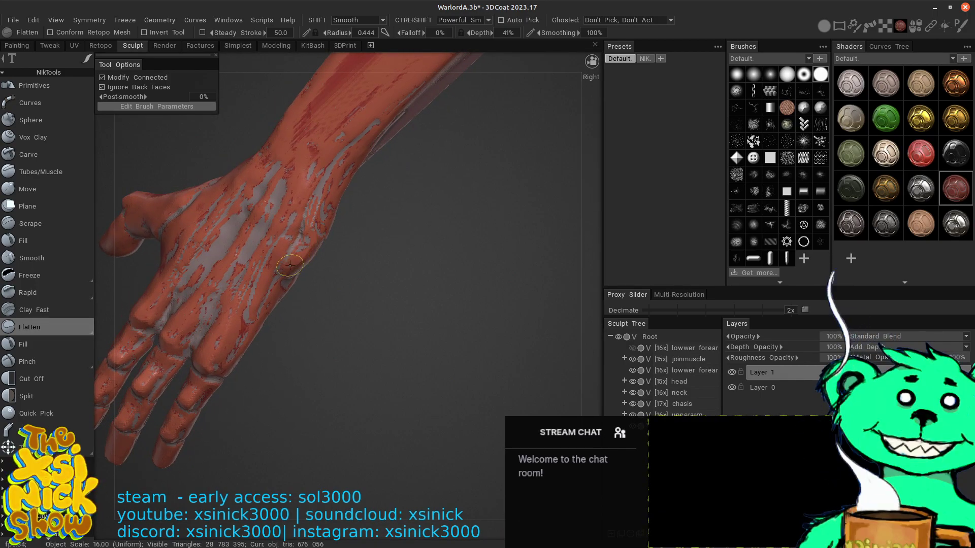
left_click_drag(330, 194, 299, 257)
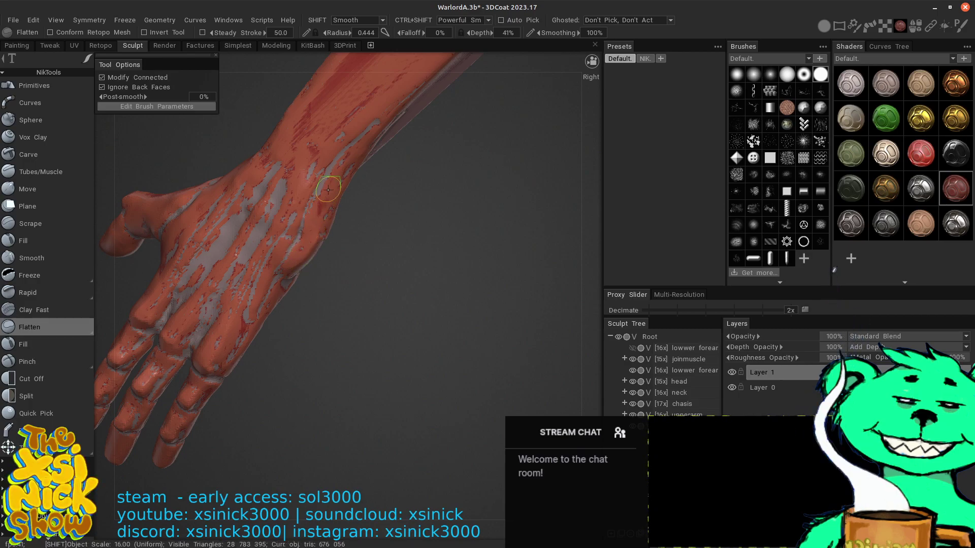
left_click_drag(580, 243, 414, 196)
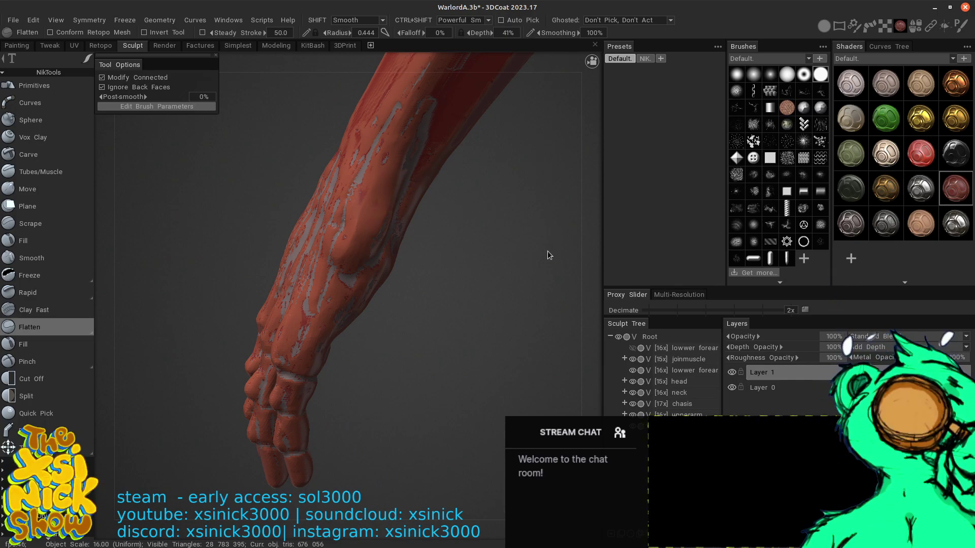
mouse_move(562, 260)
left_mouse_down()
mouse_move(533, 217)
mouse_move(477, 249)
left_mouse_up()
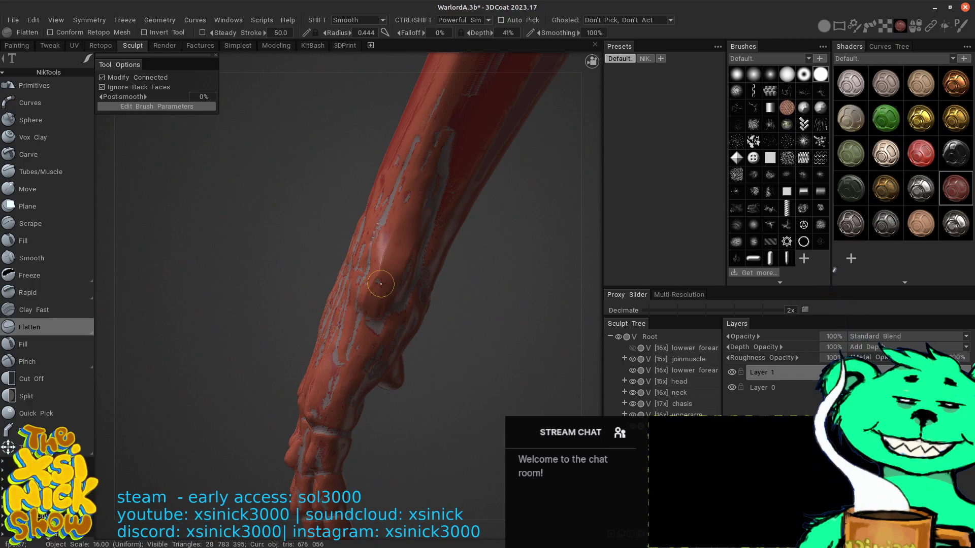
left_click_drag(580, 229, 493, 216)
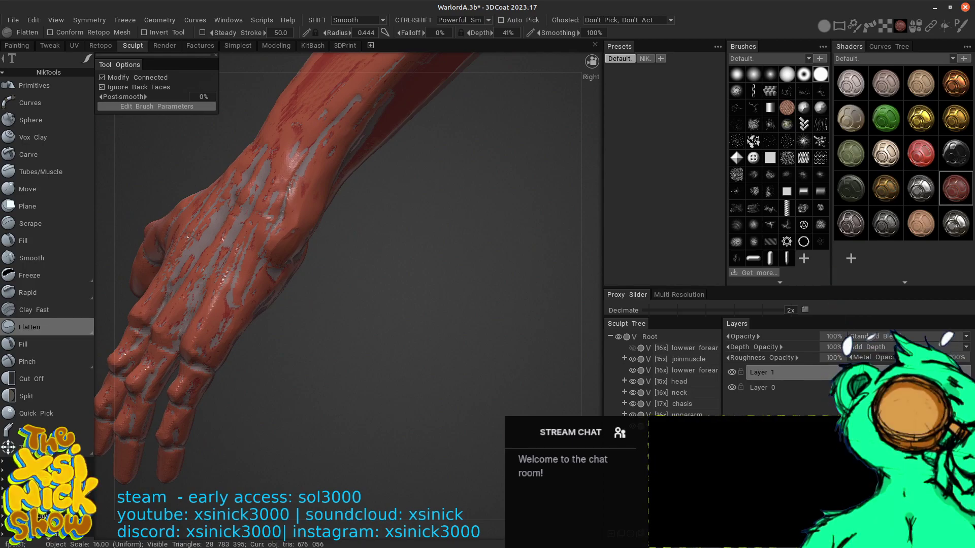
- Use the surface Fill tool at radius 0.403 and depth 18% to soften the creases around the outer wrist bone
mouse_move(62, 327)
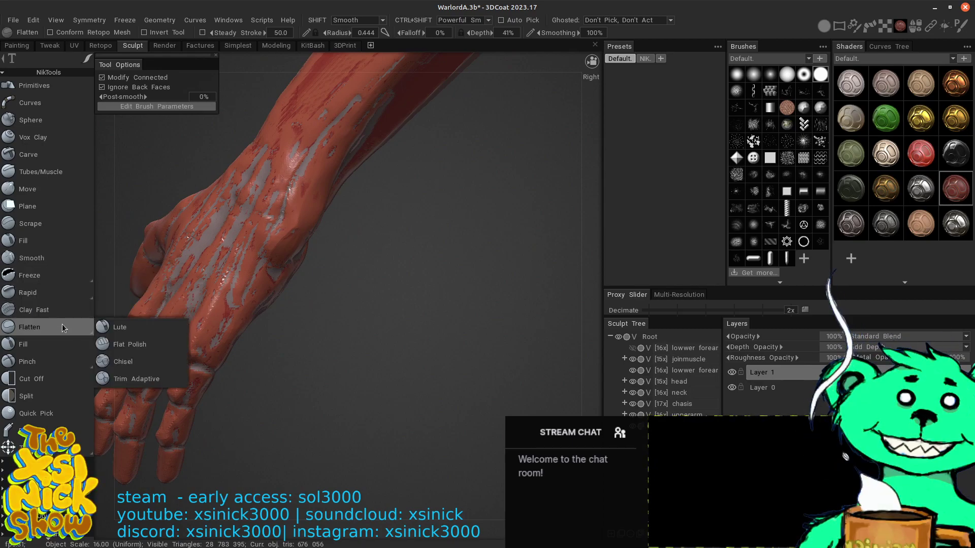
left_click(40, 344)
mouse_move(547, 201)
left_mouse_down()
mouse_move(562, 185)
mouse_move(463, 214)
left_mouse_up()
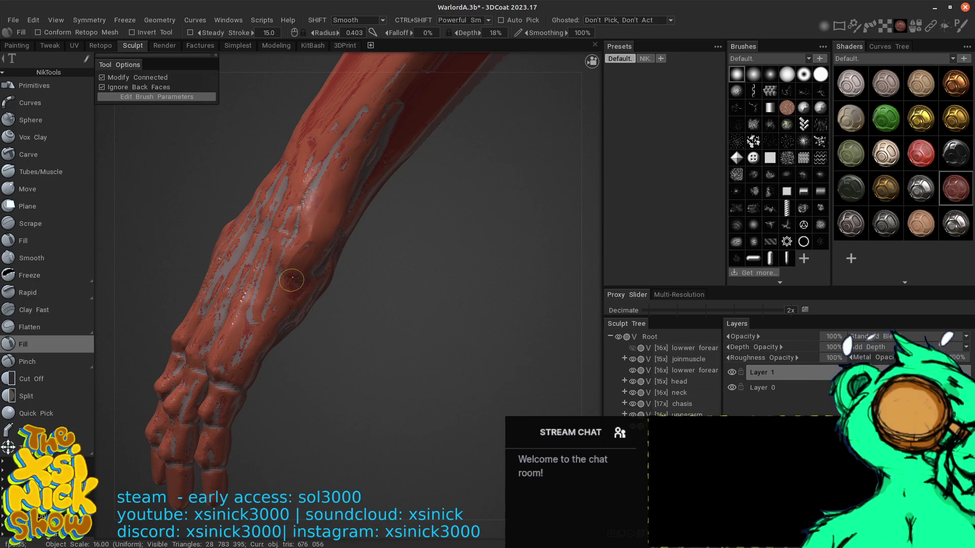
mouse_move(579, 194)
left_mouse_down()
mouse_move(553, 200)
mouse_move(523, 189)
left_mouse_up()
middle_click_drag(490, 208, 383, 194)
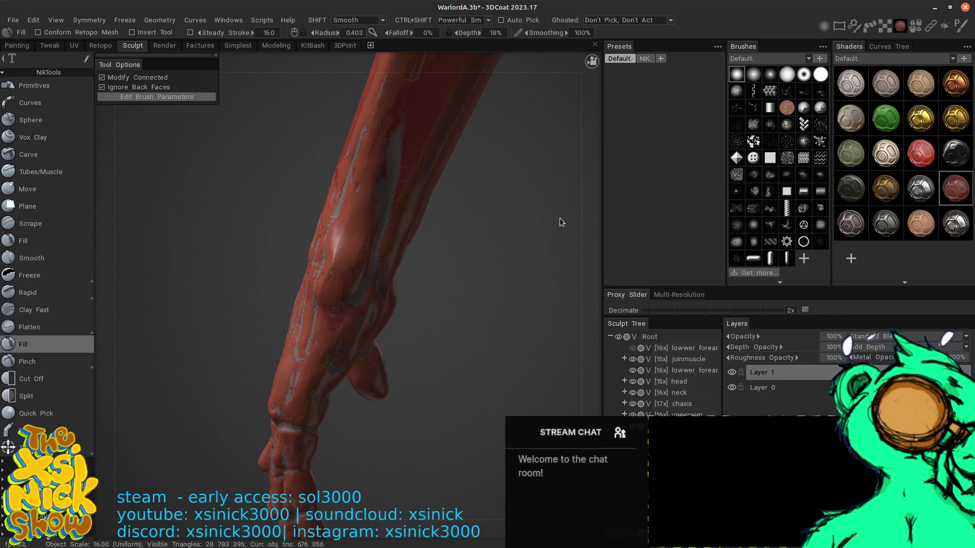
left_click_drag(559, 218, 641, 235)
middle_click_drag(464, 217, 585, 285)
left_click_drag(585, 285, 427, 157)
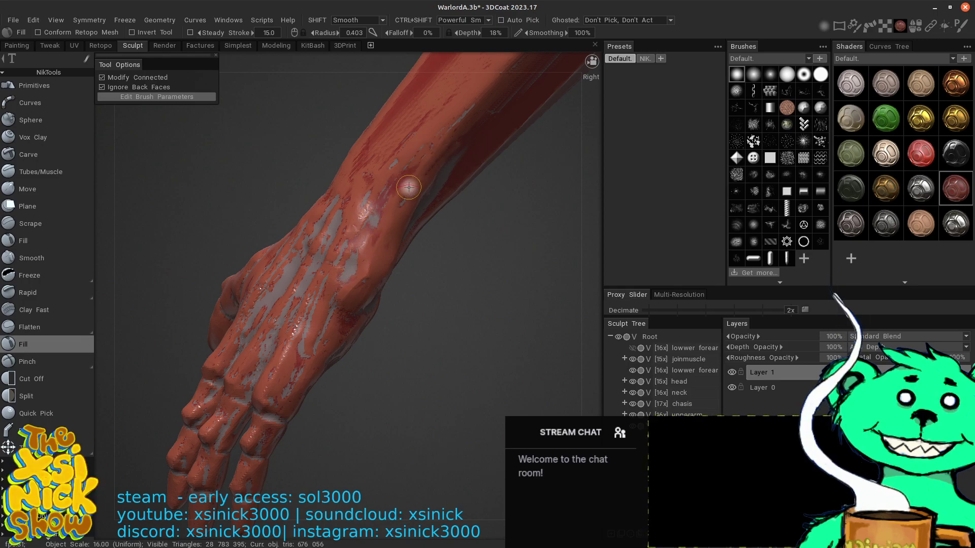
- Smooth the hollows around the outer wrist bone and the adjacent back of the hand, using the Flatten and Fill tools
left_click(47, 320)
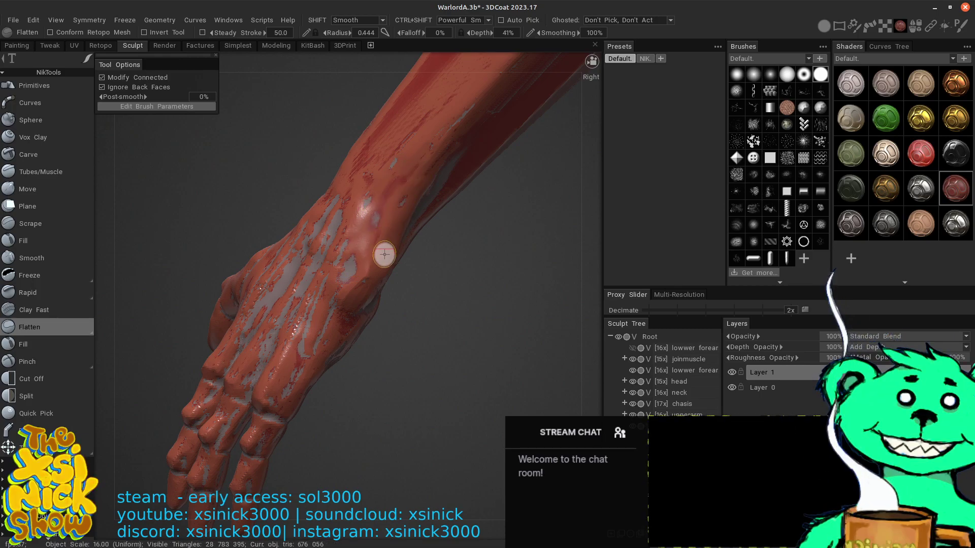
mouse_move(400, 222)
left_mouse_down("shift")
mouse_move(383, 262)
mouse_move(385, 254)
left_mouse_up("shift")
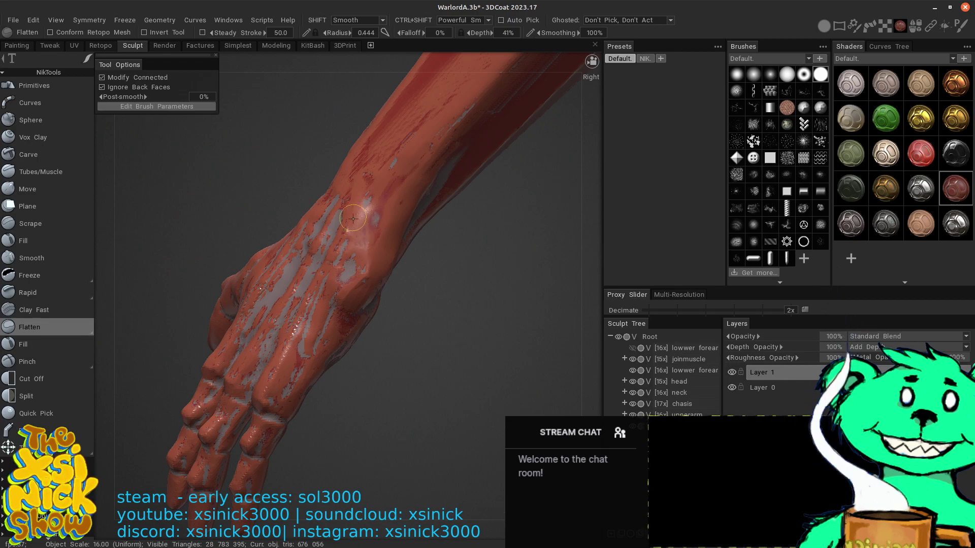
left_click_drag(577, 221, 621, 206)
left_click(32, 242)
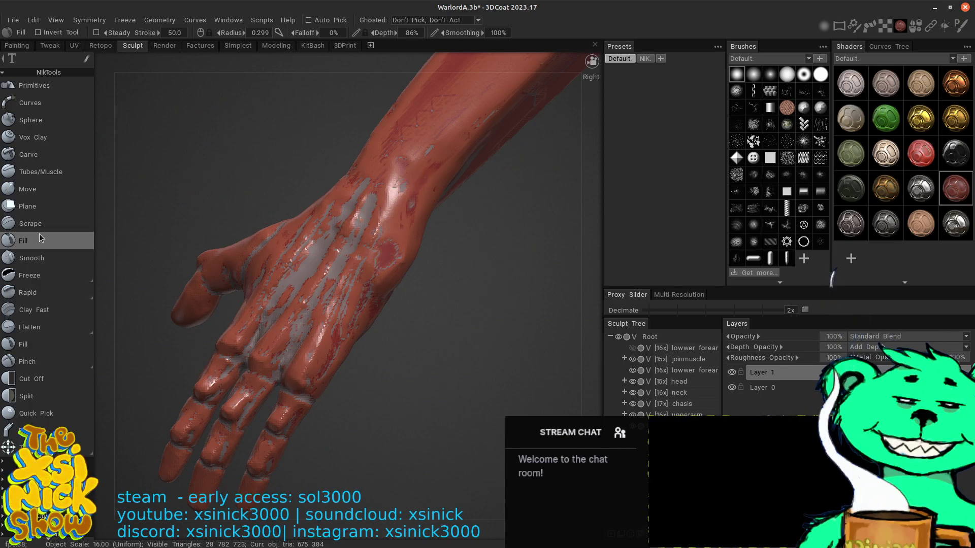
mouse_move(44, 281)
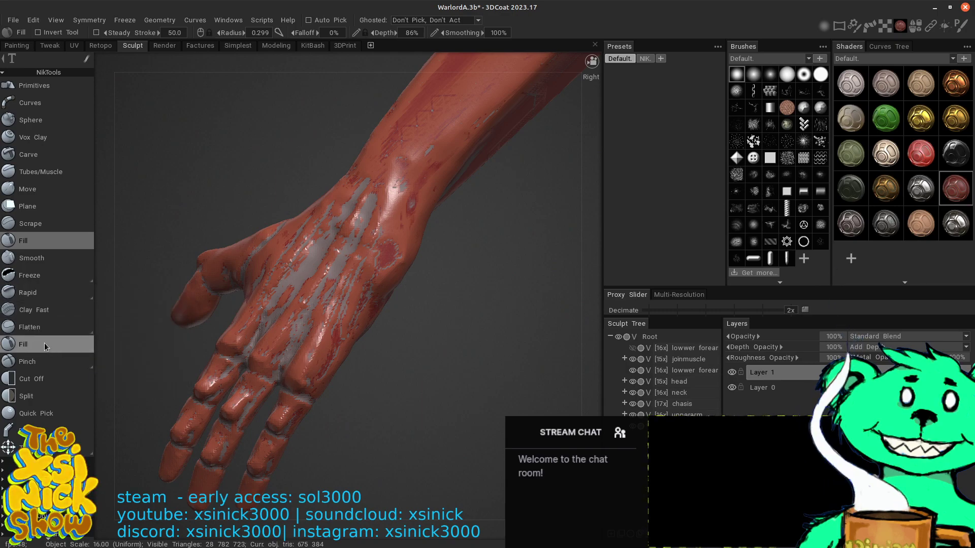
left_click(30, 327)
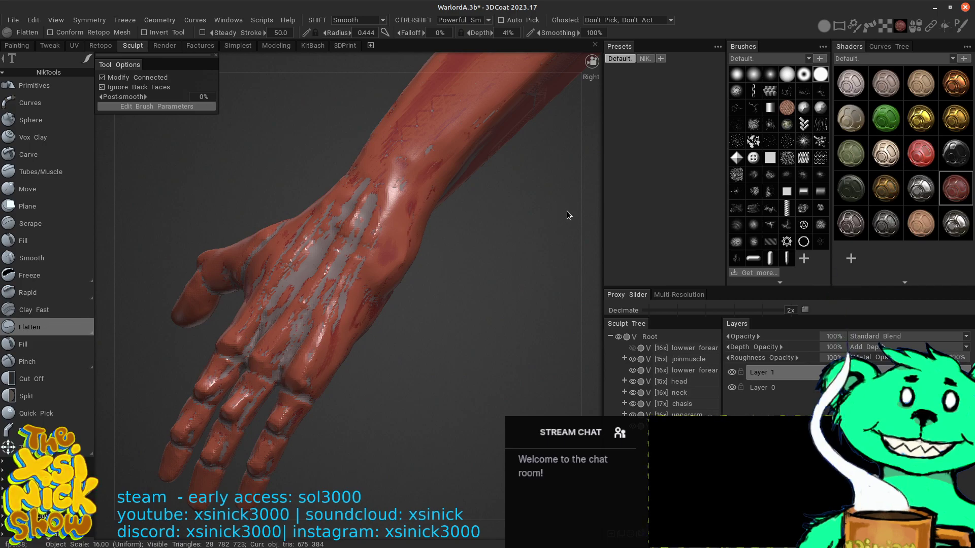
- Flatten and smooth the outer wrist bone and its transition into the forearm from several angles
left_click_drag(567, 211, 509, 180)
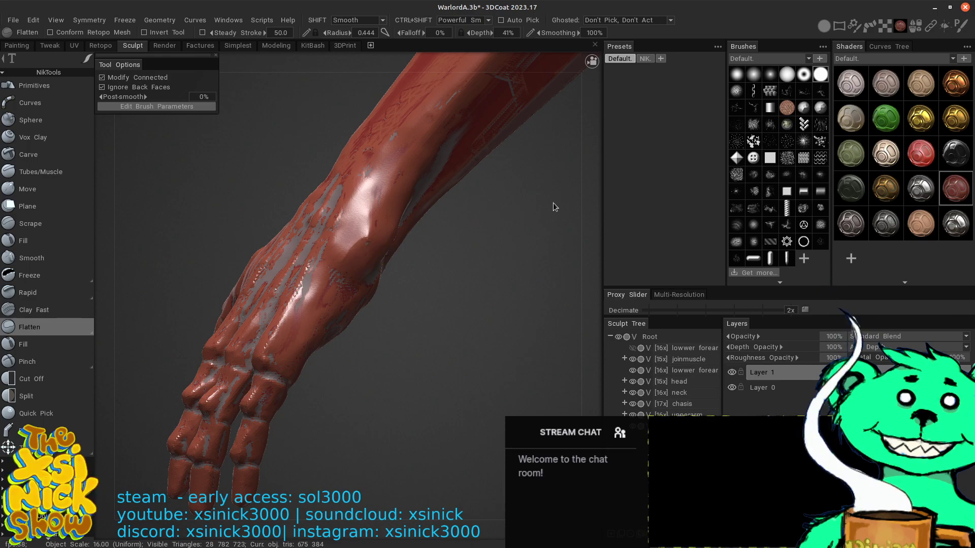
left_click_drag(553, 203, 543, 181)
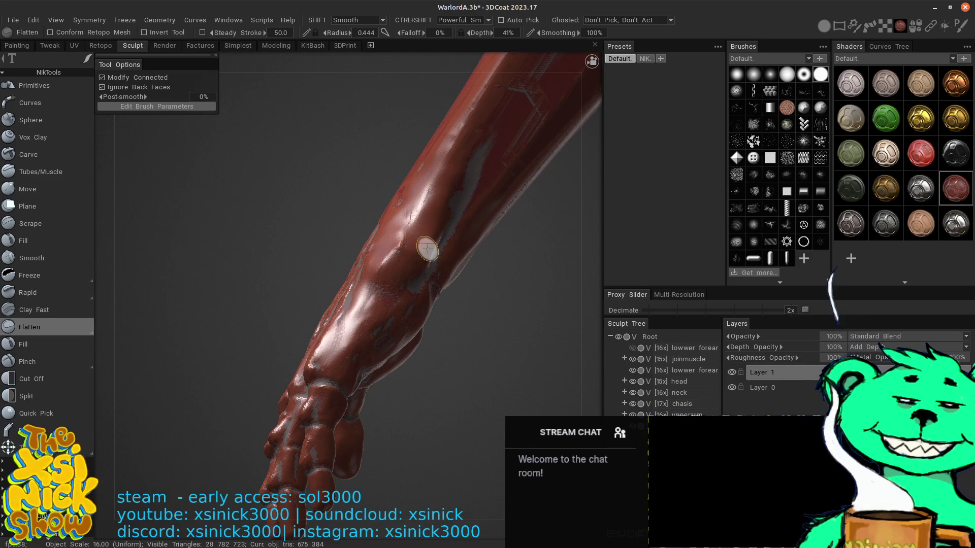
mouse_move(573, 238)
right_mouse_down()
mouse_move(577, 280)
mouse_move(454, 288)
right_mouse_up()
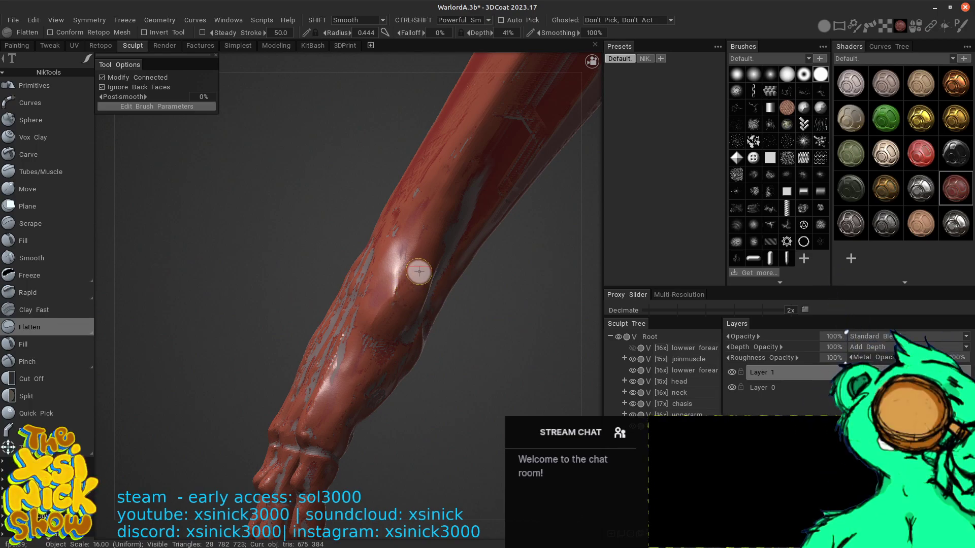
left_click_drag(569, 285, 446, 340)
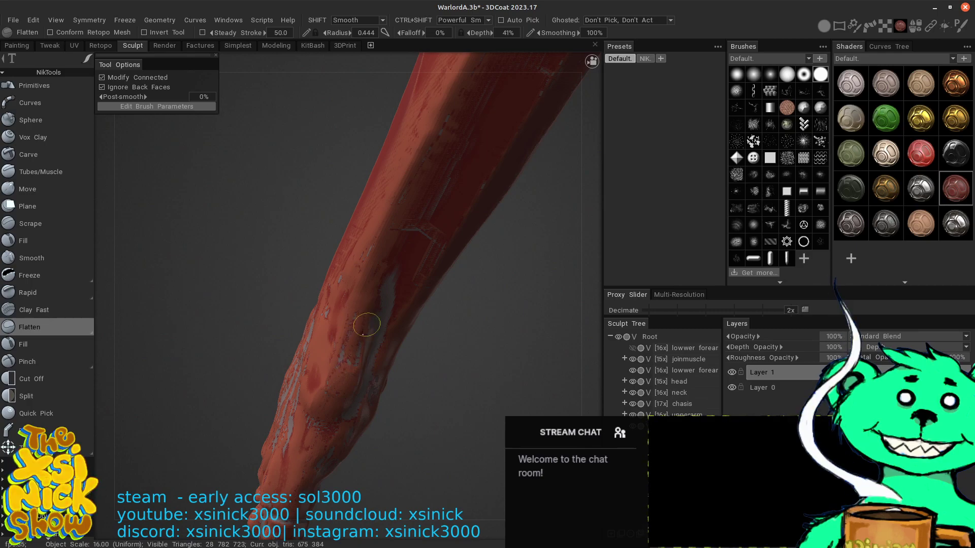
mouse_move(368, 296)
left_mouse_down()
mouse_move(362, 325)
mouse_move(360, 311)
left_mouse_up()
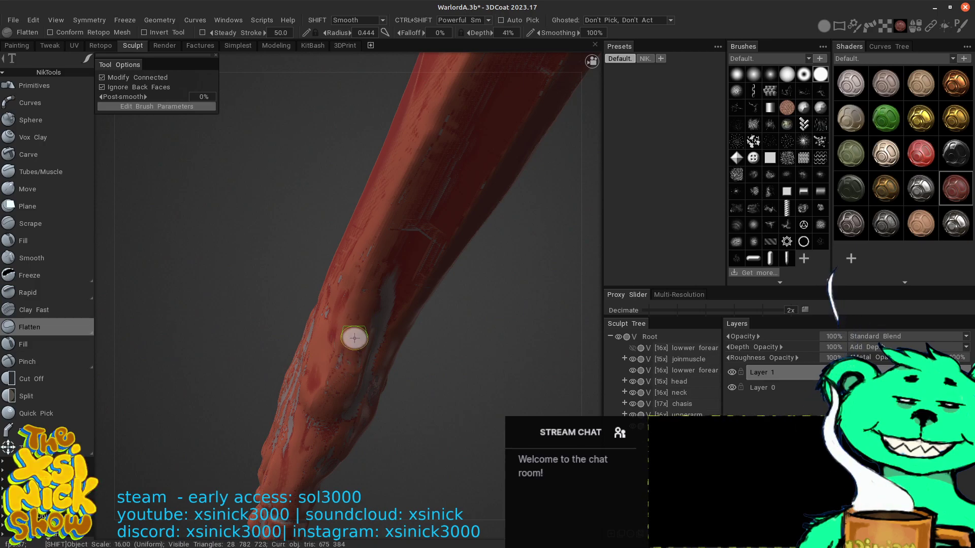
- Set the brush smoothing strength to 50% and smooth the surface just above the outer wrist bone
left_click(592, 33)
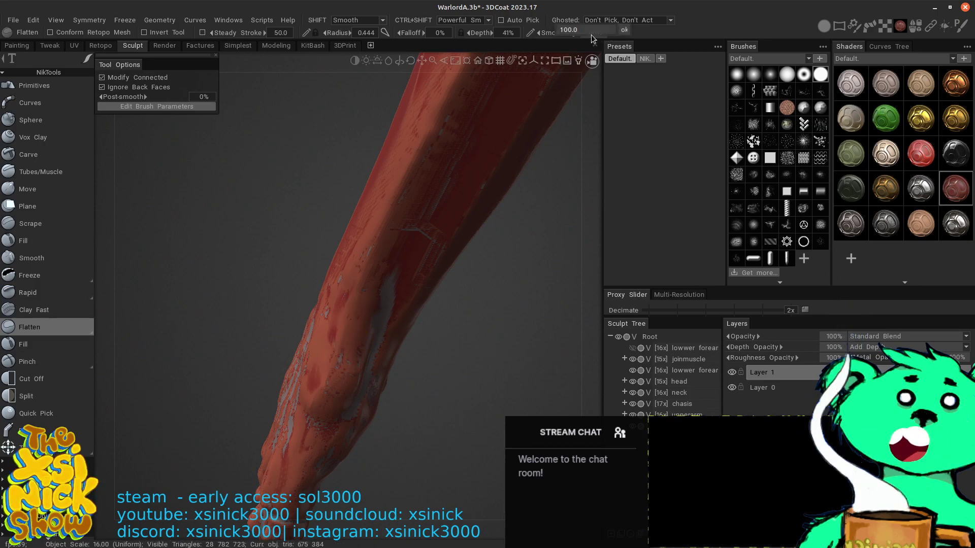
type("50")
key("Return")
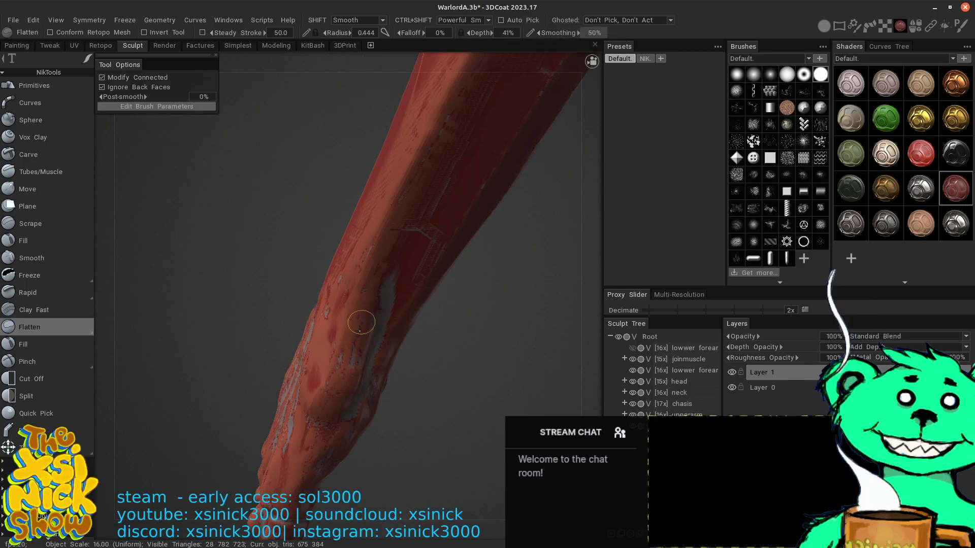
mouse_move(359, 349)
left_mouse_down()
mouse_move(342, 368)
mouse_move(363, 331)
mouse_move(358, 344)
left_mouse_up()
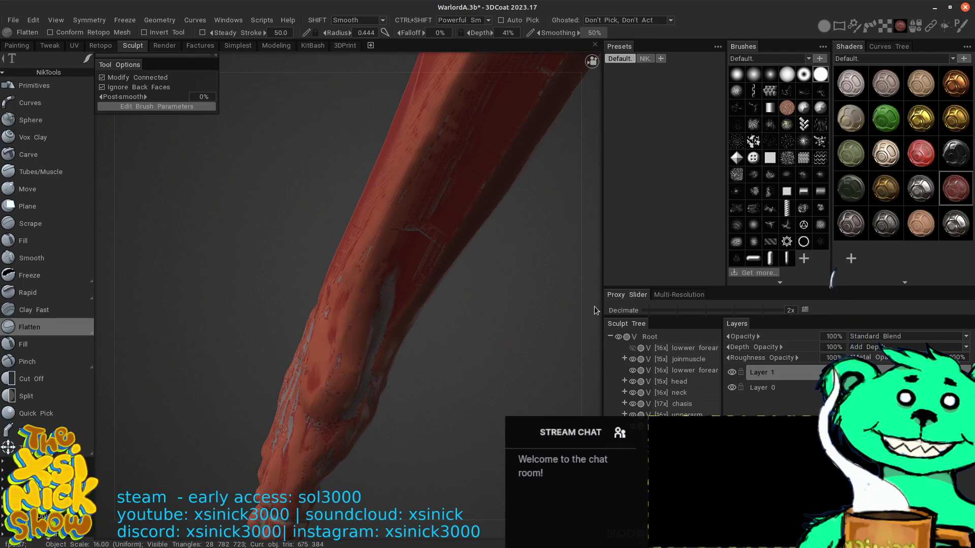
left_click_drag(595, 306, 529, 312)
middle_click_drag(553, 270, 384, 256)
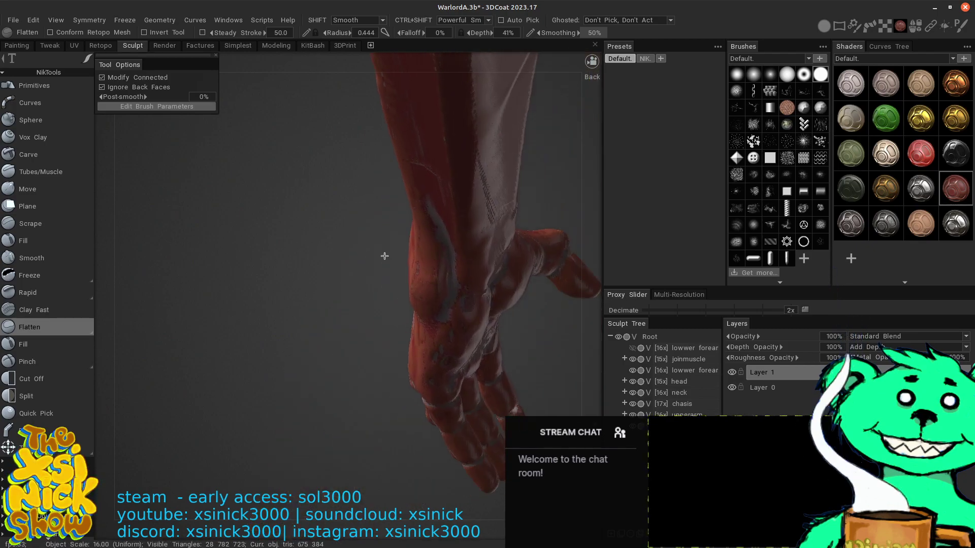
mouse_move(577, 199)
left_mouse_down()
mouse_move(615, 197)
mouse_move(513, 212)
left_mouse_up()
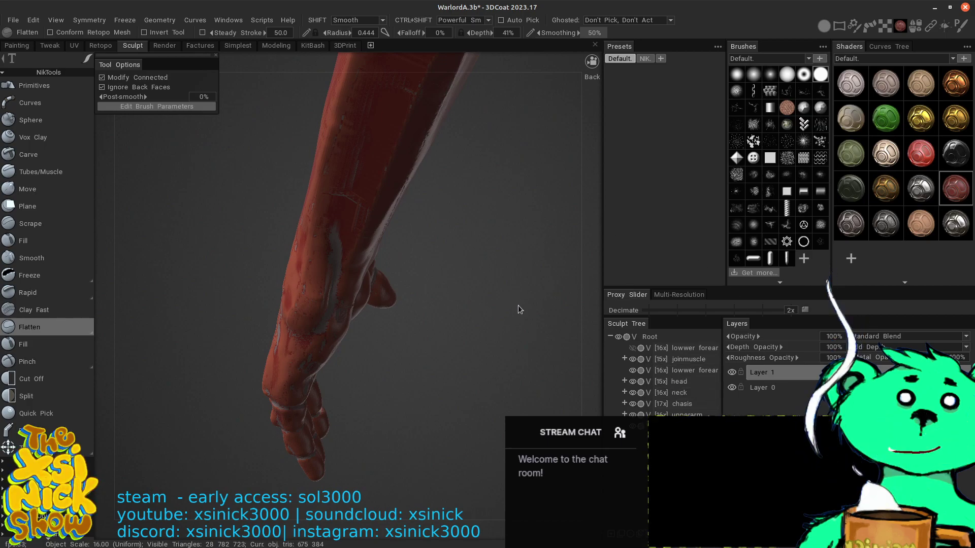
- Examine the forearm, wrist and back of the hand from several angles and distances
right_click_drag(593, 365, 568, 273)
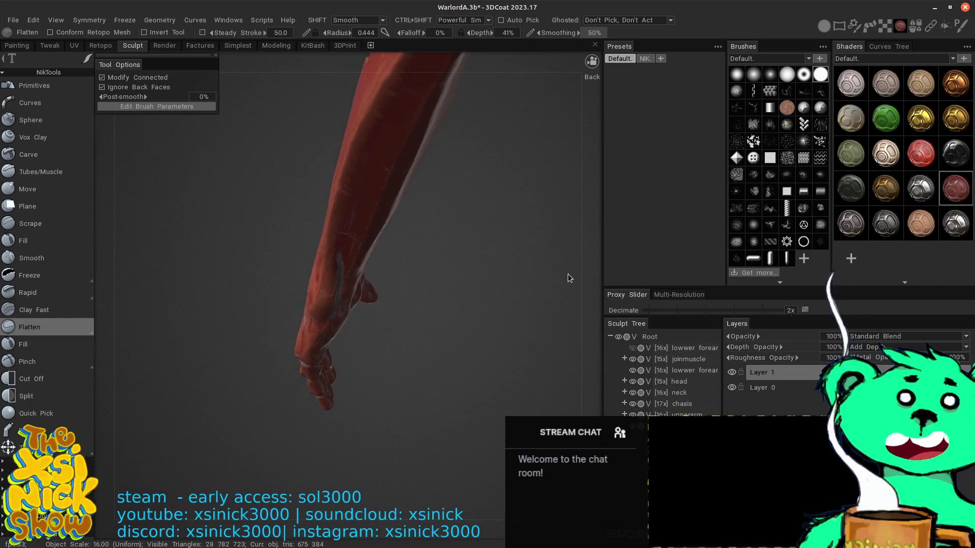
mouse_move(593, 282)
left_mouse_down()
mouse_move(605, 245)
mouse_move(652, 285)
mouse_move(776, 299)
mouse_move(654, 261)
mouse_move(478, 239)
mouse_move(752, 284)
left_mouse_up()
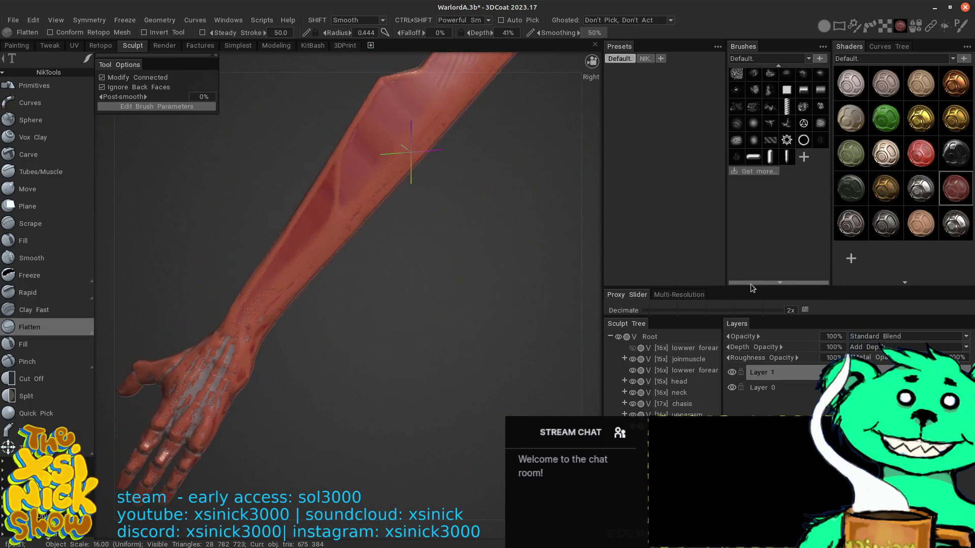
middle_click_drag(318, 393, 482, 292)
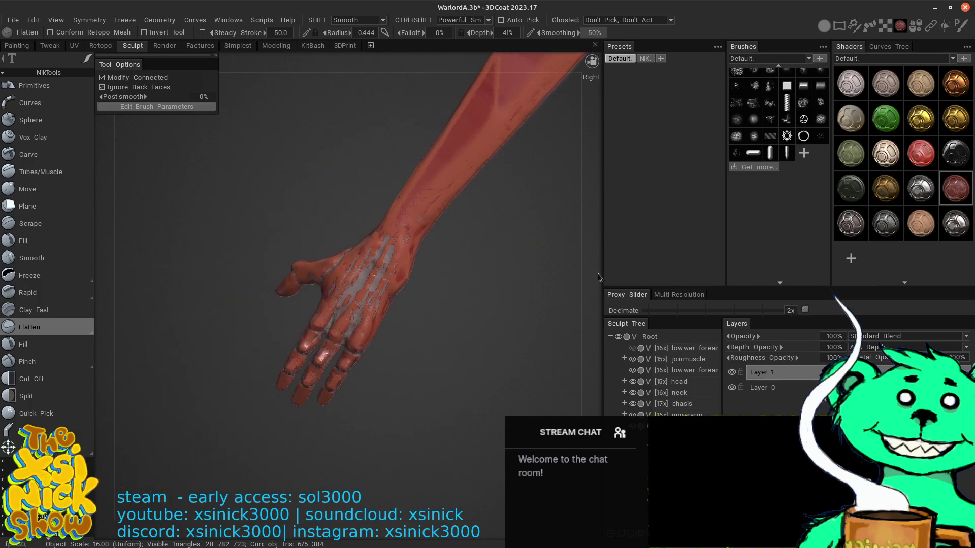
right_click_drag(592, 305, 551, 376)
left_click_drag(550, 376, 584, 289)
middle_click_drag(595, 294, 598, 405)
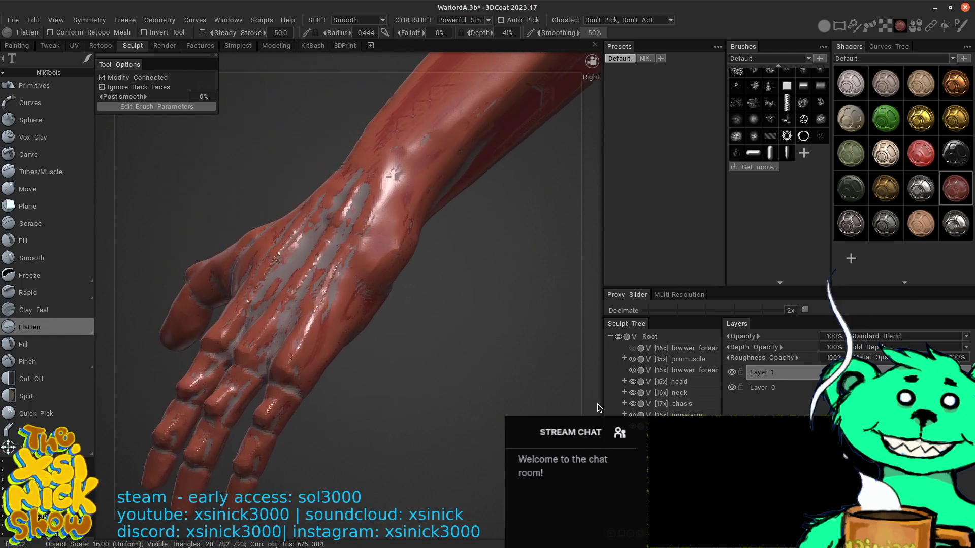
right_click_drag(598, 290, 541, 346)
mouse_move(541, 349)
left_mouse_down()
mouse_move(584, 281)
mouse_move(617, 294)
mouse_move(620, 278)
left_mouse_up()
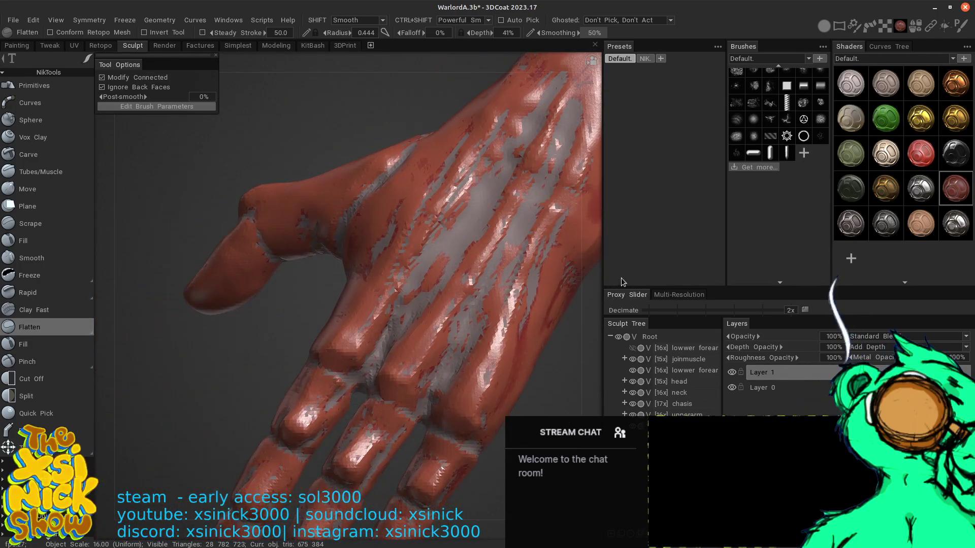
- Flatten the outer edge of the hand just below the wrist bone, using radius 0.444 and depth 41%
right_click_drag(500, 326, 480, 294, "alt")
middle_click_drag(479, 295, 399, 256)
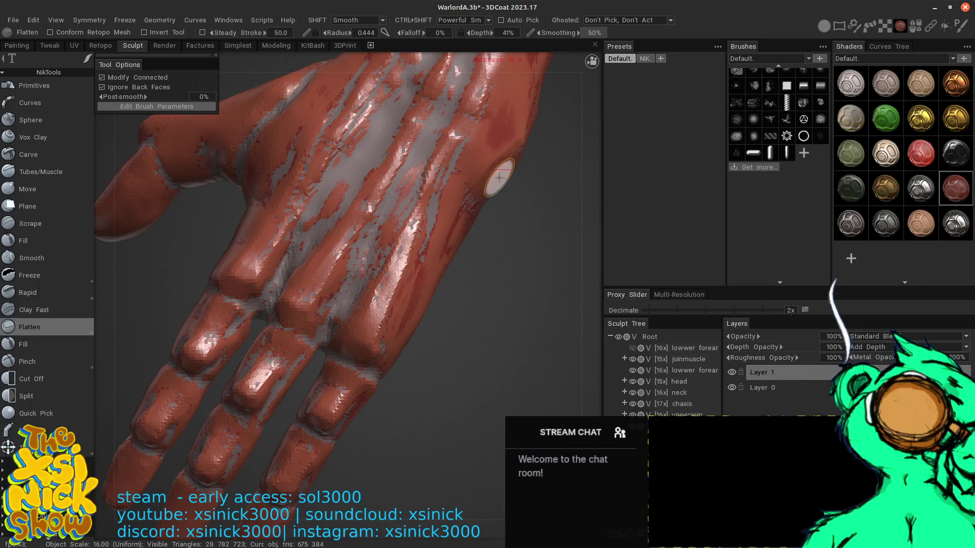
left_click_drag(513, 179, 503, 154)
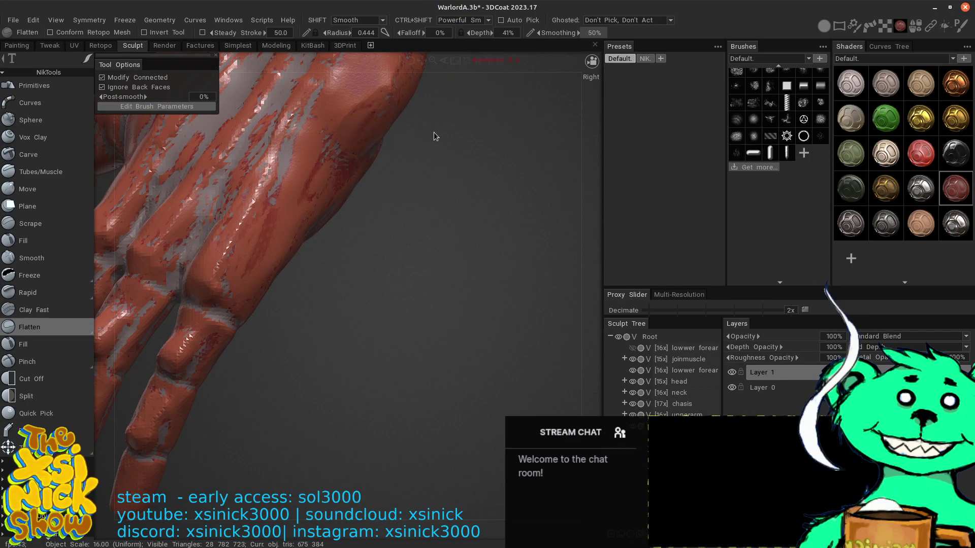
left_click_drag(487, 201, 521, 262)
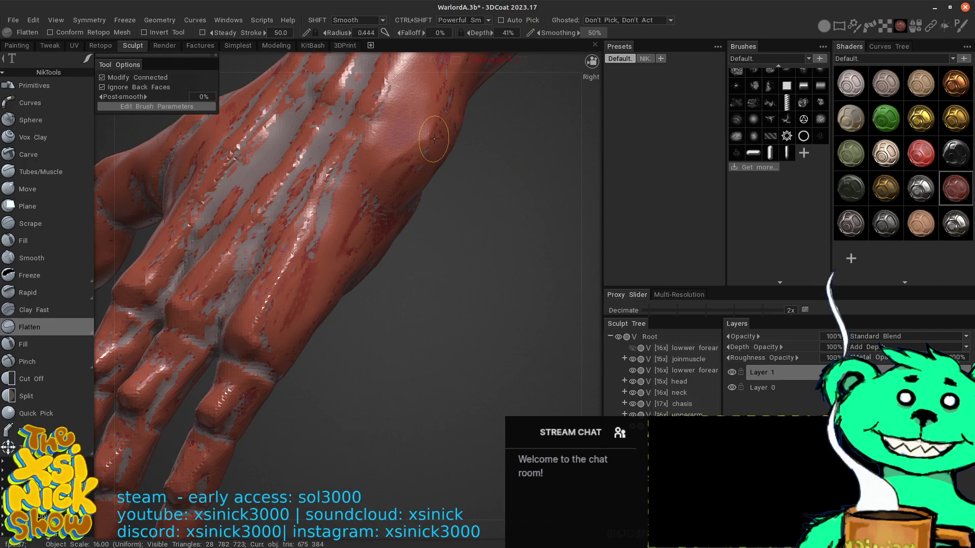
mouse_move(620, 195)
left_mouse_down()
mouse_move(593, 217)
mouse_move(505, 206)
mouse_move(463, 222)
mouse_move(482, 241)
left_mouse_up()
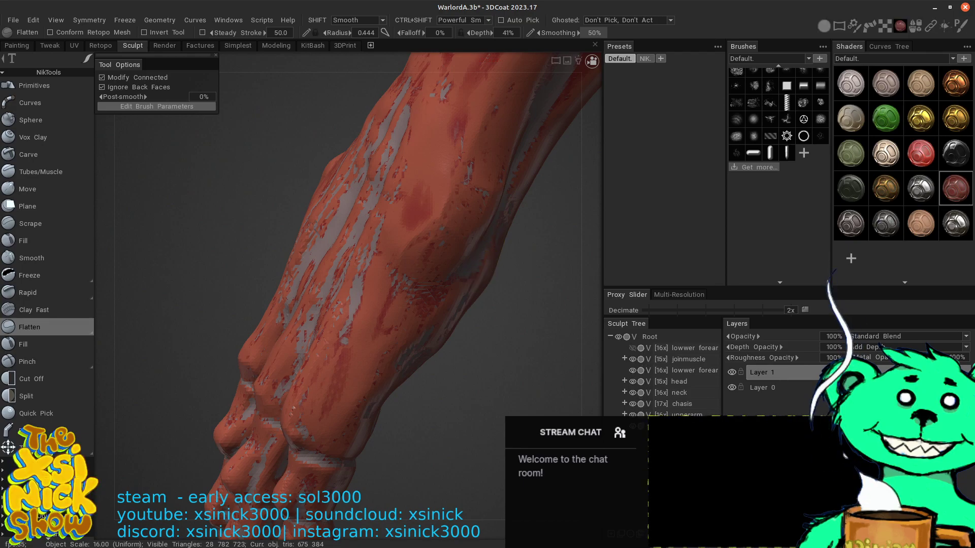
left_click_drag(583, 222, 714, 234)
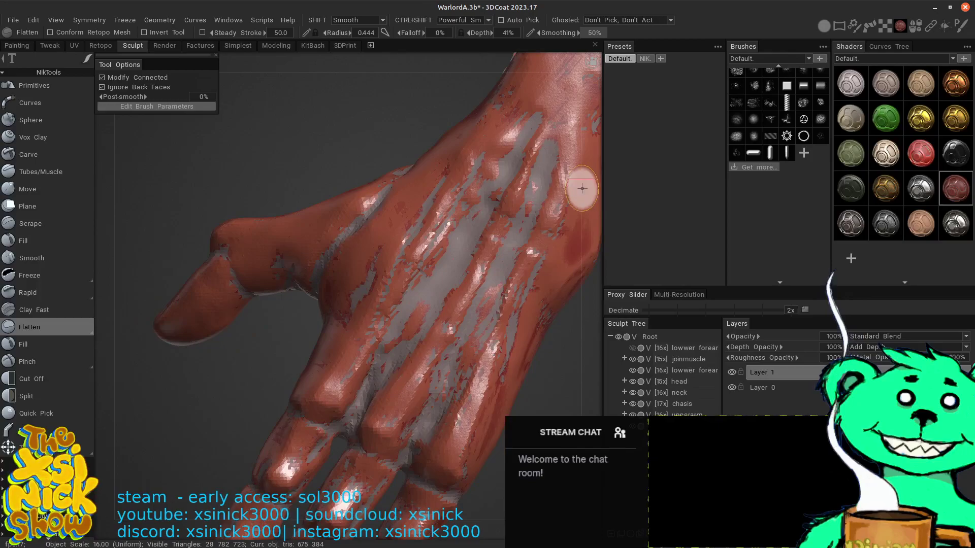
mouse_move(561, 199)
left_mouse_down()
mouse_move(480, 224)
mouse_move(517, 189)
left_mouse_up()
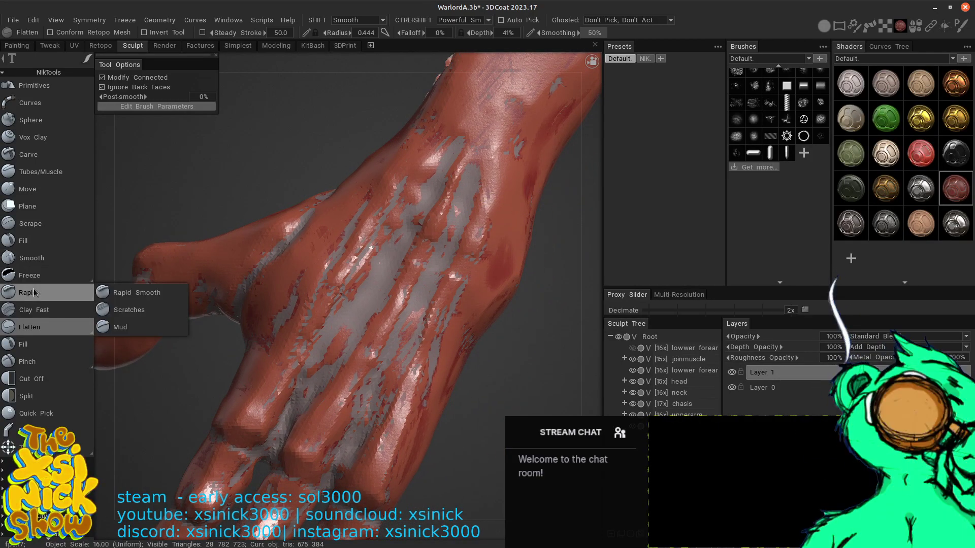
- Fill the tendon grooves on the upper back of the hand at radius 0.639 and depth 86%, and flatten the adjoining tendons
left_click(36, 242)
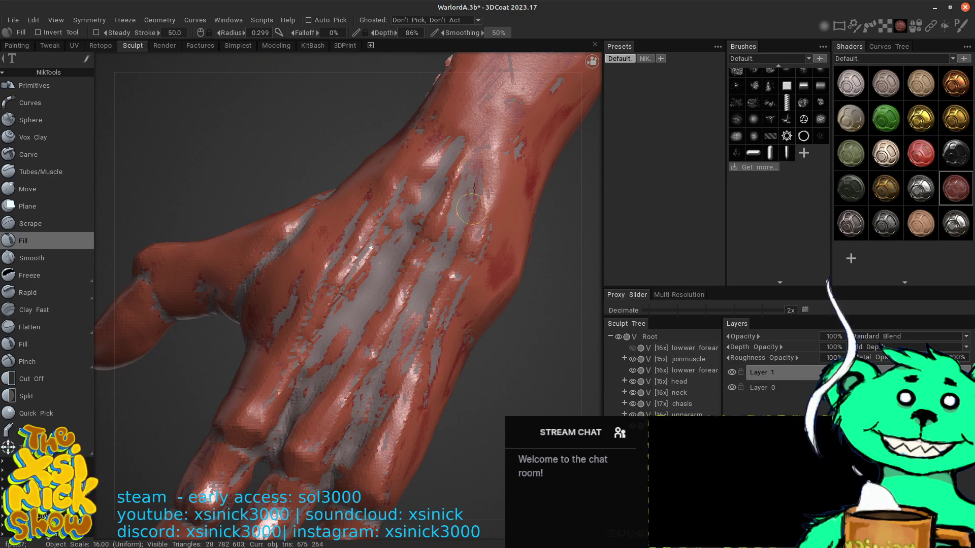
left_click_drag(491, 185, 461, 217)
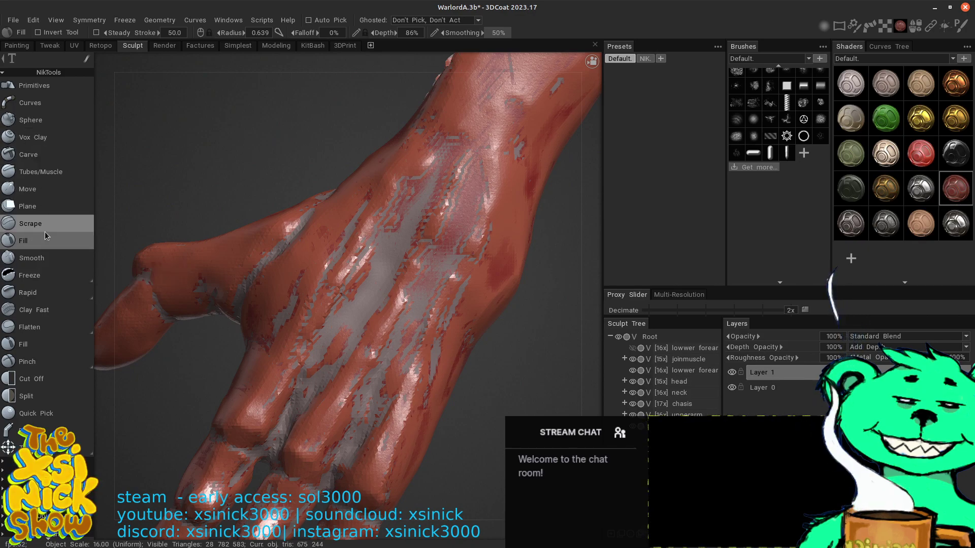
left_click(38, 325)
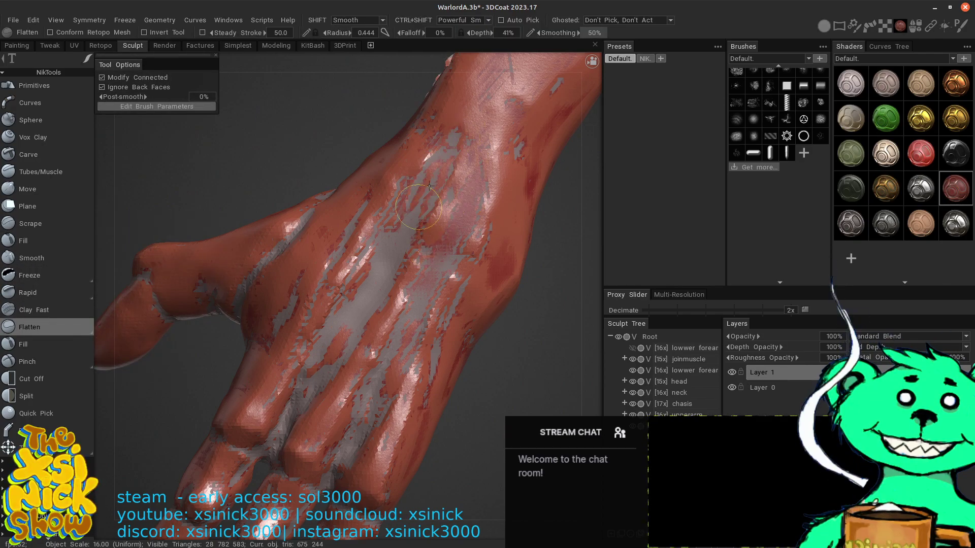
left_click_drag(407, 202, 381, 231)
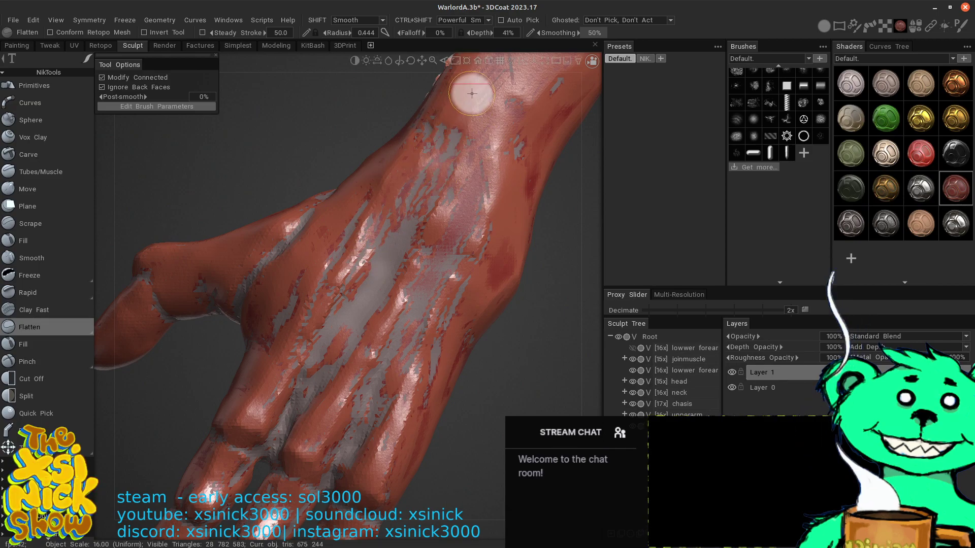
- Flatten and smooth the back of the wrist where the lower forearm meets the hand
middle_click_drag(472, 94, 429, 200)
left_click_drag(428, 175, 408, 219)
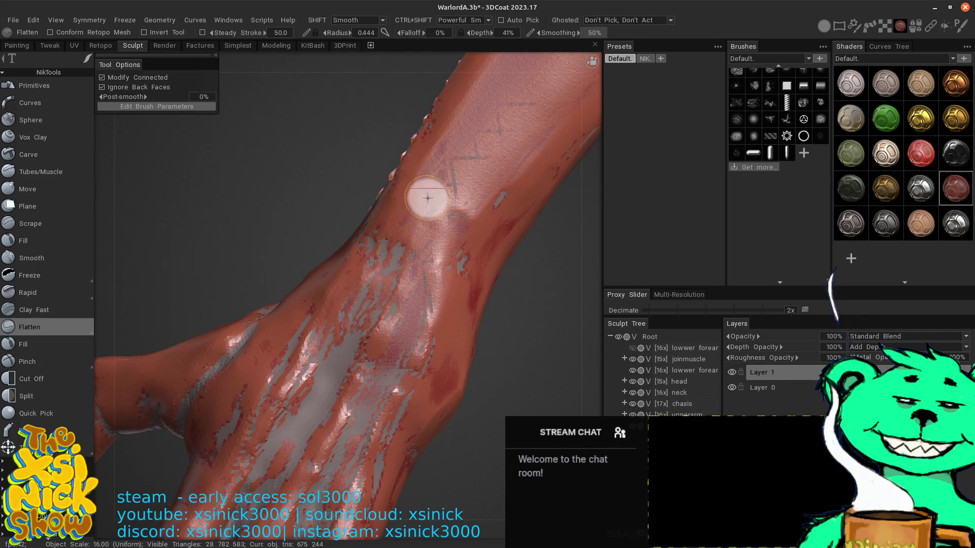
left_click_drag(484, 161, 441, 259)
left_click_drag(491, 179, 448, 269)
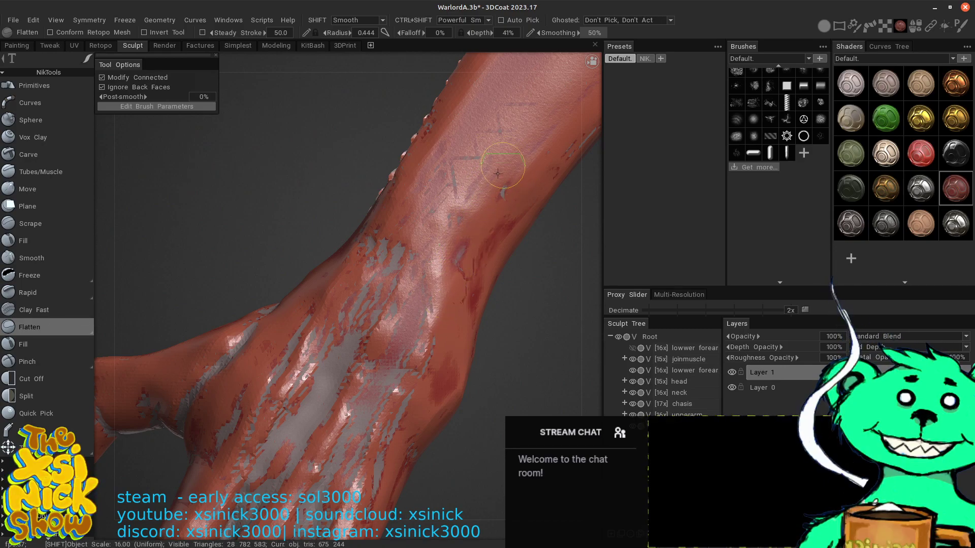
left_click_drag(407, 317, 406, 253, "shift")
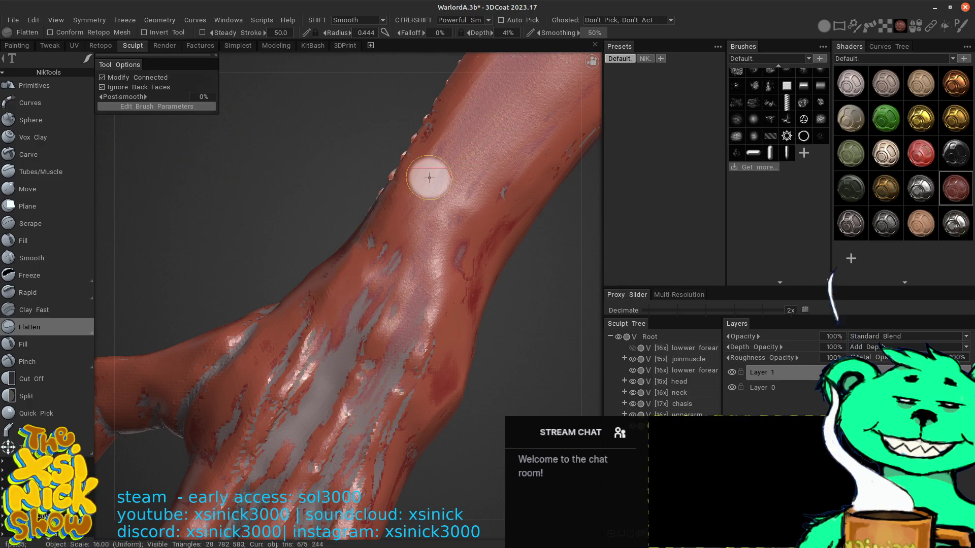
- Smooth and flatten the thumb side of the back of the hand just below the wrist
middle_click_drag(479, 291, 430, 156)
left_click_drag(569, 247, 631, 234)
middle_click_drag(557, 228, 486, 213)
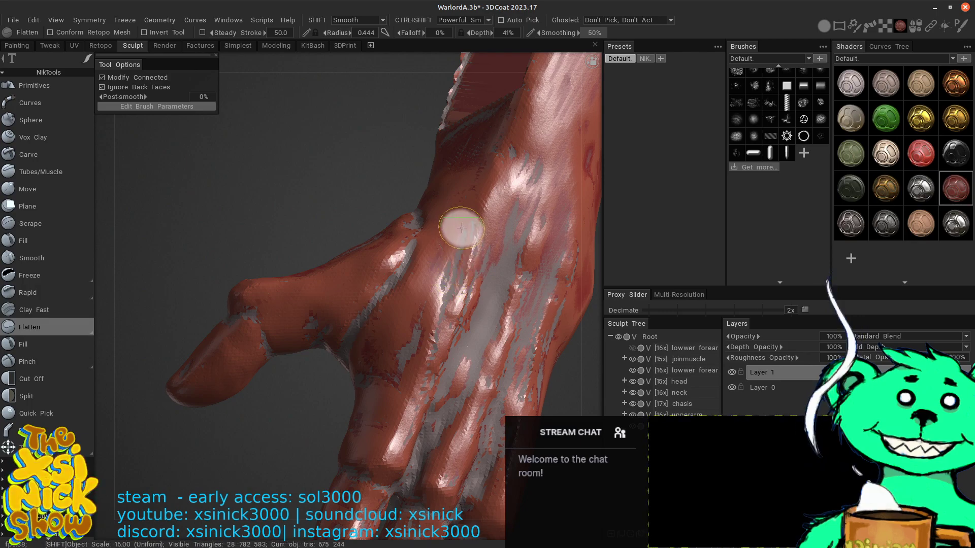
left_click_drag(463, 227, 464, 243, "shift")
left_click_drag(435, 294, 370, 276)
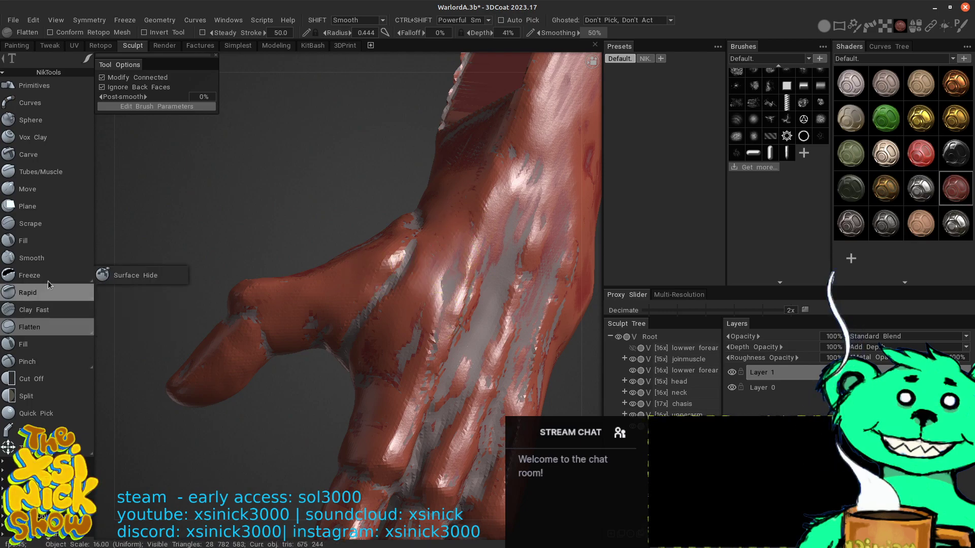
- Fill and smooth the hollows on the thumb side of the back of the hand, undoing the last fill stroke
left_click(53, 231)
mouse_move(458, 241)
left_mouse_down()
mouse_move(458, 275)
mouse_move(464, 235)
left_mouse_up()
mouse_move(432, 331)
left_mouse_down("shift")
mouse_move(434, 302)
mouse_move(405, 351)
mouse_move(435, 283)
left_mouse_up("shift")
mouse_move(455, 254)
middle_mouse_down("alt")
mouse_move(434, 251)
mouse_move(394, 201)
middle_mouse_up("alt")
mouse_move(577, 305)
middle_mouse_down("alt")
mouse_move(538, 290)
mouse_move(531, 262)
mouse_move(412, 248)
middle_mouse_up("alt")
left_click_drag(281, 303, 315, 237)
key("ctrl+z")
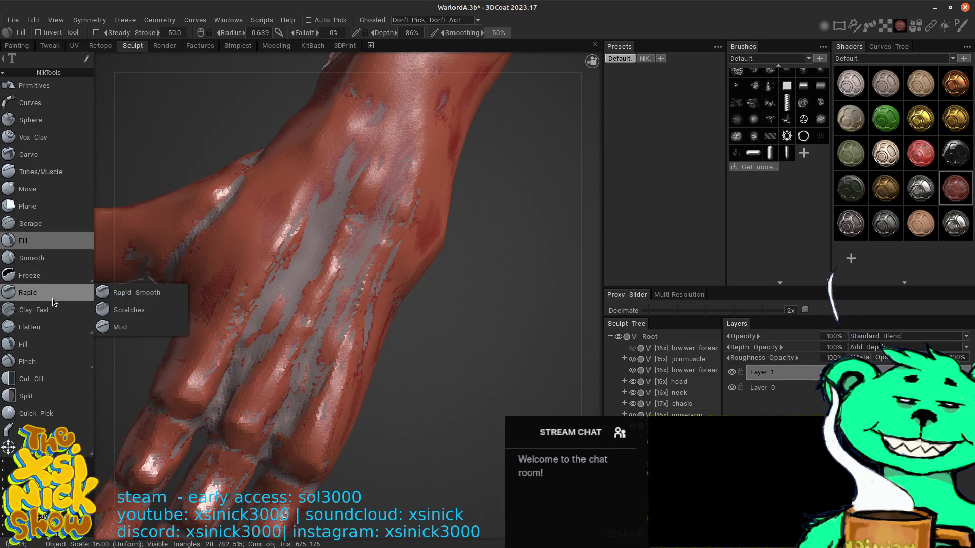
- Build up the back of the hand along the tendons with Vox Clay at radius 0.573 and depth 73%, and smooth the added volume
mouse_move(53, 335)
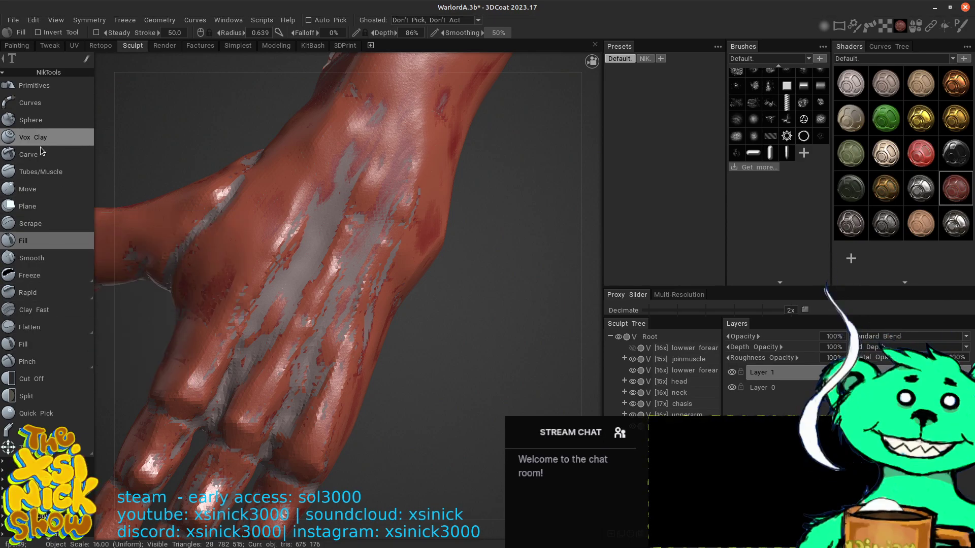
mouse_move(47, 282)
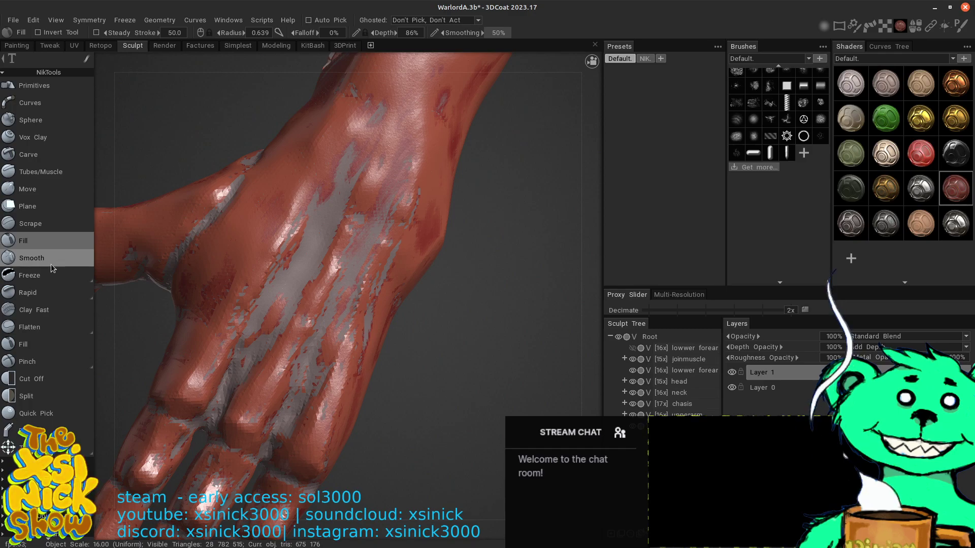
left_click(54, 133)
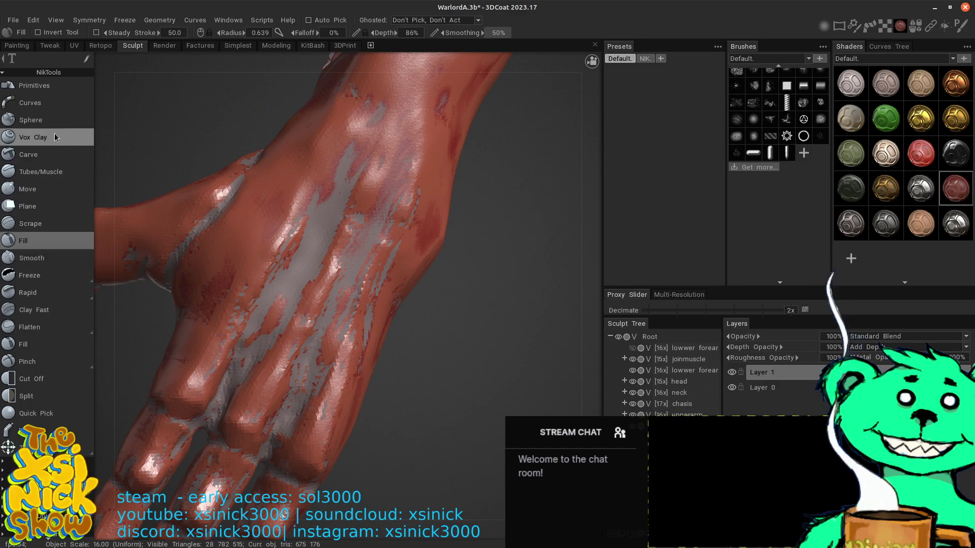
mouse_move(296, 286)
left_mouse_down()
mouse_move(352, 161)
mouse_move(329, 224)
left_mouse_up()
left_click_drag(591, 197, 566, 200)
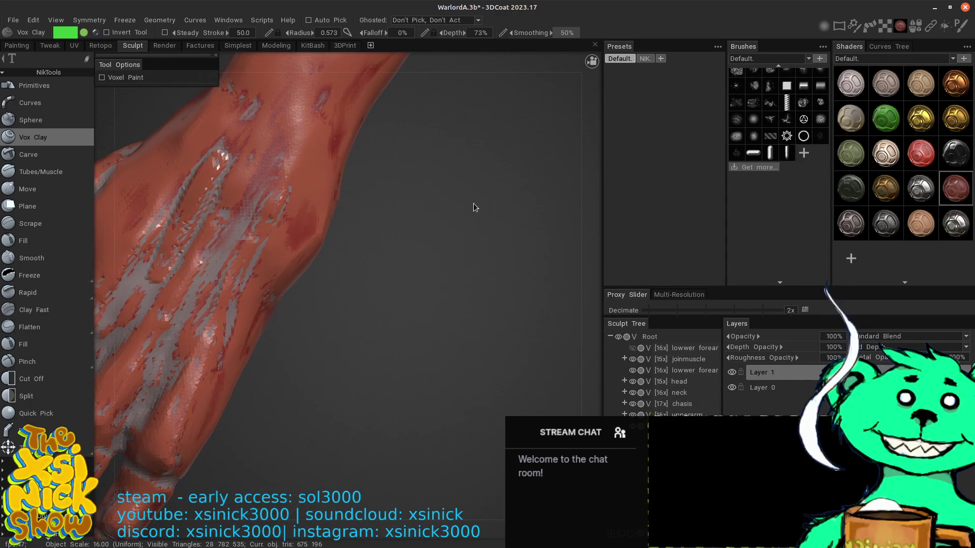
middle_click_drag(420, 212, 502, 188)
mouse_move(274, 285)
left_mouse_down()
mouse_move(308, 216)
mouse_move(243, 354)
left_mouse_up()
left_click_drag(312, 226, 246, 330)
mouse_move(349, 149)
left_mouse_down()
mouse_move(200, 261)
mouse_move(247, 204)
mouse_move(239, 250)
mouse_move(275, 165)
mouse_move(318, 112)
left_mouse_up()
mouse_move(569, 199)
left_mouse_down()
mouse_move(459, 209)
mouse_move(574, 169)
mouse_move(507, 178)
left_mouse_up()
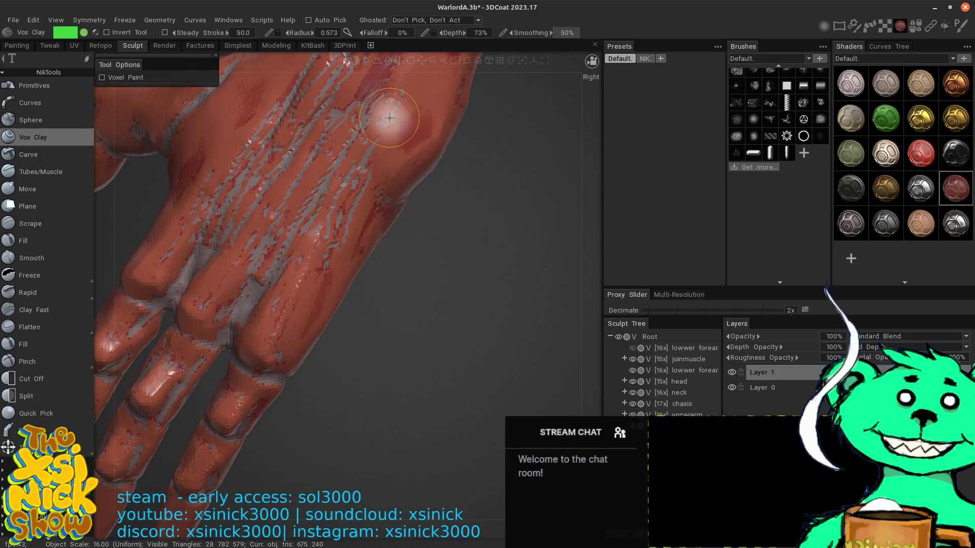
middle_click_drag(390, 118, 416, 203)
mouse_move(375, 135)
left_mouse_down("shift")
mouse_move(365, 146)
mouse_move(376, 233)
mouse_move(339, 293)
mouse_move(240, 318)
mouse_move(294, 207)
mouse_move(337, 150)
left_mouse_up("shift")
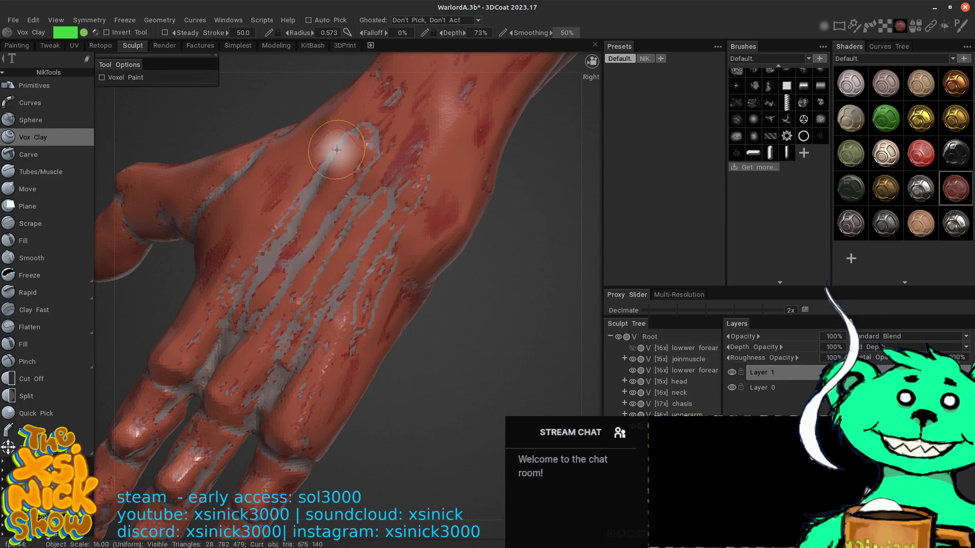
- Flatten and smooth the built-up tendons and the grooves between them from the wrist towards the knuckles
left_click(31, 327)
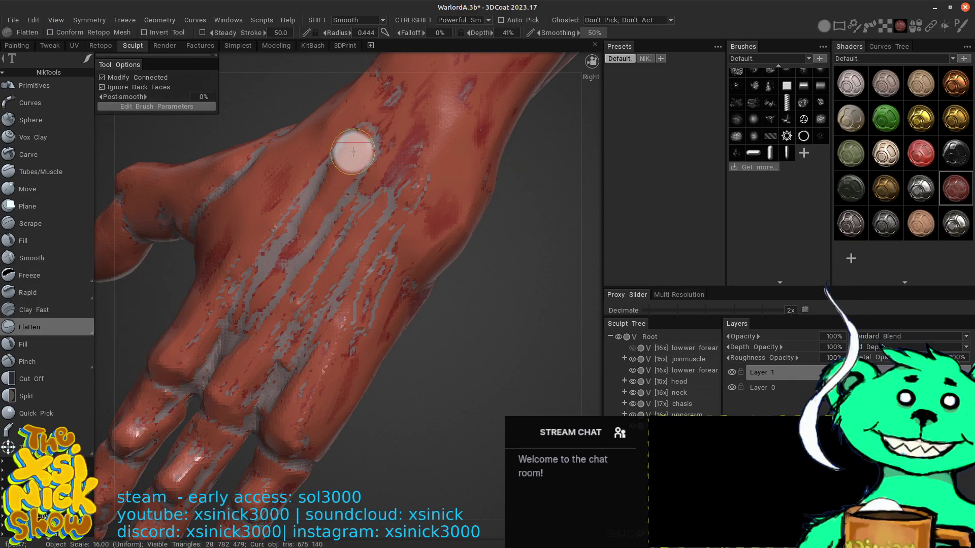
mouse_move(358, 142)
left_mouse_down()
mouse_move(323, 202)
mouse_move(361, 120)
mouse_move(337, 183)
mouse_move(390, 107)
left_mouse_up()
mouse_move(407, 170)
left_mouse_down("shift")
mouse_move(411, 196)
mouse_move(417, 169)
left_mouse_up("shift")
mouse_move(366, 269)
left_mouse_down("shift")
mouse_move(338, 329)
mouse_move(375, 260)
mouse_move(361, 209)
mouse_move(280, 375)
mouse_move(294, 343)
mouse_move(282, 367)
left_mouse_up("shift")
left_click_drag(331, 263, 318, 282)
left_click_drag(338, 214, 254, 305)
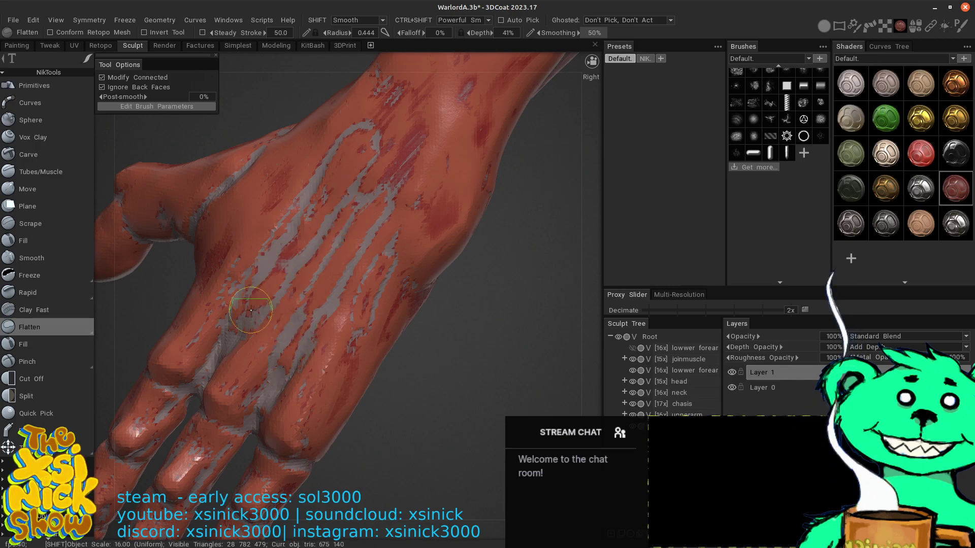
left_click_drag(297, 207, 219, 300)
mouse_move(263, 220)
left_mouse_down()
mouse_move(216, 316)
mouse_move(251, 226)
left_mouse_up()
left_click_drag(279, 183, 272, 198, "shift")
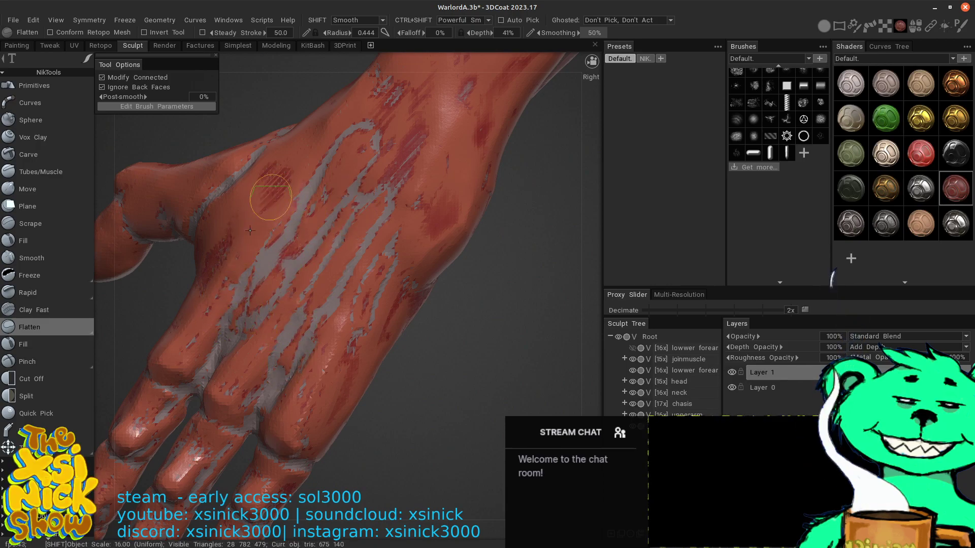
- Flatten the thumb side of the wrist and fill the grooves leading into the hand with surface Fill at radius 0.403 and depth 18%
middle_click_drag(485, 131, 494, 277, "alt")
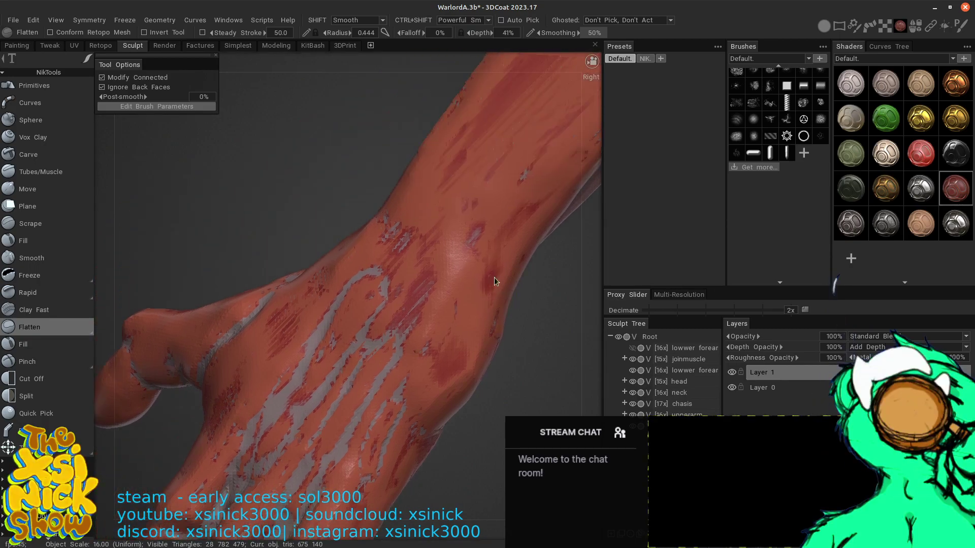
left_click_drag(405, 214, 391, 233)
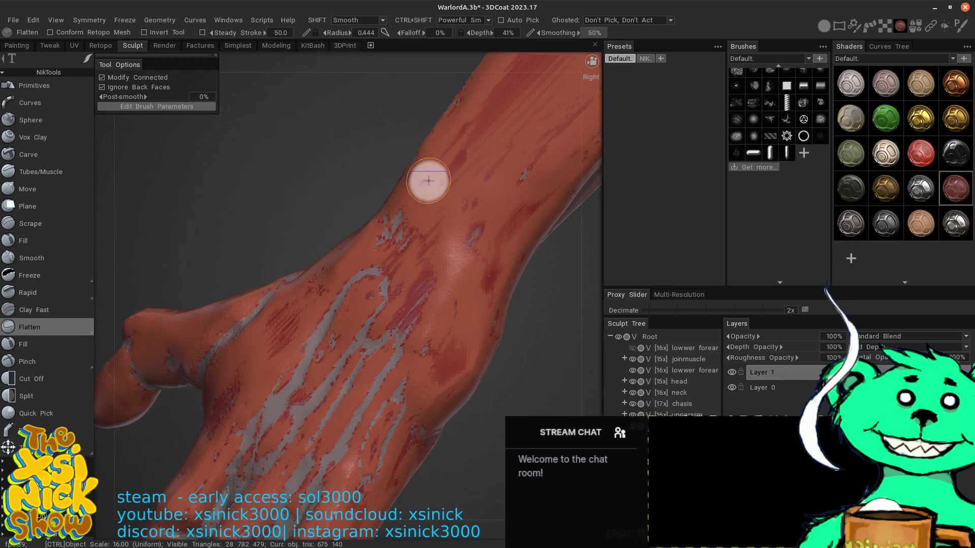
left_click(31, 345)
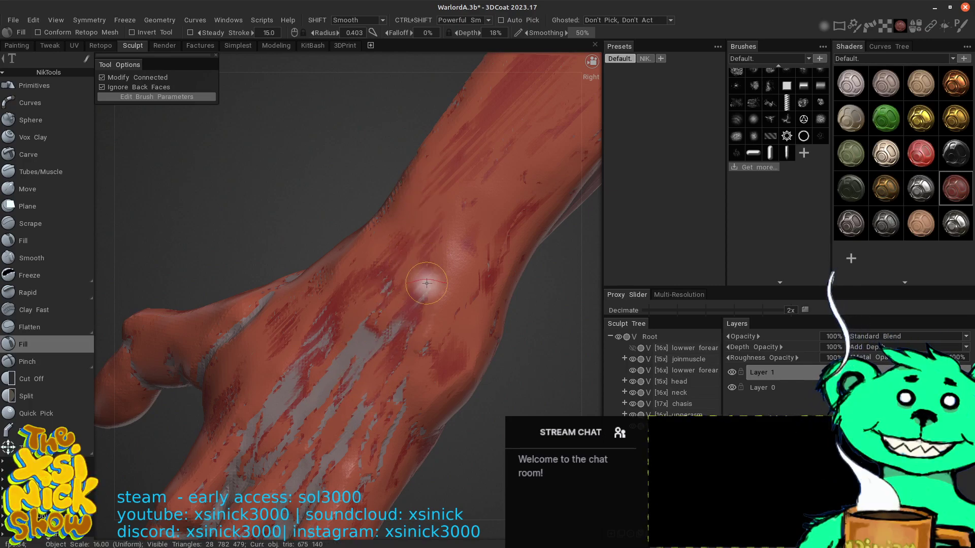
middle_click_drag(426, 335, 424, 211)
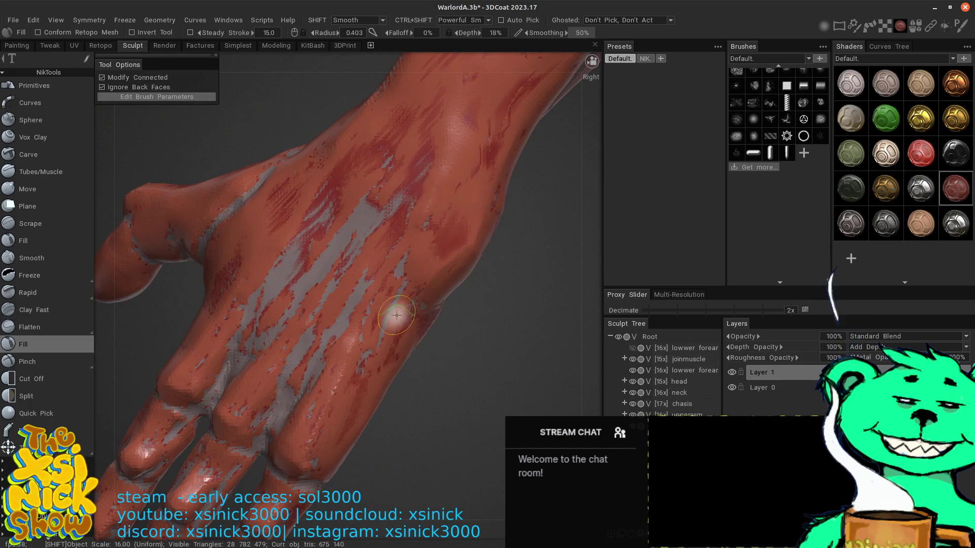
left_click_drag(568, 267, 554, 185)
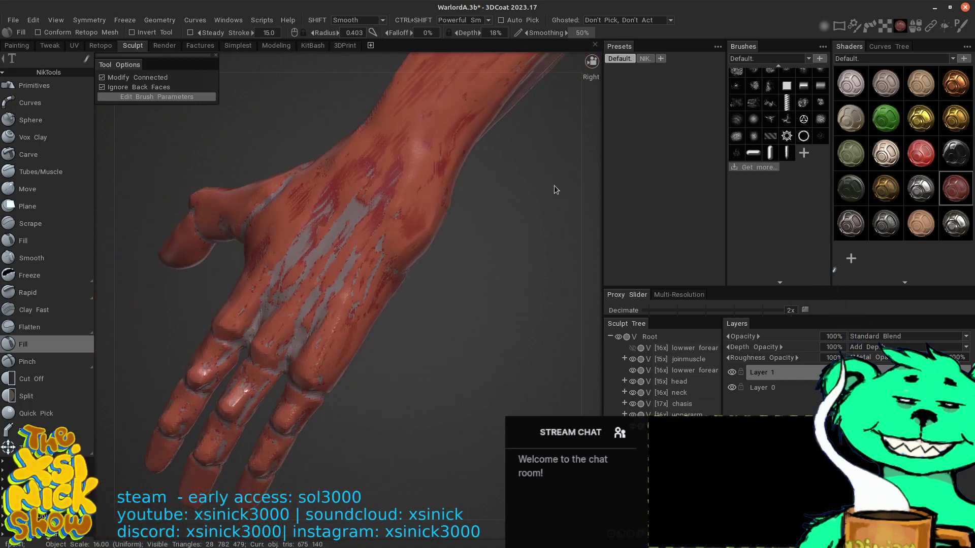
- Flatten the inner wrist above the base of the thumb with the Flatten brush at radius 0.444 and depth 41%
left_click_drag(567, 225, 628, 163)
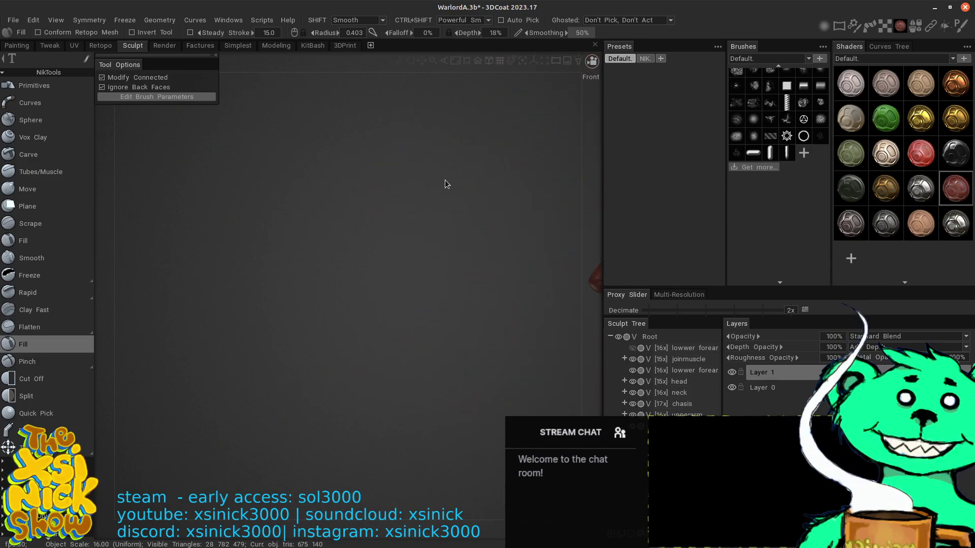
left_click_drag(445, 182, 495, 139)
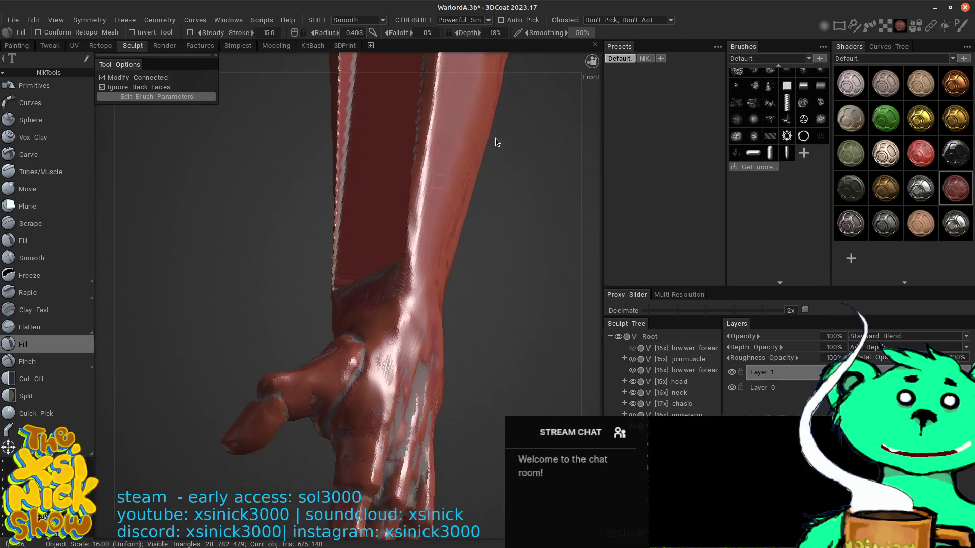
mouse_move(586, 226)
left_mouse_down()
mouse_move(633, 224)
mouse_move(551, 211)
mouse_move(353, 244)
mouse_move(518, 184)
mouse_move(596, 211)
mouse_move(623, 209)
mouse_move(599, 202)
mouse_move(634, 189)
mouse_move(394, 288)
left_mouse_up()
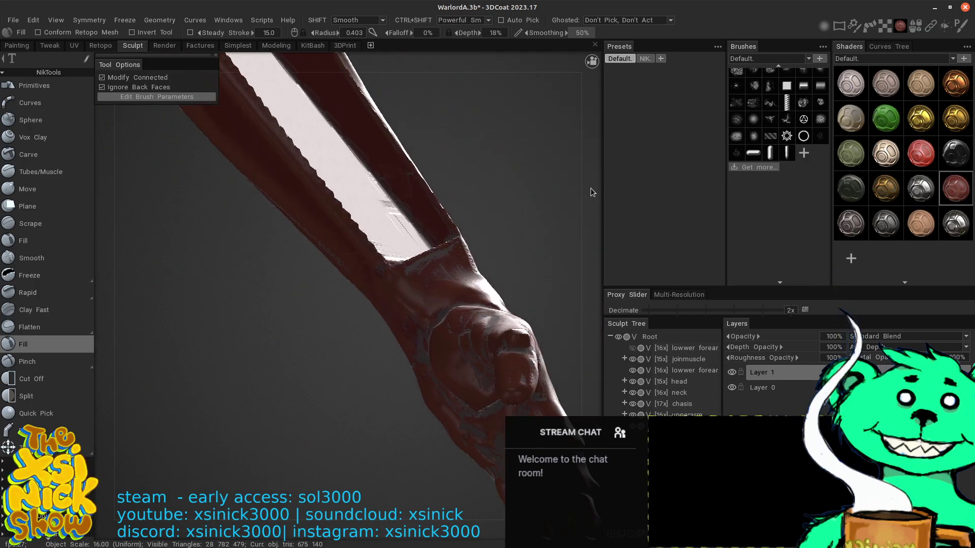
right_click_drag(592, 185, 607, 280)
left_click(154, 184)
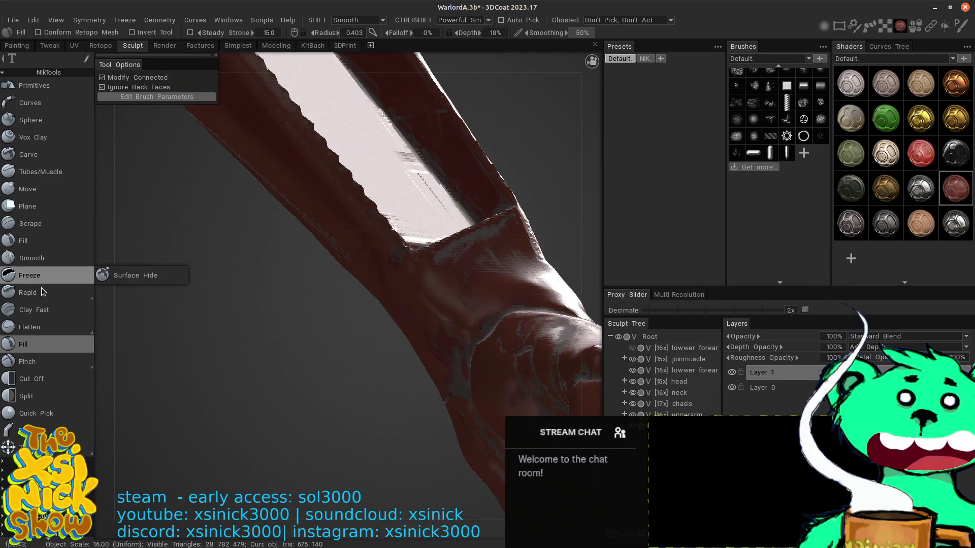
left_click(37, 223)
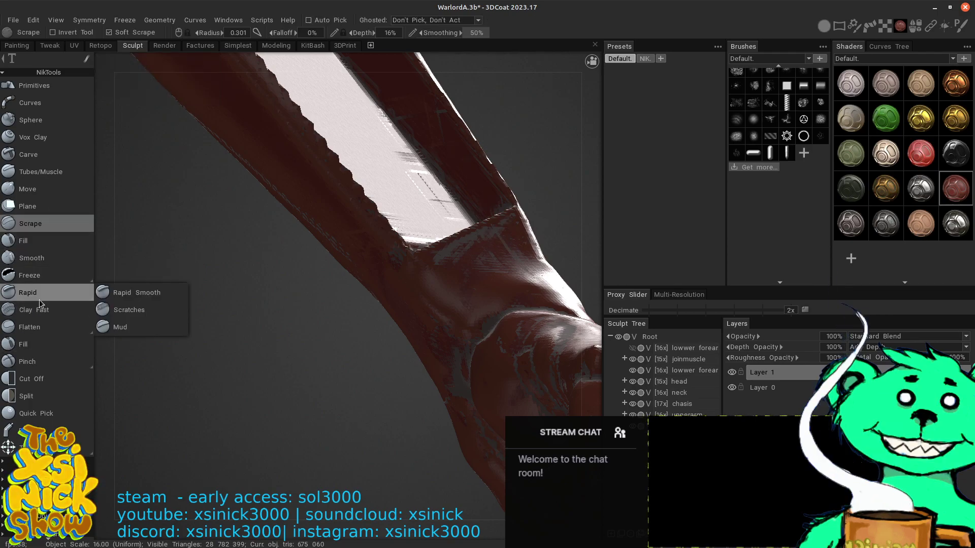
left_click(38, 327)
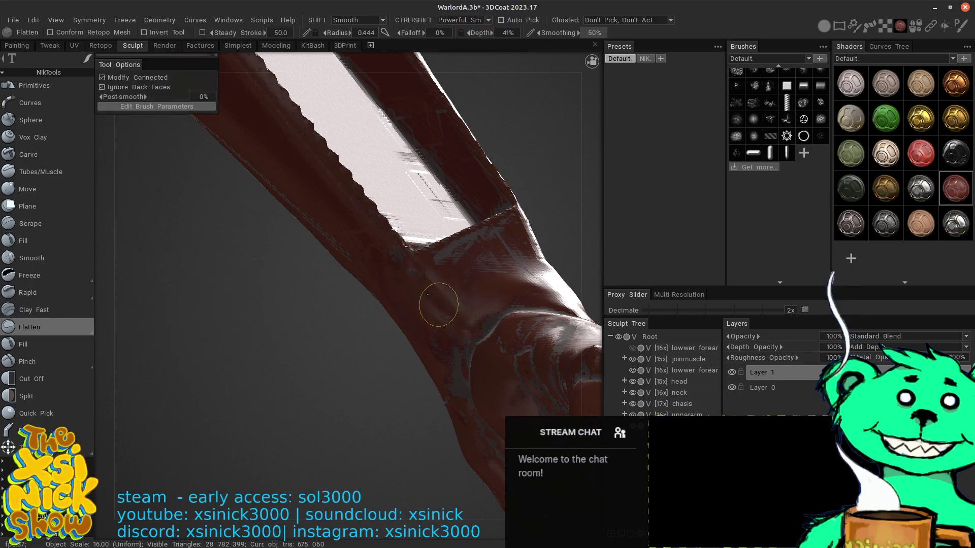
left_click_drag(430, 298, 447, 321)
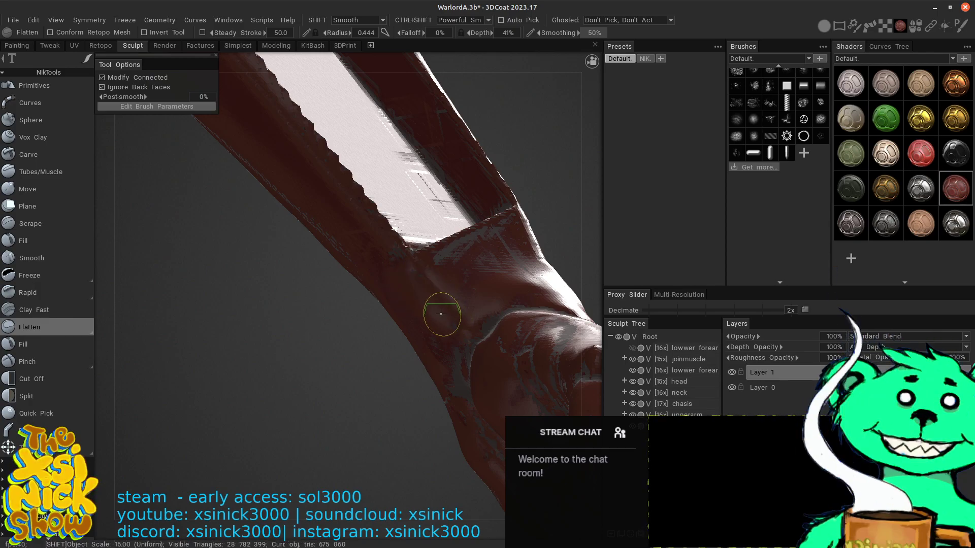
mouse_move(411, 287)
left_mouse_down()
mouse_move(439, 313)
mouse_move(454, 305)
left_mouse_up()
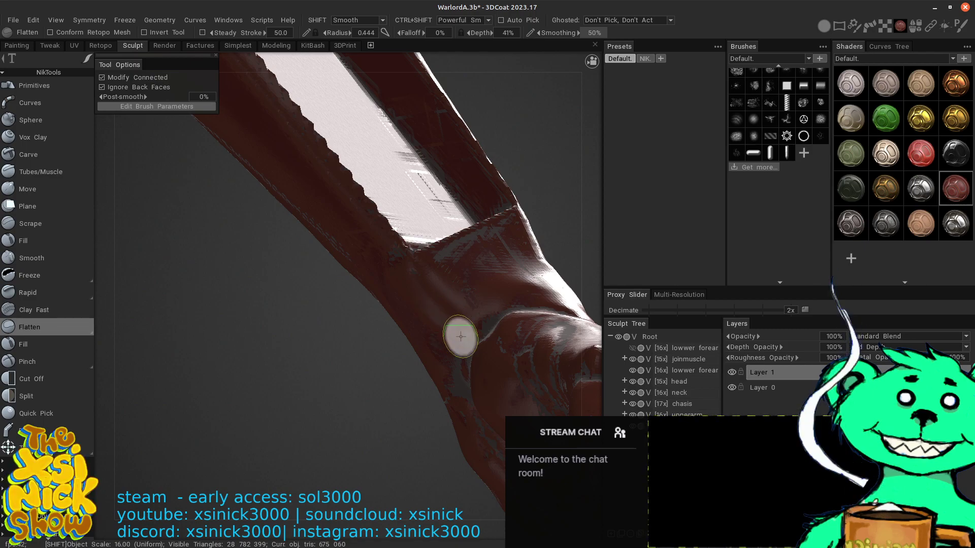
- Flatten and smooth the side of the wrist between the forearm opening and the heel of the palm
mouse_move(589, 188)
left_mouse_down()
mouse_move(554, 228)
mouse_move(544, 214)
left_mouse_up()
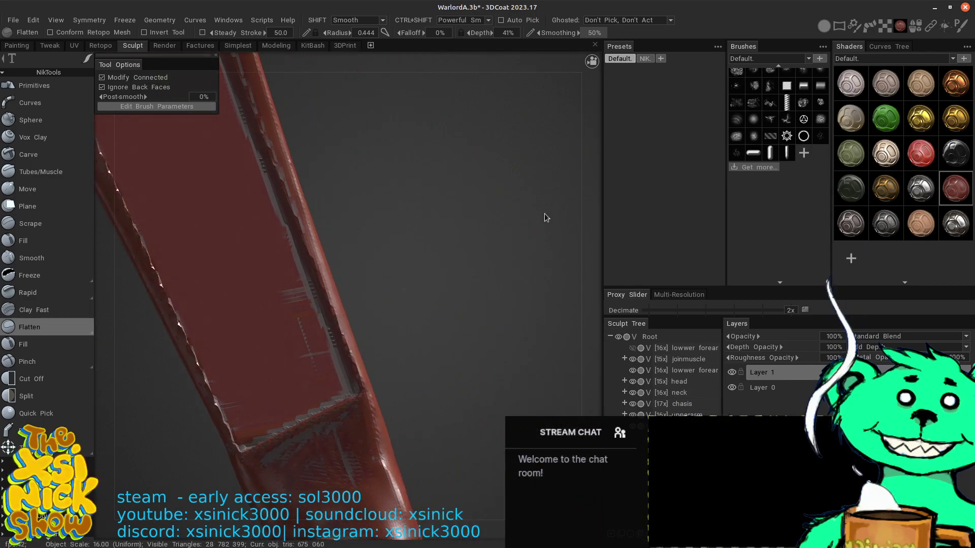
left_click_drag(473, 193, 526, 102)
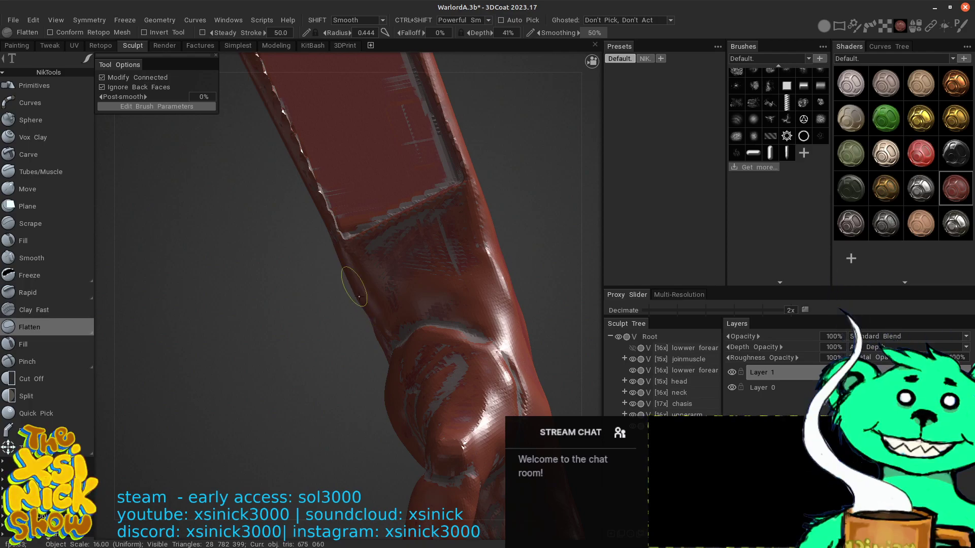
mouse_move(565, 188)
left_mouse_down()
mouse_move(666, 145)
mouse_move(720, 107)
left_mouse_up()
right_click_drag(464, 226, 272, 381)
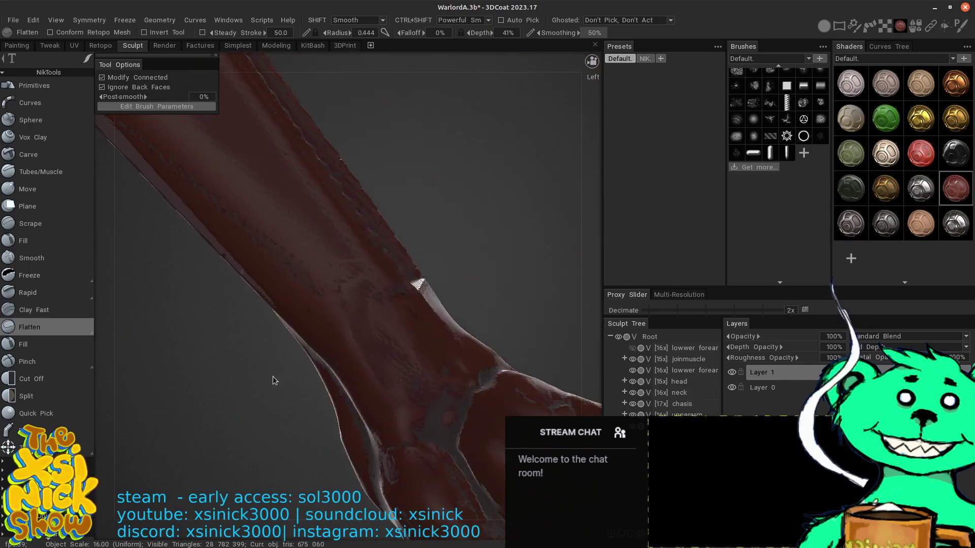
mouse_move(595, 183)
right_mouse_down()
mouse_move(562, 225)
mouse_move(586, 186)
mouse_move(636, 155)
mouse_move(525, 210)
mouse_move(489, 152)
mouse_move(352, 255)
right_mouse_up()
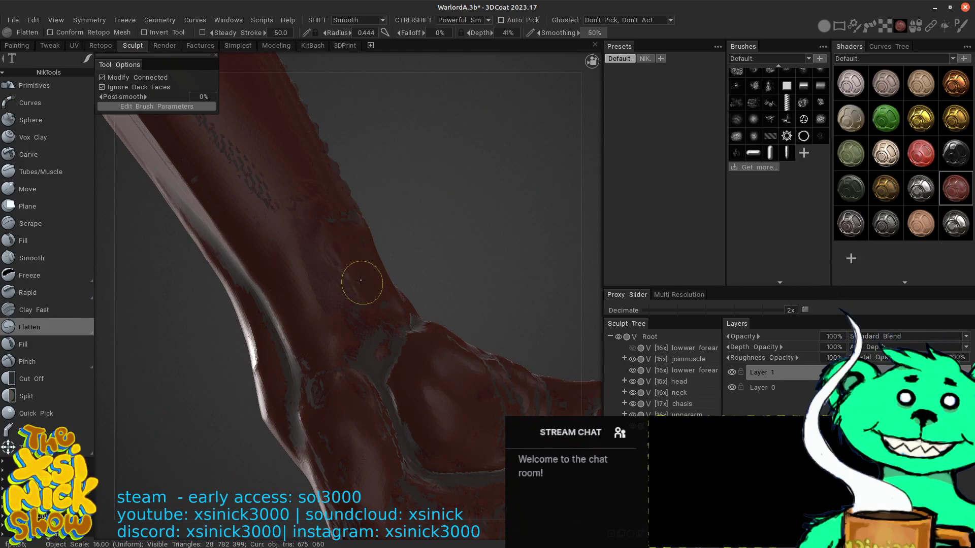
mouse_move(363, 283)
left_mouse_down()
mouse_move(355, 238)
mouse_move(350, 275)
mouse_move(346, 242)
left_mouse_up()
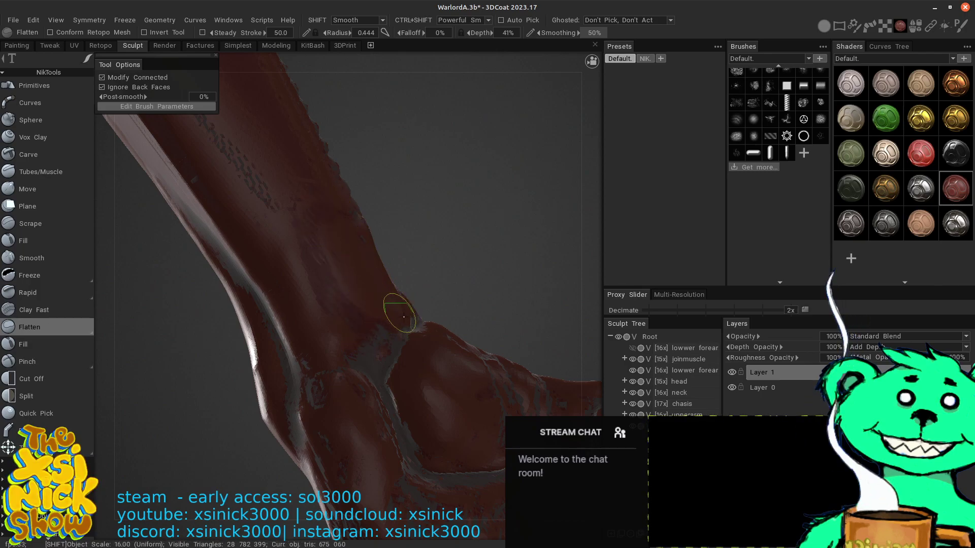
mouse_move(403, 317)
left_mouse_down("shift")
mouse_move(344, 266)
mouse_move(340, 248)
left_mouse_up("shift")
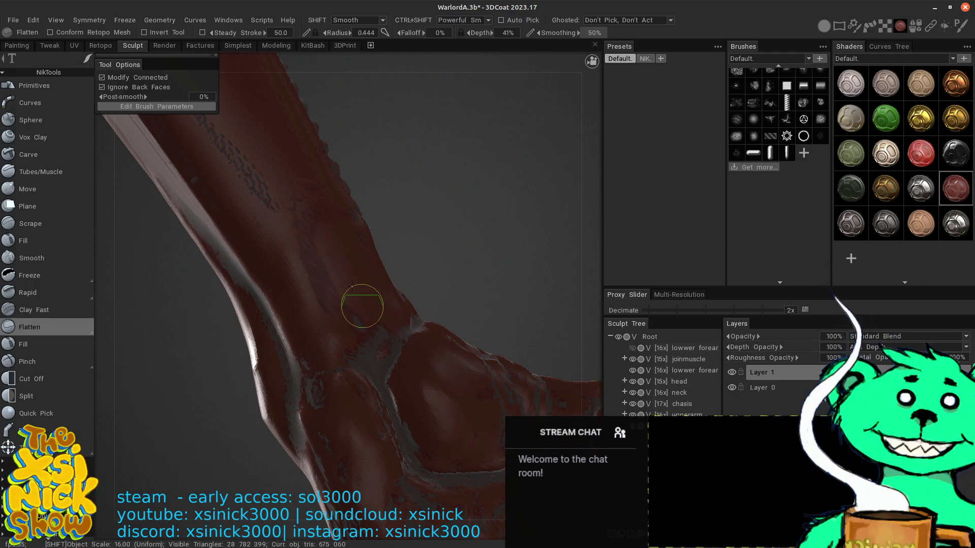
- Examine the flattened wrist and the rim of the forearm opening from several angles
mouse_move(550, 210)
left_mouse_down()
mouse_move(565, 202)
mouse_move(474, 297)
mouse_move(538, 217)
mouse_move(584, 183)
mouse_move(558, 215)
mouse_move(568, 211)
left_mouse_up()
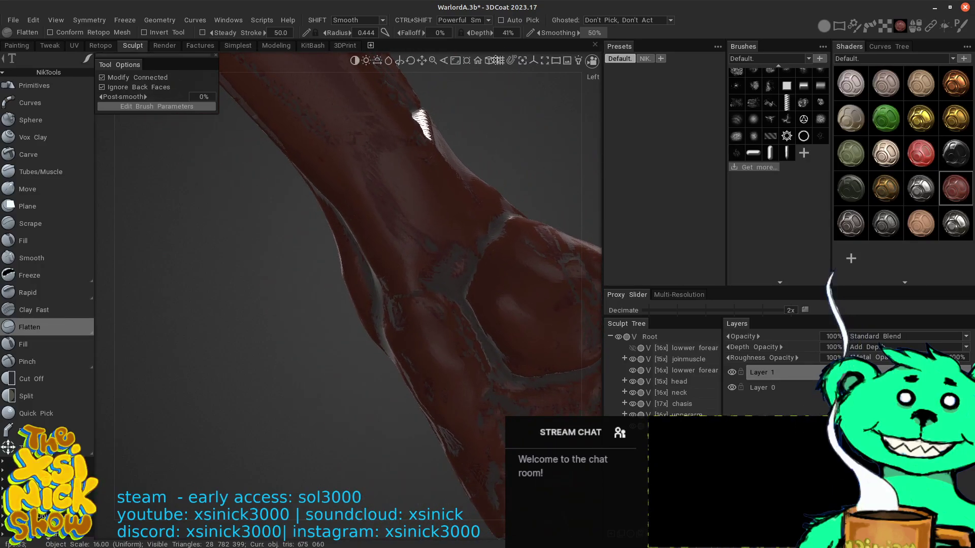
left_click_drag(574, 177, 634, 155)
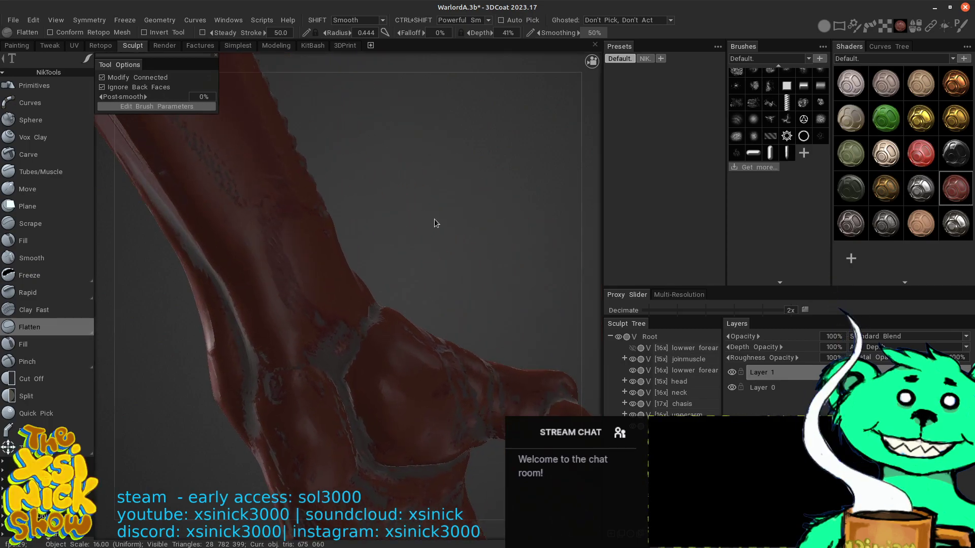
left_click_drag(435, 223, 554, 111)
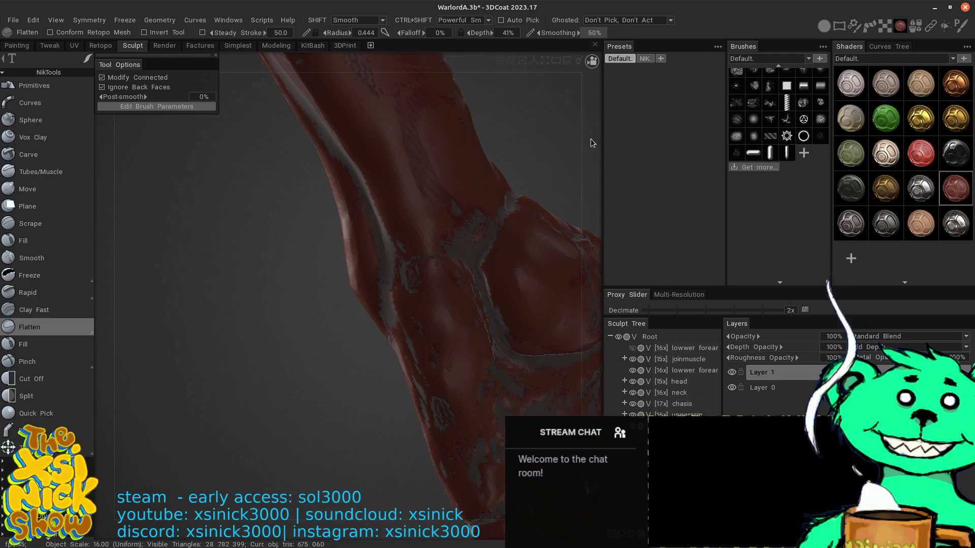
mouse_move(590, 139)
left_mouse_down()
mouse_move(551, 133)
mouse_move(584, 163)
mouse_move(555, 152)
mouse_move(439, 394)
left_mouse_up()
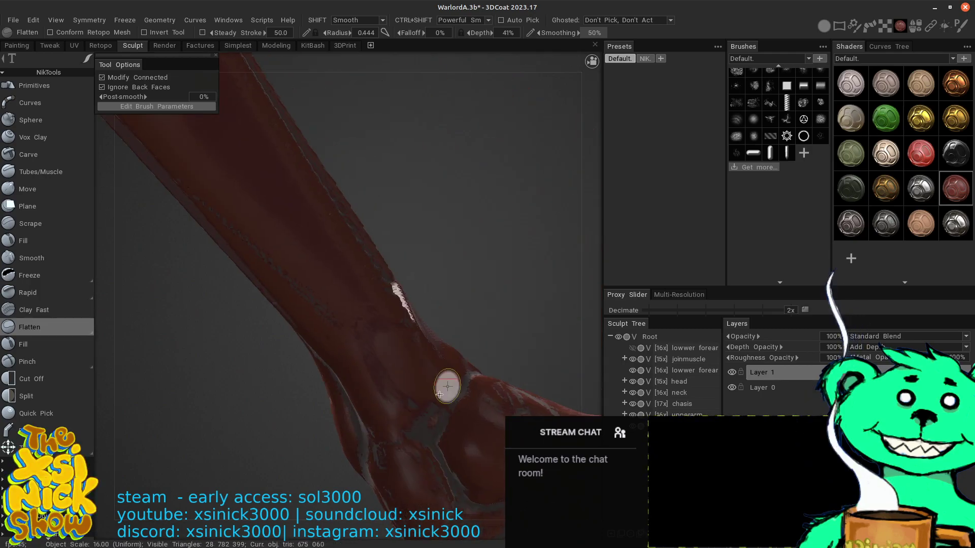
left_click_drag(601, 201, 534, 223)
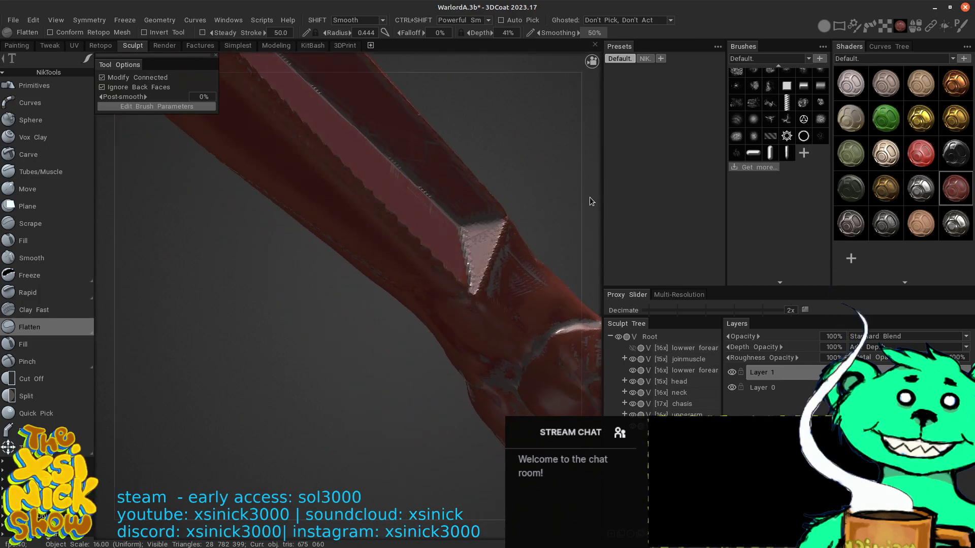
left_click_drag(590, 197, 551, 159)
left_click_drag(508, 202, 517, 227)
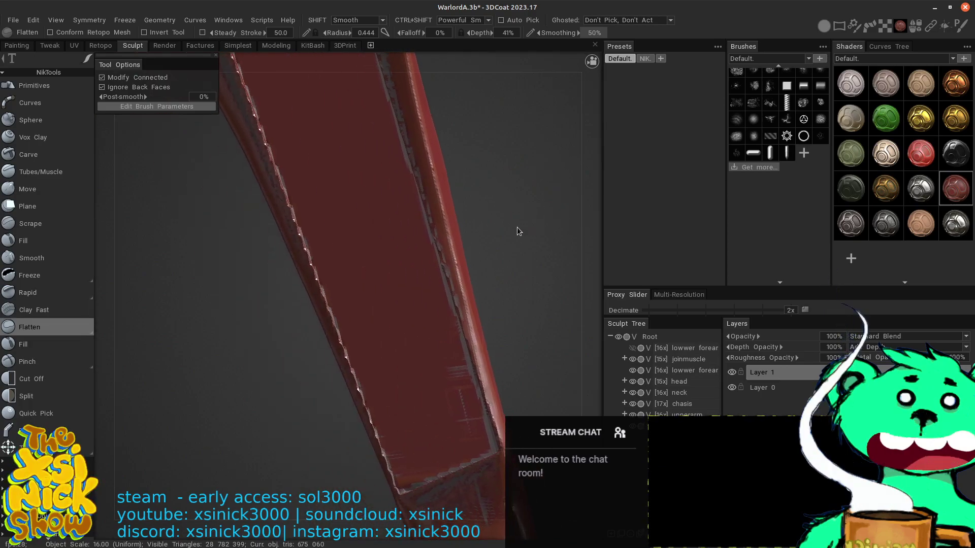
mouse_move(420, 283)
left_mouse_down()
mouse_move(464, 269)
mouse_move(571, 196)
mouse_move(608, 272)
left_mouse_up()
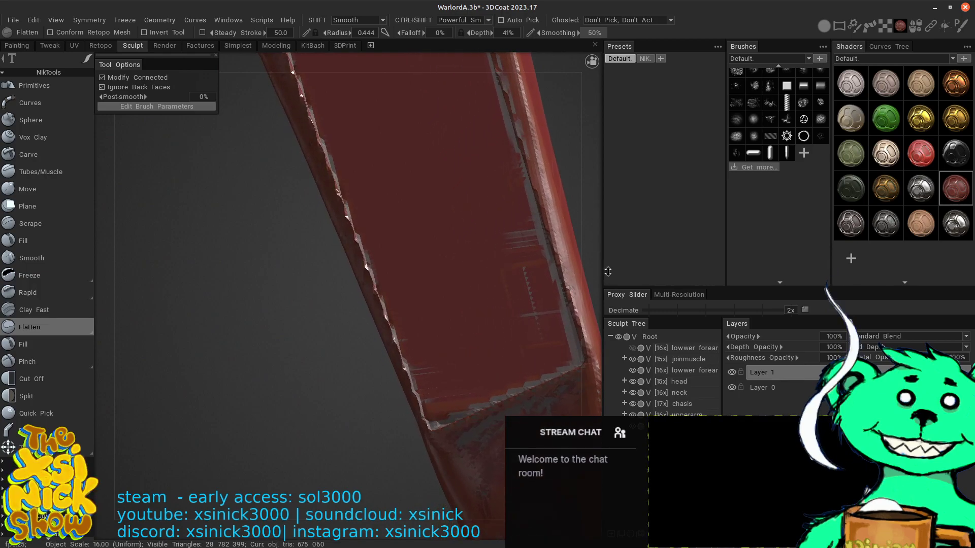
mouse_move(592, 235)
left_mouse_down()
mouse_move(562, 259)
mouse_move(450, 252)
mouse_move(608, 210)
mouse_move(463, 250)
left_mouse_up()
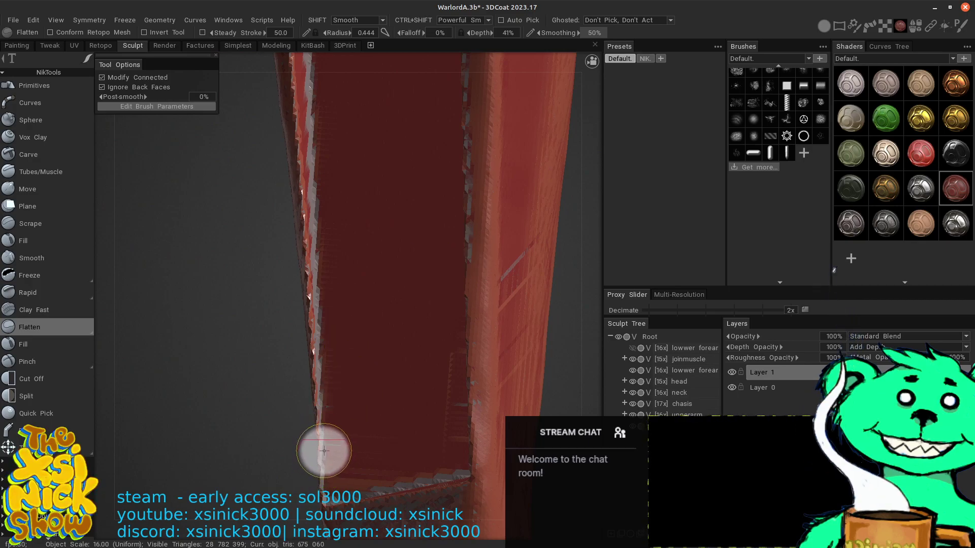
- Reduce the Flatten radius to 0.340 and even out the jagged rim of the forearm opening from the wrist upward
scroll(324, 451, "down", 10)
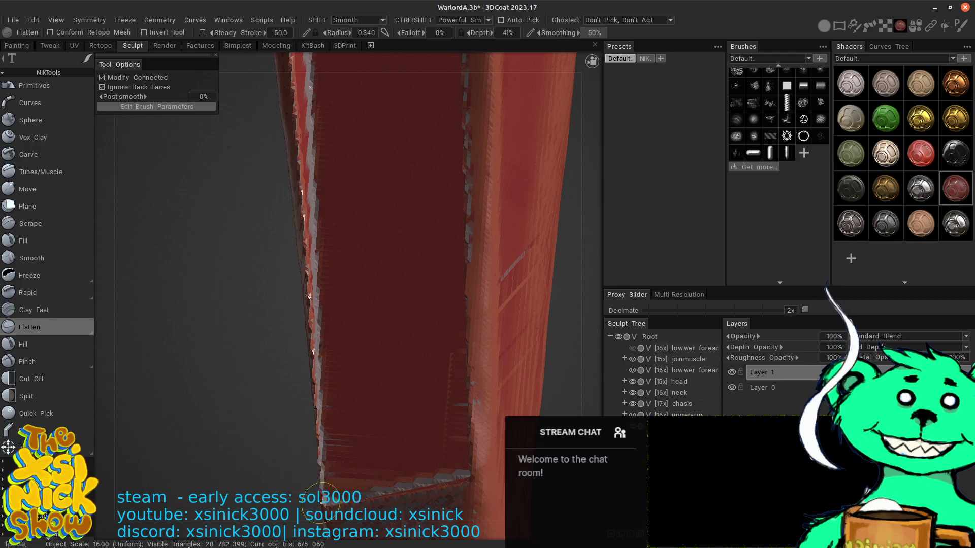
middle_click_drag(316, 471, 326, 332)
middle_click_drag(482, 326, 524, 526)
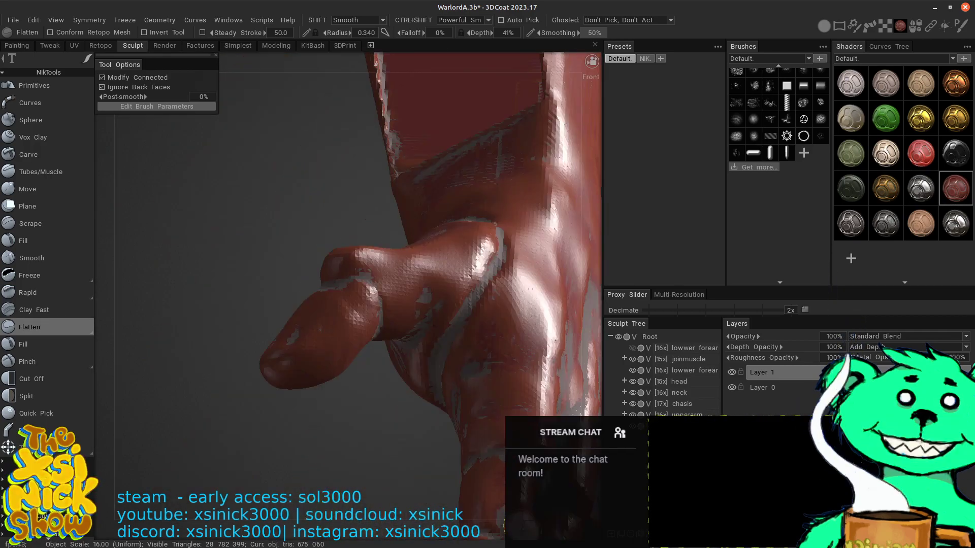
middle_click_drag(429, 188, 450, 456)
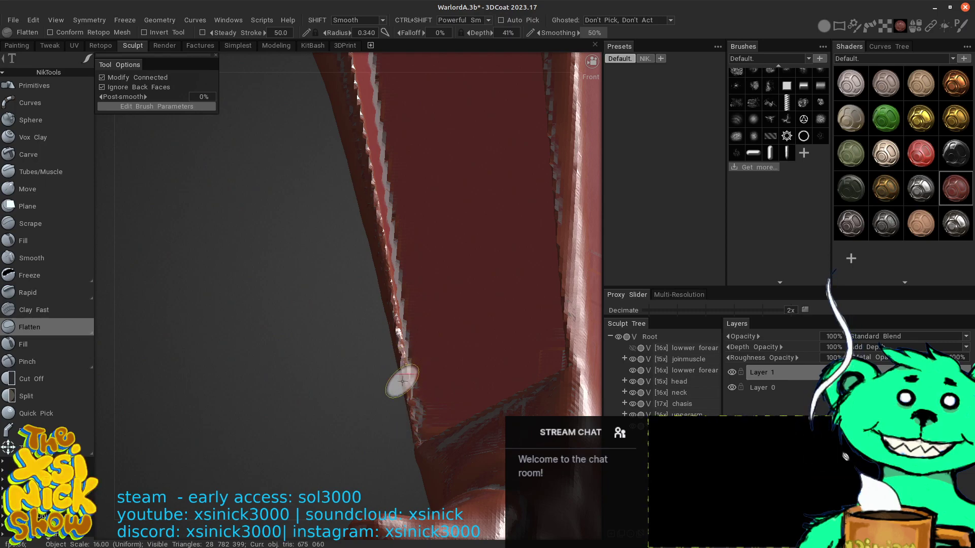
middle_click_drag(377, 199, 408, 426)
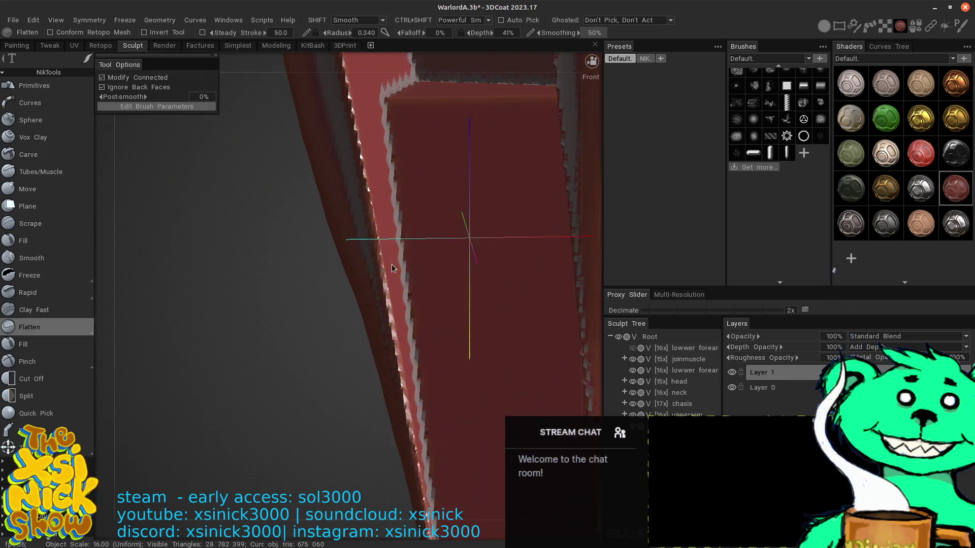
mouse_move(393, 268)
left_mouse_down()
mouse_move(350, 244)
mouse_move(350, 291)
left_mouse_up()
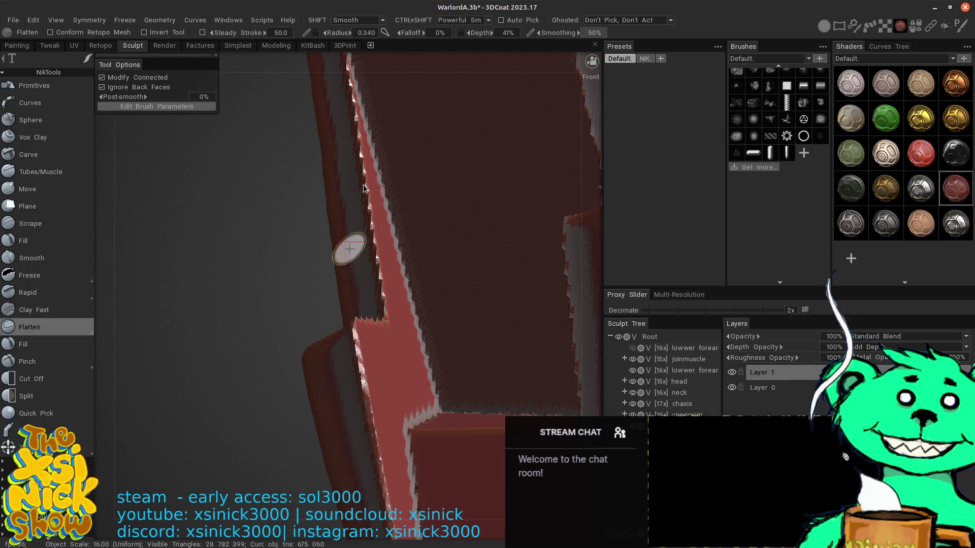
- Flatten the thin edge of the forearm opening along the upper forearm as far as the elbow joint
left_click_drag(595, 147, 659, 146, "alt")
mouse_move(659, 146)
middle_mouse_down()
mouse_move(670, 138)
mouse_move(617, 206)
mouse_move(554, 214)
middle_mouse_up()
left_click_drag(595, 179, 577, 186, "alt")
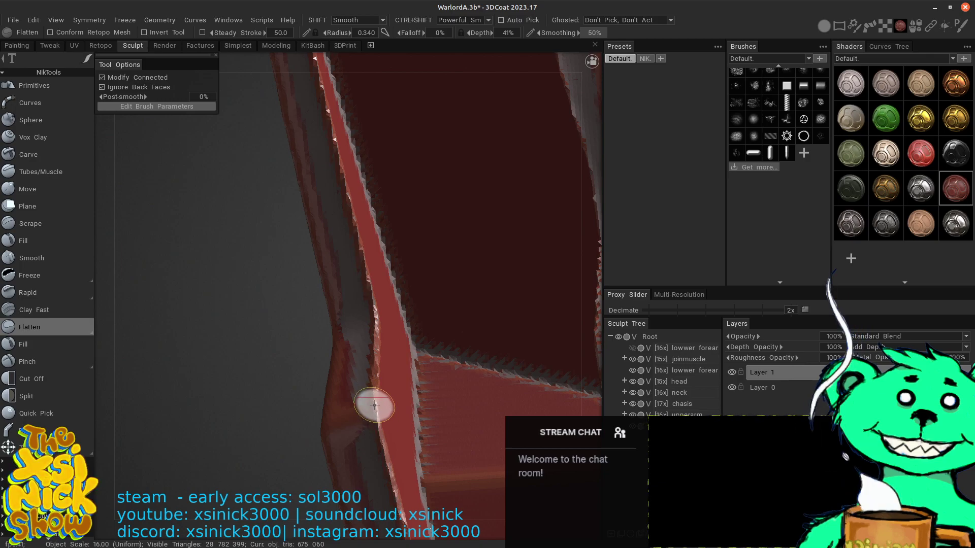
middle_click_drag(377, 242, 391, 363, "alt")
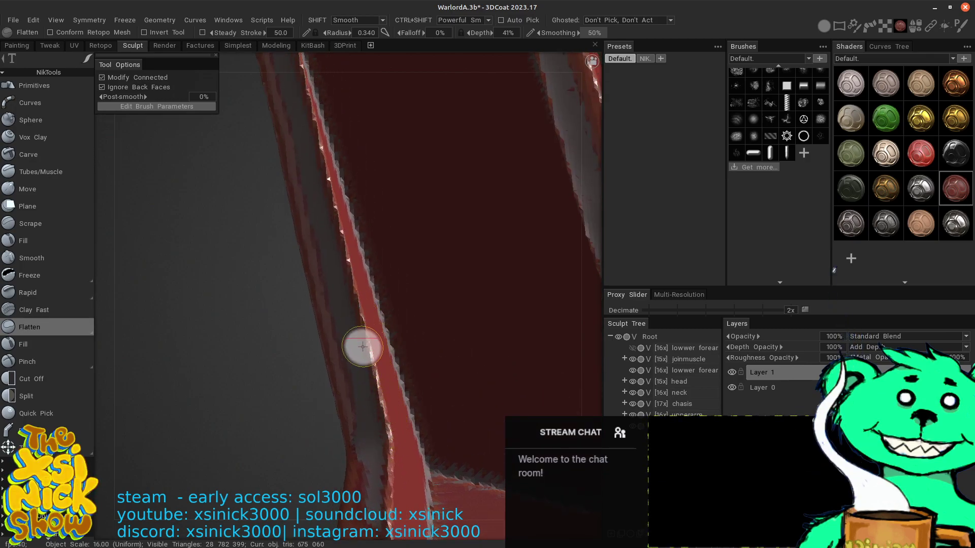
middle_click_drag(361, 227, 370, 392)
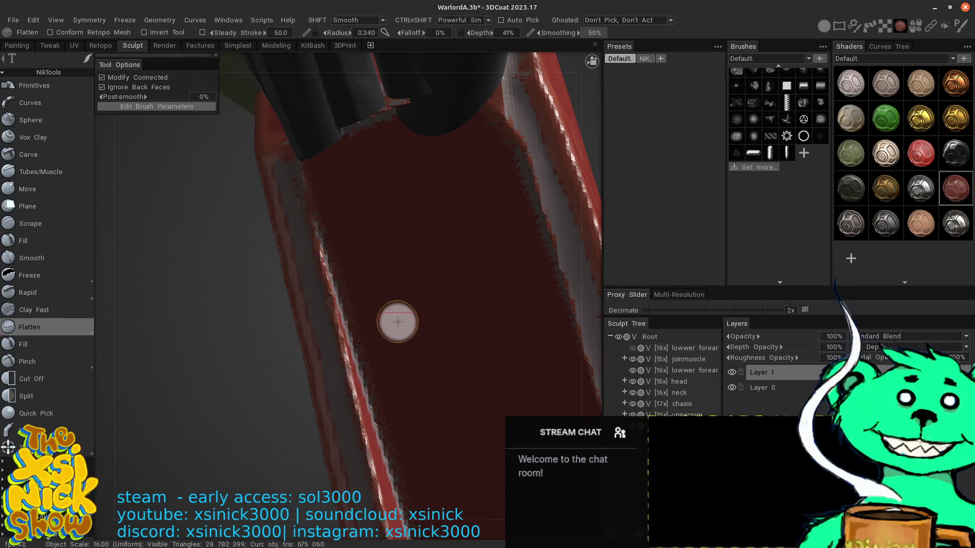
mouse_move(405, 342)
middle_mouse_down()
mouse_move(411, 285)
mouse_move(429, 329)
middle_mouse_up()
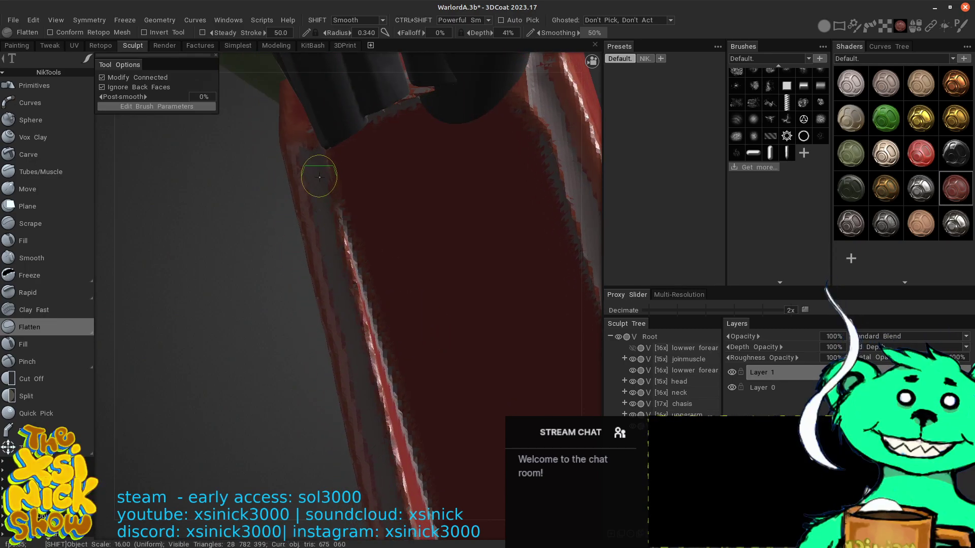
- Flatten and smooth the jagged edge of the opening along the lower forearm, working back down towards the wrist
right_click_drag(392, 228, 422, 154)
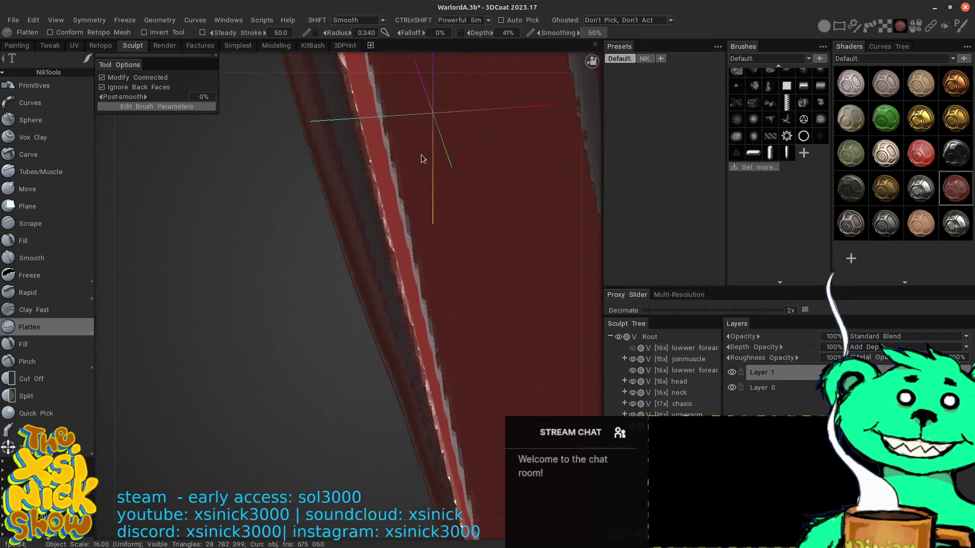
middle_click_drag(422, 154, 410, 102)
middle_click_drag(459, 333, 424, 275)
left_click_drag(371, 231, 358, 182)
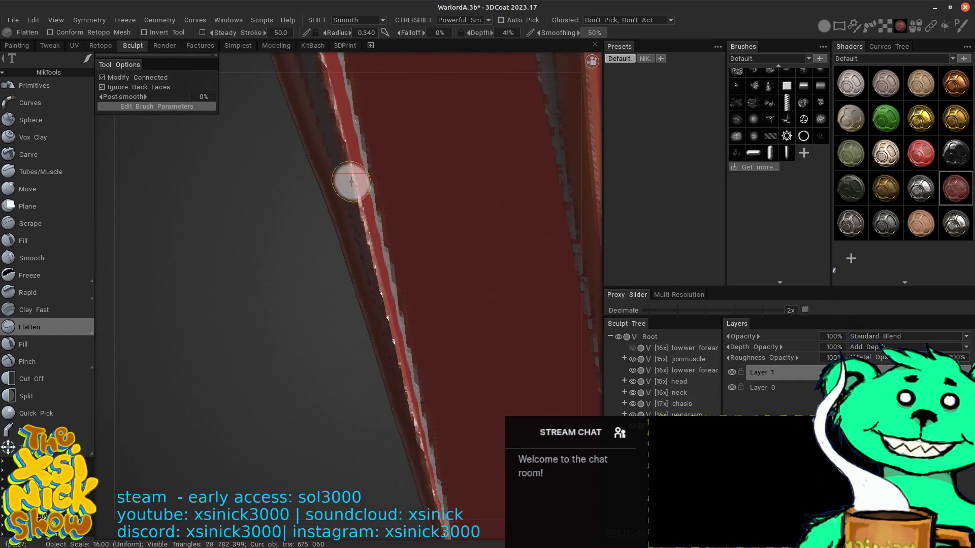
left_click_drag(364, 233, 390, 335)
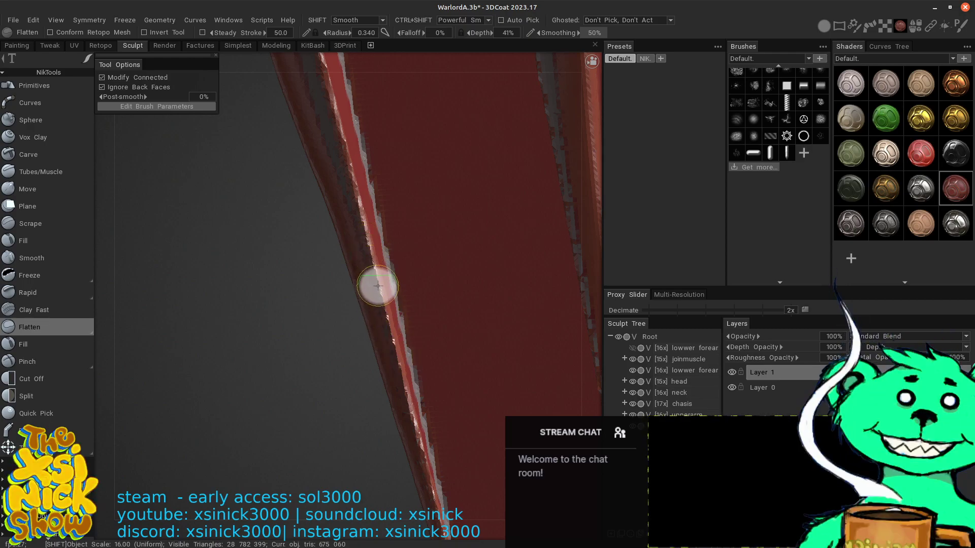
middle_click_drag(408, 280, 393, 177)
left_click_drag(406, 335, 432, 440)
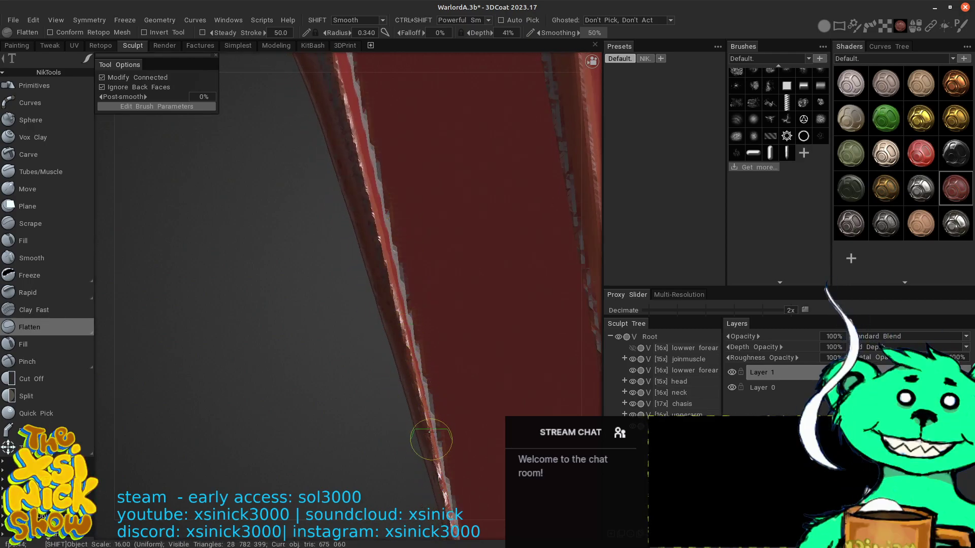
- Flatten the corner of the forearm opening where its end edge meets the side wall at the wrist
mouse_move(430, 432)
right_mouse_down()
mouse_move(409, 272)
mouse_move(403, 327)
right_mouse_up()
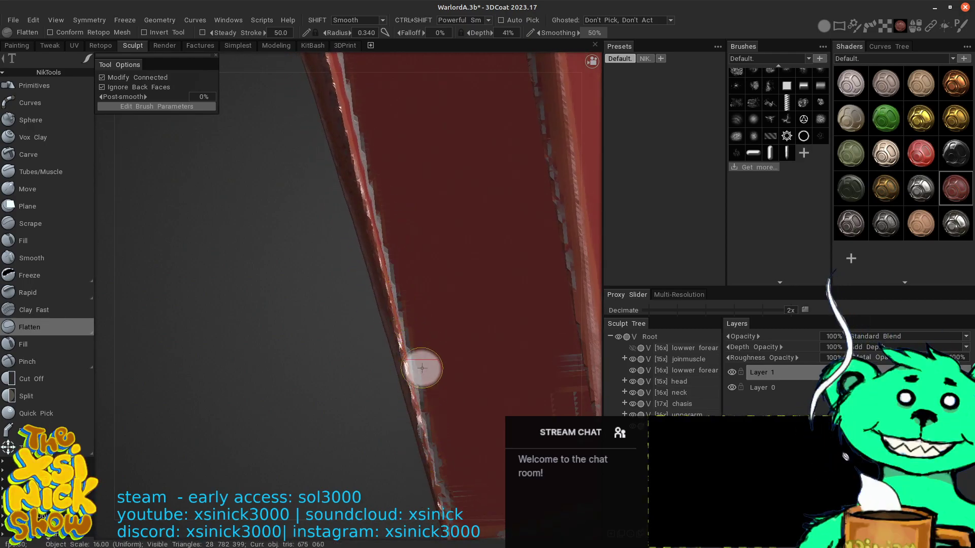
mouse_move(422, 368)
right_mouse_down()
mouse_move(398, 254)
mouse_move(333, 203)
right_mouse_up()
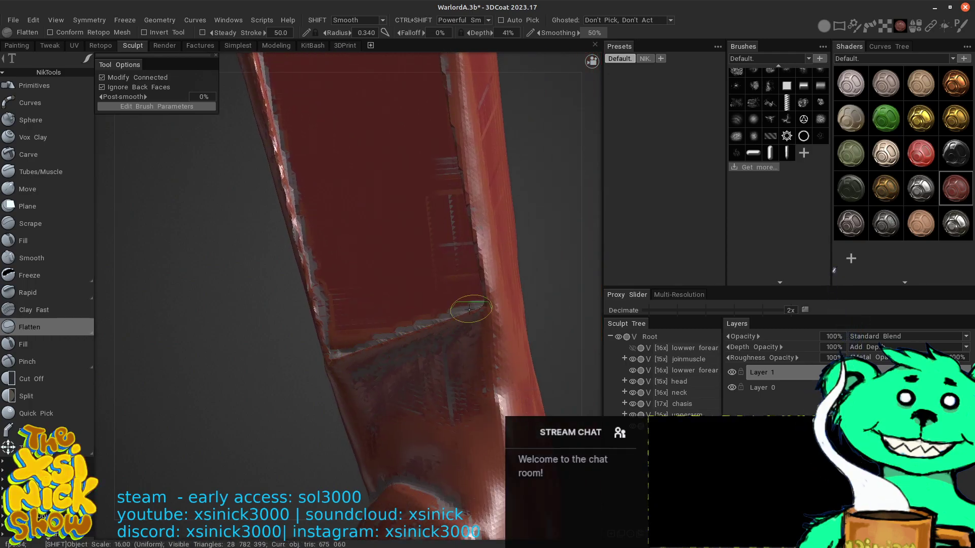
left_click_drag(469, 309, 483, 306)
middle_click_drag(497, 207, 483, 323)
left_click_drag(461, 336, 465, 373)
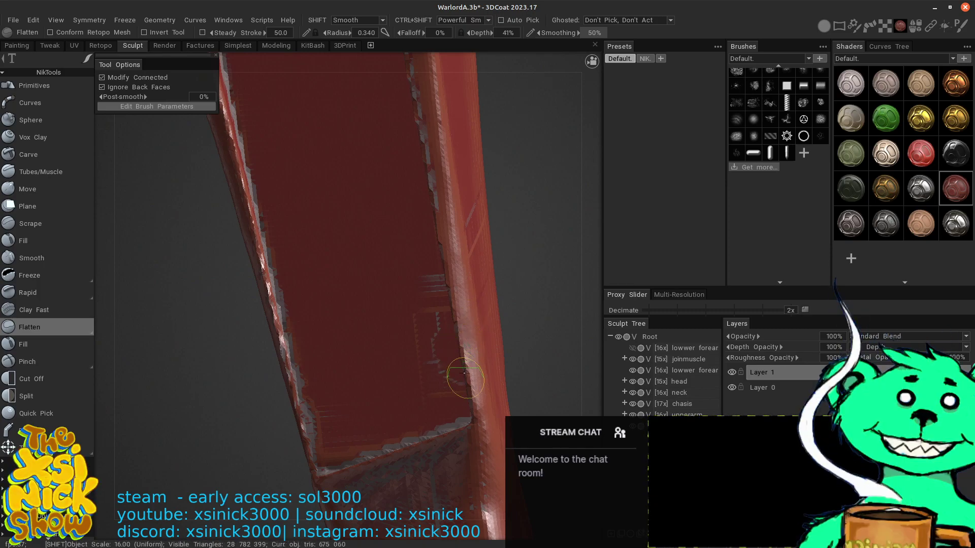
- Flatten the thin rim on the opposite side of the opening along the lower forearm
left_click_drag(598, 188, 664, 156)
middle_click_drag(487, 213, 260, 456)
middle_click_drag(537, 212, 399, 237)
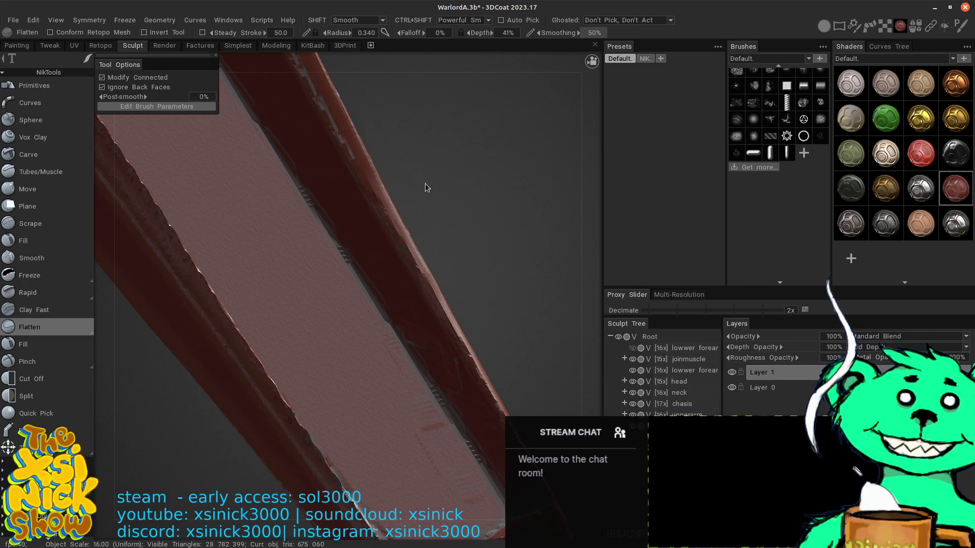
middle_click_drag(427, 188, 466, 339)
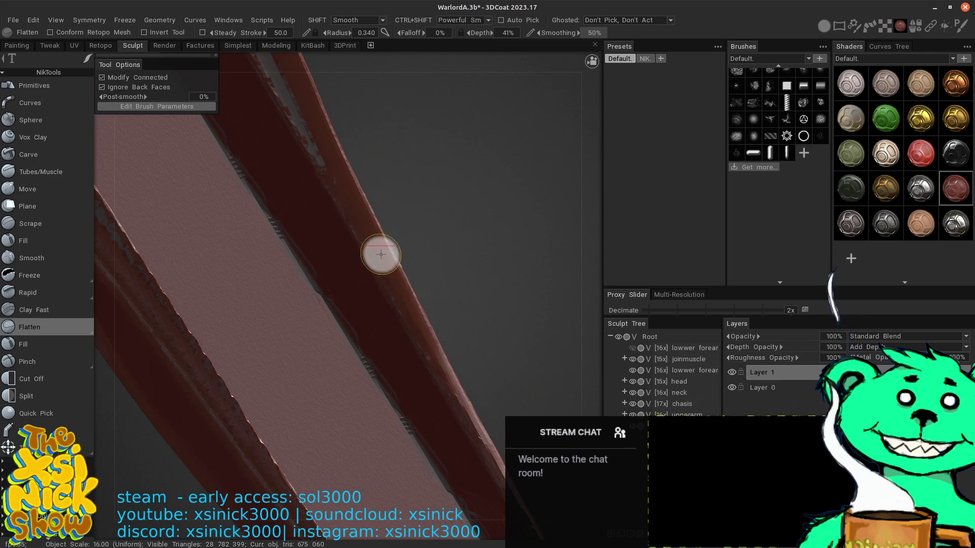
mouse_move(441, 223)
middle_mouse_down()
mouse_move(518, 337)
mouse_move(507, 277)
middle_mouse_up()
left_click_drag(511, 254, 524, 215)
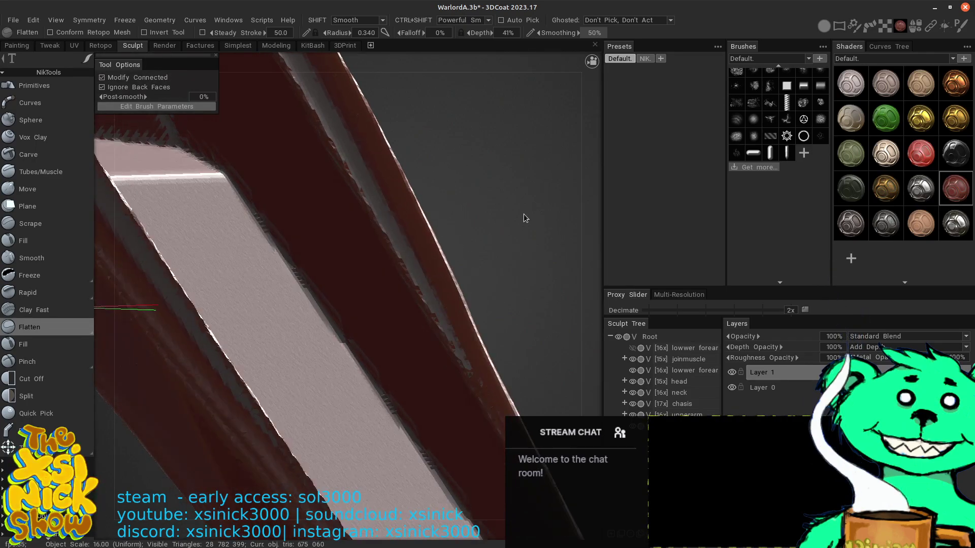
mouse_move(523, 214)
middle_mouse_down()
mouse_move(520, 194)
mouse_move(477, 215)
middle_mouse_up()
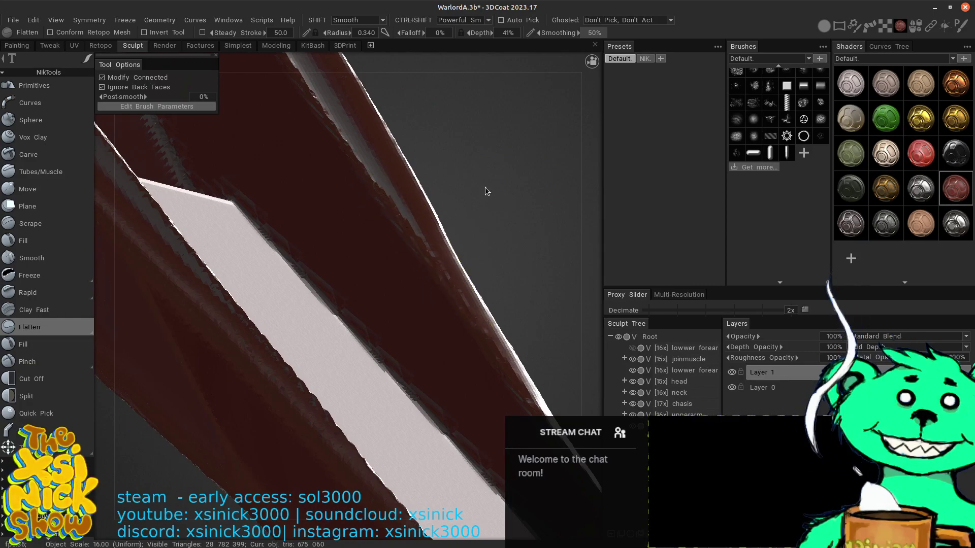
mouse_move(483, 192)
middle_mouse_down()
mouse_move(506, 248)
mouse_move(497, 242)
middle_mouse_up()
left_click_drag(357, 183, 366, 203)
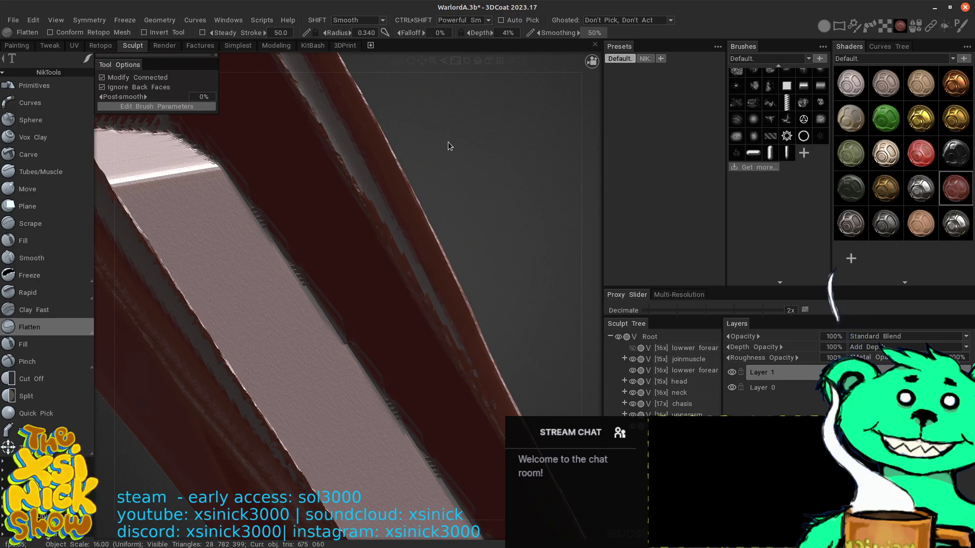
- Flatten the inner edge of that rim from just below the bend in the opening down the lower forearm
middle_click_drag(447, 145, 528, 312)
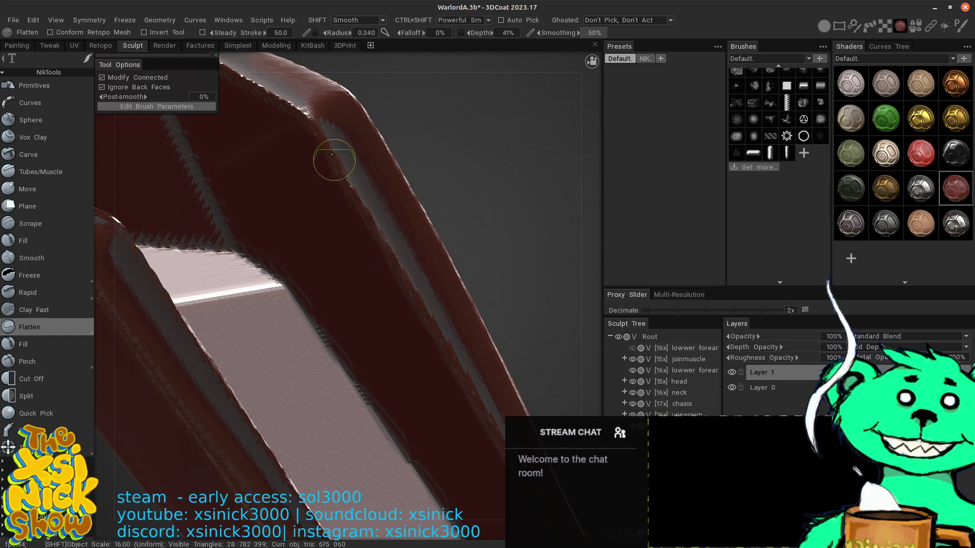
left_click_drag(333, 156, 422, 302)
left_click_drag(349, 180, 374, 236)
left_click_drag(410, 286, 430, 324)
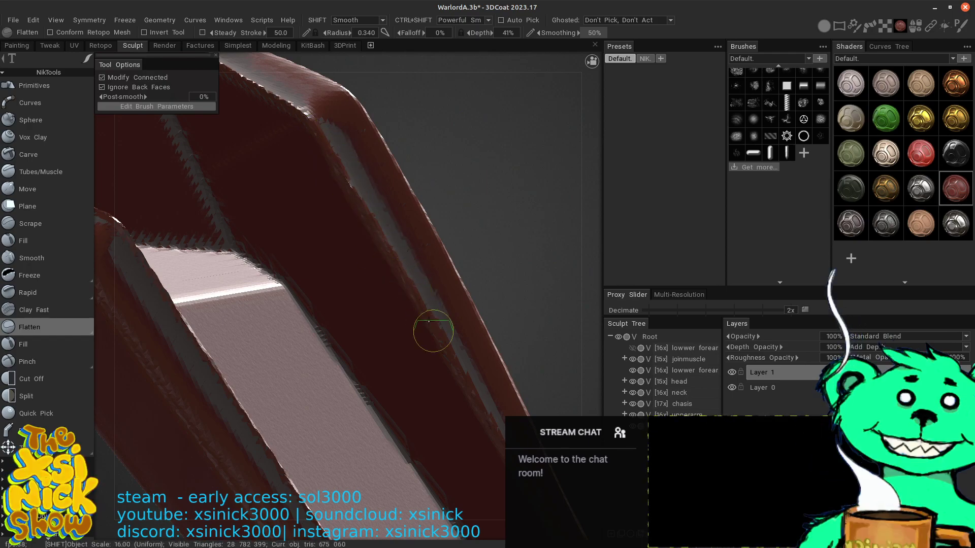
mouse_move(532, 351)
middle_mouse_down()
mouse_move(416, 115)
mouse_move(420, 127)
middle_mouse_up()
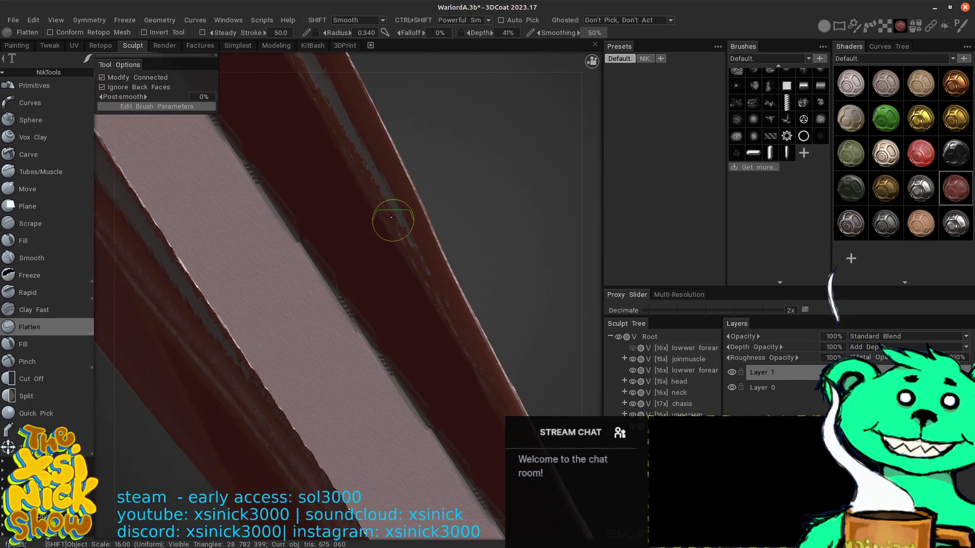
- Flatten and smooth the inner rim edge around the bend in the opening and just above it
mouse_move(498, 264)
left_mouse_down()
mouse_move(449, 190)
mouse_move(400, 188)
mouse_move(456, 323)
mouse_move(505, 400)
mouse_move(514, 277)
mouse_move(464, 270)
mouse_move(522, 296)
mouse_move(458, 161)
mouse_move(554, 323)
mouse_move(562, 220)
mouse_move(577, 221)
mouse_move(565, 235)
mouse_move(441, 268)
left_mouse_up()
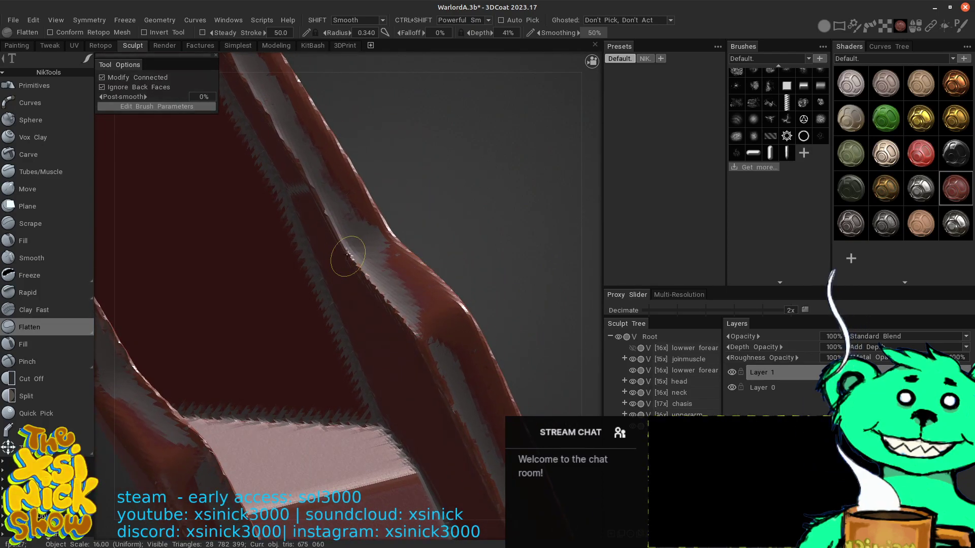
left_click_drag(349, 253, 411, 340)
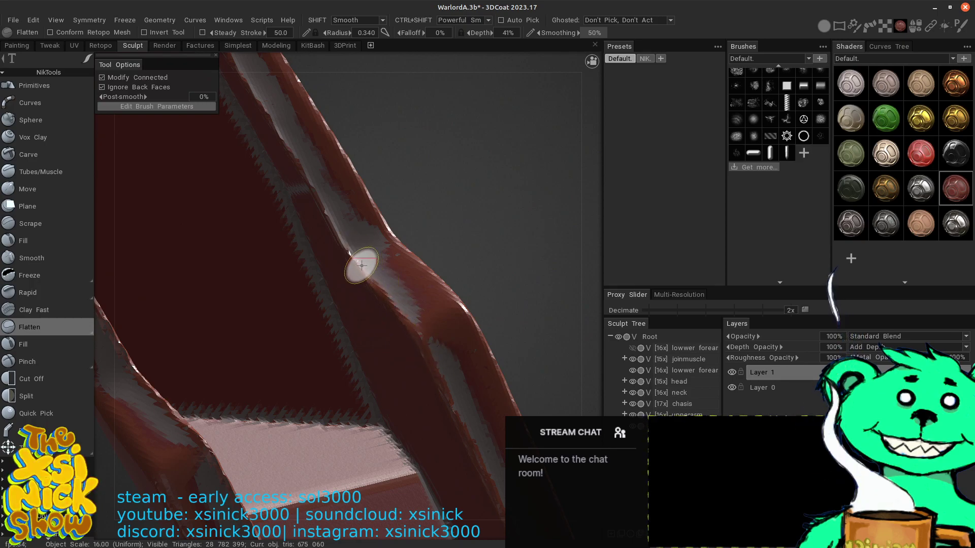
left_click_drag(346, 250, 405, 329, "shift")
middle_click_drag(328, 179, 384, 303)
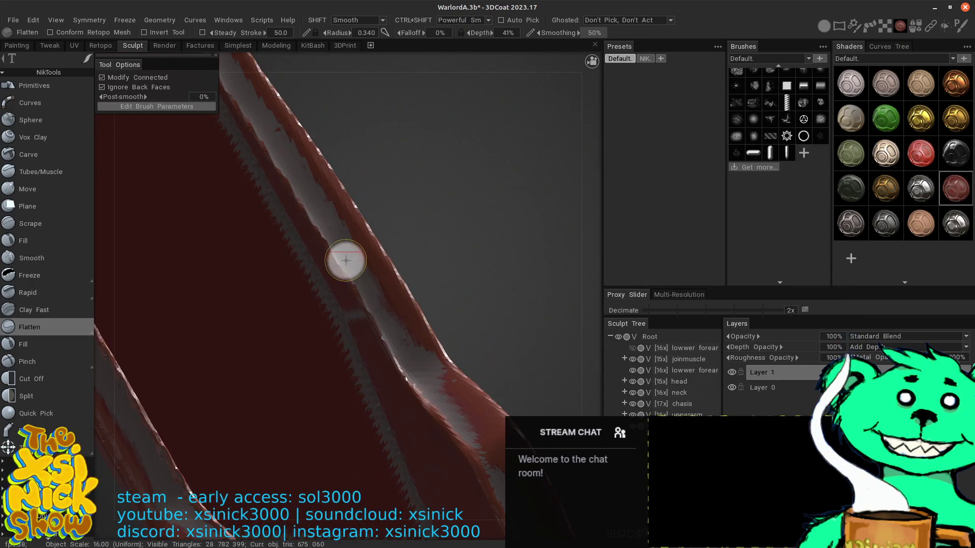
mouse_move(369, 311)
left_mouse_down("shift")
mouse_move(398, 391)
mouse_move(343, 277)
mouse_move(422, 399)
mouse_move(351, 222)
left_mouse_up("shift")
- Flatten the same inner rim edge along the upper forearm between the elbow joint and the bend
middle_click_drag(387, 198, 445, 348)
mouse_move(445, 250)
left_mouse_down()
mouse_move(420, 268)
mouse_move(435, 252)
mouse_move(391, 264)
left_mouse_up()
left_click_drag(431, 209, 438, 205)
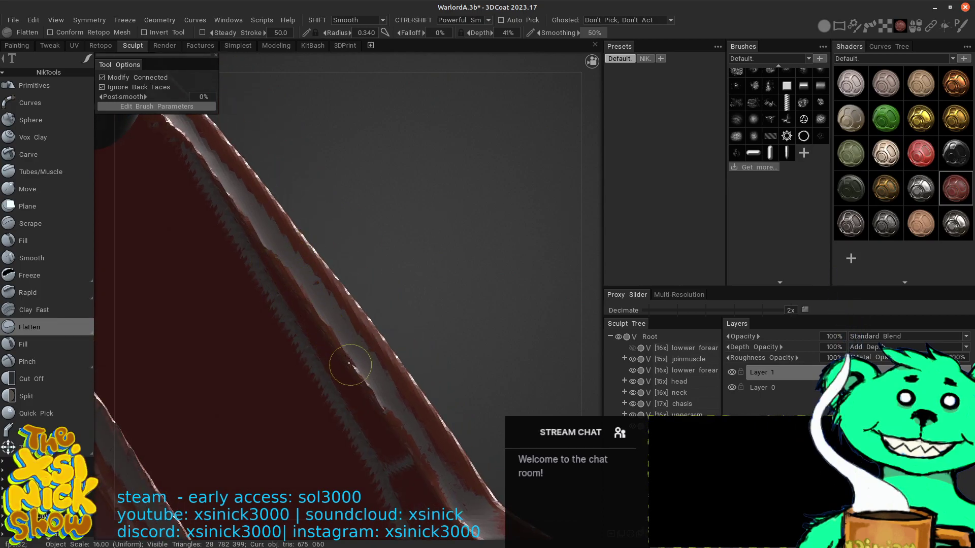
left_click_drag(300, 287, 400, 442)
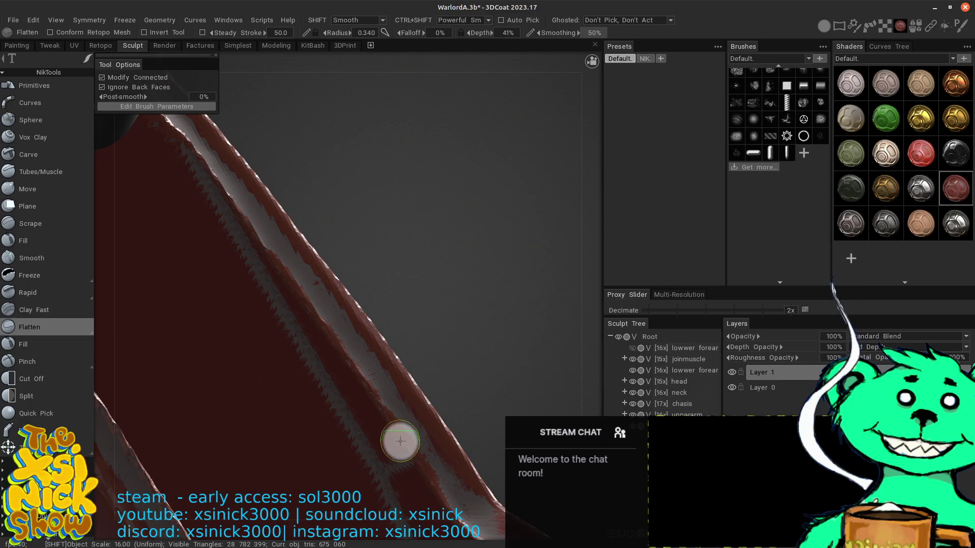
- Flatten the jagged inner edge on the other side of the opening from the elbow joint down towards the bend
left_click_drag(369, 186, 358, 245)
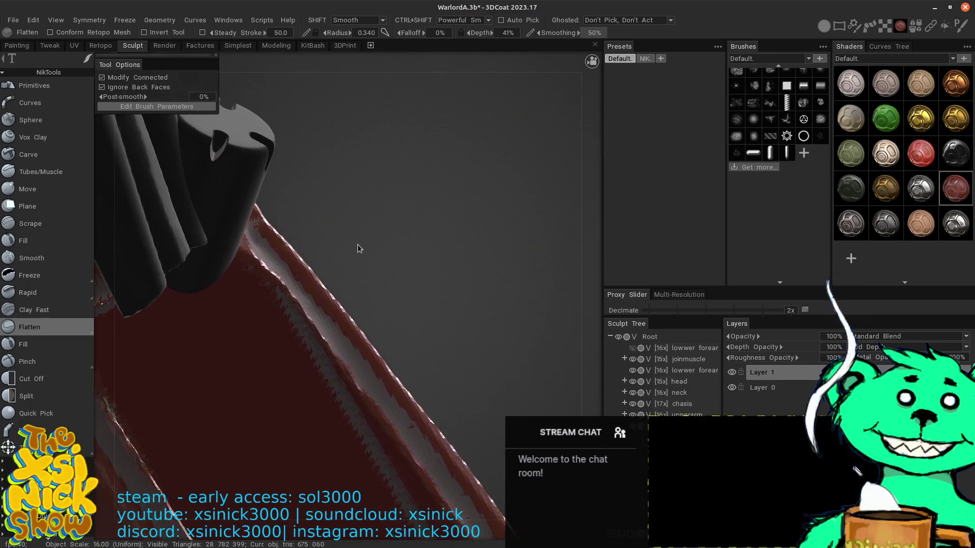
left_click_drag(584, 199, 391, 188)
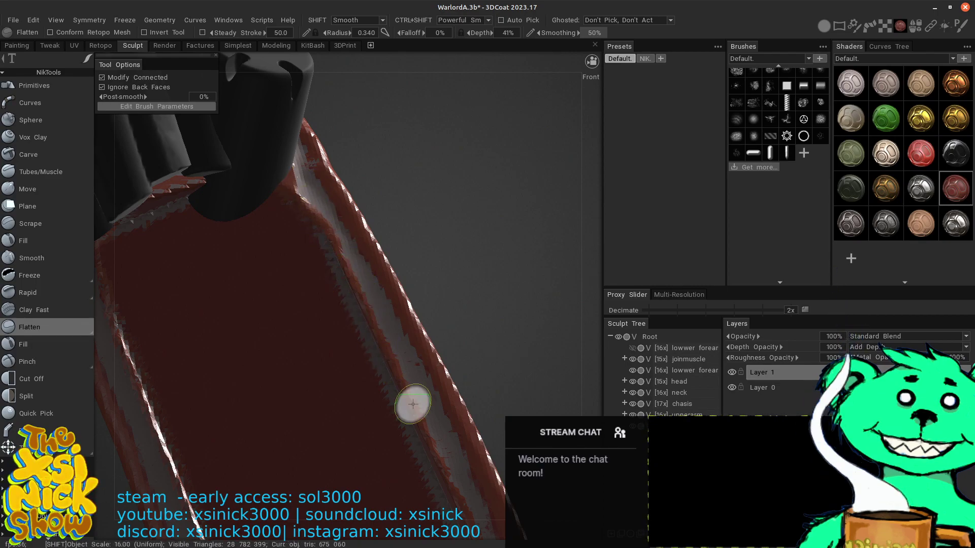
mouse_move(407, 239)
left_mouse_down()
mouse_move(428, 202)
mouse_move(489, 197)
left_mouse_up()
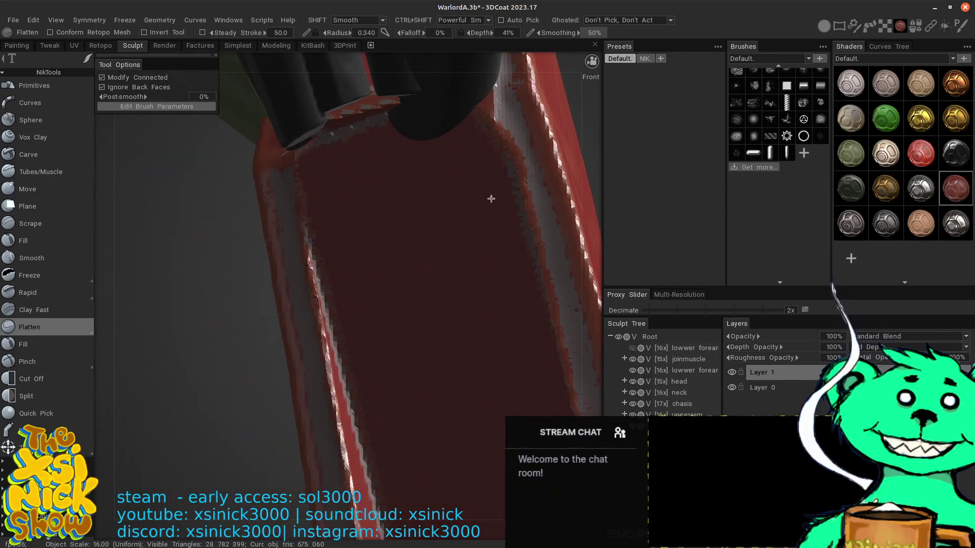
middle_click_drag(401, 193, 390, 283, "alt")
left_click_drag(307, 256, 335, 405)
left_click_drag(305, 274, 335, 414)
mouse_move(359, 319)
middle_mouse_down("alt")
mouse_move(323, 158)
mouse_move(322, 89)
middle_mouse_up("alt")
left_click_drag(317, 274, 336, 402)
- Smooth the inner rim edge at the bend and check the opening from the wrist side
right_click_drag(369, 299, 356, 324)
right_click_drag(344, 279, 326, 311)
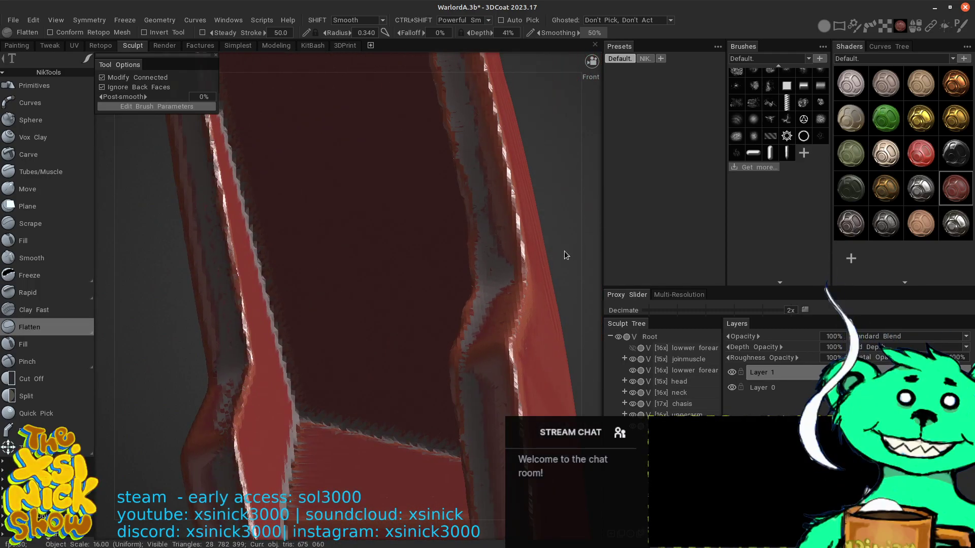
mouse_move(598, 220)
right_mouse_down()
mouse_move(621, 216)
mouse_move(471, 155)
right_mouse_up()
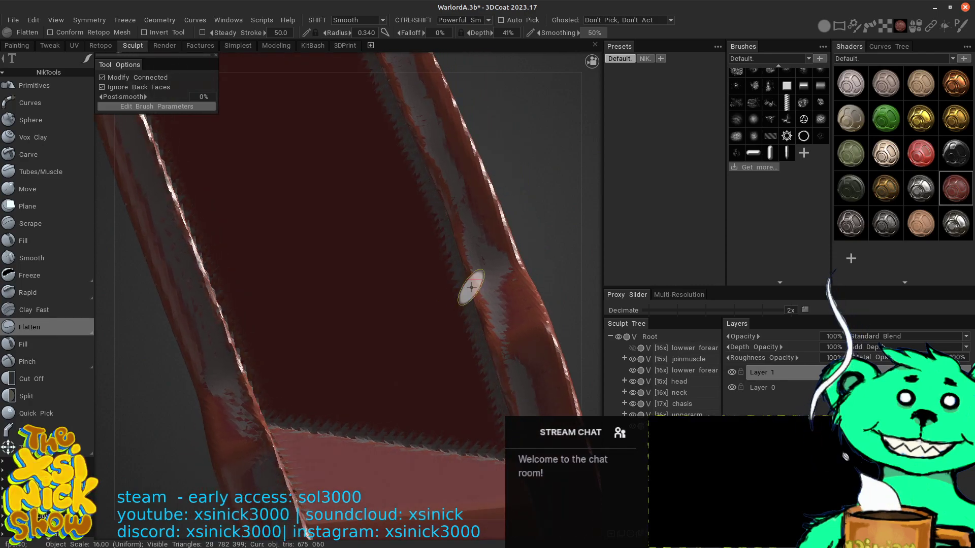
key("shift")
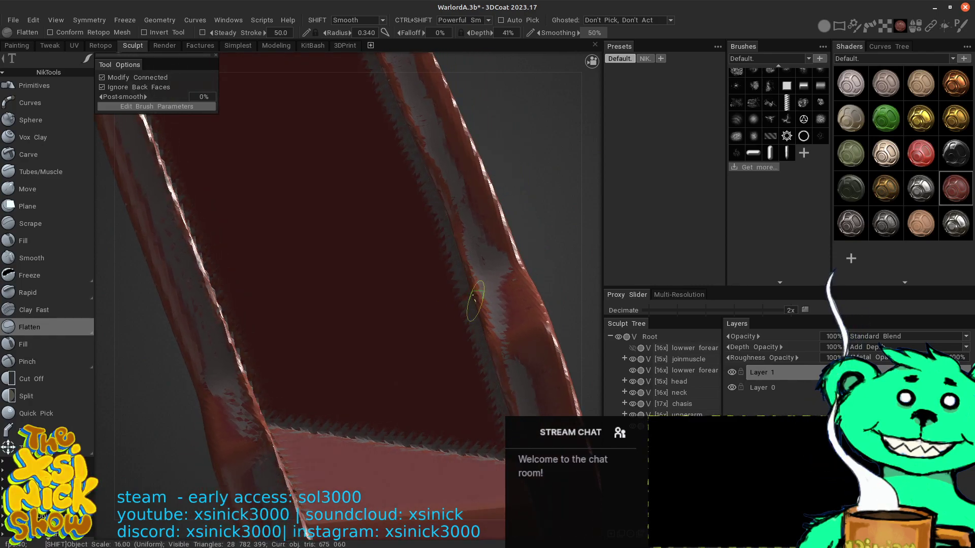
right_click_drag(596, 214, 532, 169)
right_click_drag(527, 227, 475, 244)
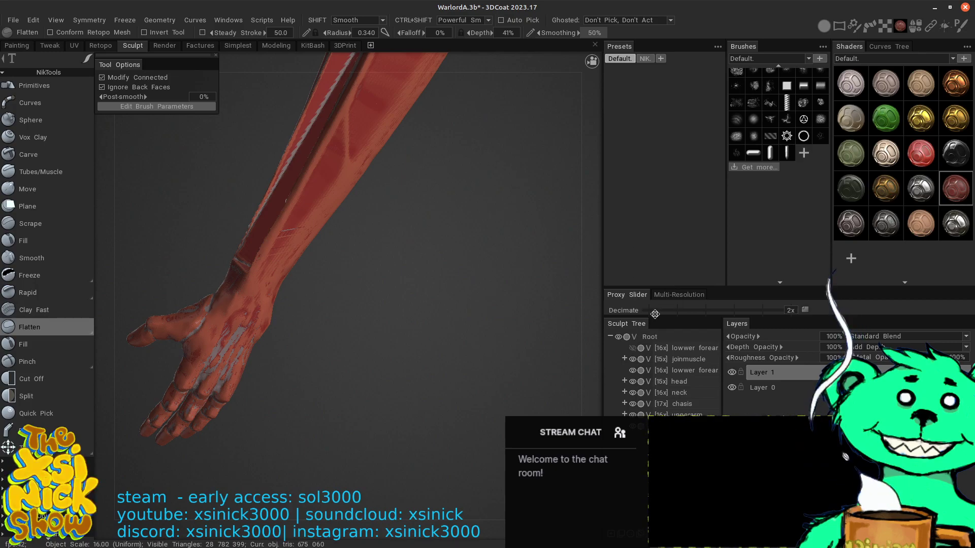
- Unhide the lower forearm volume inside the opening and turn the arm to check the wrist and hand
left_click(633, 348)
right_click_drag(404, 224, 491, 404)
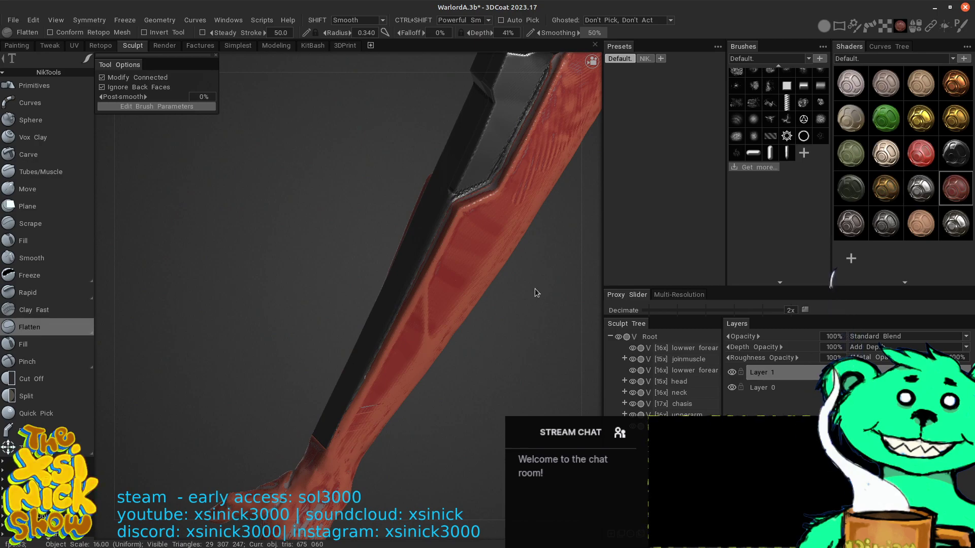
mouse_move(535, 288)
left_mouse_down()
mouse_move(459, 291)
mouse_move(519, 298)
left_mouse_up()
left_click_drag(576, 266, 533, 241)
left_click_drag(570, 208, 586, 377)
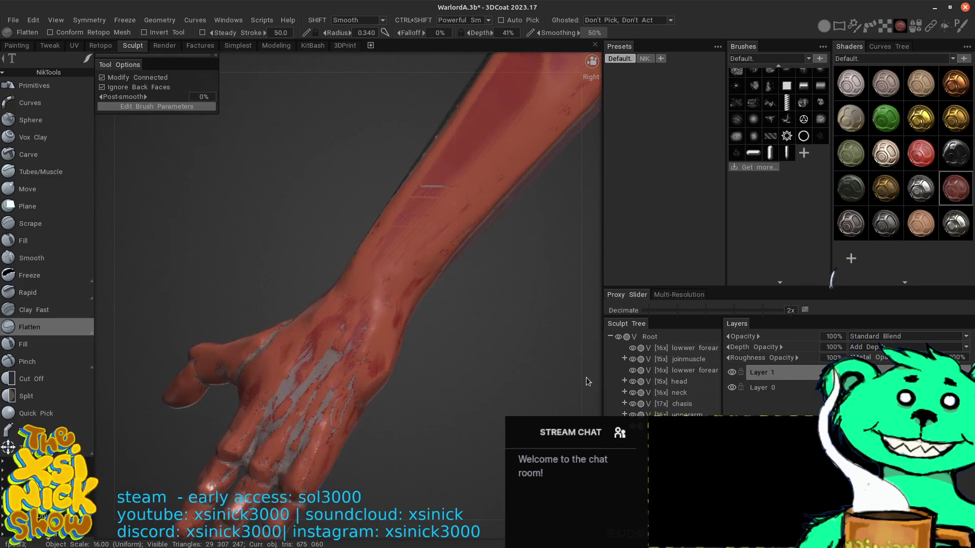
- Switch to the Plane tool and define its plane by three points across the wrist and the adjoining part of the hand
left_click(28, 206)
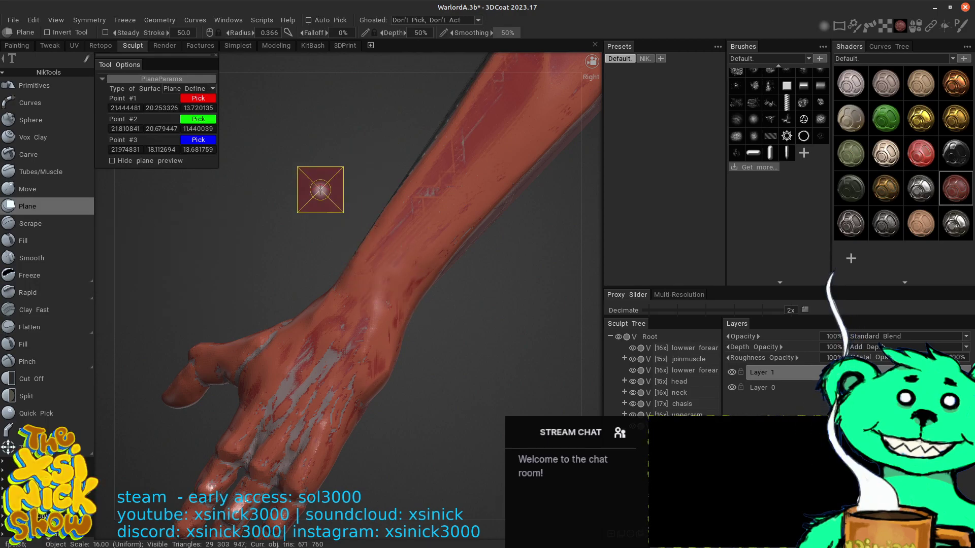
left_click(202, 102)
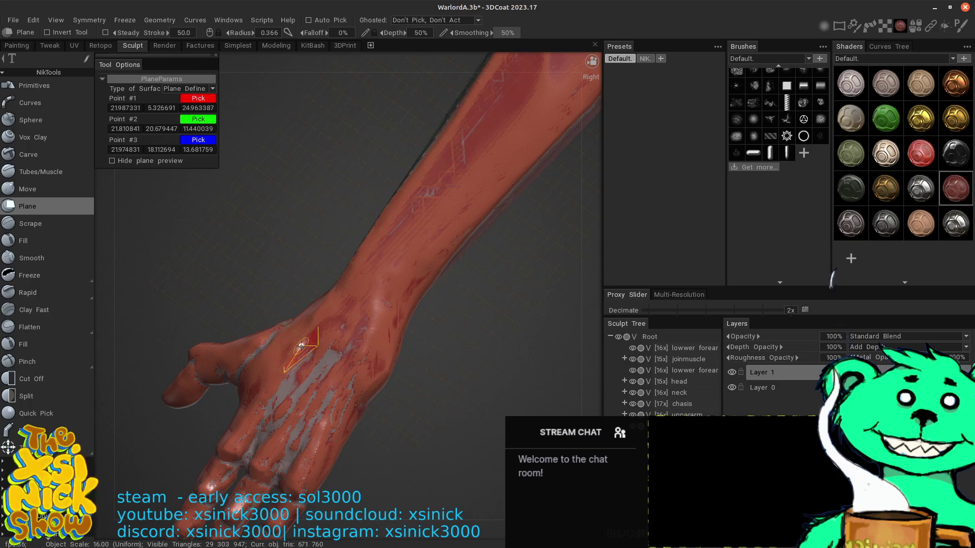
left_click(392, 263)
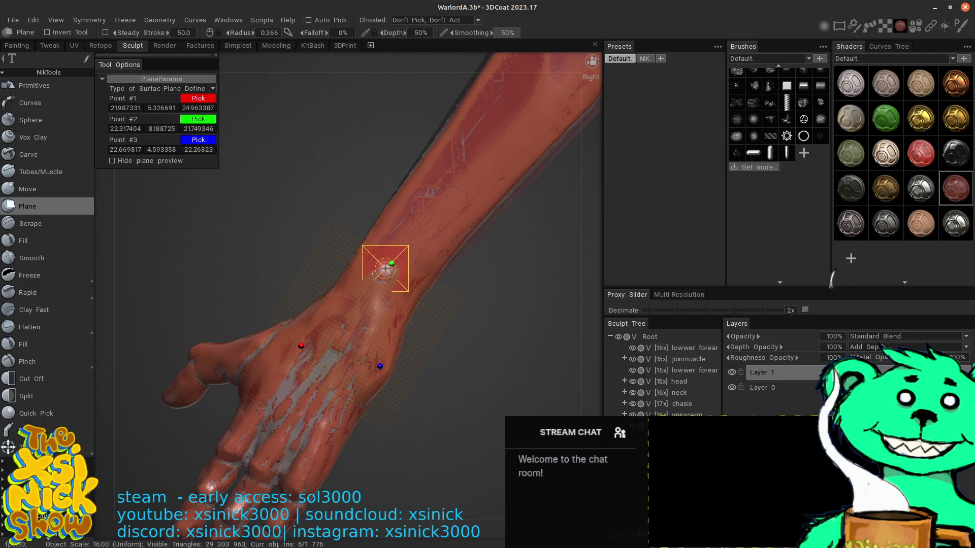
- Flatten the wrist and the adjoining hand surface against the three-point plane
mouse_move(379, 292)
left_mouse_down()
mouse_move(374, 311)
mouse_move(371, 288)
mouse_move(361, 302)
mouse_move(376, 338)
mouse_move(323, 326)
left_mouse_up()
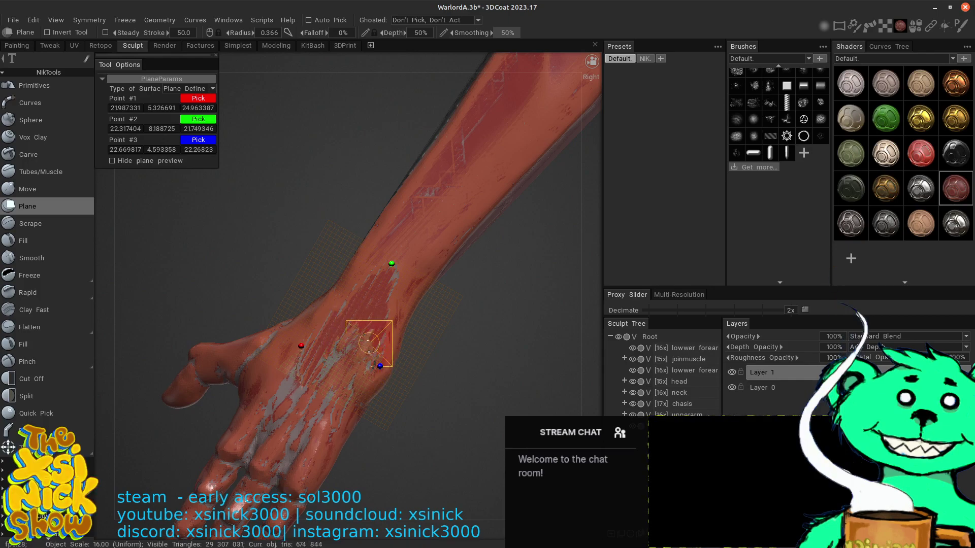
mouse_move(361, 335)
left_mouse_down()
mouse_move(385, 349)
mouse_move(359, 330)
left_mouse_up()
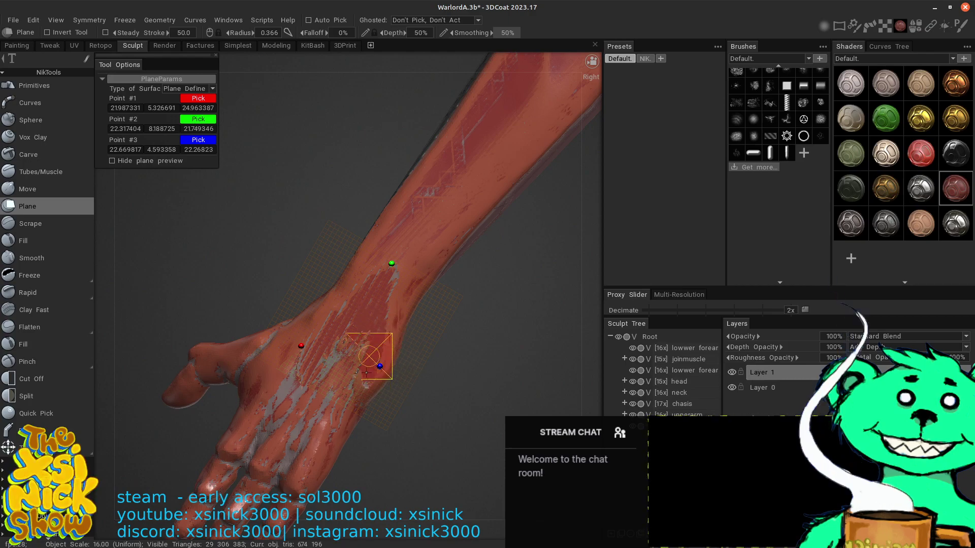
mouse_move(355, 371)
left_mouse_down()
mouse_move(356, 318)
mouse_move(379, 294)
left_mouse_up()
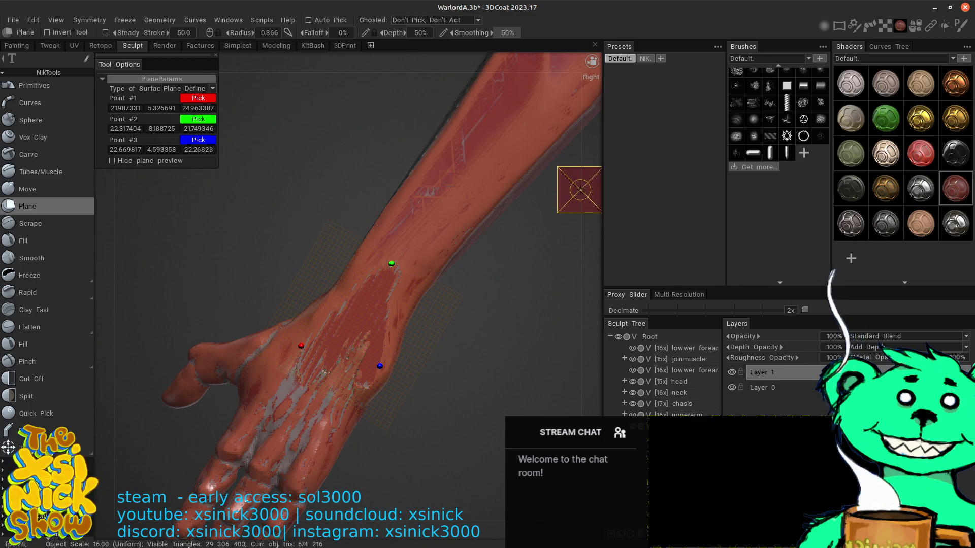
- Extend the planar flattening along the outer side of the hand just below the wrist, checking it from several angles
middle_click_drag(581, 189, 602, 207)
left_click_drag(596, 206, 641, 196)
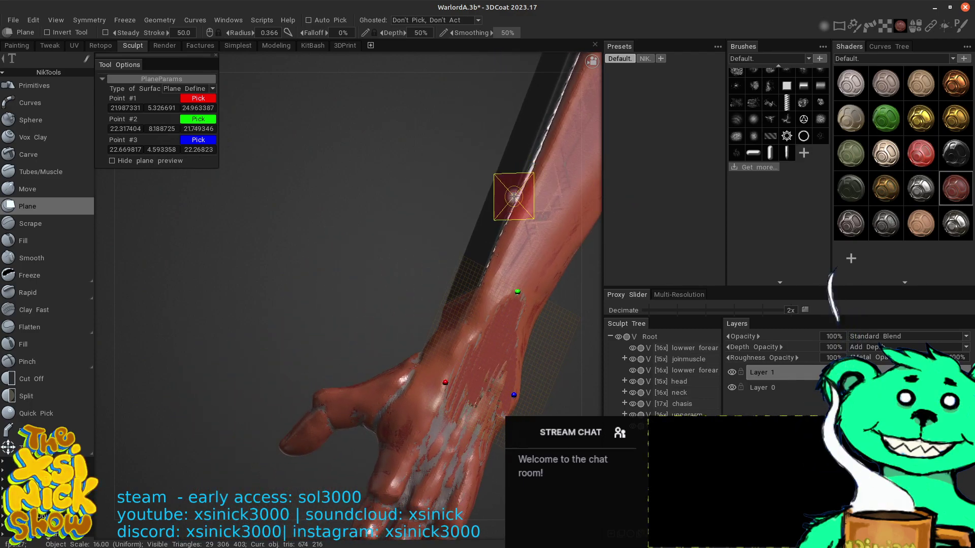
middle_click_drag(474, 208, 436, 148)
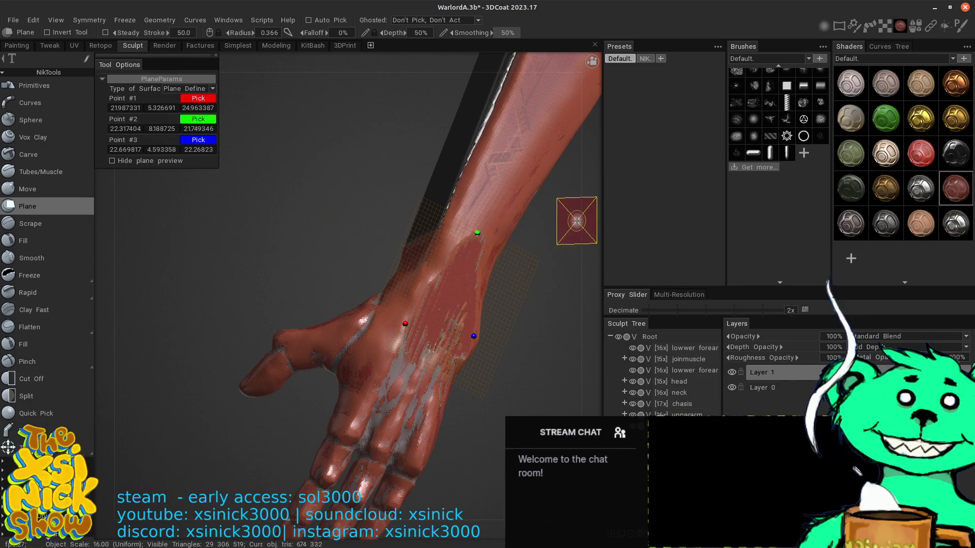
mouse_move(577, 218)
left_mouse_down()
mouse_move(620, 195)
mouse_move(583, 200)
mouse_move(550, 224)
left_mouse_up()
left_click_drag(452, 398, 430, 282)
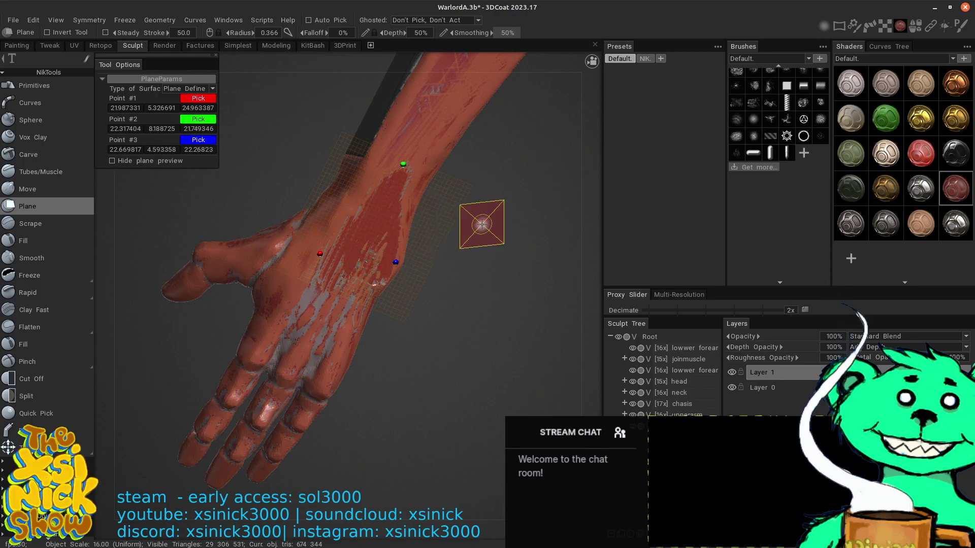
left_click_drag(584, 191, 528, 182)
middle_click_drag(457, 186, 558, 255)
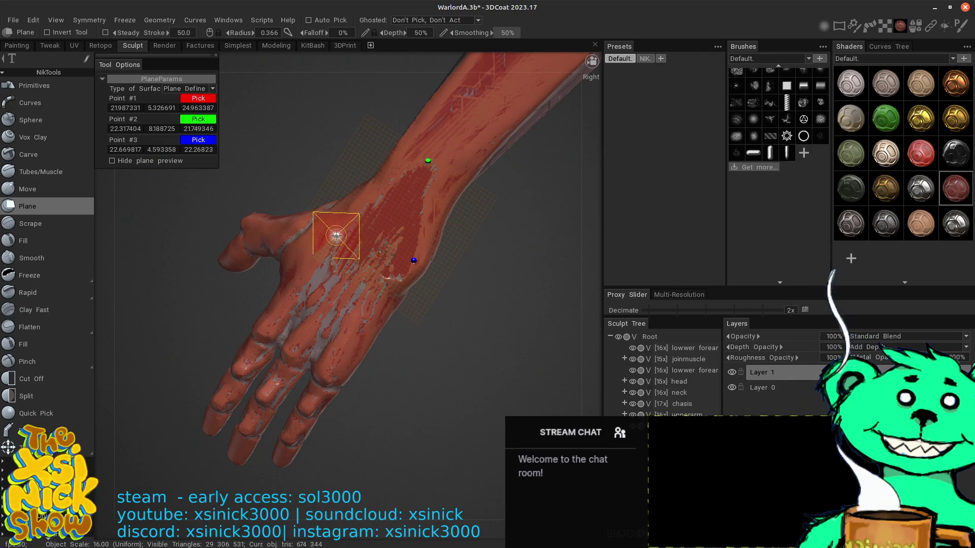
- Reposition the three plane points across the back of the hand and flatten the surface between wrist and knuckles against the new plane
left_click_drag(336, 235, 284, 304)
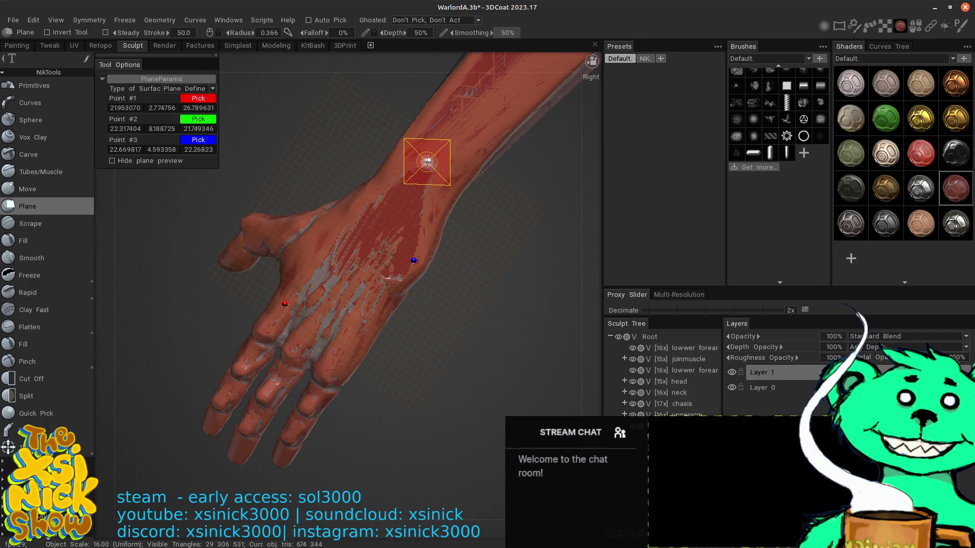
mouse_move(427, 161)
left_mouse_down()
mouse_move(388, 234)
mouse_move(393, 229)
left_mouse_up()
left_click_drag(415, 263, 368, 327)
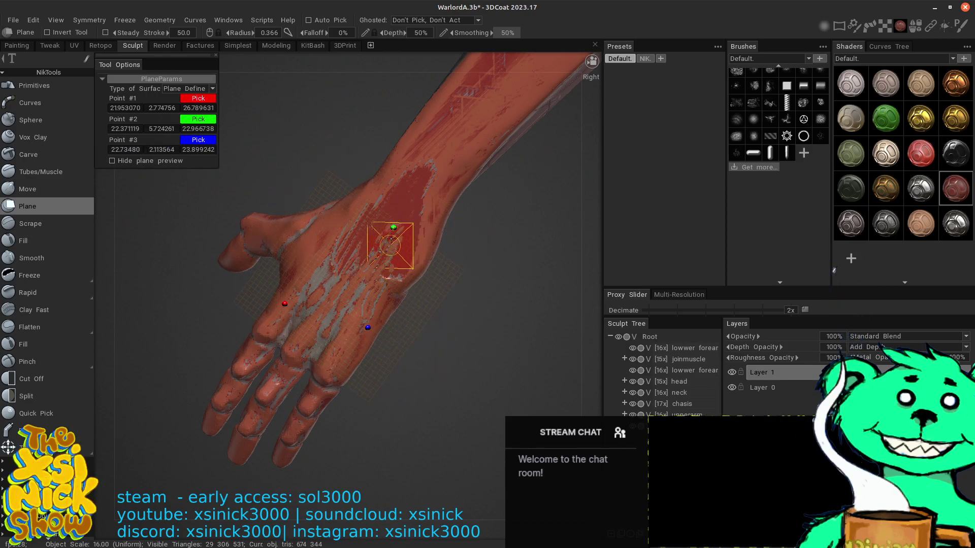
left_click_drag(391, 245, 349, 272)
left_click_drag(351, 292, 401, 234)
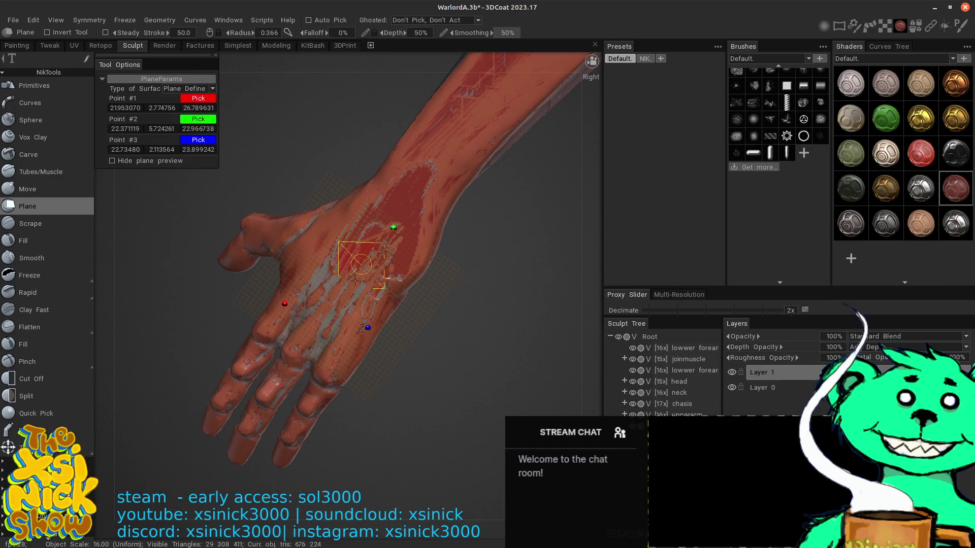
- Switch to Flatten, enlarge the brush radius to 0.810 and smooth the rough marks on the back of the hand below the wrist
mouse_move(594, 150)
left_mouse_down()
mouse_move(602, 86)
mouse_move(604, 167)
left_mouse_up()
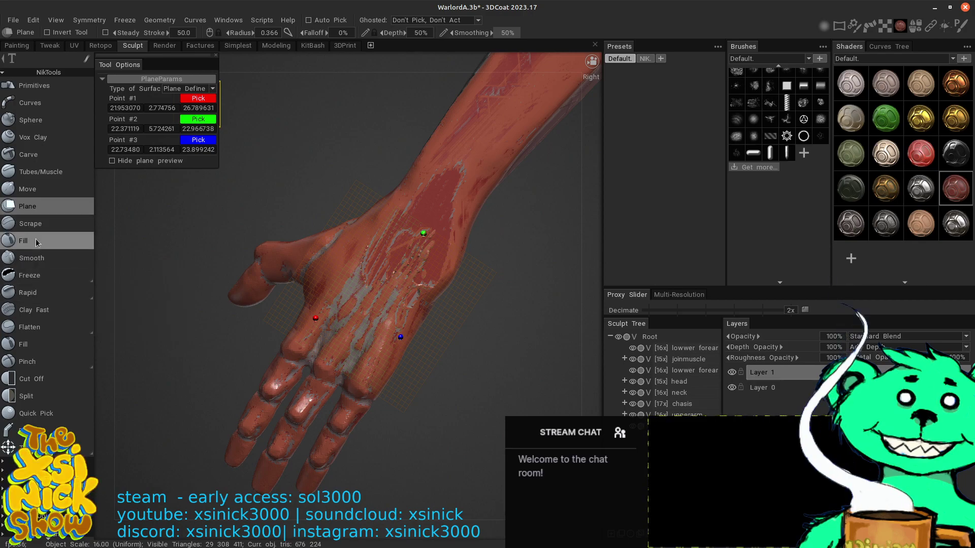
left_click(34, 323)
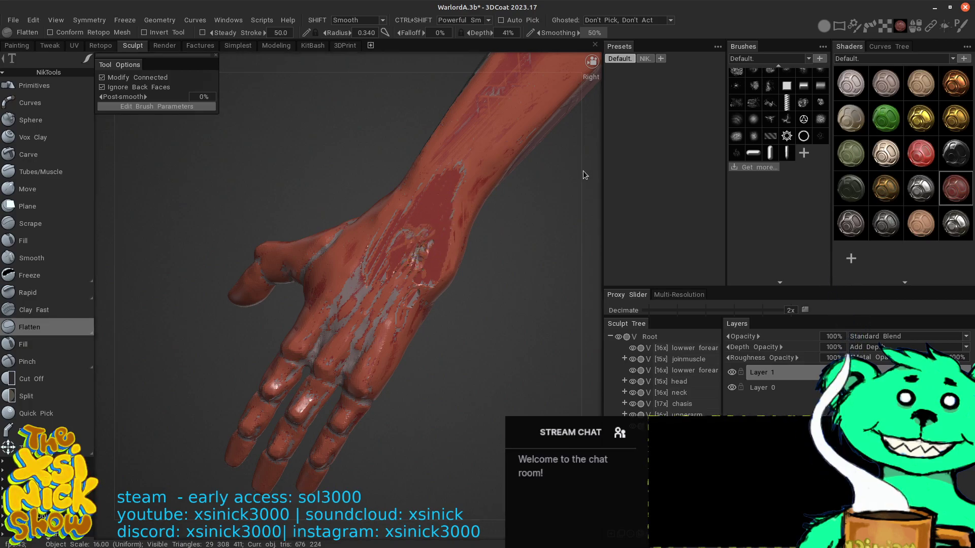
left_click_drag(583, 172, 599, 170)
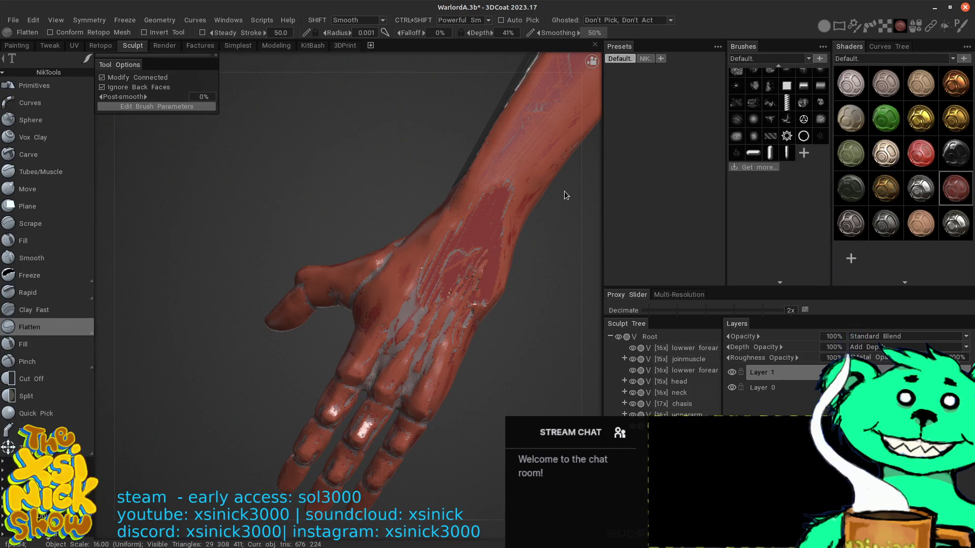
mouse_move(582, 205)
left_mouse_down()
mouse_move(546, 203)
mouse_move(463, 264)
left_mouse_up()
mouse_move(587, 202)
left_mouse_down()
mouse_move(617, 177)
mouse_move(610, 189)
left_mouse_up()
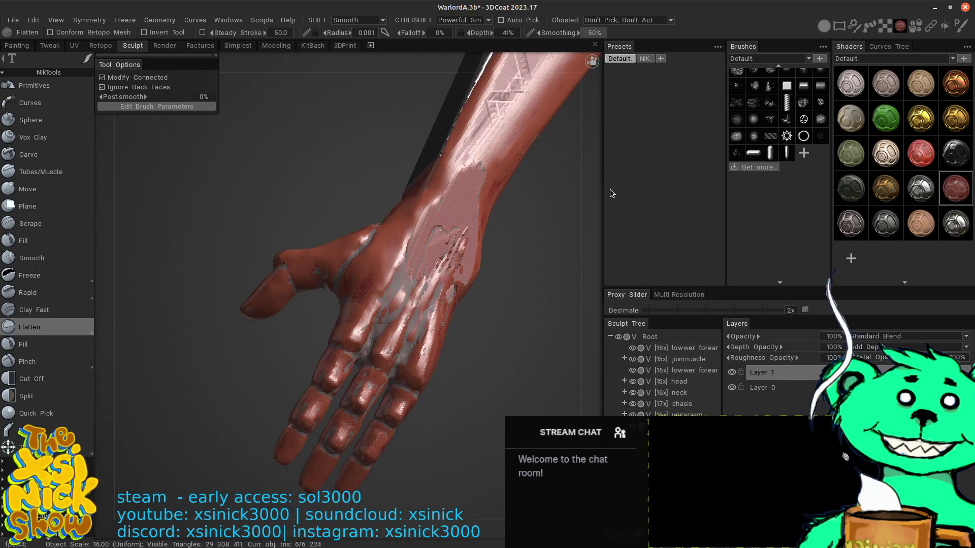
mouse_move(564, 215)
left_mouse_down()
mouse_move(538, 192)
mouse_move(577, 233)
left_mouse_up()
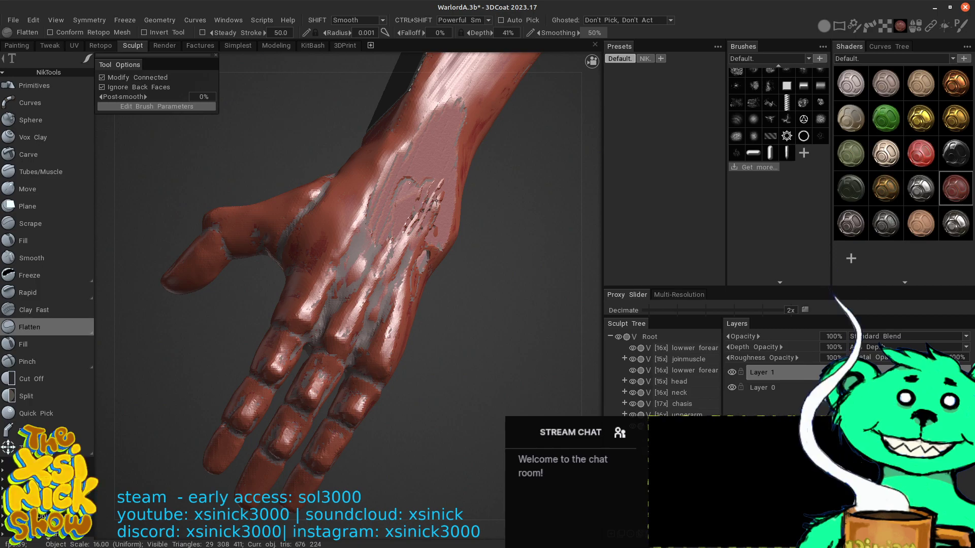
right_click_drag(430, 204, 425, 206)
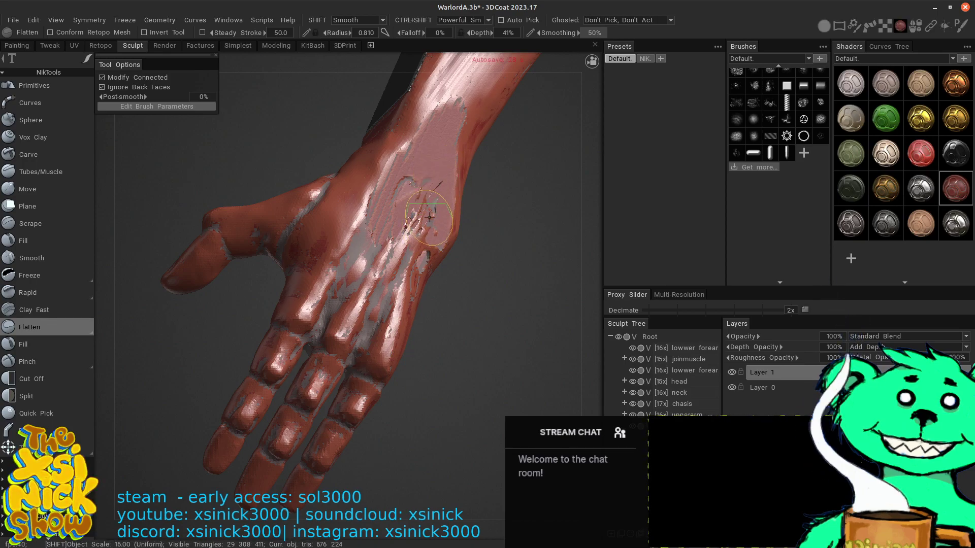
mouse_move(421, 212)
left_mouse_down("shift")
mouse_move(393, 251)
mouse_move(414, 216)
mouse_move(422, 220)
left_mouse_up("shift")
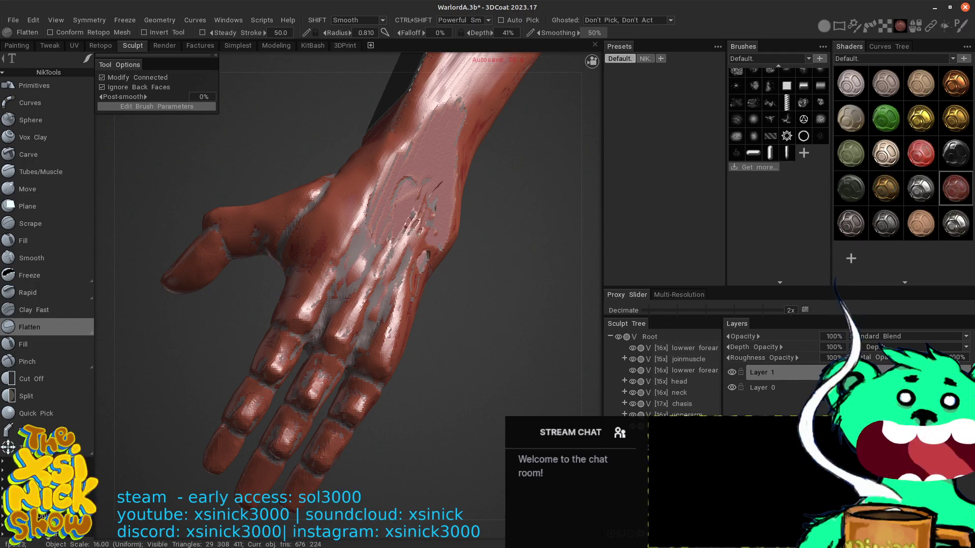
- Convert the hand volume to uniform space, and flatten and smooth the rough patch where the wrist meets the back of the hand
right_click(697, 425)
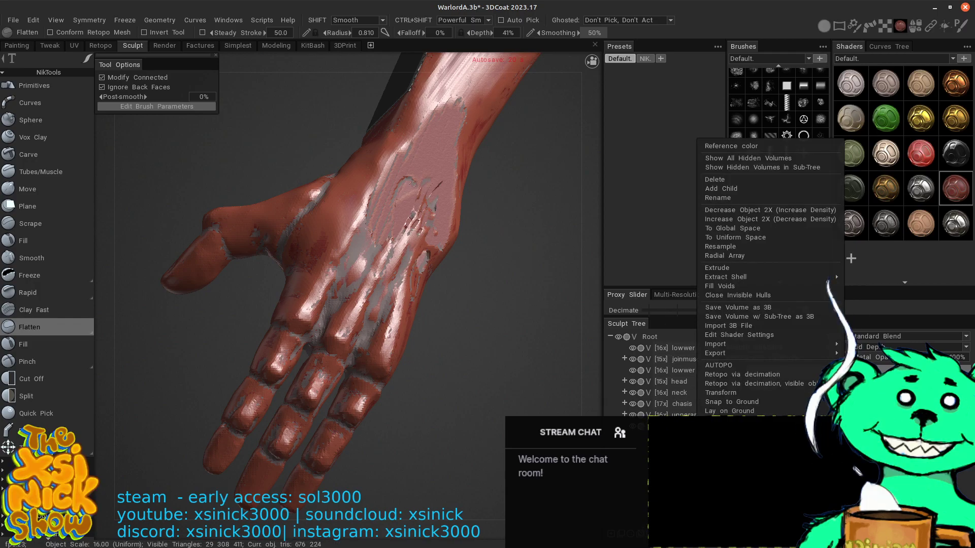
left_click(769, 236)
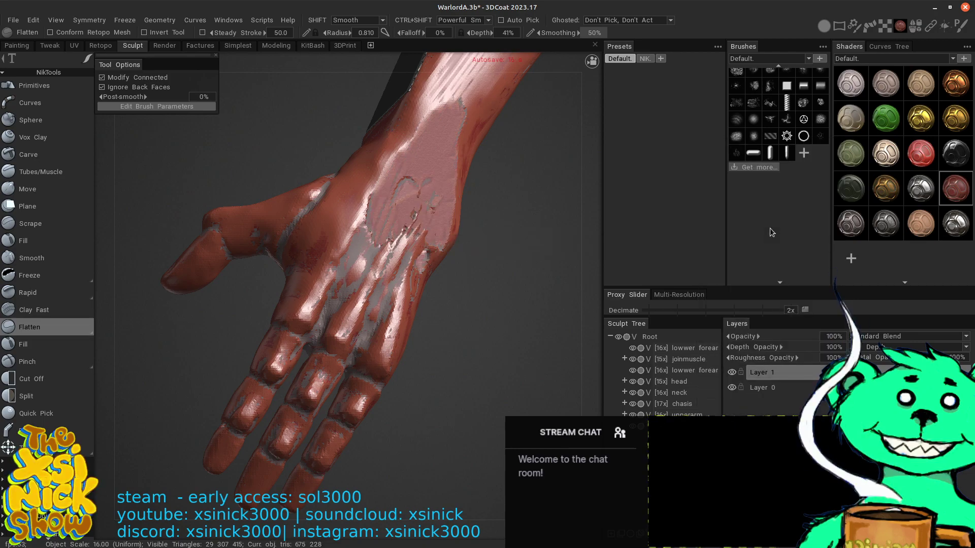
scroll(580, 210, "up", 3)
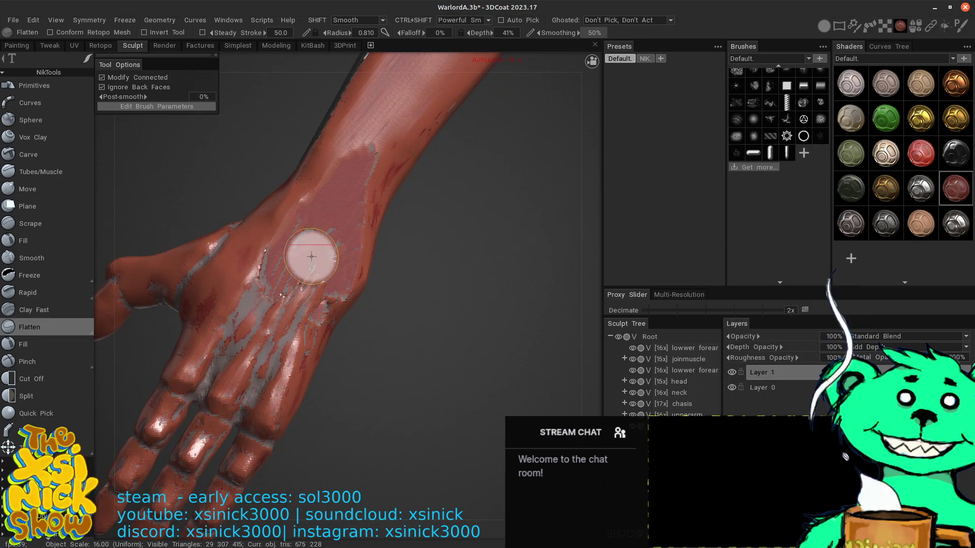
mouse_move(335, 246)
left_mouse_down()
mouse_move(304, 289)
mouse_move(291, 243)
mouse_move(277, 310)
left_mouse_up()
mouse_move(308, 262)
left_mouse_down()
mouse_move(303, 300)
mouse_move(312, 303)
mouse_move(306, 289)
mouse_move(297, 295)
mouse_move(311, 288)
mouse_move(305, 213)
left_mouse_up()
left_click_drag(274, 245, 354, 159, "shift")
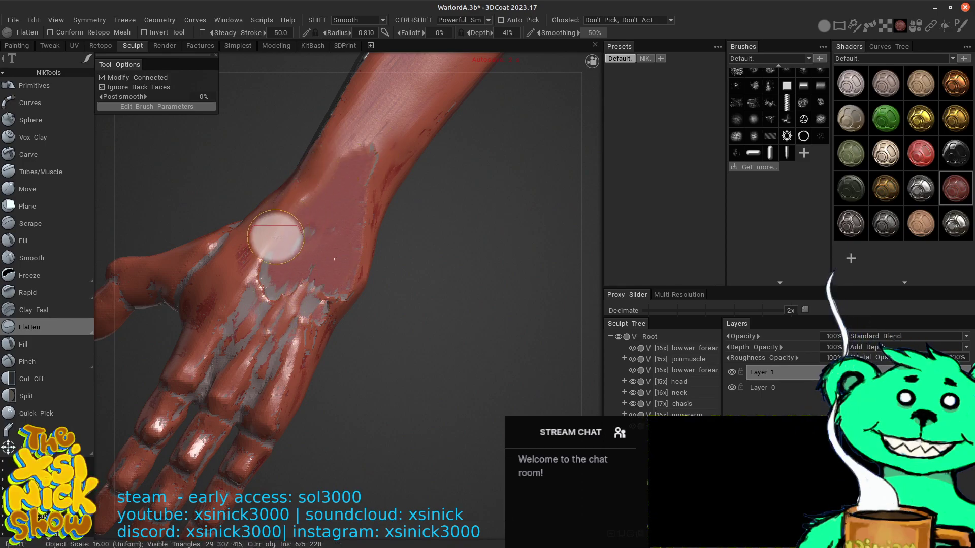
mouse_move(276, 237)
left_mouse_down("shift")
mouse_move(337, 156)
mouse_move(327, 169)
mouse_move(384, 156)
mouse_move(367, 218)
left_mouse_up("shift")
left_click_drag(374, 174, 348, 294, "shift")
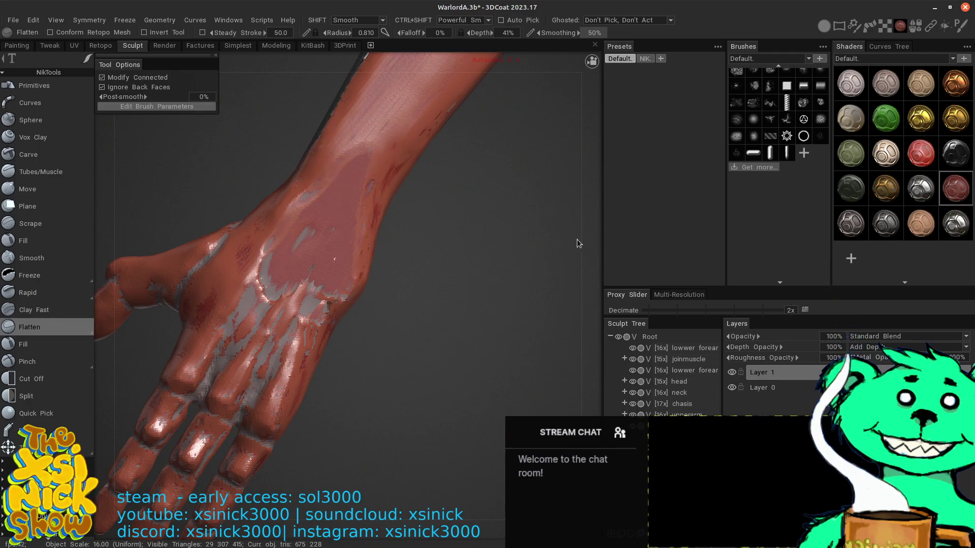
- Flatten and smooth the wrist plane's edges so they blend into the forearm and the back of the hand
left_click_drag(576, 240, 436, 207)
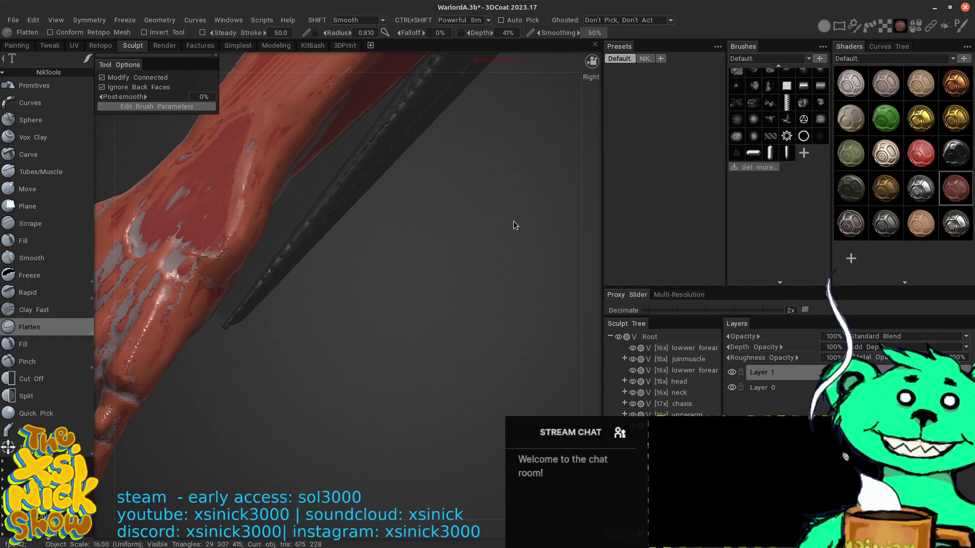
left_click_drag(582, 197, 475, 208)
left_click_drag(442, 242, 483, 246)
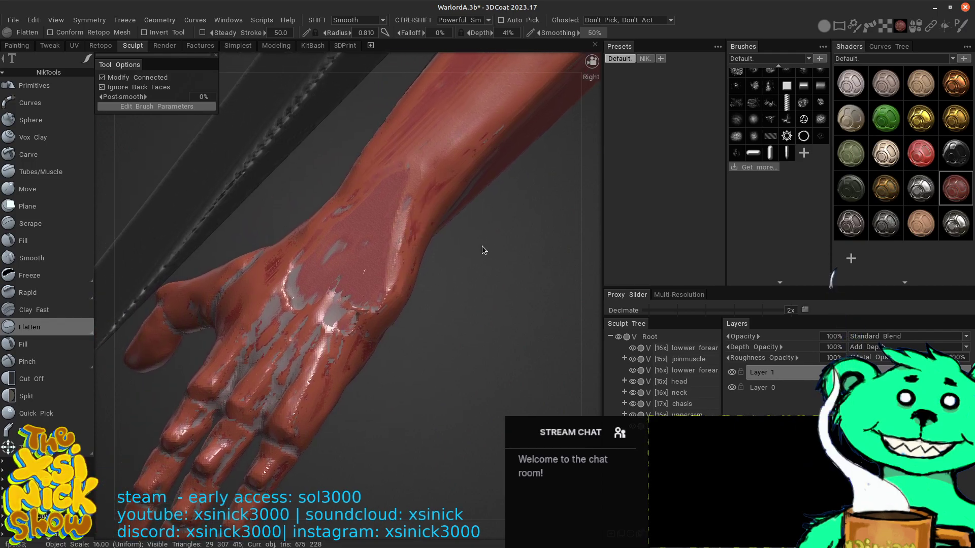
mouse_move(389, 166)
left_mouse_down()
mouse_move(380, 172)
mouse_move(415, 151)
mouse_move(323, 235)
mouse_move(293, 291)
mouse_move(300, 269)
left_mouse_up()
mouse_move(384, 197)
left_mouse_down("shift")
mouse_move(387, 254)
mouse_move(340, 300)
left_mouse_up("shift")
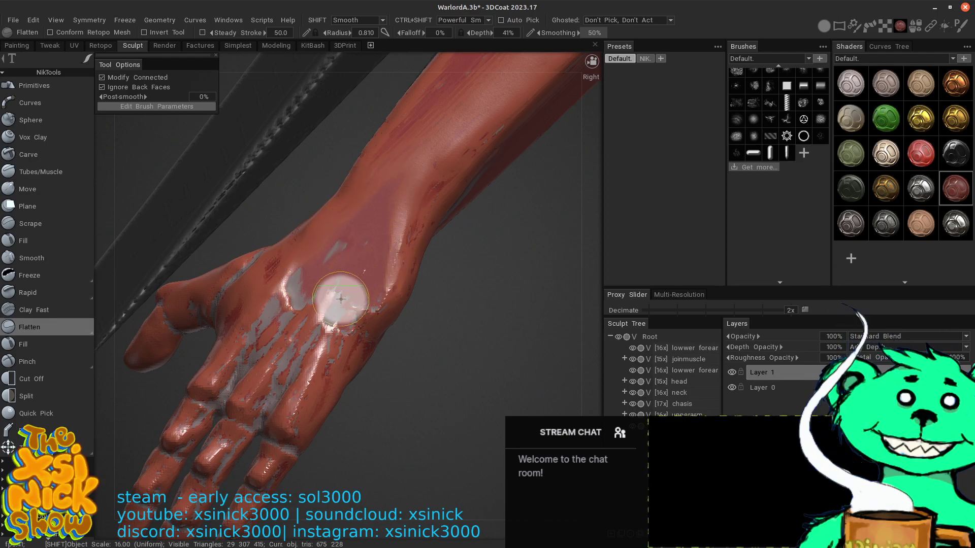
- Build up the tendon ridges running toward the knuckles with Vox Clay and smooth them
left_click(42, 140)
left_click_drag(600, 227, 584, 236)
mouse_move(378, 285)
left_mouse_down()
mouse_move(338, 407)
mouse_move(355, 355)
mouse_move(372, 343)
mouse_move(376, 412)
mouse_move(401, 338)
mouse_move(380, 419)
mouse_move(404, 337)
mouse_move(378, 403)
mouse_move(320, 354)
mouse_move(358, 307)
mouse_move(307, 376)
left_mouse_up()
key("ctrl+z")
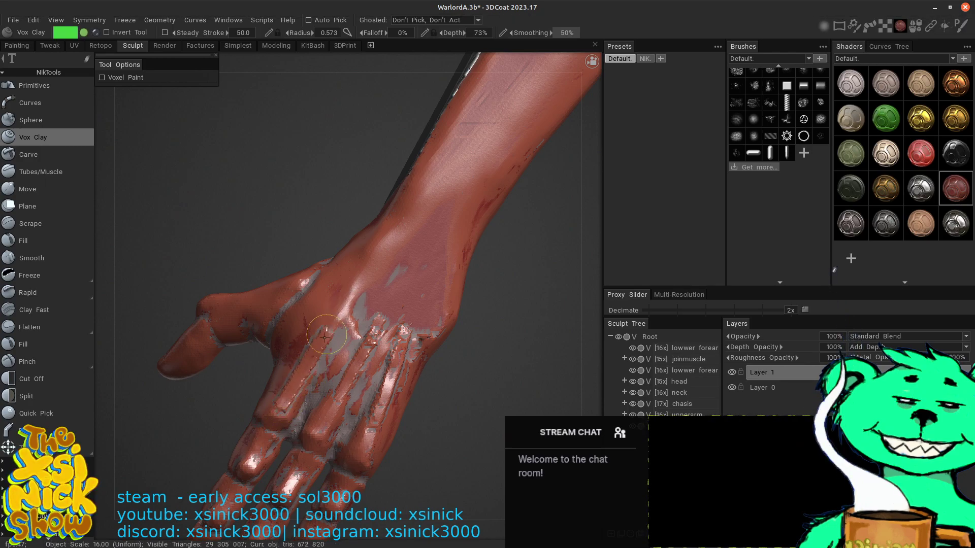
mouse_move(325, 337)
left_mouse_down()
mouse_move(353, 356)
mouse_move(330, 413)
left_mouse_up()
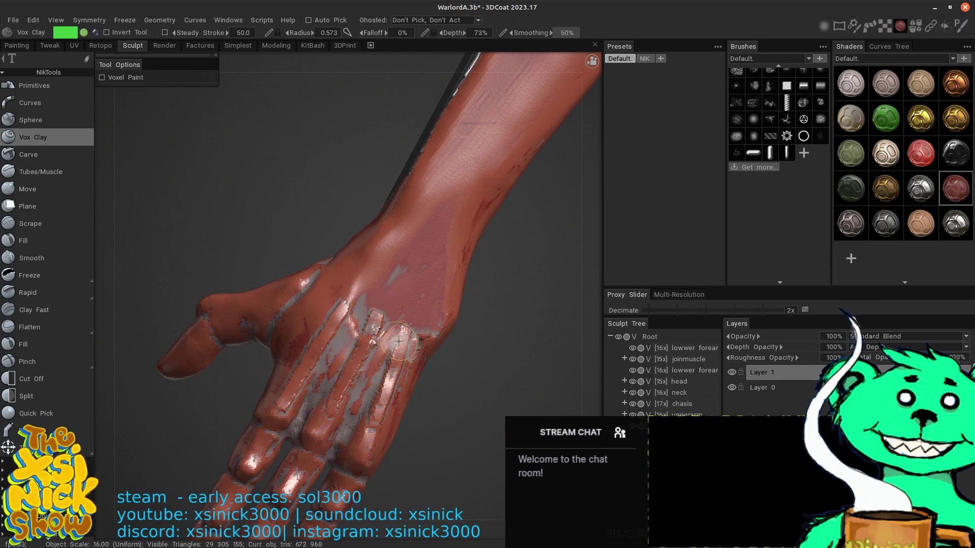
left_click_drag(399, 344, 380, 382, "shift")
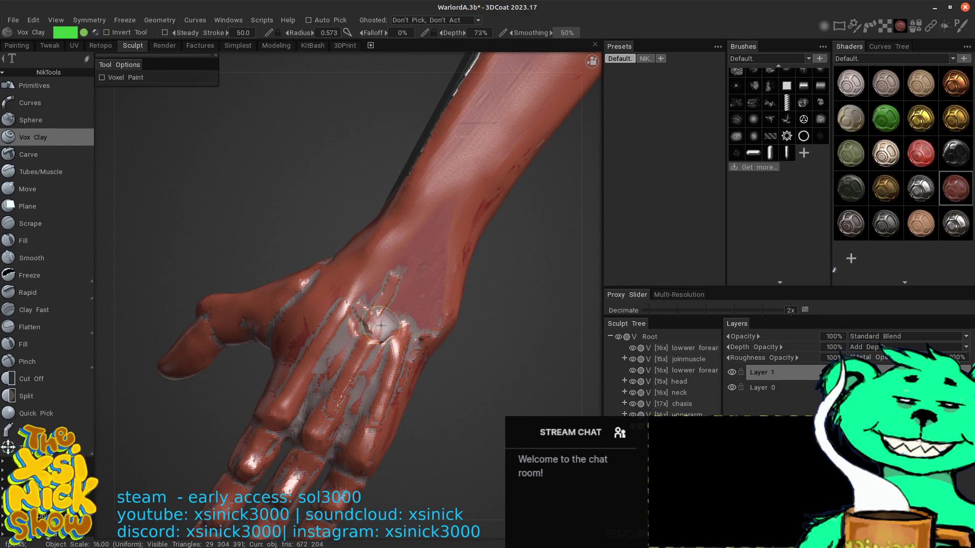
- Add Vox Clay over the upper ends of the tendons just below the wrist and smooth the added mass
left_click_drag(374, 308, 389, 292)
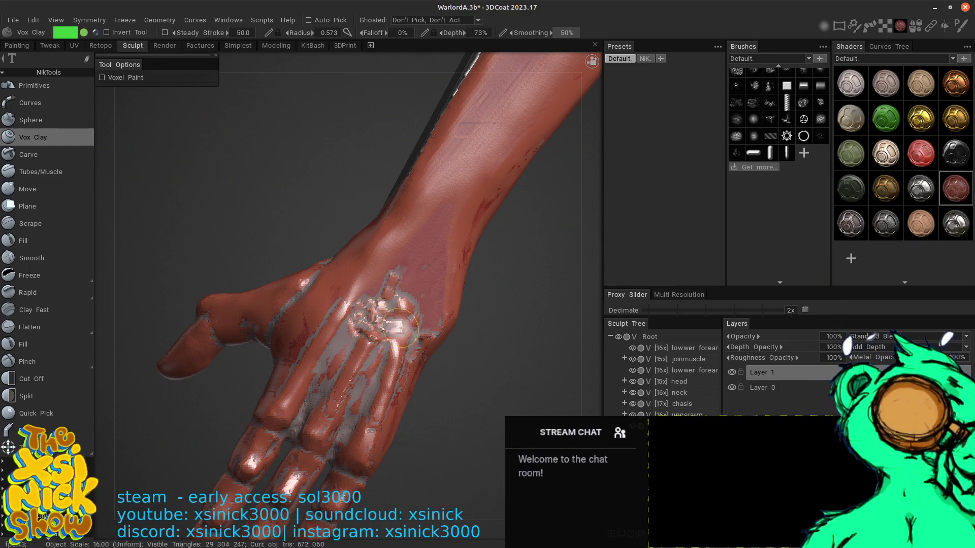
left_click_drag(382, 327, 400, 330)
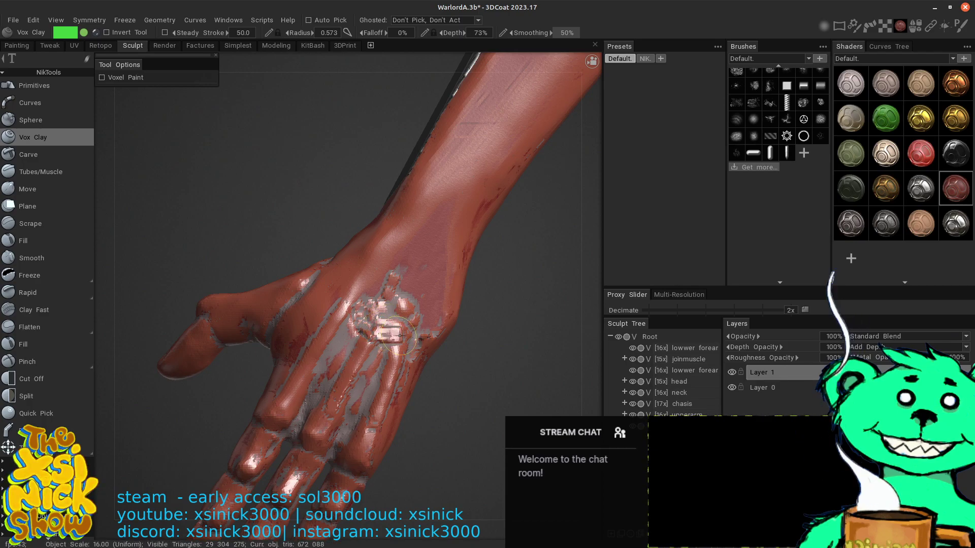
mouse_move(378, 313)
left_mouse_down("shift")
mouse_move(358, 313)
mouse_move(376, 308)
left_mouse_up("shift")
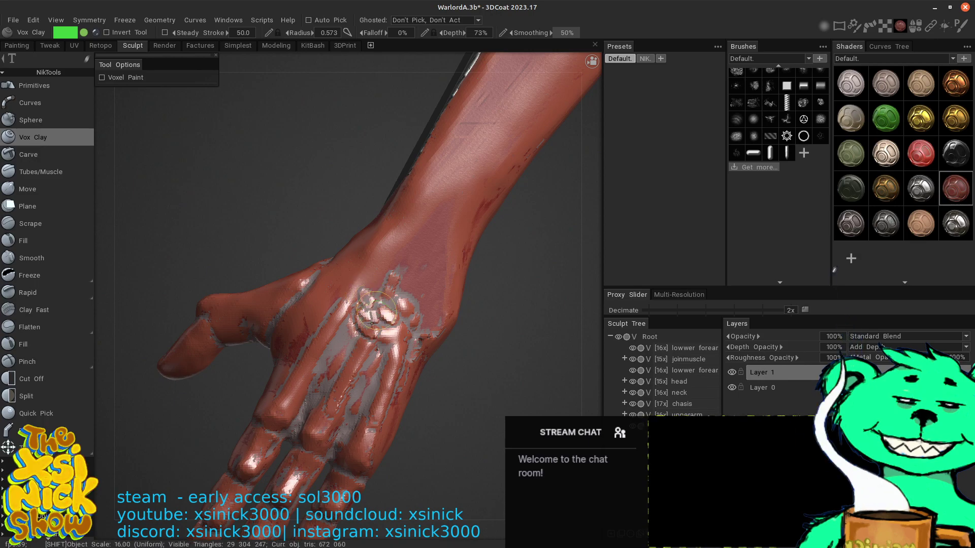
- Switch to Flatten and level the clay bumps where the tendons meet the wrist
mouse_move(592, 319)
left_mouse_down()
mouse_move(531, 342)
mouse_move(471, 218)
mouse_move(464, 287)
mouse_move(486, 287)
left_mouse_up()
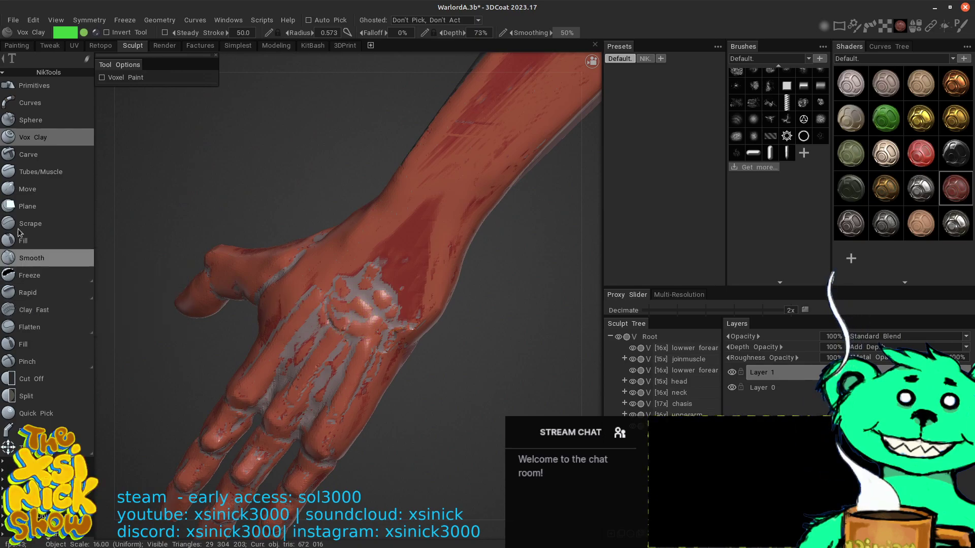
left_click(48, 327)
mouse_move(365, 331)
left_mouse_down()
mouse_move(362, 284)
mouse_move(344, 322)
mouse_move(349, 251)
mouse_move(336, 291)
mouse_move(386, 303)
mouse_move(381, 285)
mouse_move(362, 303)
mouse_move(376, 272)
left_mouse_up()
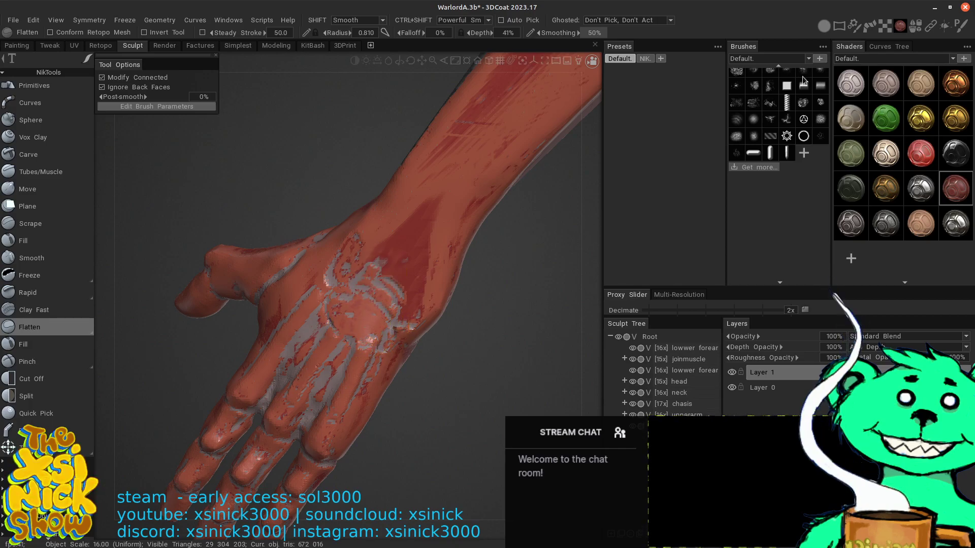
- Choose the second round brush alpha in the first row, and flatten and smooth the clay patch into the surrounding hand surface
scroll(804, 141, "up", 5)
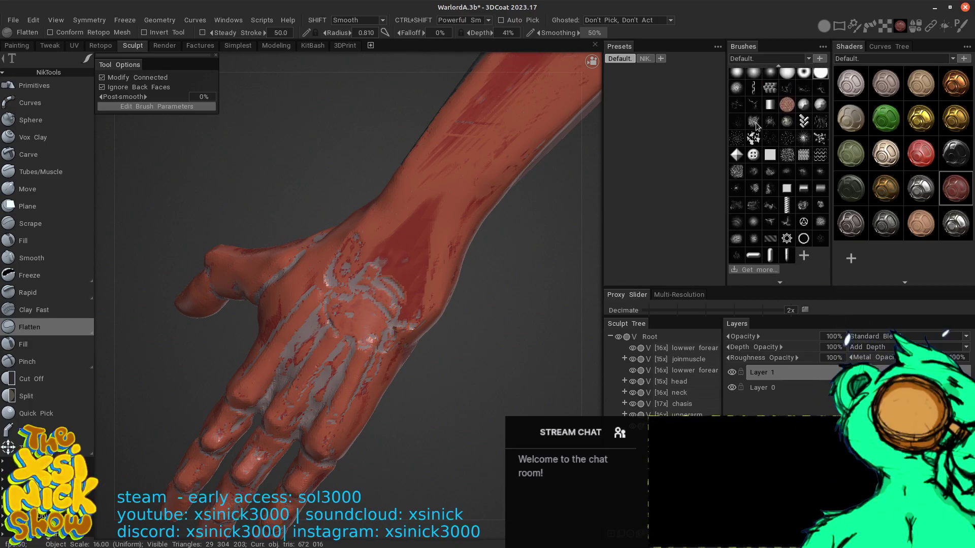
scroll(756, 100, "up", 2)
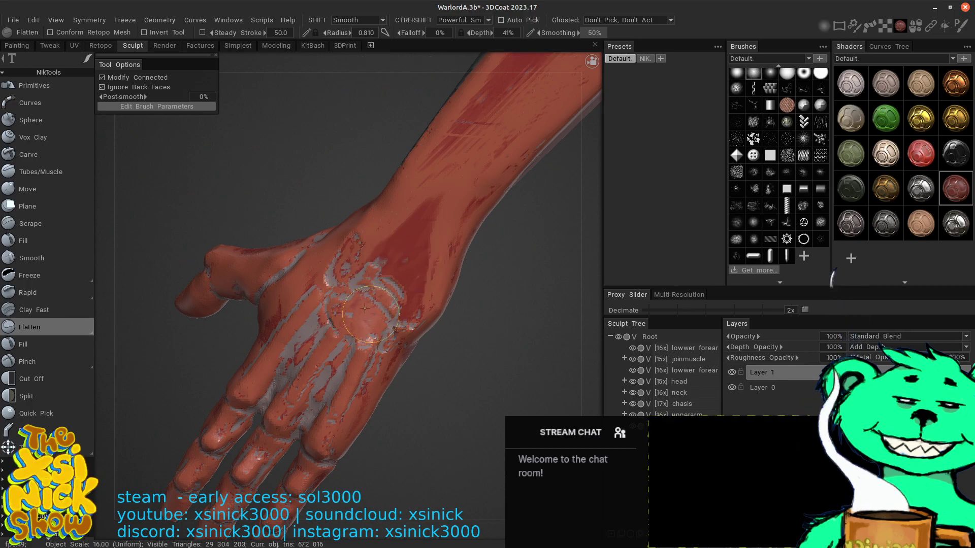
mouse_move(356, 275)
left_mouse_down()
mouse_move(361, 257)
mouse_move(355, 261)
mouse_move(398, 227)
mouse_move(404, 327)
mouse_move(363, 335)
mouse_move(352, 320)
mouse_move(340, 362)
mouse_move(325, 300)
mouse_move(321, 308)
mouse_move(337, 299)
mouse_move(338, 259)
left_mouse_up()
mouse_move(338, 257)
left_mouse_down()
mouse_move(367, 216)
mouse_move(350, 240)
left_mouse_up()
mouse_move(449, 254)
left_mouse_down()
mouse_move(412, 197)
mouse_move(360, 245)
mouse_move(397, 220)
mouse_move(353, 233)
mouse_move(392, 185)
mouse_move(361, 229)
mouse_move(358, 264)
mouse_move(362, 294)
mouse_move(386, 284)
mouse_move(388, 297)
left_mouse_up()
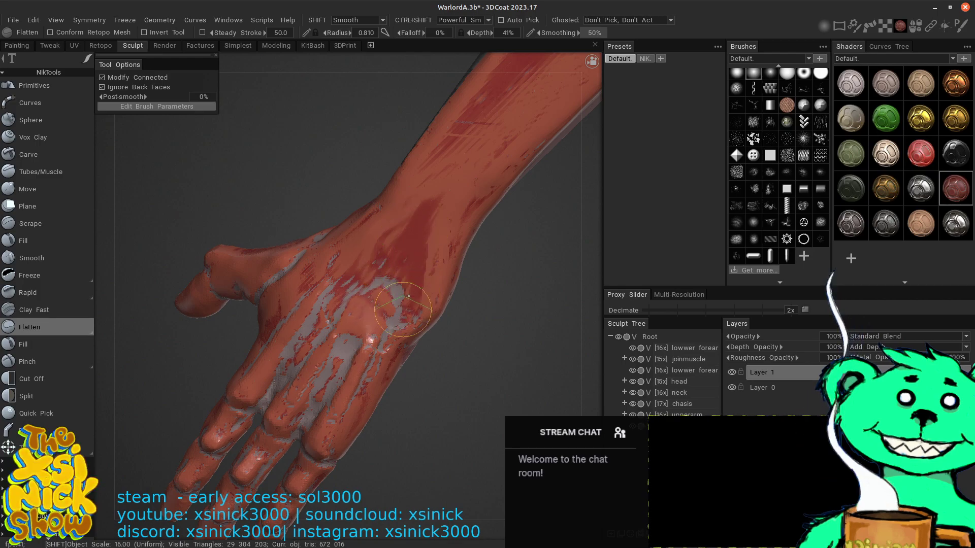
mouse_move(384, 333)
left_mouse_down("shift")
mouse_move(322, 315)
mouse_move(343, 291)
left_mouse_up("shift")
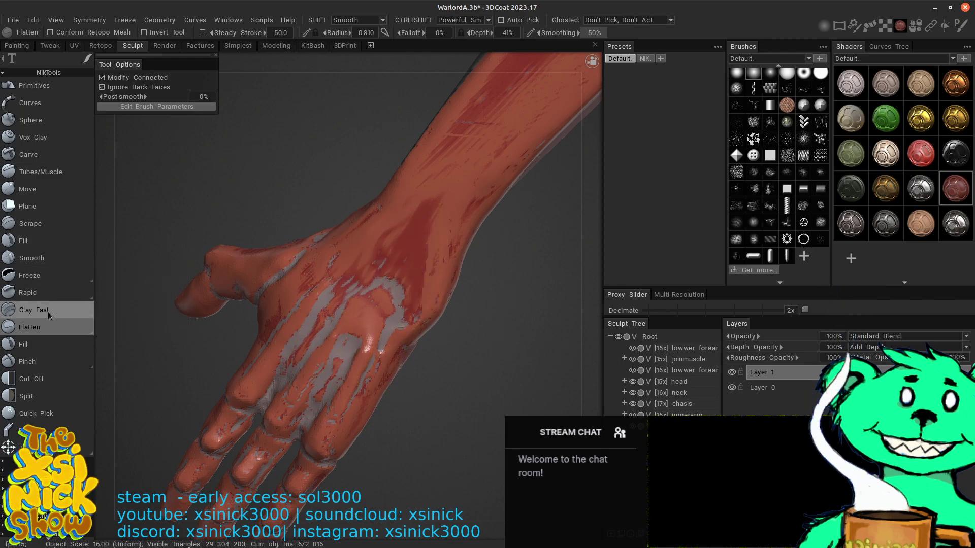
- Use the voxel Fill tool to fill the recesses between the tendons below the wrist and smooth the filled areas
mouse_move(45, 298)
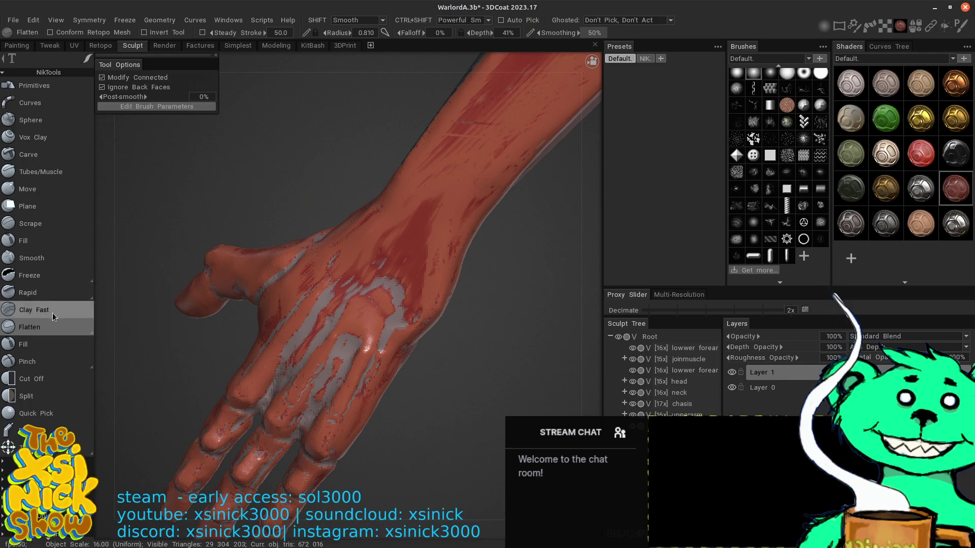
left_click(45, 344)
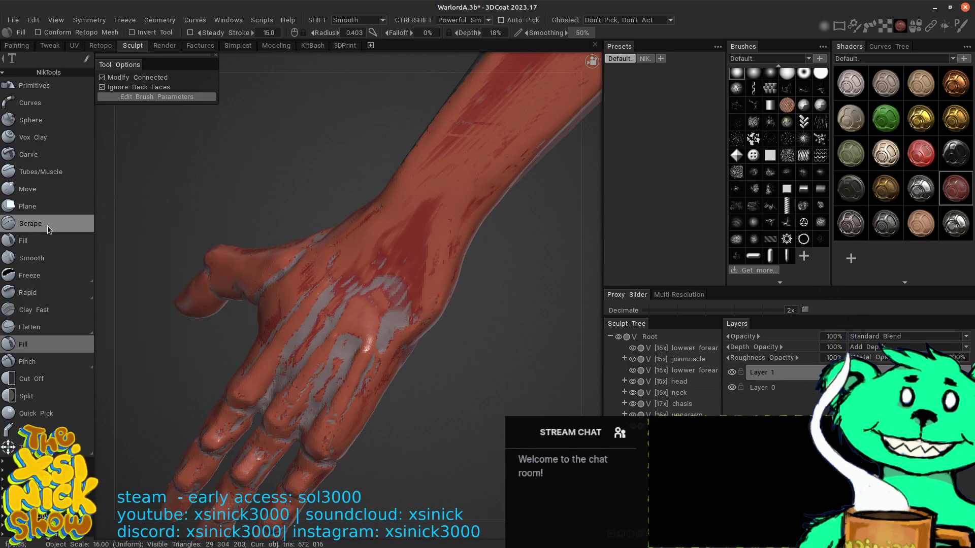
left_click(35, 241)
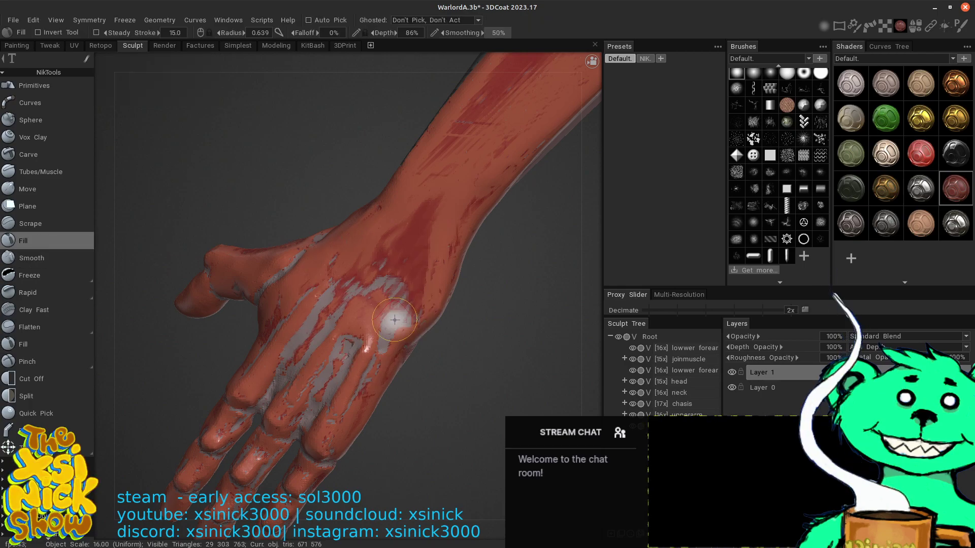
mouse_move(395, 320)
left_mouse_down()
mouse_move(390, 339)
mouse_move(401, 297)
mouse_move(359, 287)
mouse_move(318, 325)
left_mouse_up()
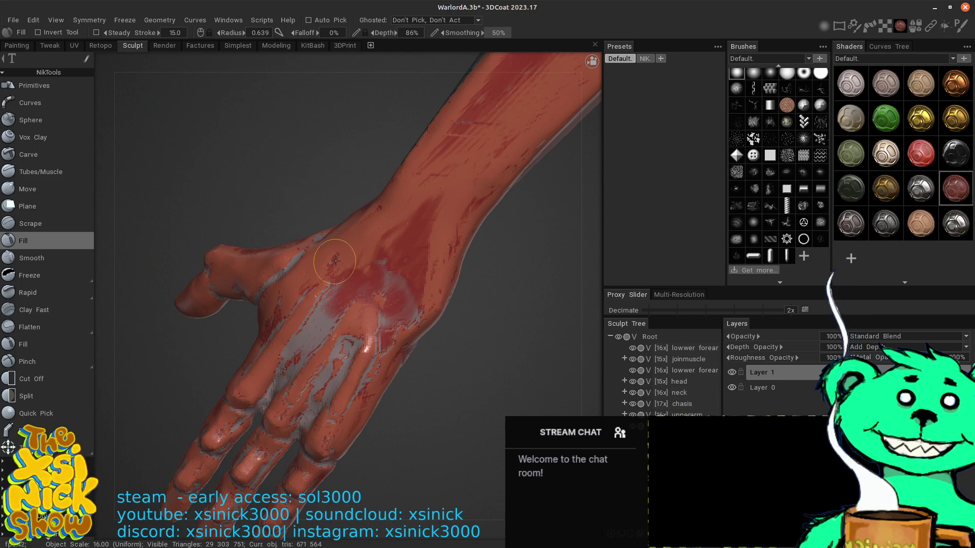
mouse_move(349, 284)
left_mouse_down("shift")
mouse_move(334, 300)
mouse_move(374, 289)
mouse_move(378, 310)
mouse_move(366, 313)
mouse_move(379, 320)
mouse_move(345, 345)
mouse_move(358, 331)
left_mouse_up("shift")
left_click_drag(382, 313, 369, 367, "shift")
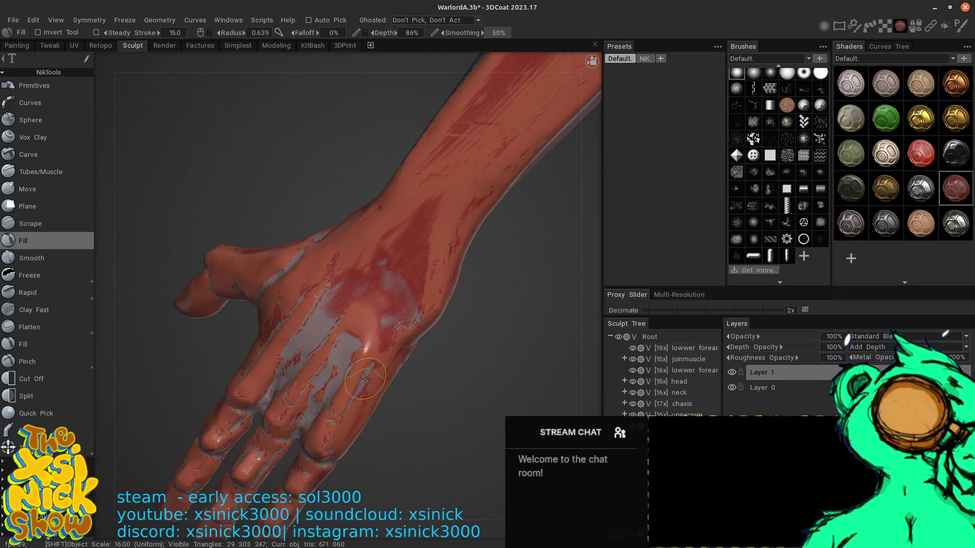
- Smooth the filled area below the wrist, and flatten the tendons on the back of the hand using a Flatten radius of 0.622
mouse_move(387, 259)
left_mouse_down("shift")
mouse_move(381, 294)
mouse_move(405, 284)
left_mouse_up("shift")
mouse_move(565, 288)
left_mouse_down()
mouse_move(613, 267)
mouse_move(636, 227)
mouse_move(612, 255)
left_mouse_up()
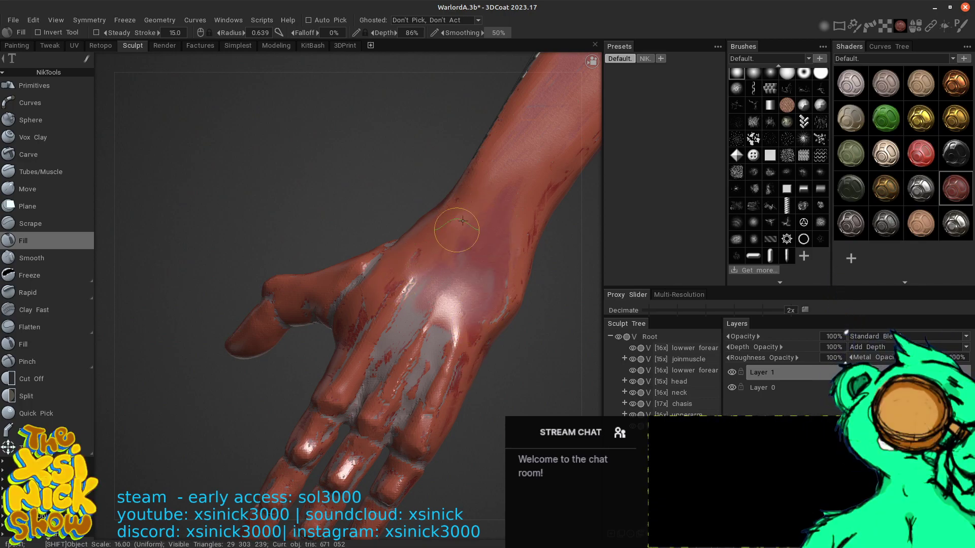
mouse_move(34, 294)
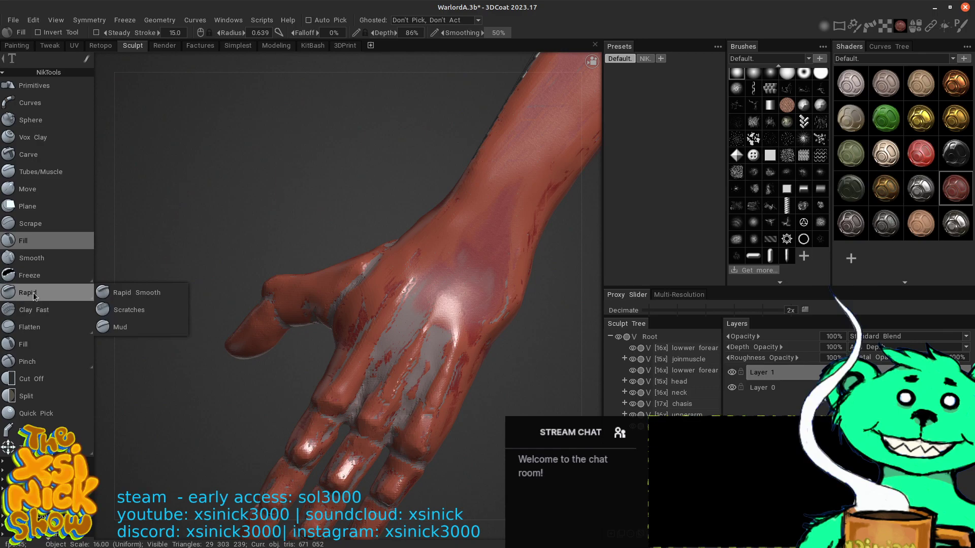
left_click(33, 325)
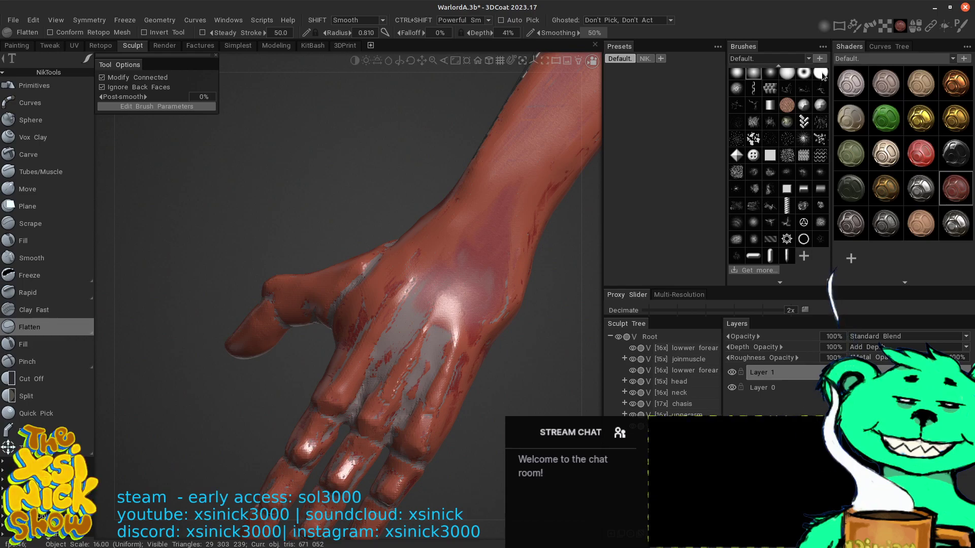
scroll(788, 85, "down", 2)
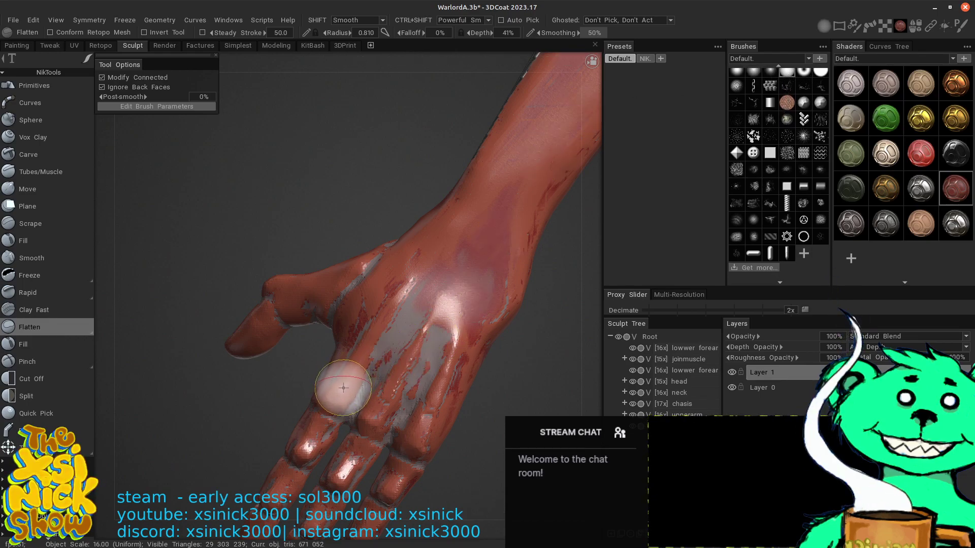
right_click_drag(411, 326, 405, 326)
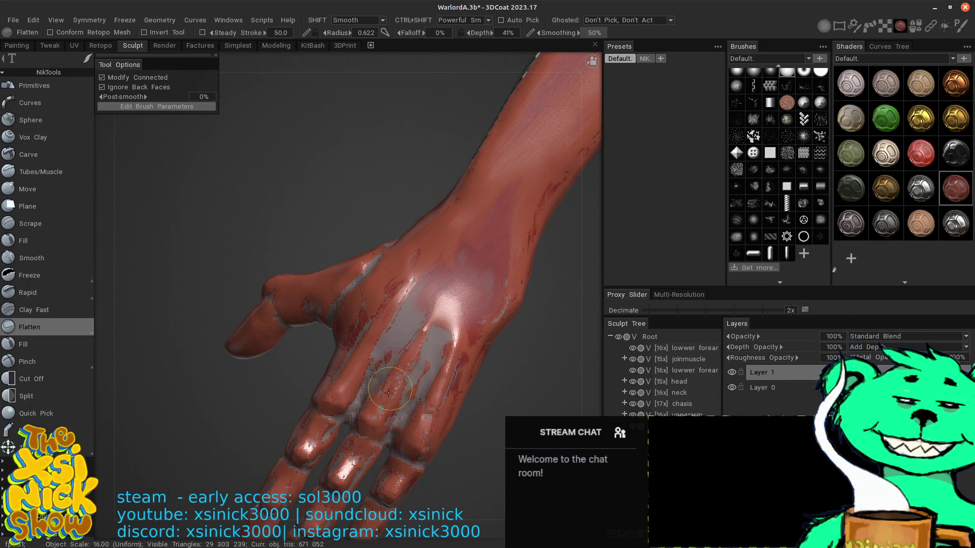
left_click_drag(385, 402, 455, 287, "shift")
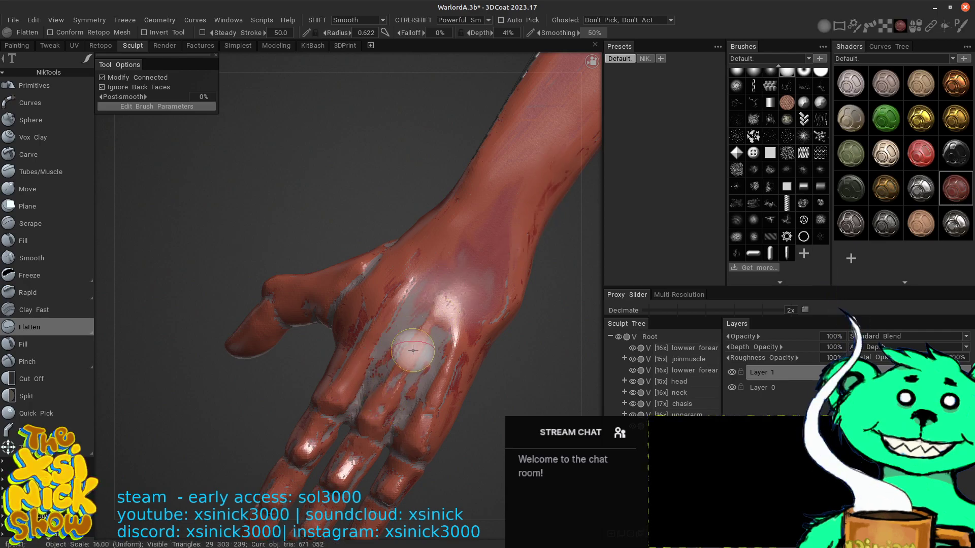
left_click_drag(385, 402, 451, 292, "shift")
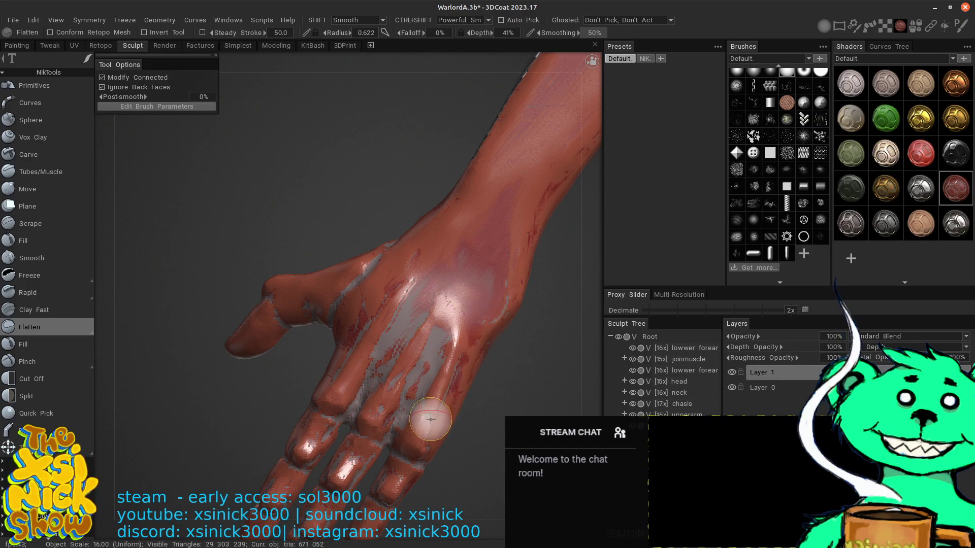
left_click_drag(431, 420, 464, 323)
left_click_drag(435, 402, 459, 341)
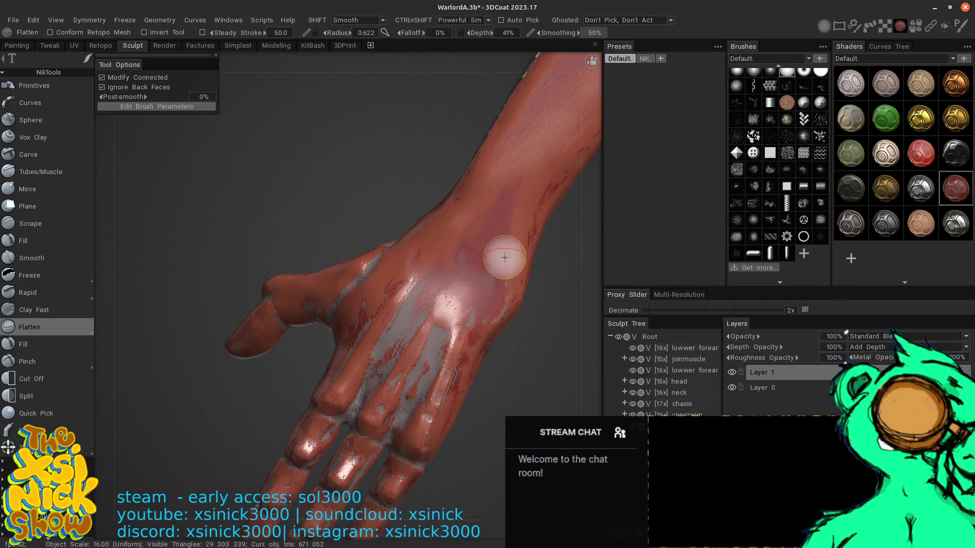
- Switch to Pinch with a radius of 0.423 and depth of 50%, and tighten the crease between the thumb base and wrist
middle_click_drag(486, 242, 448, 204, "alt")
left_click_drag(448, 204, 526, 214, "alt")
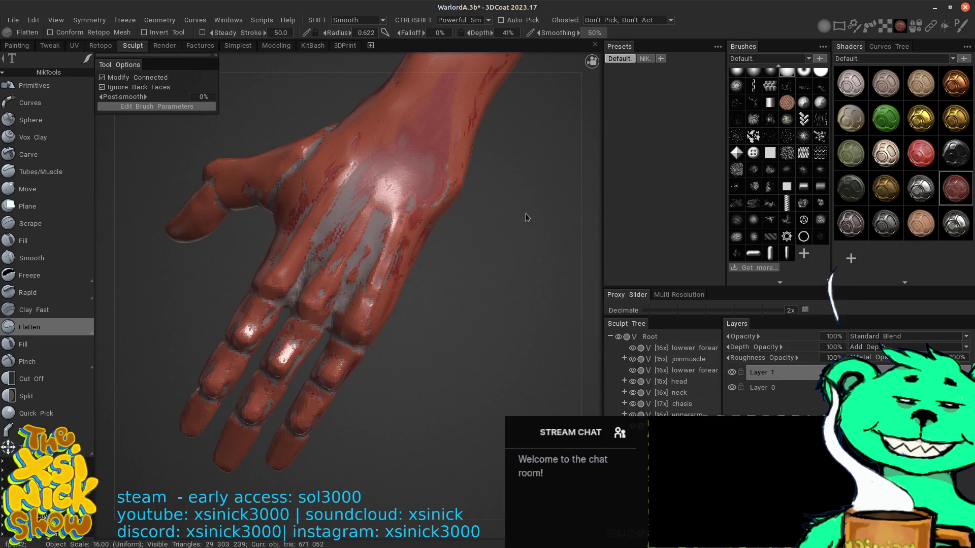
left_click_drag(536, 250, 531, 228, "alt")
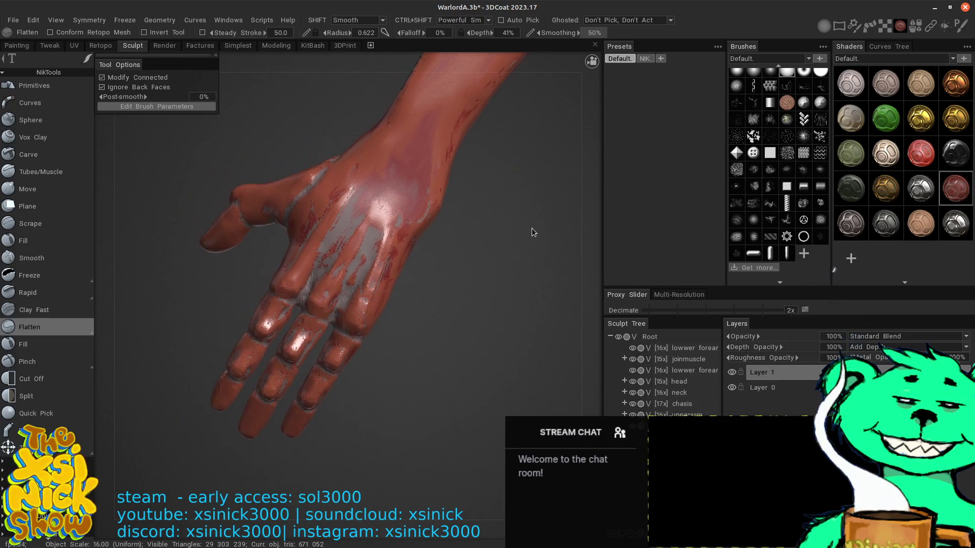
left_click_drag(572, 189, 503, 223, "alt")
mouse_move(553, 222)
right_mouse_down("alt")
mouse_move(581, 222)
mouse_move(553, 215)
mouse_move(501, 231)
right_mouse_up("alt")
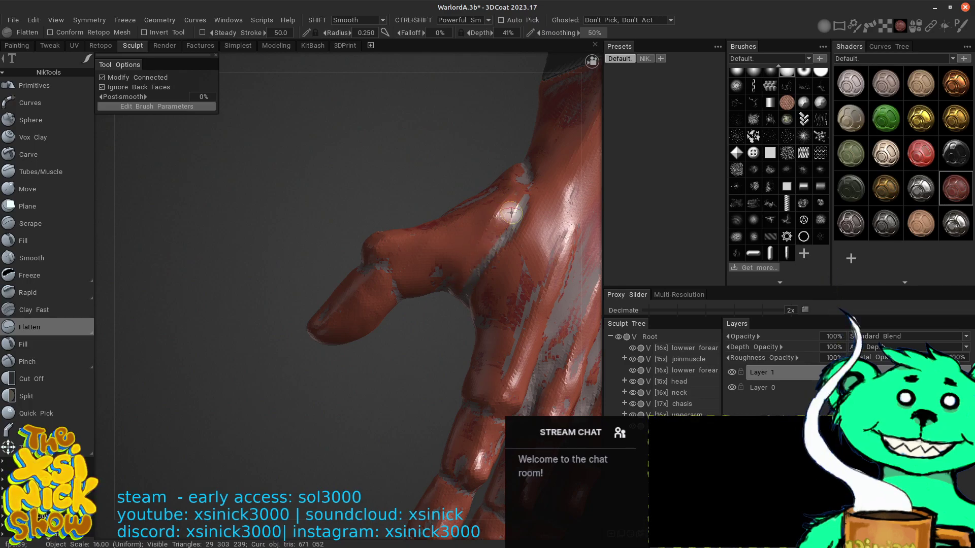
left_click_drag(525, 167, 457, 199, "alt")
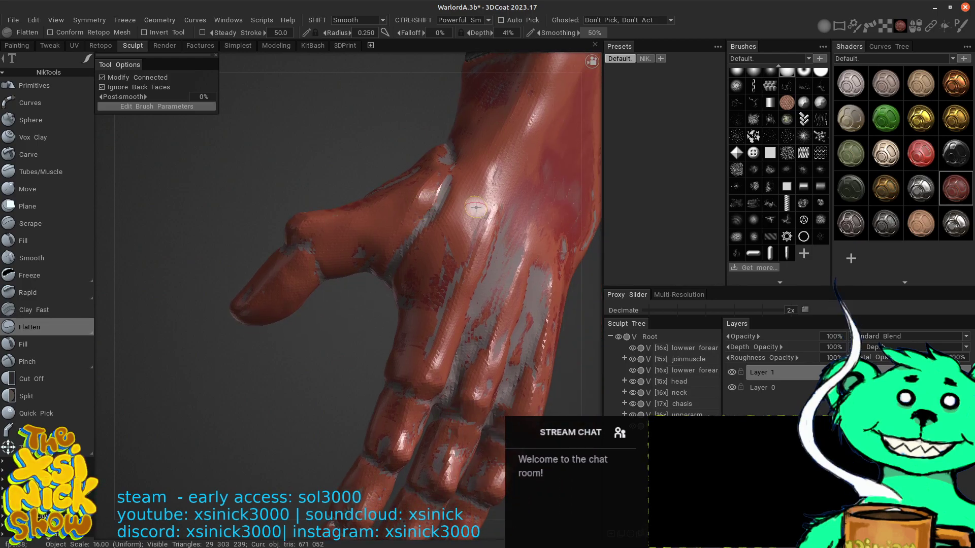
left_click(40, 359)
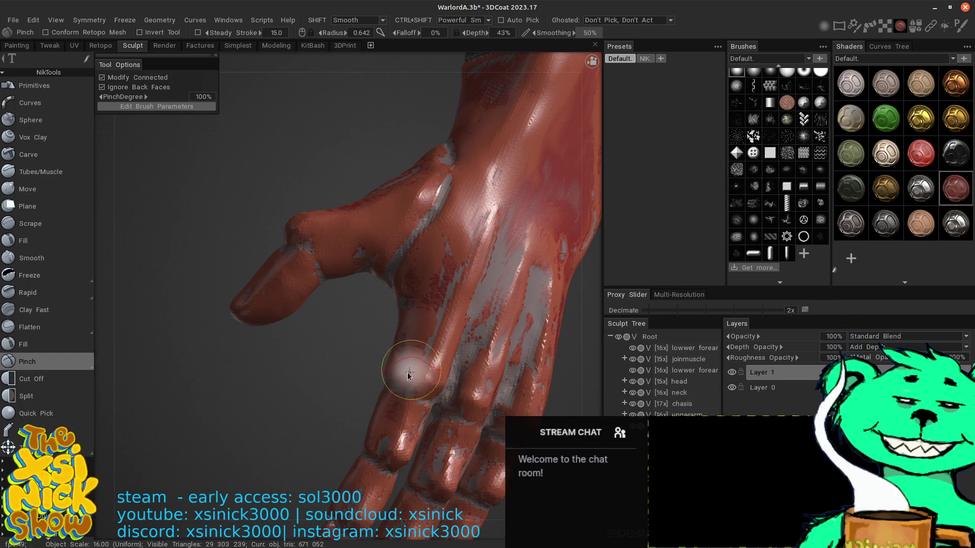
right_click_drag(411, 370, 401, 378)
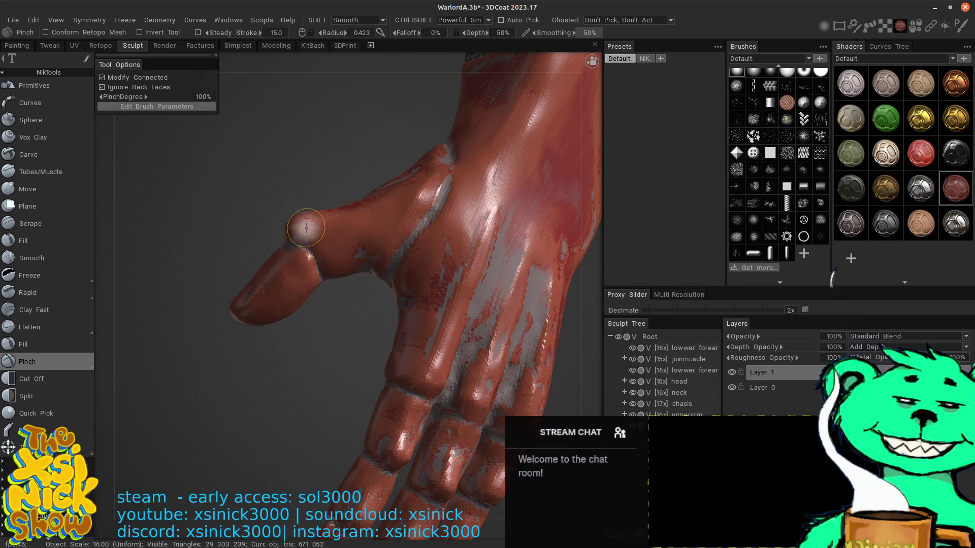
key("KP_2")
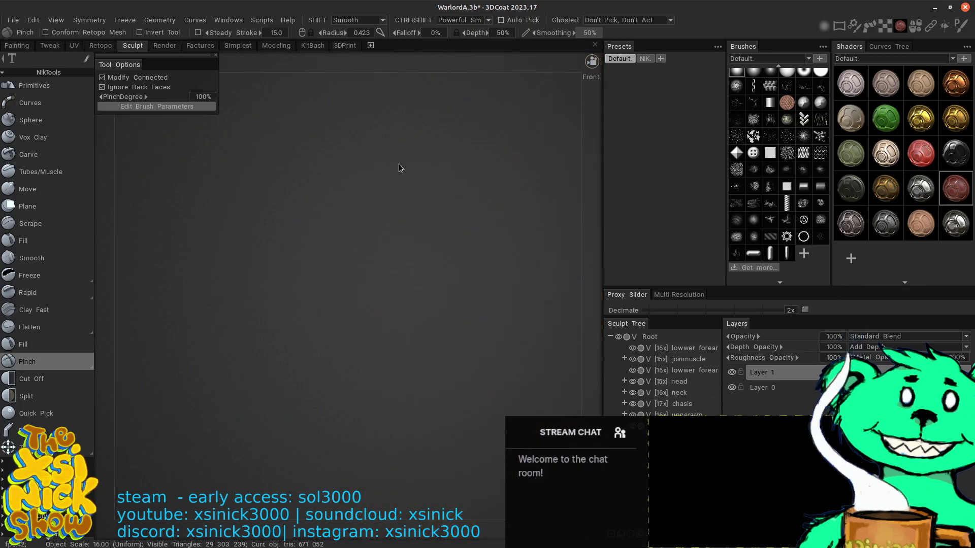
left_click_drag(330, 236, 305, 257)
middle_click_drag(305, 257, 128, 209)
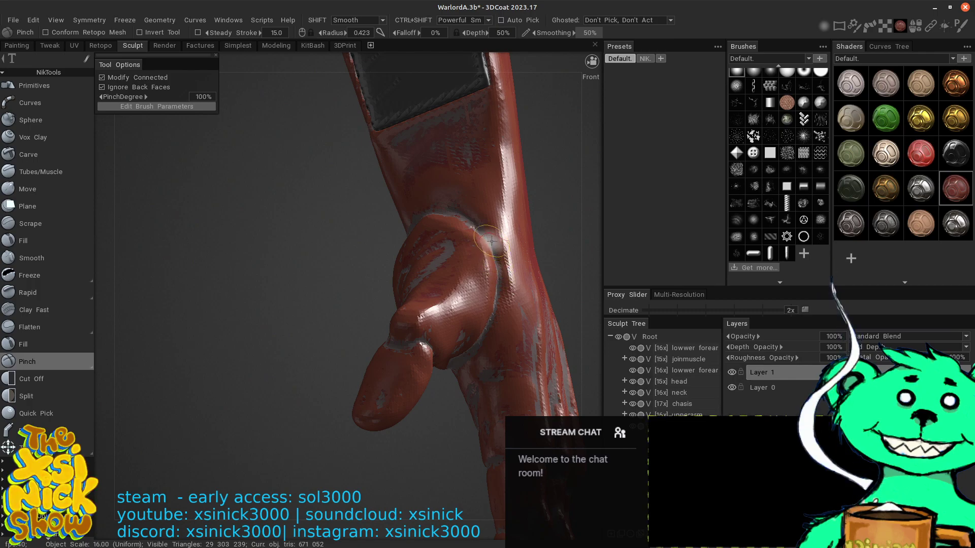
- Pinch the crease around the thumb base on the palm side, from the wrist down into the palm
middle_click_drag(585, 205, 597, 184)
right_click_drag(597, 187, 655, 189)
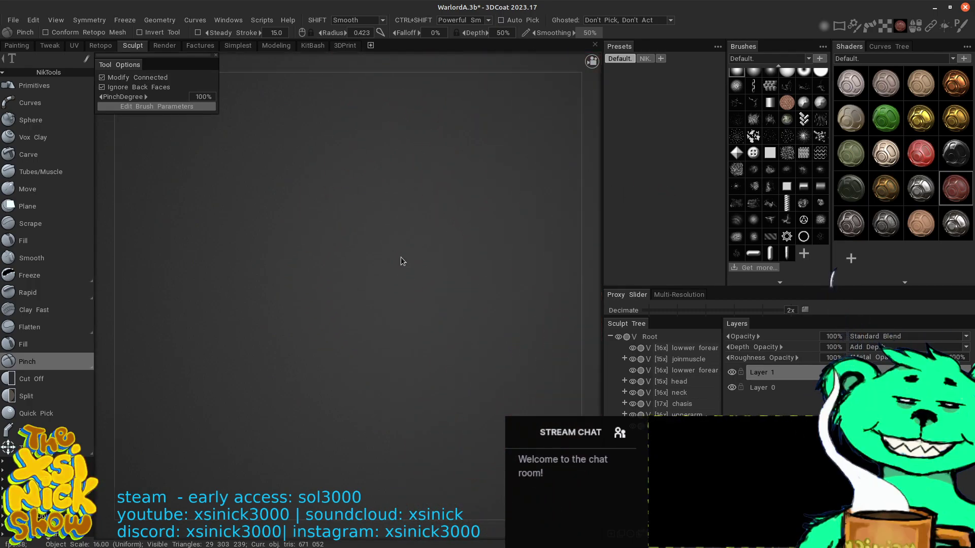
right_click_drag(401, 261, 236, 376)
mouse_move(267, 246)
right_mouse_down()
mouse_move(315, 237)
mouse_move(273, 254)
right_mouse_up()
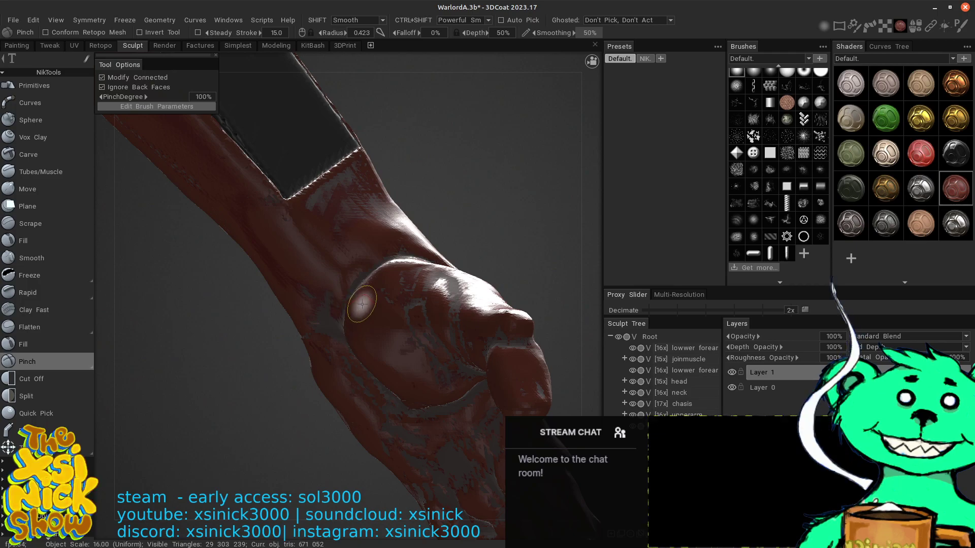
mouse_move(583, 205)
left_mouse_down()
mouse_move(633, 160)
mouse_move(645, 176)
left_mouse_up()
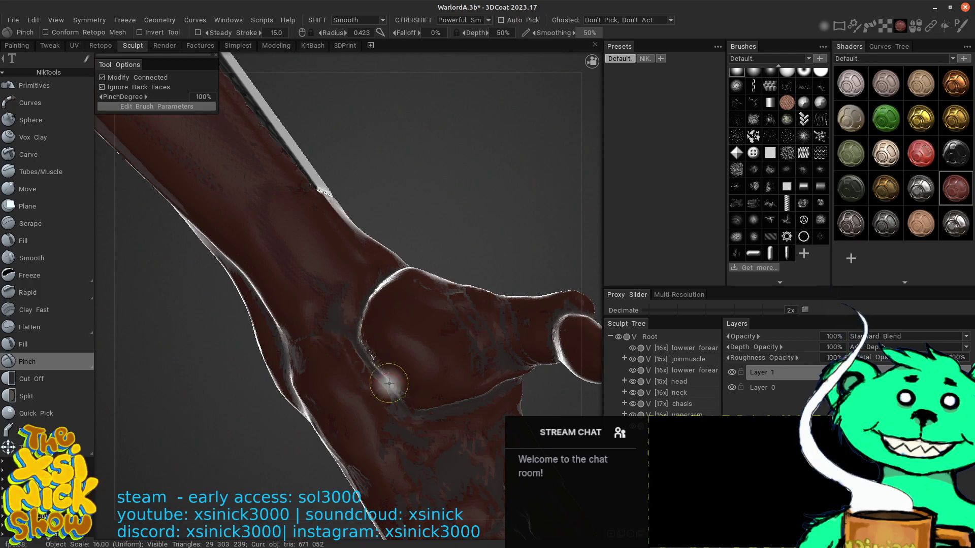
left_click_drag(429, 188, 376, 340)
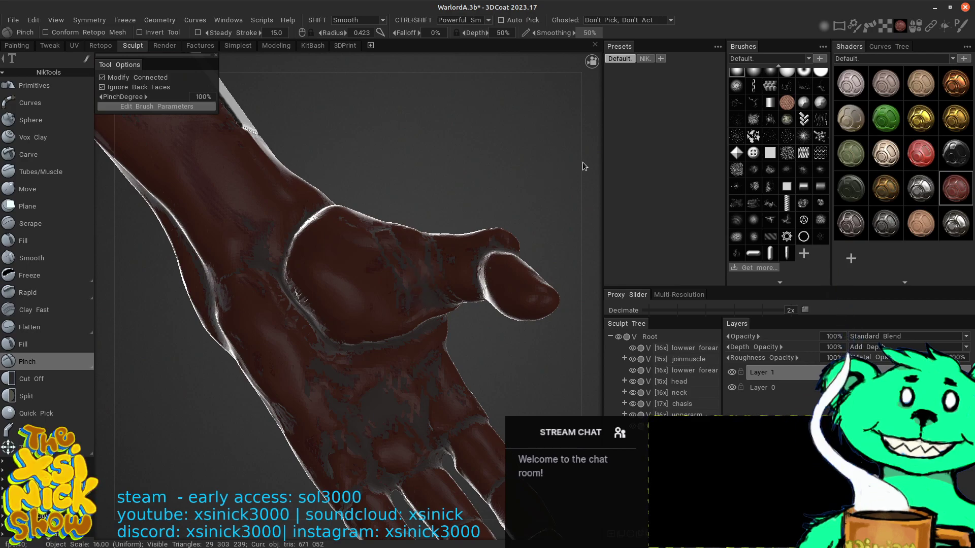
- Pinch the crease at the thumb joint and the seam where the thumb base meets the back of the hand
left_click_drag(583, 162, 455, 292)
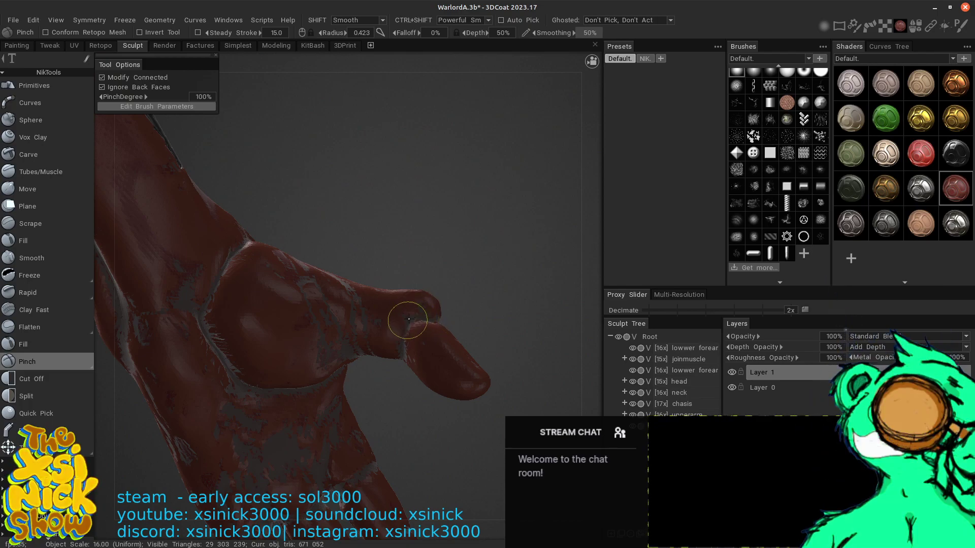
left_click_drag(422, 314, 408, 335)
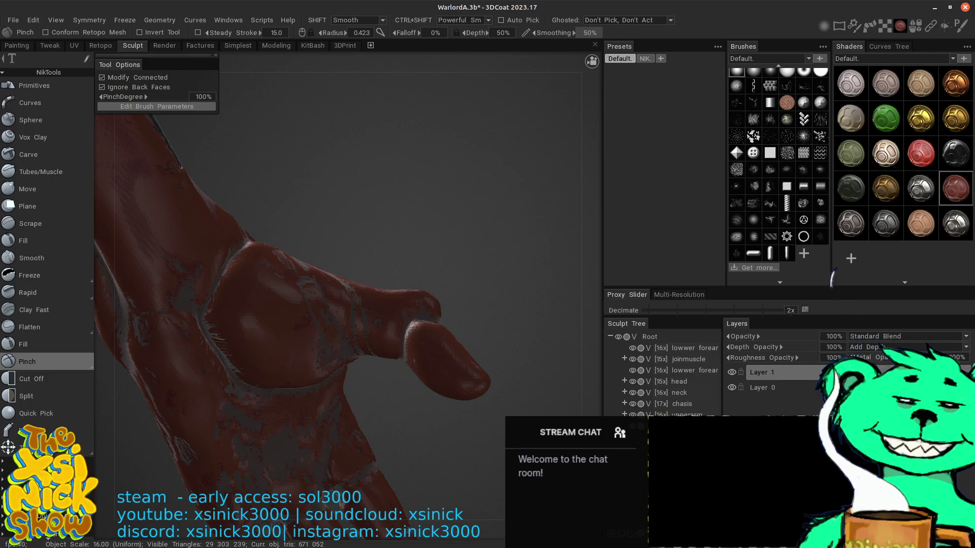
left_click_drag(588, 227, 412, 300)
mouse_move(409, 251)
left_mouse_down()
mouse_move(331, 311)
mouse_move(409, 283)
mouse_move(546, 301)
mouse_move(547, 260)
mouse_move(527, 259)
mouse_move(552, 264)
mouse_move(476, 210)
mouse_move(552, 291)
mouse_move(523, 275)
left_mouse_up()
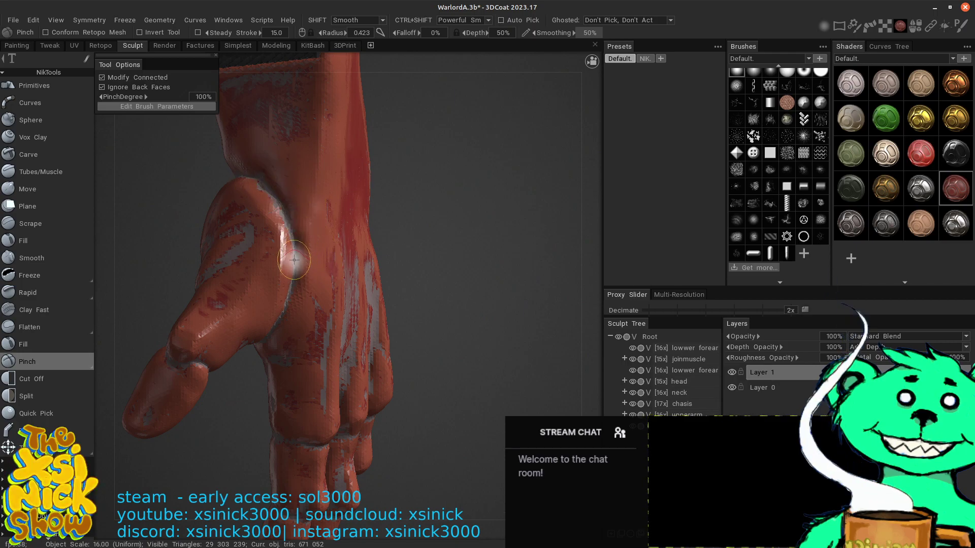
left_click_drag(476, 264, 391, 112)
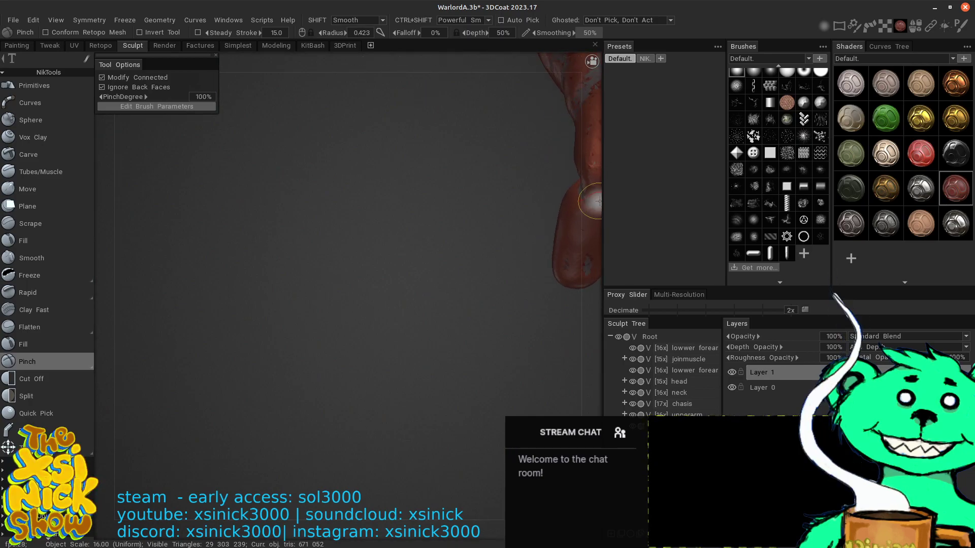
mouse_move(575, 108)
left_mouse_down()
mouse_move(566, 208)
mouse_move(395, 346)
mouse_move(388, 294)
left_mouse_up()
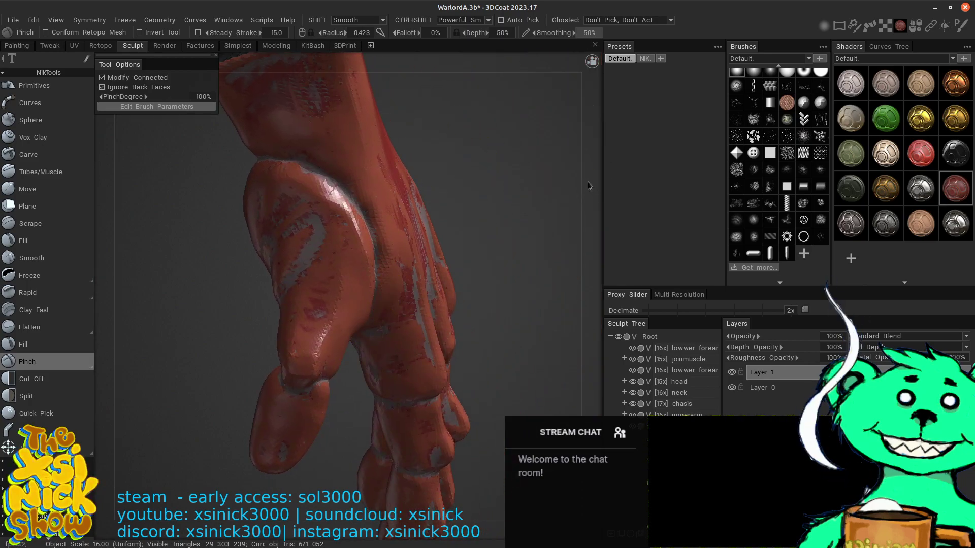
left_click_drag(587, 181, 199, 404)
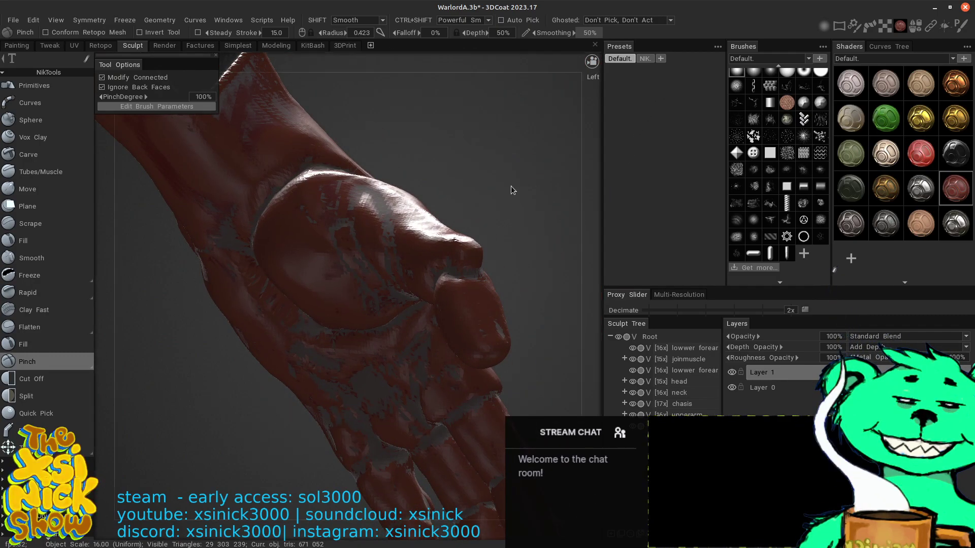
- Pinch the palm crease along the lower edge of the thumb mound, from the thumb web back toward the wrist
left_click_drag(512, 187, 553, 151)
left_click_drag(591, 192, 591, 104)
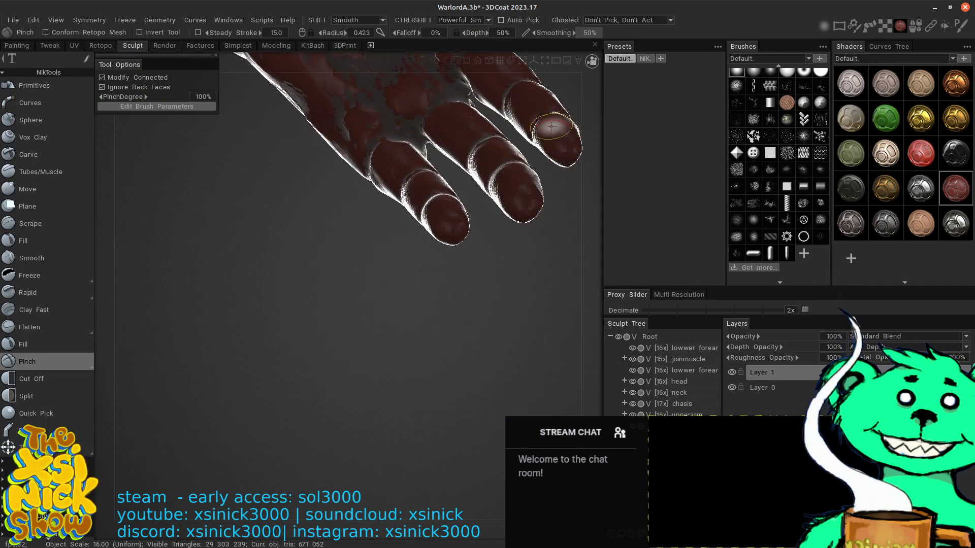
middle_click_drag(541, 175, 514, 425)
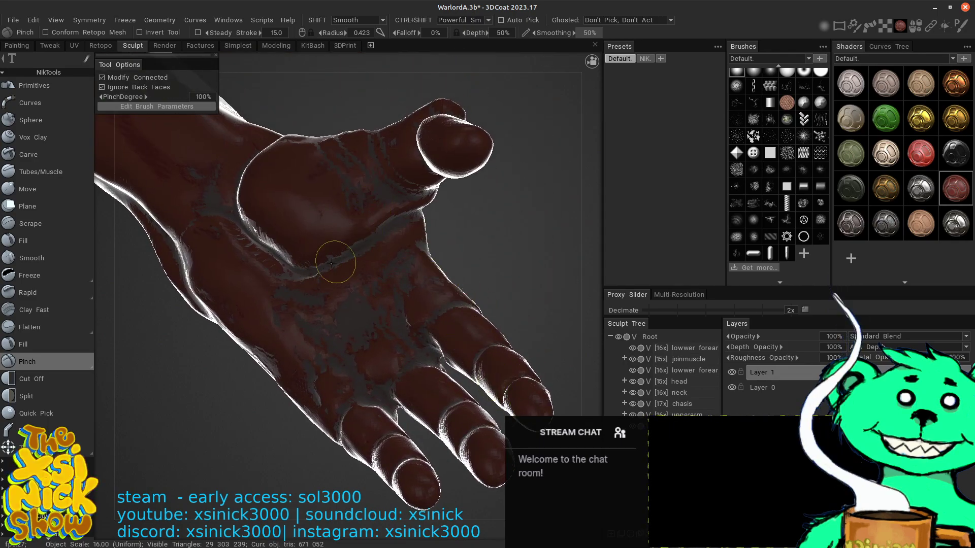
left_click_drag(383, 236, 399, 222)
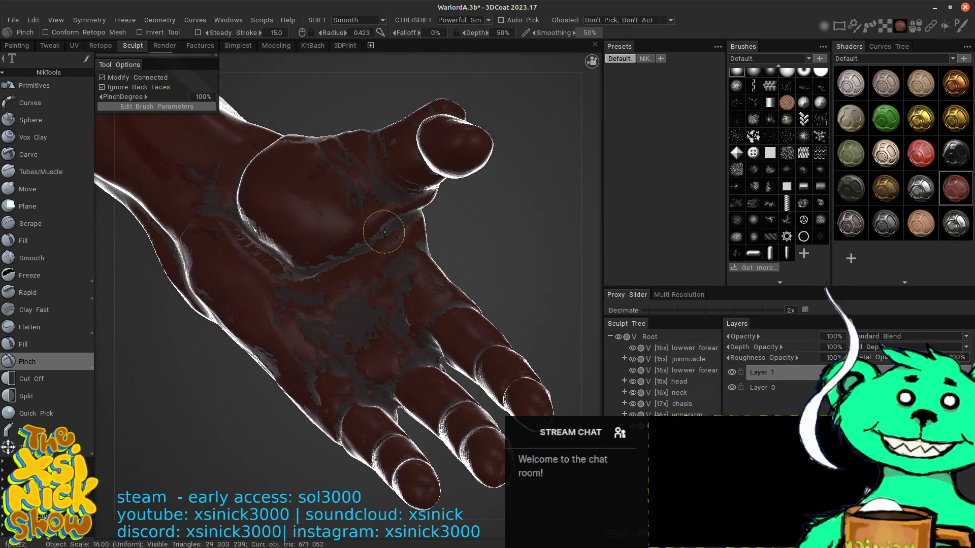
left_click_drag(346, 260, 379, 236)
mouse_move(325, 272)
left_mouse_down()
mouse_move(348, 258)
mouse_move(299, 271)
mouse_move(308, 258)
left_mouse_up()
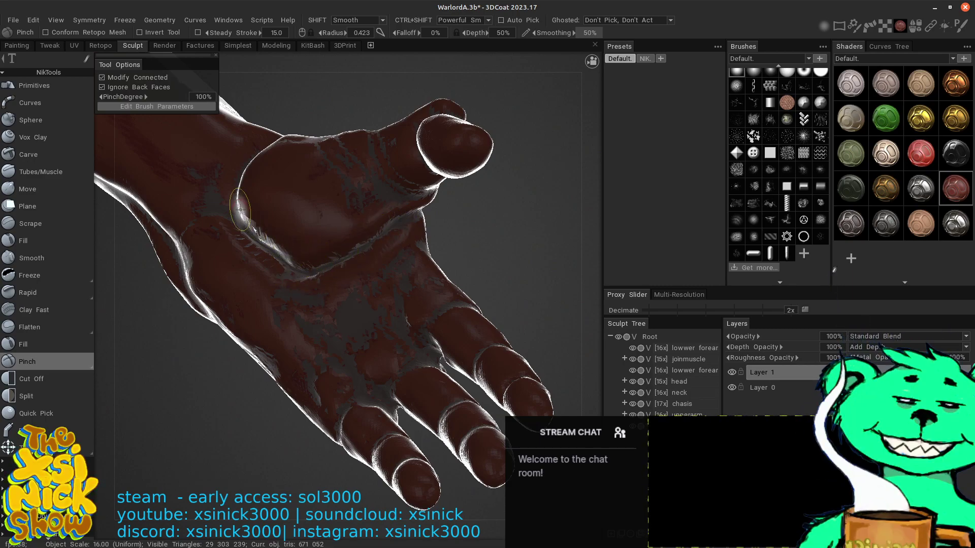
mouse_move(254, 240)
left_mouse_down()
mouse_move(274, 251)
mouse_move(231, 213)
left_mouse_up()
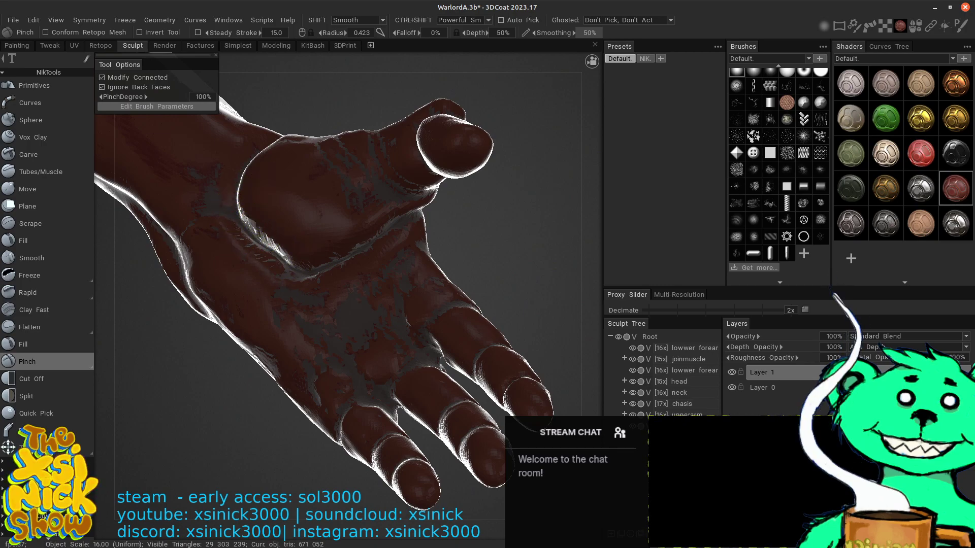
- Smooth and pinch the palm surface along the thumb mound's crease near the heel of the hand
left_click_drag(581, 164, 511, 200)
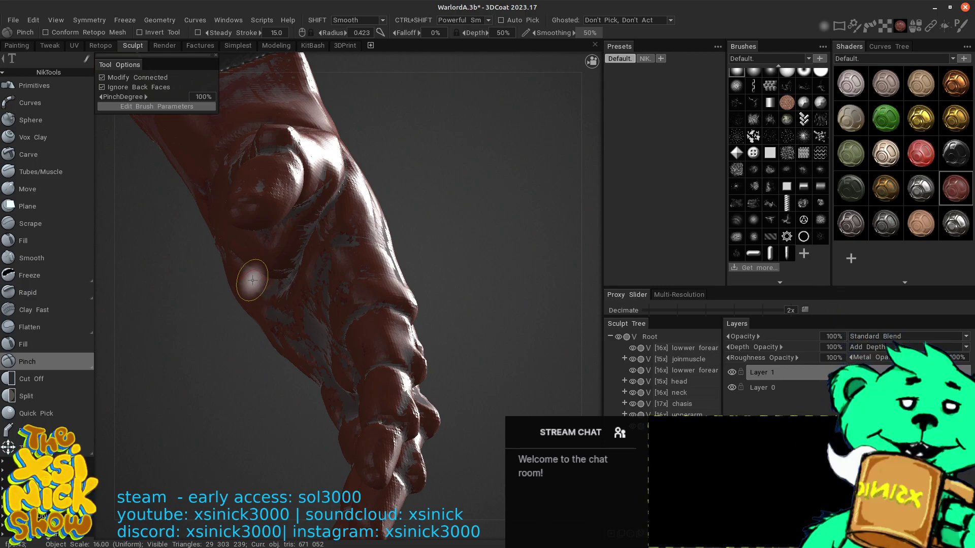
key("shift")
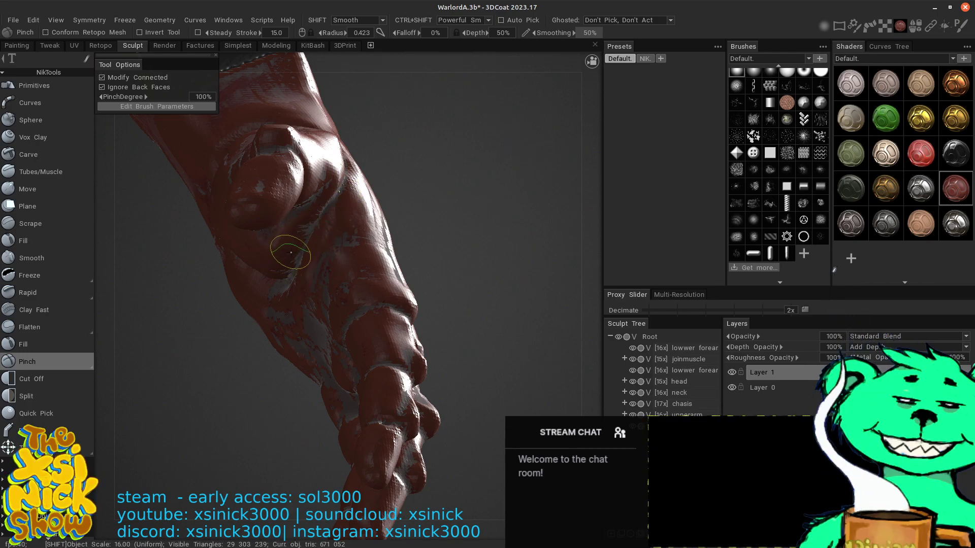
left_click_drag(588, 131, 629, 109)
mouse_move(459, 238)
left_mouse_down("shift")
mouse_move(433, 212)
mouse_move(435, 187)
left_mouse_up("shift")
left_click_drag(437, 185, 488, 235)
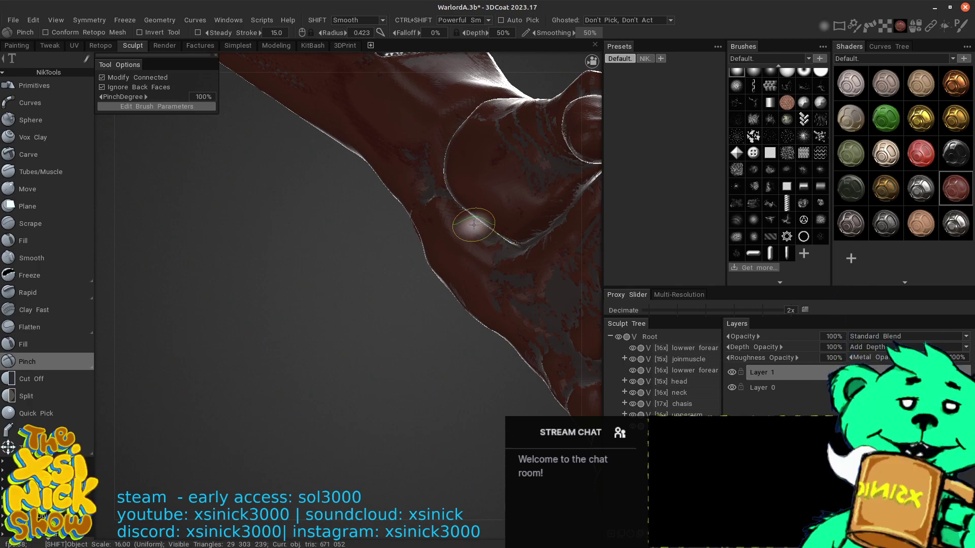
left_click_drag(474, 228, 491, 240, "shift")
middle_click_drag(468, 176, 378, 174, "alt")
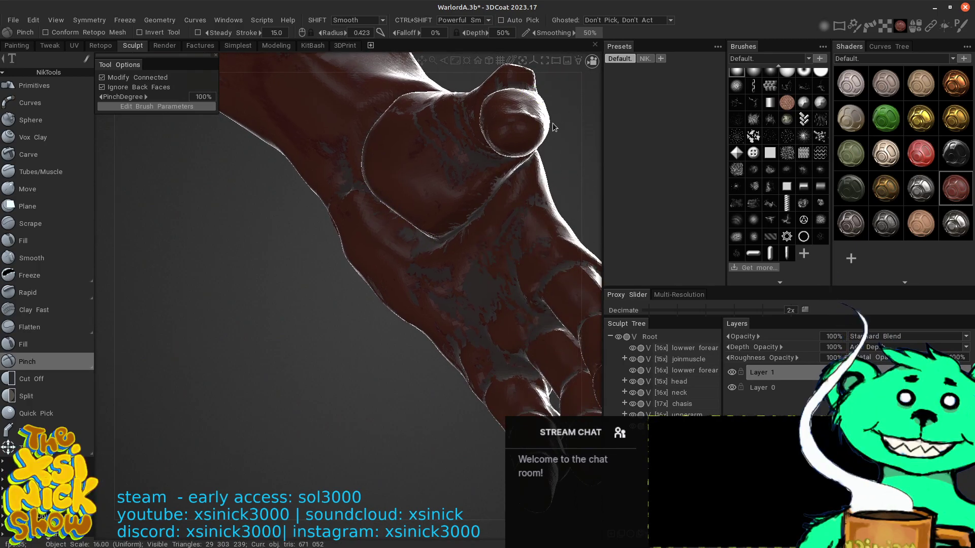
- Smooth and pinch the creases at the index finger's knuckle and joints, seen from the thumb side
middle_click_drag(569, 108, 494, 205, "alt")
key("KP_2")
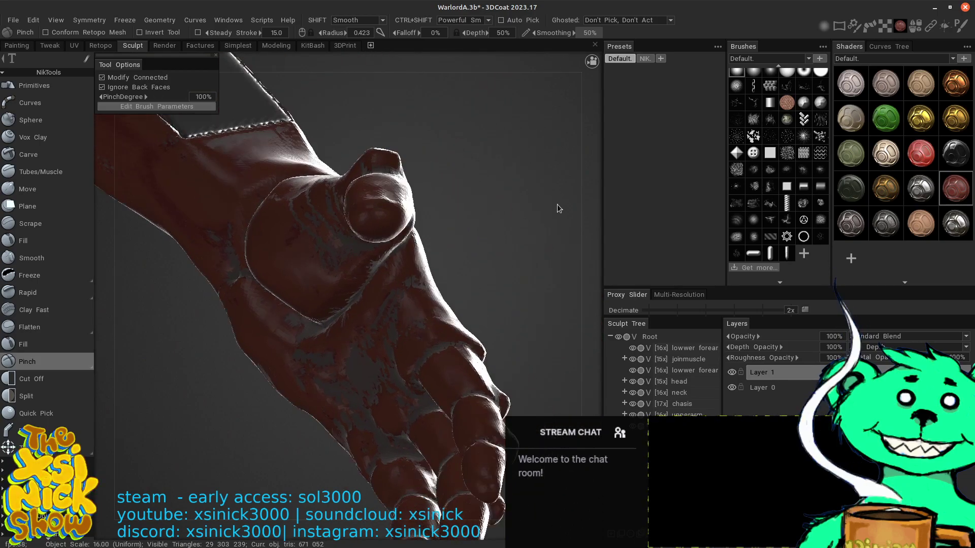
mouse_move(515, 155)
left_mouse_down("alt")
mouse_move(549, 105)
mouse_move(444, 277)
mouse_move(632, 61)
mouse_move(587, 193)
mouse_move(620, 187)
left_mouse_up("alt")
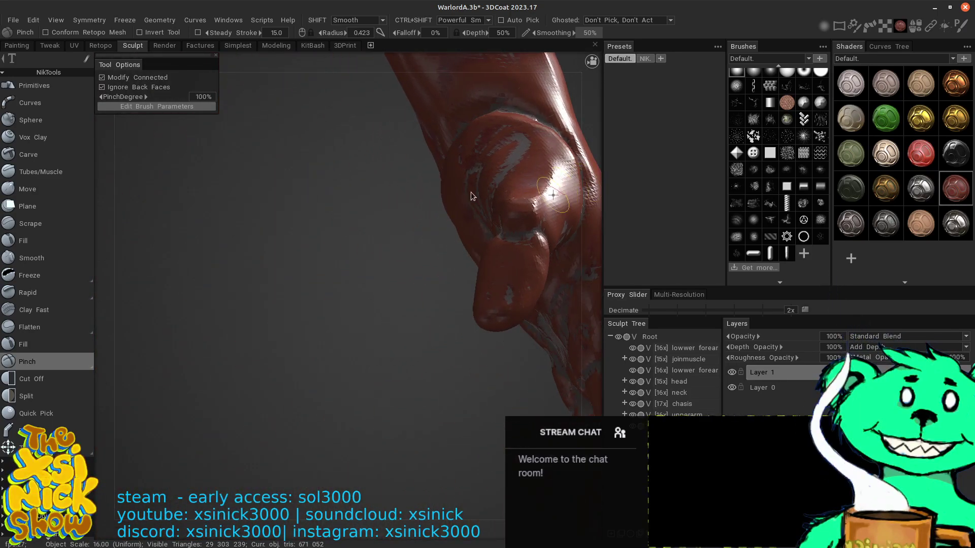
mouse_move(471, 192)
left_mouse_down("alt")
mouse_move(349, 135)
mouse_move(396, 159)
left_mouse_up("alt")
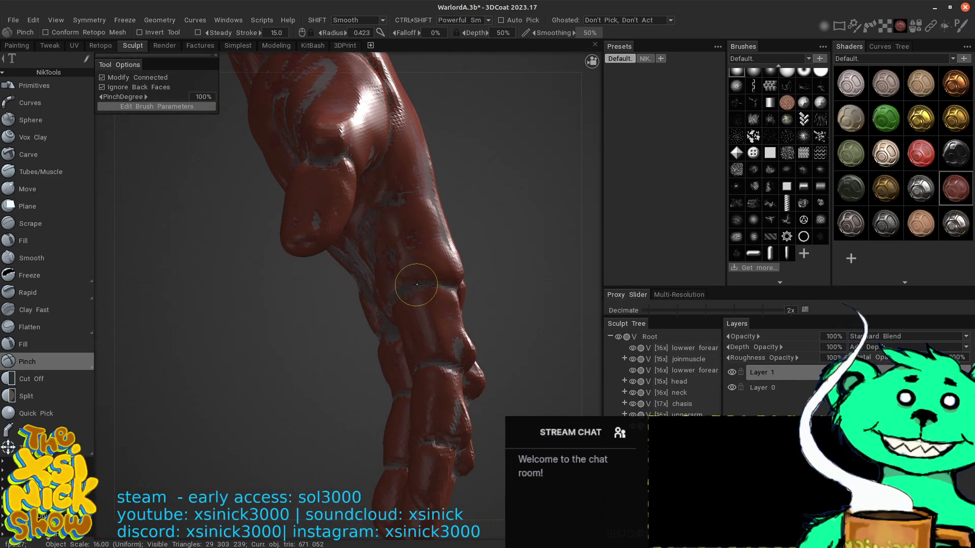
mouse_move(397, 303)
left_mouse_down("shift")
mouse_move(415, 264)
mouse_move(443, 255)
mouse_move(429, 283)
mouse_move(447, 293)
left_mouse_up("shift")
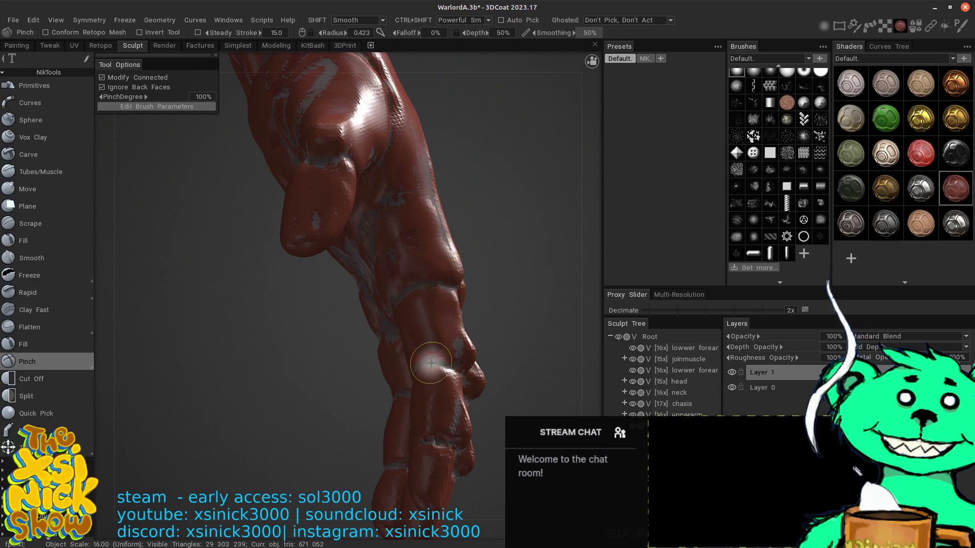
left_click_drag(425, 440, 435, 440)
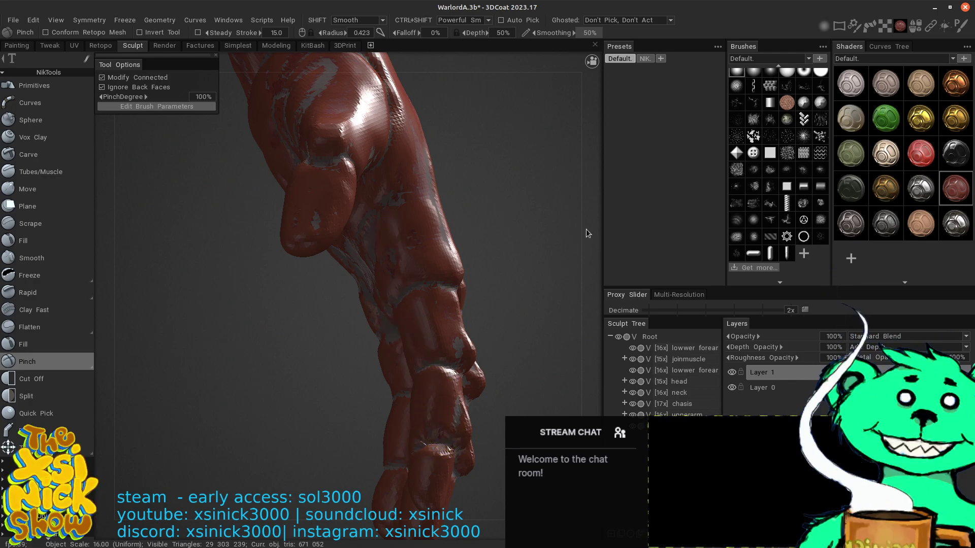
- Sharpen the creases along the index finger's knuckle and joints with the Smart Pinch brush
left_click_drag(586, 229, 550, 216)
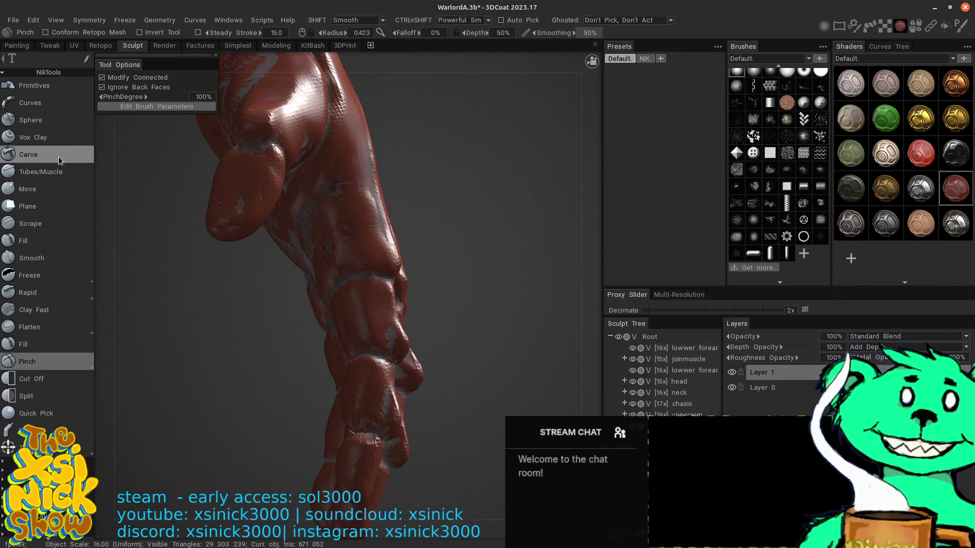
scroll(58, 159, "down", 1)
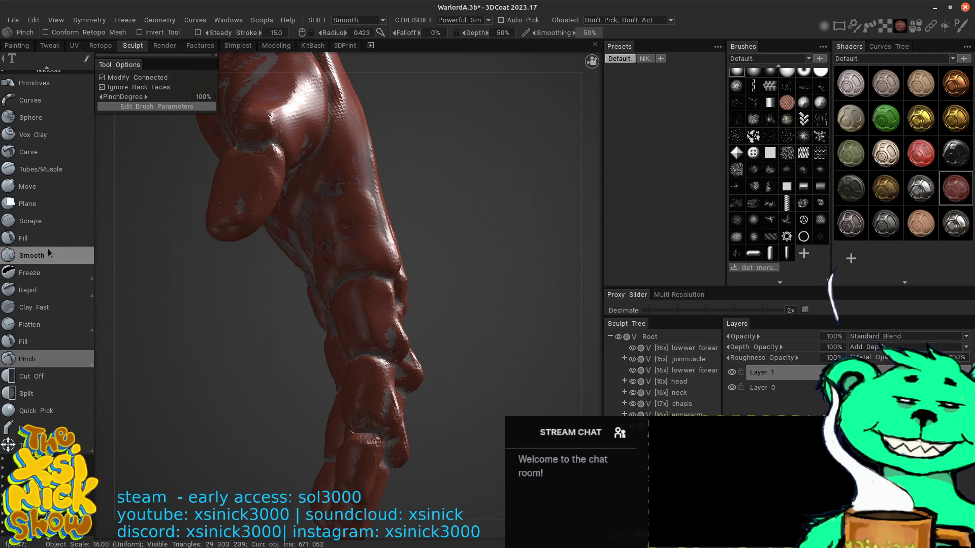
mouse_move(79, 362)
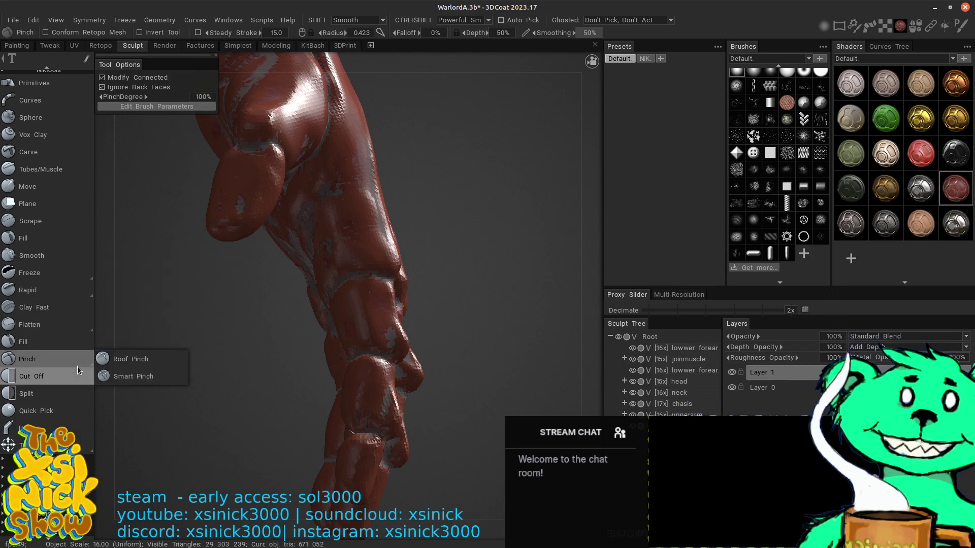
left_click(138, 374)
mouse_move(496, 260)
left_mouse_down()
mouse_move(513, 238)
mouse_move(507, 201)
mouse_move(523, 303)
left_mouse_up()
mouse_move(352, 152)
left_mouse_down()
mouse_move(346, 204)
mouse_move(331, 228)
left_mouse_up()
middle_click_drag(422, 328, 411, 246)
mouse_move(356, 269)
left_mouse_down()
mouse_move(351, 280)
mouse_move(381, 271)
left_mouse_up()
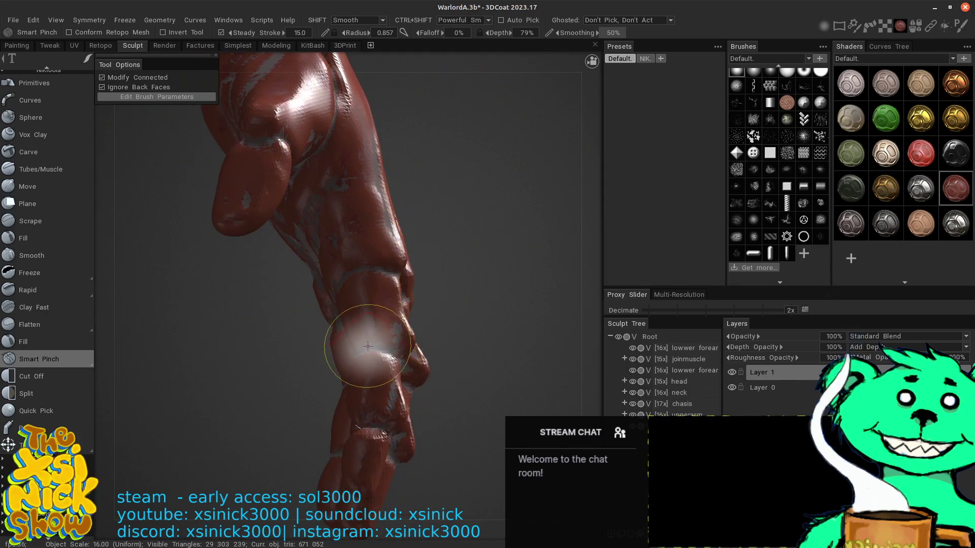
mouse_move(368, 348)
left_mouse_down()
mouse_move(378, 346)
mouse_move(359, 355)
left_mouse_up()
left_click_drag(365, 427, 370, 428)
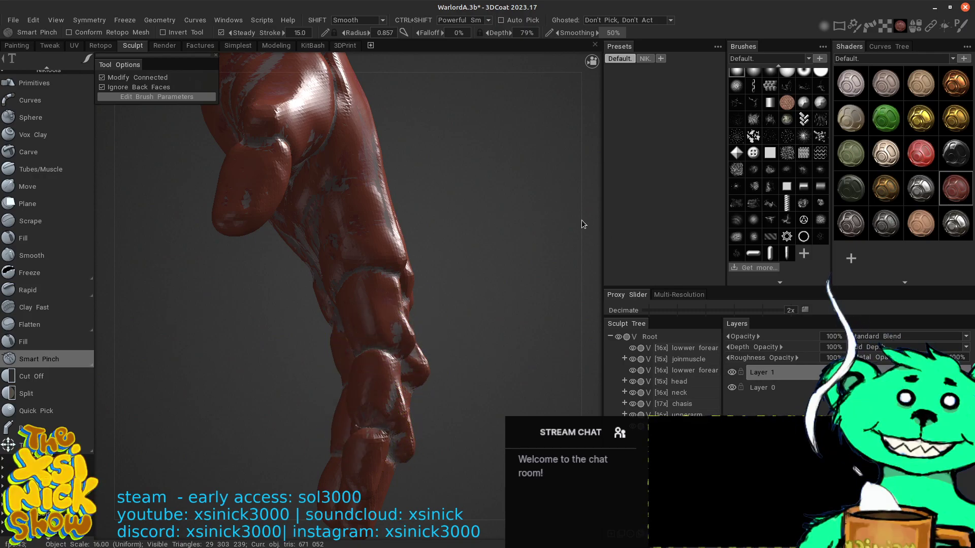
- Undo the last brush stroke and switch back to the regular Pinch brush at the back of the hand
left_click_drag(582, 221, 495, 252)
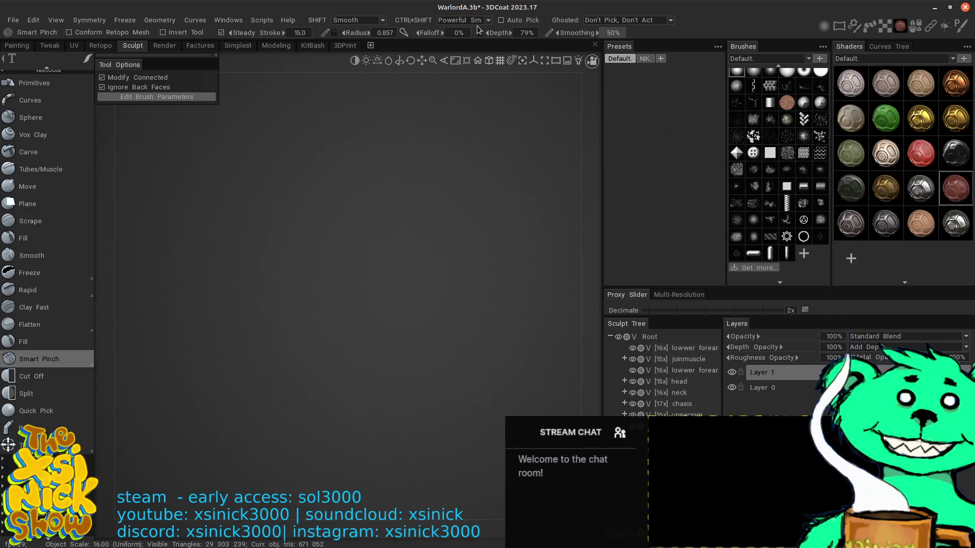
left_click(458, 57)
left_click_drag(514, 306, 572, 179)
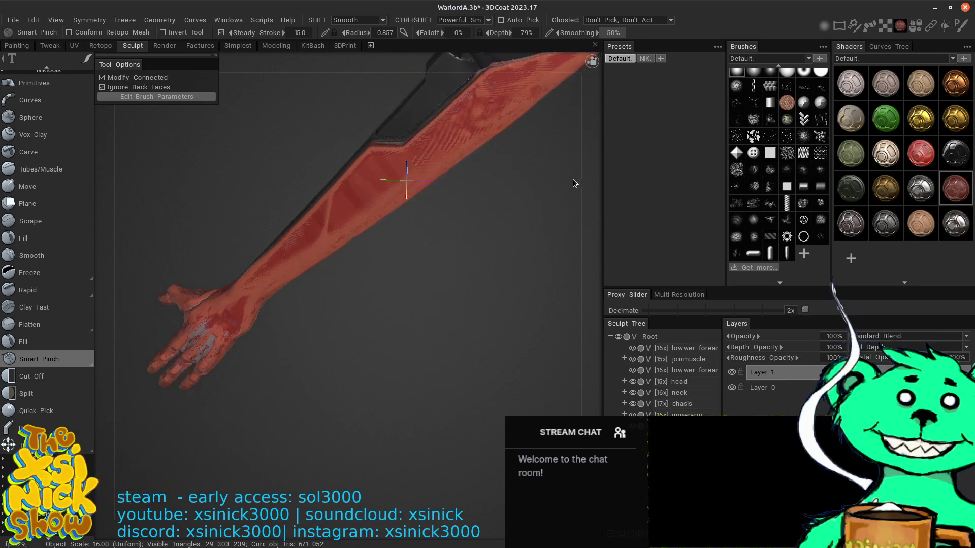
left_click_drag(571, 233, 637, 150)
right_click_drag(593, 206, 603, 380)
left_click_drag(505, 252, 590, 150)
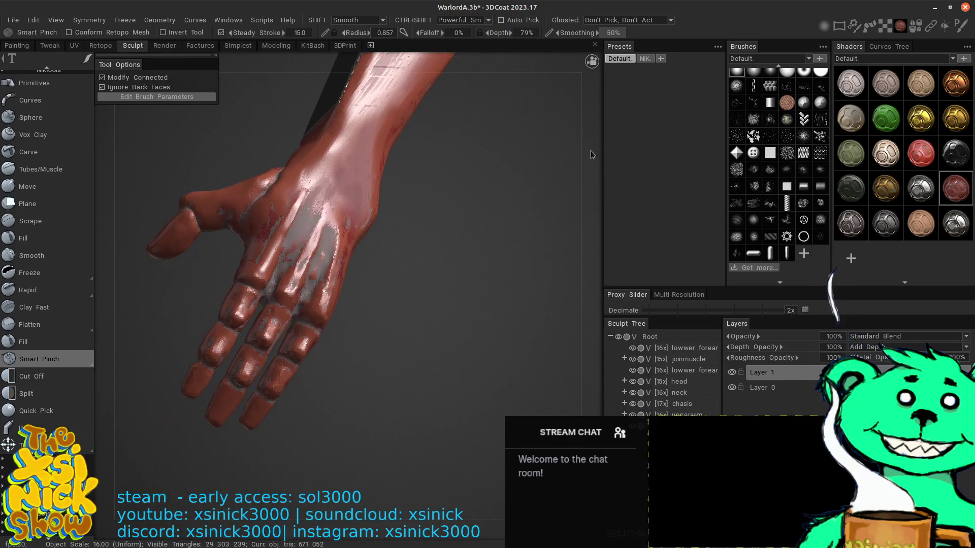
right_click_drag(596, 154, 596, 257)
left_click_drag(596, 257, 580, 201)
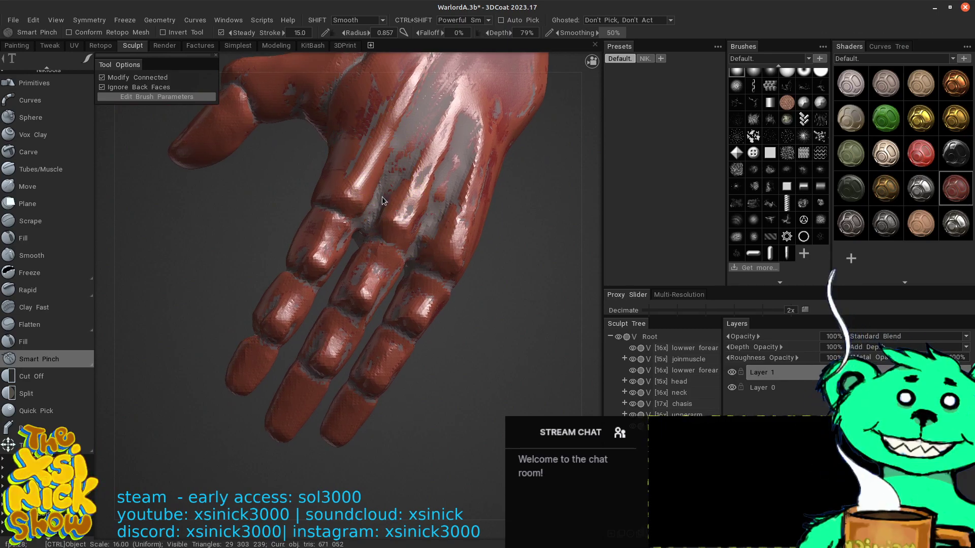
key("ctrl+z")
key("p")
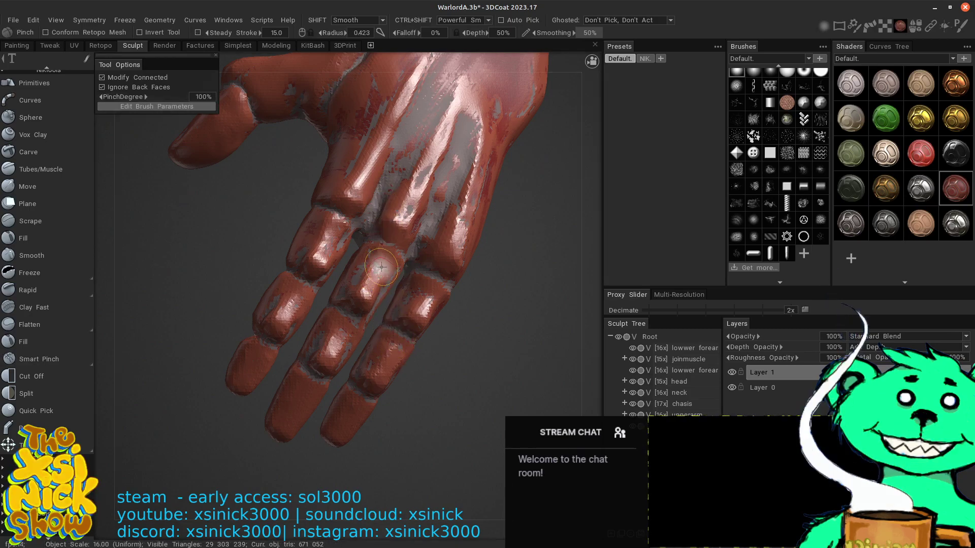
- Pinch the crease between the thumb base and the back of the hand, from the wrist toward the thumb web
middle_click_drag(375, 246, 397, 358)
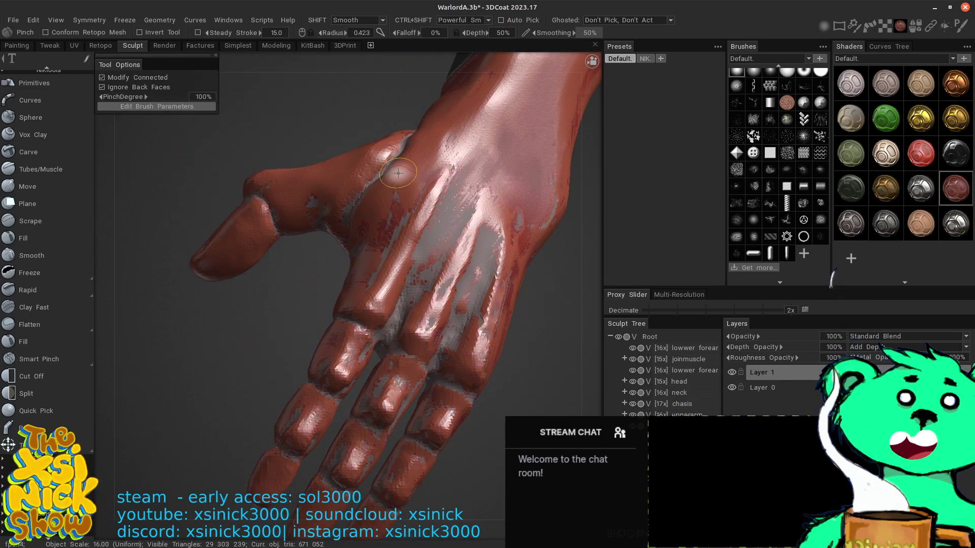
left_click_drag(392, 159, 382, 171)
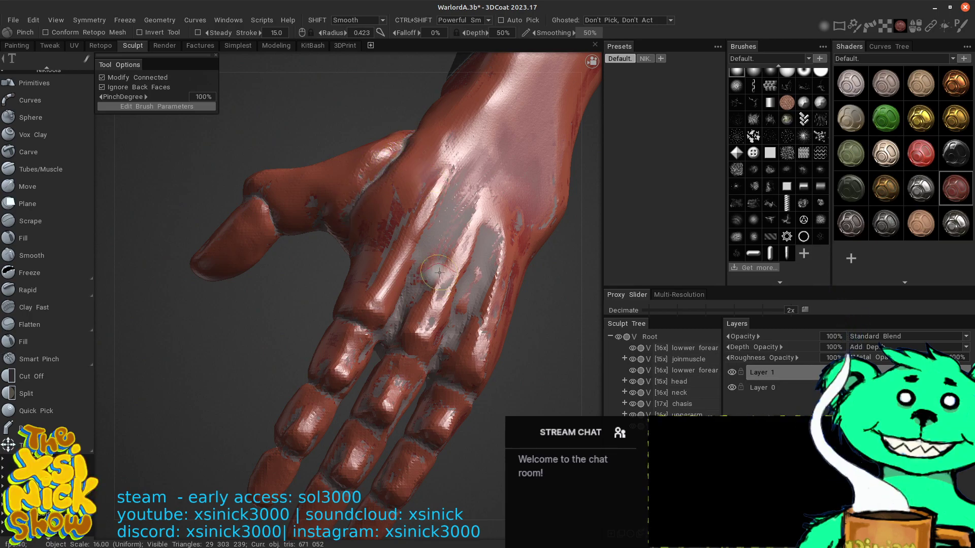
middle_click_drag(437, 271, 419, 139)
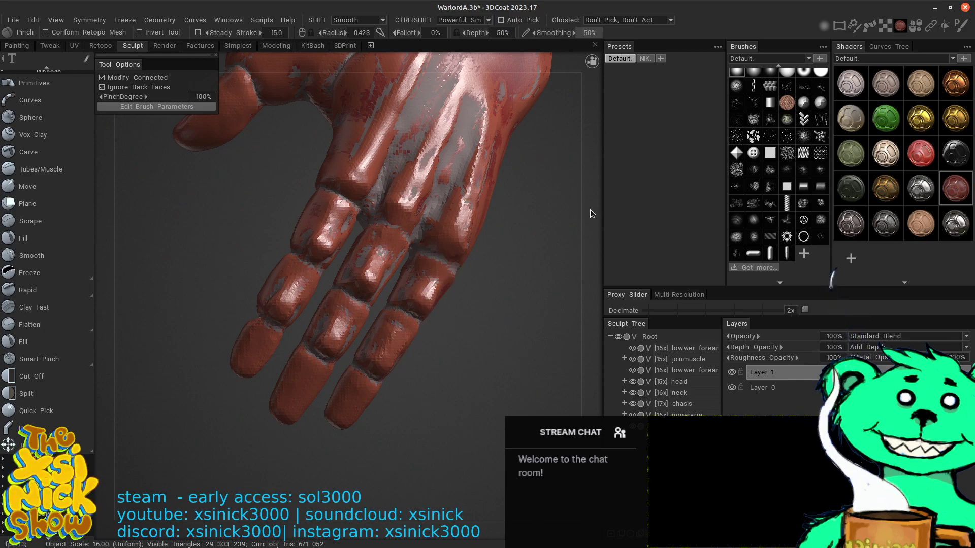
left_click_drag(590, 210, 568, 225)
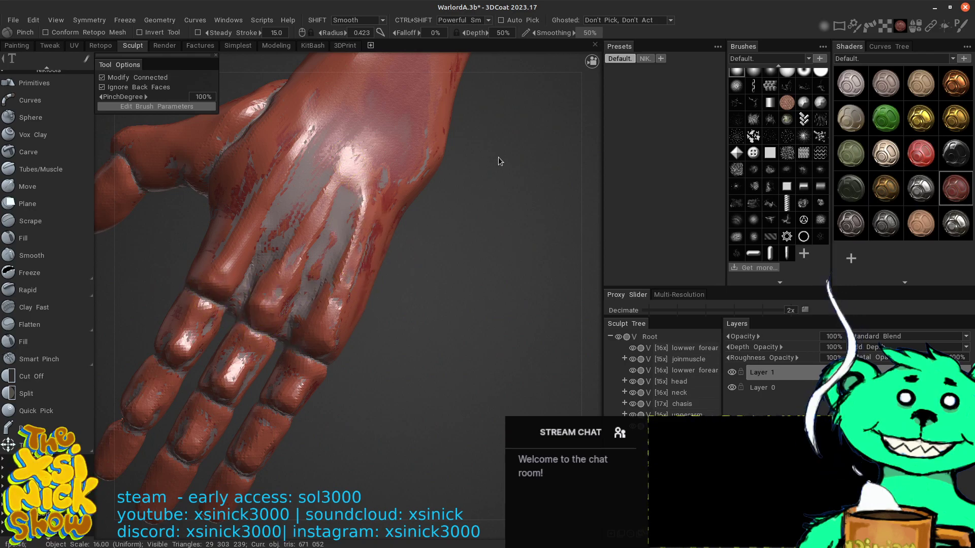
middle_click_drag(498, 157, 488, 138)
middle_click_drag(392, 295, 467, 311)
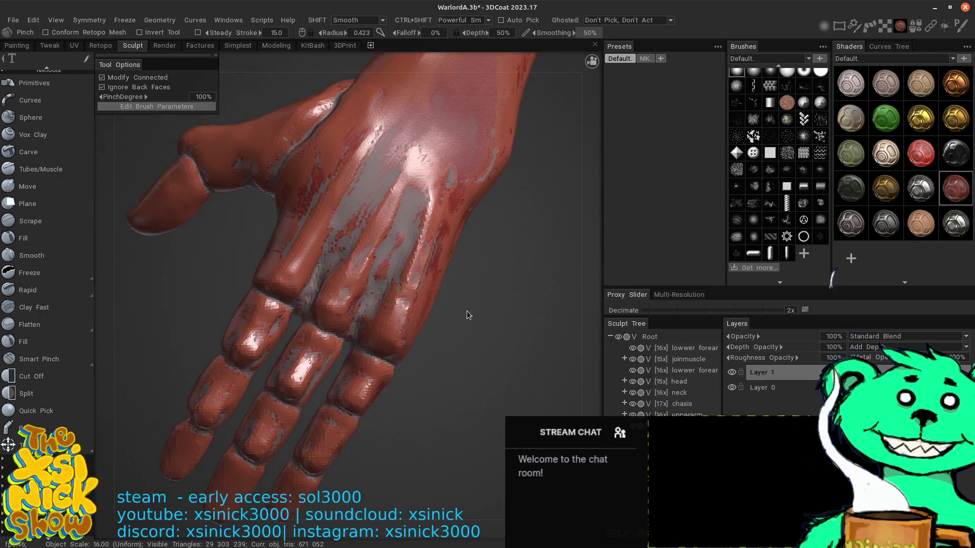
left_click_drag(469, 315, 463, 260)
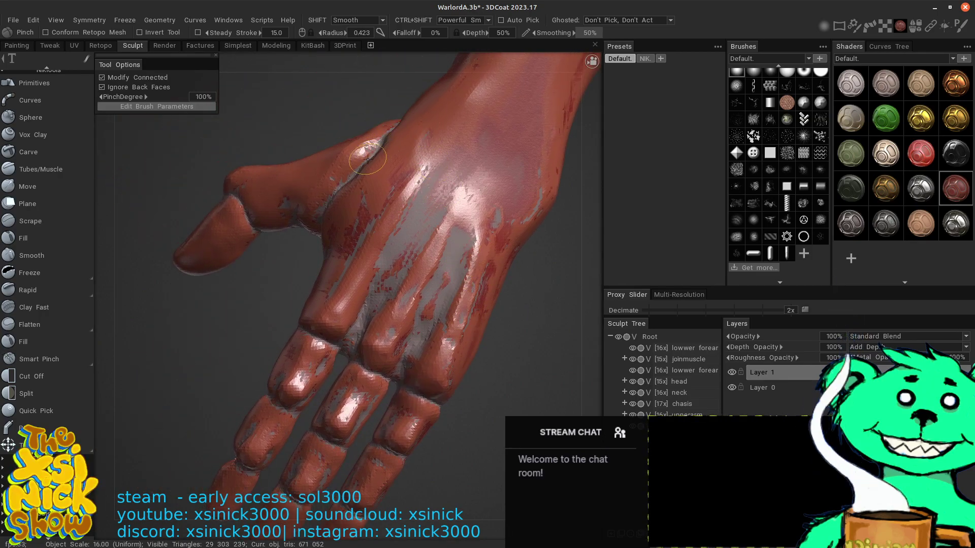
left_click_drag(368, 159, 345, 189)
left_click_drag(385, 143, 327, 209)
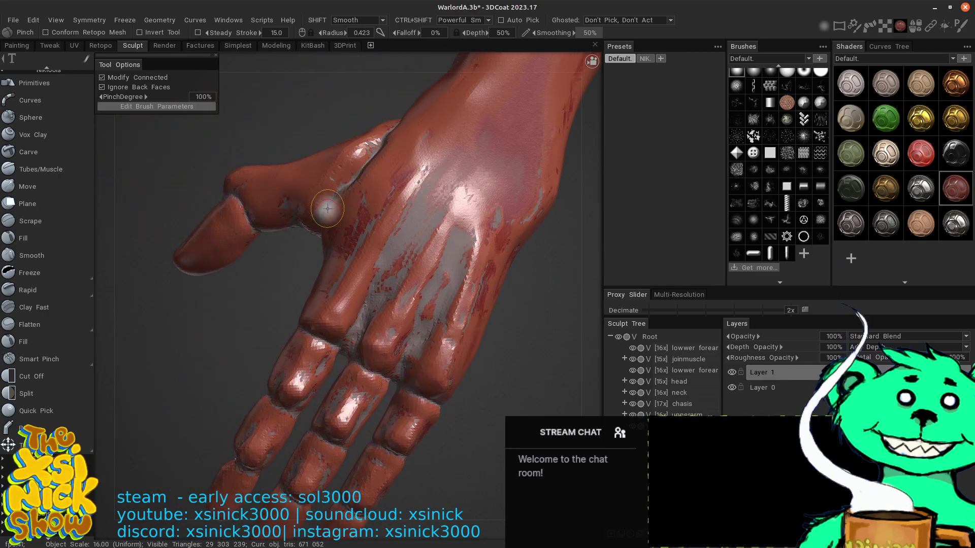
mouse_move(387, 136)
left_mouse_down()
mouse_move(408, 119)
mouse_move(358, 167)
mouse_move(405, 121)
left_mouse_up()
middle_click_drag(548, 344, 534, 259)
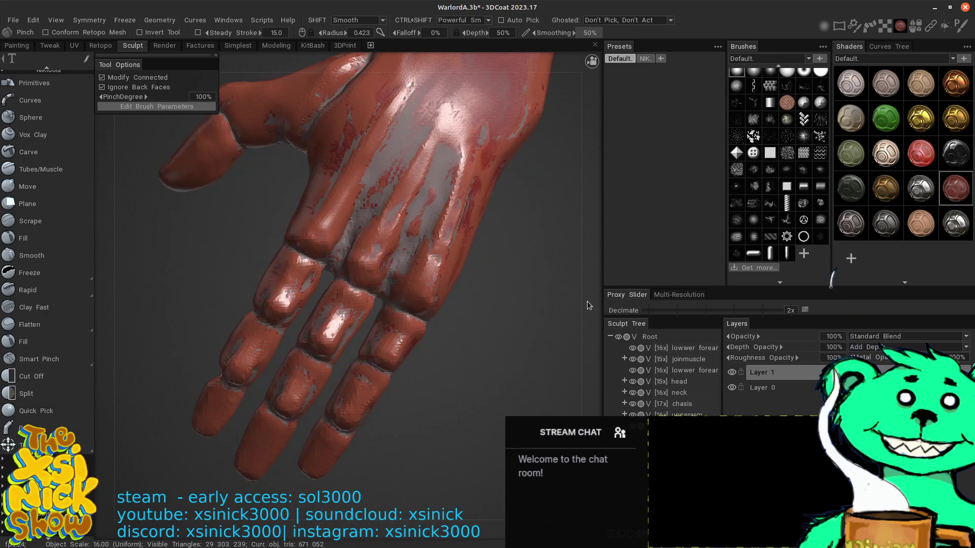
- Pinch grooves around the outermost finger's tendon on the back of the hand, from its knuckle toward the wrist
left_click_drag(587, 300, 361, 274)
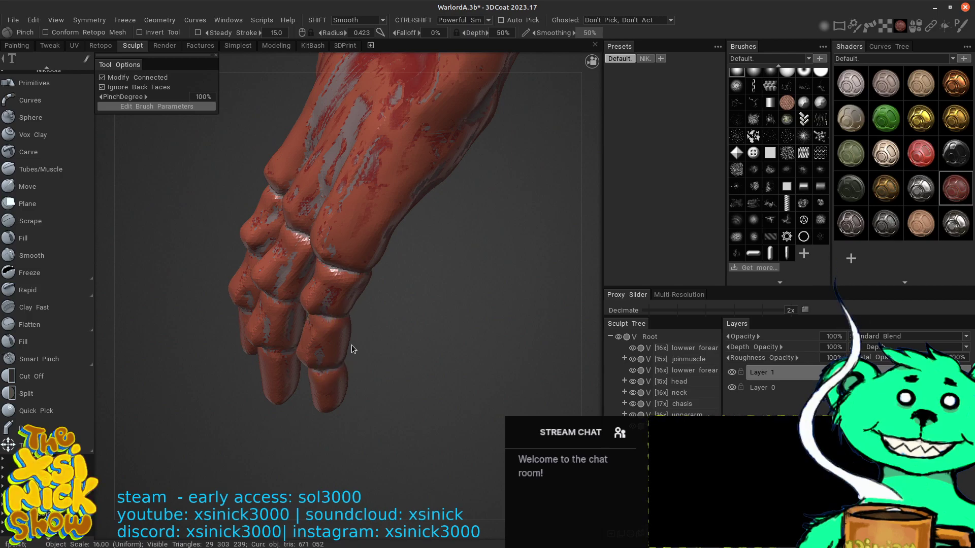
left_click_drag(467, 300, 596, 228)
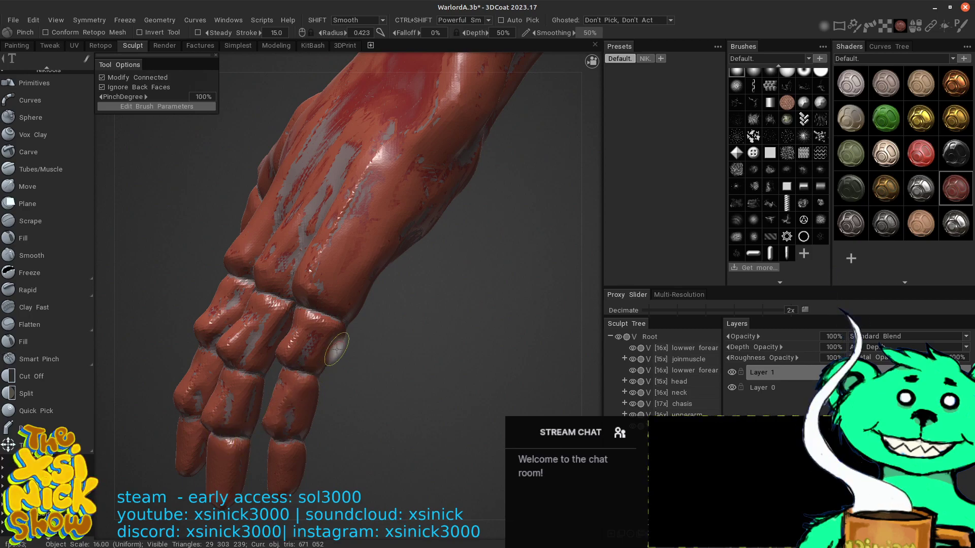
left_click_drag(449, 266, 625, 233)
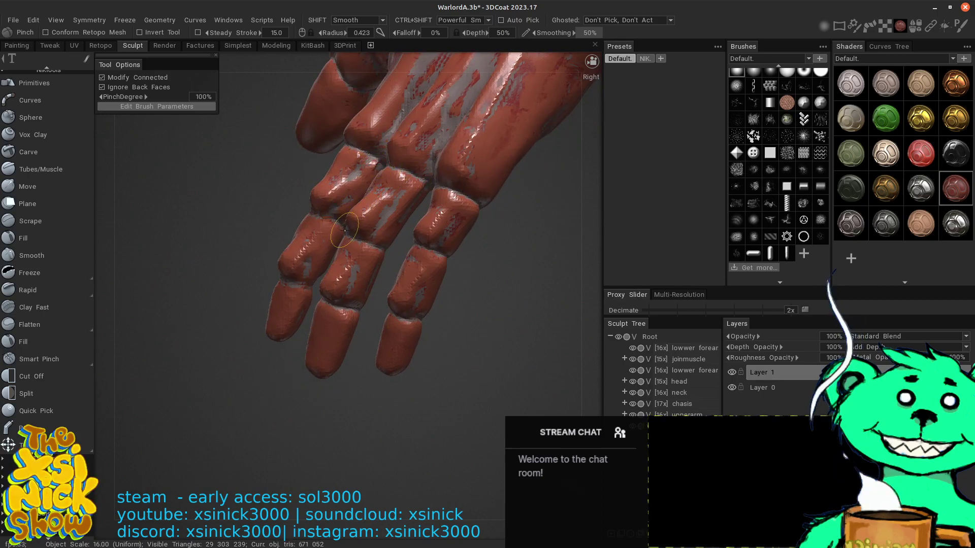
left_click_drag(510, 225, 594, 213)
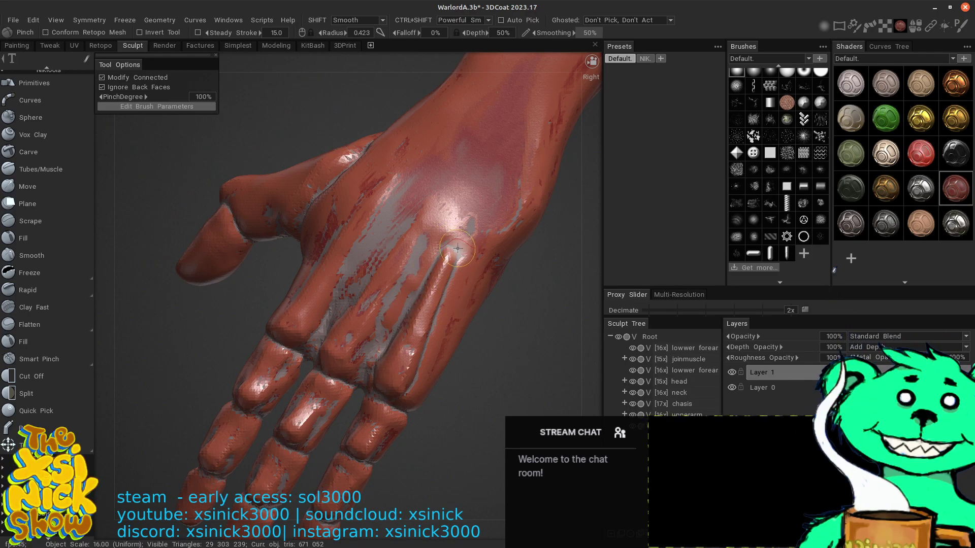
- Pinch grooves around the middle finger's tendon, from the knuckle up the back of the hand
left_click_drag(582, 221, 596, 226)
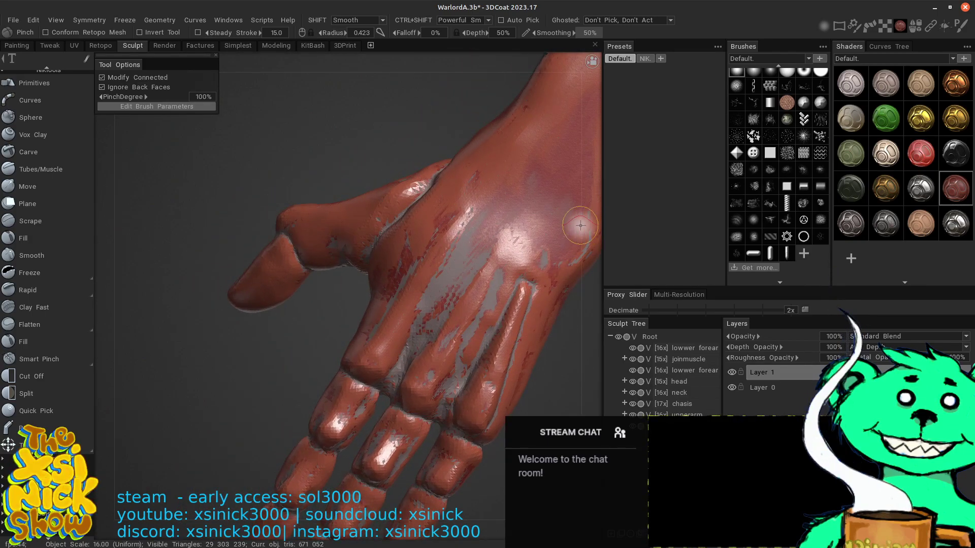
middle_click_drag(581, 226, 539, 185)
left_click_drag(576, 205, 582, 201)
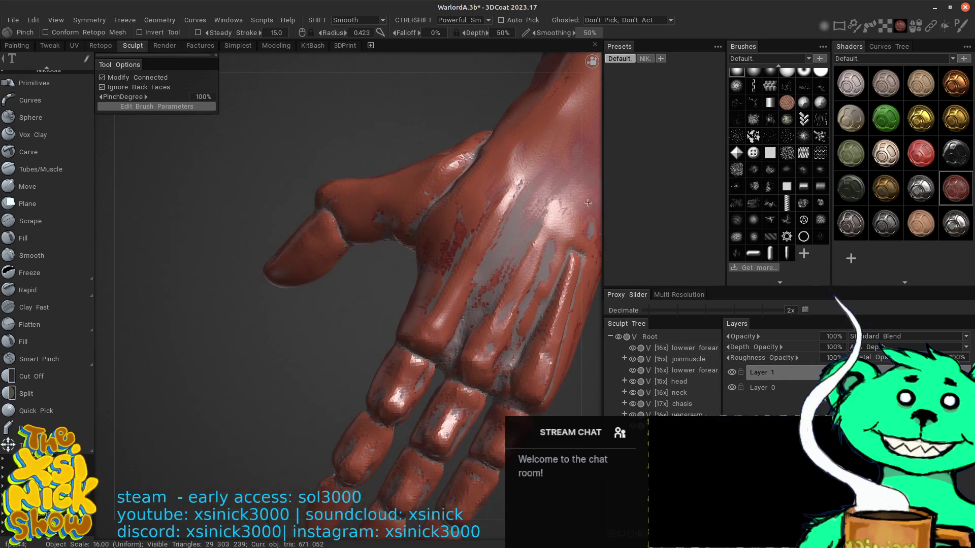
middle_click_drag(580, 200, 437, 198)
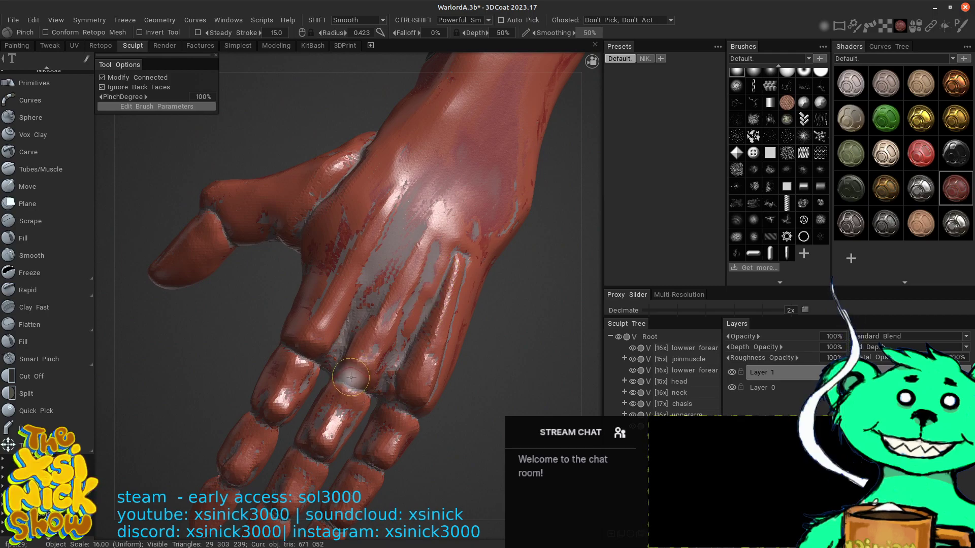
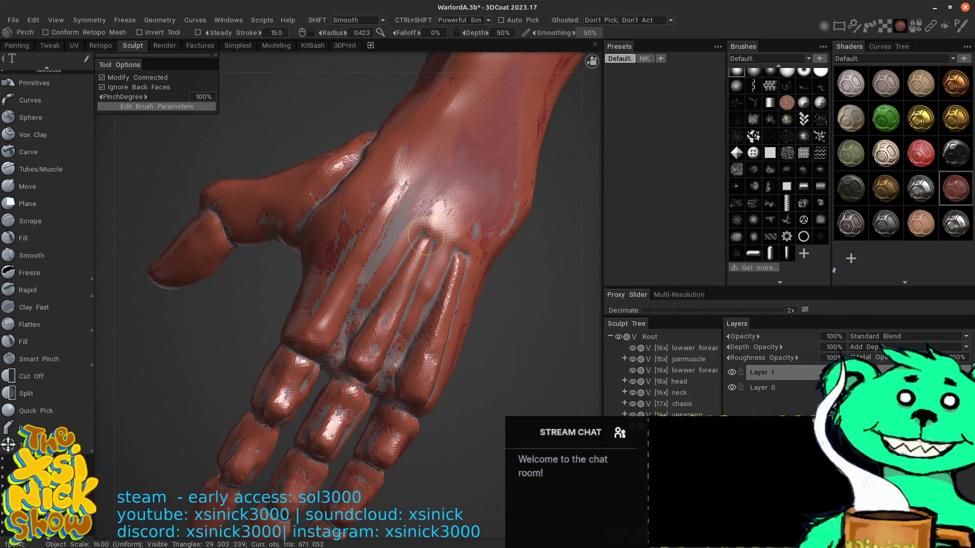
- Pinch grooves along the index finger's tendon on the back of the hand and soften its thumb-side edge
left_click_drag(584, 191, 556, 203)
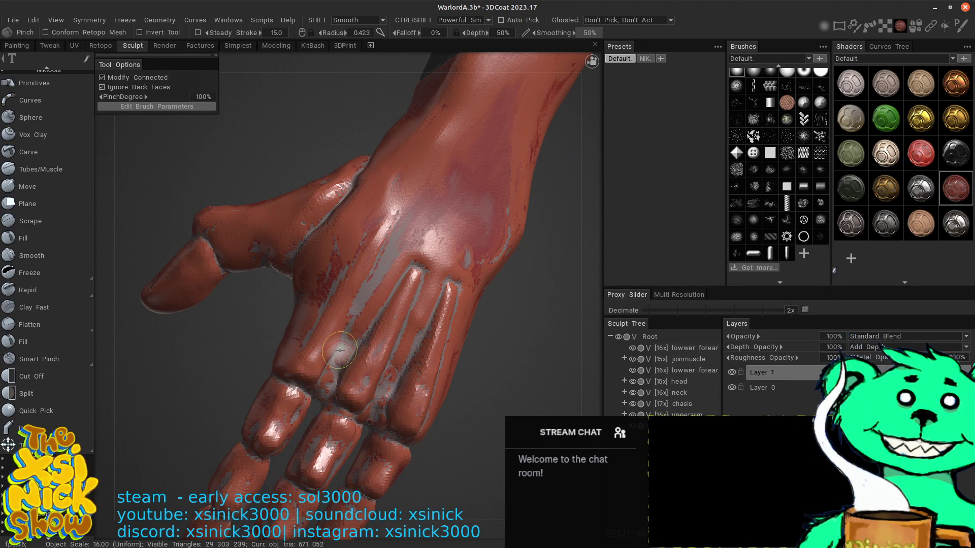
key("ctrl")
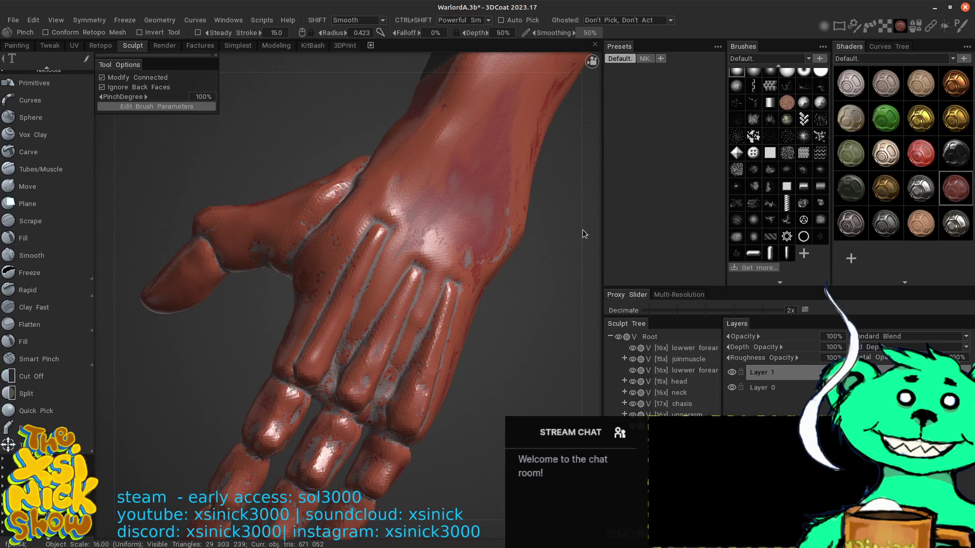
left_click_drag(583, 230, 505, 230)
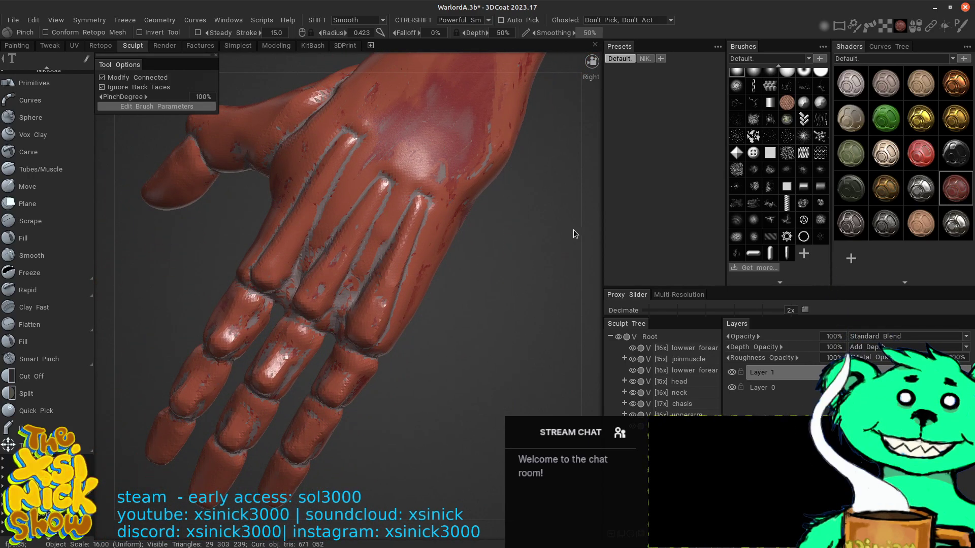
left_click_drag(574, 230, 540, 246)
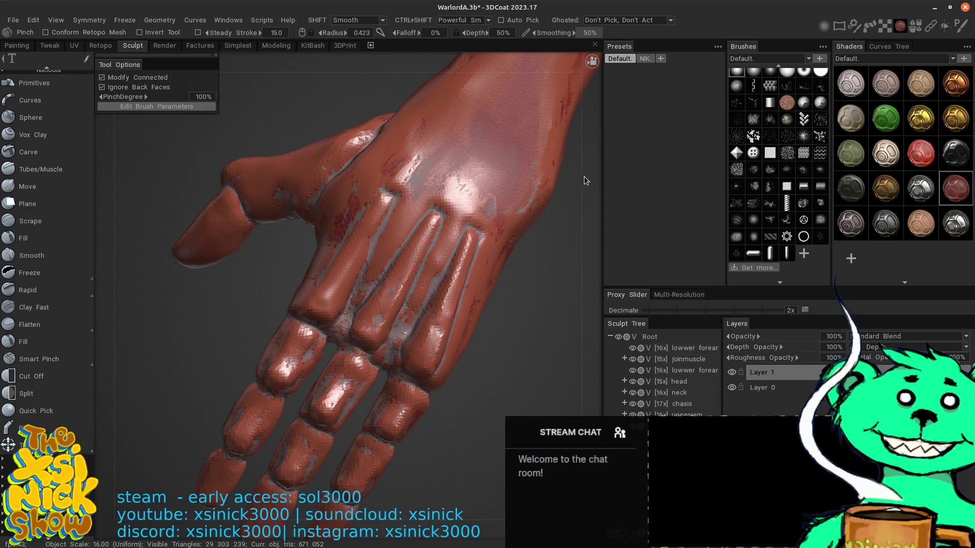
- Pinch lengthwise grooves along both sides of the index and middle fingers' base segments, just below the knuckles
left_click_drag(584, 181, 592, 173)
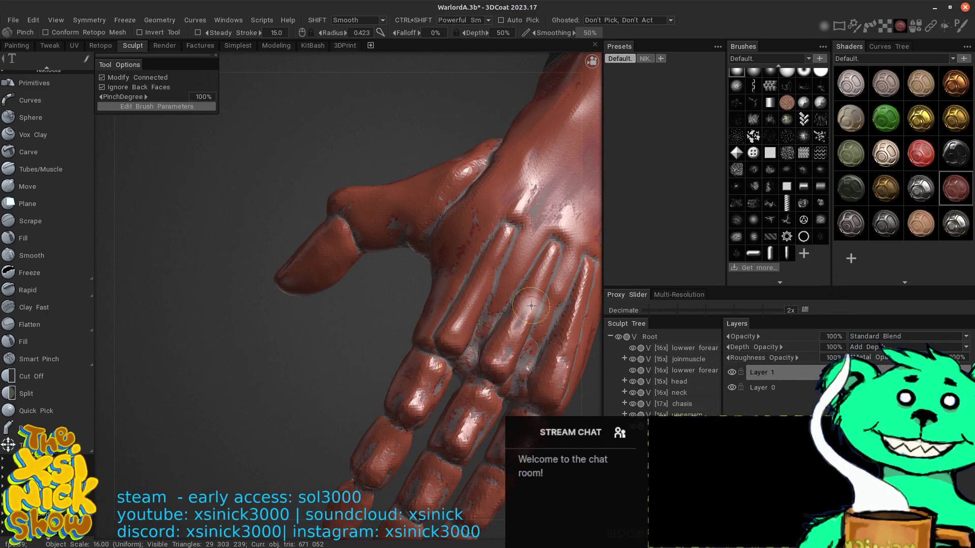
left_click_drag(593, 286, 569, 286)
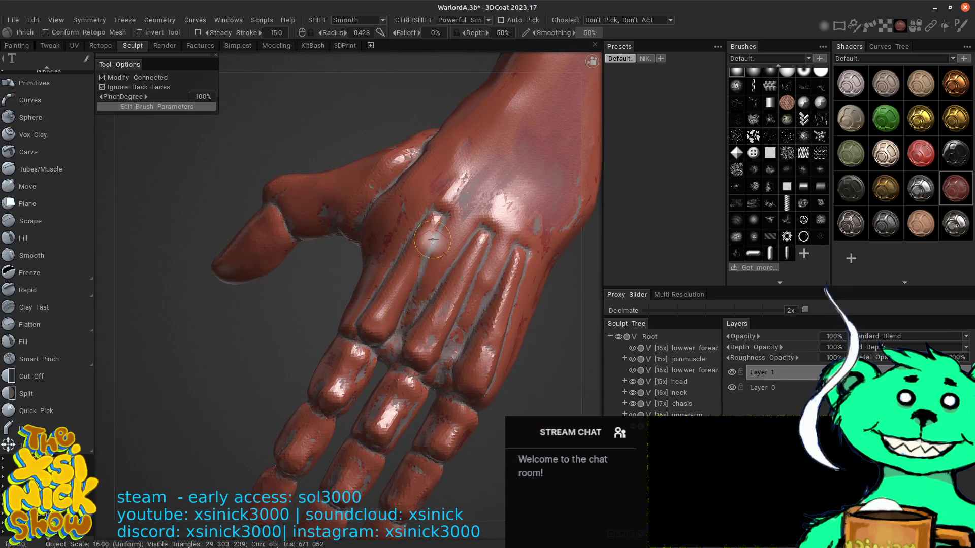
middle_click_drag(491, 171, 445, 177)
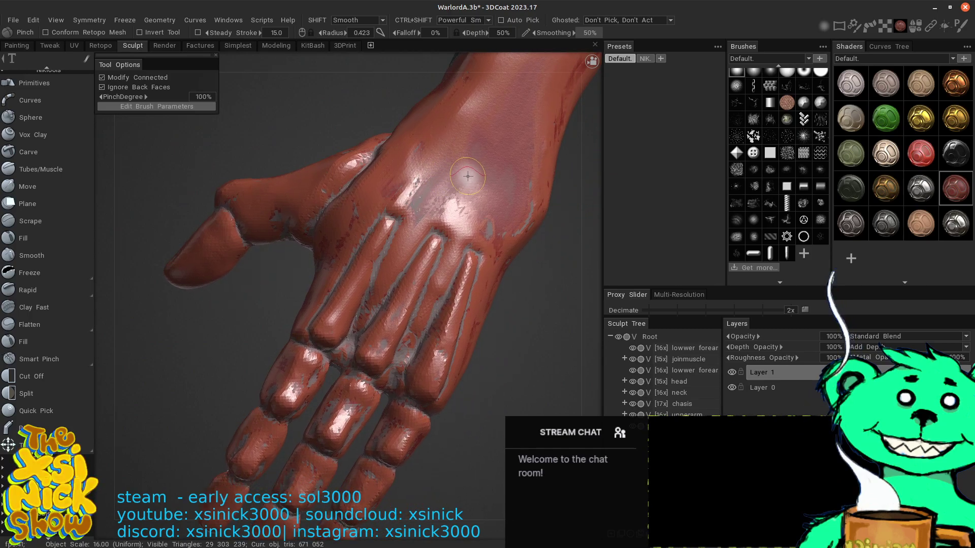
left_click_drag(468, 176, 477, 140, "alt")
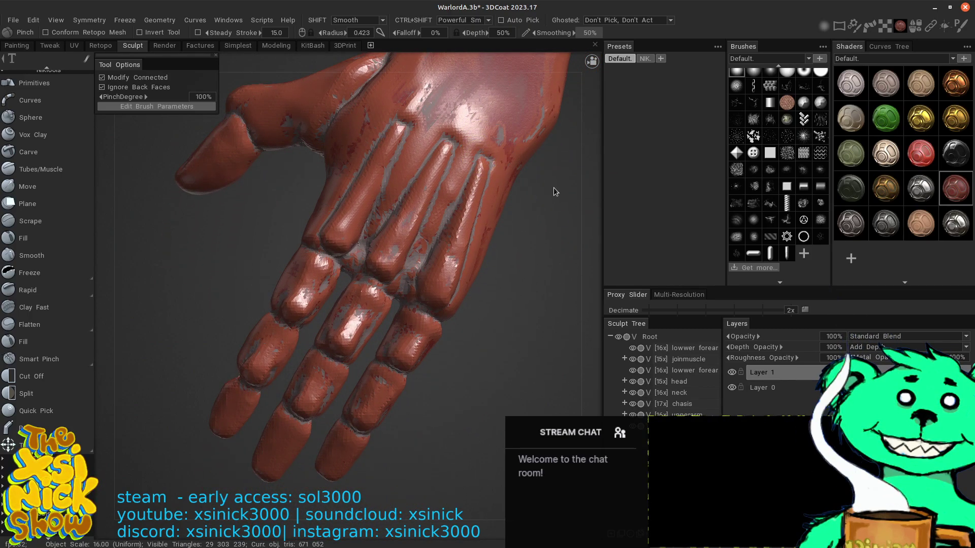
right_click_drag(550, 214, 556, 295)
mouse_move(517, 262)
middle_mouse_down()
mouse_move(550, 252)
mouse_move(551, 268)
middle_mouse_up()
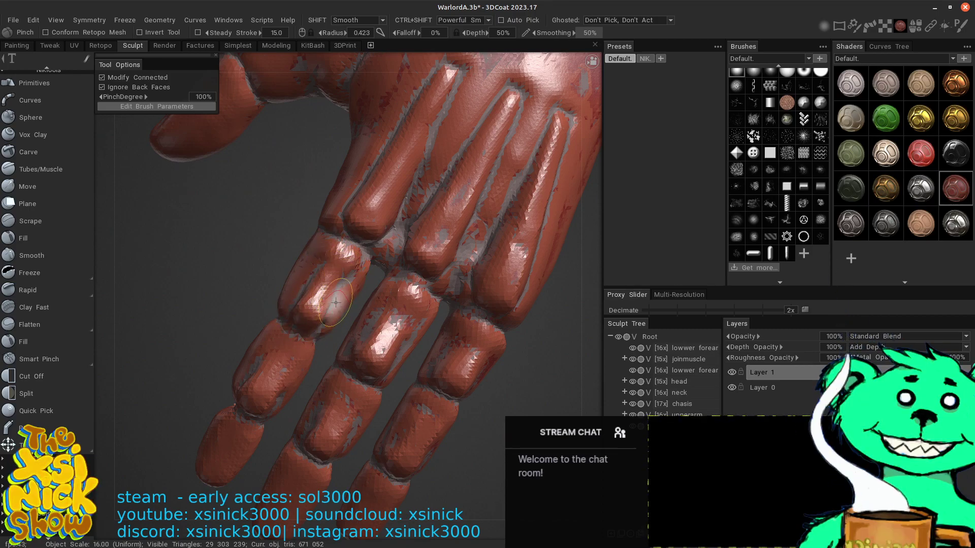
middle_click_drag(454, 283, 446, 259, "alt")
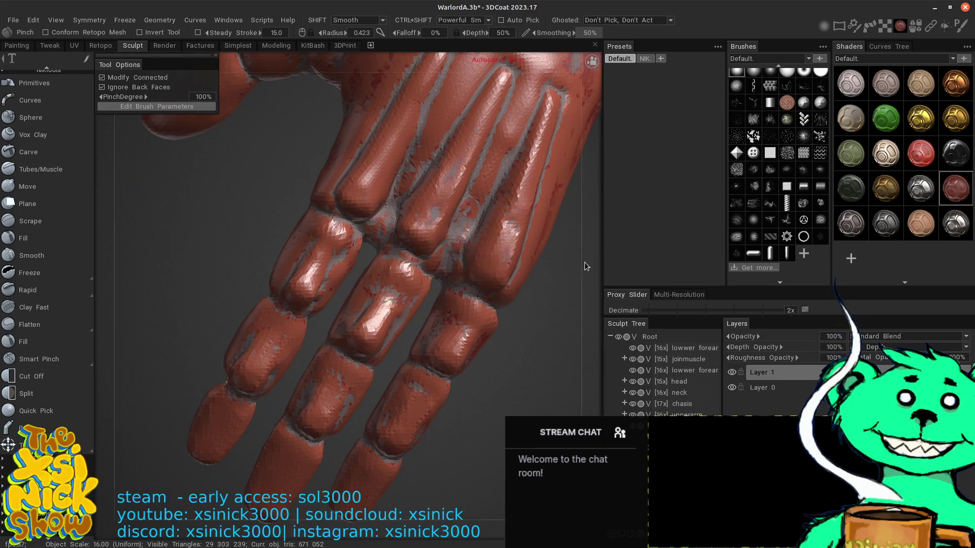
- Pinch lengthwise grooves into the backs of the outermost finger's base and middle segments
left_click_drag(585, 264, 577, 265)
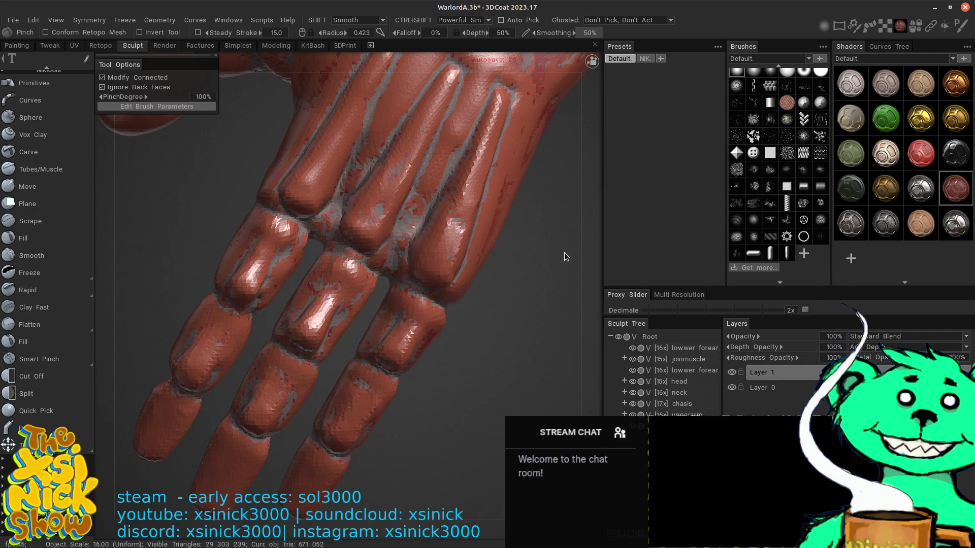
left_click_drag(564, 251, 538, 239)
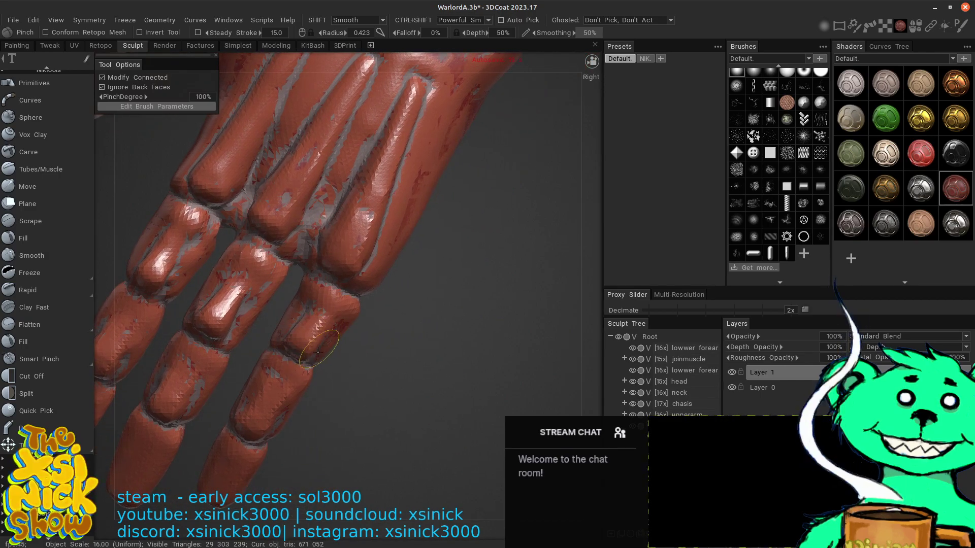
left_click_drag(388, 290, 568, 197)
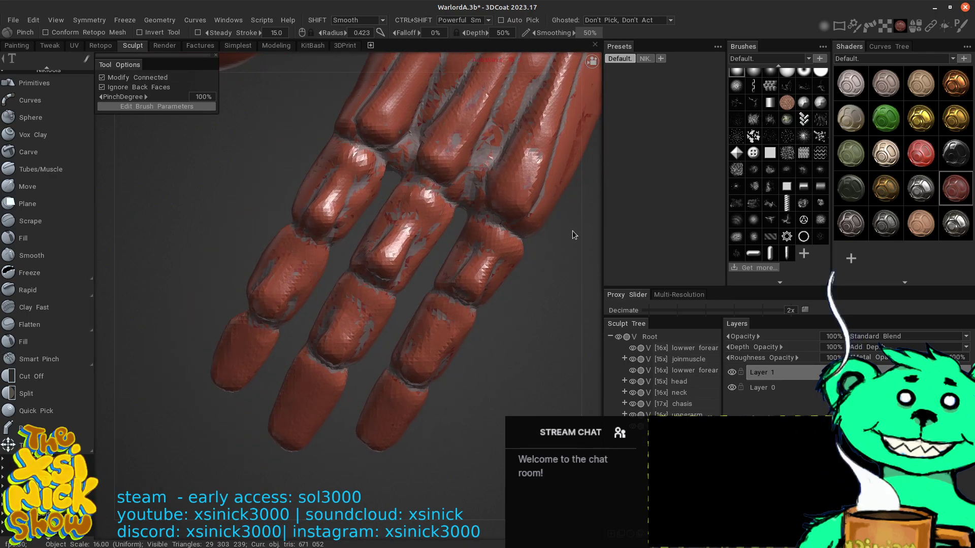
mouse_move(578, 233)
left_mouse_down()
mouse_move(570, 224)
mouse_move(432, 273)
left_mouse_up()
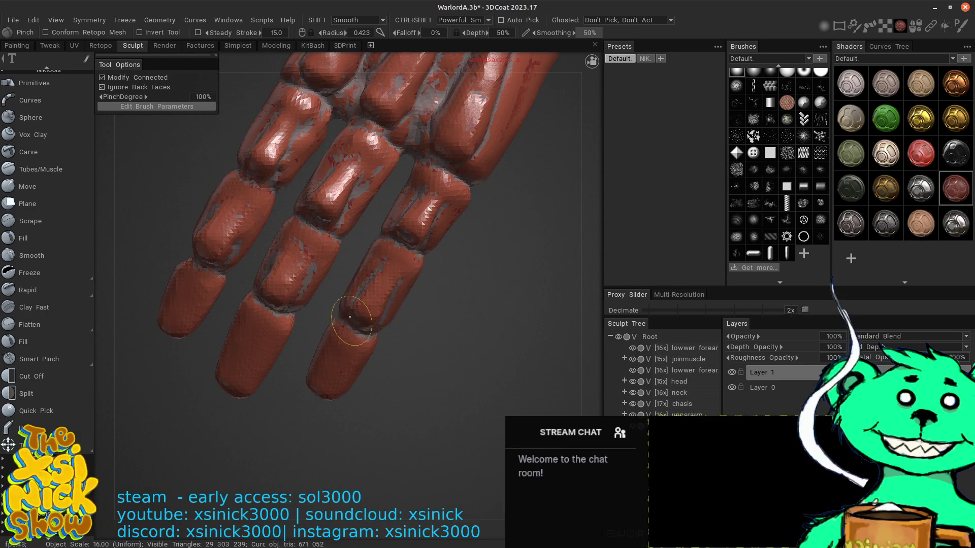
- Pinch lengthwise grooves into the backs of the middle segments of the middle and index fingers
middle_click_drag(405, 253, 468, 290)
middle_click_drag(401, 302, 431, 294)
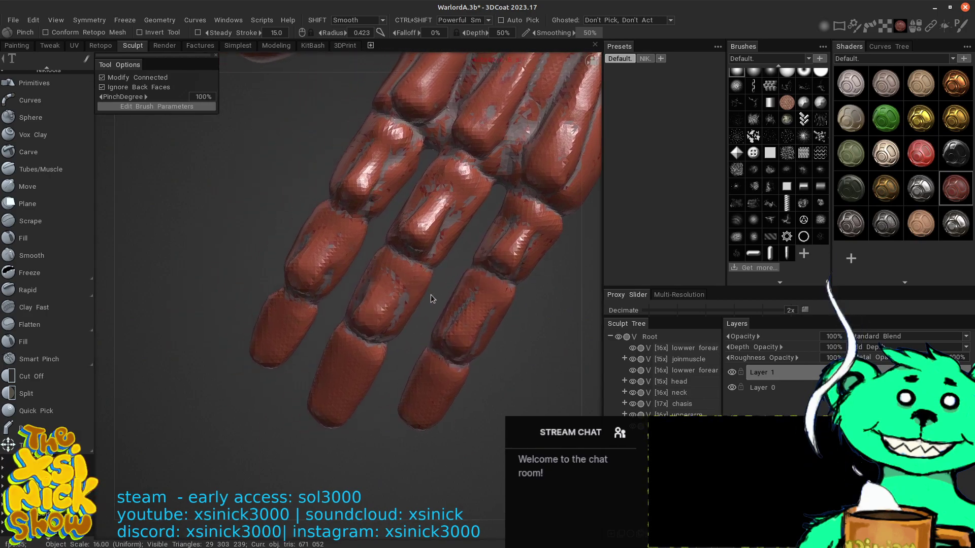
left_click_drag(431, 299, 402, 327)
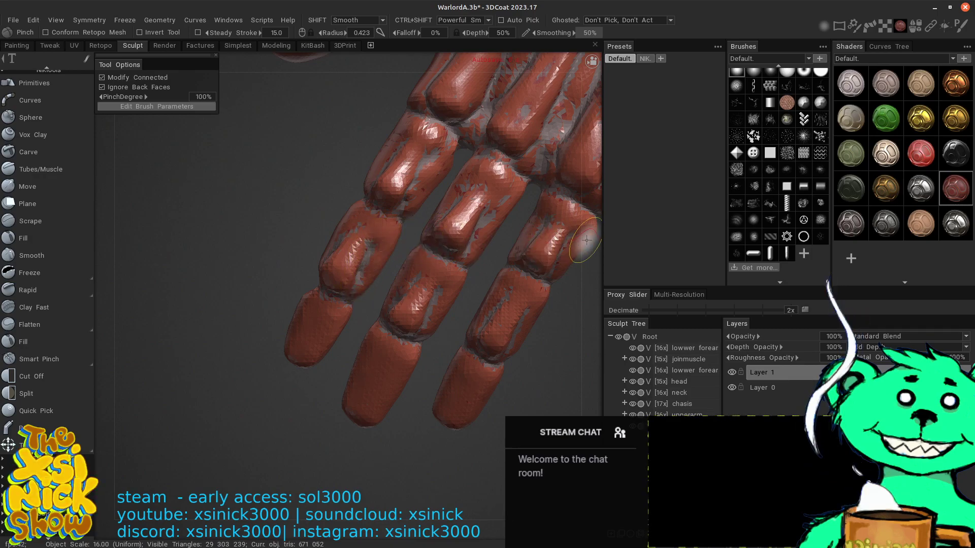
middle_click_drag(582, 264, 599, 272)
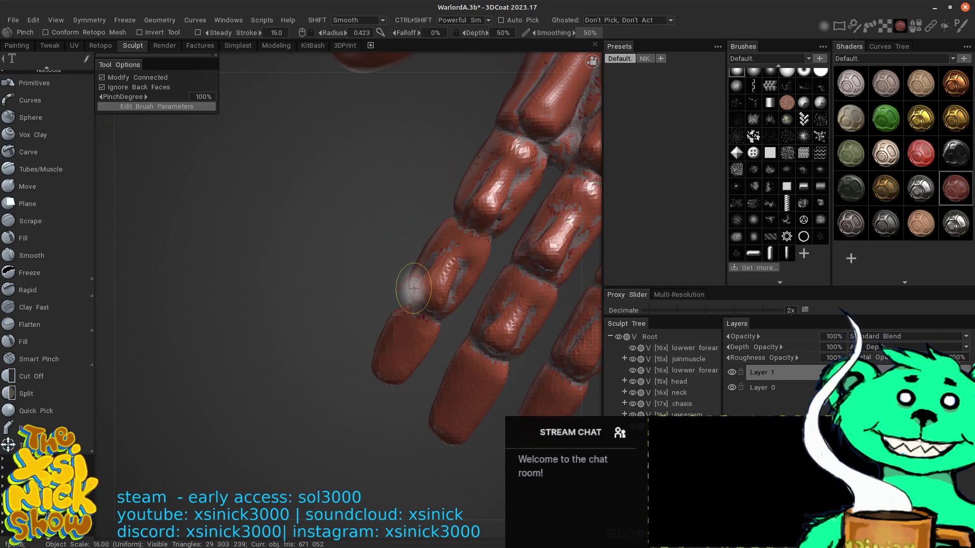
left_click_drag(428, 276, 455, 245)
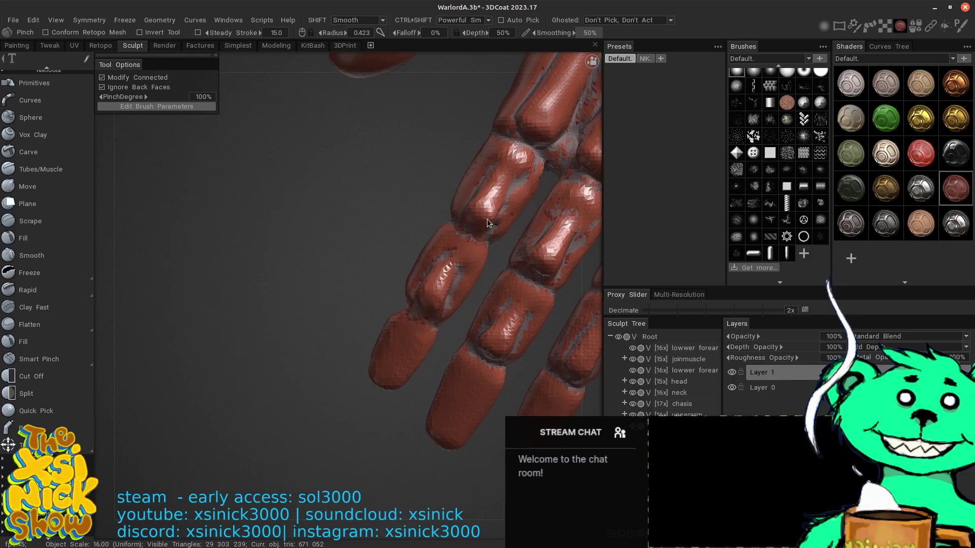
- Pinch the thumb's joint crease and a groove up the finger-facing side of the thumb knuckle
mouse_move(526, 106)
middle_mouse_down()
mouse_move(466, 221)
mouse_move(445, 315)
middle_mouse_up()
left_click(421, 61)
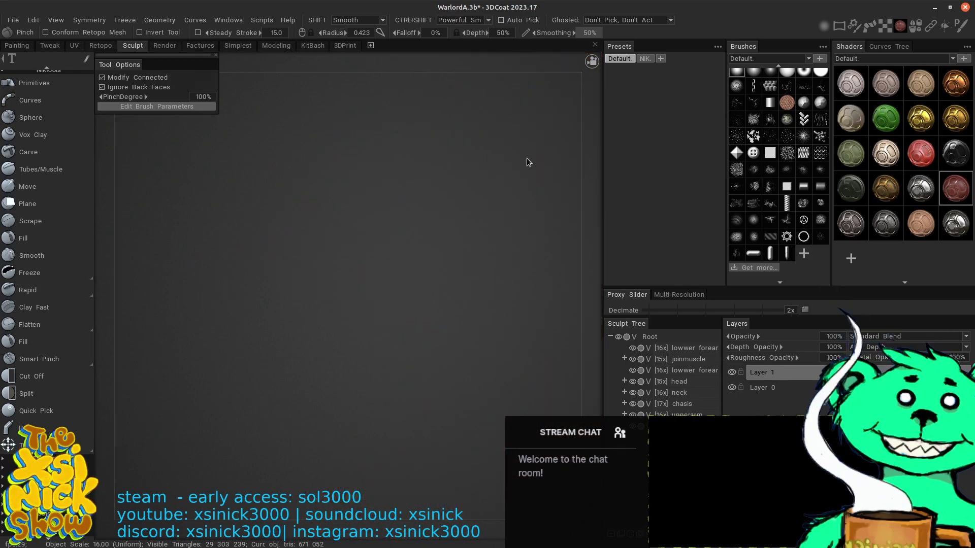
left_click(462, 60)
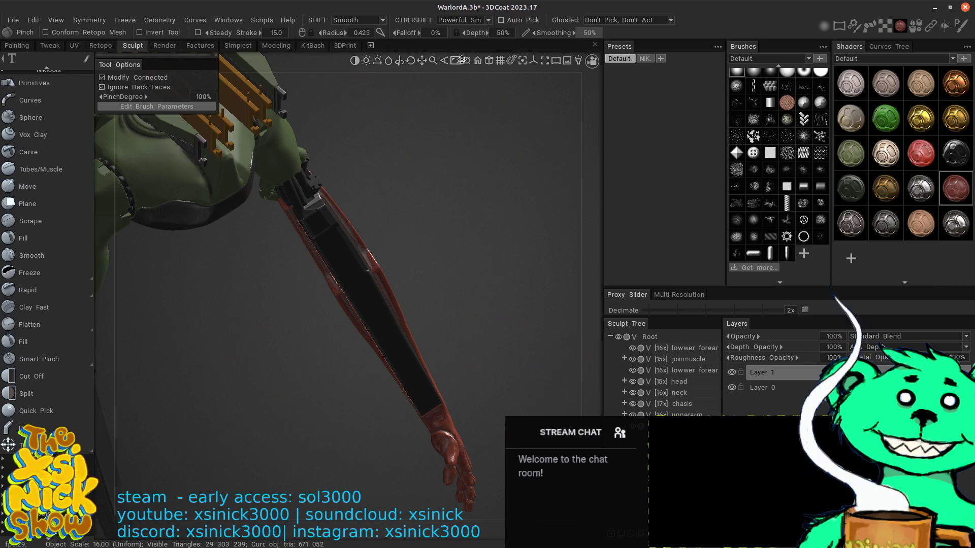
left_click_drag(582, 218, 487, 148)
left_click_drag(468, 251, 583, 132)
right_click_drag(589, 139, 610, 294)
left_click_drag(589, 182, 665, 164)
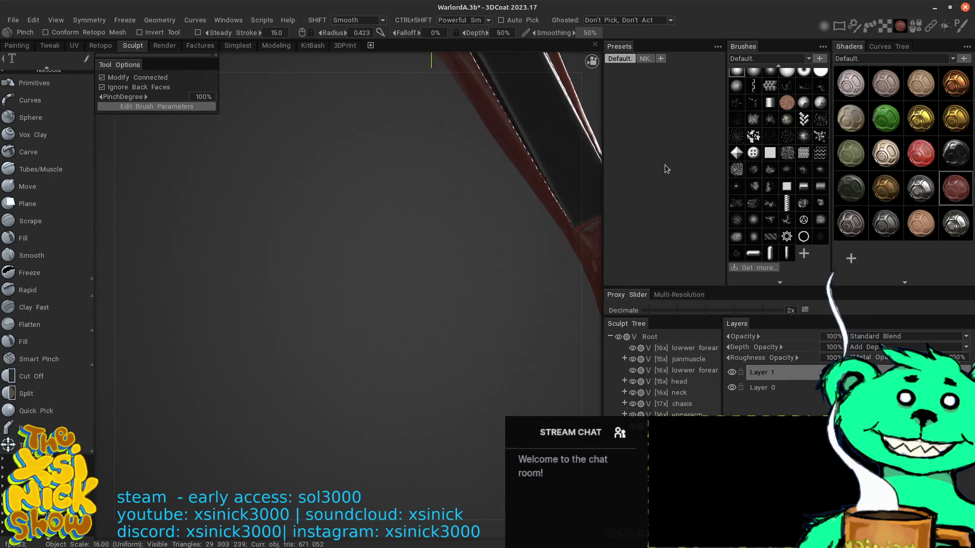
left_click_drag(582, 167, 562, 164)
right_click_drag(561, 164, 415, 160)
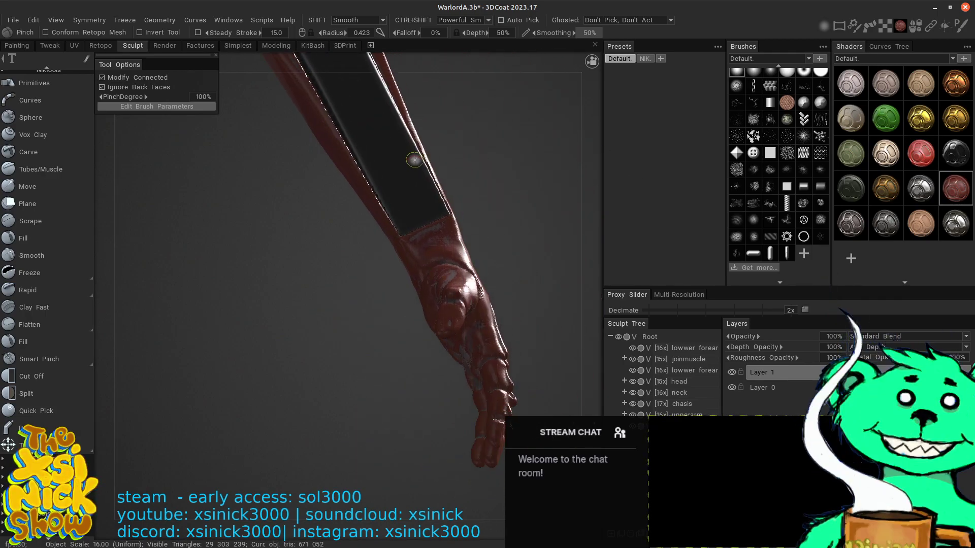
right_click_drag(587, 148, 578, 176)
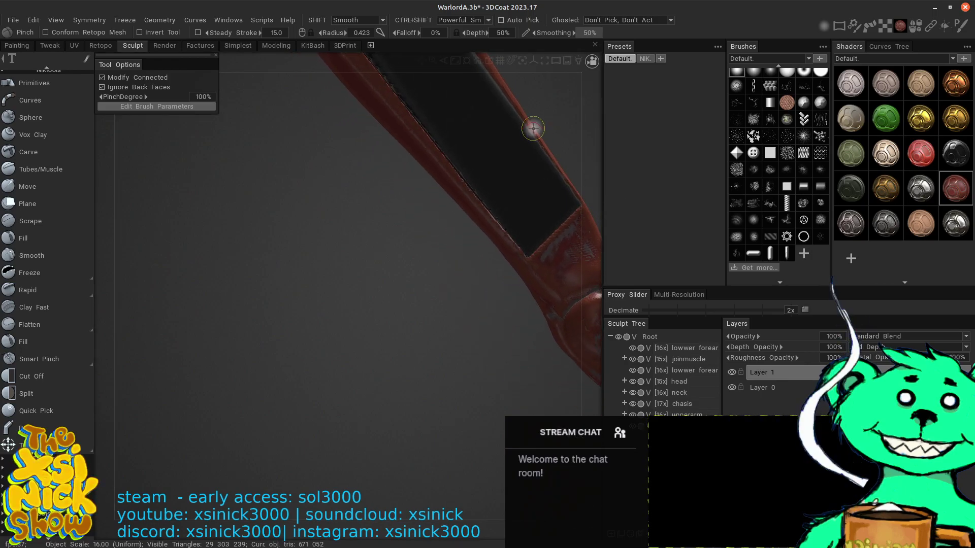
middle_click_drag(523, 239, 370, 235)
right_click_drag(598, 172, 604, 302)
middle_click_drag(522, 264, 393, 179)
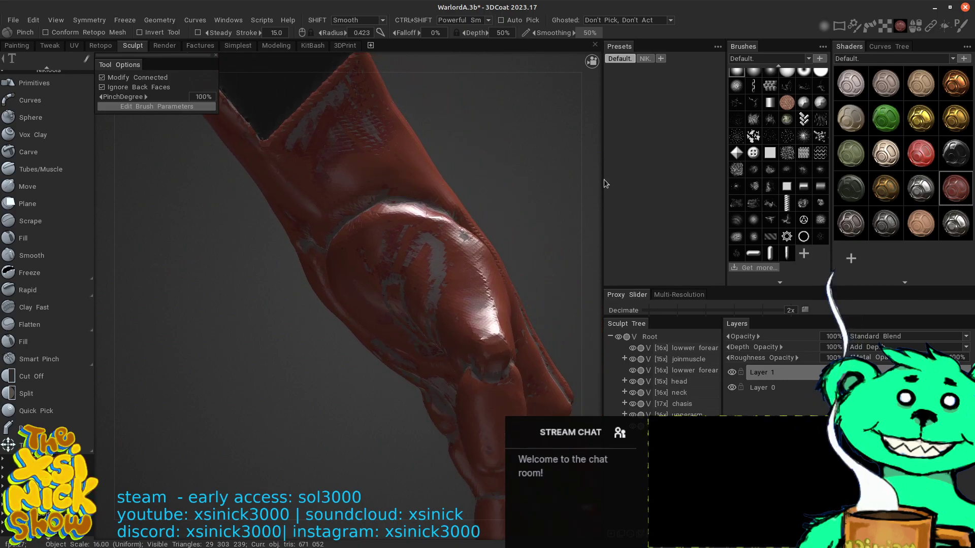
left_click_drag(604, 178, 595, 242)
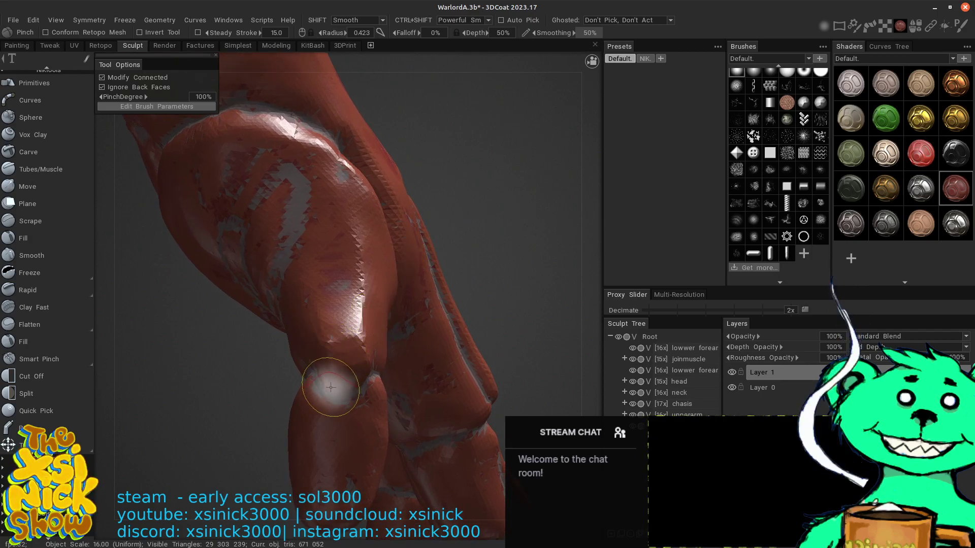
mouse_move(371, 382)
left_mouse_down()
mouse_move(337, 392)
mouse_move(372, 360)
left_mouse_up()
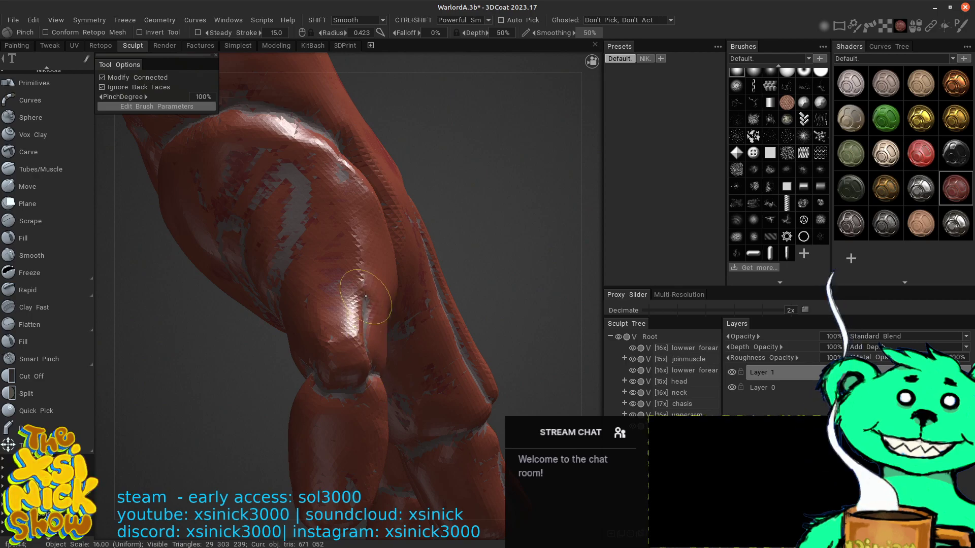
mouse_move(366, 296)
left_mouse_down()
mouse_move(364, 322)
mouse_move(363, 314)
left_mouse_up()
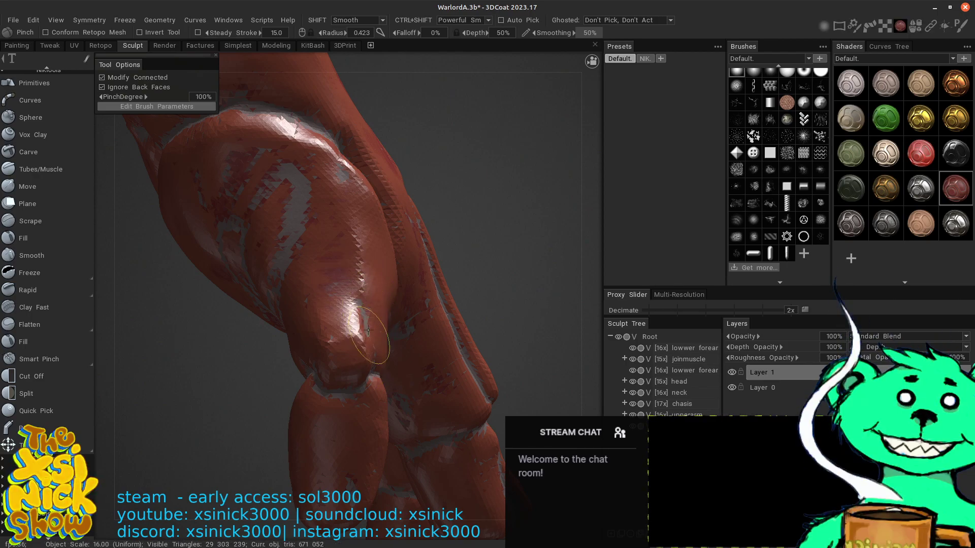
left_click_drag(372, 372, 366, 320)
- Pinch a matching groove on the thumb knuckle's outer side and deepen the finger-facing one
mouse_move(306, 340)
left_mouse_down()
mouse_move(321, 309)
mouse_move(325, 356)
mouse_move(326, 284)
mouse_move(333, 305)
mouse_move(323, 304)
mouse_move(320, 355)
mouse_move(335, 310)
mouse_move(362, 290)
mouse_move(369, 307)
mouse_move(361, 315)
mouse_move(359, 277)
mouse_move(398, 227)
left_mouse_up()
left_click_drag(593, 176, 567, 171)
left_click_drag(428, 237, 482, 155)
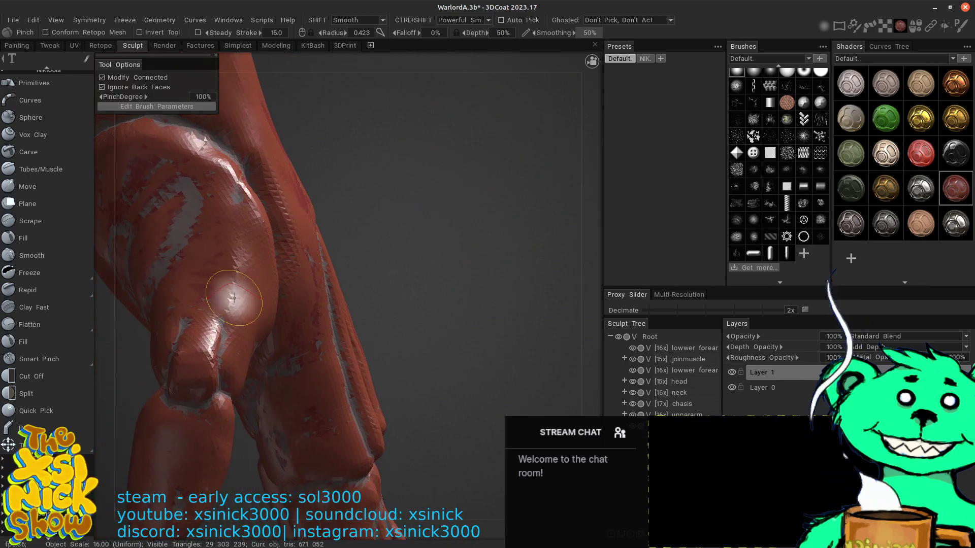
left_click_drag(233, 292, 221, 363)
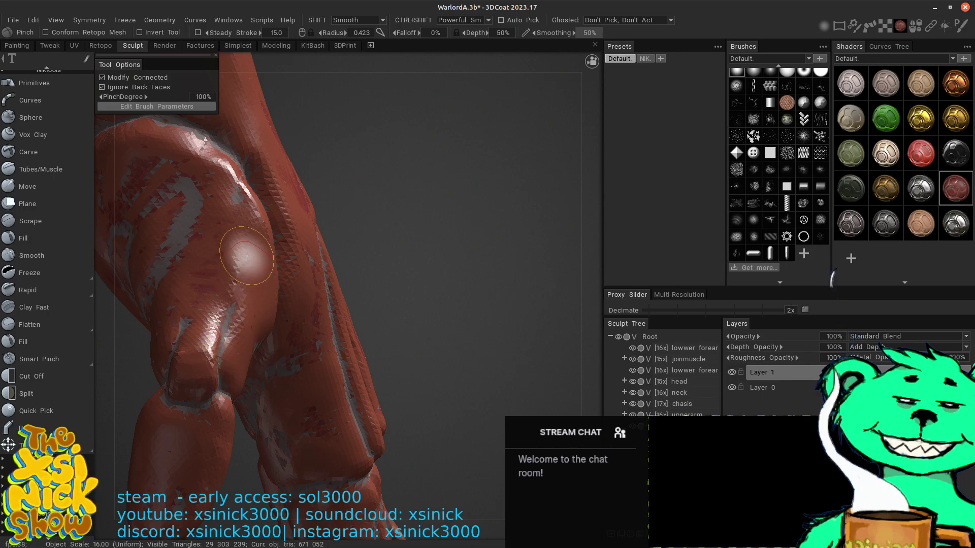
middle_click_drag(282, 201, 348, 208)
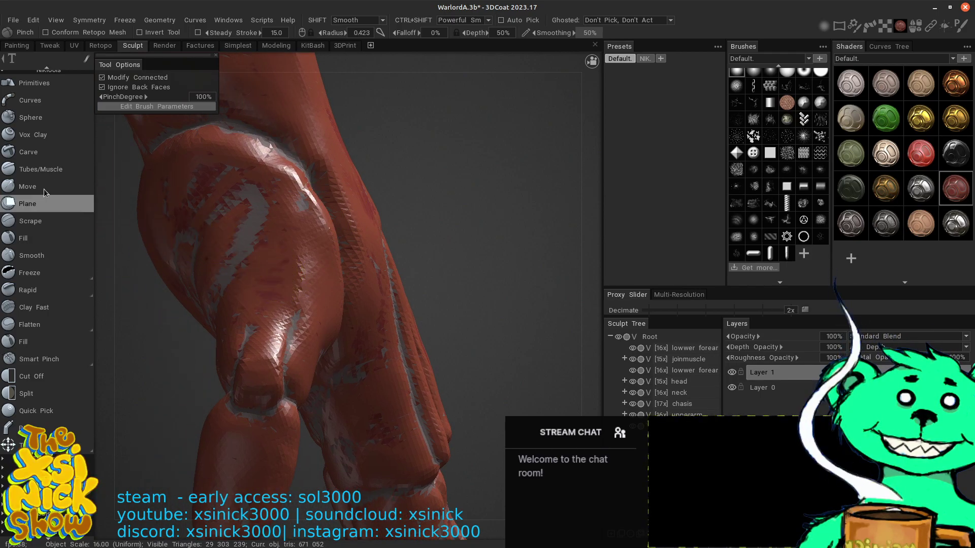
- Scrape the ridge between the thumb knuckle's grooves flatter and smooth the surface above the joint
left_click(36, 221)
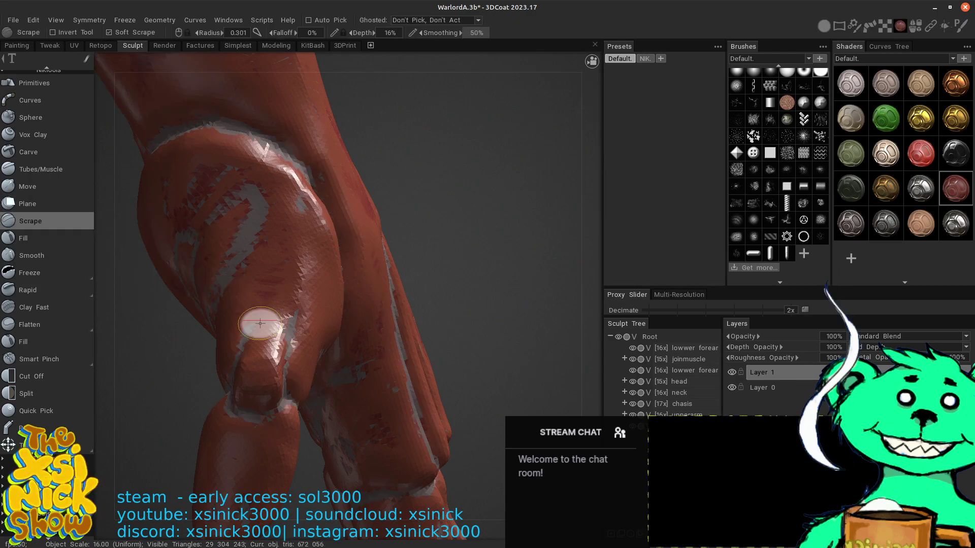
left_click_drag(268, 351, 268, 347)
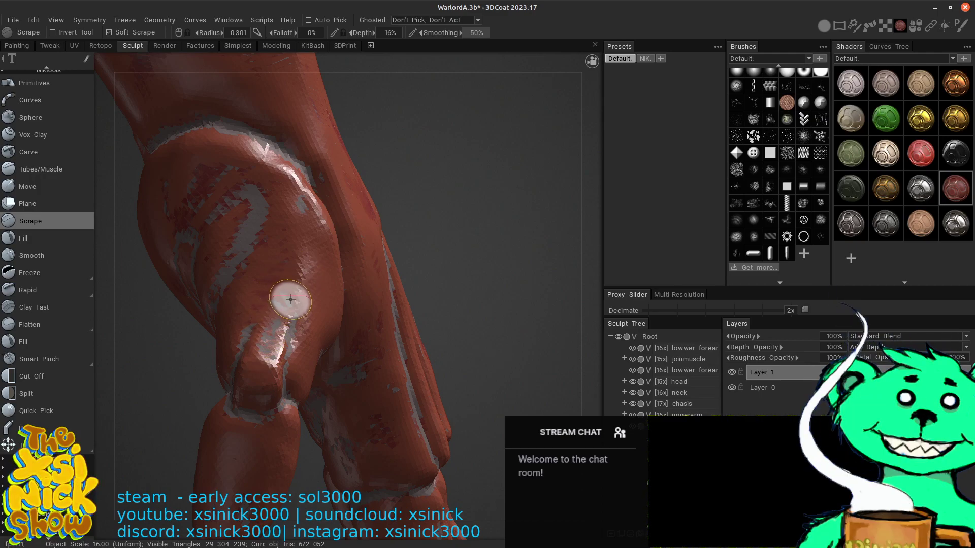
left_click_drag(275, 320, 281, 305, "shift")
left_click_drag(268, 346, 270, 335, "shift")
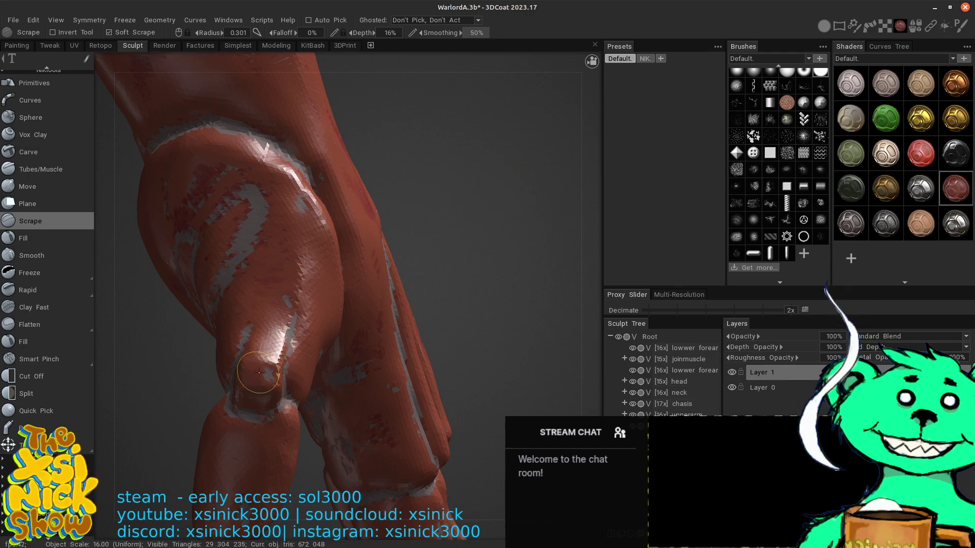
left_click_drag(262, 375, 258, 376)
- Scrape the thumb's joint edge and the back of its end segment to flatten the uneven surface
middle_click_drag(424, 258, 483, 151)
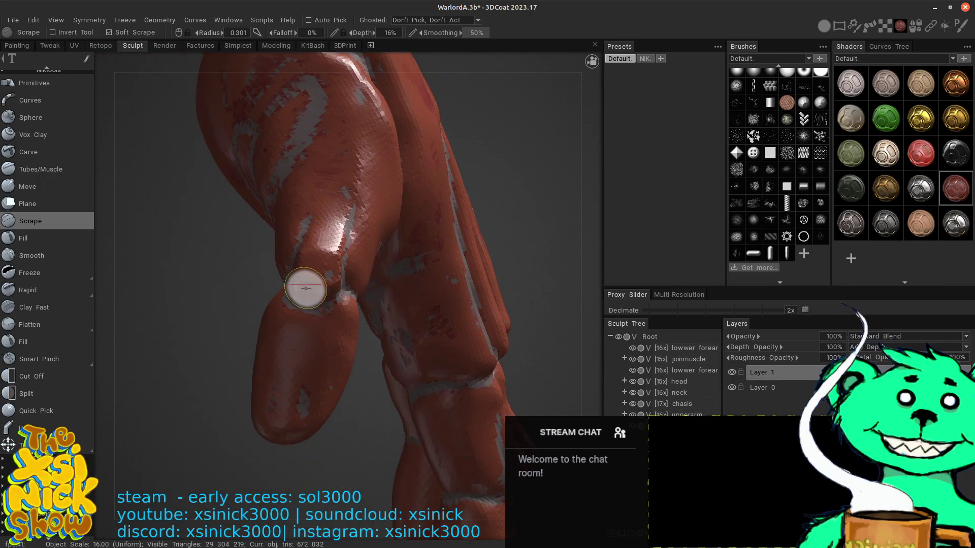
mouse_move(305, 288)
left_mouse_down()
mouse_move(381, 300)
mouse_move(315, 359)
mouse_move(298, 392)
mouse_move(289, 388)
mouse_move(292, 404)
mouse_move(291, 390)
mouse_move(309, 377)
mouse_move(300, 344)
mouse_move(304, 387)
mouse_move(285, 383)
mouse_move(308, 385)
mouse_move(286, 390)
mouse_move(311, 352)
left_mouse_up()
mouse_move(283, 389)
left_mouse_down()
mouse_move(306, 391)
mouse_move(329, 373)
left_mouse_up()
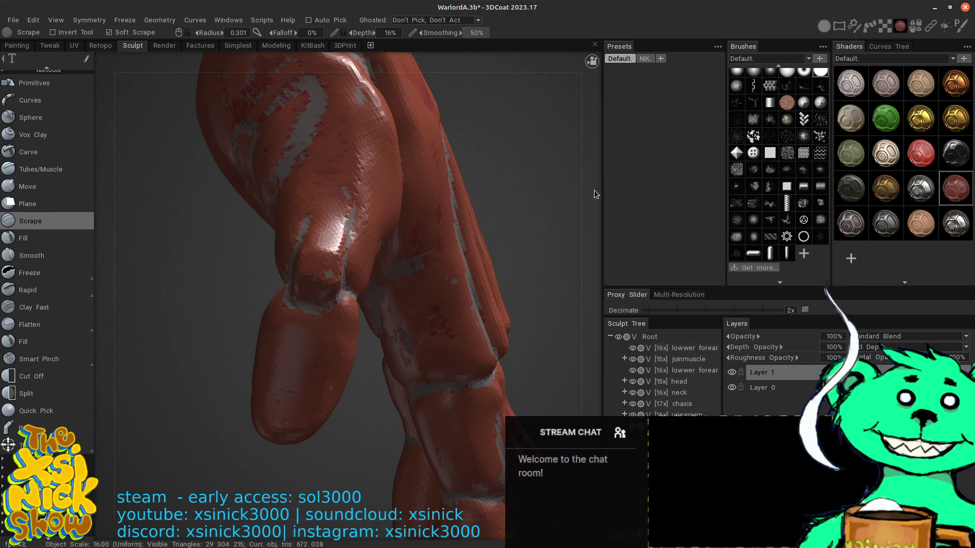
- Turn to the back of the hand and frame the whole arm in view
left_click_drag(594, 190, 541, 196)
left_click_drag(404, 254, 551, 105)
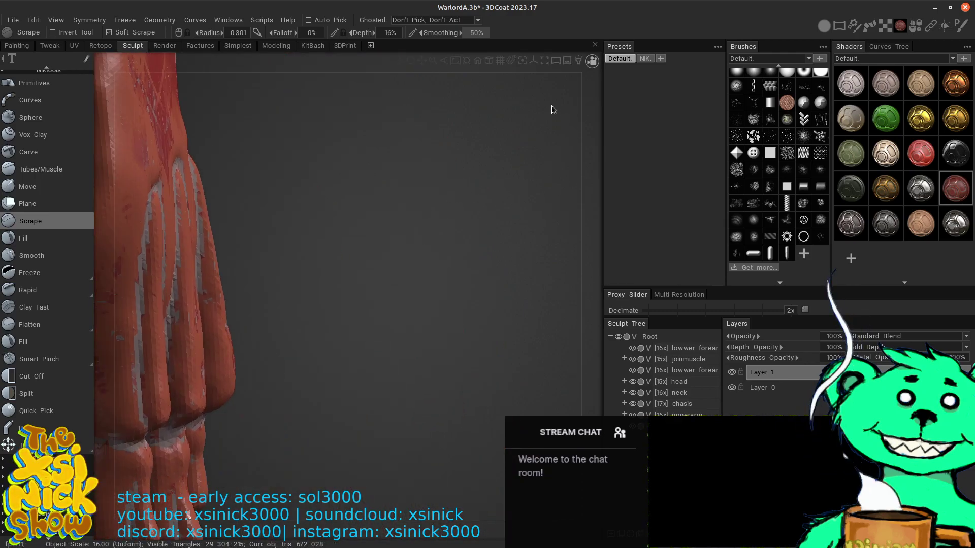
left_click_drag(586, 164, 541, 180)
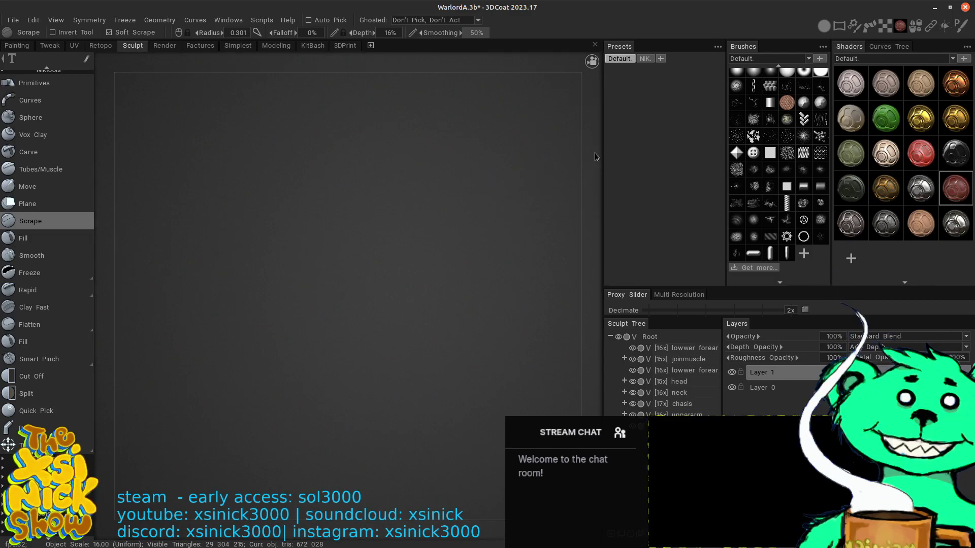
left_click_drag(529, 137, 598, 96)
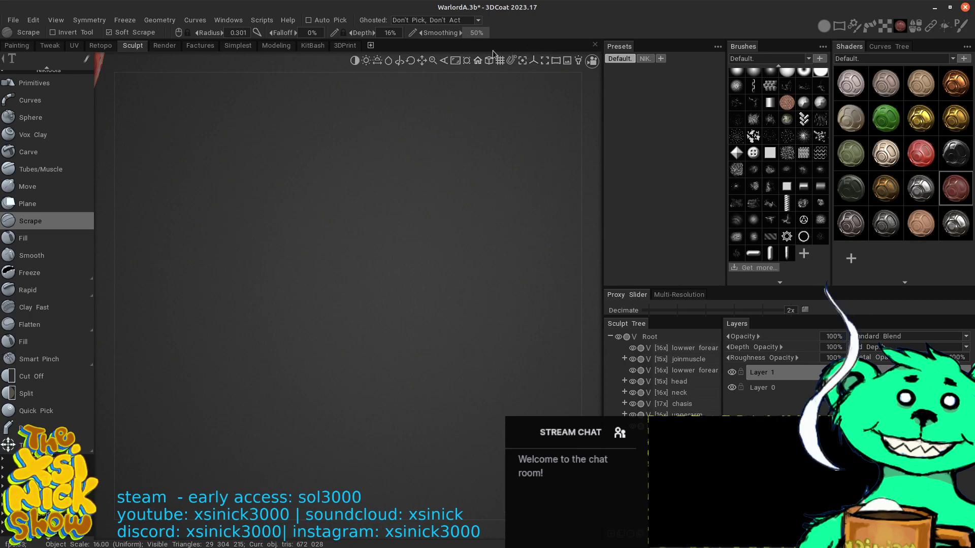
left_click(455, 60)
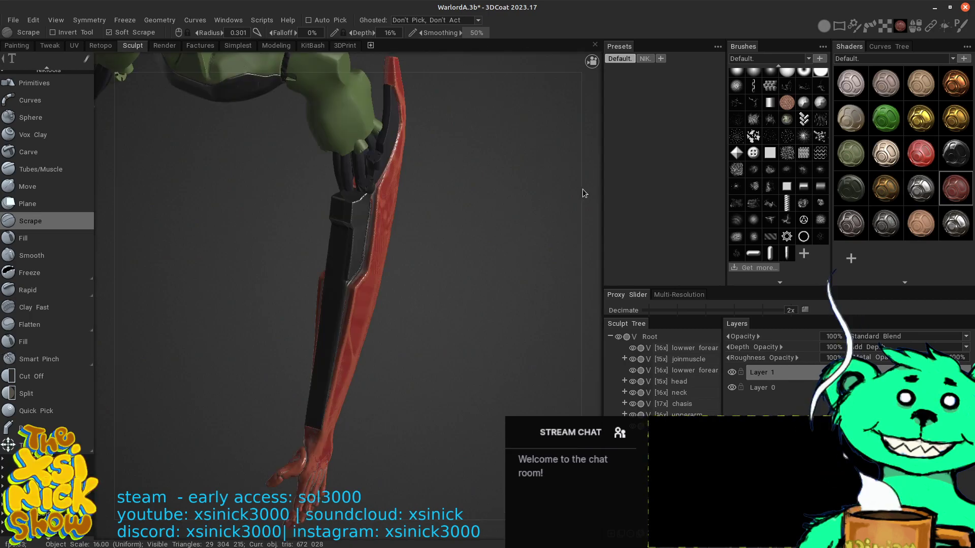
- Scrape the upper ends of the three tendon ridges on the back of the hand and smooth their tips
left_click_drag(583, 193, 526, 105)
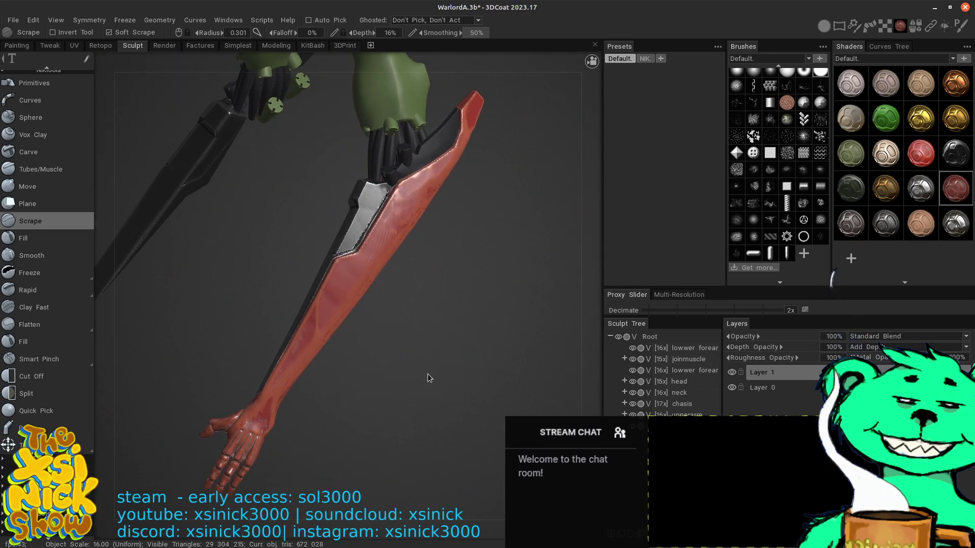
left_click_drag(428, 378, 568, 225)
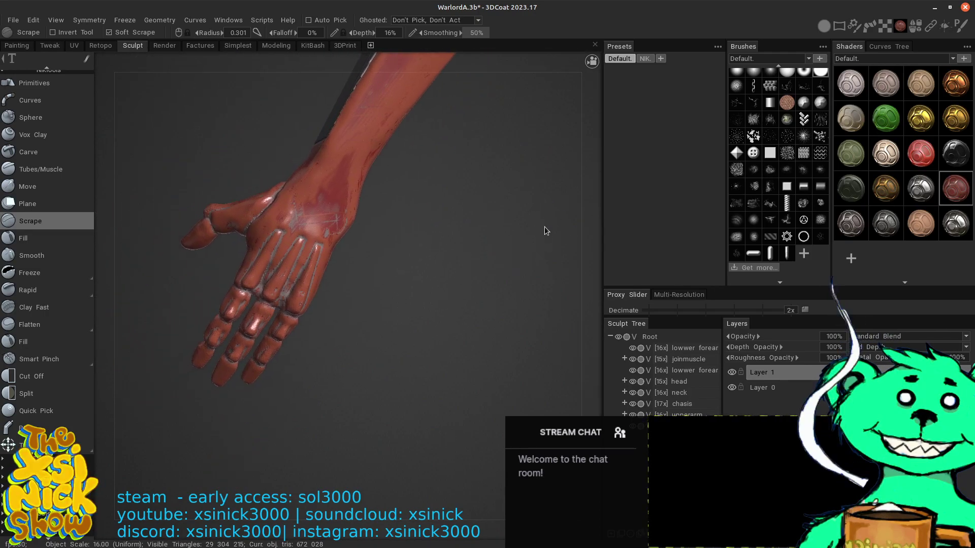
right_click_drag(544, 227, 572, 373)
left_click_drag(474, 209, 542, 237)
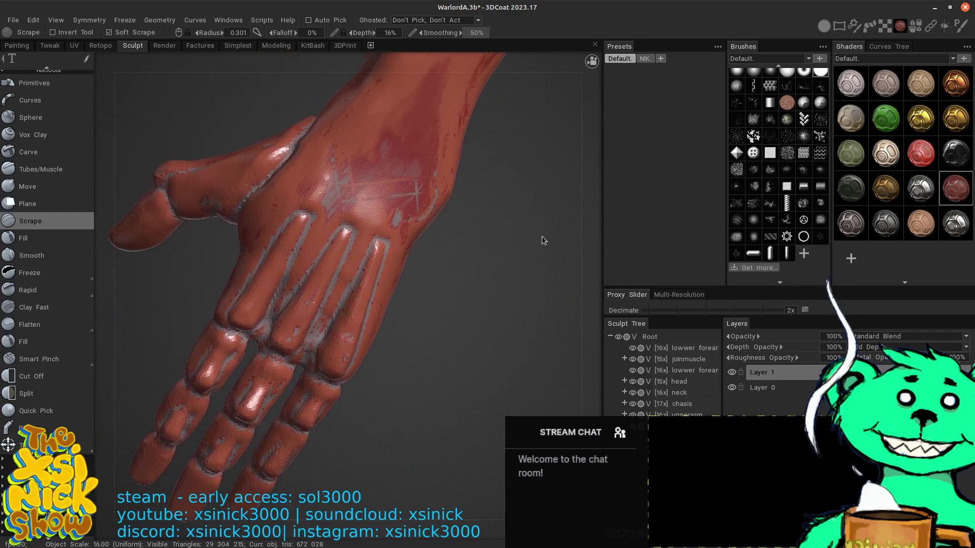
mouse_move(569, 177)
left_mouse_down()
mouse_move(572, 227)
mouse_move(518, 161)
mouse_move(556, 237)
mouse_move(535, 183)
left_mouse_up()
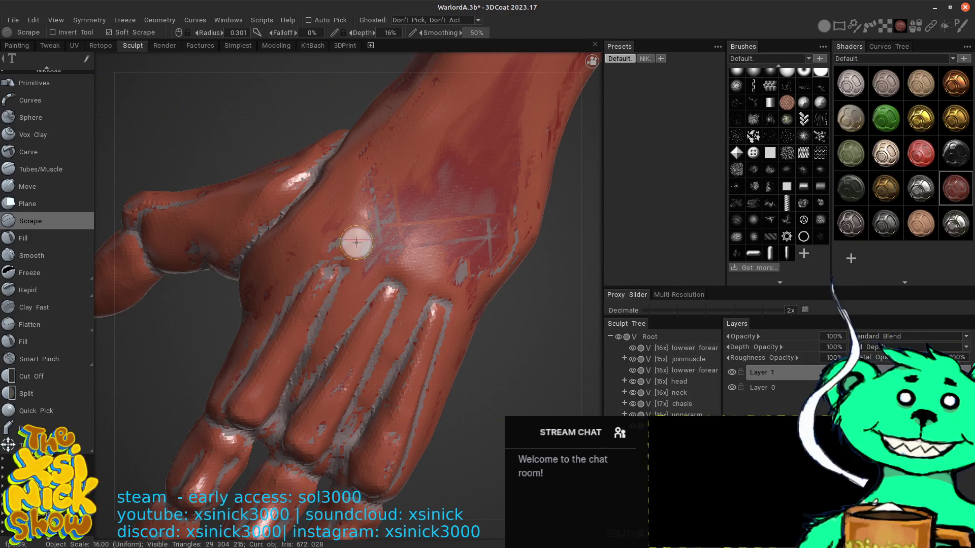
left_click_drag(375, 316, 382, 309)
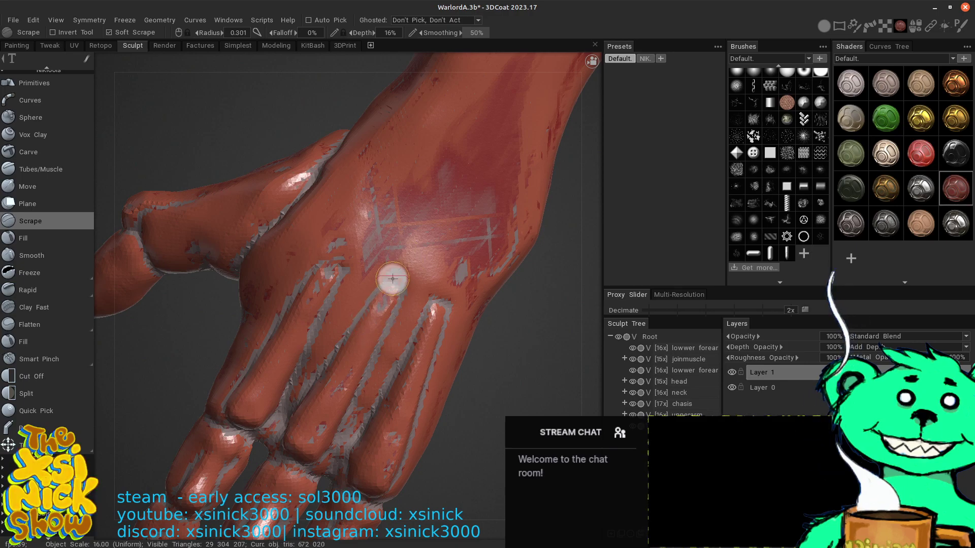
left_click_drag(400, 266, 386, 268)
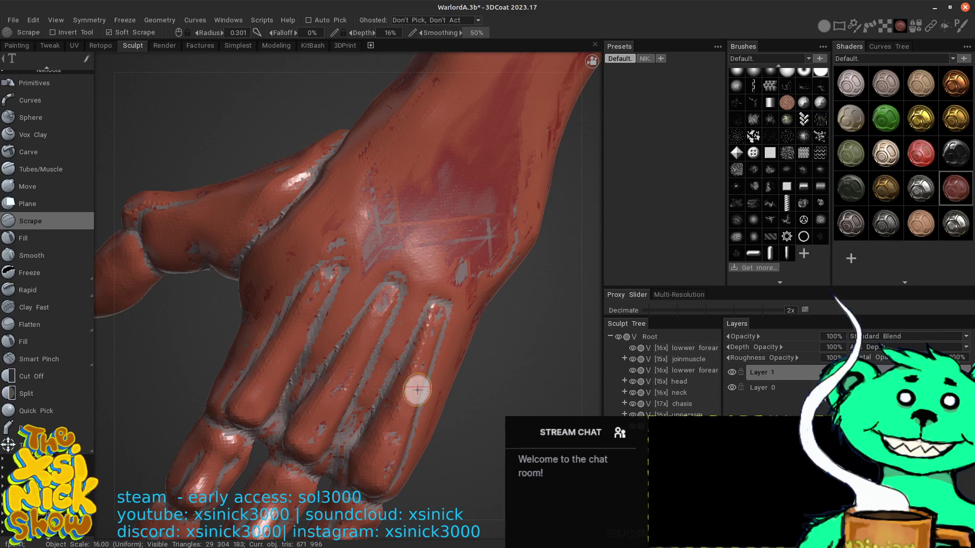
mouse_move(434, 334)
left_mouse_down()
mouse_move(460, 272)
mouse_move(431, 330)
left_mouse_up()
mouse_move(384, 300)
left_mouse_down("shift")
mouse_move(375, 316)
mouse_move(381, 308)
left_mouse_up("shift")
left_click_drag(329, 267, 313, 295, "shift")
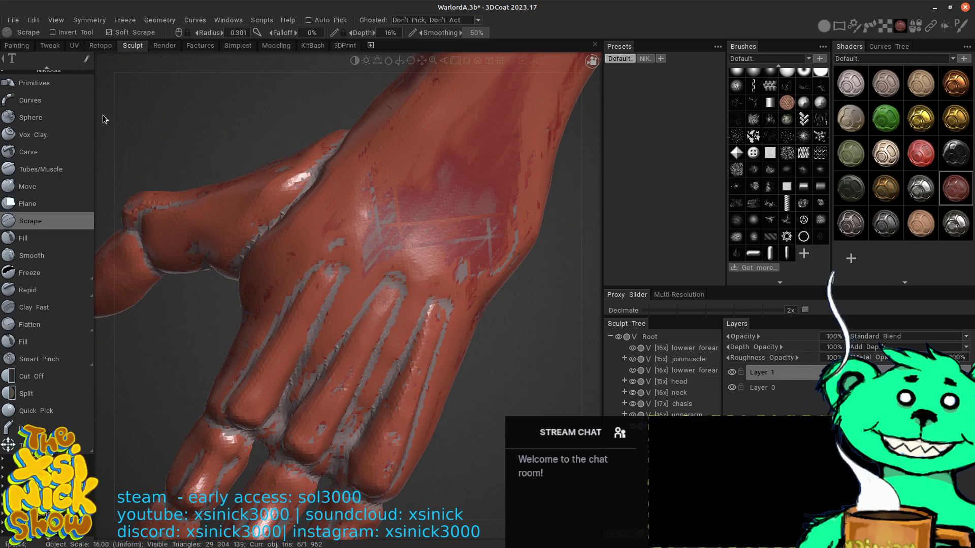
- Use the Fill brush to blend the grooves around the tendons' upper ends into the back of the hand towards the wrist
mouse_move(36, 268)
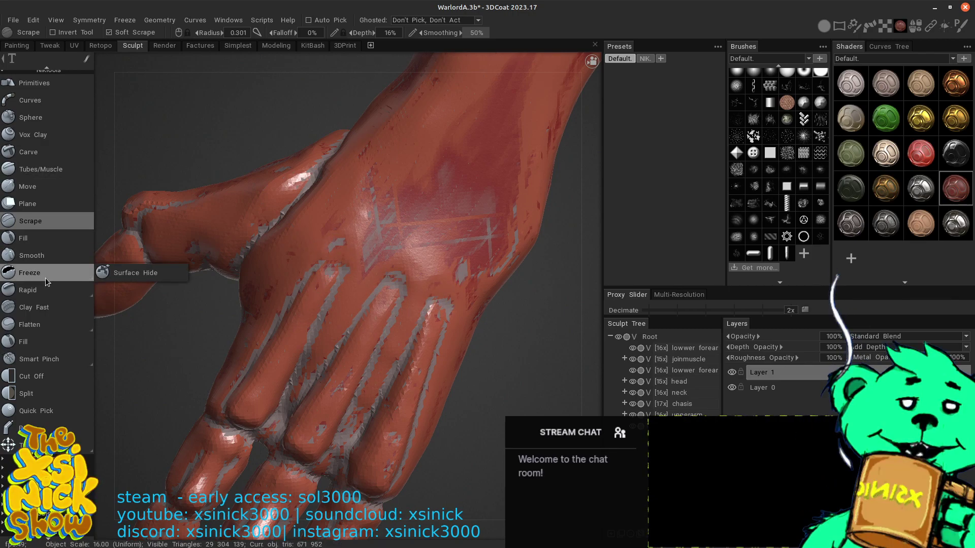
left_click(25, 238)
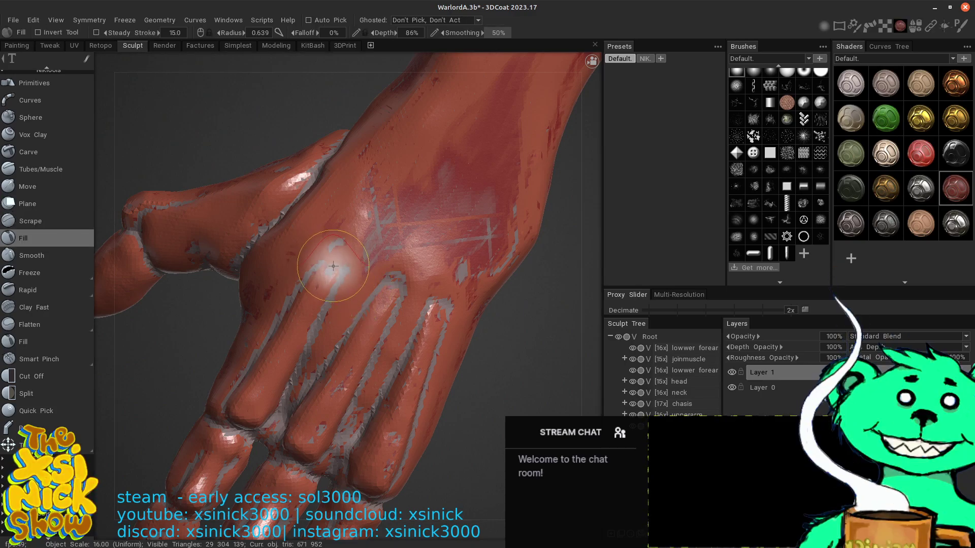
mouse_move(331, 267)
left_mouse_down()
mouse_move(383, 274)
mouse_move(376, 305)
mouse_move(431, 310)
mouse_move(427, 350)
mouse_move(439, 295)
mouse_move(428, 325)
left_mouse_up()
mouse_move(445, 265)
left_mouse_down()
mouse_move(406, 284)
mouse_move(371, 258)
mouse_move(363, 285)
mouse_move(369, 258)
mouse_move(326, 266)
left_mouse_up()
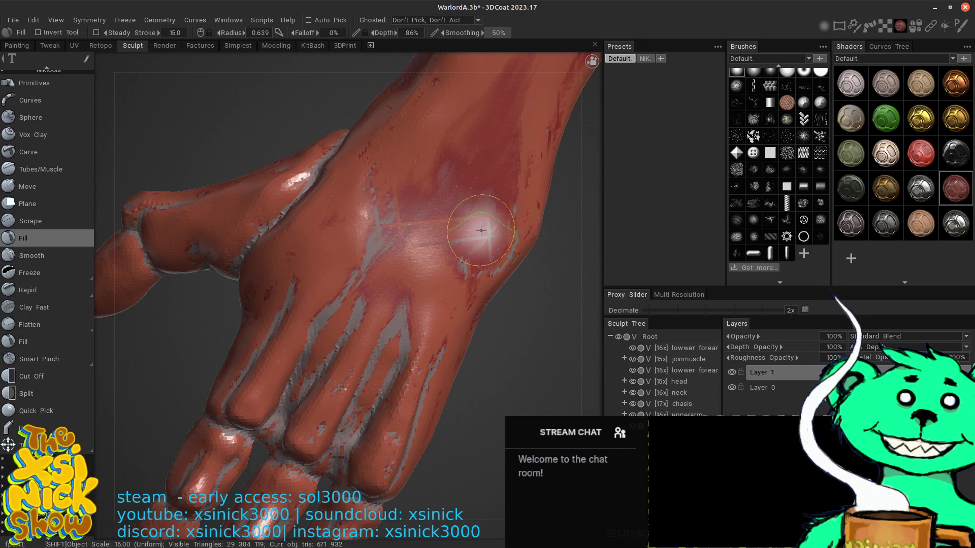
mouse_move(381, 246)
left_mouse_down()
mouse_move(372, 205)
mouse_move(447, 175)
mouse_move(479, 229)
mouse_move(469, 258)
mouse_move(490, 224)
mouse_move(502, 222)
mouse_move(466, 254)
mouse_move(445, 245)
left_mouse_up()
- Turn to the palm side and carve a small hollow with inverted Vox Clay where the thumb base meets the wrist
right_click_drag(569, 267, 470, 205)
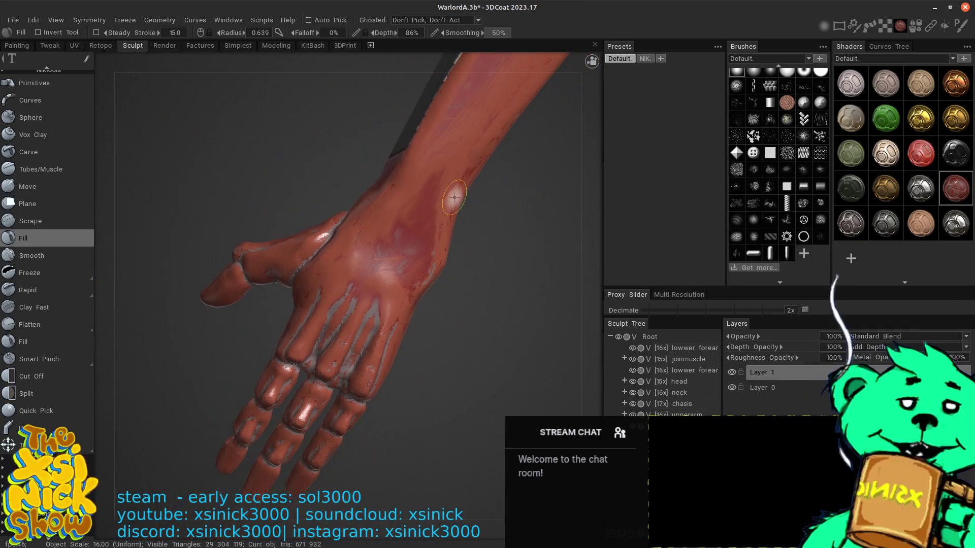
left_click_drag(571, 236, 426, 142)
middle_click_drag(512, 207, 466, 137)
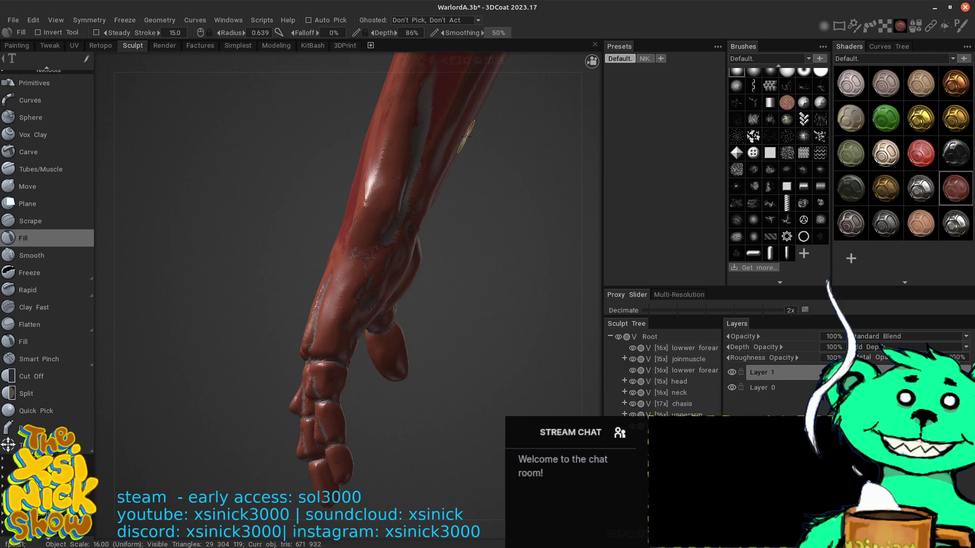
left_click_drag(578, 185, 563, 285)
mouse_move(589, 250)
left_mouse_down()
mouse_move(540, 235)
mouse_move(595, 214)
mouse_move(558, 240)
mouse_move(568, 227)
mouse_move(539, 263)
mouse_move(591, 222)
mouse_move(579, 208)
left_mouse_up()
middle_click_drag(579, 209, 397, 217)
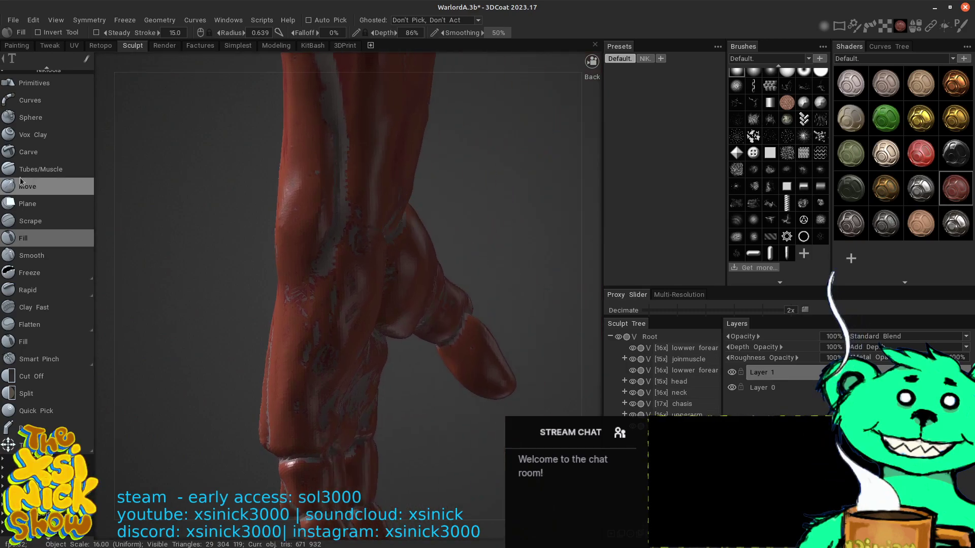
left_click(43, 140)
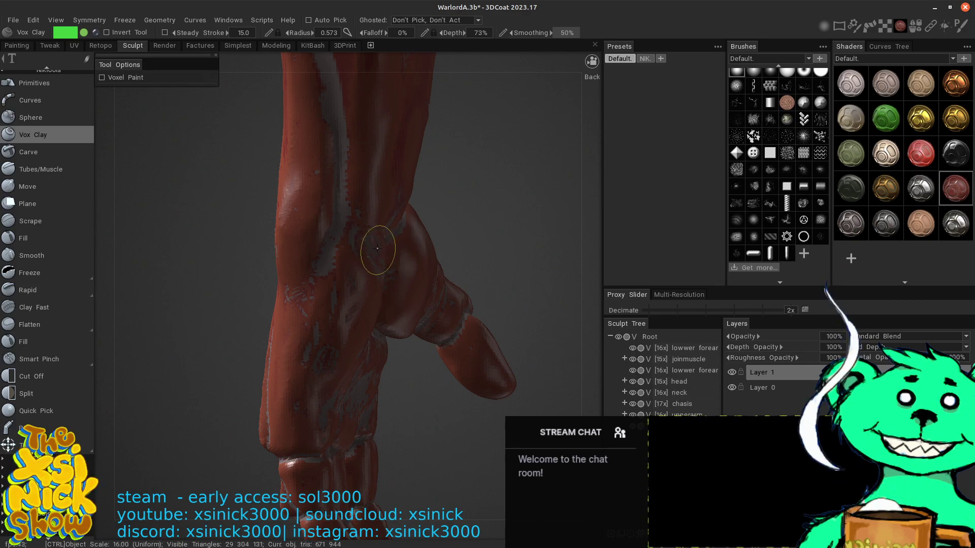
left_click_drag(377, 248, 385, 265, "ctrl")
- Carve further into the wrist crease beside the thumb base and along the adjoining forearm tendon with inverted Vox Clay
mouse_move(602, 200)
left_mouse_down()
mouse_move(558, 190)
mouse_move(595, 184)
mouse_move(547, 190)
mouse_move(526, 180)
left_mouse_up()
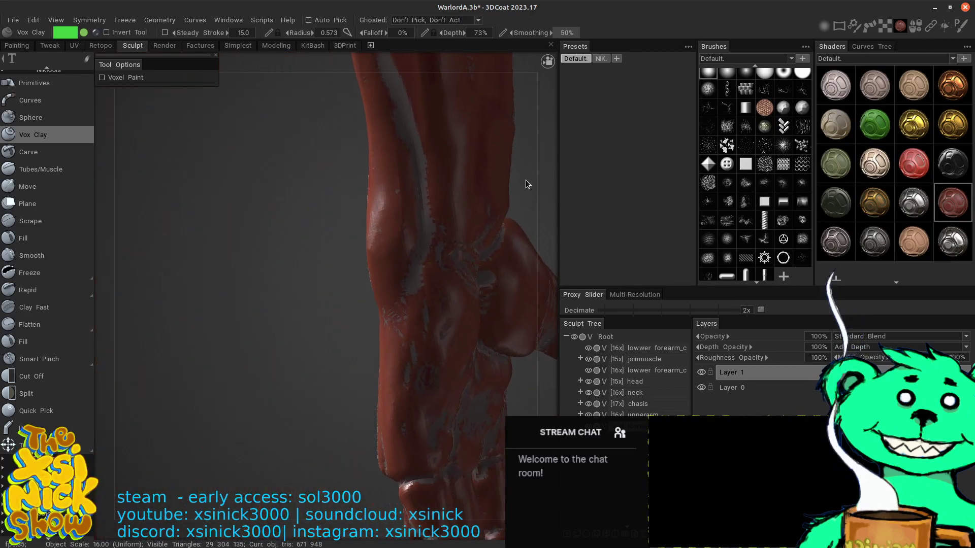
middle_click_drag(484, 193, 437, 212)
mouse_move(437, 211)
left_mouse_down()
mouse_move(608, 198)
mouse_move(461, 246)
mouse_move(440, 229)
left_mouse_up()
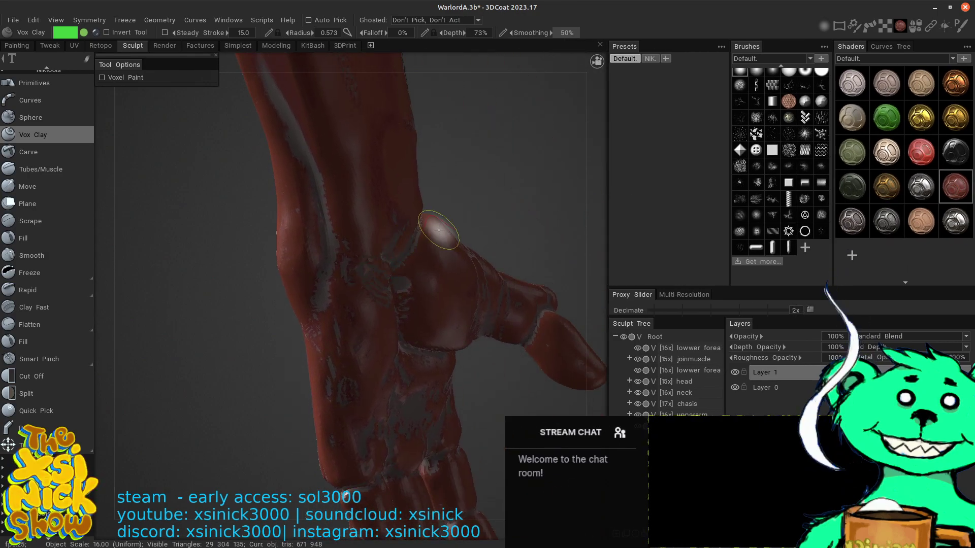
mouse_move(590, 193)
left_mouse_down()
mouse_move(569, 197)
mouse_move(533, 163)
mouse_move(385, 260)
mouse_move(414, 305)
mouse_move(403, 272)
mouse_move(393, 294)
mouse_move(416, 308)
mouse_move(579, 191)
mouse_move(559, 196)
left_mouse_up()
left_click_drag(497, 225, 502, 228, "ctrl")
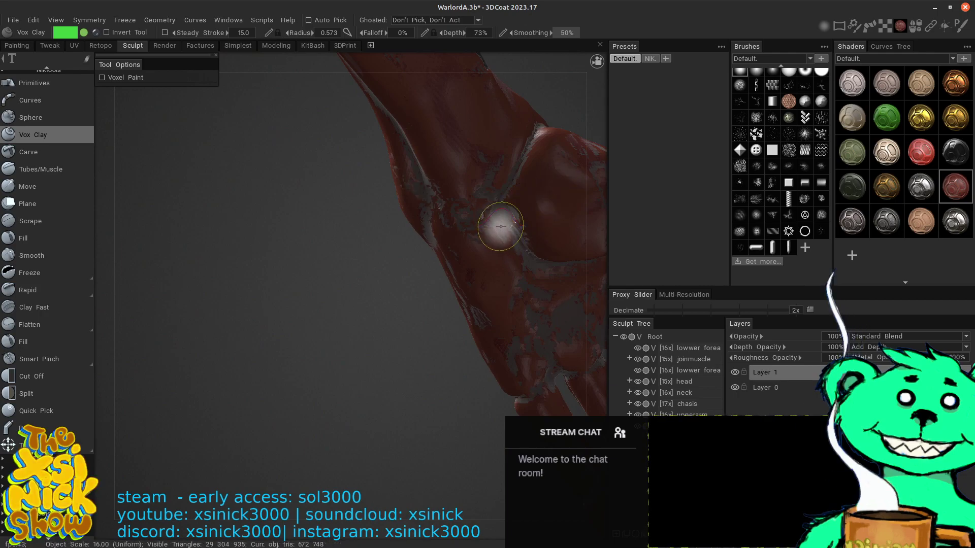
mouse_move(499, 124)
left_mouse_down("ctrl")
mouse_move(495, 84)
mouse_move(509, 218)
mouse_move(495, 228)
mouse_move(470, 184)
left_mouse_up("ctrl")
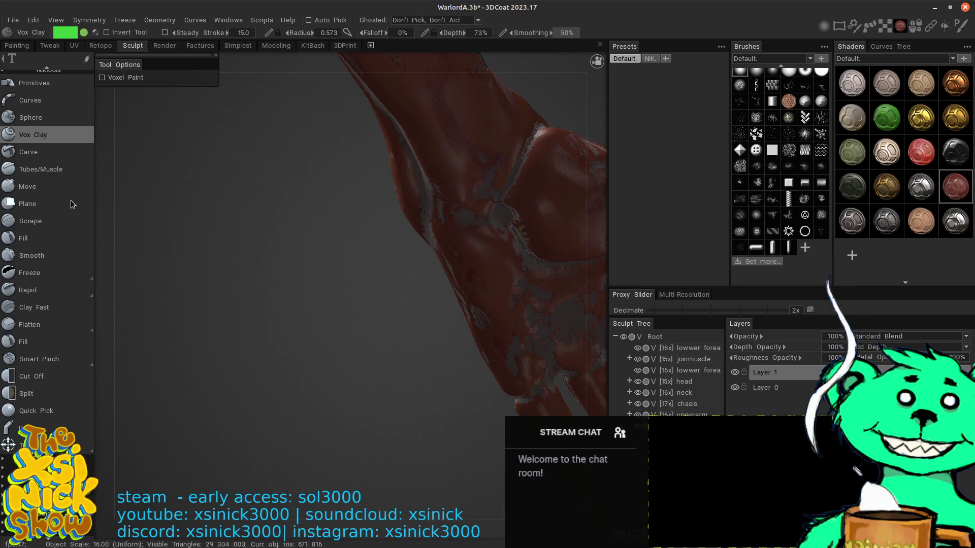
- Set the Flatten brush to radius 0.451 and depth 68%, and smooth the carved area at the wrist crease
left_click(41, 326)
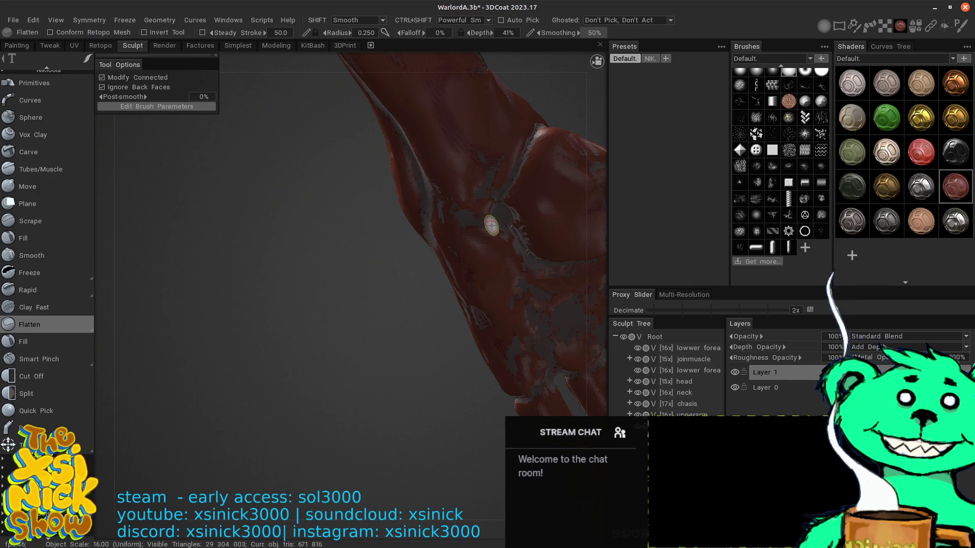
right_click_drag(491, 216, 486, 190)
mouse_move(479, 203)
left_mouse_down("shift")
mouse_move(494, 227)
mouse_move(486, 233)
mouse_move(464, 87)
mouse_move(497, 219)
left_mouse_up("shift")
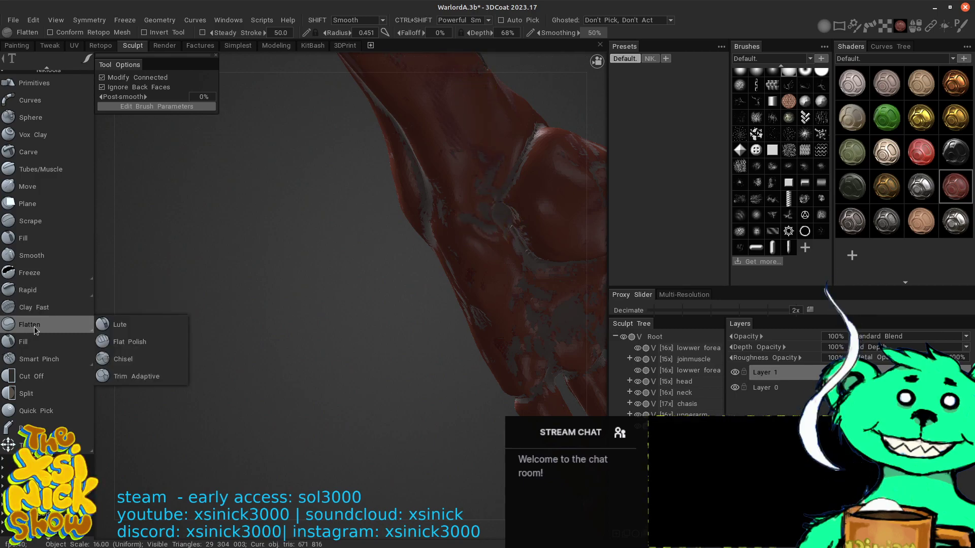
- Choose the Fill brush and smooth the outer side of the palm, opposite the thumb, just above the finger joint
left_click(31, 339)
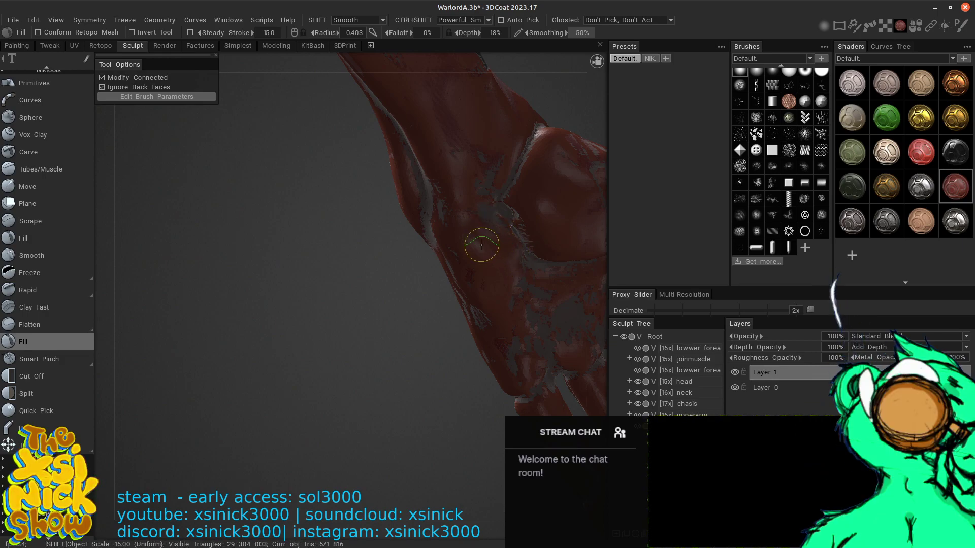
mouse_move(542, 165)
left_mouse_down("alt")
mouse_move(602, 145)
mouse_move(582, 169)
mouse_move(657, 103)
mouse_move(574, 141)
mouse_move(479, 231)
mouse_move(609, 98)
mouse_move(452, 266)
mouse_move(579, 132)
mouse_move(395, 208)
left_mouse_up("alt")
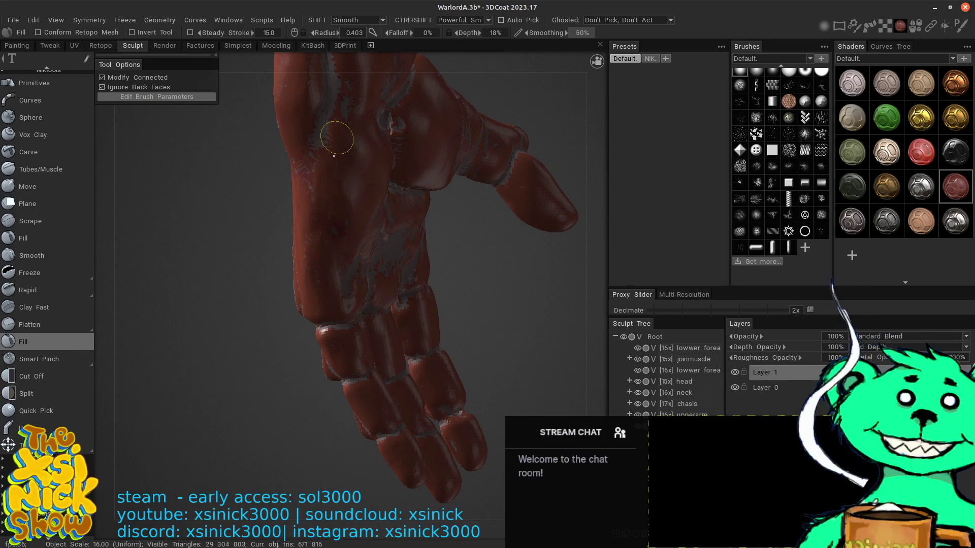
left_click_drag(593, 157, 577, 162, "alt")
mouse_move(532, 164)
middle_mouse_down("alt")
mouse_move(500, 229)
mouse_move(457, 223)
middle_mouse_up("alt")
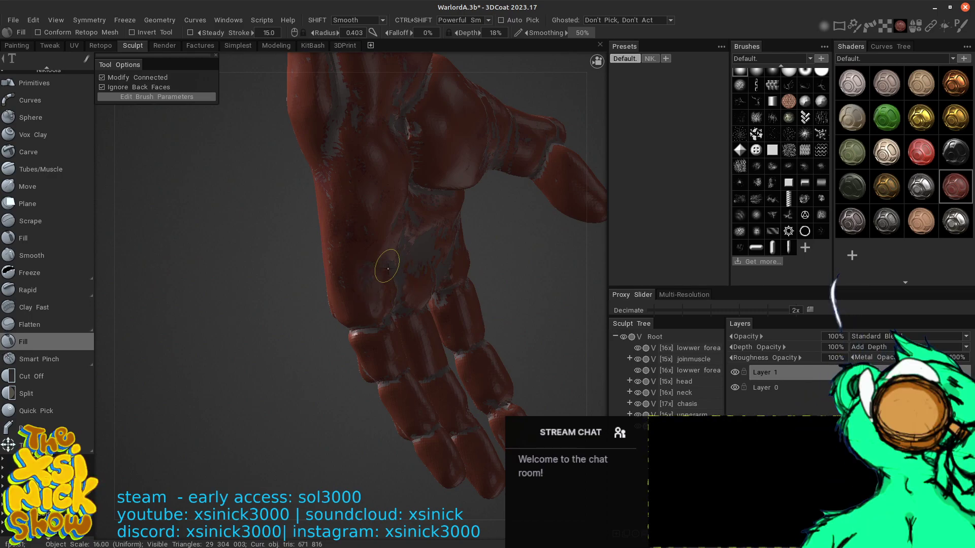
left_click_drag(374, 265, 367, 296, "shift")
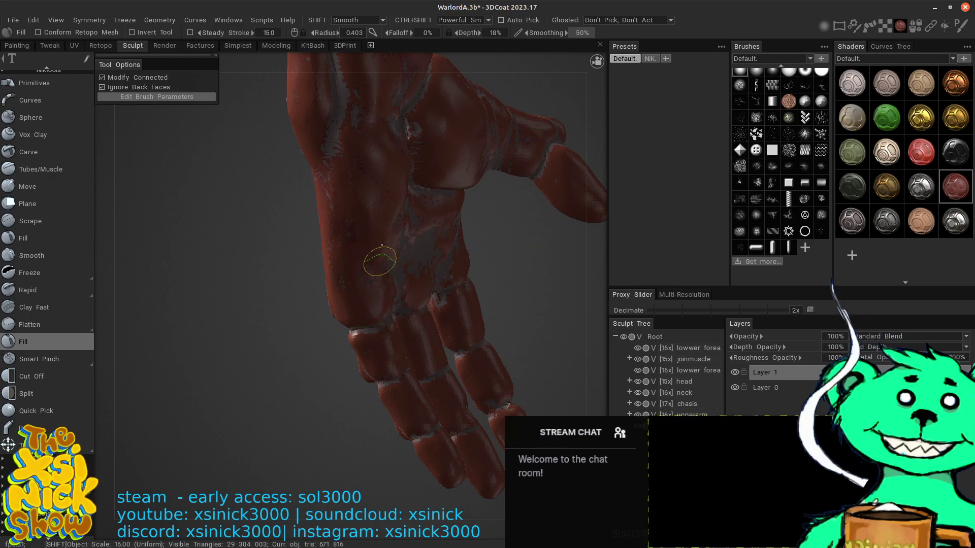
- Examine the hand, fingers, wrist and forearm from the palm side, the back and at full arm length
middle_click_drag(537, 171, 520, 256, "alt")
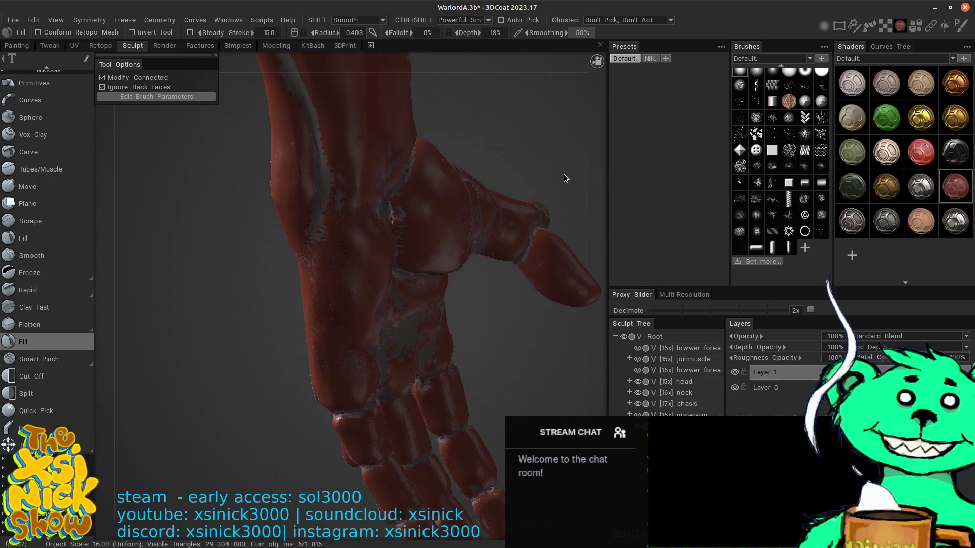
left_click_drag(583, 163, 478, 163)
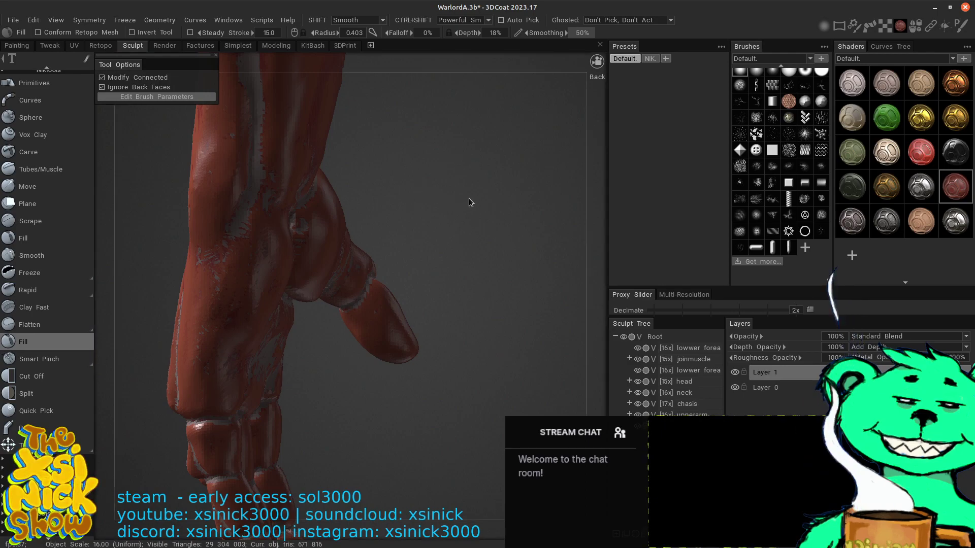
left_click_drag(468, 198, 588, 160)
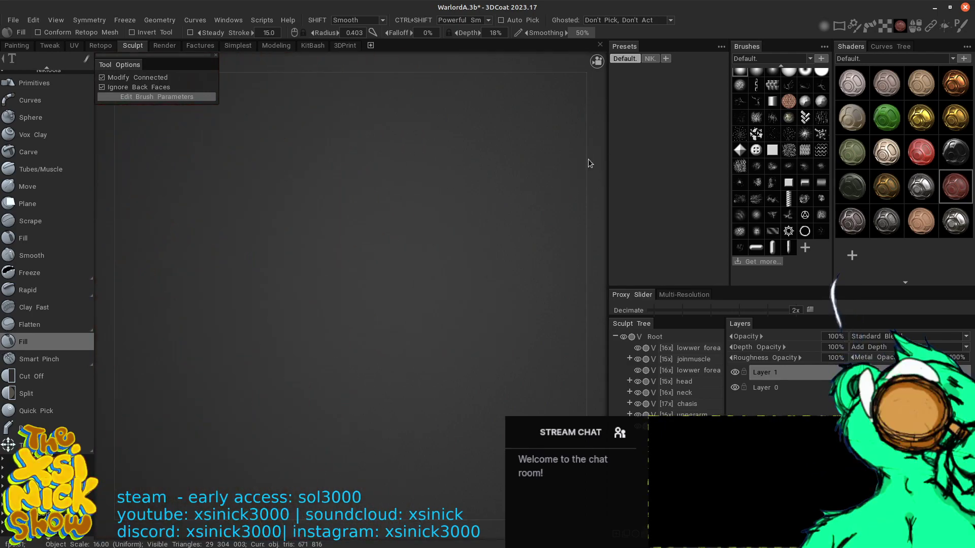
left_click_drag(563, 206, 498, 226)
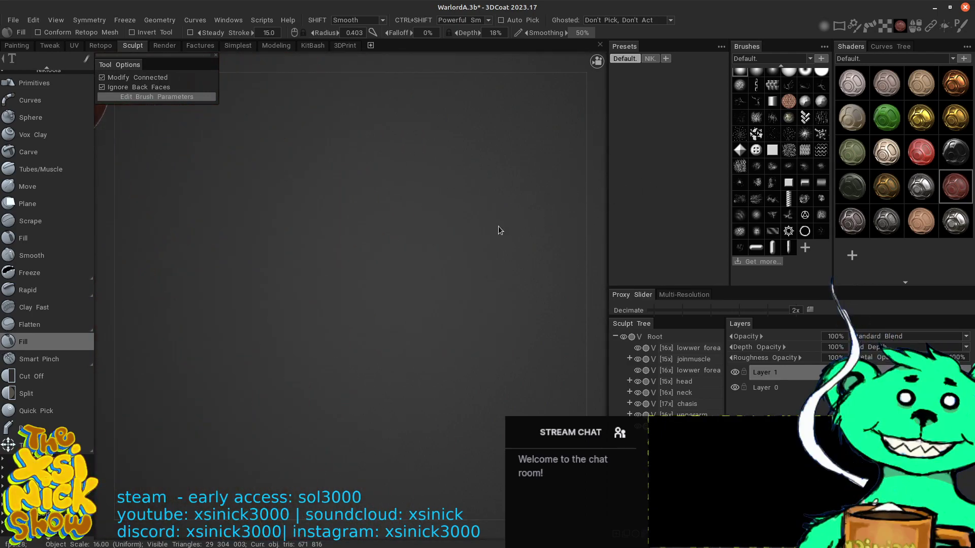
middle_click_drag(498, 227, 862, 304)
left_click_drag(863, 308, 696, 317)
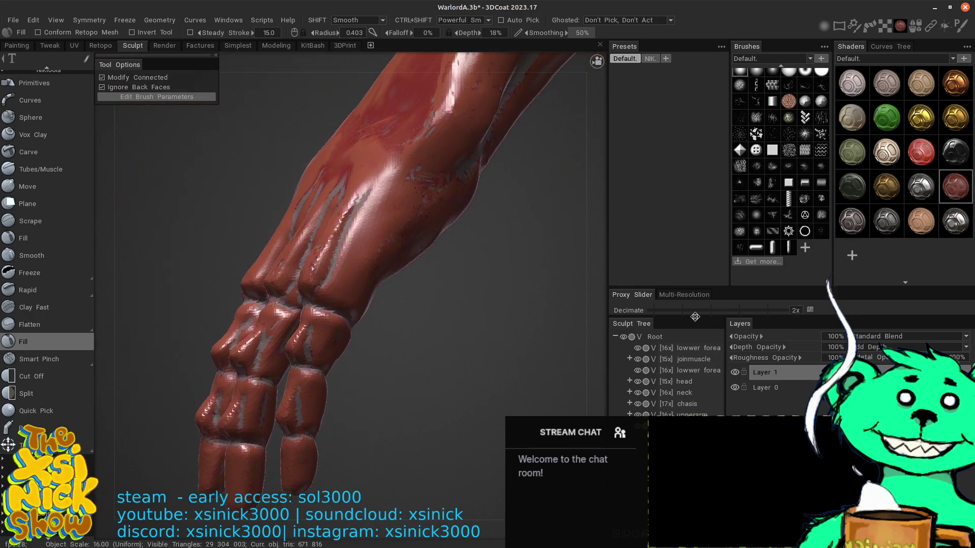
left_click_drag(510, 228, 608, 200)
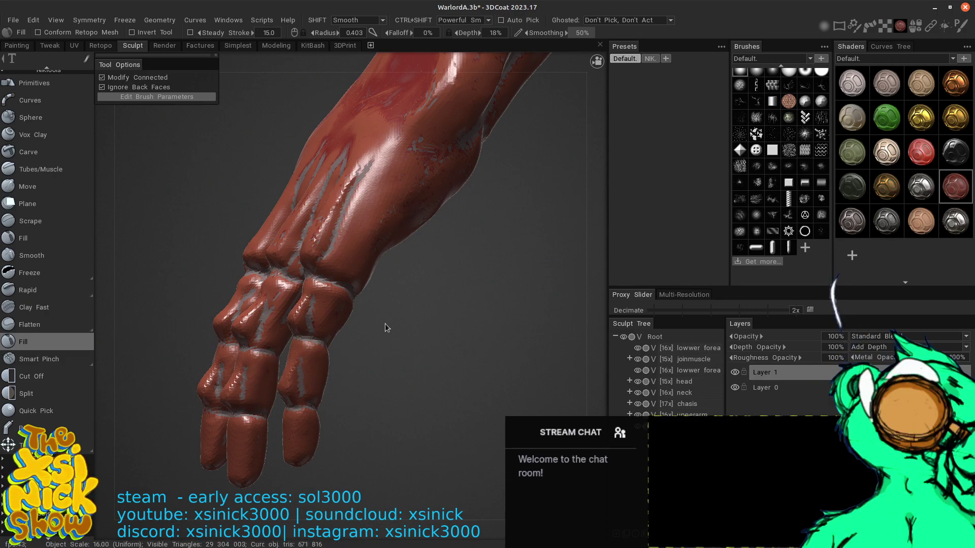
left_click_drag(581, 228, 648, 278)
mouse_move(517, 221)
left_mouse_down()
mouse_move(577, 211)
mouse_move(519, 206)
left_mouse_up()
right_click_drag(519, 206, 309, 169)
left_click_drag(309, 168, 635, 248)
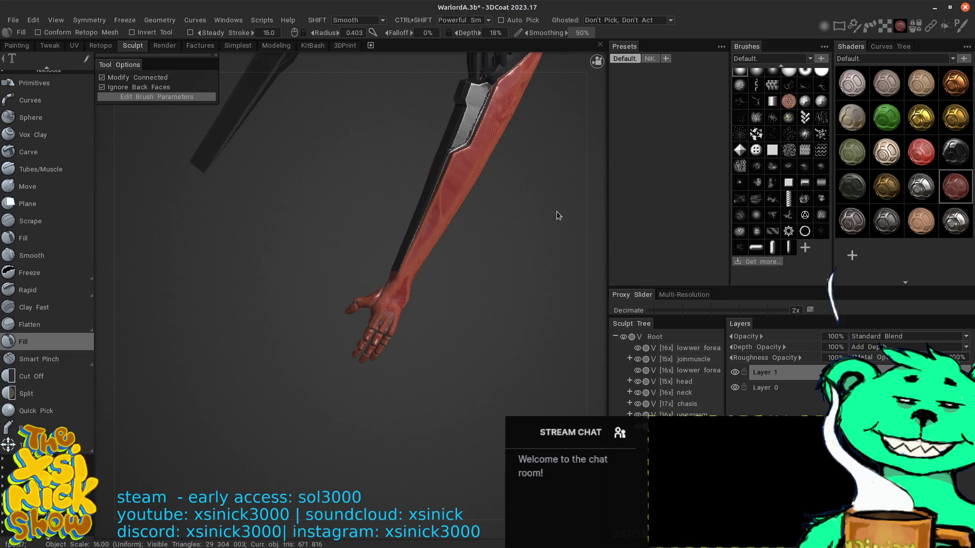
right_click_drag(558, 210, 598, 361)
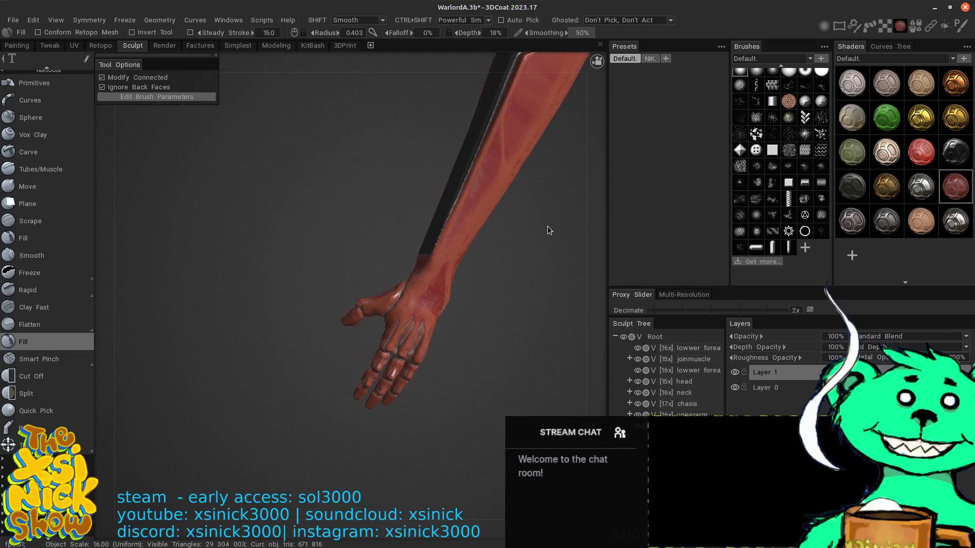
right_click_drag(547, 227, 567, 309)
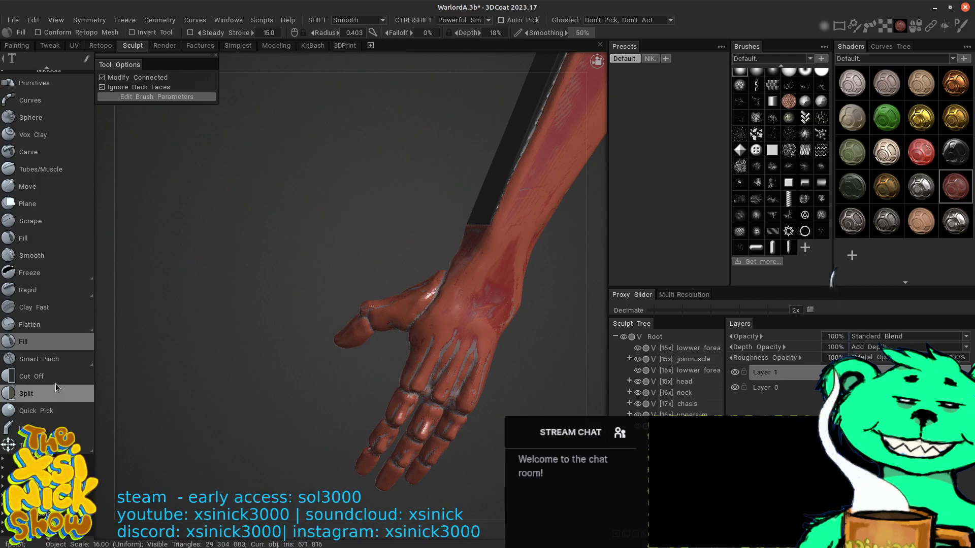
- Reshape the base of the thumb with the Move tool, shifting it slightly in toward the wrist
left_click(46, 185)
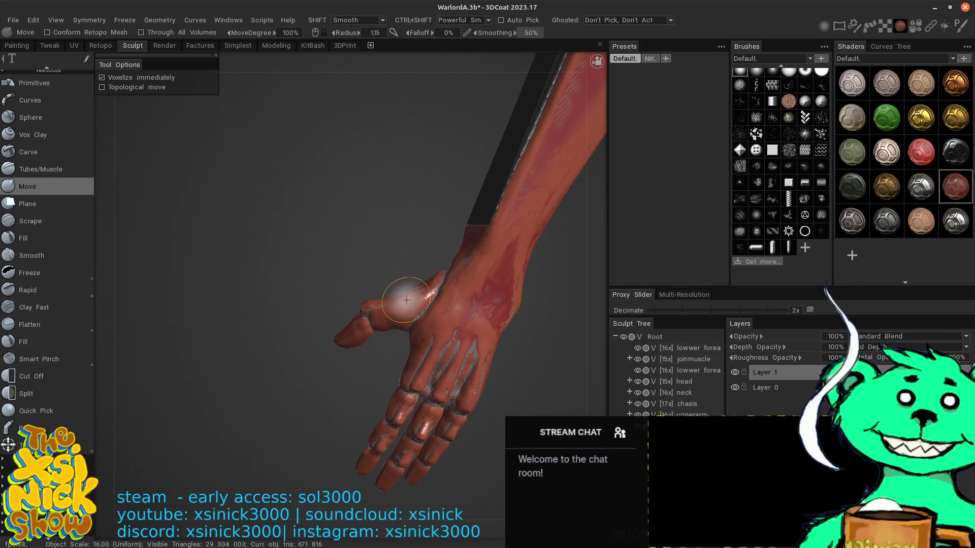
mouse_move(404, 297)
left_mouse_down()
mouse_move(397, 288)
mouse_move(420, 290)
left_mouse_up()
left_click_drag(593, 262, 556, 263)
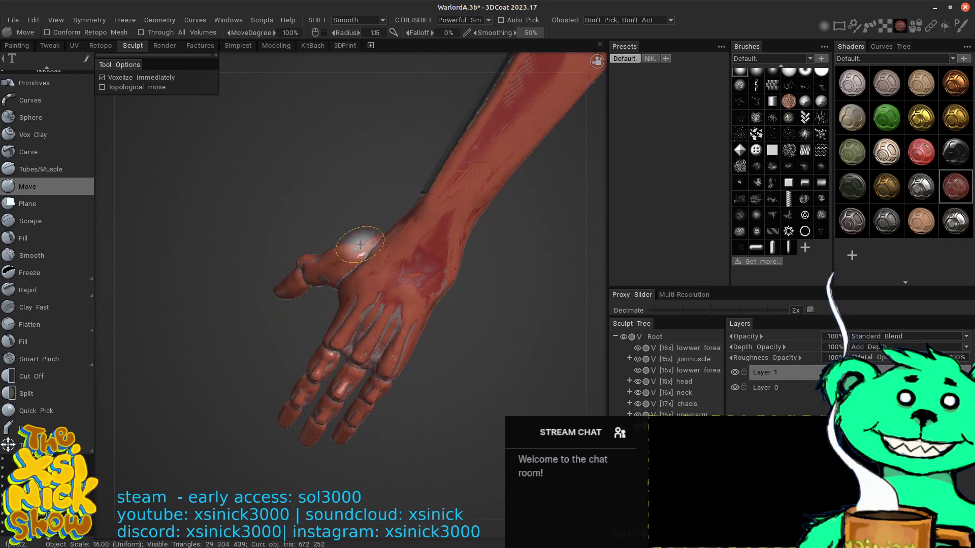
left_click_drag(581, 241, 598, 224)
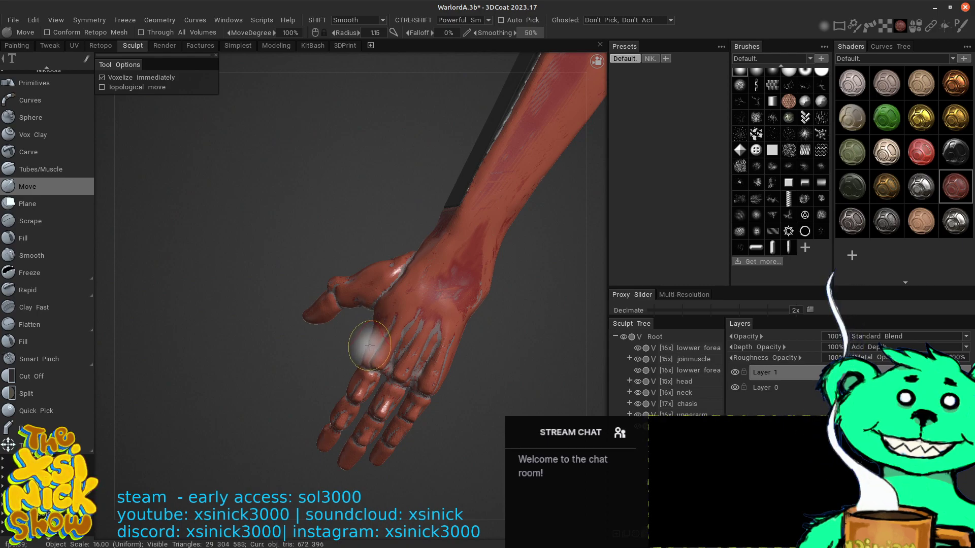
- Nudge the thumb-side edge of the back of the hand slightly outward, at the index knuckle and the bone behind it
left_click_drag(370, 346, 368, 348)
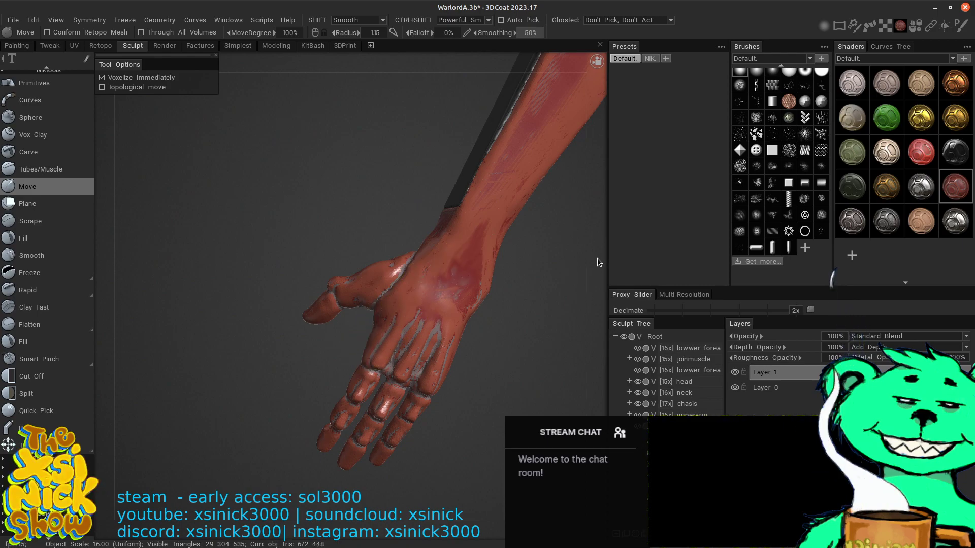
left_click_drag(597, 258, 512, 250)
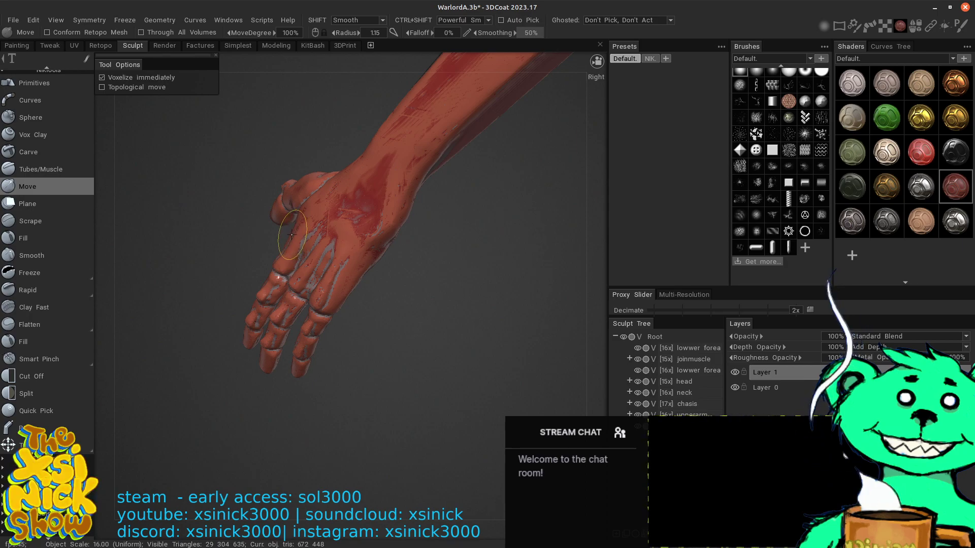
left_click_drag(292, 235, 288, 240)
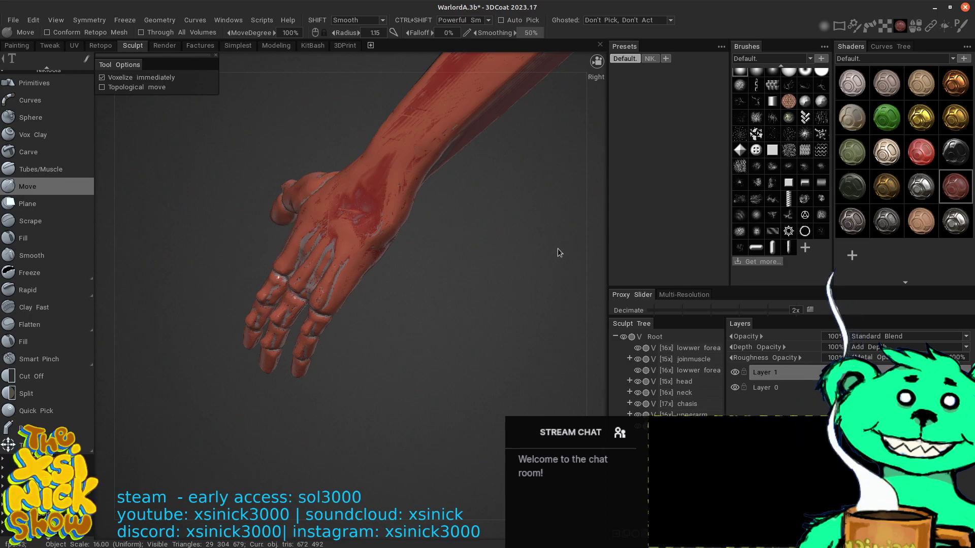
- Reshape the outer edge of the palm, opposite the thumb, by moving it up toward the wrist
left_click_drag(577, 245, 693, 229)
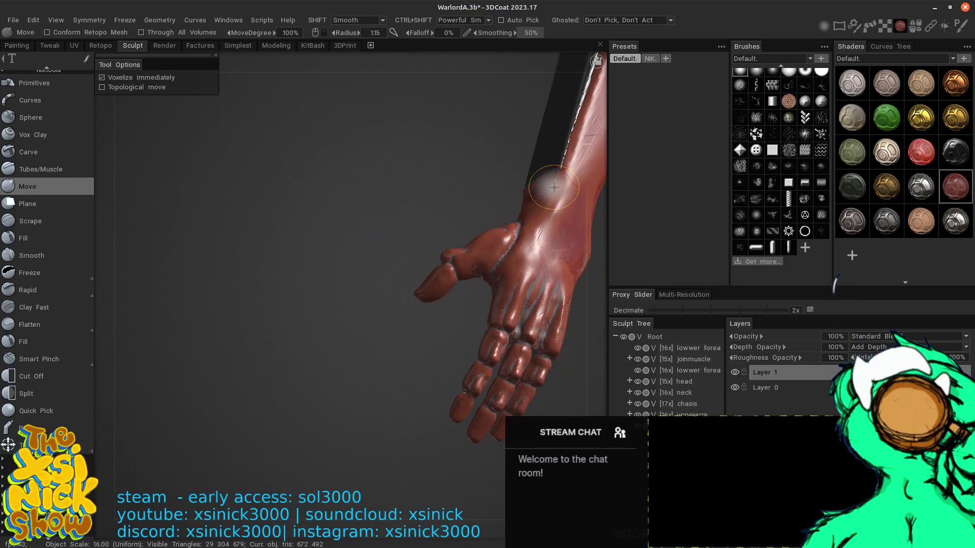
middle_click_drag(543, 184, 358, 204)
left_click_drag(358, 204, 474, 185)
left_click_drag(587, 181, 576, 206)
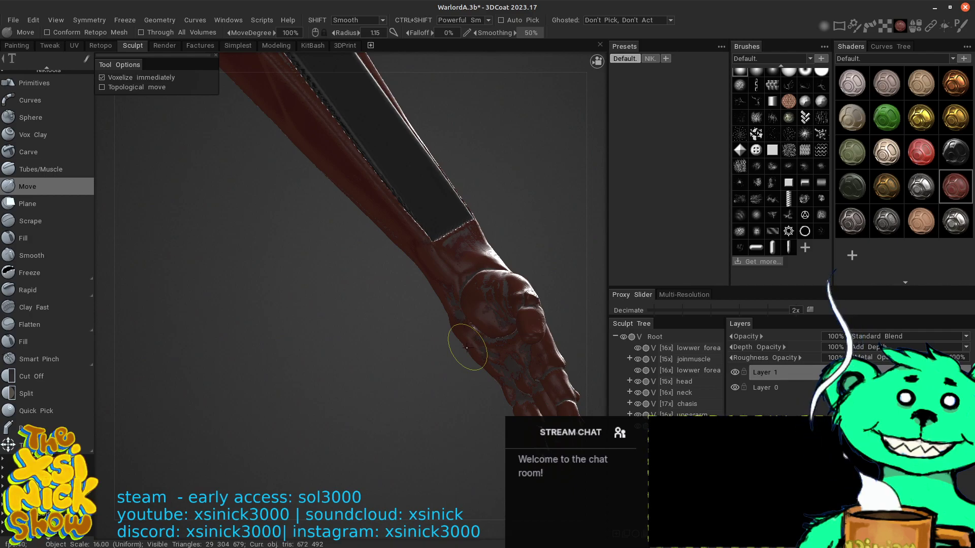
left_click_drag(466, 349, 469, 291)
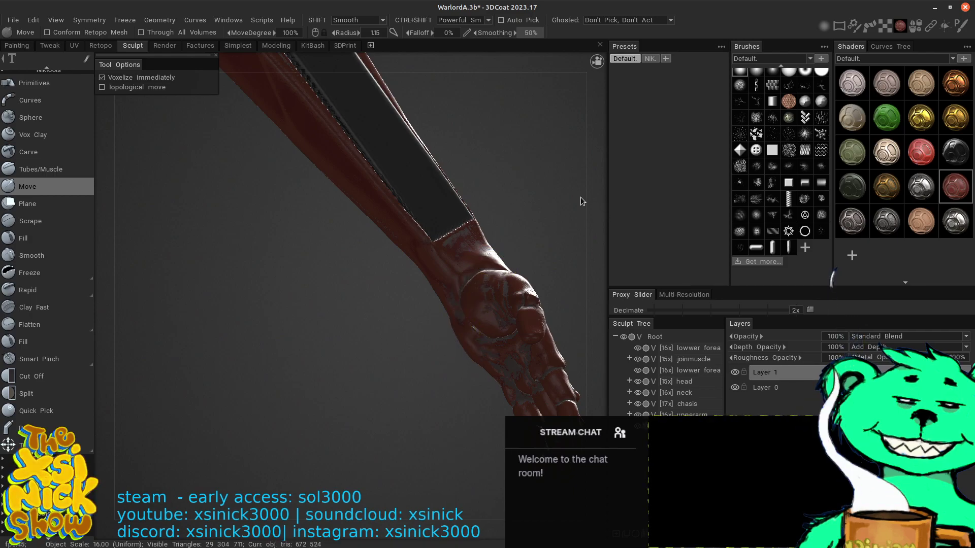
- Apply the dark green shader to the forearm and hand in place of the red one
left_click_drag(581, 197, 426, 261)
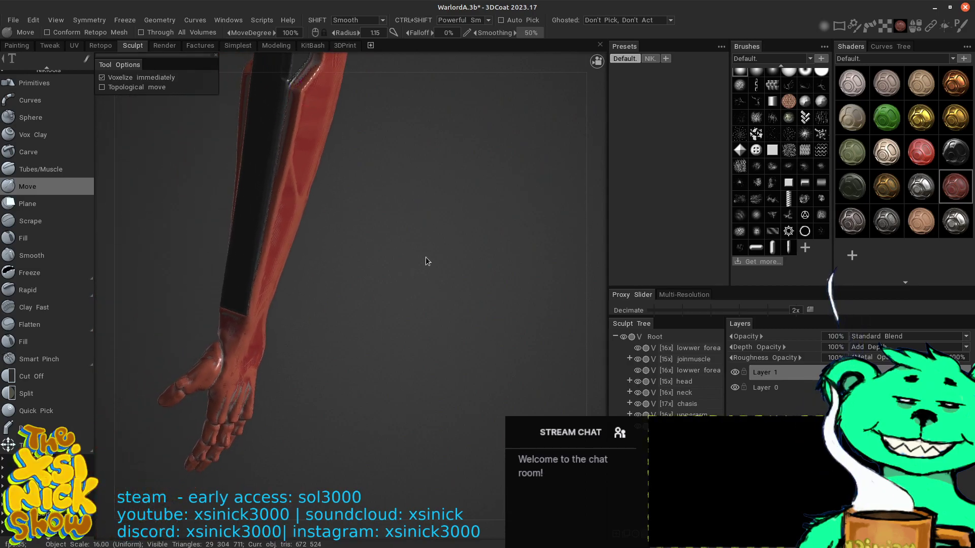
left_click_drag(456, 221, 397, 256)
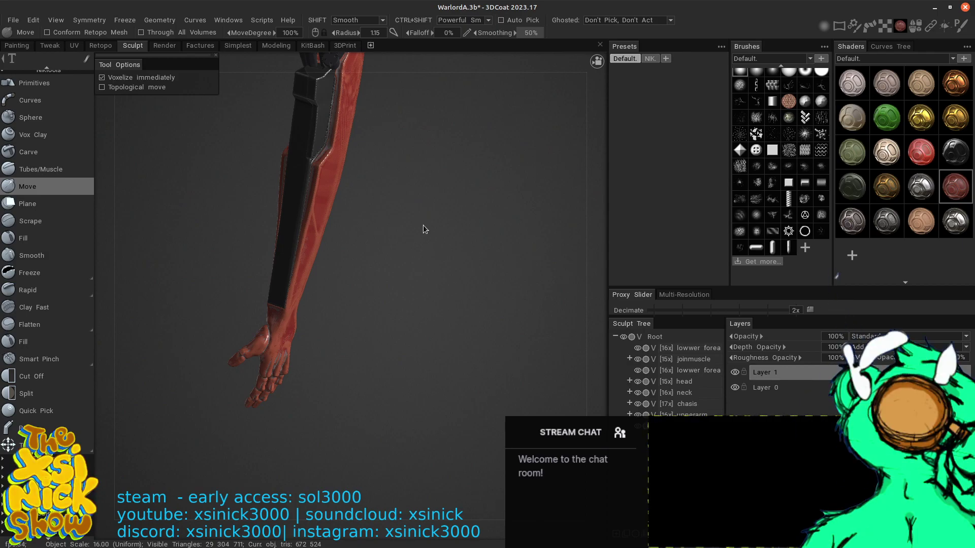
left_click_drag(590, 276, 642, 161)
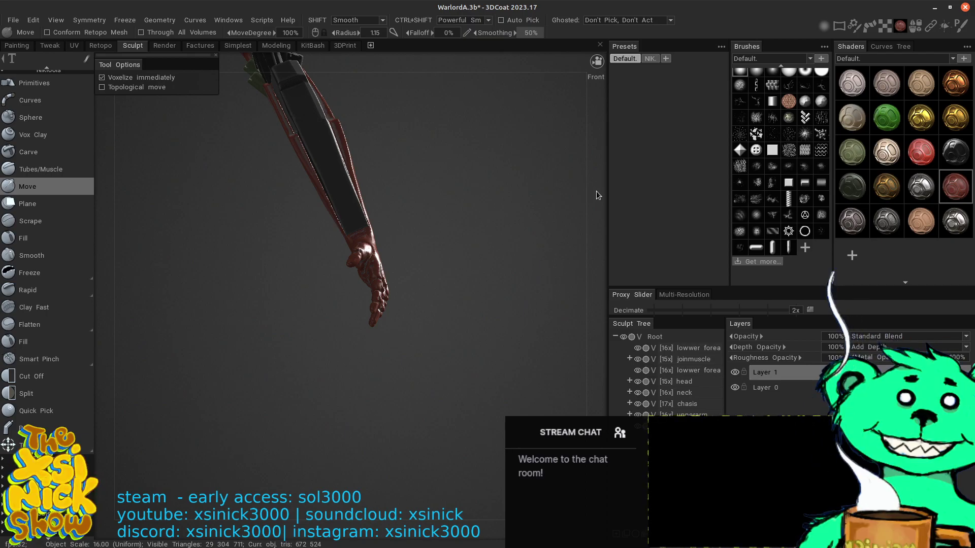
left_click_drag(589, 204, 483, 210)
middle_click_drag(483, 210, 489, 298)
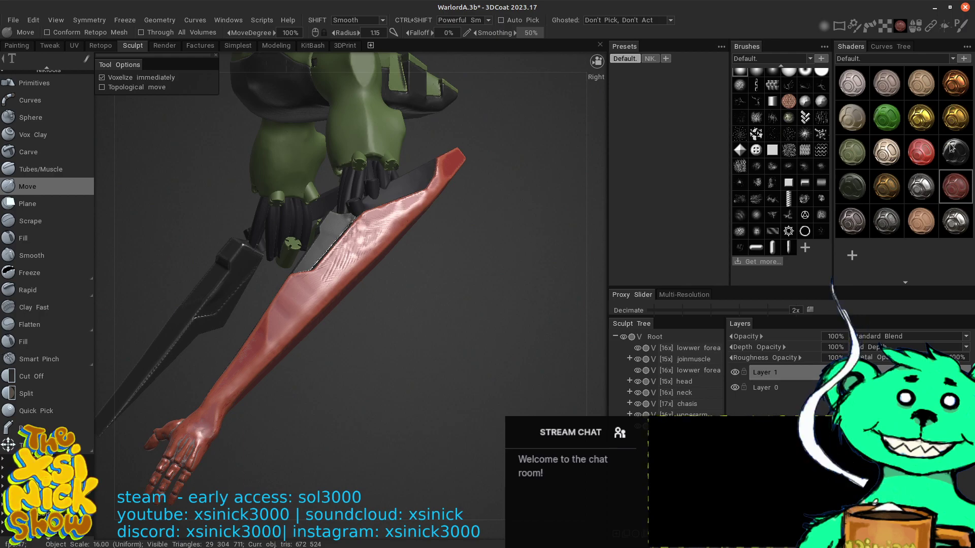
left_click(865, 196)
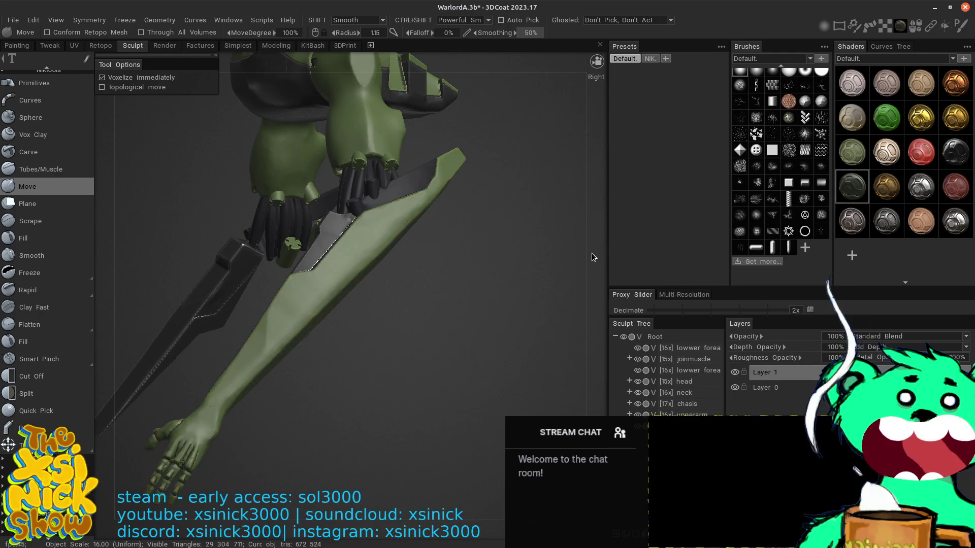
- Bring up the BeeRef reference image and examine the green forearm and hand against it from the back and palm sides
left_click_drag(592, 253, 632, 203)
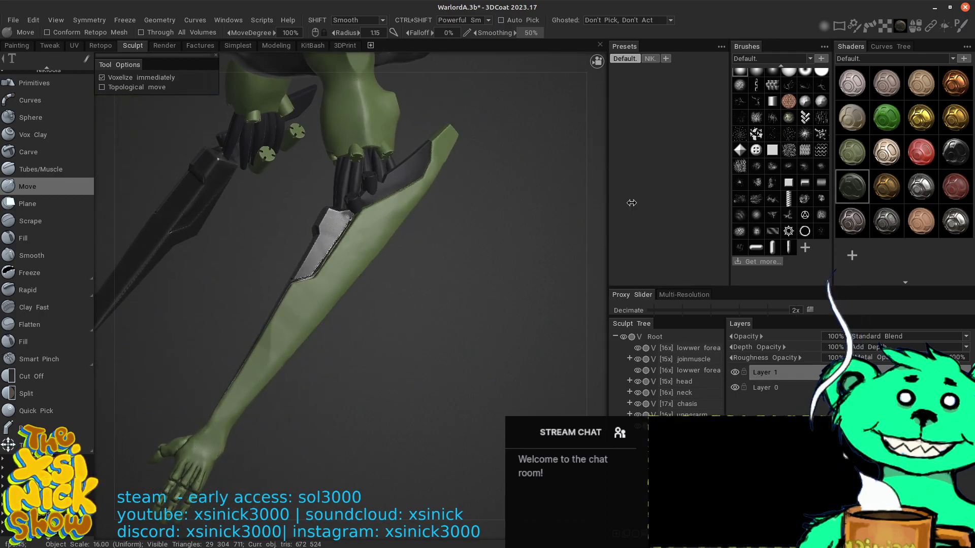
left_click_drag(611, 245, 603, 187)
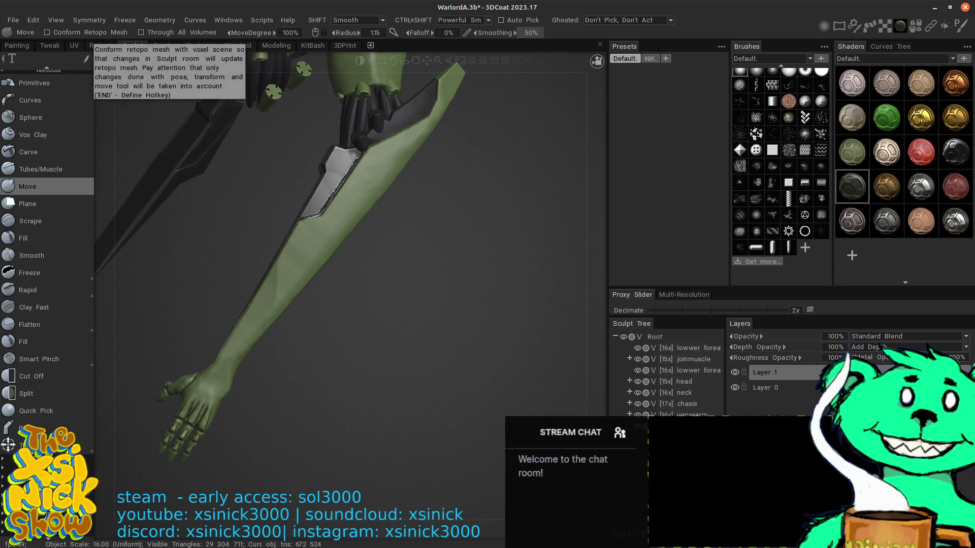
left_click_drag(0, 386, 832, 317)
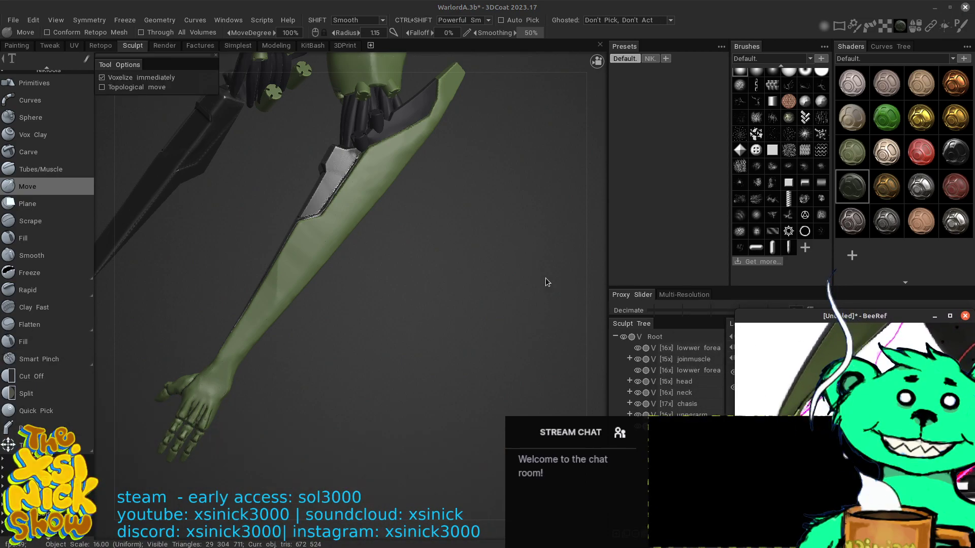
left_click(592, 268)
right_click_drag(595, 288, 617, 341)
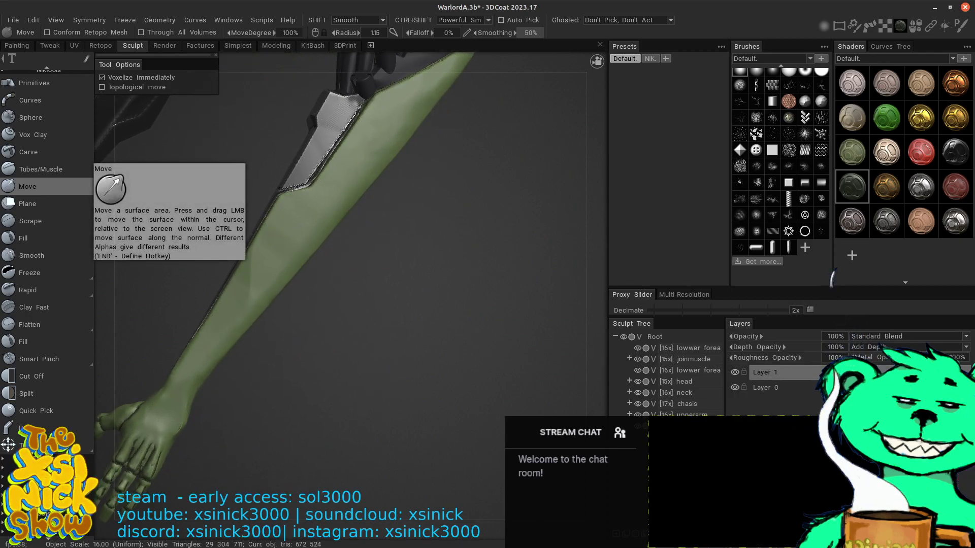
key("alt+Tab")
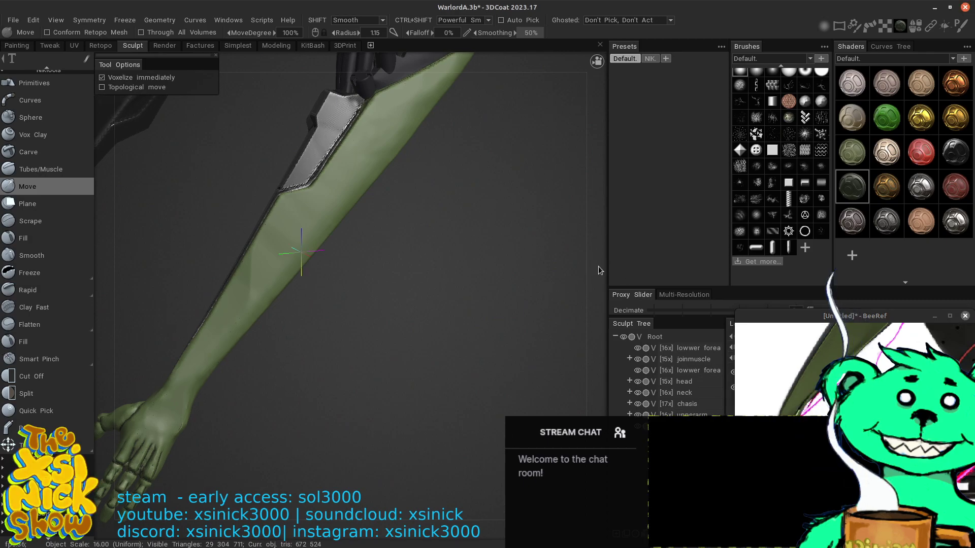
left_click_drag(599, 266, 612, 248)
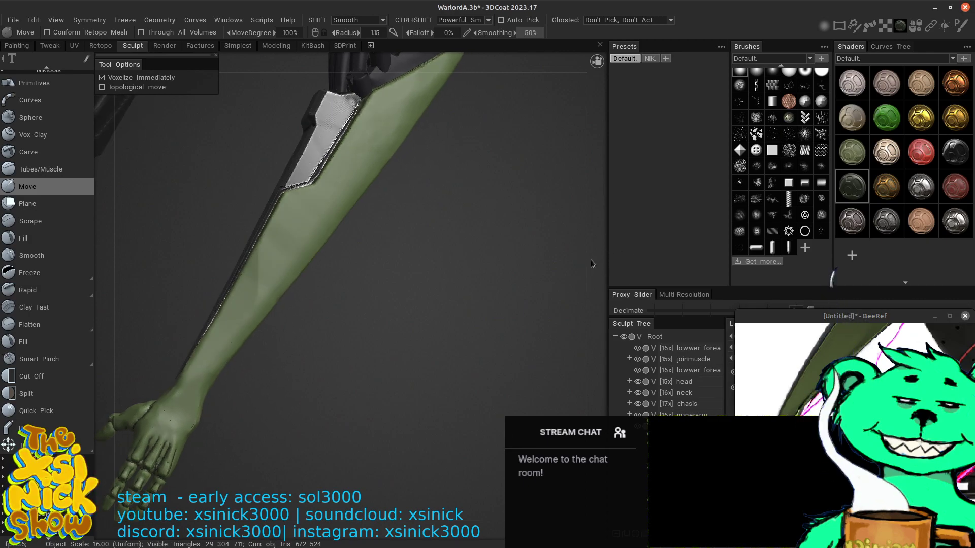
right_click_drag(590, 263, 276, 216)
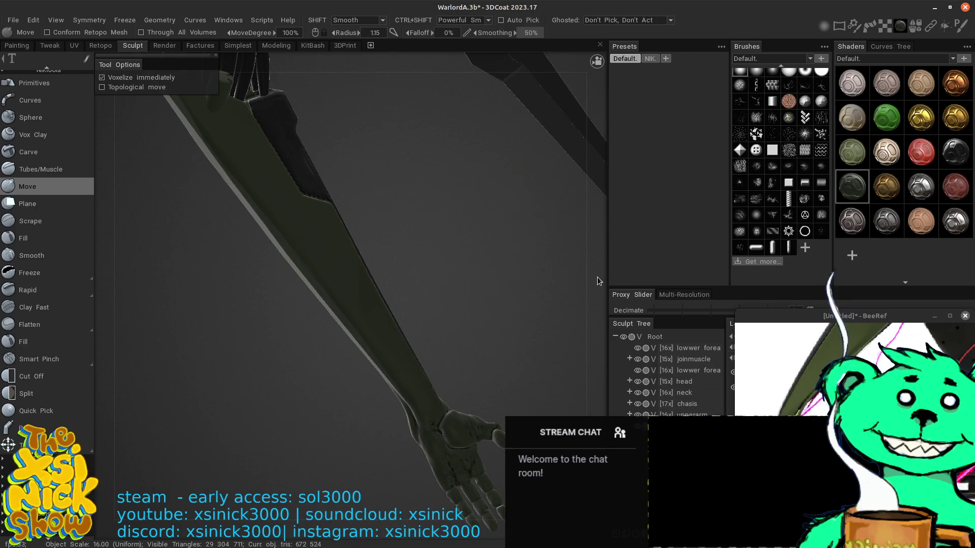
right_click_drag(596, 279, 559, 442)
middle_click_drag(562, 270, 497, 110)
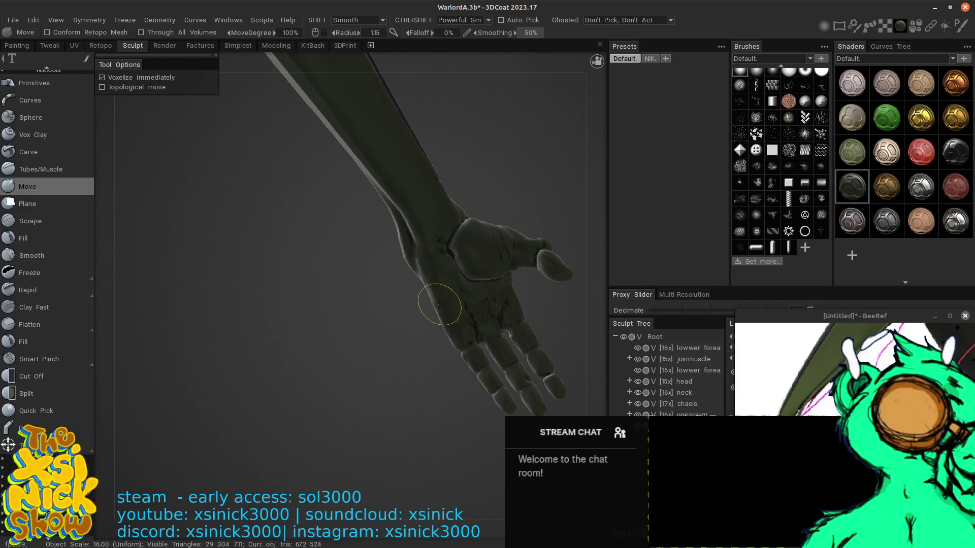
- Move the little-finger edge of the palm further toward the wrist, shaping it from both the palm and side views
mouse_move(442, 305)
left_mouse_down()
mouse_move(450, 315)
mouse_move(440, 287)
left_mouse_up()
left_click_drag(590, 197, 686, 208)
left_click_drag(593, 229, 655, 221)
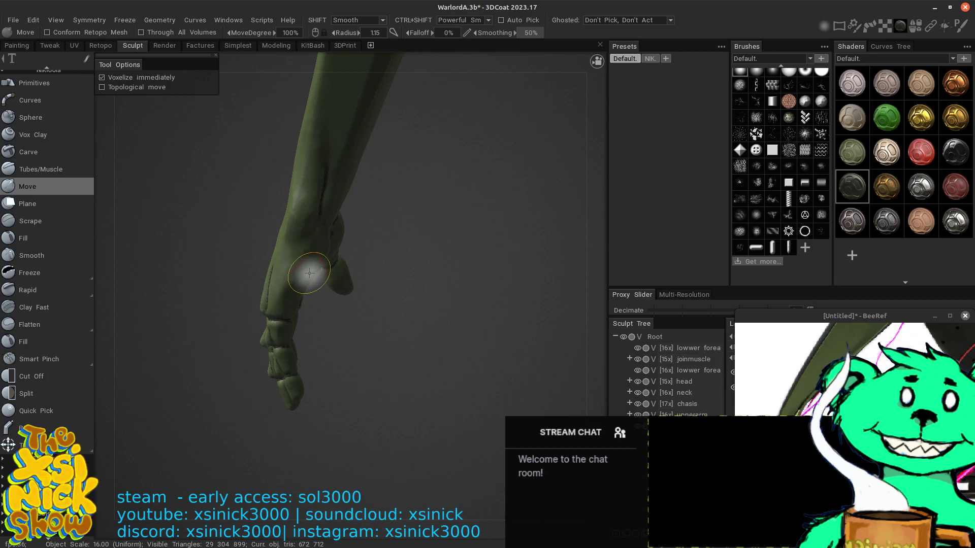
left_click_drag(309, 282, 321, 261)
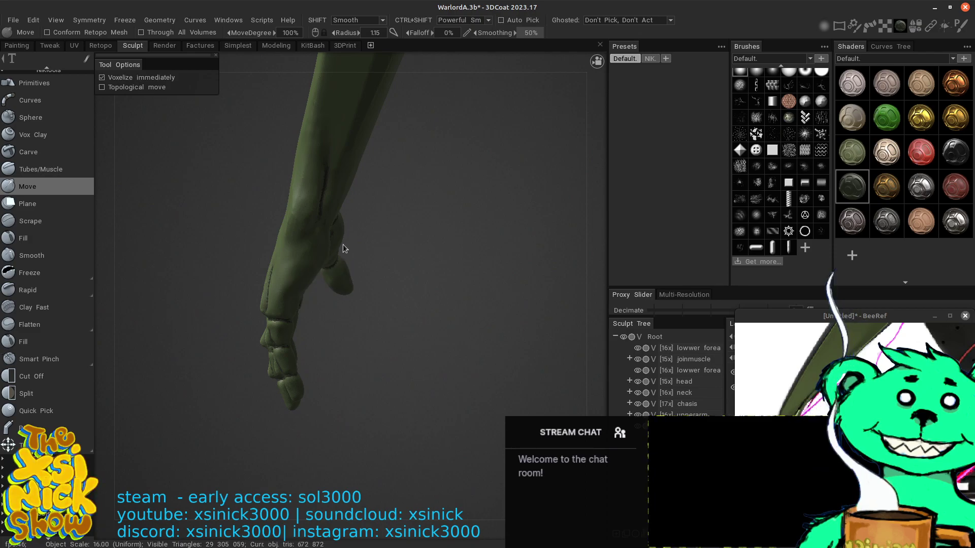
left_click_drag(589, 211, 470, 246)
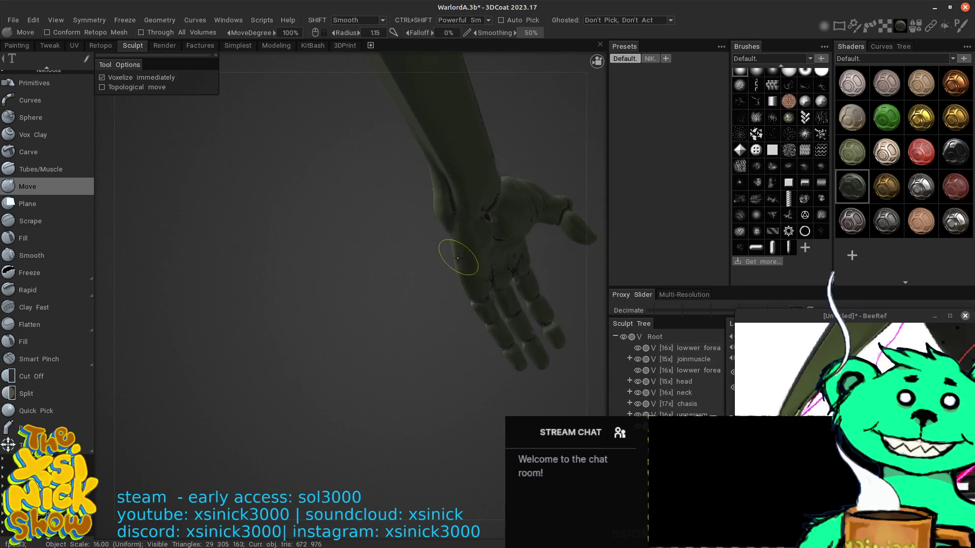
left_click(506, 240)
left_click_drag(482, 244, 449, 257)
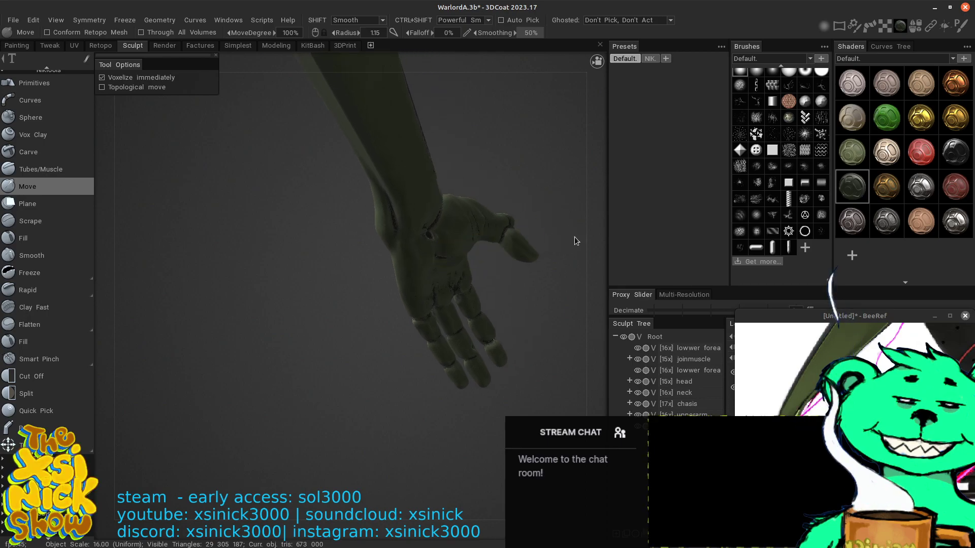
- Nudge the palm's outer heel slightly inward and adjust the palm surface beside the base of the thumb
left_click_drag(589, 200, 517, 194)
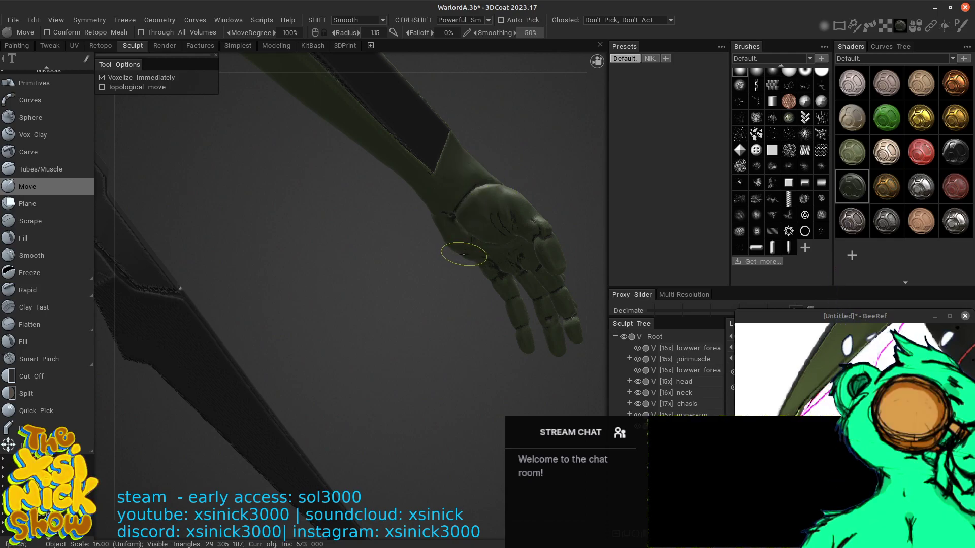
left_click_drag(465, 253, 467, 254)
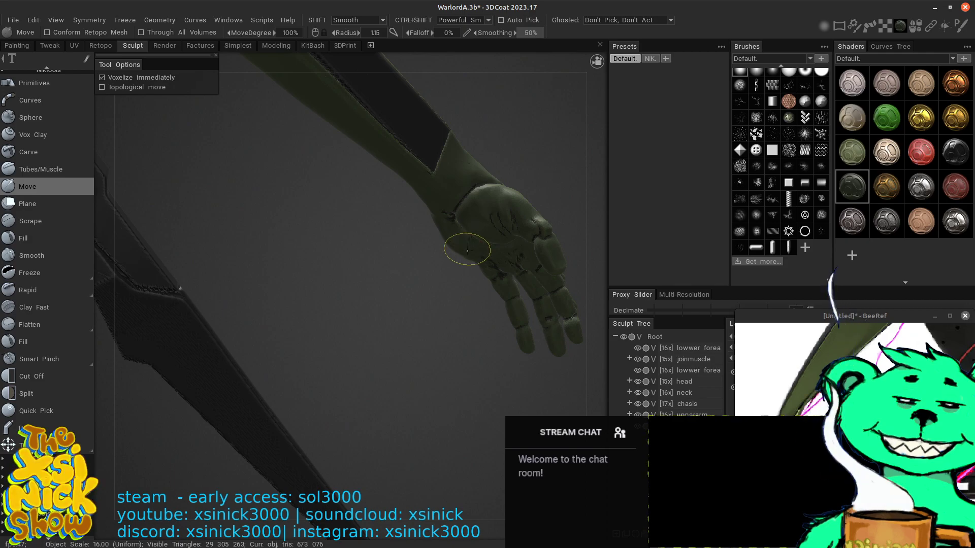
left_click_drag(467, 249, 468, 250)
left_click_drag(583, 192, 644, 136)
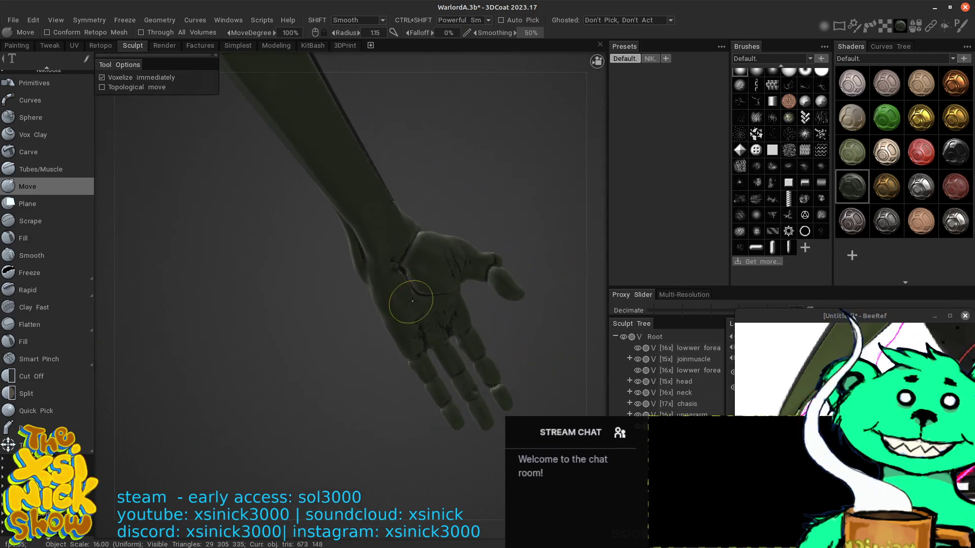
left_click_drag(409, 303, 411, 302)
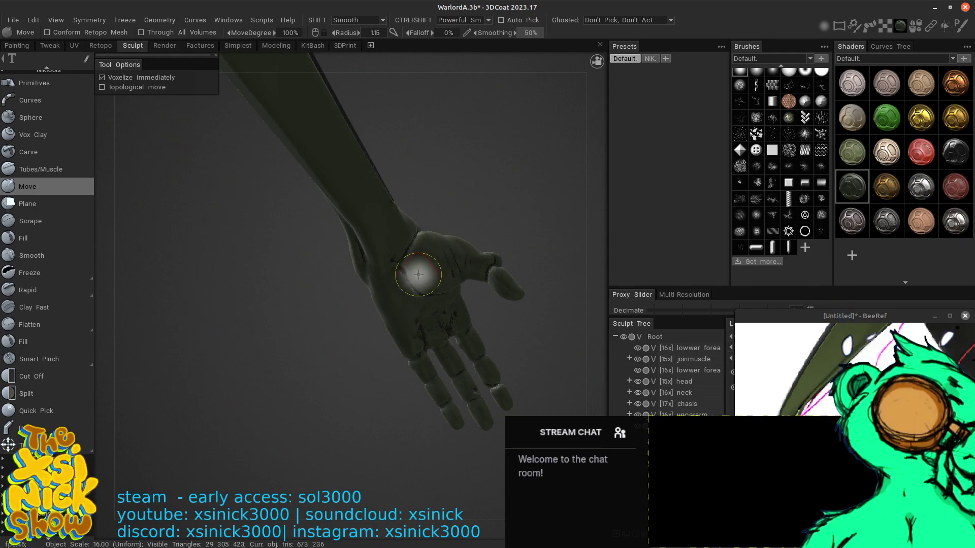
left_click_drag(401, 296, 404, 293)
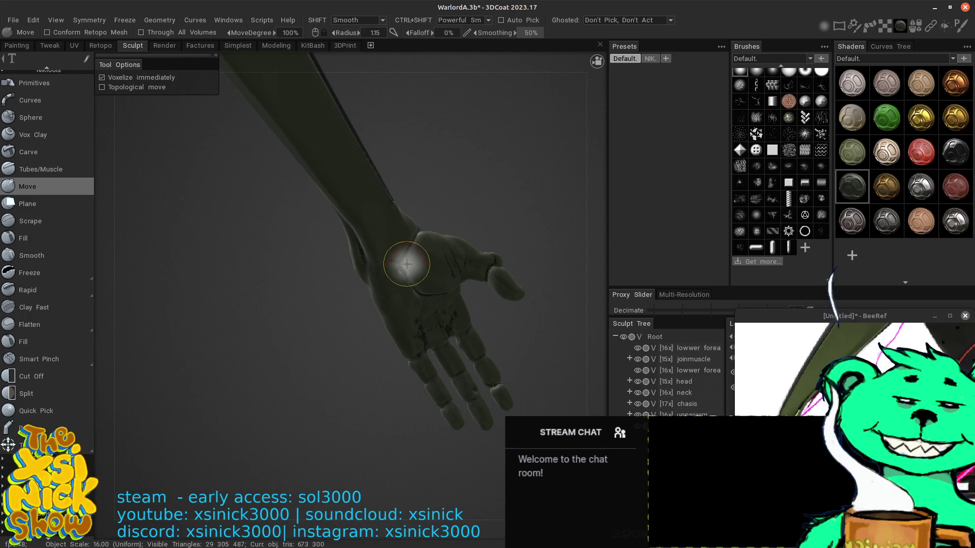
- Examine the reshaped hand and wrist from the palm, side and back
left_click_drag(587, 193, 593, 137)
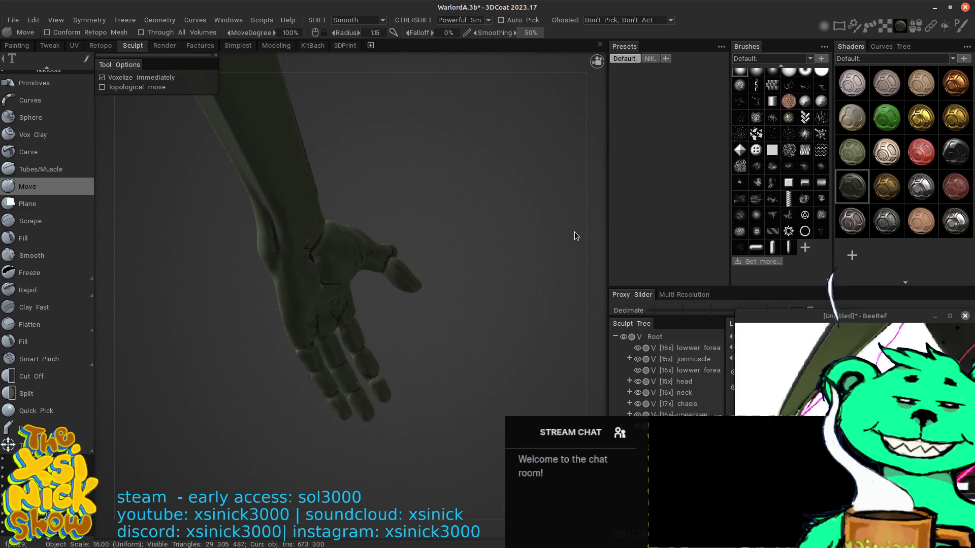
left_click_drag(580, 239, 651, 215)
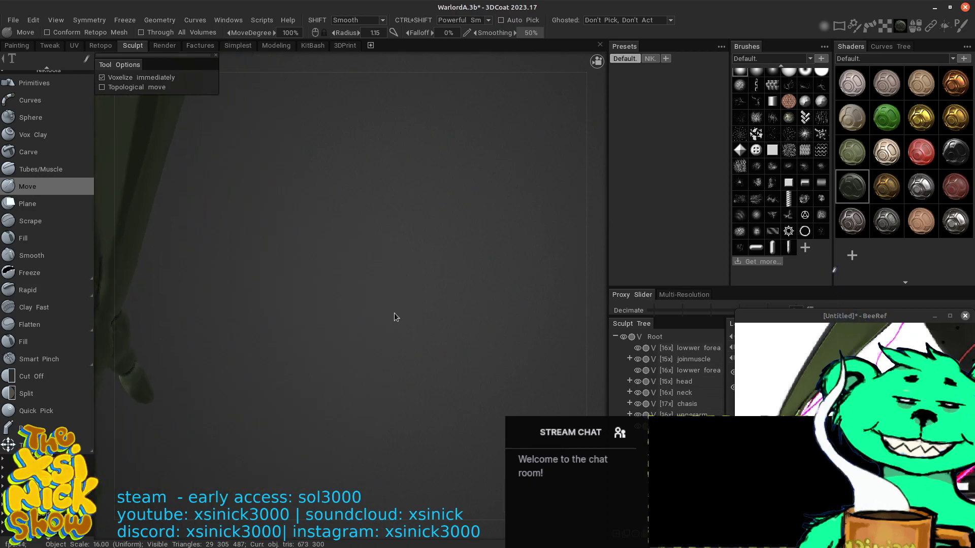
left_click_drag(395, 317, 645, 247)
middle_click_drag(516, 231, 519, 308)
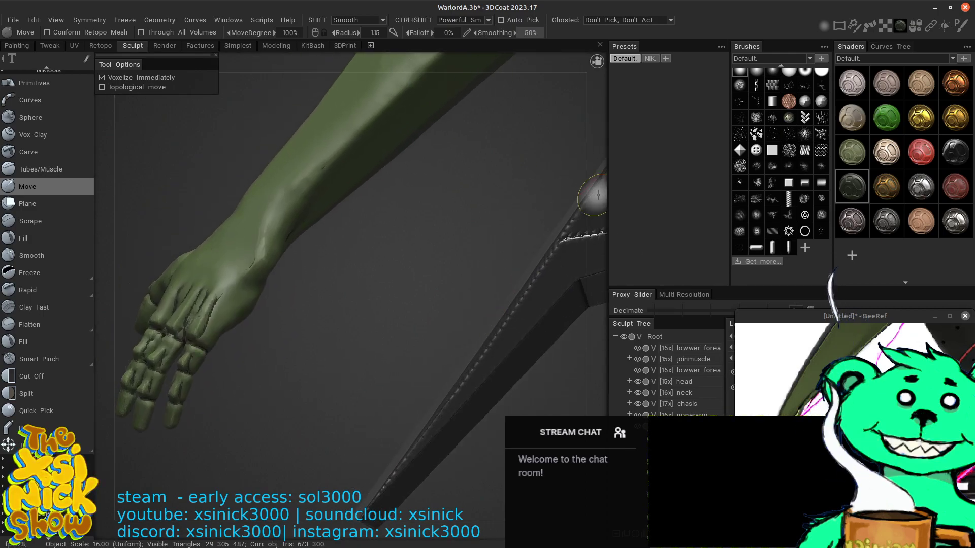
left_click_drag(589, 163, 577, 232)
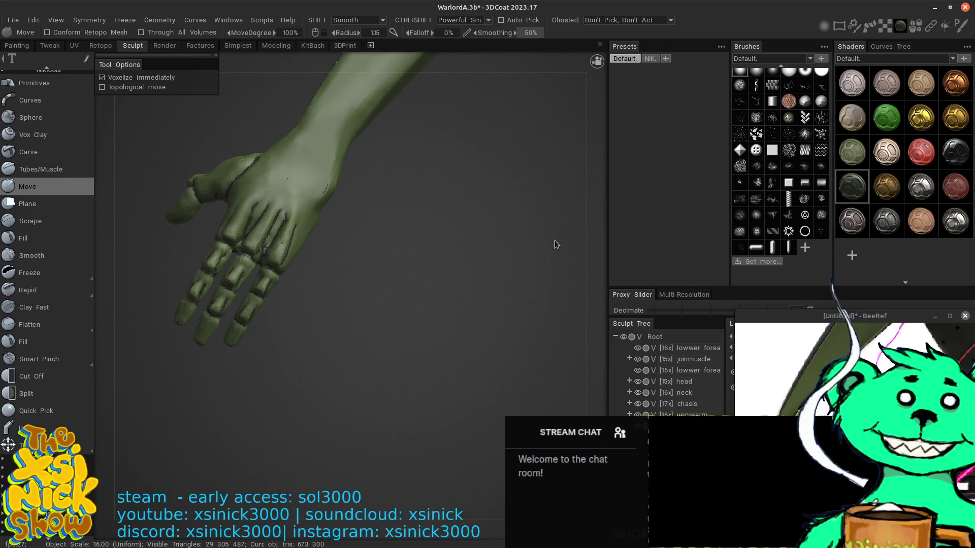
left_click_drag(589, 275, 577, 309)
left_click_drag(590, 239, 590, 199)
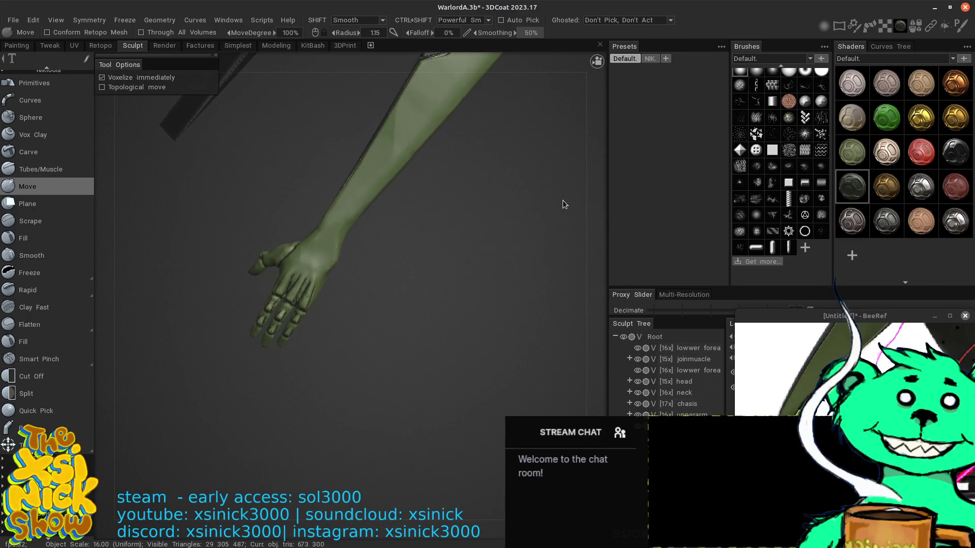
- Inspect the whole forearm's silhouette in the right side view, comparing projections, and look closely at the wrist transition
key("KP_6")
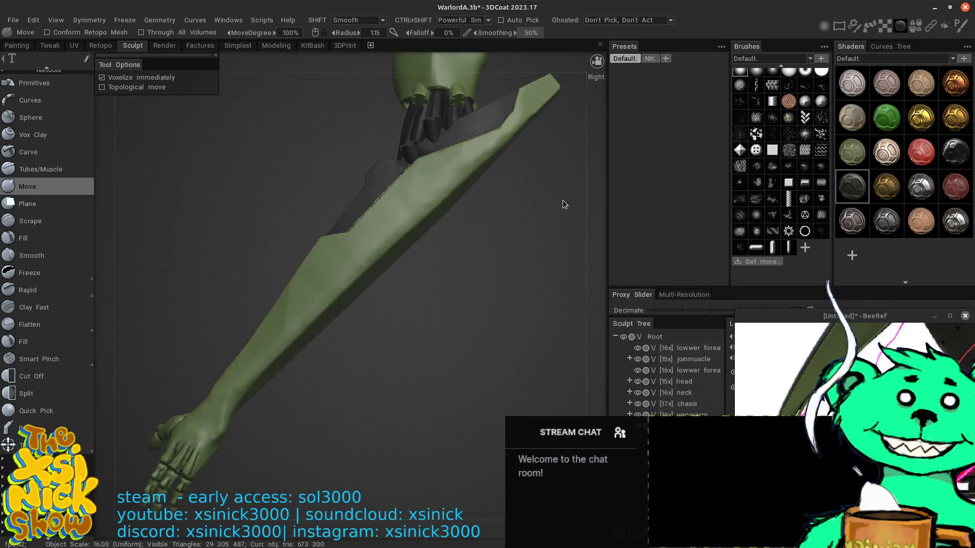
key("KP_5")
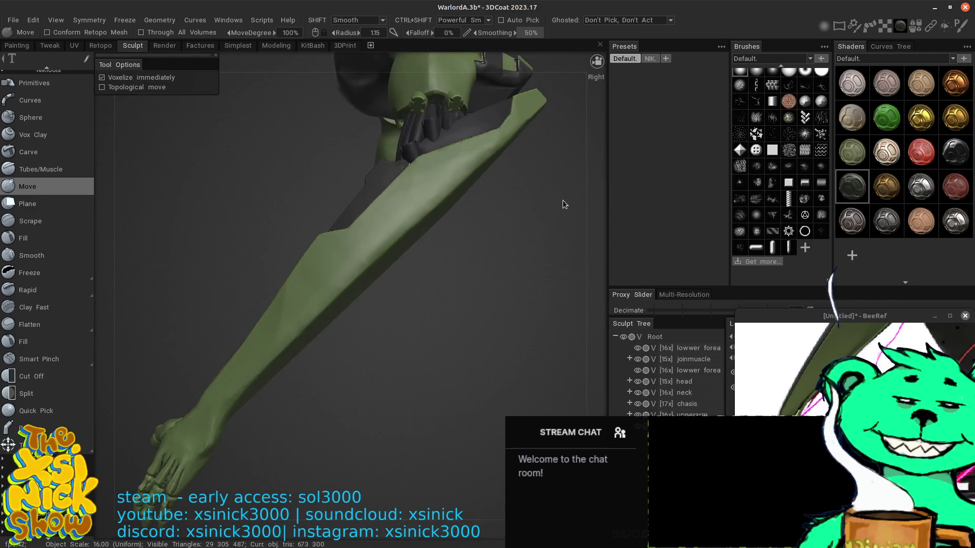
left_click_drag(446, 348, 459, 324)
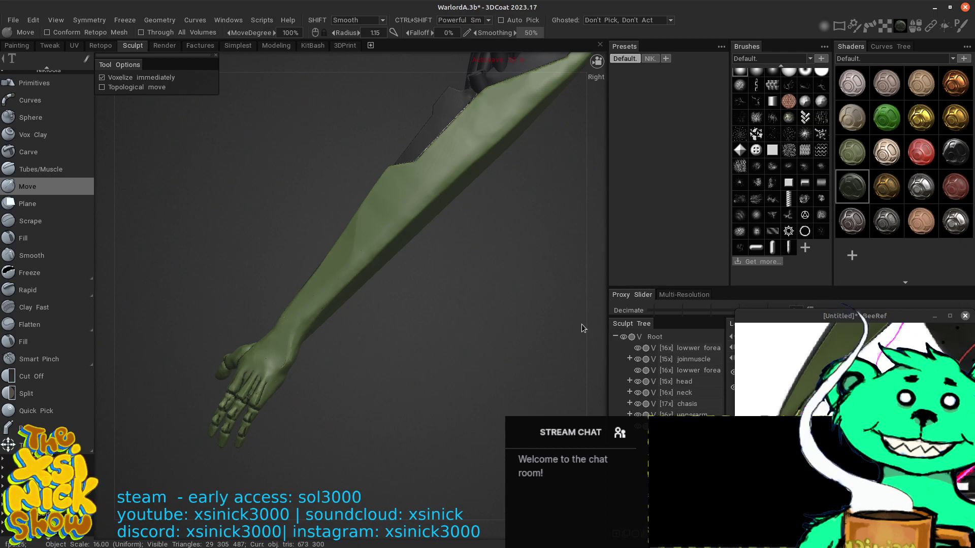
left_click_drag(589, 313, 647, 307)
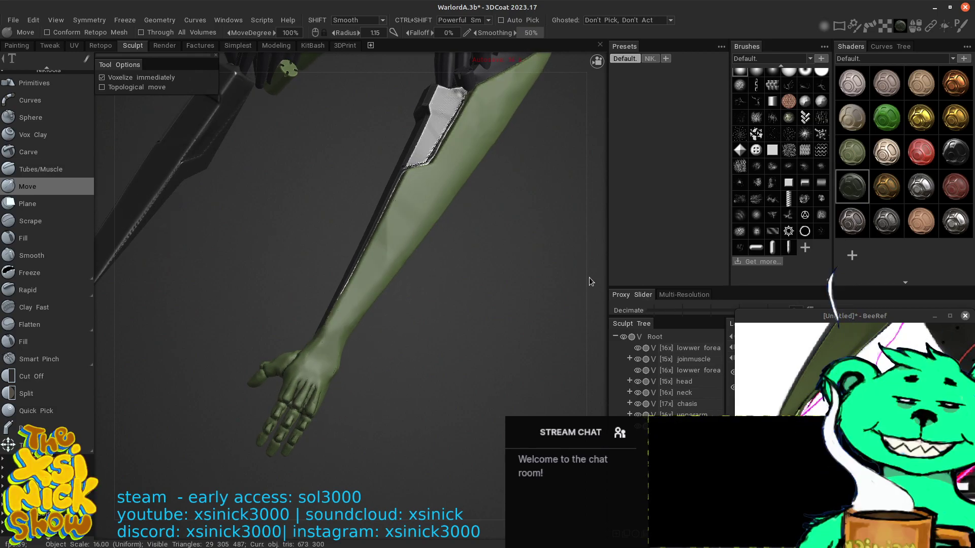
right_click_drag(601, 275, 575, 449)
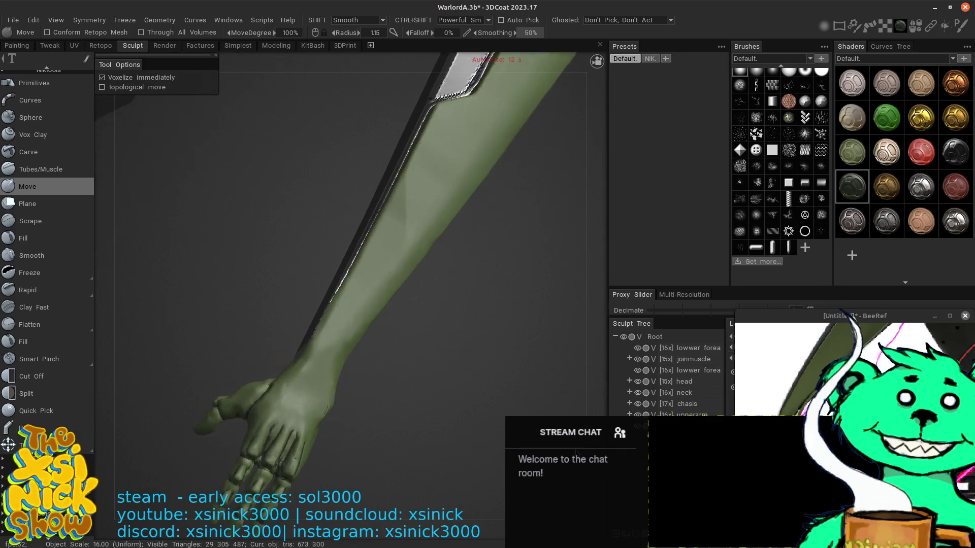
right_click_drag(604, 281, 570, 463)
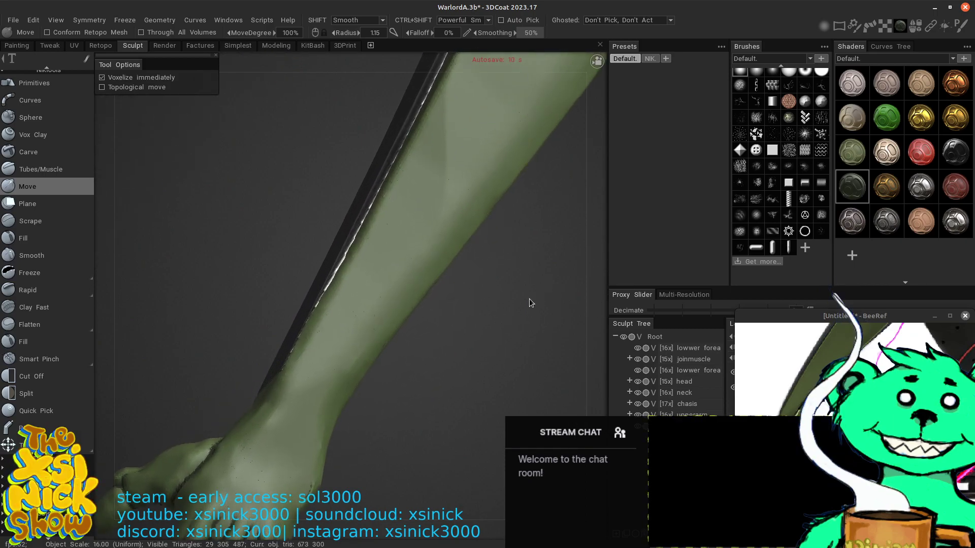
right_click_drag(530, 299, 575, 102)
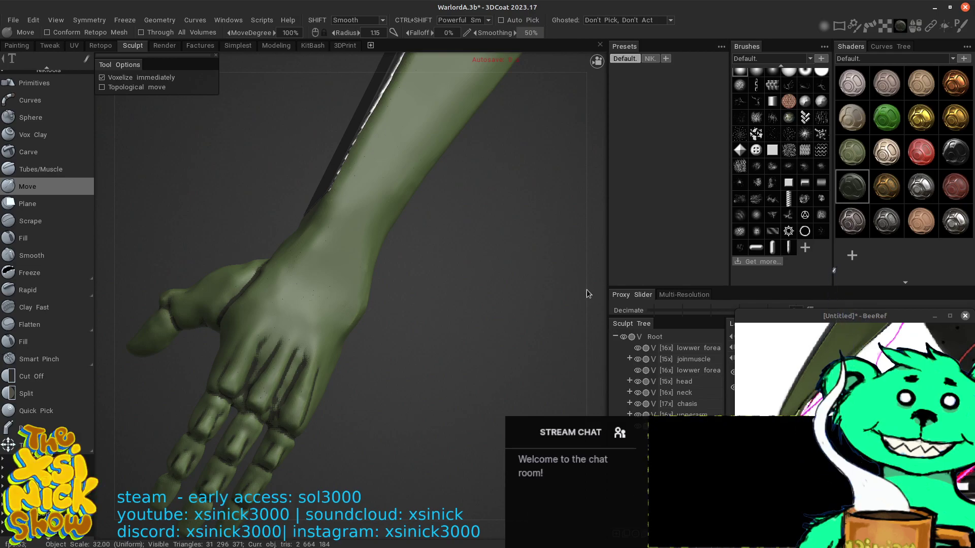
- Flatten the tops of the three bone ridges on the back of the hand with the Flatten brush
left_click_drag(591, 279, 512, 280)
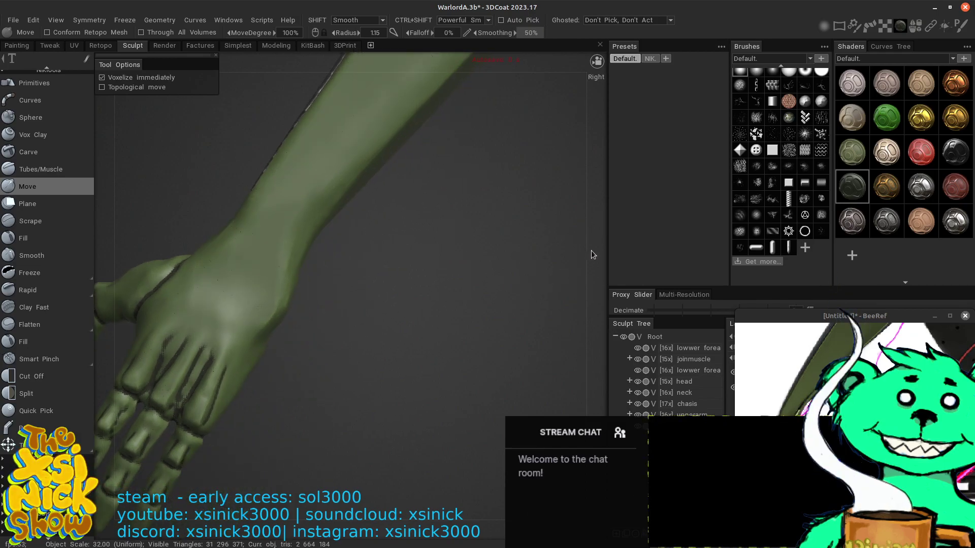
left_click_drag(596, 222, 556, 352)
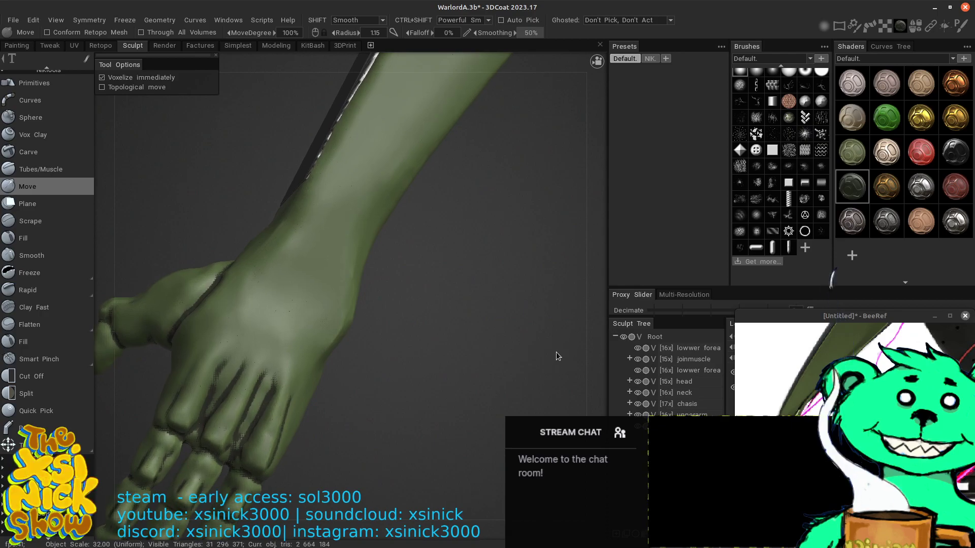
left_click_drag(538, 177, 594, 153)
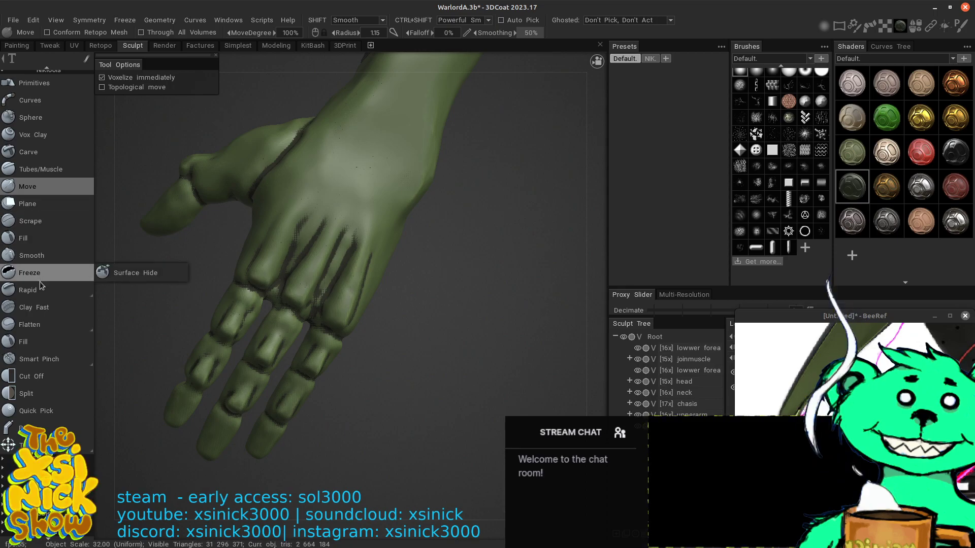
left_click(41, 325)
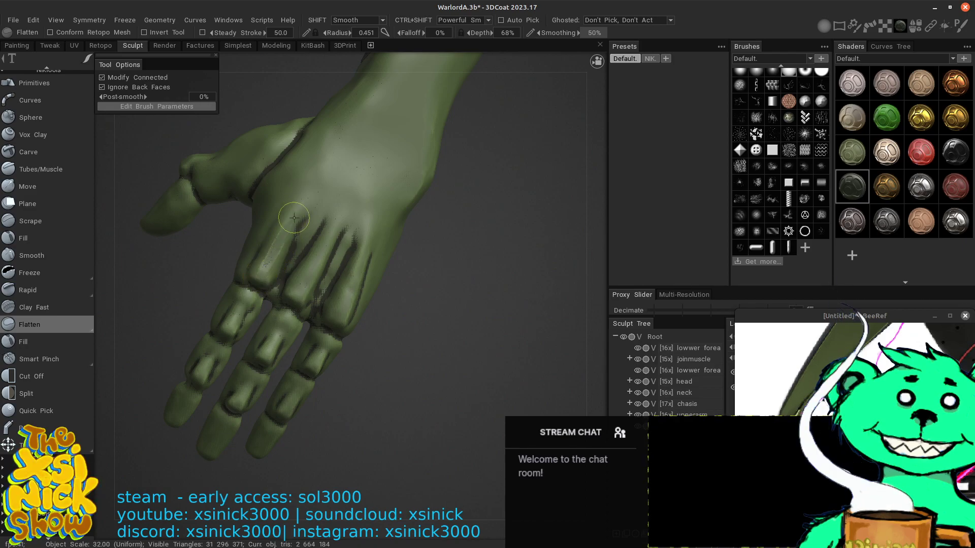
left_click_drag(294, 218, 296, 214)
left_click_drag(260, 275, 298, 209)
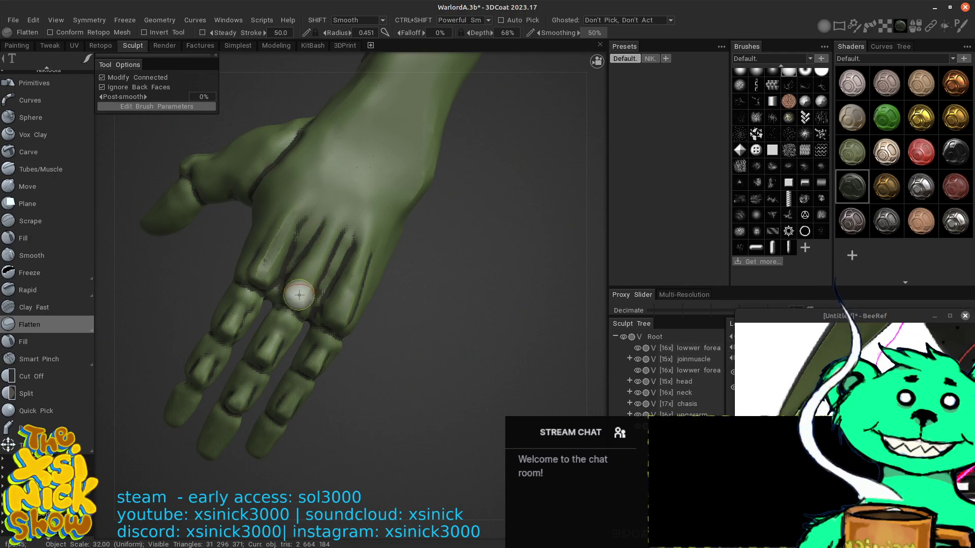
mouse_move(299, 295)
left_mouse_down()
mouse_move(337, 224)
mouse_move(298, 297)
left_mouse_up()
left_click_drag(338, 219, 302, 283)
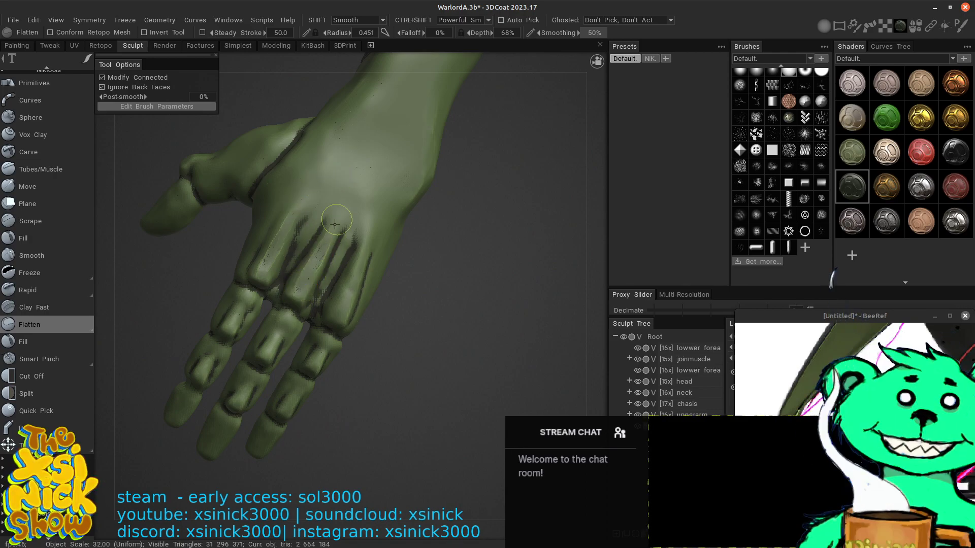
mouse_move(347, 201)
left_mouse_down()
mouse_move(327, 240)
mouse_move(260, 271)
left_mouse_up()
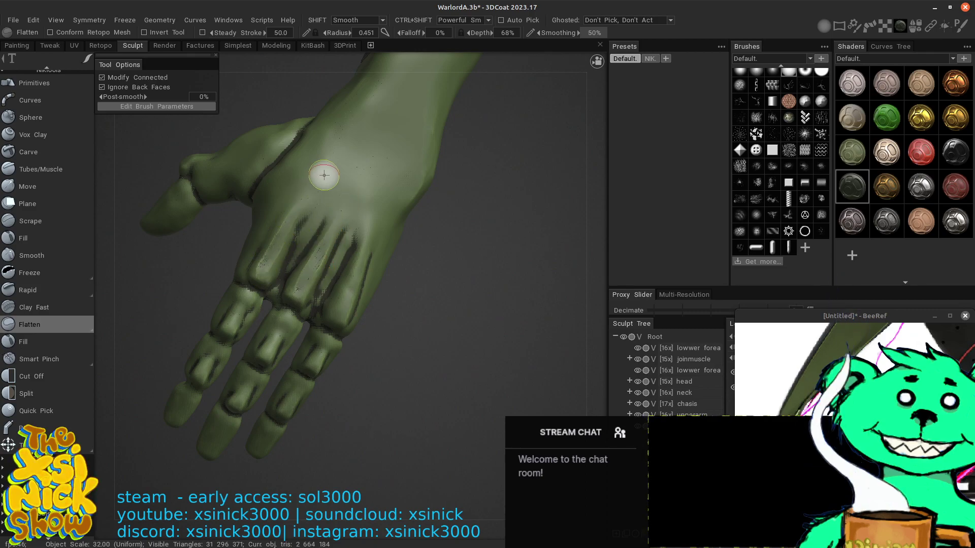
mouse_move(324, 176)
left_mouse_down()
mouse_move(261, 265)
mouse_move(316, 178)
mouse_move(343, 272)
mouse_move(342, 315)
left_mouse_up()
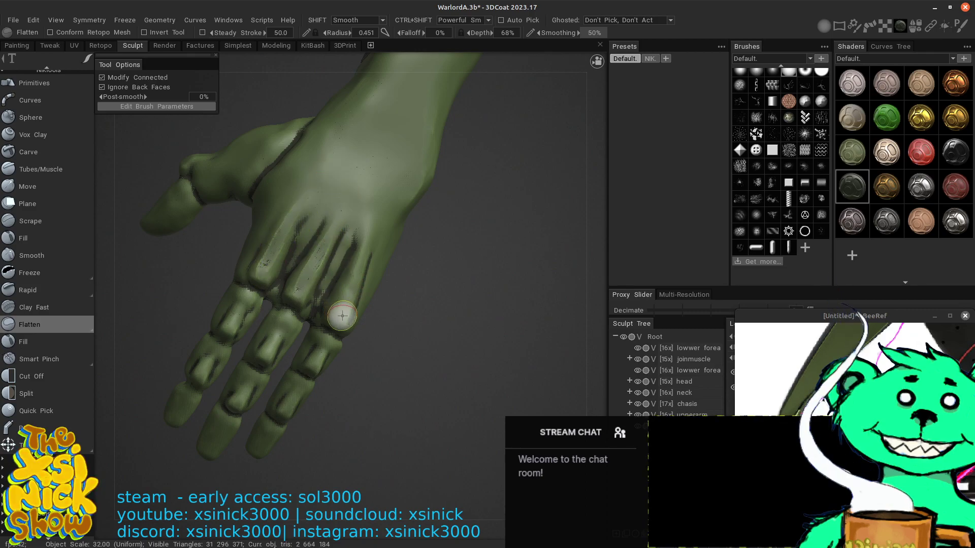
- Flatten the knuckle ends of the three bone ridges on the back of the hand into angled facets
left_click_drag(591, 221, 502, 218)
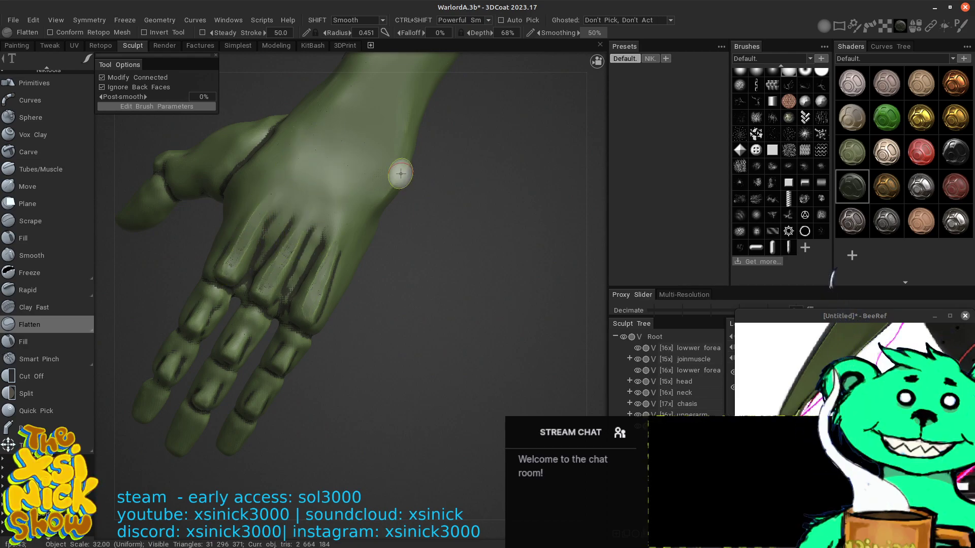
left_click_drag(458, 247, 543, 146)
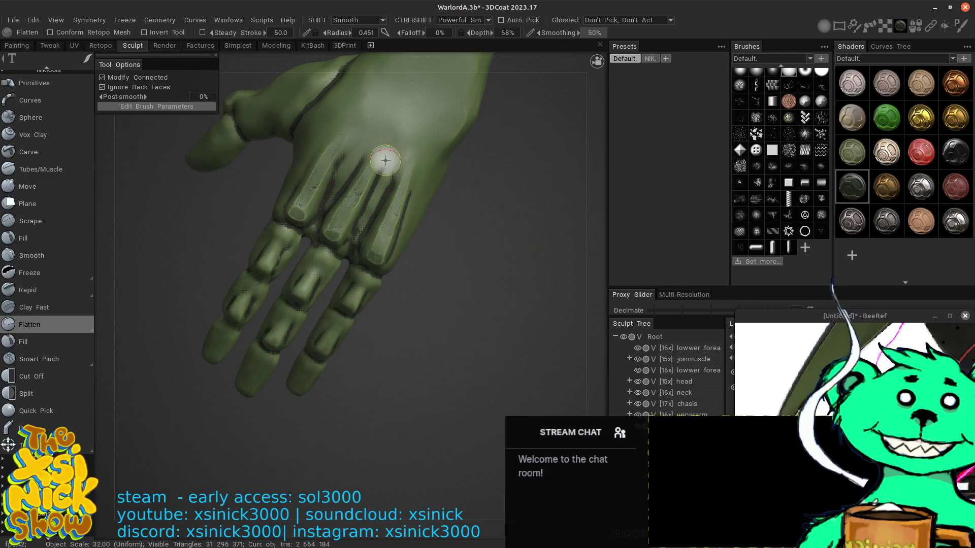
middle_click_drag(469, 192, 470, 166)
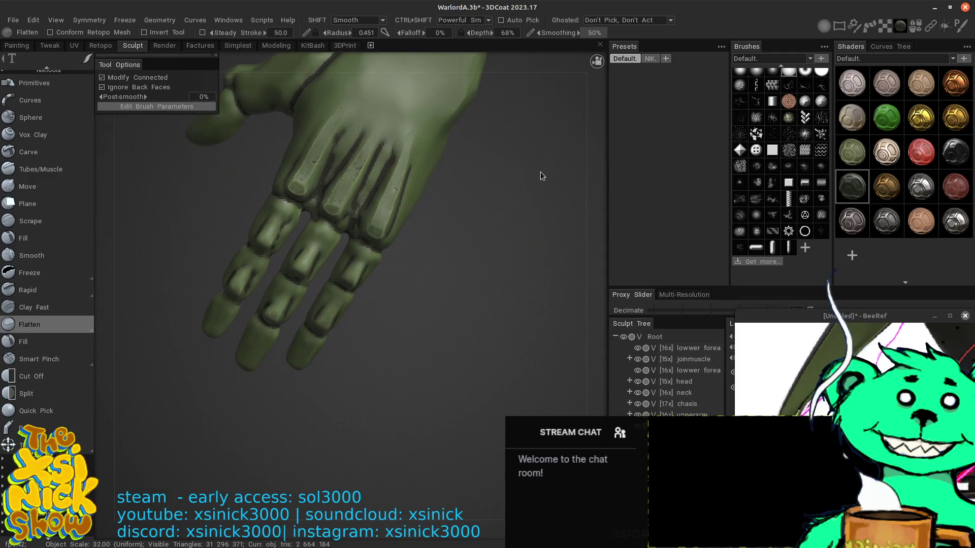
right_click_drag(557, 179, 548, 269)
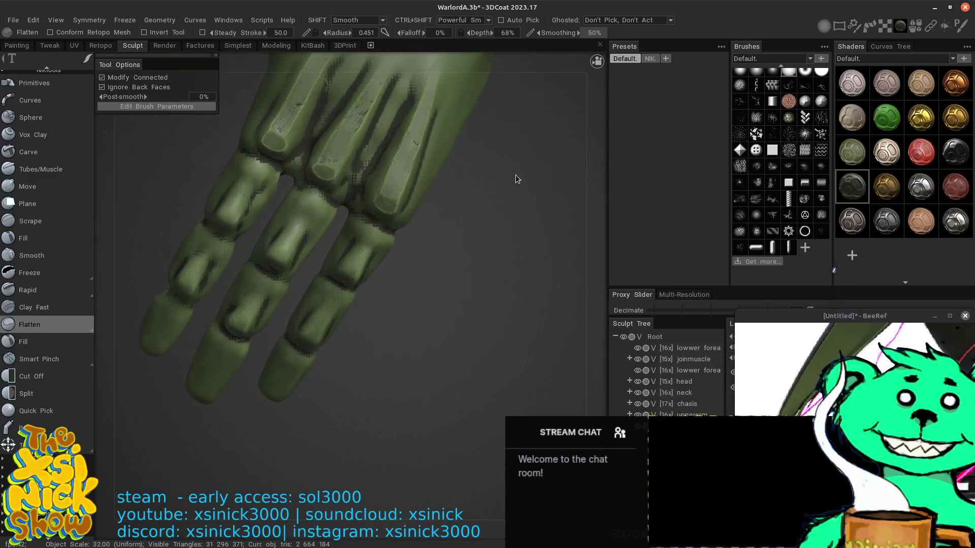
middle_click_drag(516, 175, 517, 300)
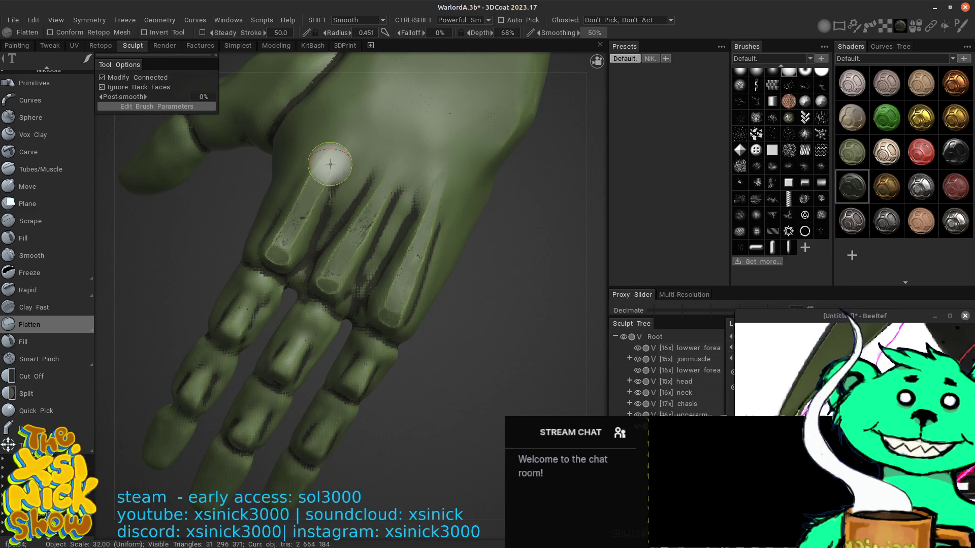
mouse_move(571, 205)
left_mouse_down()
mouse_move(533, 203)
mouse_move(589, 188)
left_mouse_up()
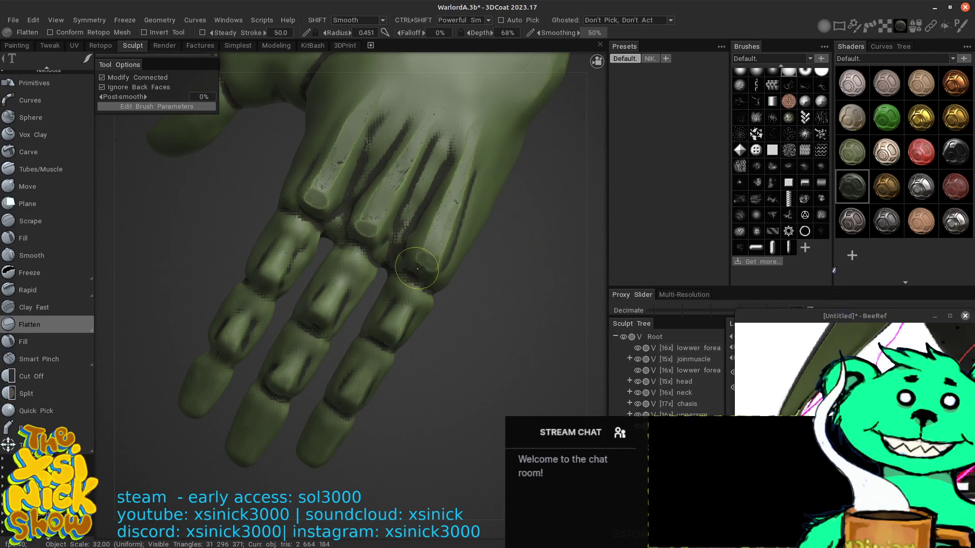
left_click_drag(416, 267, 426, 273)
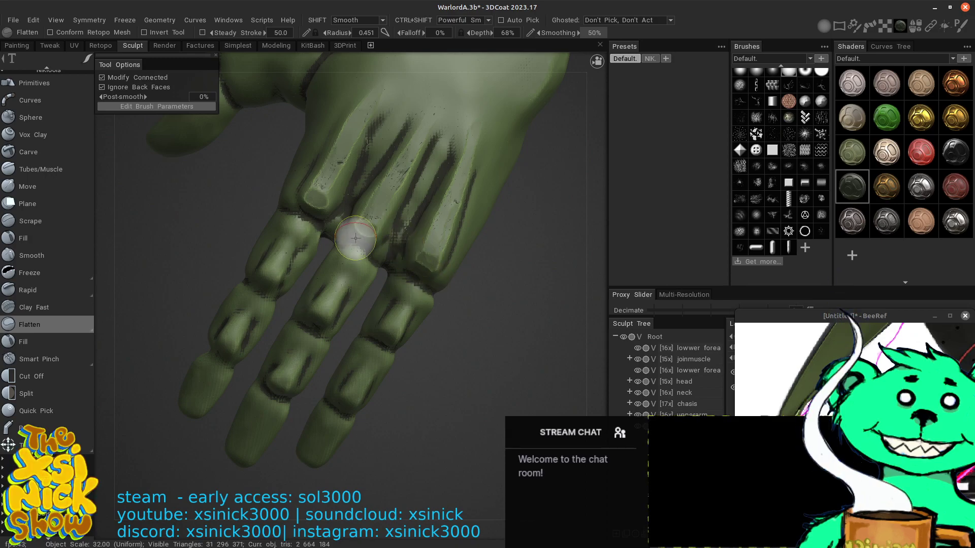
mouse_move(355, 236)
left_mouse_down()
mouse_move(367, 239)
mouse_move(372, 218)
mouse_move(361, 219)
mouse_move(386, 245)
mouse_move(429, 200)
mouse_move(359, 235)
mouse_move(394, 235)
mouse_move(426, 271)
mouse_move(434, 264)
mouse_move(427, 256)
mouse_move(446, 213)
mouse_move(463, 76)
mouse_move(301, 207)
mouse_move(318, 211)
mouse_move(305, 207)
mouse_move(322, 192)
mouse_move(398, 201)
mouse_move(370, 223)
mouse_move(425, 186)
mouse_move(359, 213)
mouse_move(380, 221)
left_mouse_up()
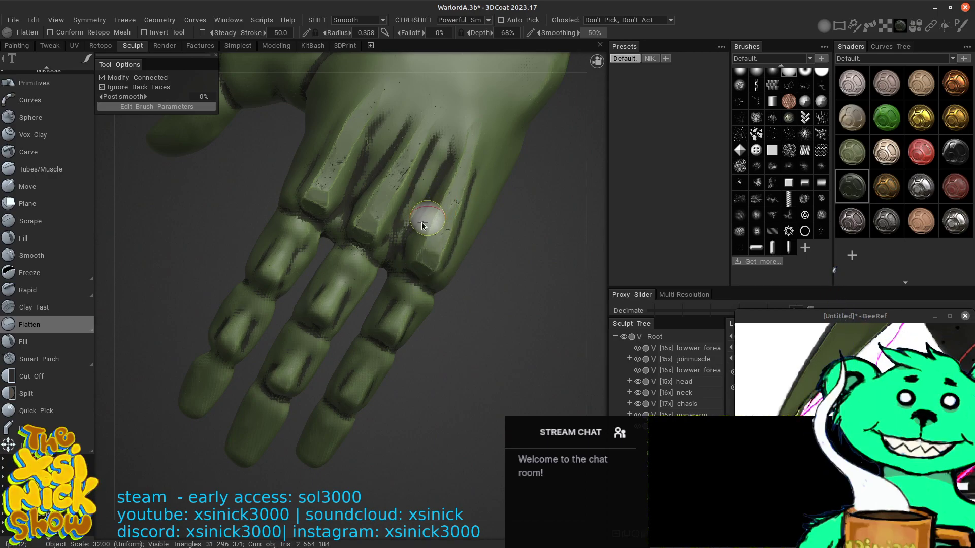
- Reduce the Flatten brush radius to about 0.337 and plane the side faces of the bone ridges on the back of the hand
right_click_drag(426, 218, 420, 223)
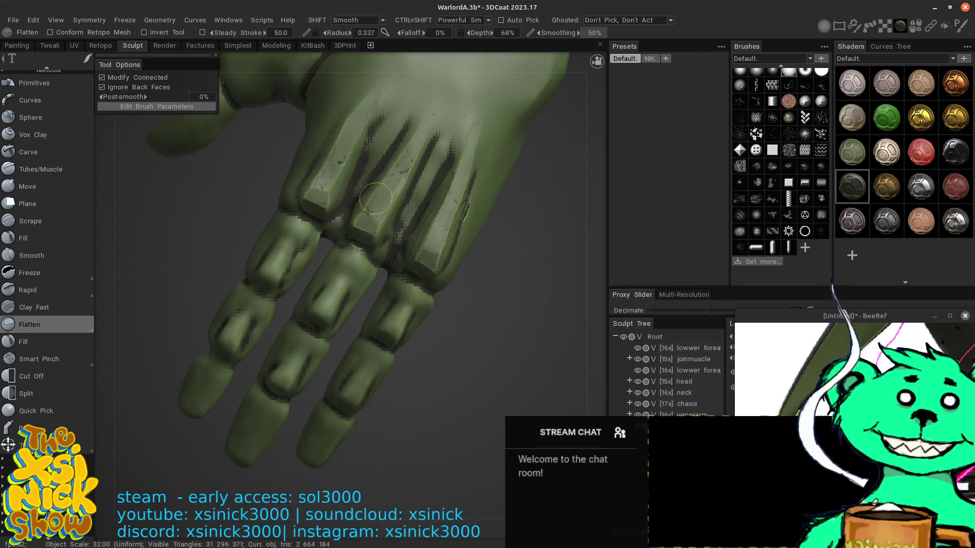
left_click_drag(368, 211, 381, 237)
left_click_drag(404, 189, 379, 234)
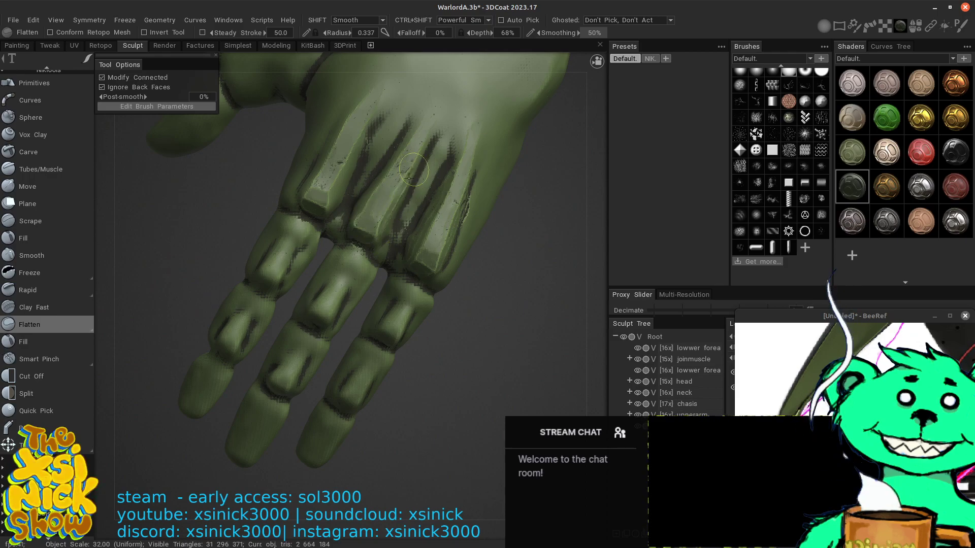
left_click_drag(414, 170, 380, 235)
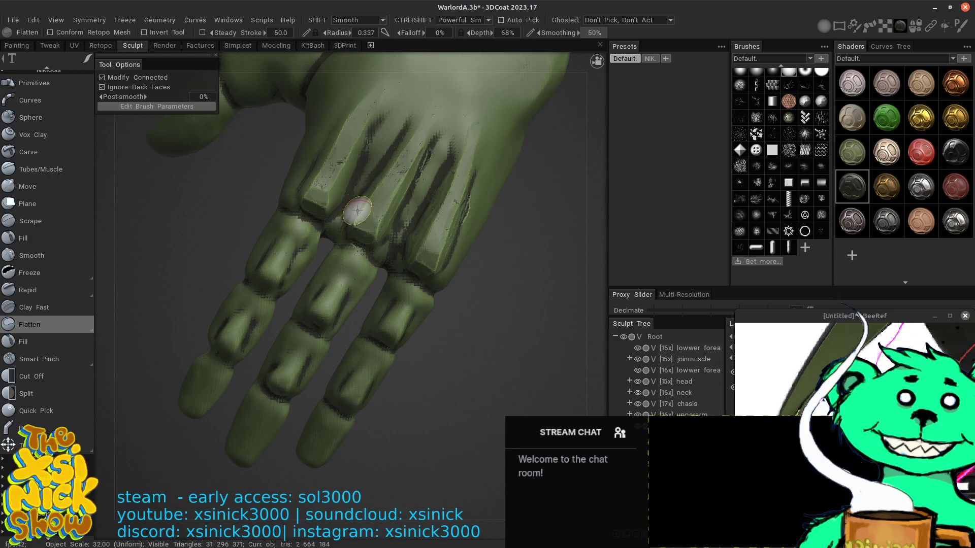
mouse_move(376, 182)
left_mouse_down()
mouse_move(384, 173)
mouse_move(348, 212)
mouse_move(402, 137)
mouse_move(358, 216)
mouse_move(381, 174)
left_mouse_up()
left_click_drag(355, 221, 412, 131)
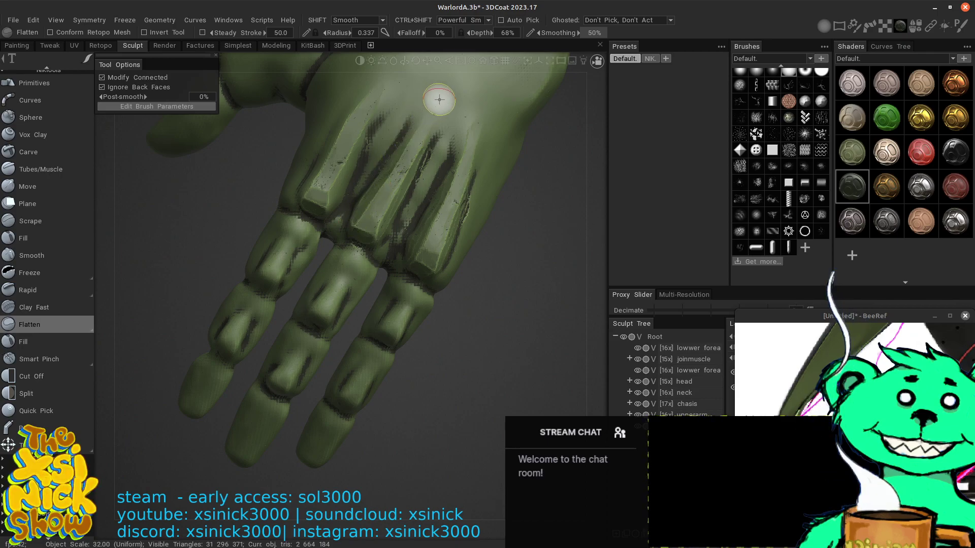
mouse_move(439, 100)
left_mouse_down()
mouse_move(330, 196)
mouse_move(363, 135)
mouse_move(361, 151)
mouse_move(359, 105)
mouse_move(310, 182)
mouse_move(346, 120)
mouse_move(318, 171)
left_mouse_up()
mouse_move(346, 120)
left_mouse_down()
mouse_move(316, 191)
mouse_move(322, 166)
mouse_move(315, 170)
mouse_move(335, 138)
left_mouse_up()
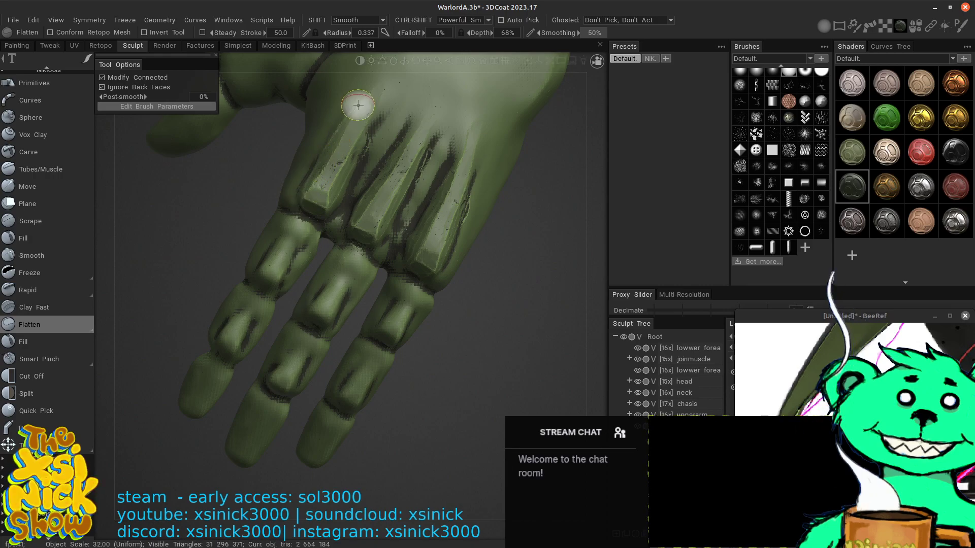
- Flatten the raised bony bumps on the first joints of the three fingers
mouse_move(358, 105)
left_mouse_down()
mouse_move(337, 159)
mouse_move(382, 84)
mouse_move(472, 74)
mouse_move(445, 211)
mouse_move(396, 290)
mouse_move(395, 327)
left_mouse_up()
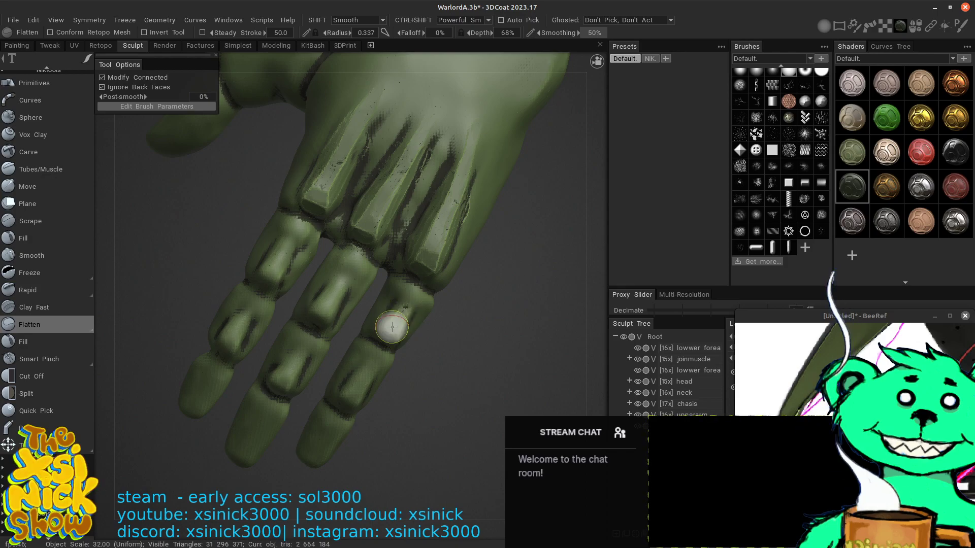
mouse_move(392, 327)
left_mouse_down()
mouse_move(340, 285)
mouse_move(330, 299)
left_mouse_up()
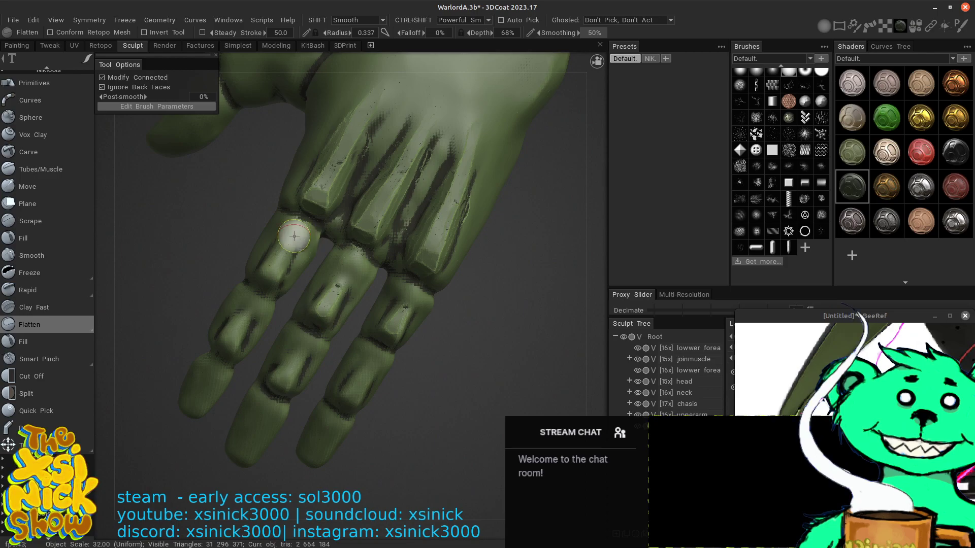
left_click_drag(289, 249, 272, 271)
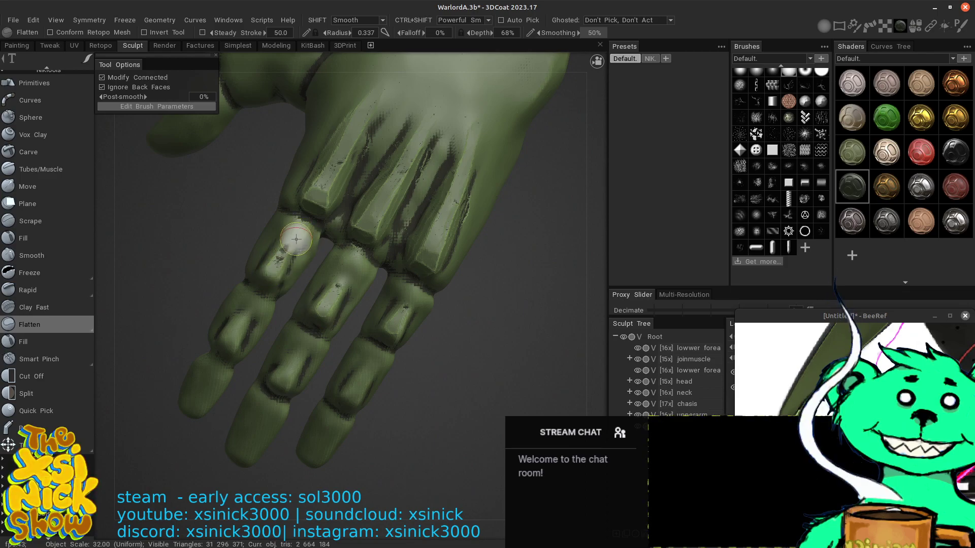
left_click_drag(296, 235, 274, 265)
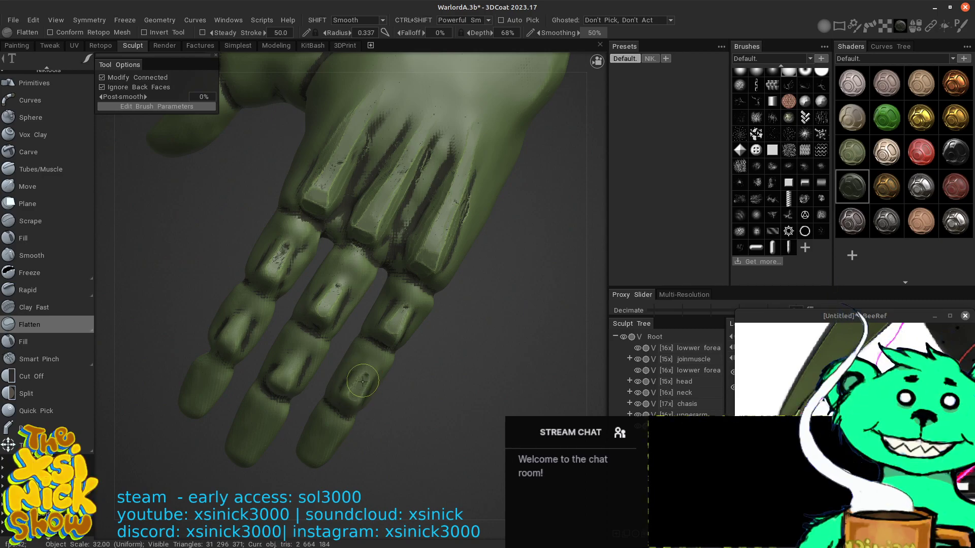
- Flatten the bony bumps on the second joints of the three fingers, nearest the fingertips
mouse_move(287, 377)
left_mouse_down()
mouse_move(304, 351)
mouse_move(289, 375)
mouse_move(292, 352)
left_mouse_up()
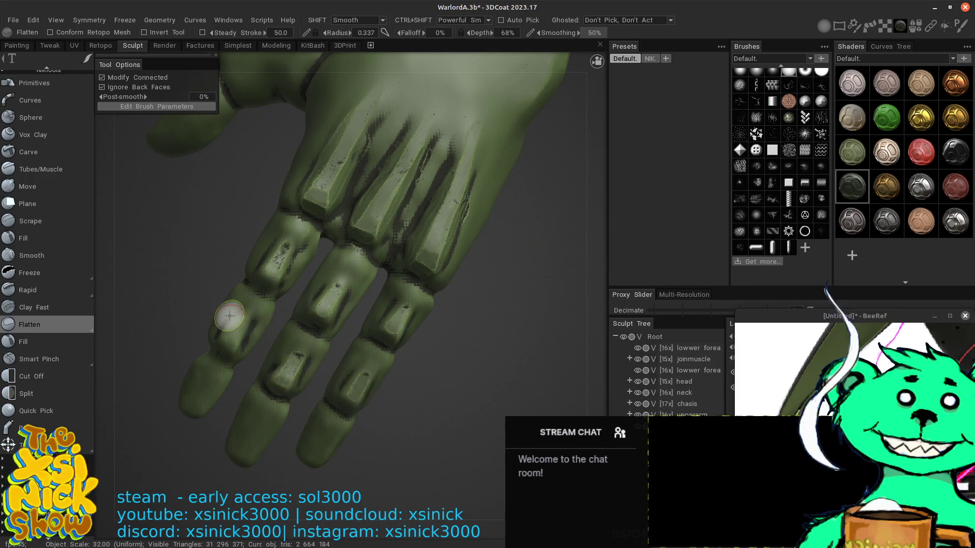
mouse_move(229, 316)
left_mouse_down()
mouse_move(230, 338)
mouse_move(247, 315)
left_mouse_up()
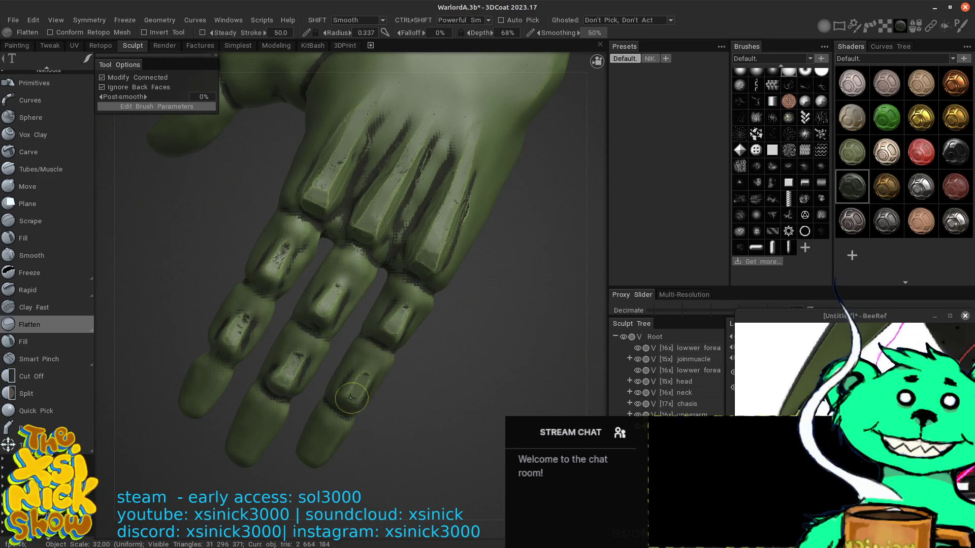
left_click_drag(353, 397, 351, 400)
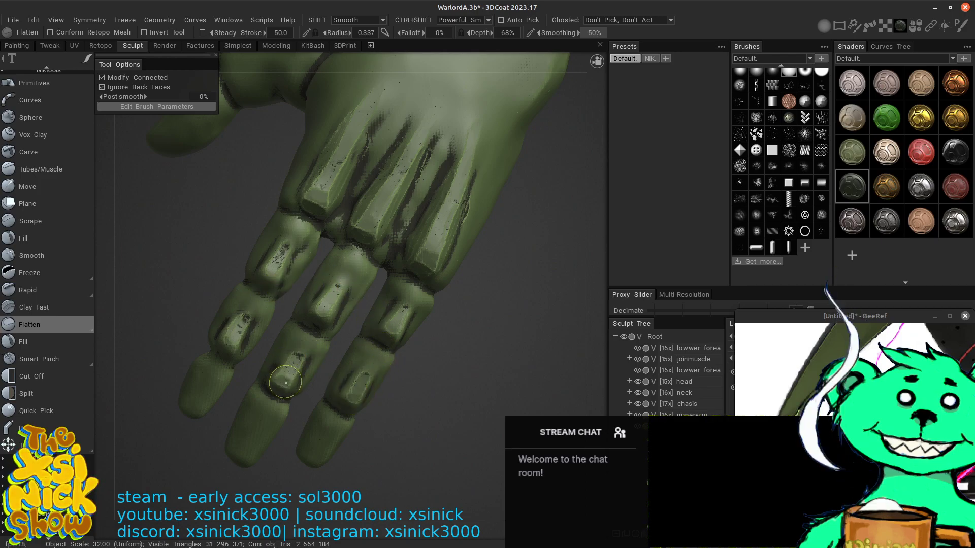
left_click_drag(285, 376, 282, 379)
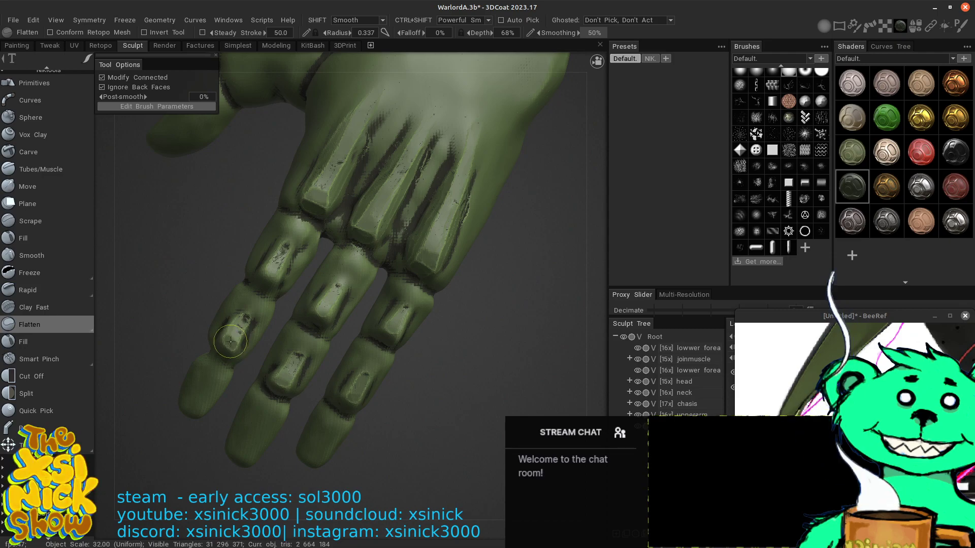
left_click_drag(231, 341, 236, 330)
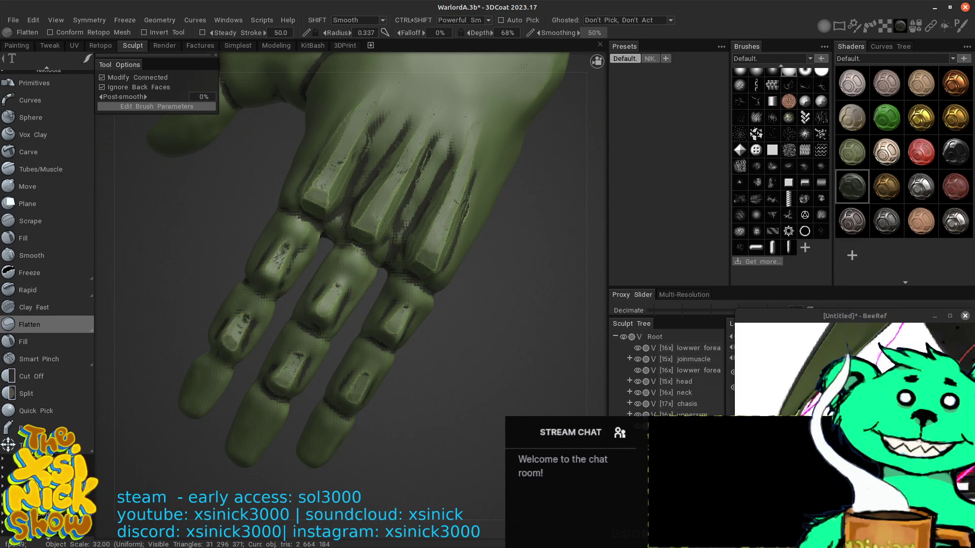
- Examine the flattened ridges and finger joints from the back, thumb side, front and palm of the hand
middle_click_drag(599, 239, 637, 227)
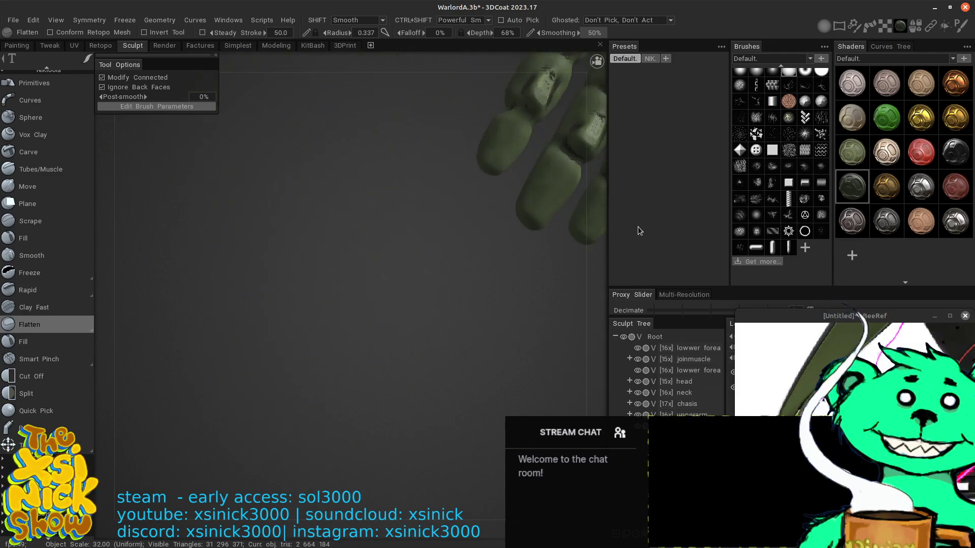
middle_click_drag(492, 258, 433, 357)
mouse_move(555, 223)
middle_mouse_down()
mouse_move(507, 233)
mouse_move(437, 307)
middle_mouse_up()
middle_click_drag(600, 179, 498, 164)
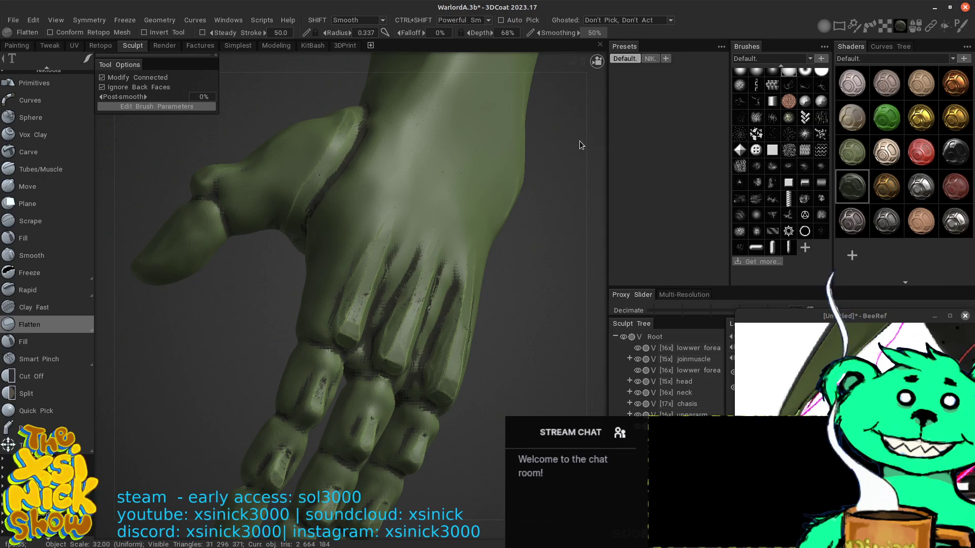
left_click_drag(580, 141, 624, 147)
middle_click_drag(500, 180, 214, 197)
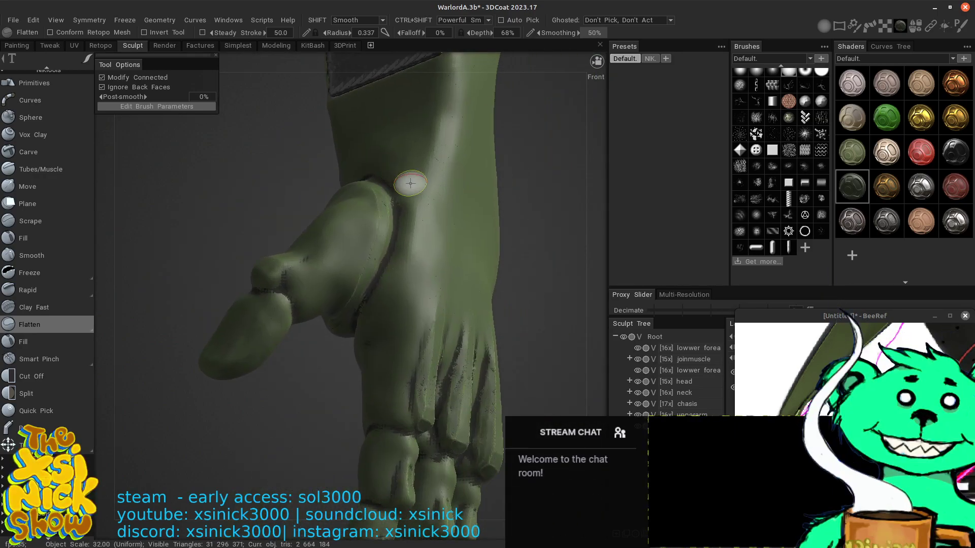
middle_click_drag(410, 183, 417, 150)
middle_click_drag(487, 141, 478, 77)
middle_click_drag(475, 229, 483, 97)
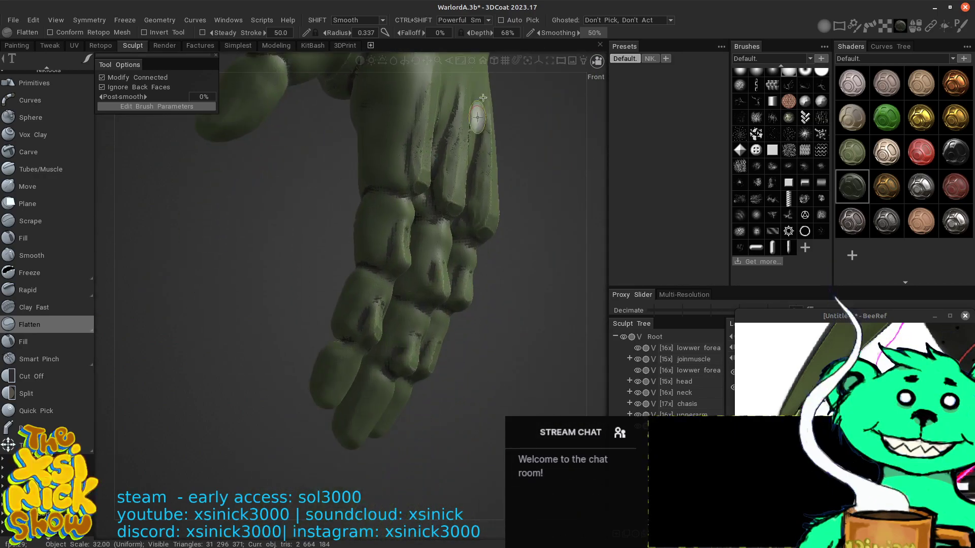
middle_click_drag(483, 235, 482, 190)
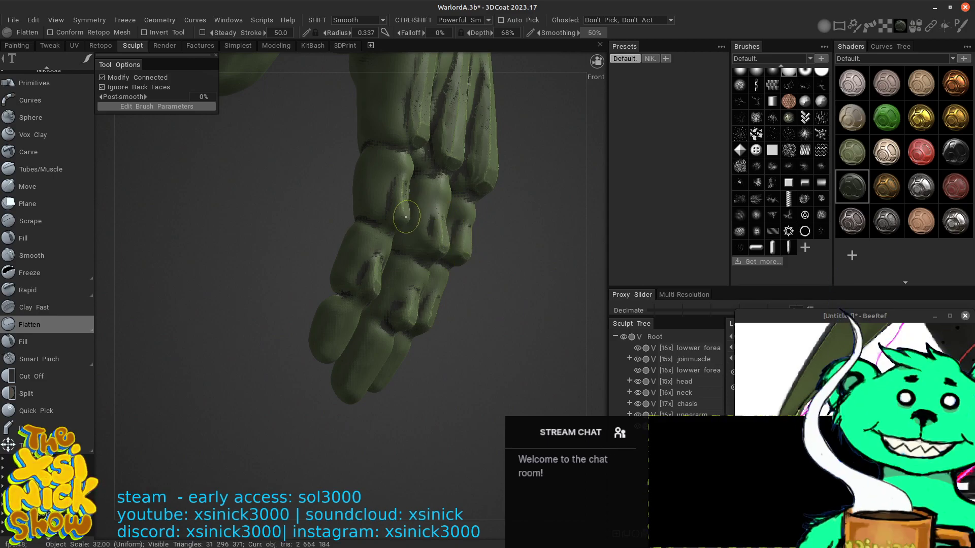
middle_click_drag(429, 229, 448, 159)
middle_click_drag(539, 147, 525, 321)
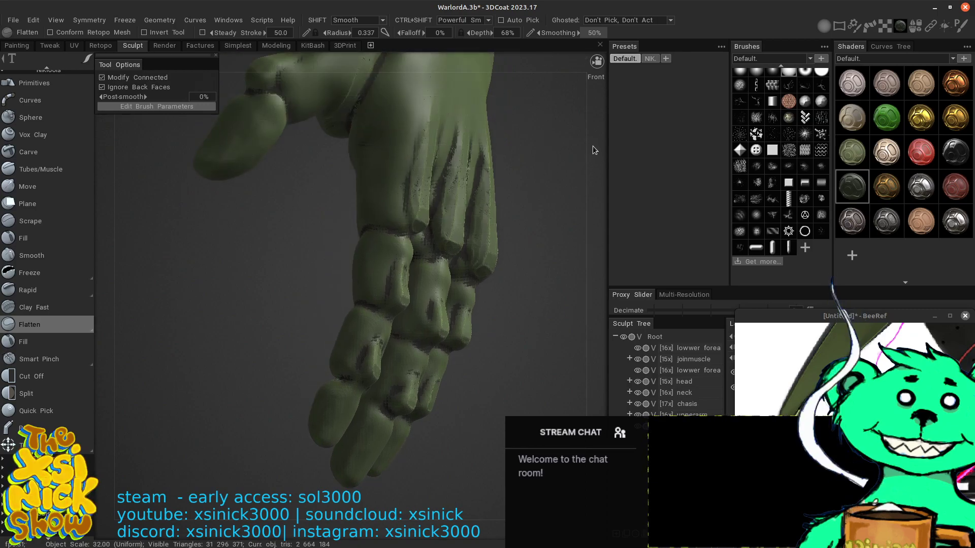
middle_click_drag(593, 145, 494, 175)
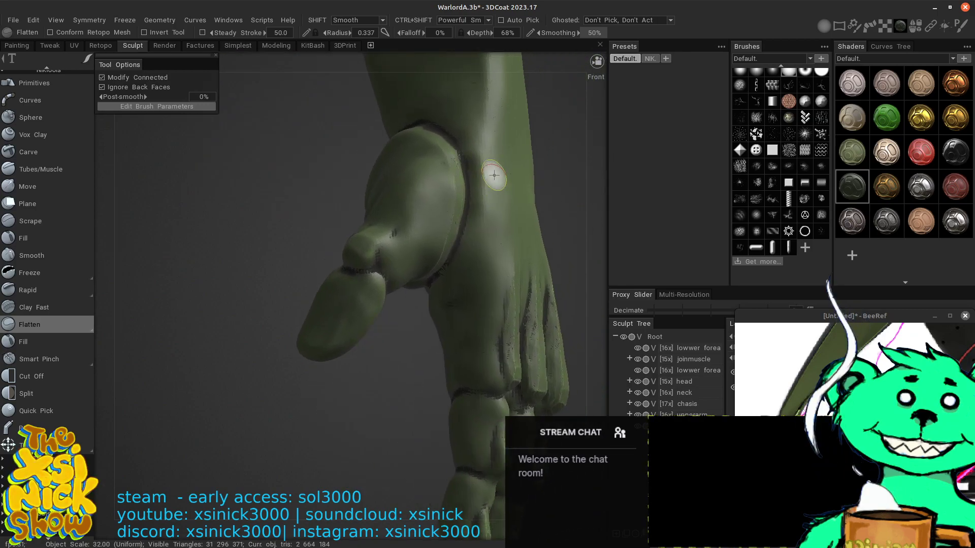
left_click_drag(315, 65, 421, 75)
middle_click_drag(495, 167, 187, 294)
middle_click_drag(447, 177, 264, 260)
left_click_drag(264, 260, 139, 312)
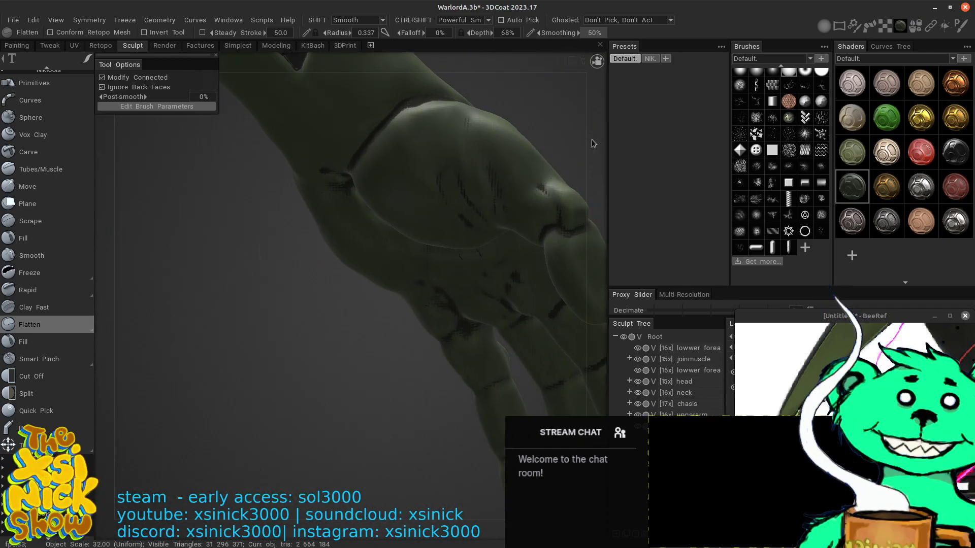
- Flatten the top and sides of the bony bump on the thumb's knuckle with the Flatten brush
mouse_move(592, 142)
left_mouse_down()
mouse_move(599, 129)
mouse_move(599, 148)
mouse_move(504, 183)
mouse_move(421, 315)
left_mouse_up()
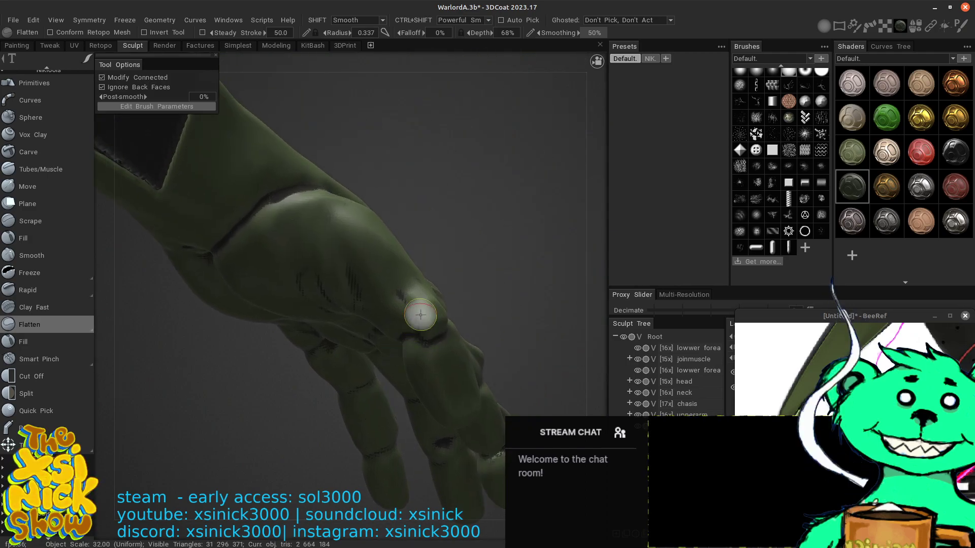
left_click_drag(547, 195, 549, 141)
left_click_drag(477, 210, 400, 255)
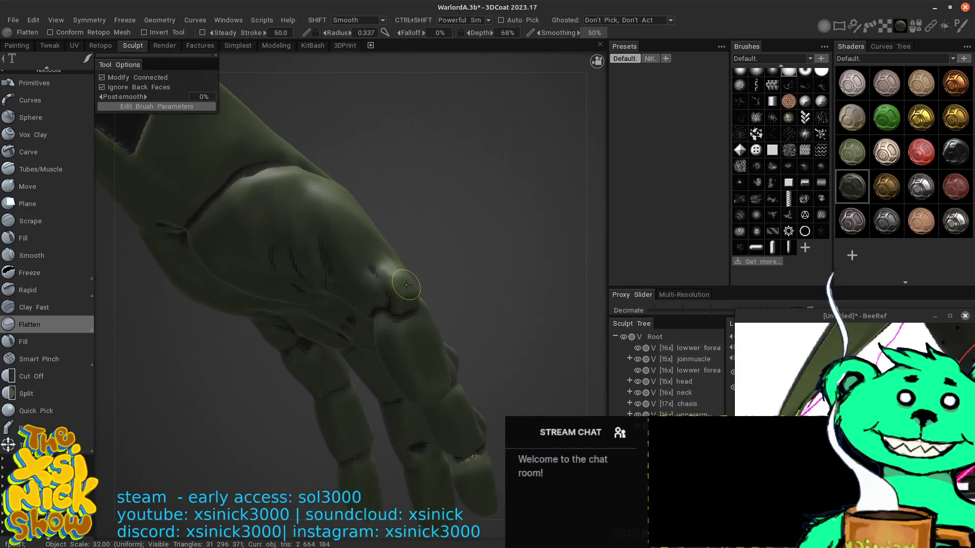
mouse_move(538, 196)
left_mouse_down()
mouse_move(571, 206)
mouse_move(553, 204)
mouse_move(450, 136)
mouse_move(477, 80)
left_mouse_up()
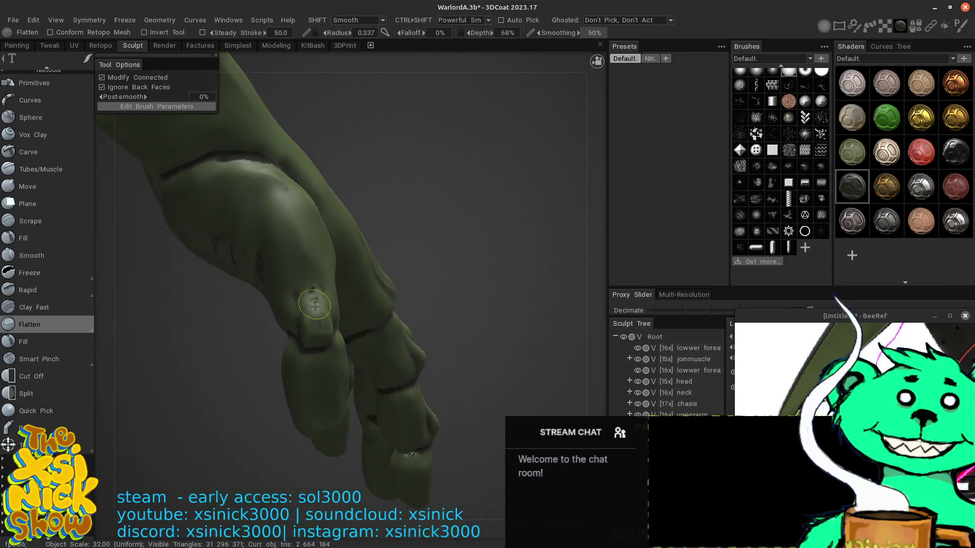
left_click_drag(315, 307, 320, 324)
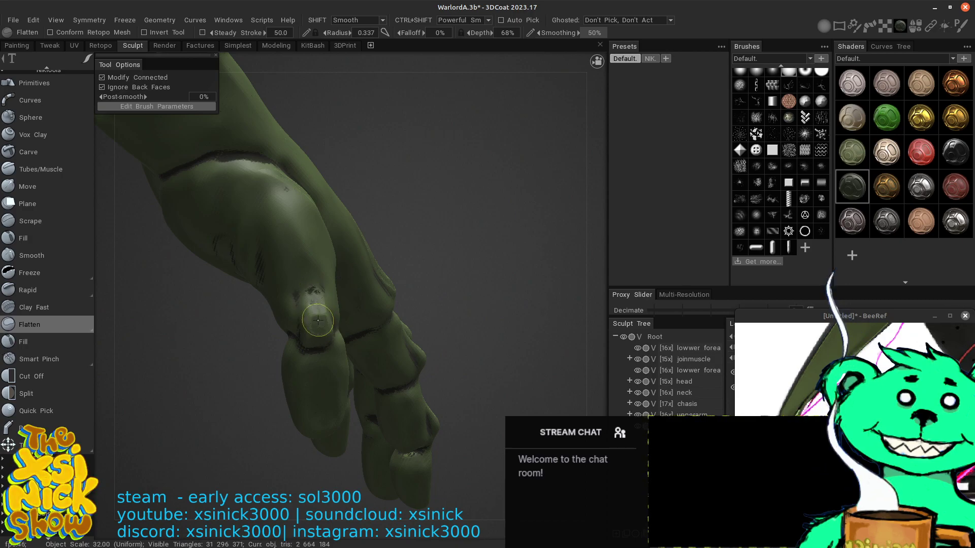
mouse_move(318, 320)
left_mouse_down()
mouse_move(330, 339)
mouse_move(315, 338)
mouse_move(327, 338)
mouse_move(346, 302)
mouse_move(326, 335)
left_mouse_up()
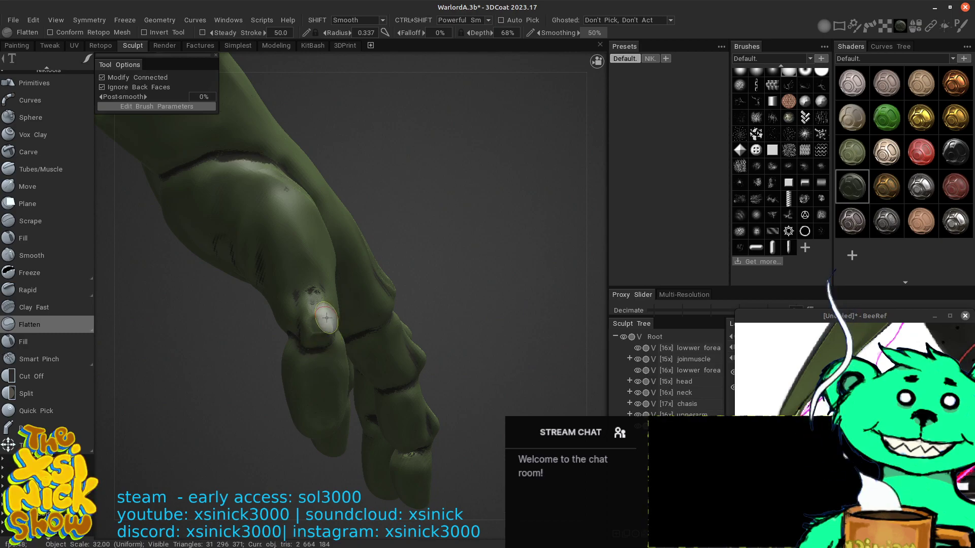
- Flatten the side of the thumb knuckle and the edge of the thumb base nearest the wrist
mouse_move(318, 311)
left_mouse_down()
mouse_move(320, 263)
mouse_move(312, 301)
left_mouse_up()
left_click_drag(309, 253, 300, 231)
mouse_move(583, 112)
left_mouse_down()
mouse_move(617, 123)
mouse_move(595, 120)
left_mouse_up()
middle_click_drag(513, 111, 537, 340)
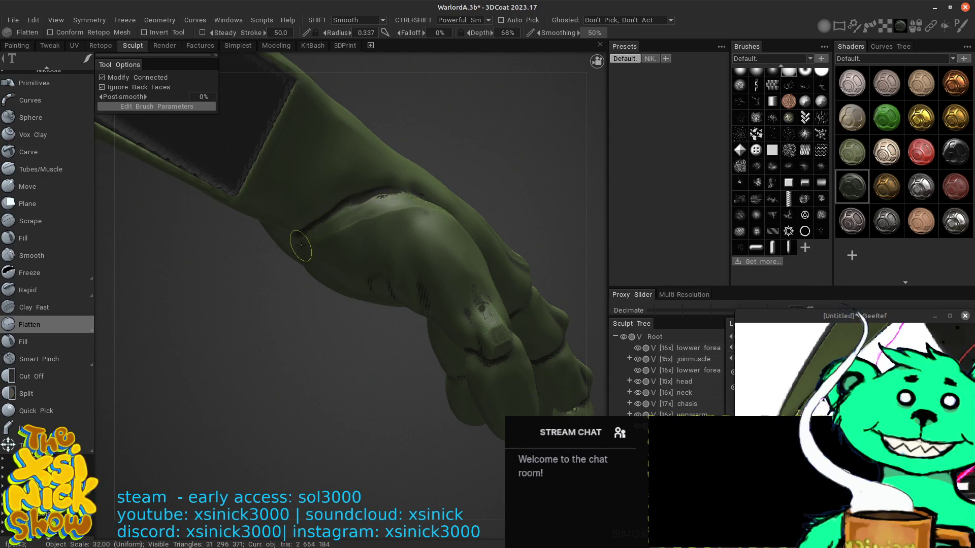
- Flatten the rim of the thumb pad along the wrist crease on the palm side
left_click_drag(599, 154, 683, 82)
middle_click_drag(396, 246, 572, 150)
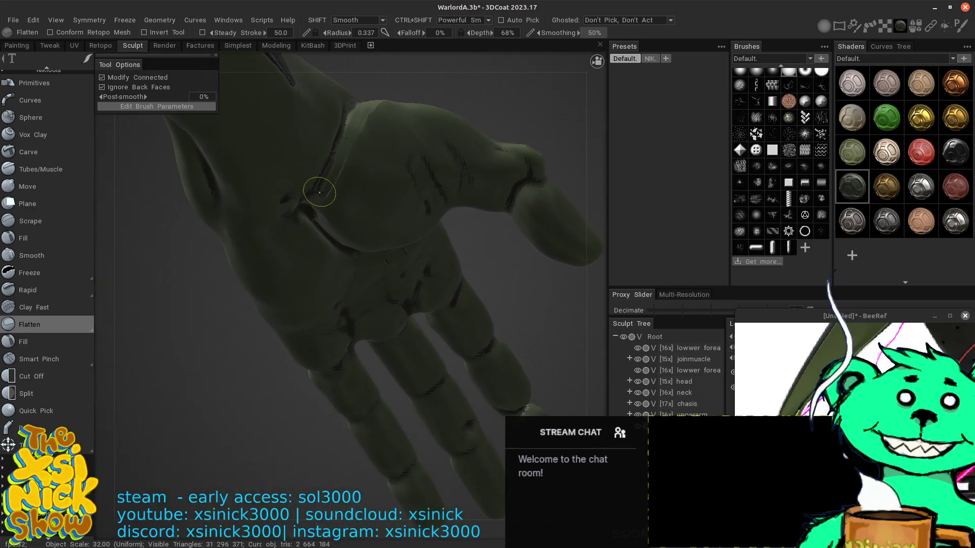
left_click_drag(319, 192, 355, 142)
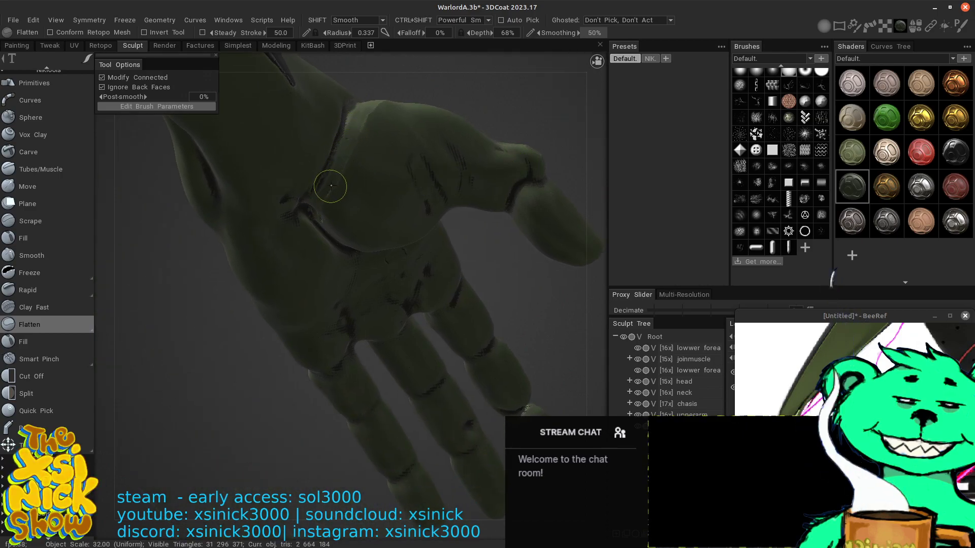
mouse_move(327, 224)
left_mouse_down()
mouse_move(336, 159)
mouse_move(320, 225)
left_mouse_up()
left_click_drag(356, 122, 319, 247)
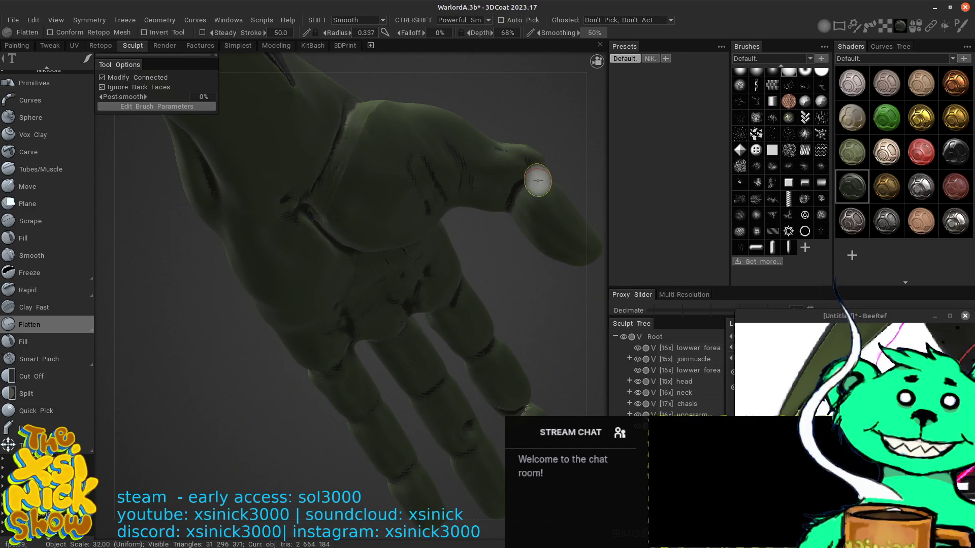
- Extend the flattened rim of the thumb pad along the curved crease into the palm
middle_click_drag(516, 248, 511, 223)
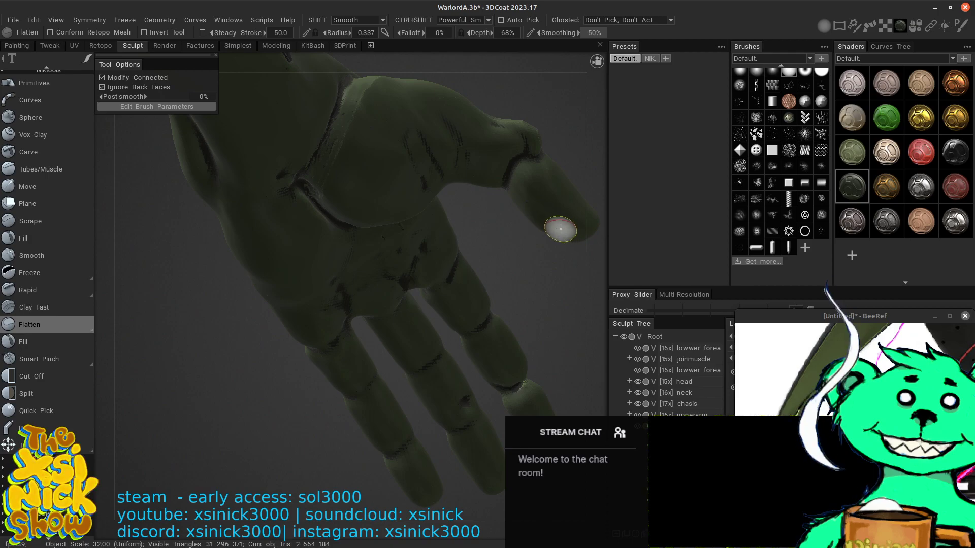
middle_click_drag(389, 174, 433, 258)
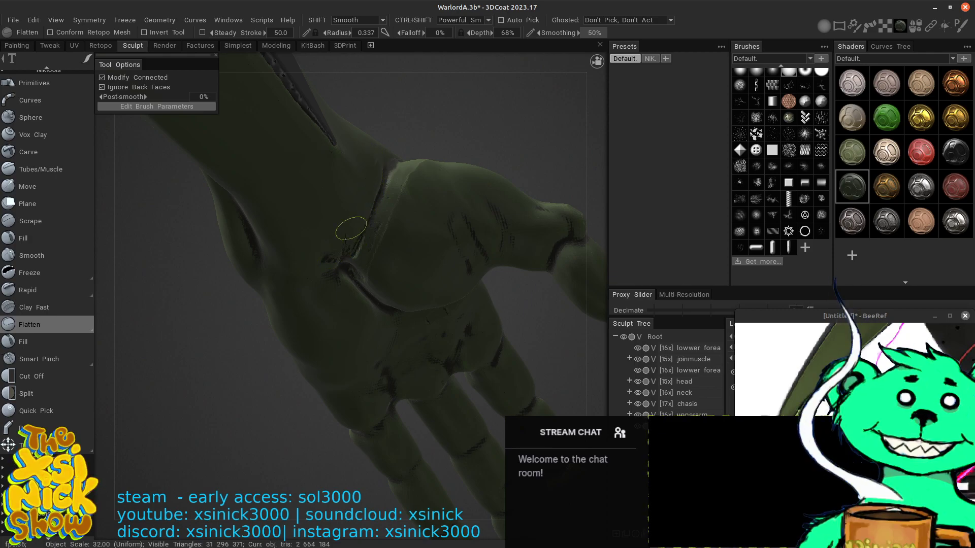
left_click_drag(466, 216, 472, 104, "alt")
mouse_move(574, 173)
left_mouse_down("alt")
mouse_move(589, 288)
mouse_move(584, 253)
mouse_move(477, 295)
mouse_move(464, 63)
mouse_move(394, 186)
left_mouse_up("alt")
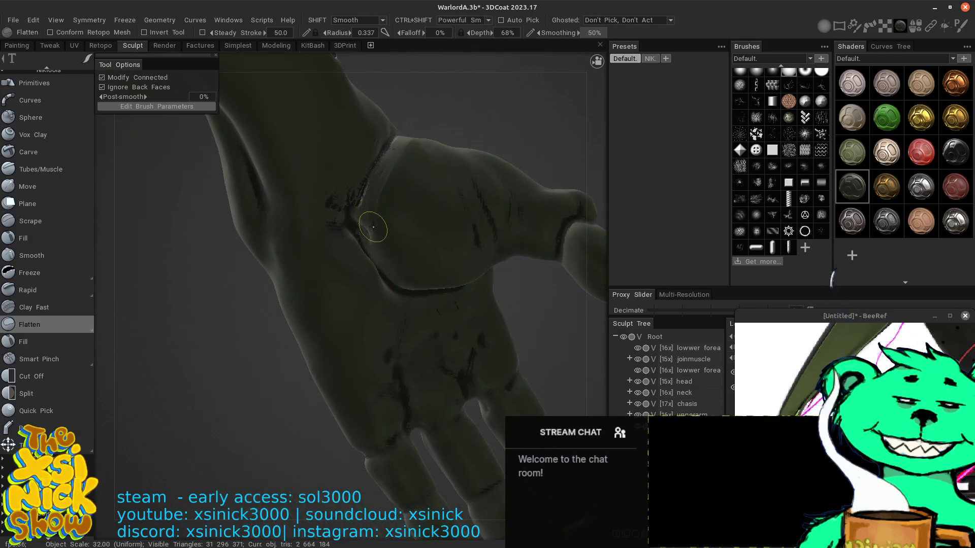
left_click_drag(373, 235, 391, 276)
left_click_drag(369, 230, 367, 221)
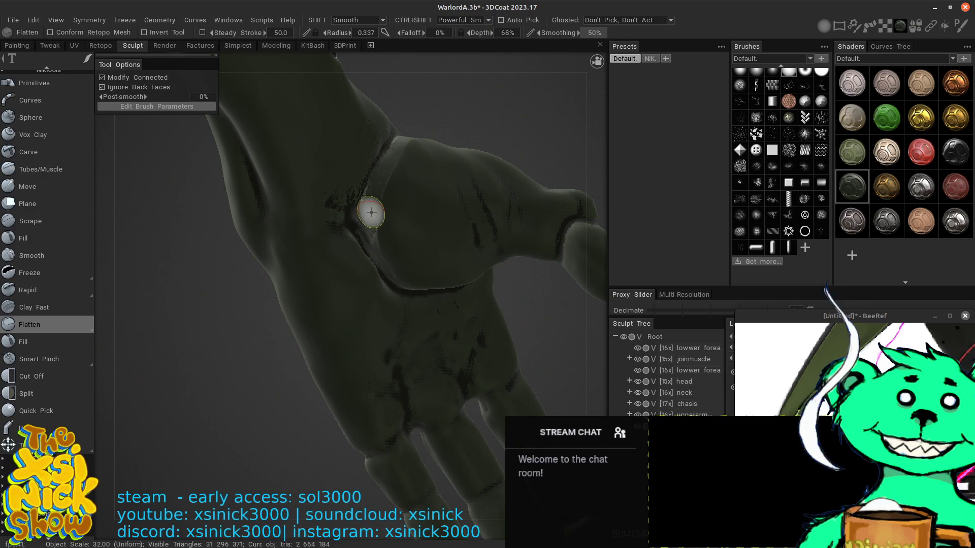
mouse_move(386, 182)
left_mouse_down()
mouse_move(386, 277)
mouse_move(370, 237)
mouse_move(398, 272)
mouse_move(350, 228)
mouse_move(368, 263)
left_mouse_up()
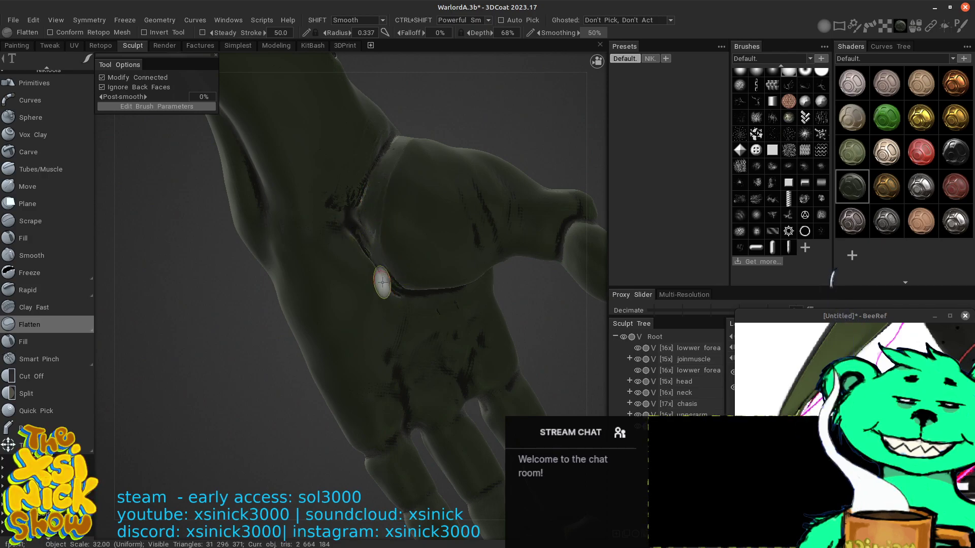
- Flatten the palm side of the crease opposite the thumb pad, including the wrist corner
left_click_drag(587, 138, 570, 146)
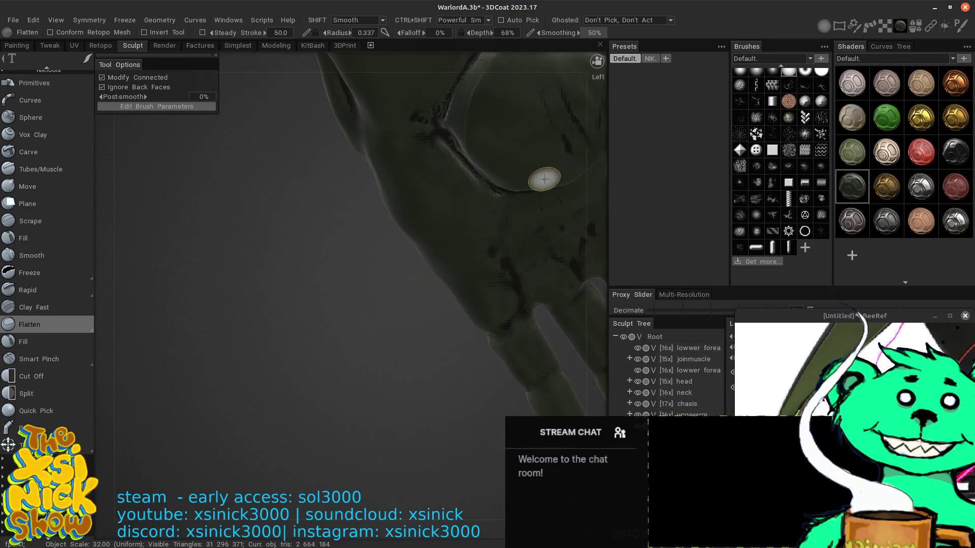
middle_click_drag(544, 179, 442, 235)
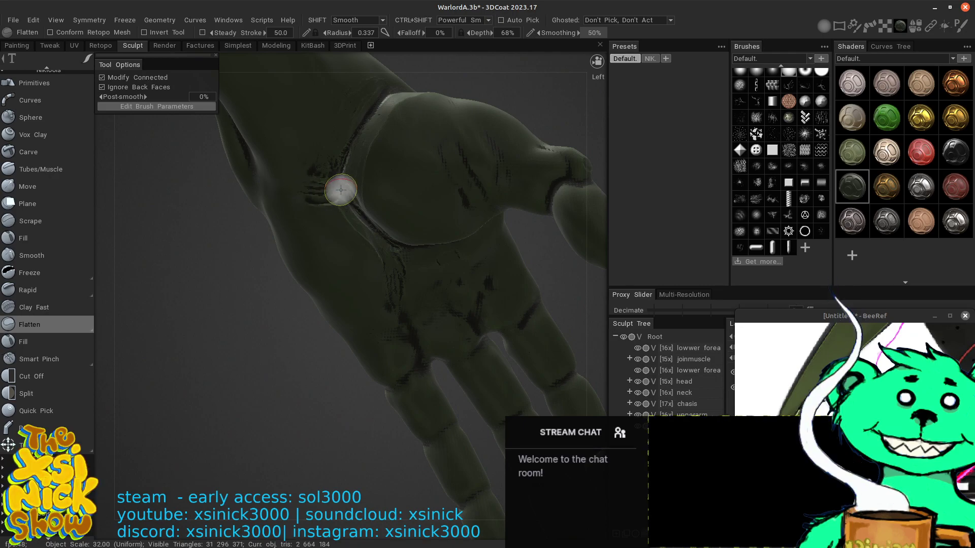
left_click_drag(533, 143, 544, 170)
mouse_move(588, 221)
left_mouse_down()
mouse_move(580, 257)
mouse_move(562, 163)
mouse_move(525, 284)
mouse_move(494, 134)
left_mouse_up()
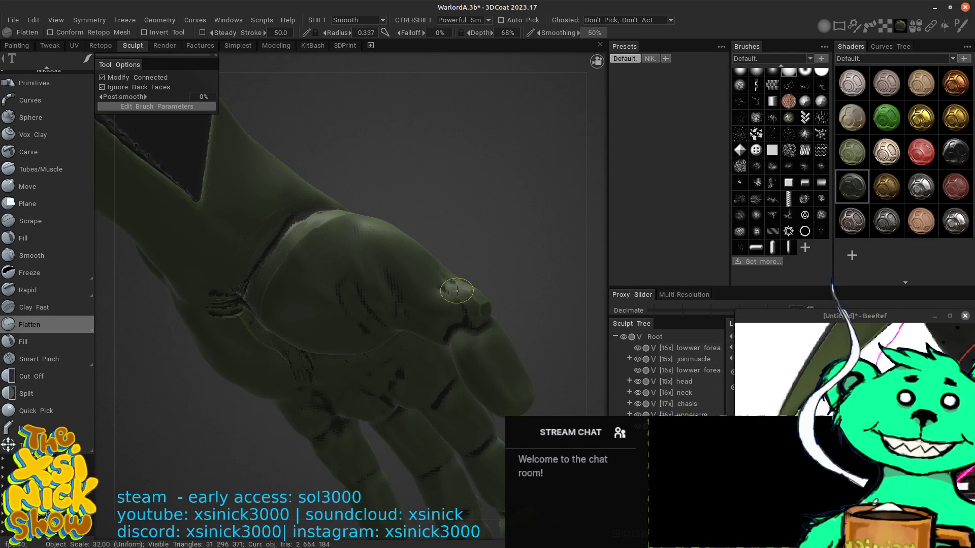
- Flatten both sides of the crease between the thumb base and the back of the hand
left_click_drag(604, 228, 467, 217)
left_click_drag(597, 211, 545, 239)
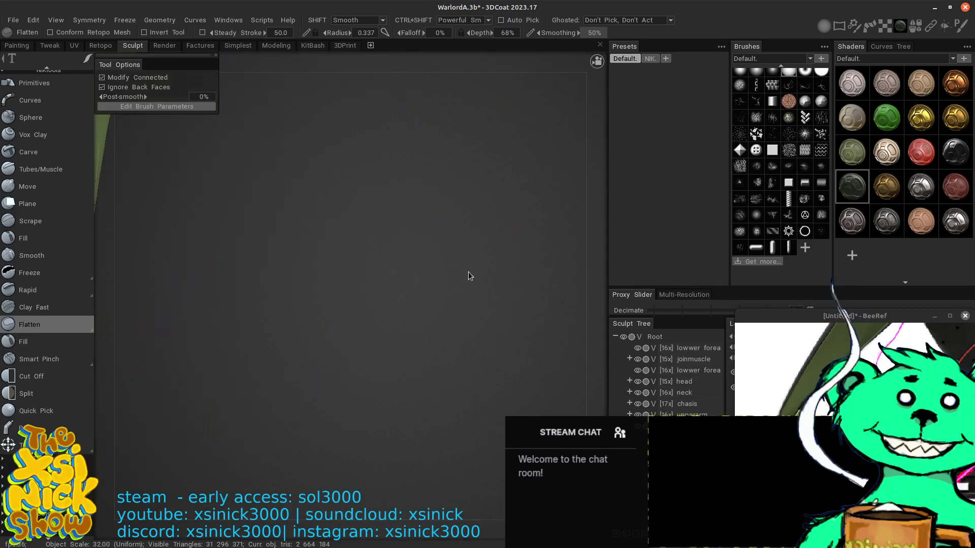
mouse_move(471, 276)
left_mouse_down()
mouse_move(655, 251)
mouse_move(574, 281)
mouse_move(640, 345)
left_mouse_up()
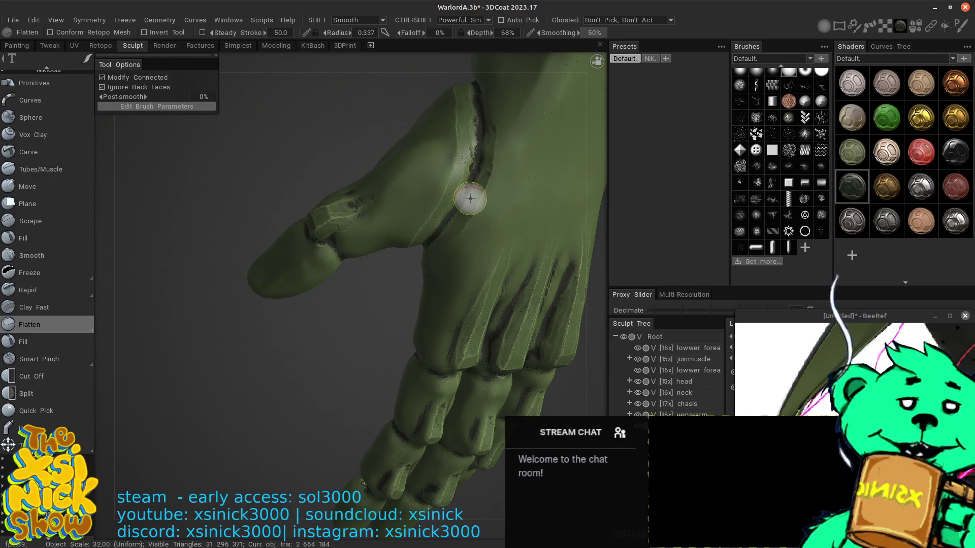
middle_click_drag(492, 178, 476, 335)
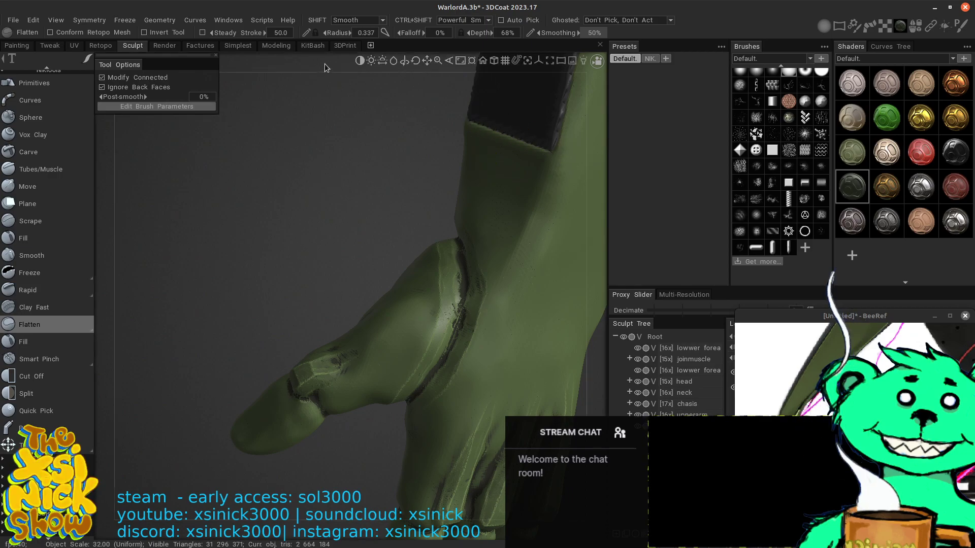
- Flatten the wrist side of the crease where it wraps around the top of the thumb base
left_click_drag(325, 64, 442, 61)
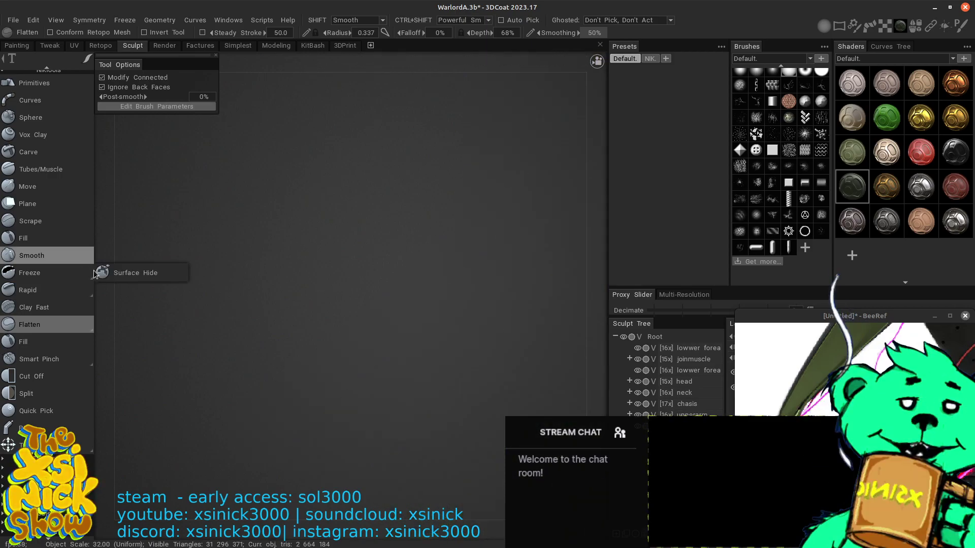
left_click_drag(459, 278, 319, 287)
middle_click_drag(427, 297, 107, 313)
middle_click_drag(528, 294, 596, 254)
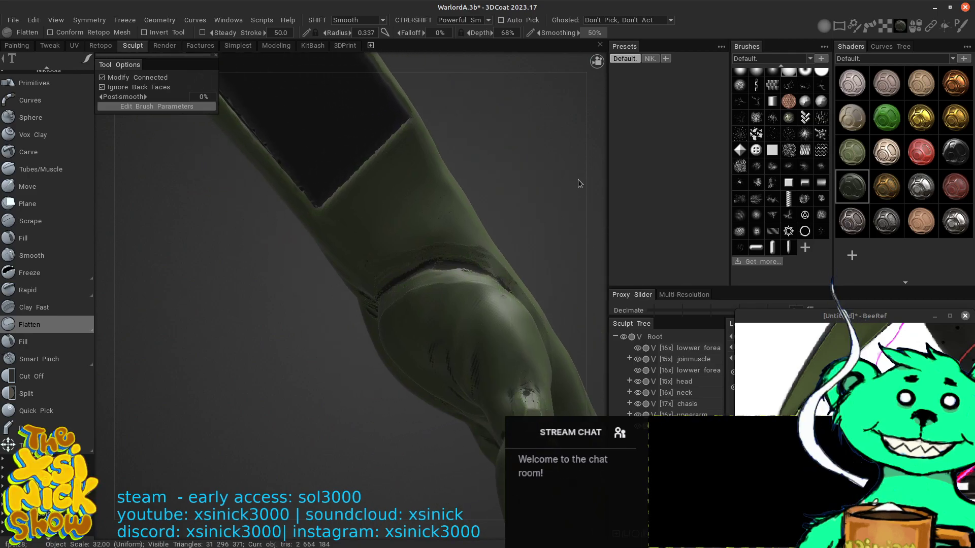
mouse_move(578, 179)
left_mouse_down()
mouse_move(607, 172)
mouse_move(512, 263)
mouse_move(508, 204)
left_mouse_up()
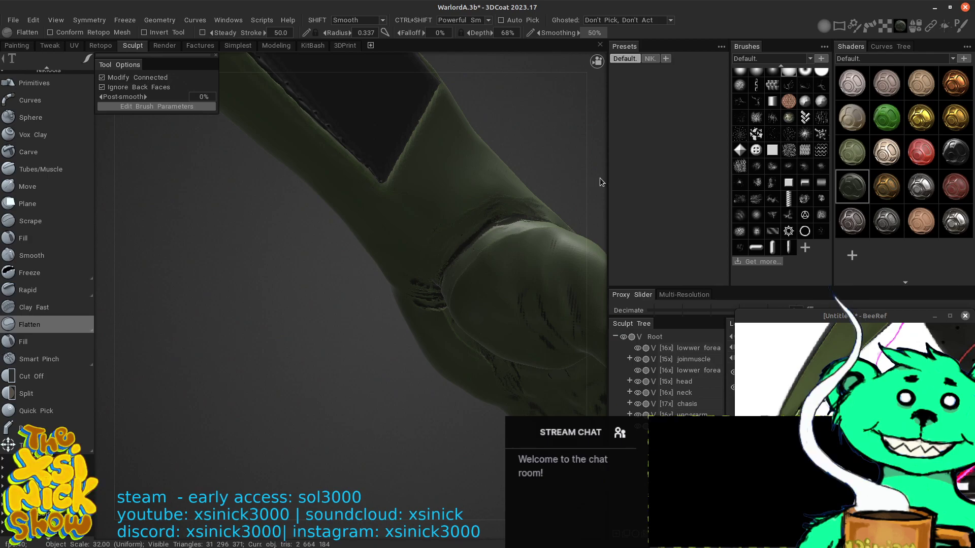
left_click_drag(599, 178, 549, 66)
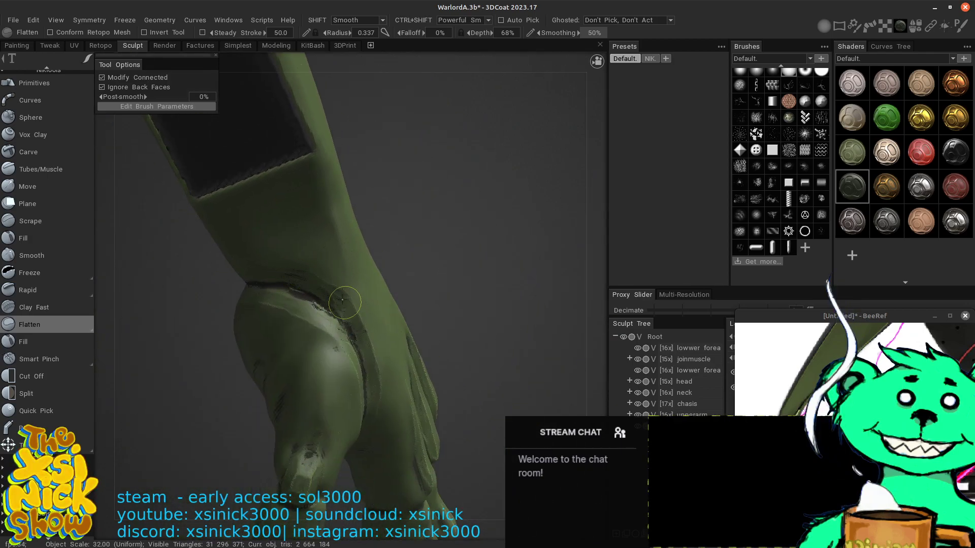
- Examine the thumb crease, back of the hand and outer side of the wrist and forearm
left_click_drag(585, 303, 564, 146)
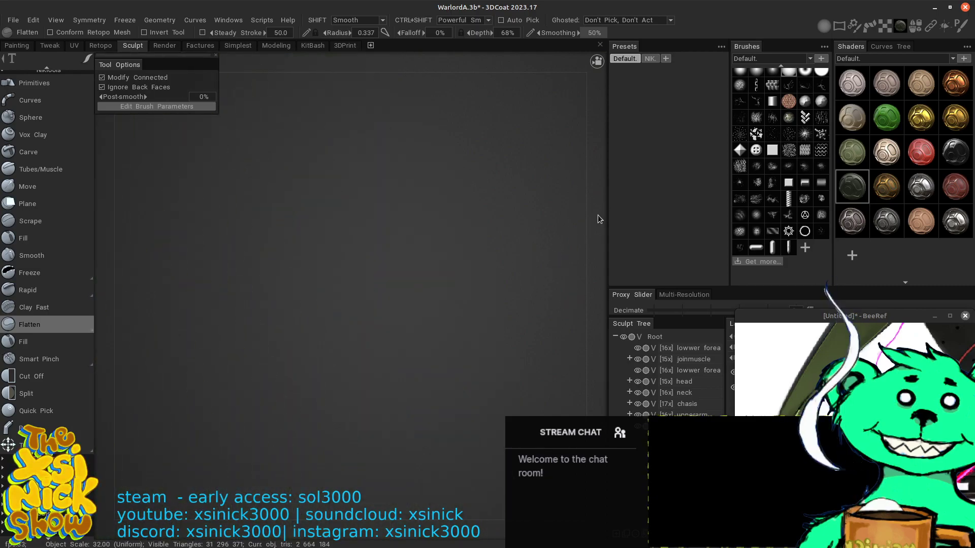
left_click_drag(583, 204, 548, 174)
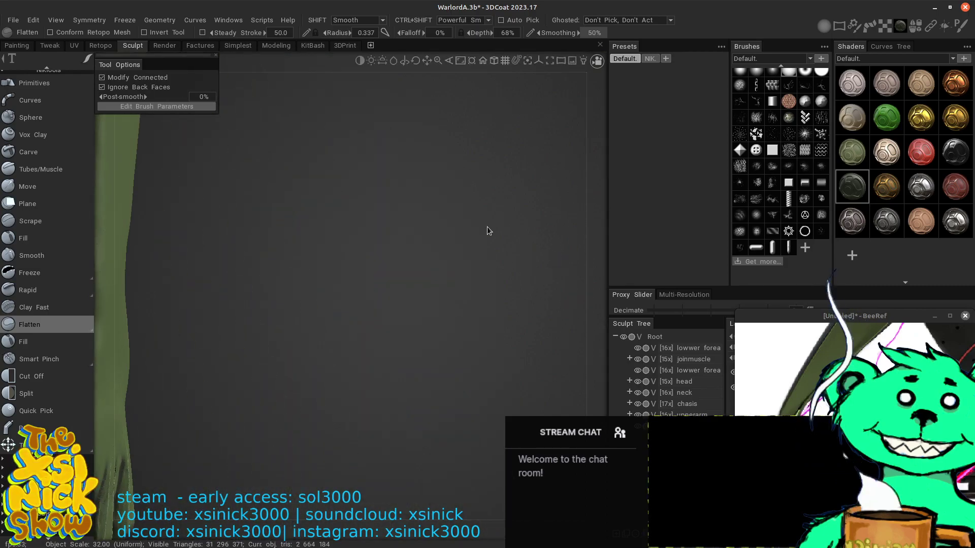
middle_click_drag(492, 305, 580, 88)
middle_click_drag(457, 266, 559, 181)
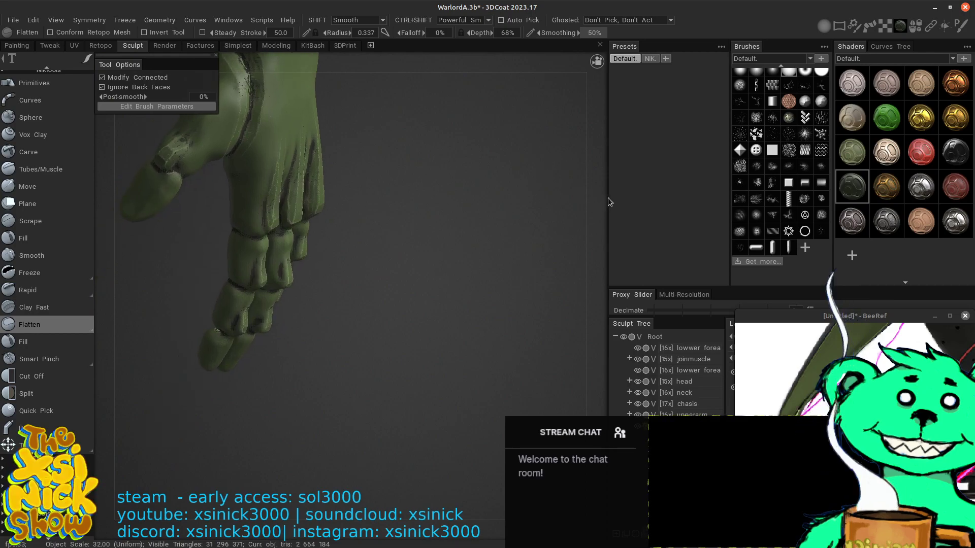
left_click_drag(593, 205, 534, 236)
left_click_drag(467, 237, 593, 270)
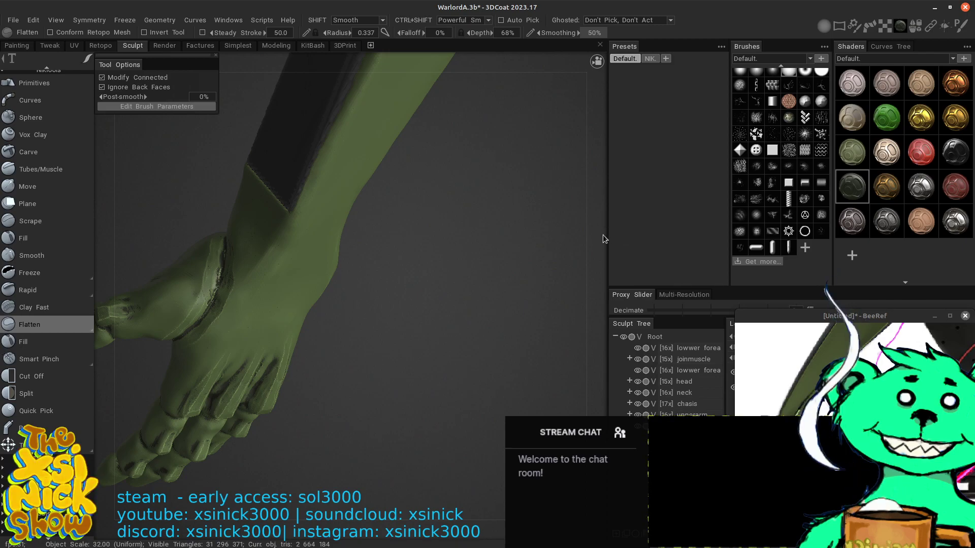
left_click_drag(603, 235, 544, 146)
left_click_drag(576, 222, 481, 203)
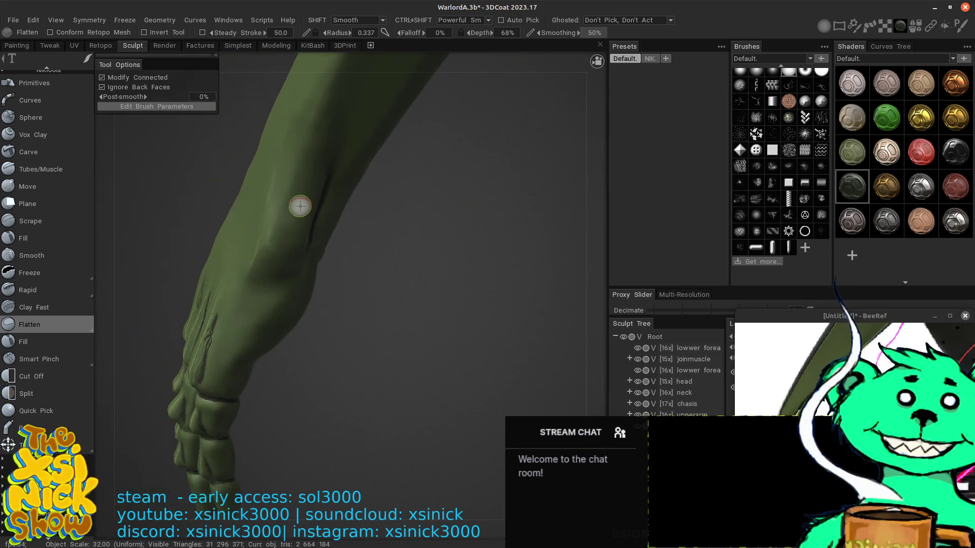
- Set the Flatten brush radius to 0.700 and flatten the bony ridge on the outer forearm just above the wrist
right_click_drag(312, 188, 303, 166)
left_click_drag(293, 220, 292, 224)
left_click_drag(296, 183, 290, 219)
left_click_drag(306, 184, 290, 229)
left_click_drag(302, 167, 293, 203)
left_click_drag(312, 154, 298, 212)
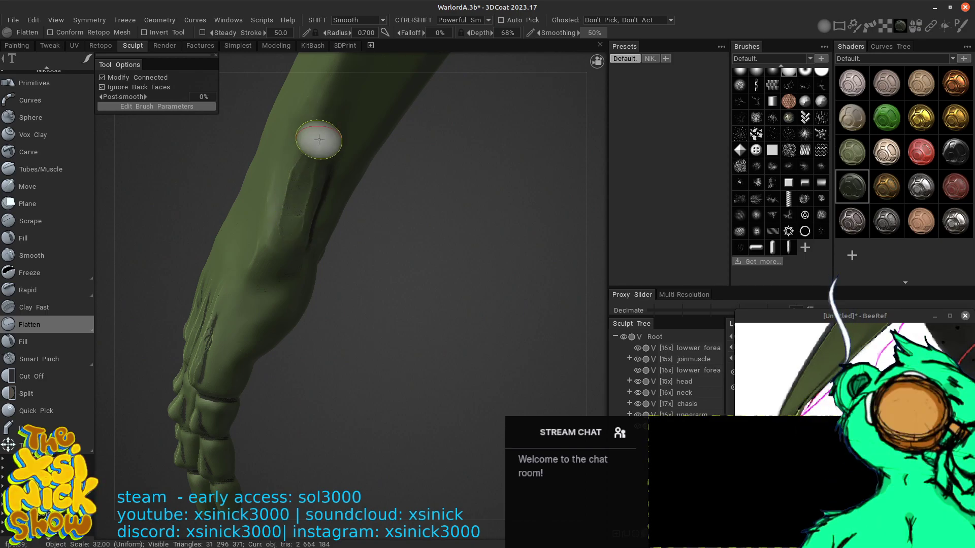
mouse_move(322, 140)
left_mouse_down()
mouse_move(294, 205)
mouse_move(301, 227)
left_mouse_up()
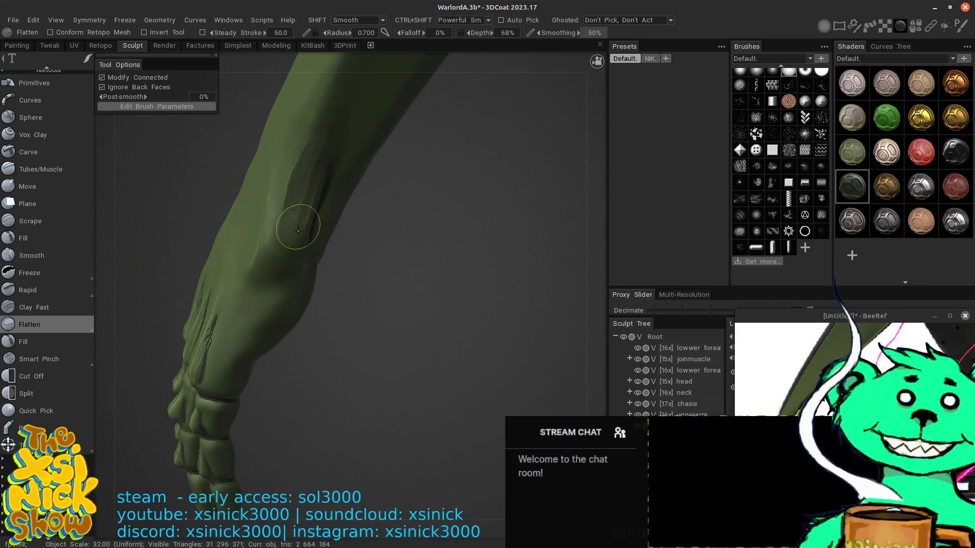
left_click_drag(310, 178, 300, 220)
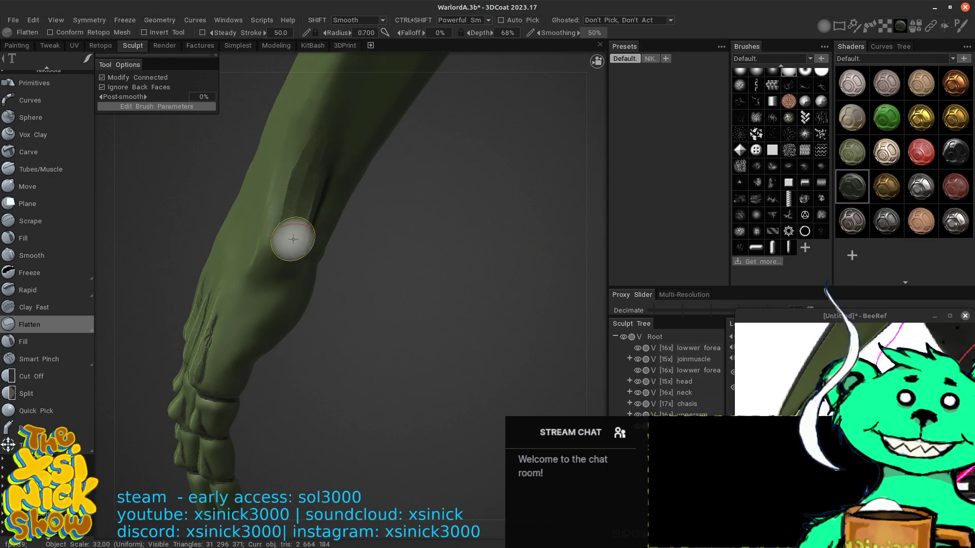
- Flatten the wrist end and underside of the outer forearm's bony ridge into angular facets
left_click_drag(587, 199, 581, 138)
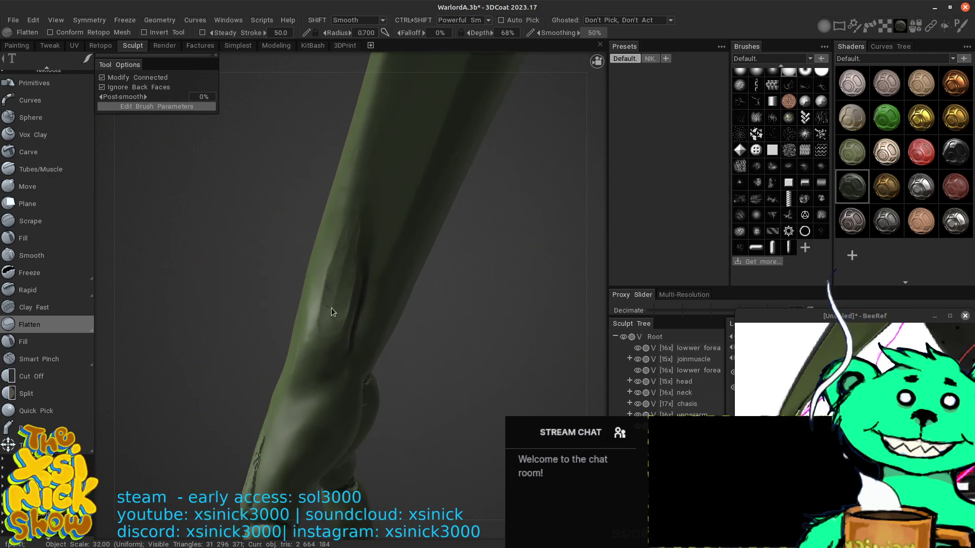
mouse_move(330, 311)
left_mouse_down()
mouse_move(330, 337)
mouse_move(322, 338)
mouse_move(331, 335)
mouse_move(327, 326)
mouse_move(315, 344)
mouse_move(322, 330)
mouse_move(343, 340)
left_mouse_up()
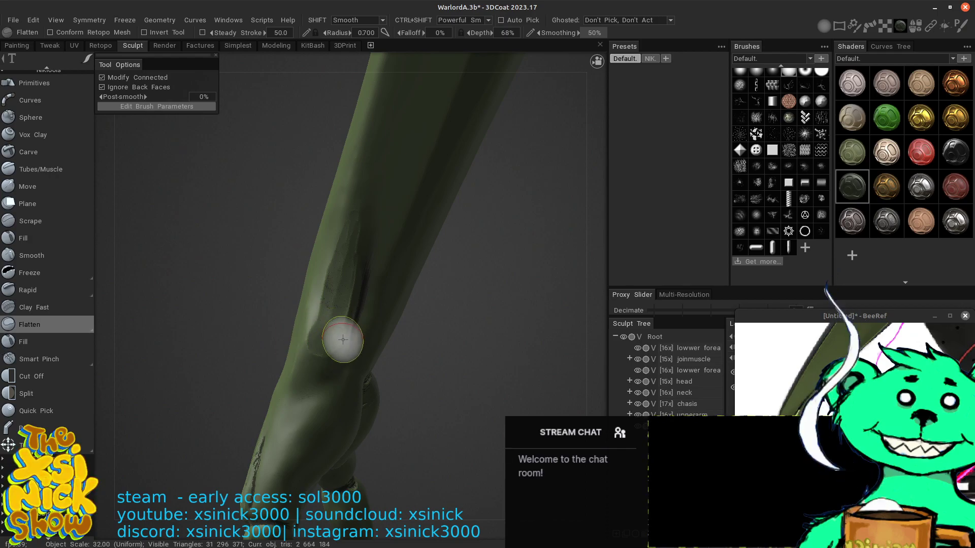
mouse_move(345, 297)
left_mouse_down()
mouse_move(337, 315)
mouse_move(329, 311)
mouse_move(366, 195)
left_mouse_up()
mouse_move(583, 212)
left_mouse_down()
mouse_move(632, 187)
mouse_move(570, 162)
left_mouse_up()
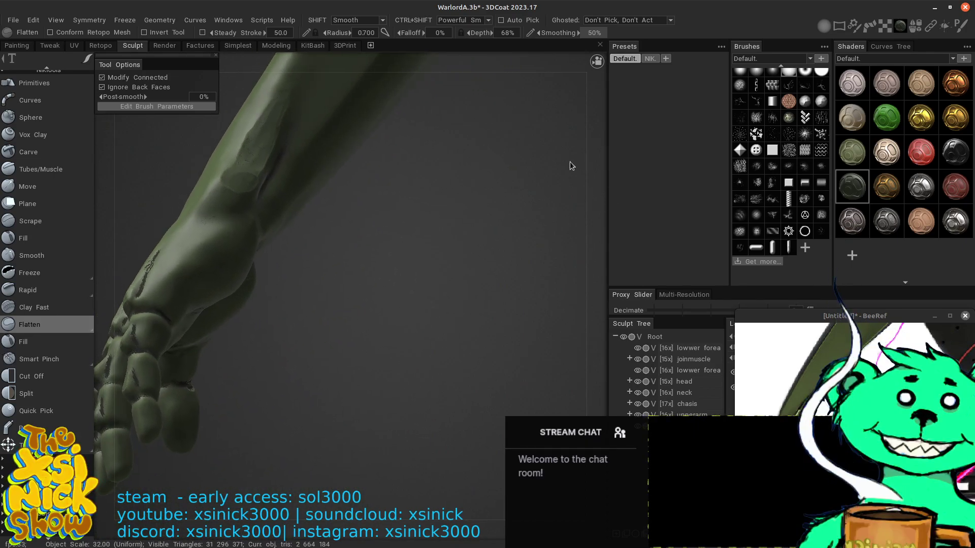
mouse_move(223, 189)
left_mouse_down()
mouse_move(237, 200)
mouse_move(243, 187)
mouse_move(245, 198)
left_mouse_up()
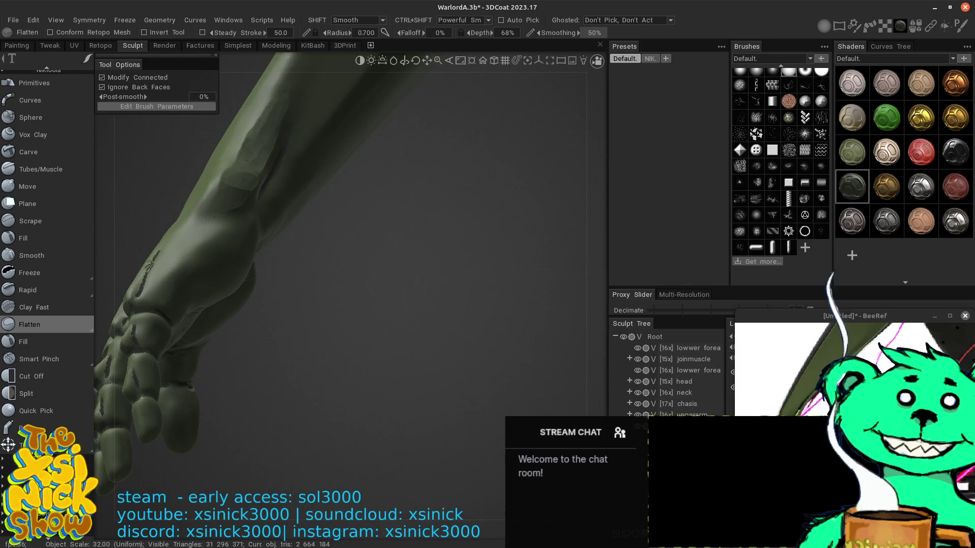
mouse_move(254, 148)
left_mouse_down()
mouse_move(234, 168)
mouse_move(267, 124)
mouse_move(234, 173)
mouse_move(239, 202)
mouse_move(225, 195)
mouse_move(299, 158)
left_mouse_up()
- Flatten the edge of the forearm ridge facing the back of the hand and soften its upper end
left_click_drag(598, 144, 645, 171)
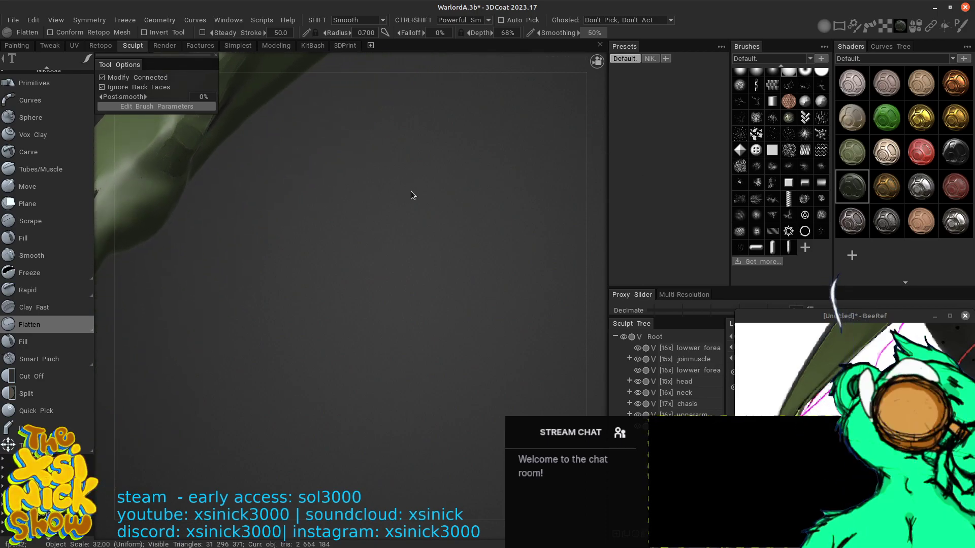
middle_click_drag(411, 192, 547, 260)
left_click_drag(548, 259, 563, 290)
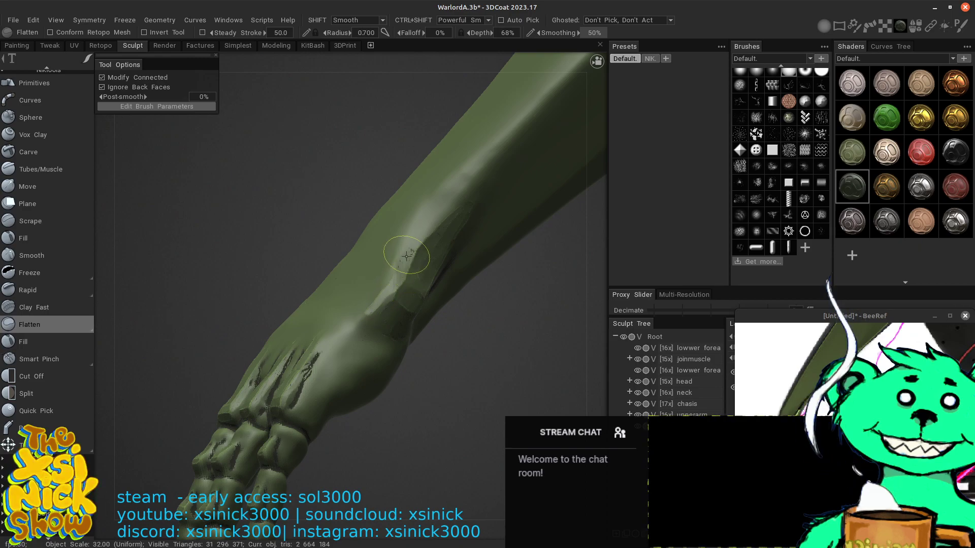
left_click_drag(418, 242, 449, 214)
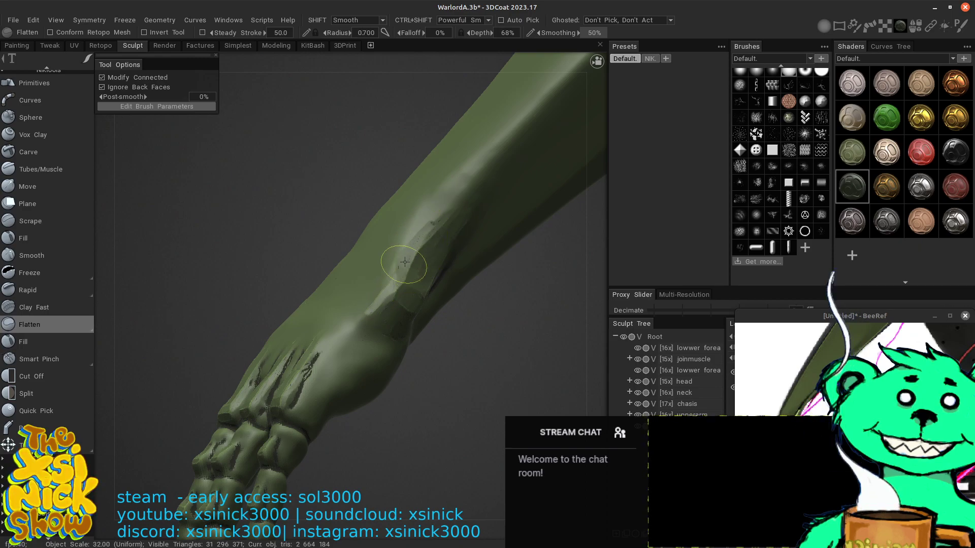
mouse_move(386, 295)
left_mouse_down()
mouse_move(413, 257)
mouse_move(409, 218)
mouse_move(446, 229)
mouse_move(360, 325)
mouse_move(392, 298)
mouse_move(351, 330)
mouse_move(361, 303)
left_mouse_up()
mouse_move(447, 203)
left_mouse_down()
mouse_move(452, 196)
mouse_move(441, 214)
left_mouse_up()
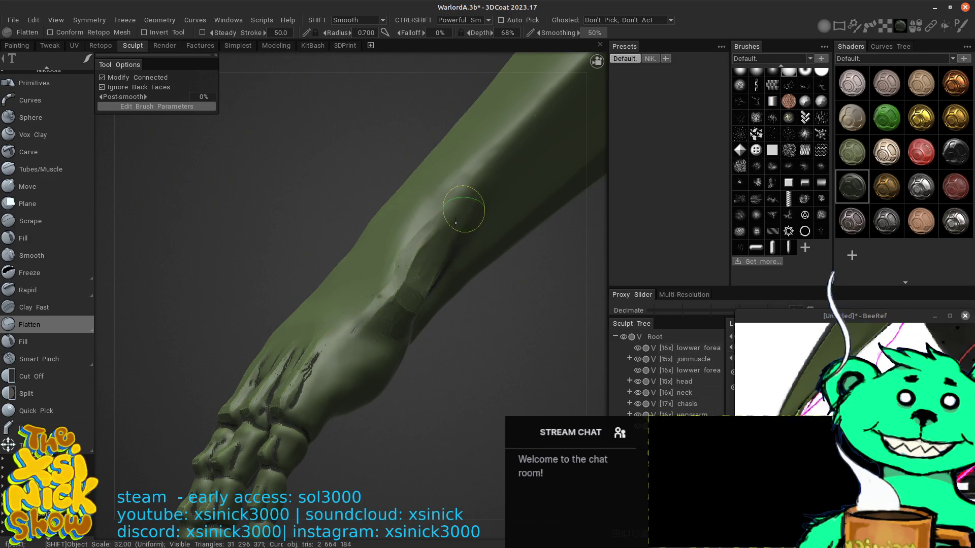
- Flatten the upper end and faces of the outer forearm's bony ridge and smooth its transition onto the wrist
mouse_move(438, 248)
left_mouse_down()
mouse_move(426, 275)
mouse_move(419, 246)
mouse_move(397, 251)
left_mouse_up()
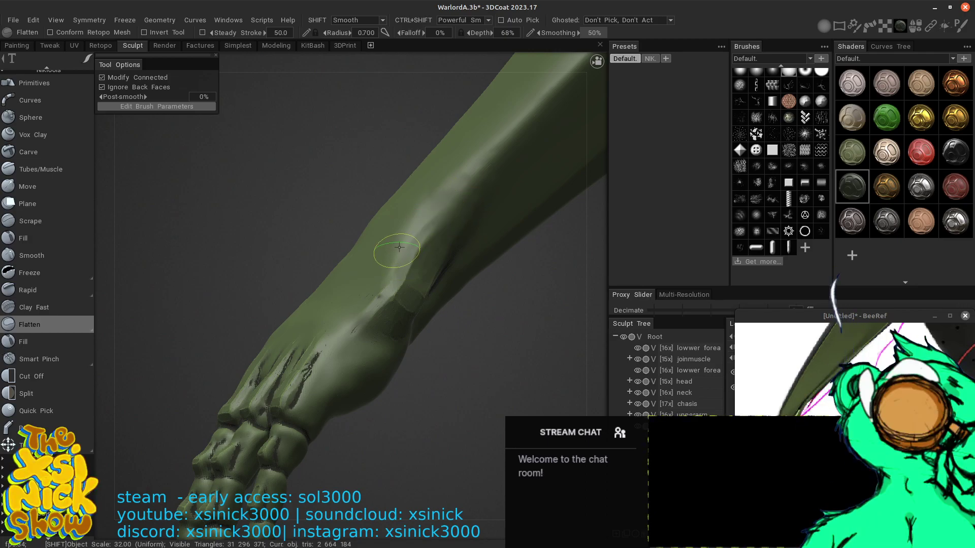
left_click_drag(566, 246, 541, 232)
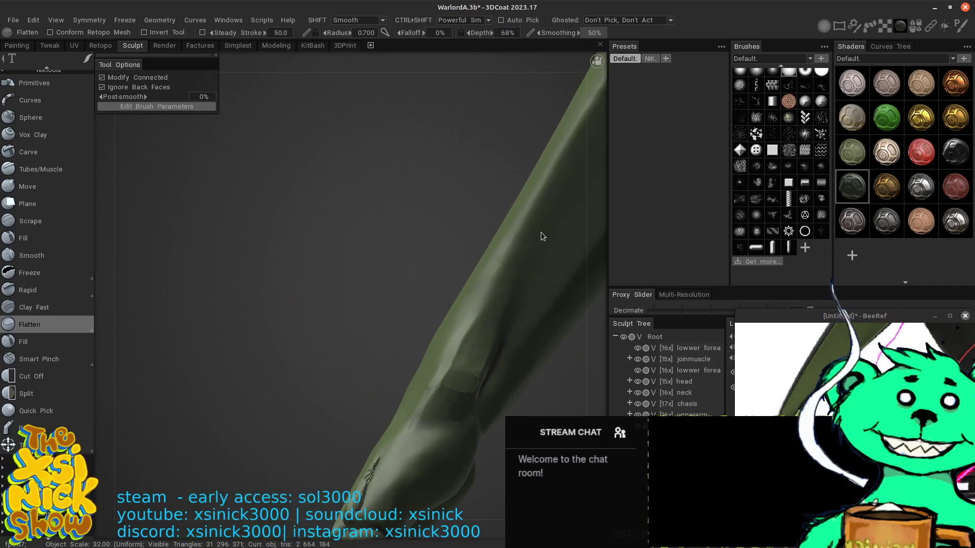
left_click_drag(467, 308, 462, 320)
left_click_drag(426, 386, 408, 425, "shift")
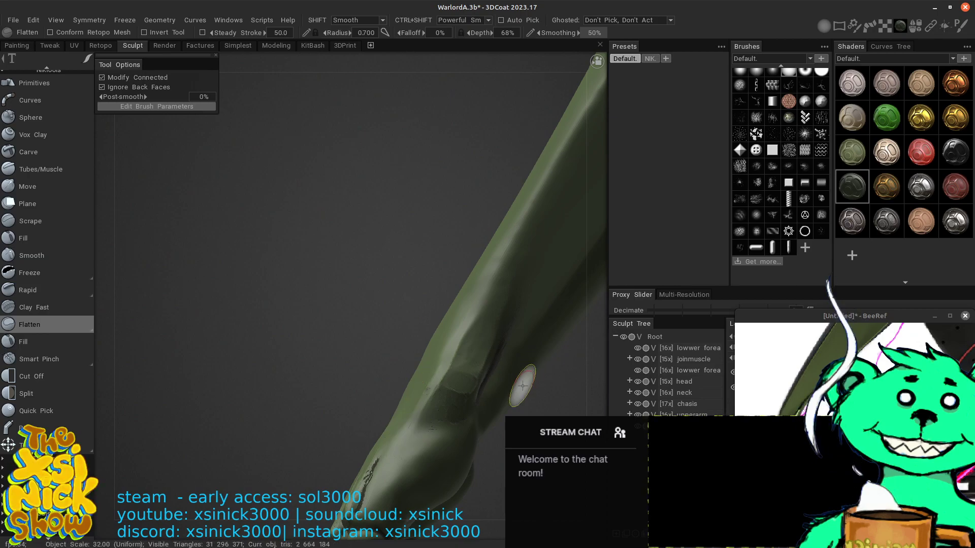
left_click_drag(600, 377, 543, 344)
middle_click_drag(543, 344, 422, 231)
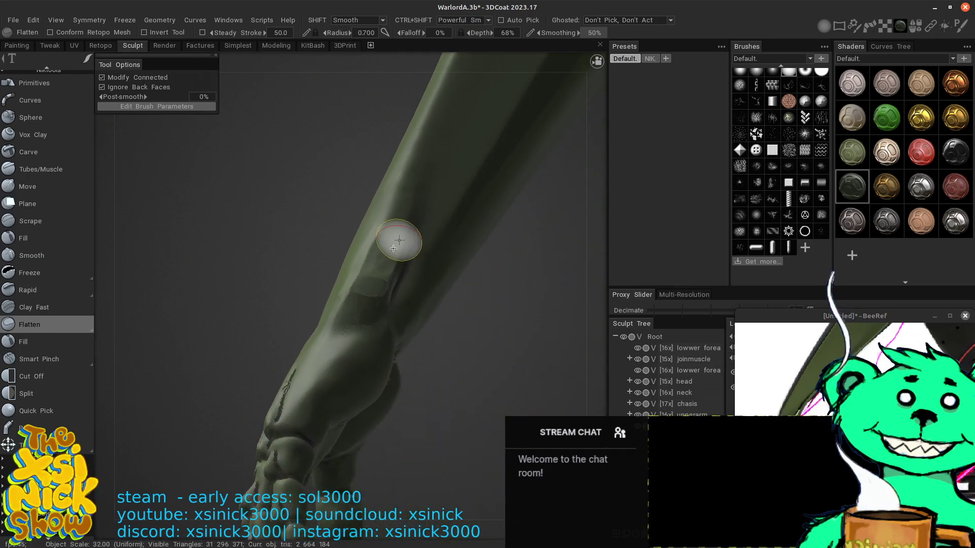
mouse_move(361, 306)
left_mouse_down()
mouse_move(362, 326)
mouse_move(373, 315)
left_mouse_up()
- Smooth and flatten the wrist end of the forearm ridge where it meets the back of the hand
mouse_move(561, 276)
left_mouse_down()
mouse_move(569, 262)
mouse_move(531, 279)
mouse_move(496, 231)
mouse_move(425, 315)
mouse_move(296, 236)
left_mouse_up()
left_click_drag(360, 362, 358, 373, "shift")
left_click_drag(354, 382, 364, 327)
mouse_move(379, 325)
middle_mouse_down("alt")
mouse_move(372, 341)
mouse_move(425, 273)
middle_mouse_up("alt")
left_click_drag(425, 272, 512, 299, "alt")
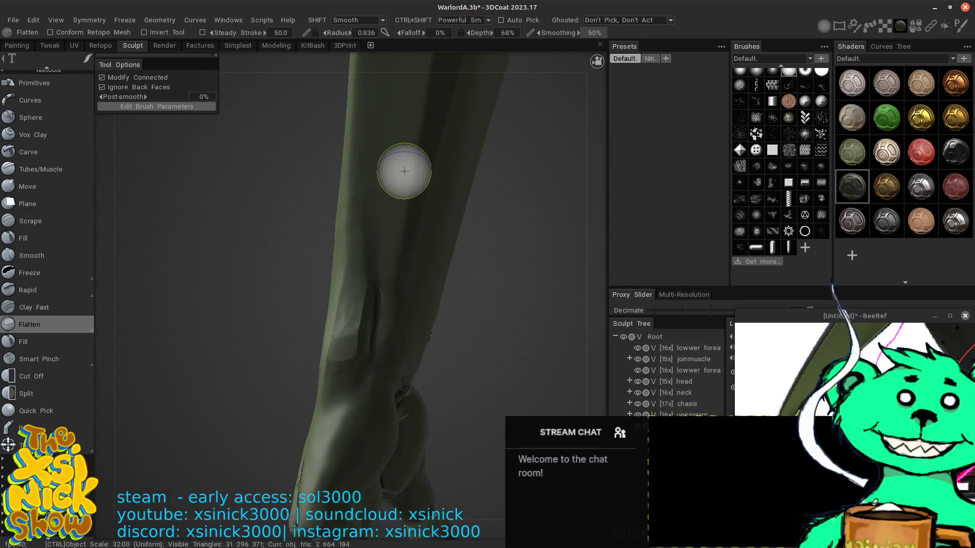
middle_click_drag(405, 168, 402, 206, "alt")
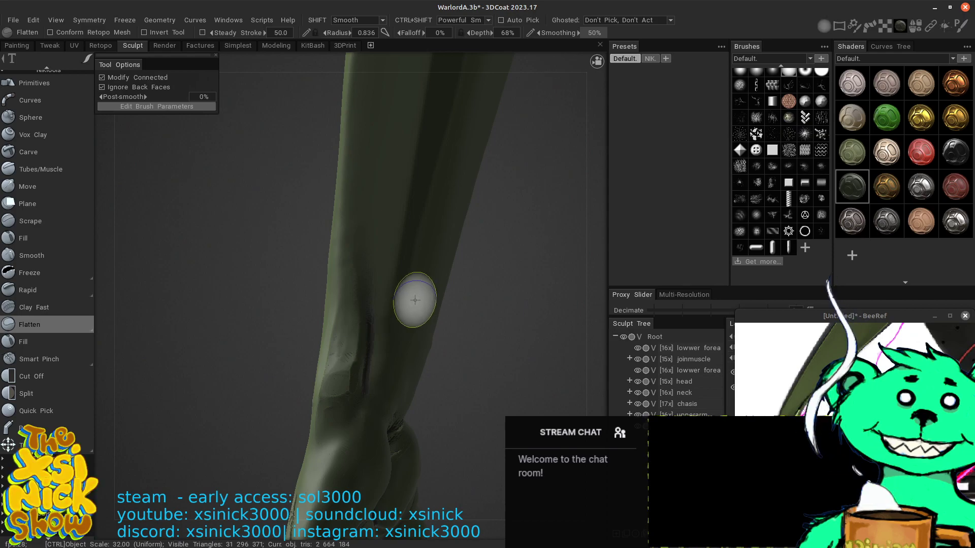
- Flatten the groove beside the forearm ridge with radius 0.564 and depth 39%, and soften it with the Fill brush
right_click_drag(386, 344, 376, 346)
mouse_move(472, 294)
left_mouse_down("alt")
mouse_move(577, 239)
mouse_move(510, 251)
left_mouse_up("alt")
middle_click_drag(407, 286, 269, 275, "alt")
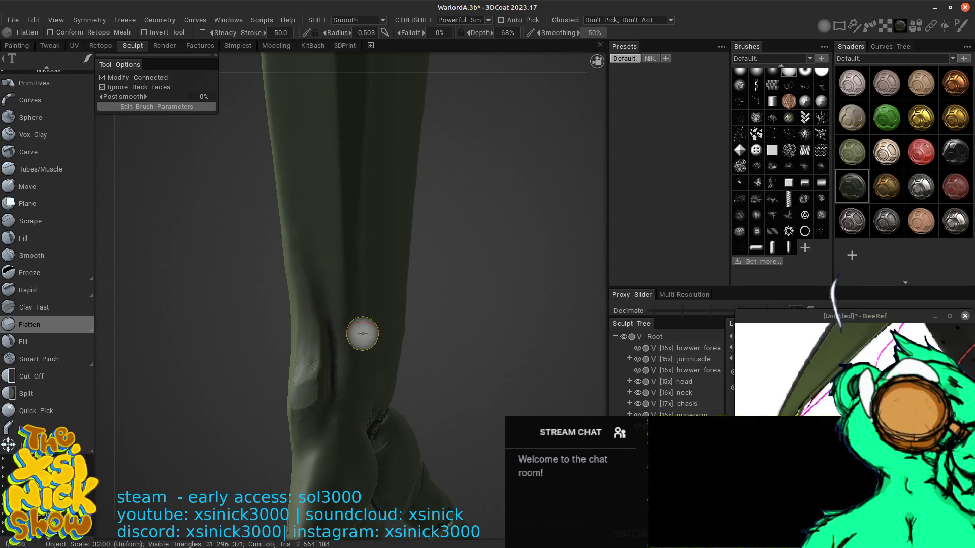
right_click_drag(364, 333, 347, 340)
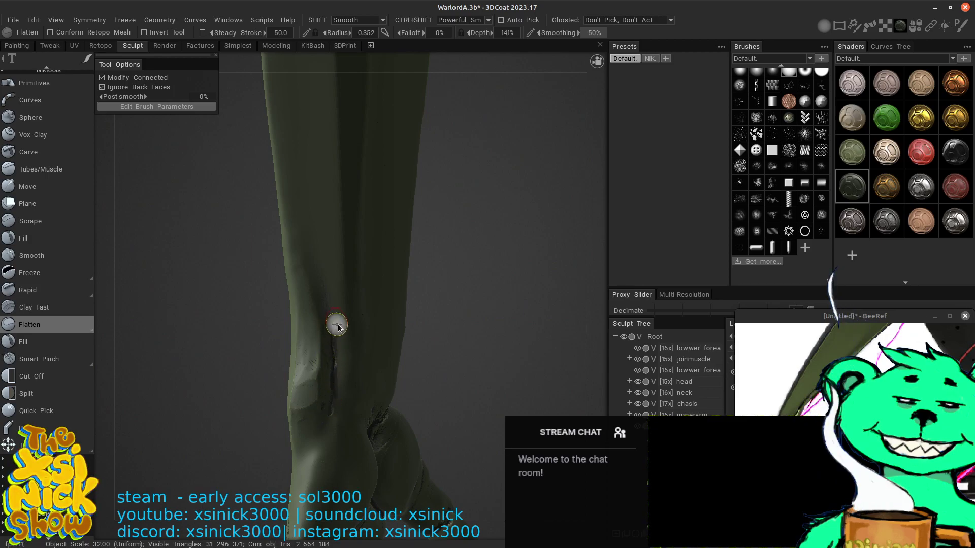
right_click_drag(337, 321, 343, 344)
left_click_drag(328, 332, 324, 382)
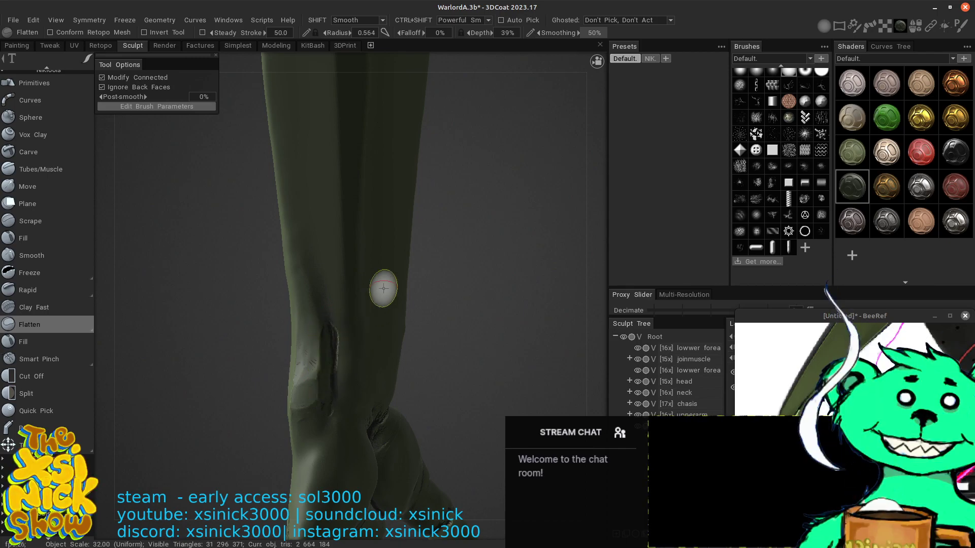
left_click_drag(597, 202, 432, 284)
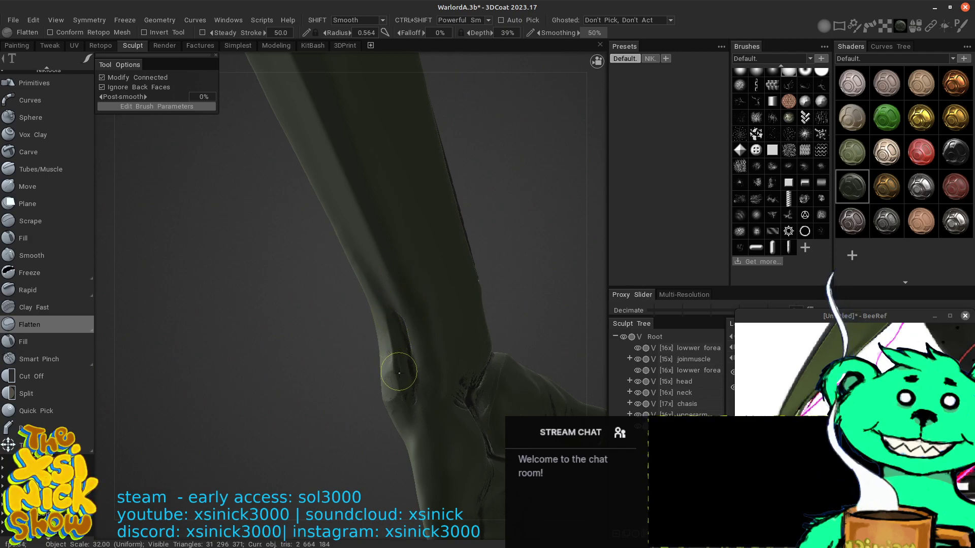
mouse_move(408, 400)
left_mouse_down()
mouse_move(409, 342)
mouse_move(389, 382)
left_mouse_up()
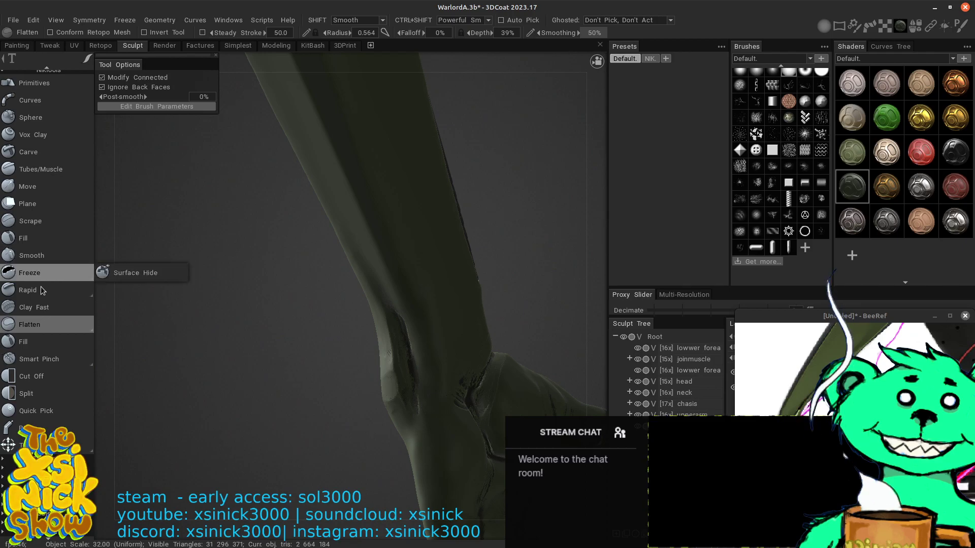
left_click(31, 341)
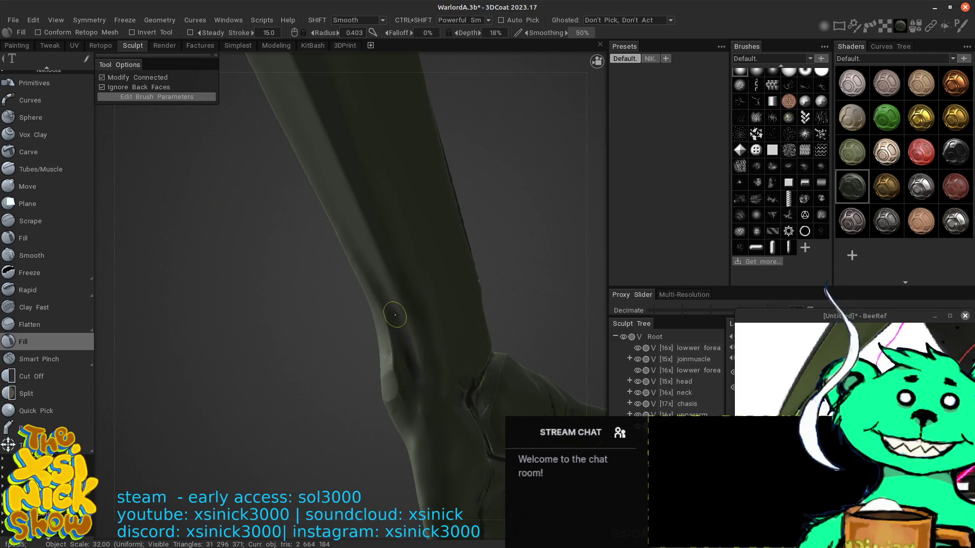
- Examine the forearm with its armour plate, the wrist and the thumb side of the hand
left_click_drag(599, 174, 663, 137)
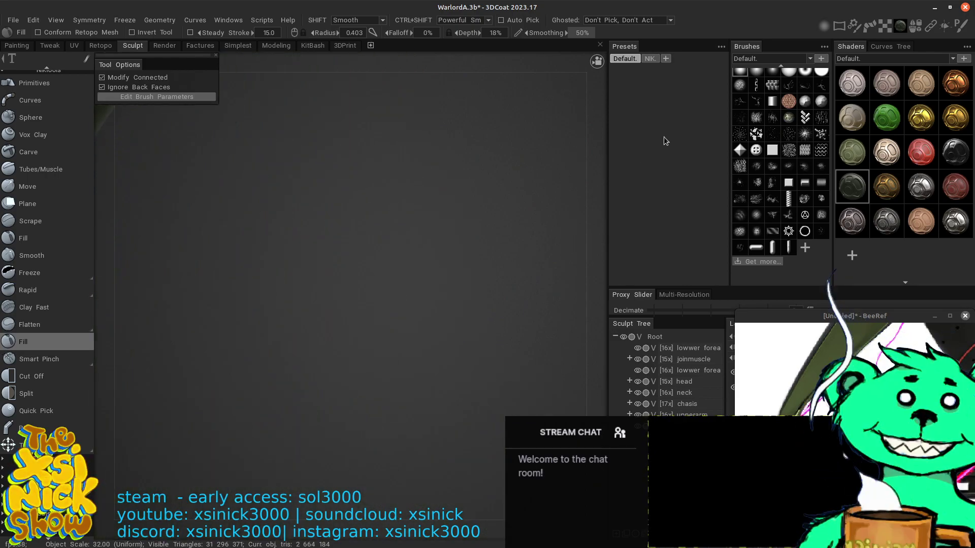
right_click_drag(601, 186, 351, 271)
right_click_drag(518, 186, 391, 267)
middle_click_drag(391, 272, 589, 254)
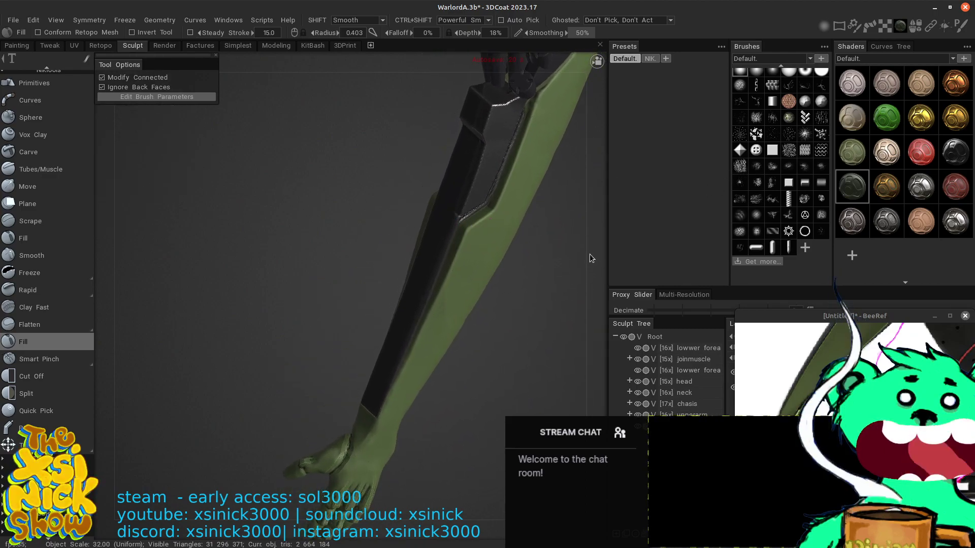
middle_click_drag(574, 321, 619, 172)
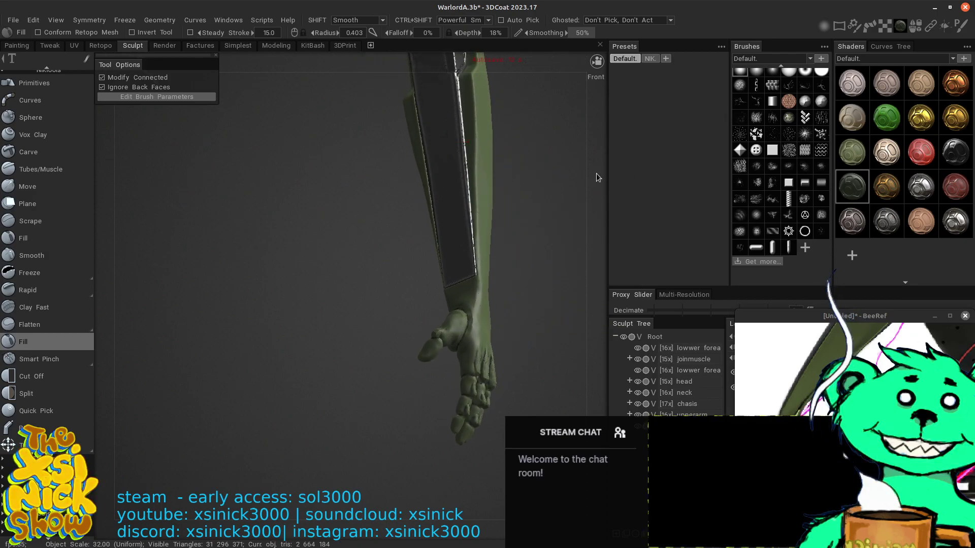
right_click_drag(594, 193, 603, 348)
mouse_move(527, 223)
middle_mouse_down()
mouse_move(340, 167)
mouse_move(322, 151)
middle_mouse_up()
mouse_move(593, 198)
left_mouse_down()
mouse_move(634, 187)
mouse_move(617, 206)
mouse_move(597, 201)
left_mouse_up()
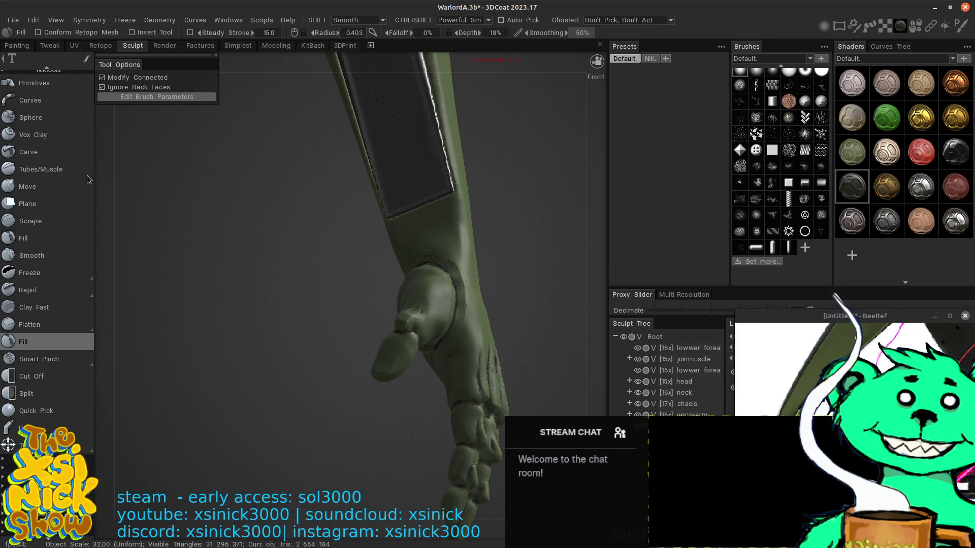
- Activate the Split tool and set its split border width to 0.005 voxels
left_click(48, 389)
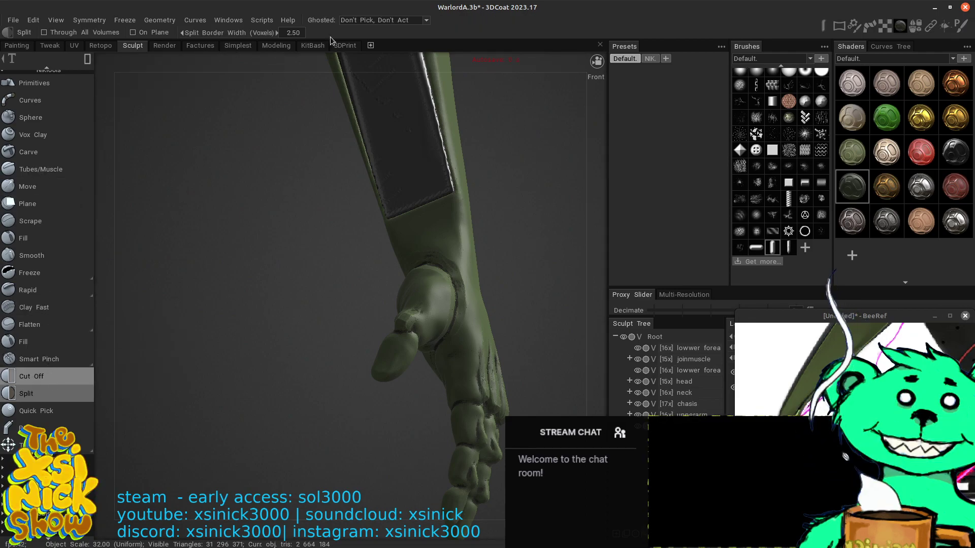
left_click_drag(264, 33, 166, 8)
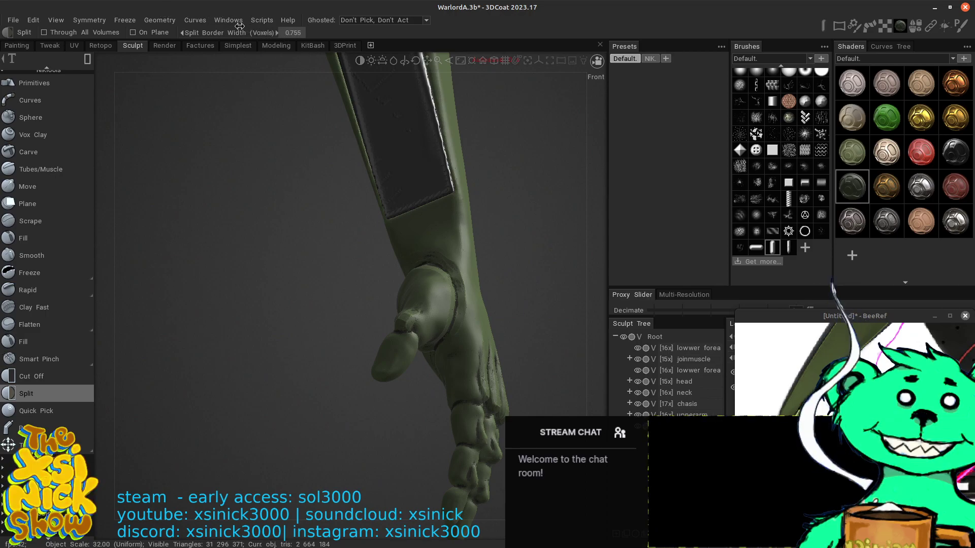
left_click(288, 33)
type("0.715")
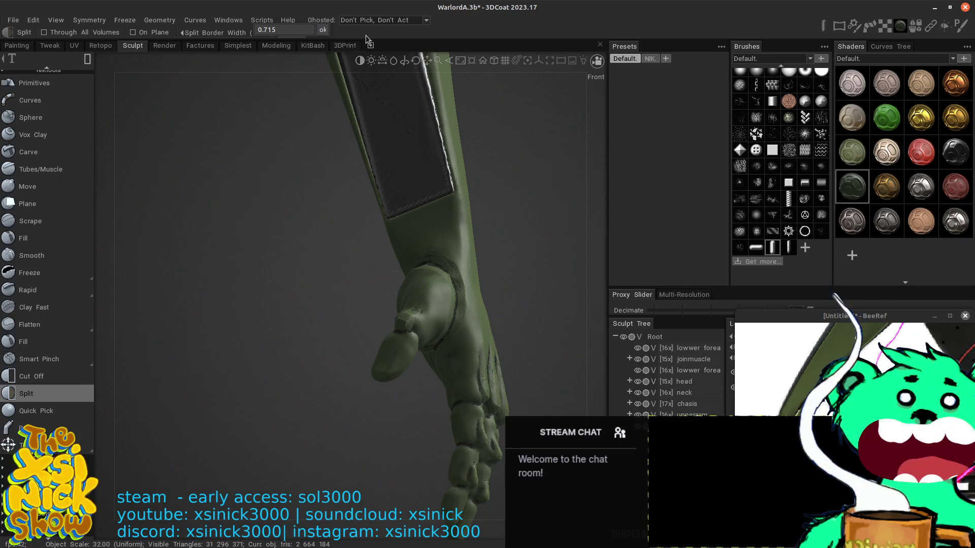
key("Return")
left_click_drag(220, 24, 133, 18)
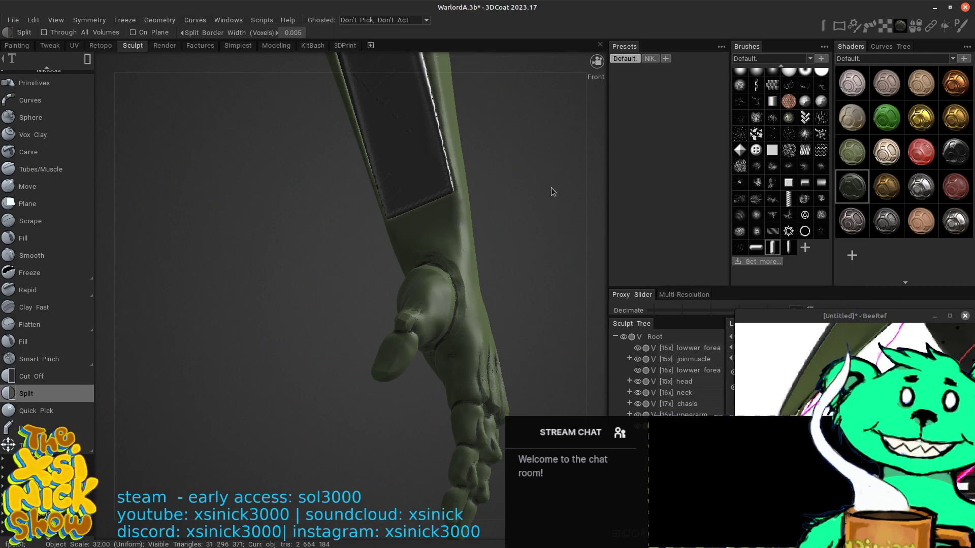
- Switch the Split tool to a point-based closed outline and store it as a preset in the NIK. group
mouse_move(95, 63)
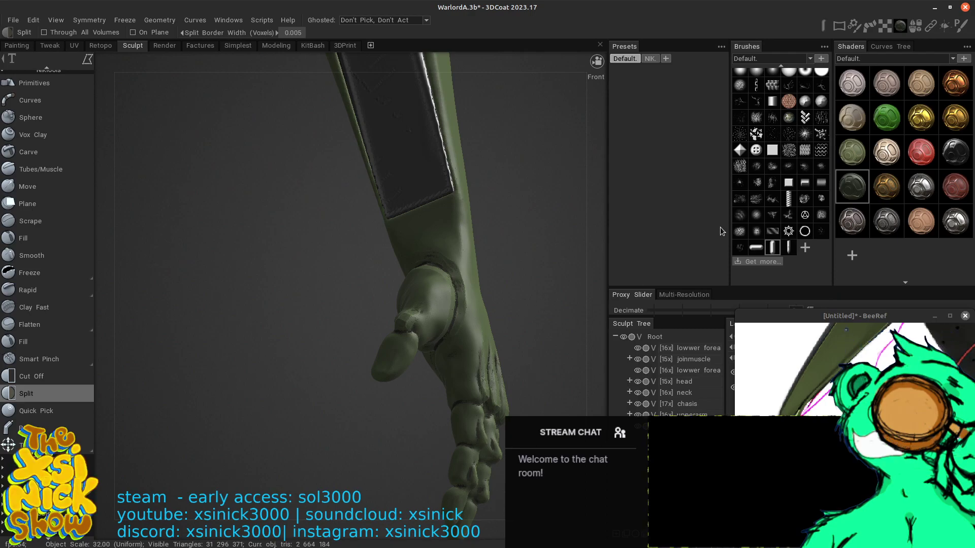
left_click(650, 58)
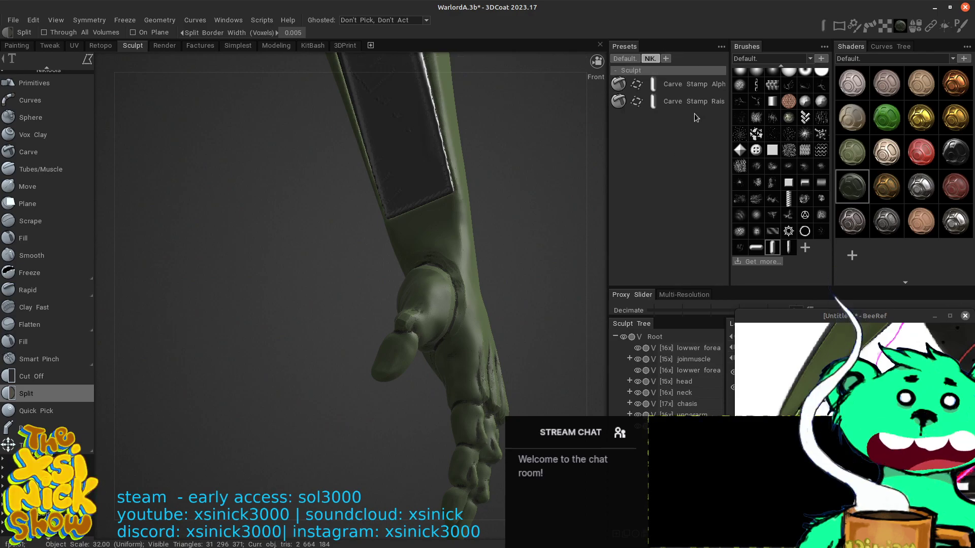
right_click(666, 174)
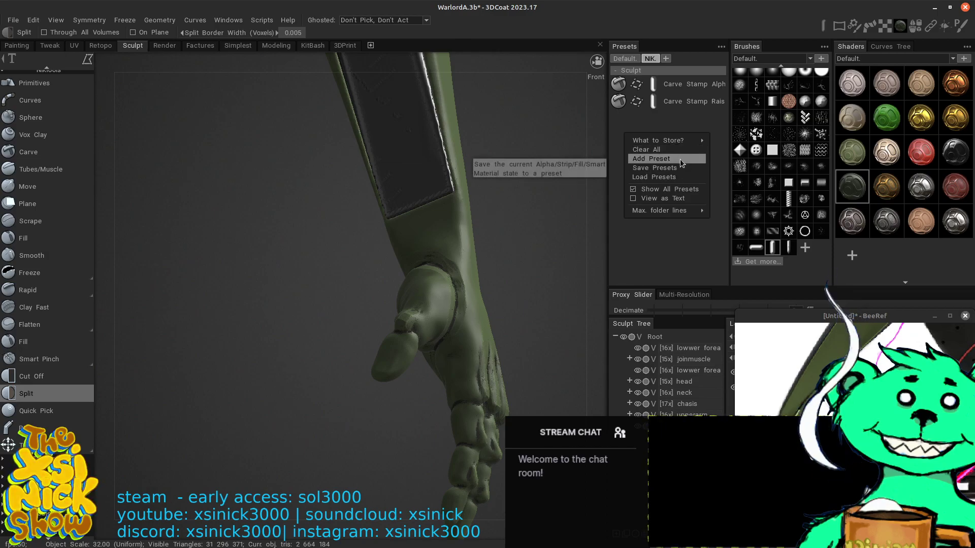
left_click(680, 159)
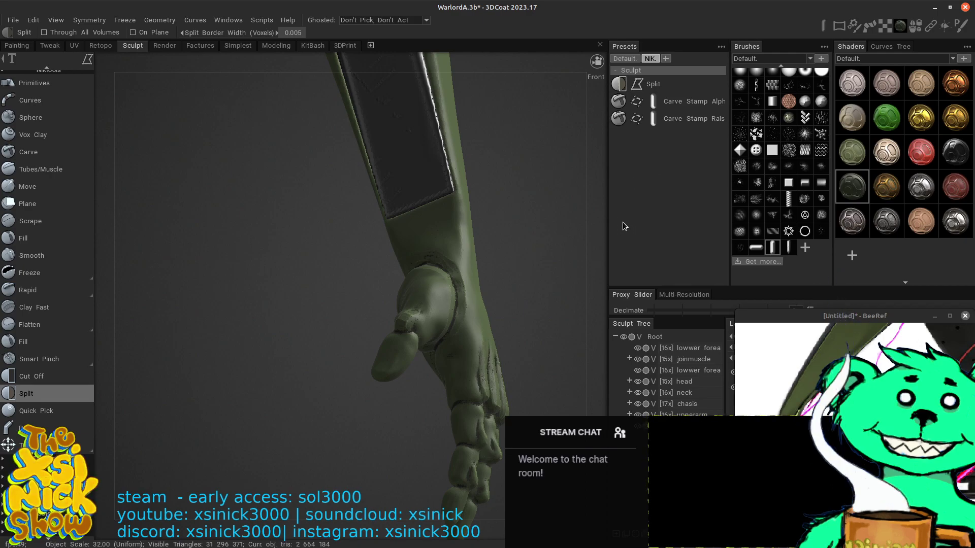
- Frame the thumb side of the hand and save the WarlordA.3b scene
left_click_drag(540, 227, 517, 221)
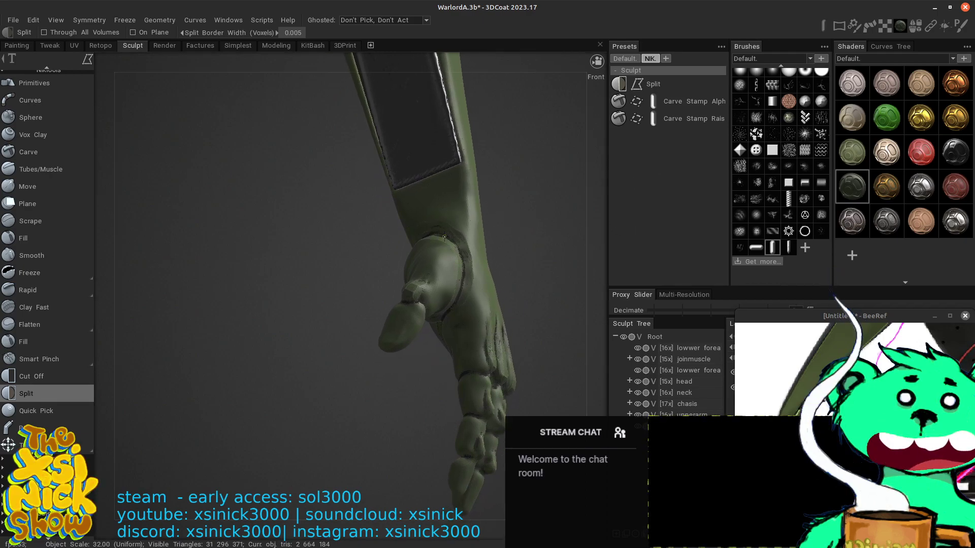
right_click_drag(583, 217, 577, 318)
middle_click_drag(543, 225, 395, 135)
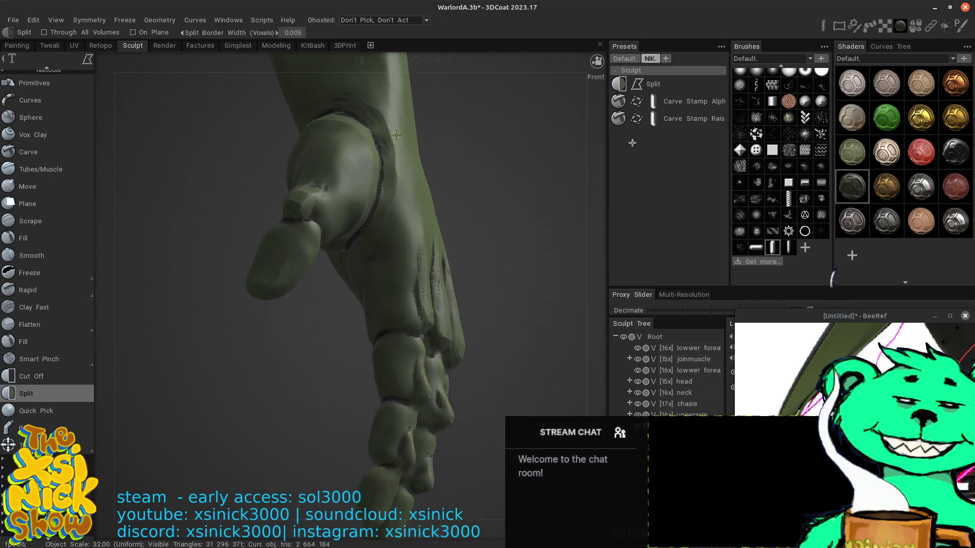
left_click(14, 20)
mouse_move(39, 57)
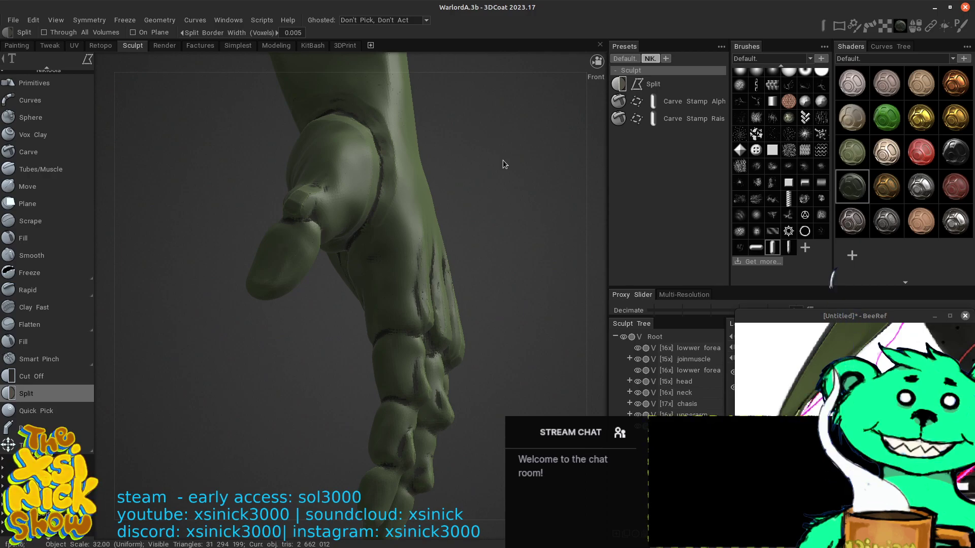
- Apply the dark red shader to the hand and forearm
left_click(950, 191)
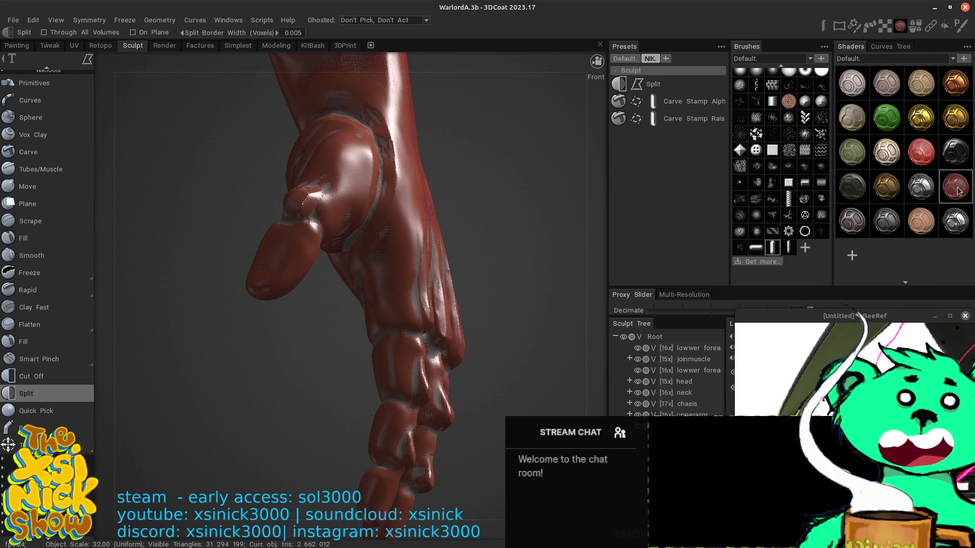
mouse_move(916, 91)
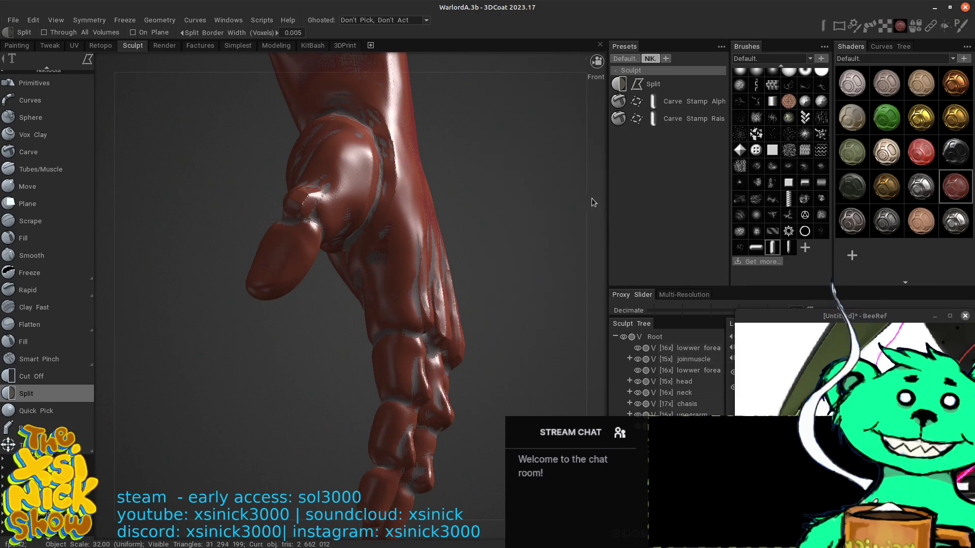
- Trace the split outline down the crease between thumb base and hand and around onto the palm side
mouse_move(592, 199)
left_mouse_down("alt")
mouse_move(540, 208)
mouse_move(589, 196)
mouse_move(594, 209)
left_mouse_up("alt")
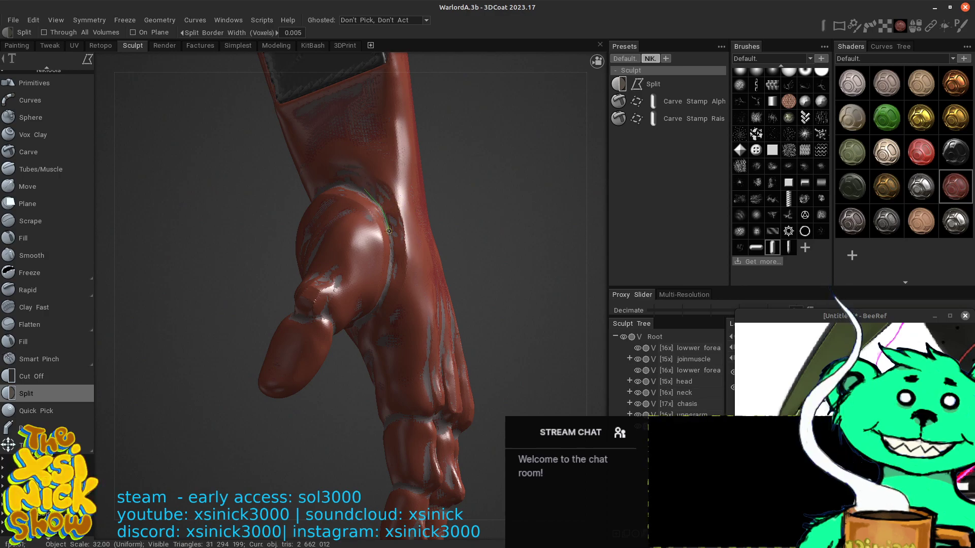
left_click_drag(392, 248, 390, 281)
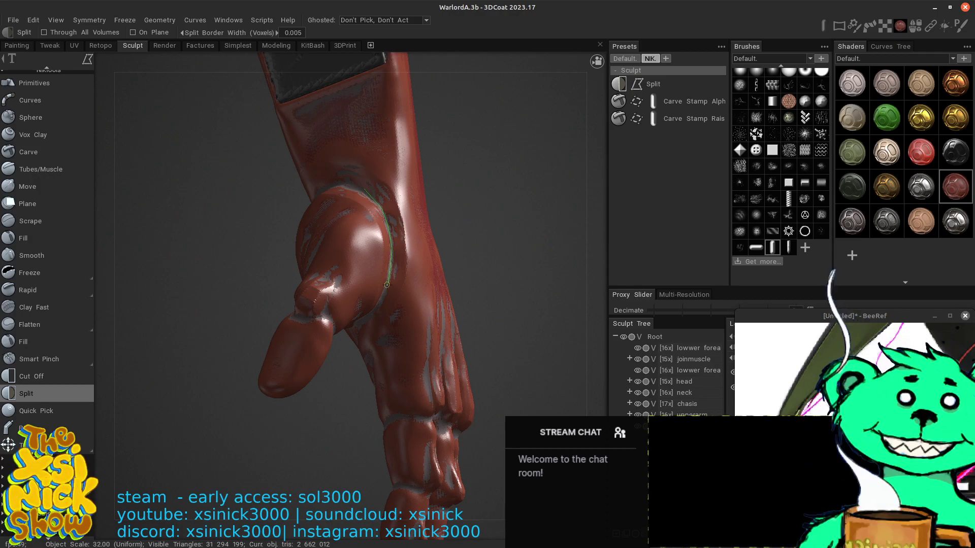
left_click_drag(588, 170, 618, 150, "alt")
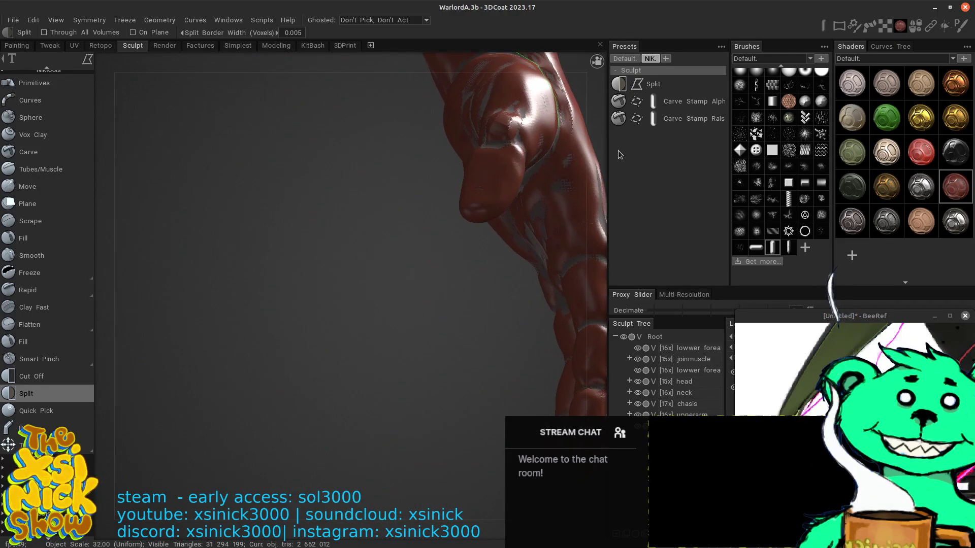
middle_click_drag(552, 141, 478, 195, "alt")
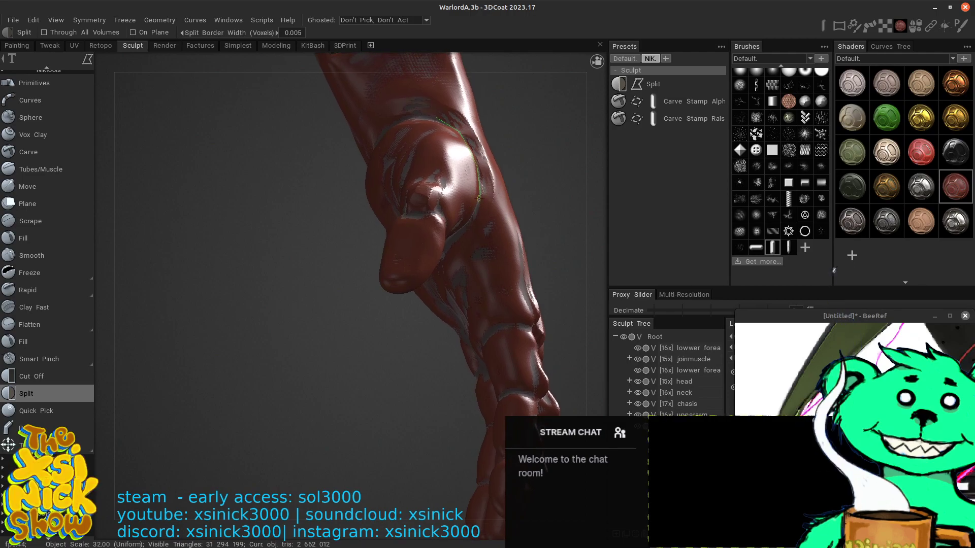
left_click_drag(589, 162, 619, 144, "alt")
middle_click_drag(548, 147, 455, 198, "alt")
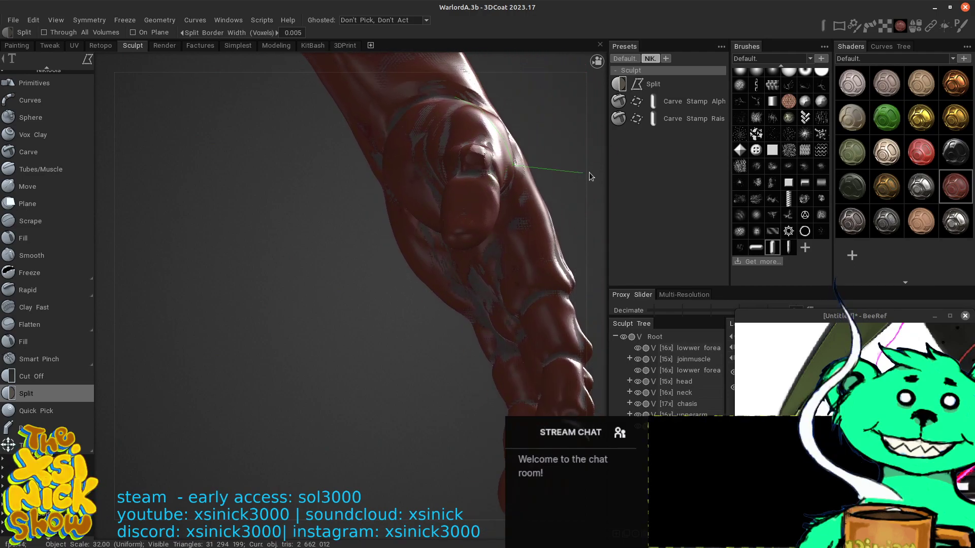
left_click_drag(591, 169, 554, 163, "alt")
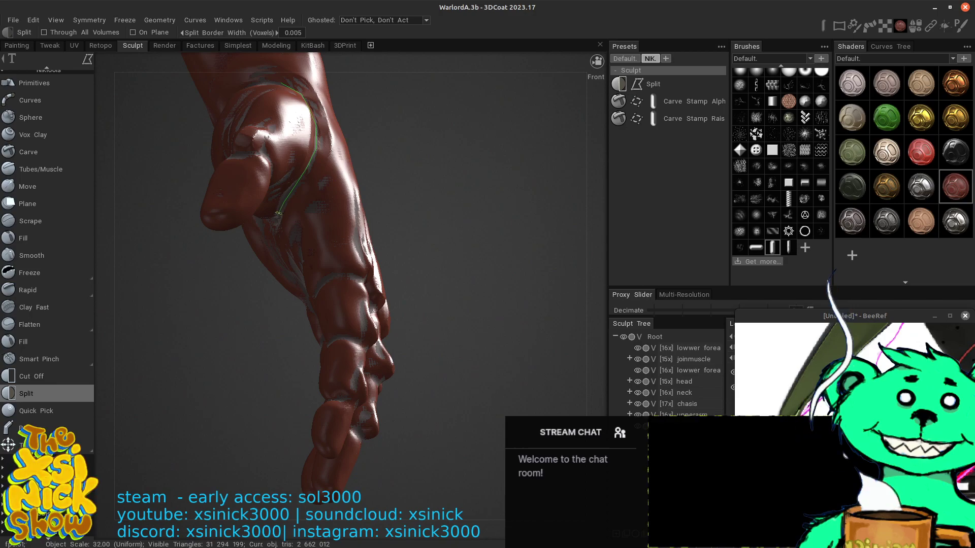
left_click_drag(589, 144, 528, 194)
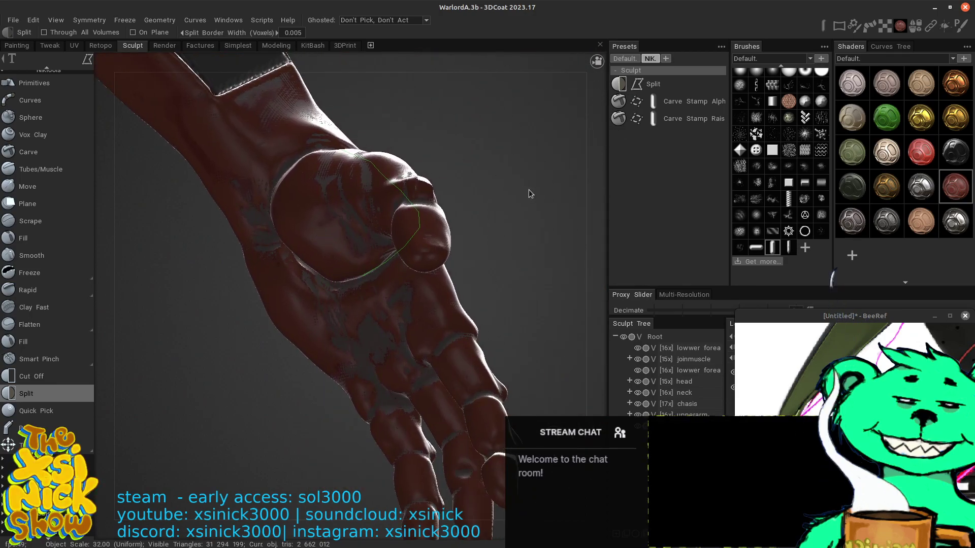
left_click_drag(595, 148, 563, 152)
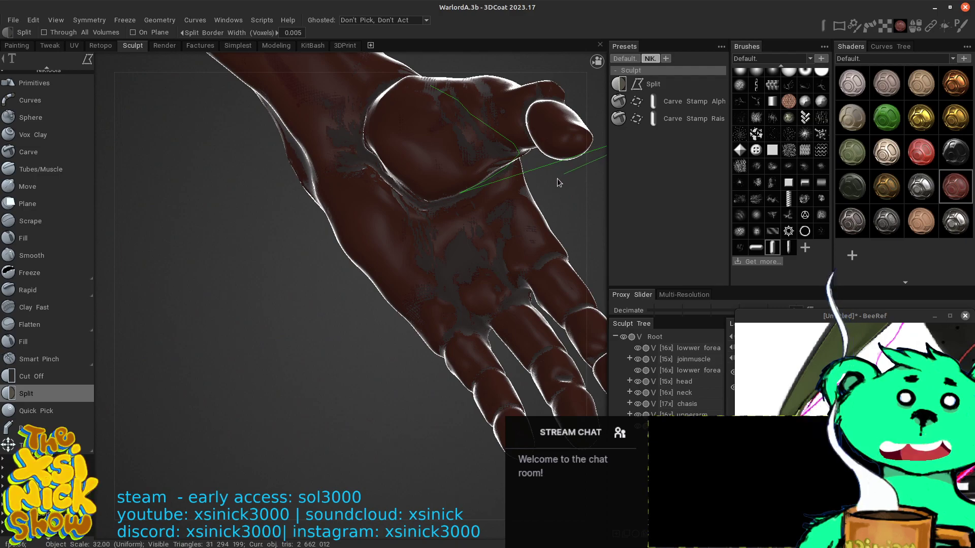
- Remove the stray outline point, continue the outline along the palm crease to the wrist, and close it to split off the thumb base
key("ctrl+z")
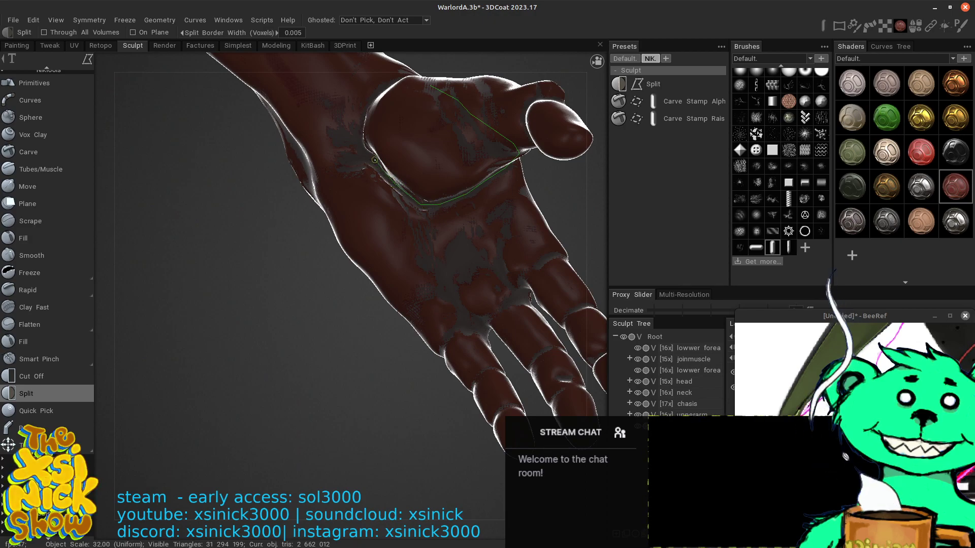
left_click_drag(603, 116, 570, 122)
middle_click_drag(561, 127, 539, 307)
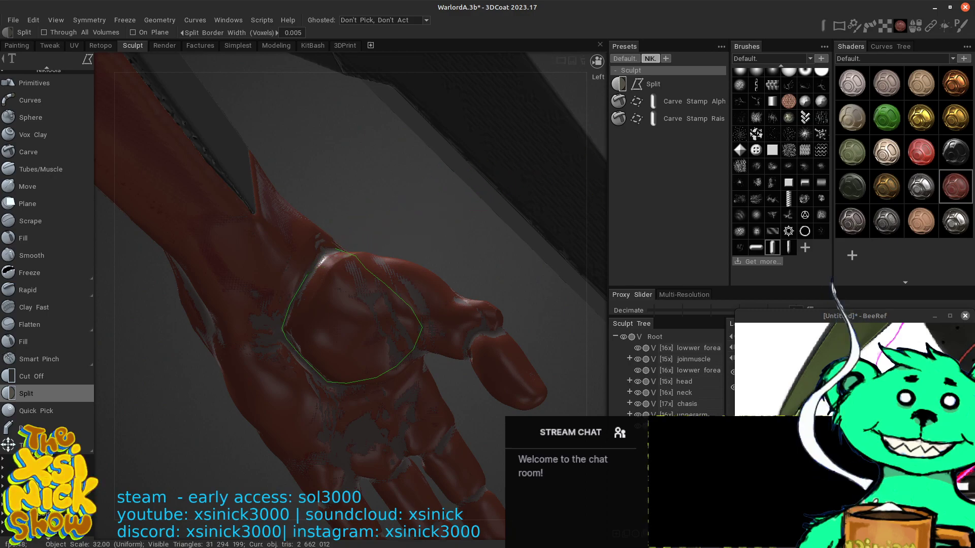
left_click_drag(601, 137, 596, 197)
middle_click_drag(473, 213, 492, 356)
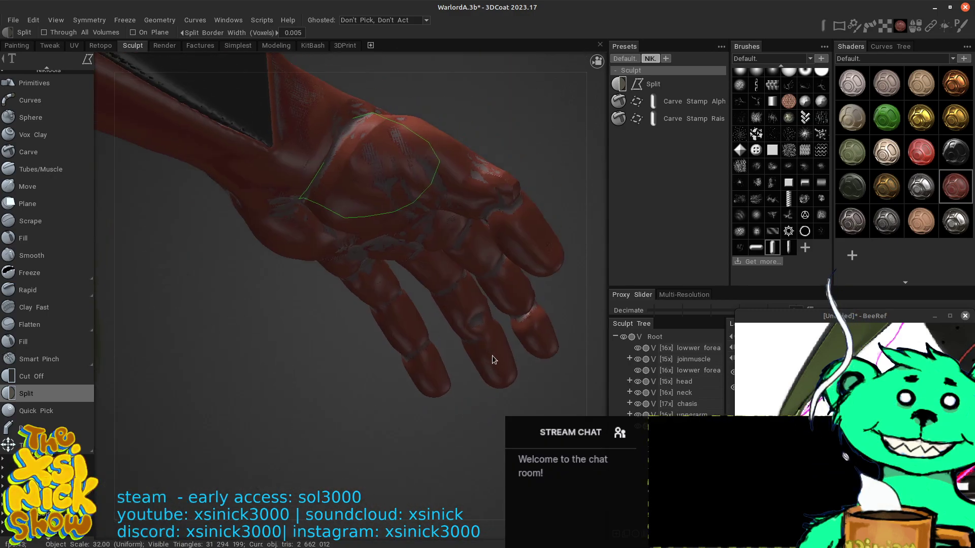
left_click_drag(493, 356, 477, 338)
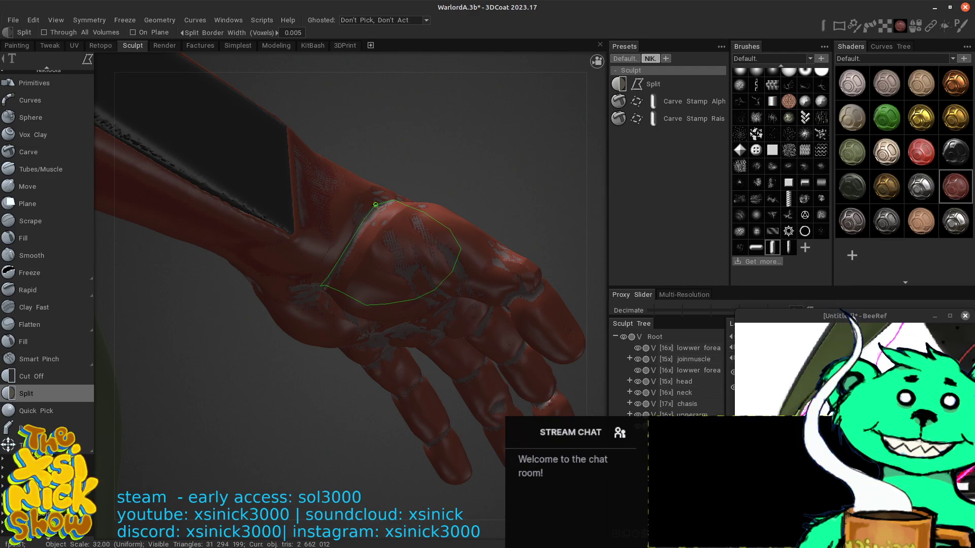
left_click(376, 205)
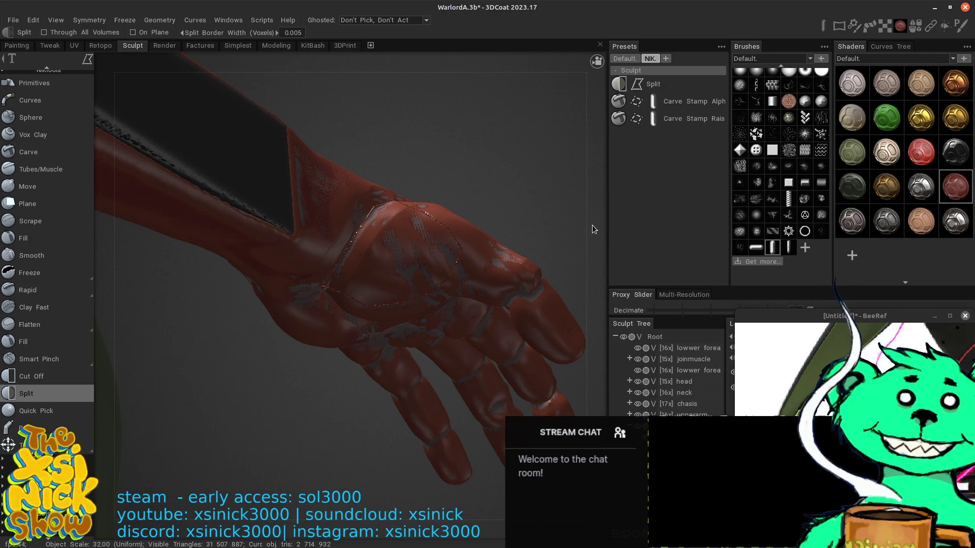
- Inspect the cut from the back of the hand and undo the thumb base split
mouse_move(584, 221)
left_mouse_down("alt")
mouse_move(561, 239)
mouse_move(513, 239)
mouse_move(466, 294)
left_mouse_up("alt")
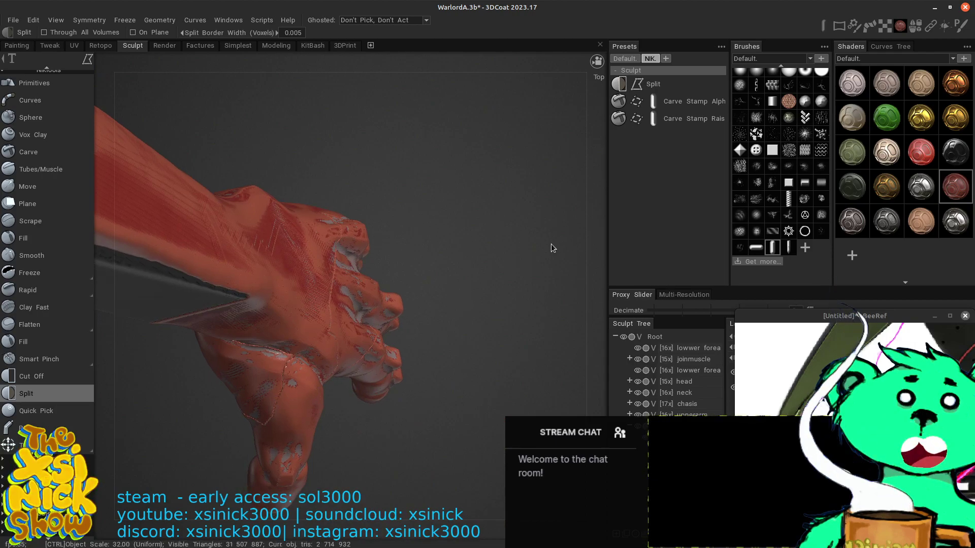
key("ctrl+z")
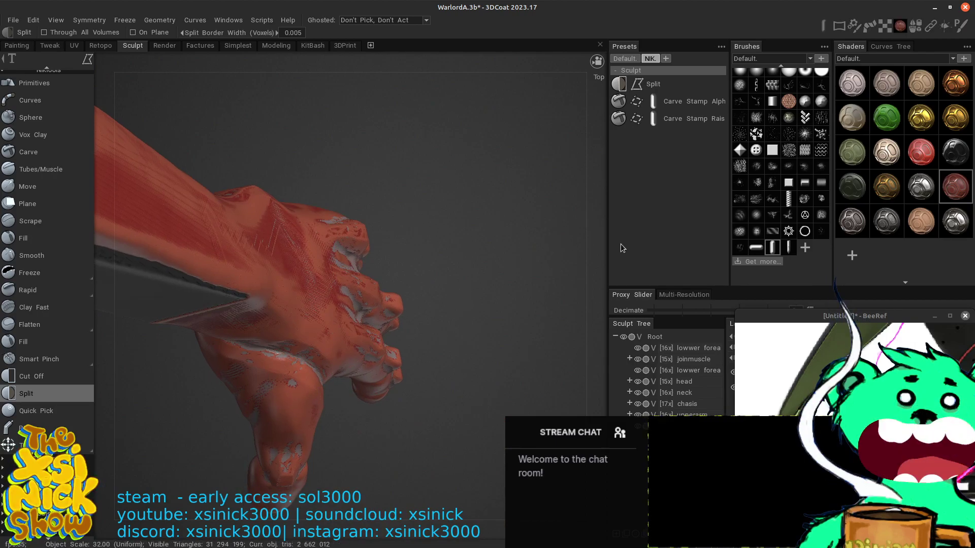
left_click_drag(593, 243, 532, 231)
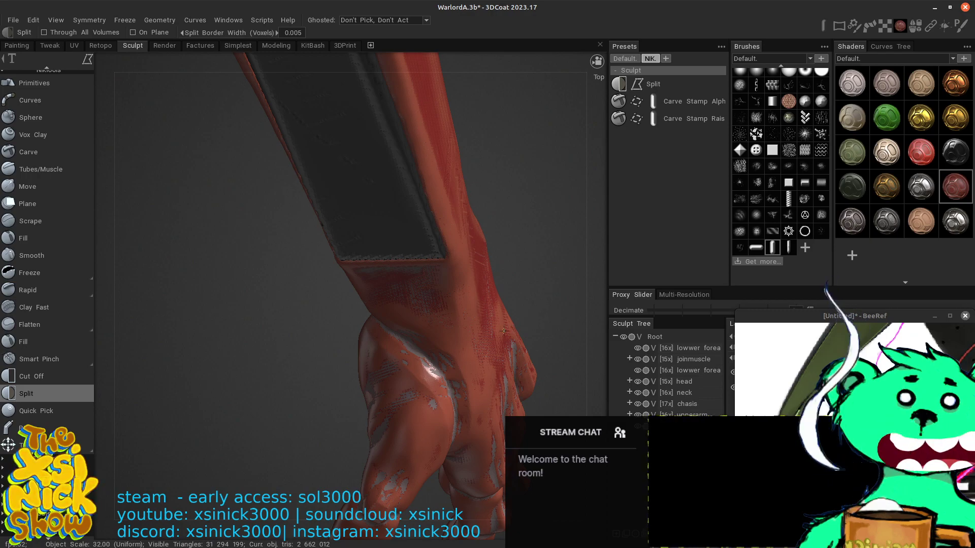
left_click_drag(593, 239, 620, 217)
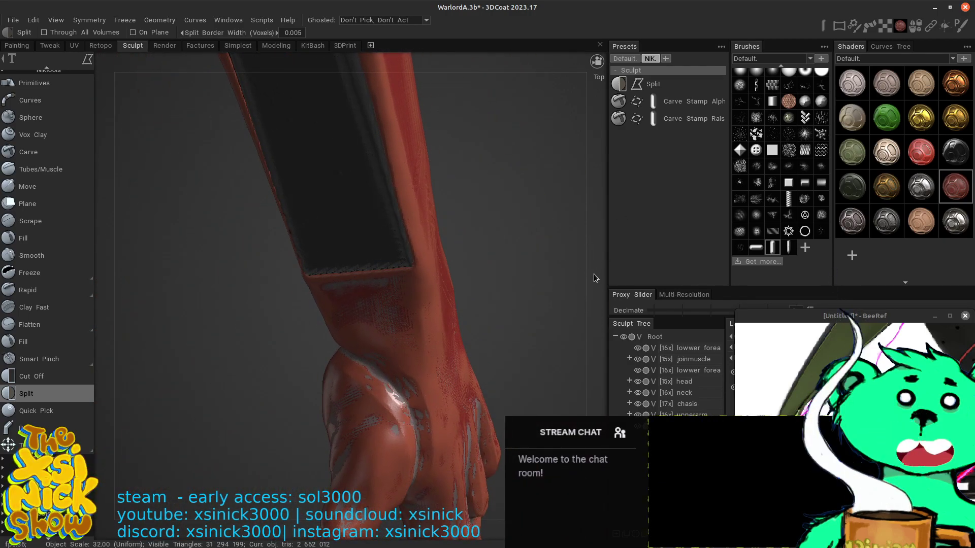
left_click_drag(593, 274, 555, 279)
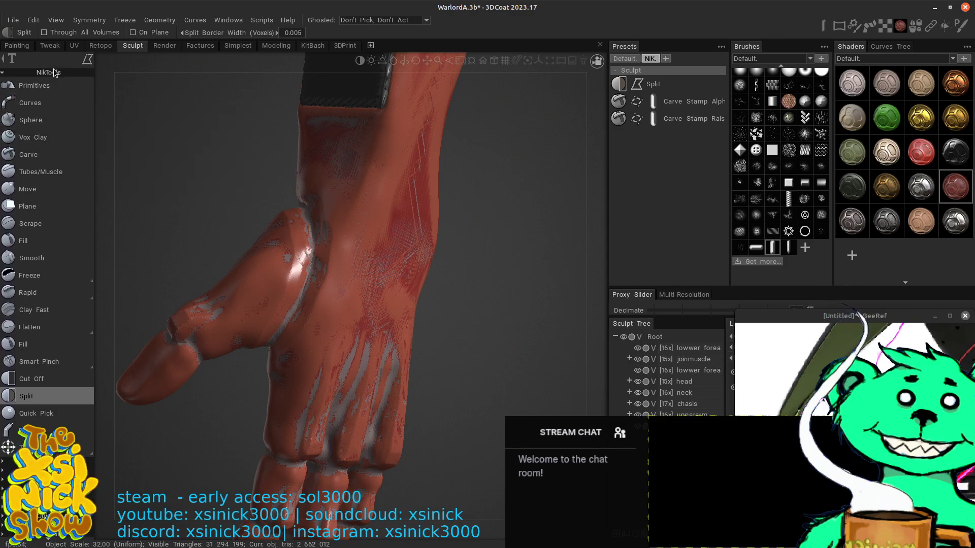
- Collapse the NikTools group and activate the Clone tool from the Objects group
left_click(28, 71)
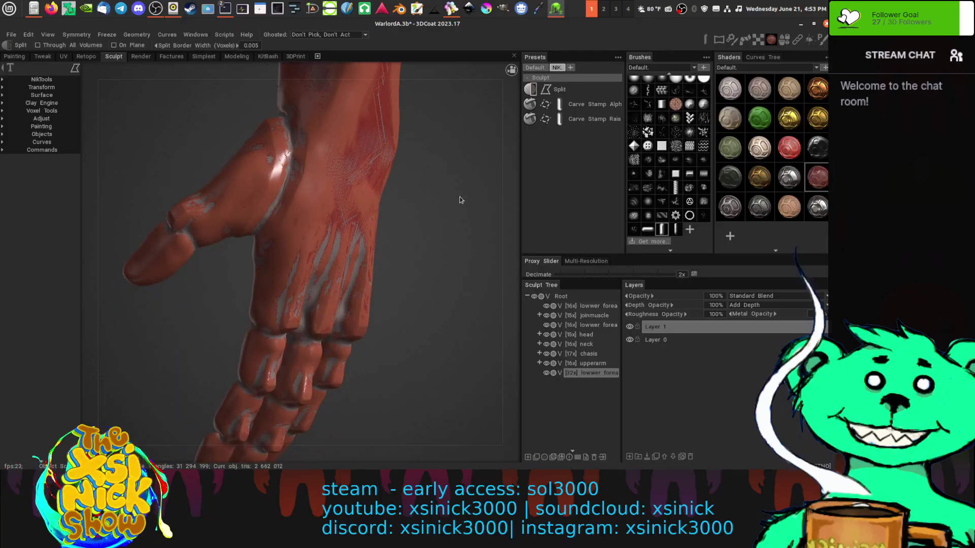
left_click_drag(459, 198, 405, 318)
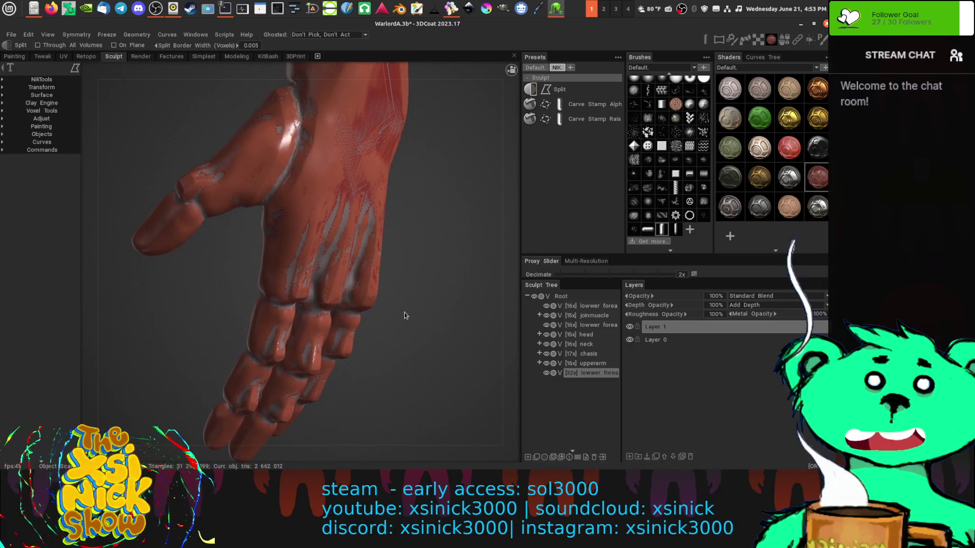
left_click(35, 145)
left_click(36, 145)
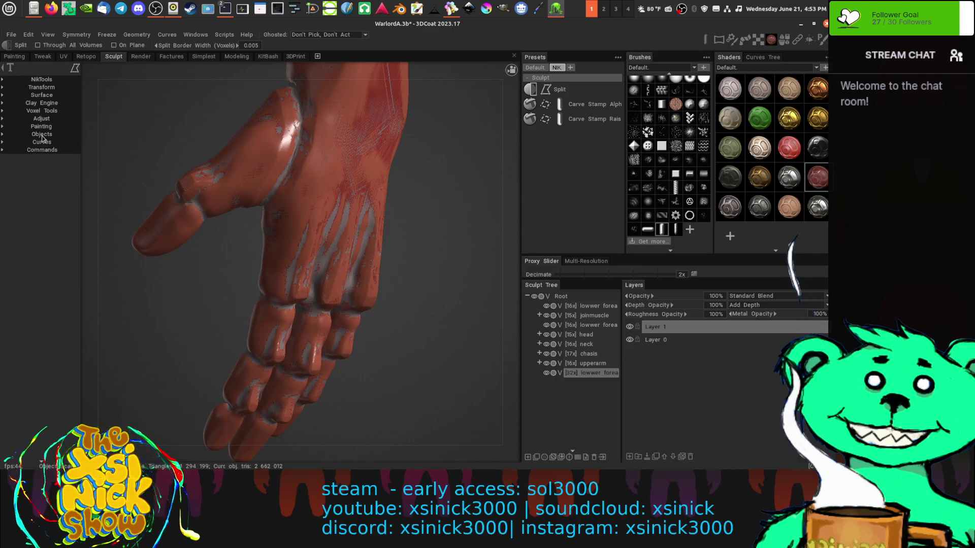
left_click(41, 134)
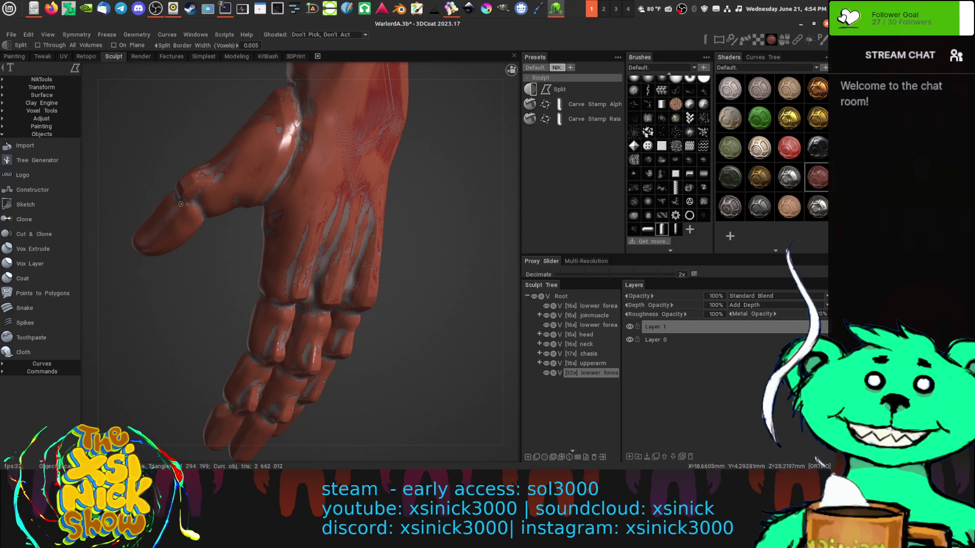
left_click(21, 220)
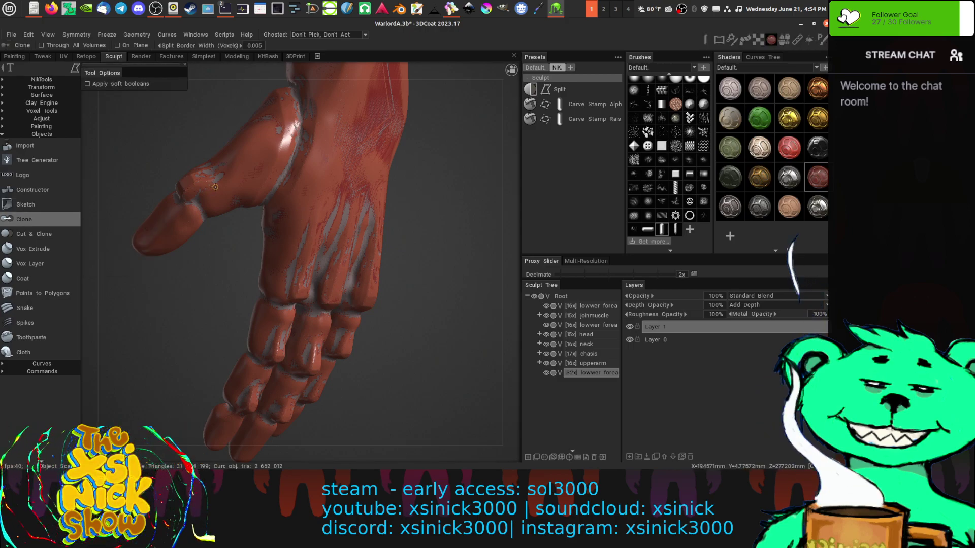
left_click(547, 374)
left_click(547, 374)
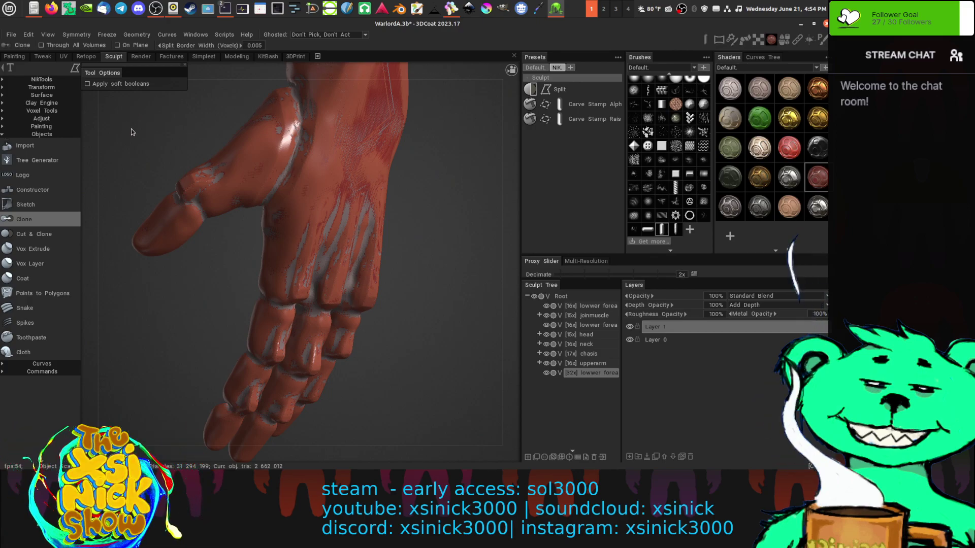
- Try to clone the thumb tip with a lasso outline, then discard the copy without importing it into the scene
mouse_move(211, 281)
left_mouse_down()
mouse_move(118, 277)
mouse_move(122, 203)
mouse_move(148, 136)
left_mouse_up()
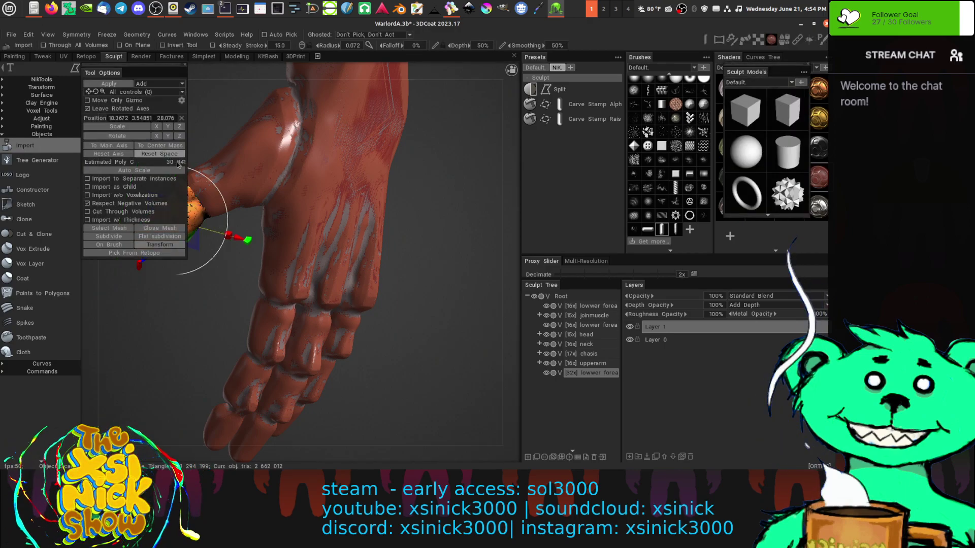
middle_click_drag(237, 202, 301, 200)
right_click_drag(301, 200, 307, 199)
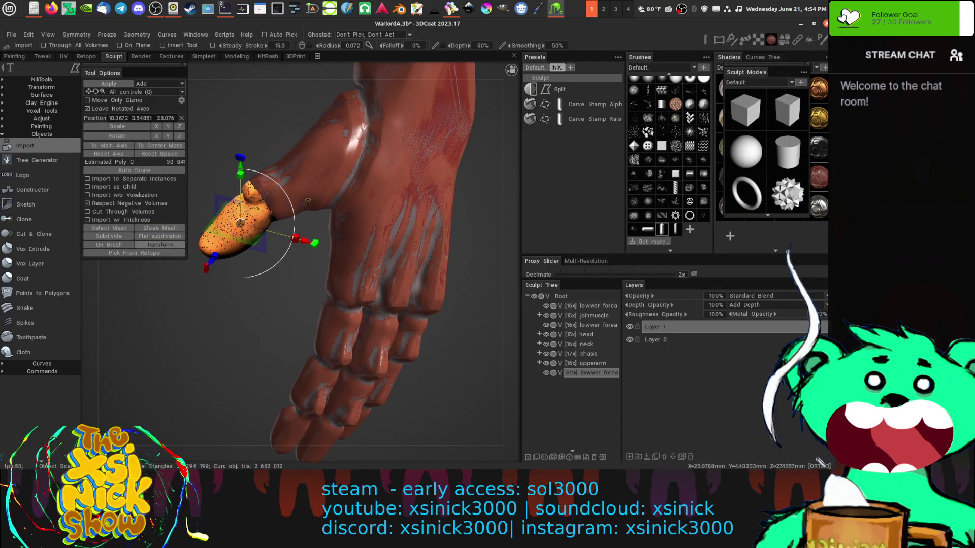
key("Escape")
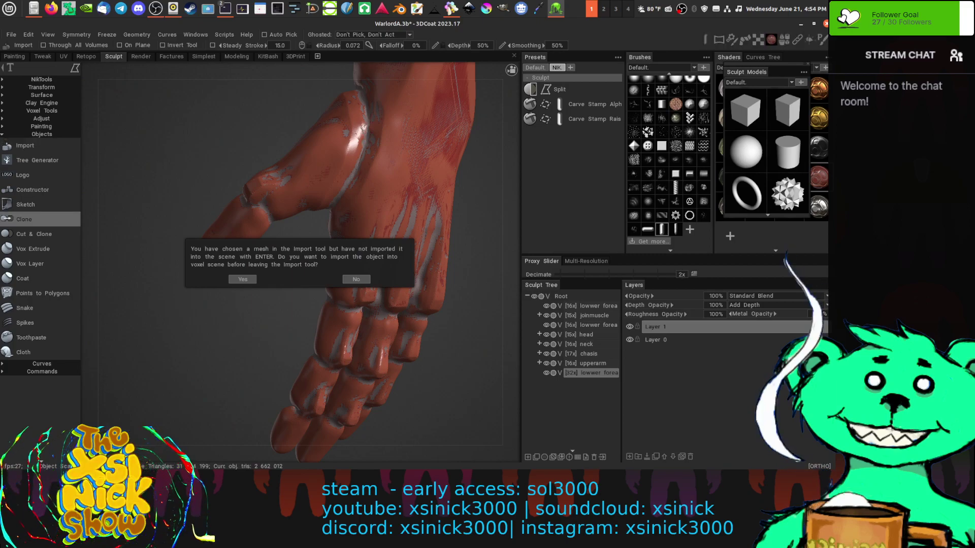
left_click(363, 283)
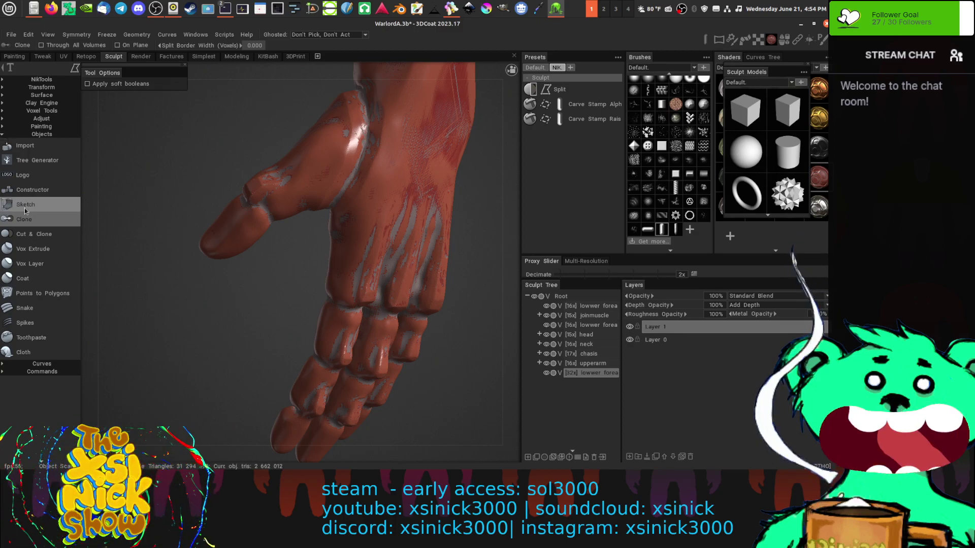
left_click(2, 135)
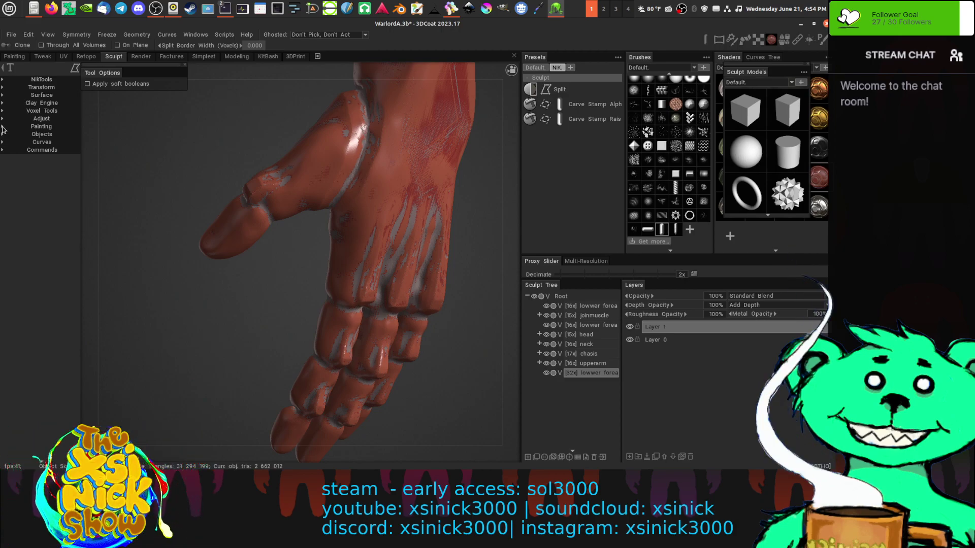
left_click(2, 127)
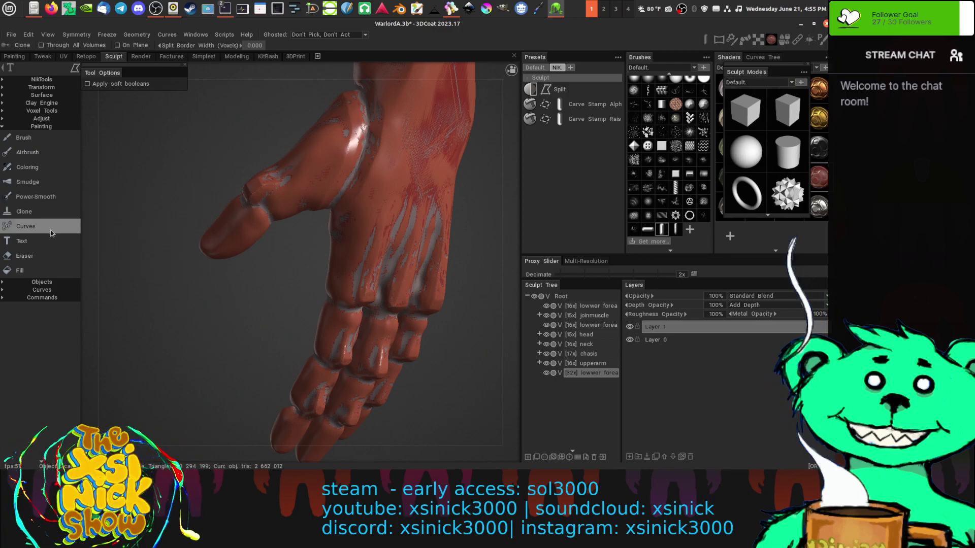
left_click(15, 127)
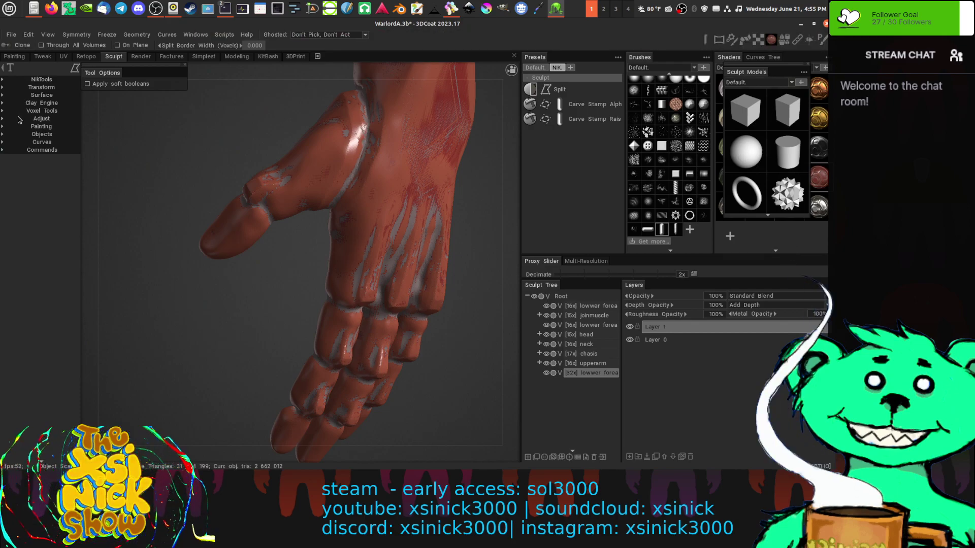
left_click(18, 119)
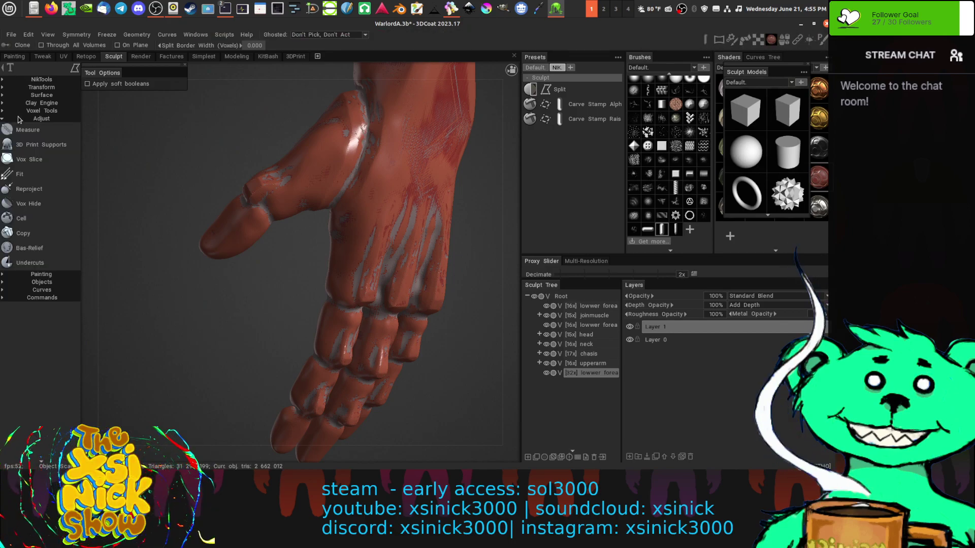
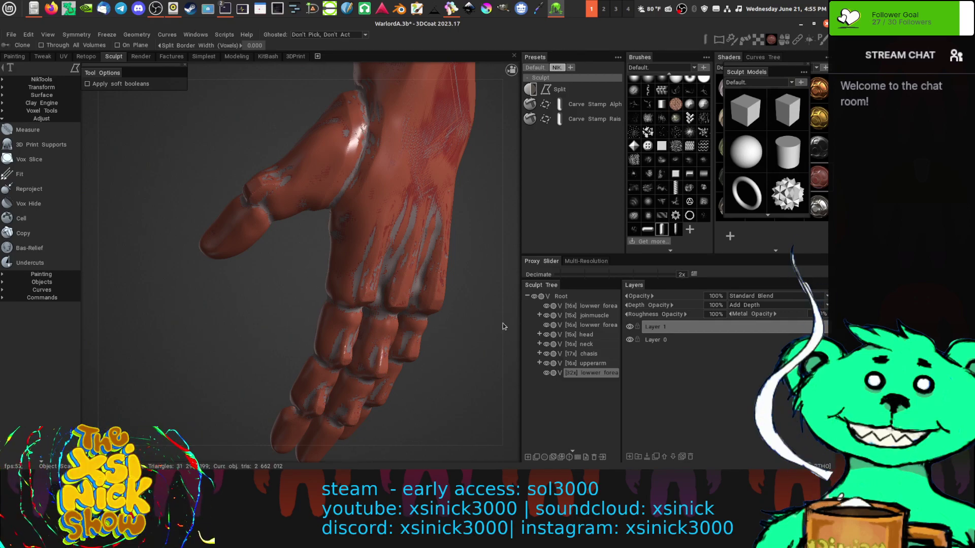
- Hide the lower forearm volume that contains the hand
right_click_drag(502, 324, 367, 265)
middle_click_drag(419, 264, 425, 370)
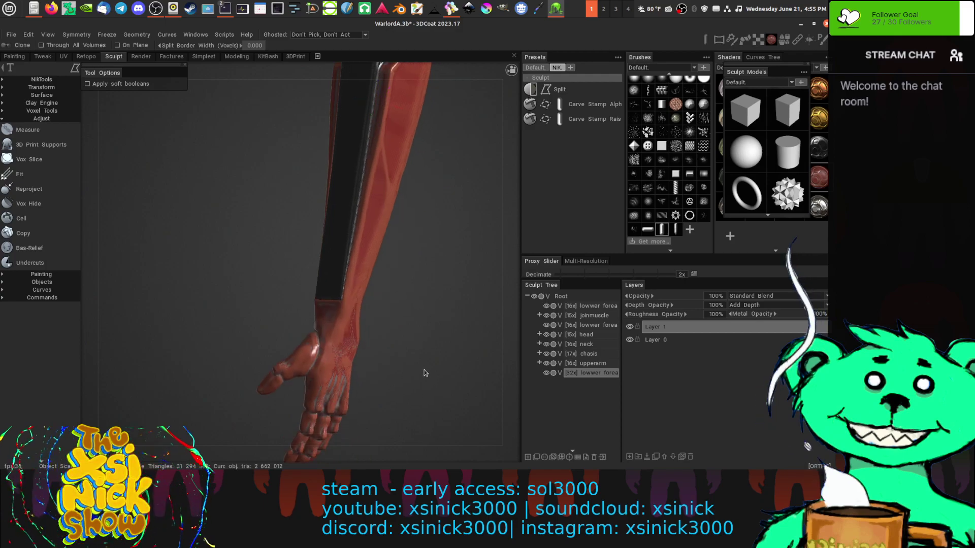
middle_click_drag(497, 392, 501, 377)
left_click(547, 374)
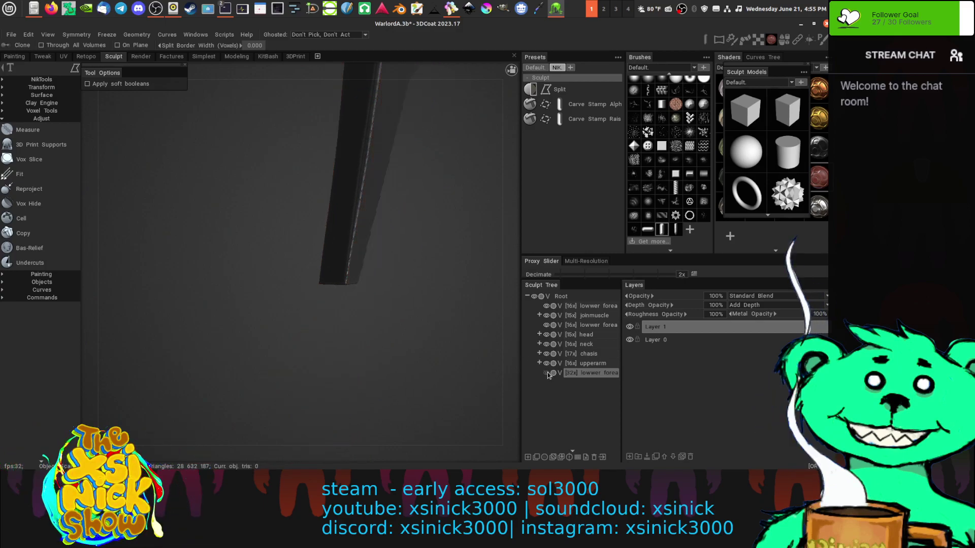
- Unhide the forearm volume containing the hand and toggle the lower forearm volumes' visibility to identify their parts
left_click(547, 373)
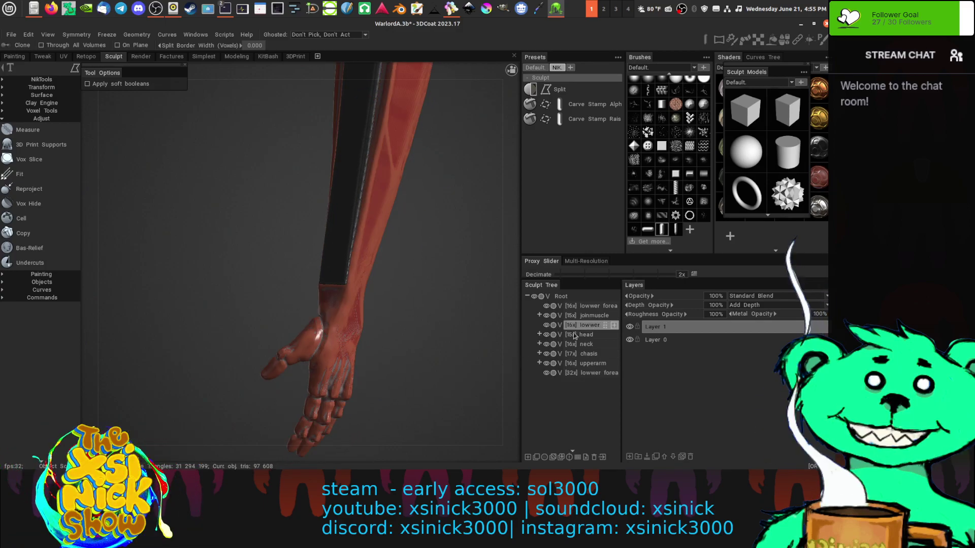
right_click_drag(448, 354, 458, 315)
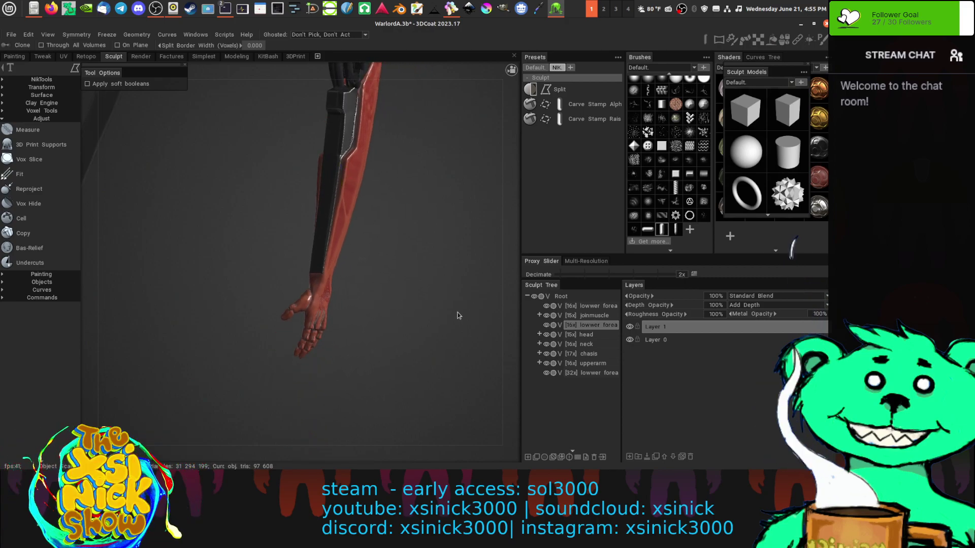
middle_click_drag(457, 333, 456, 387)
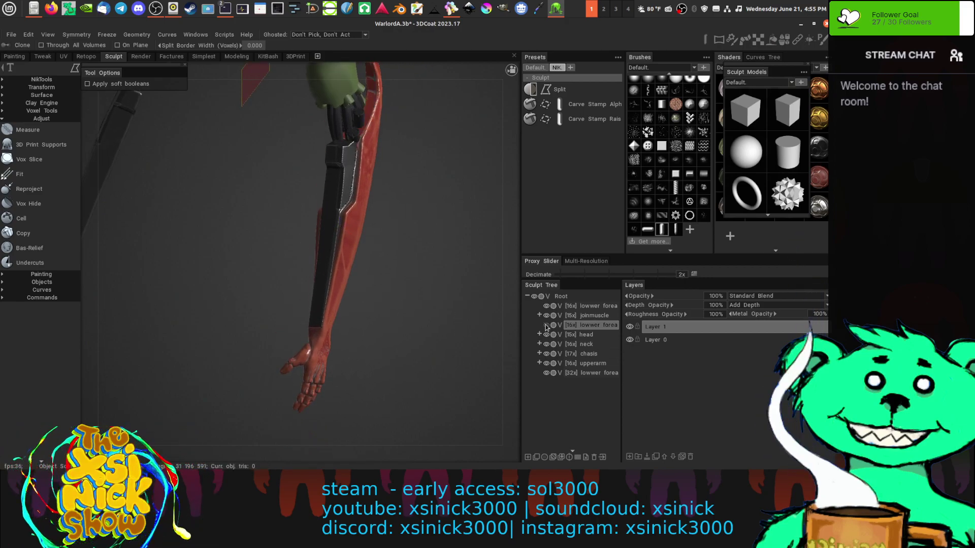
left_click(546, 306)
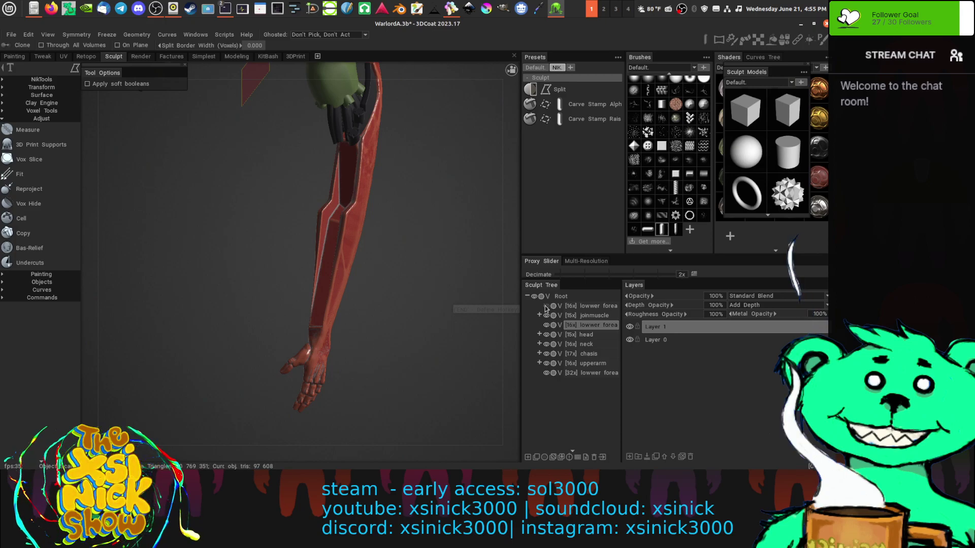
left_click(546, 306)
left_click(546, 306)
left_click(546, 306)
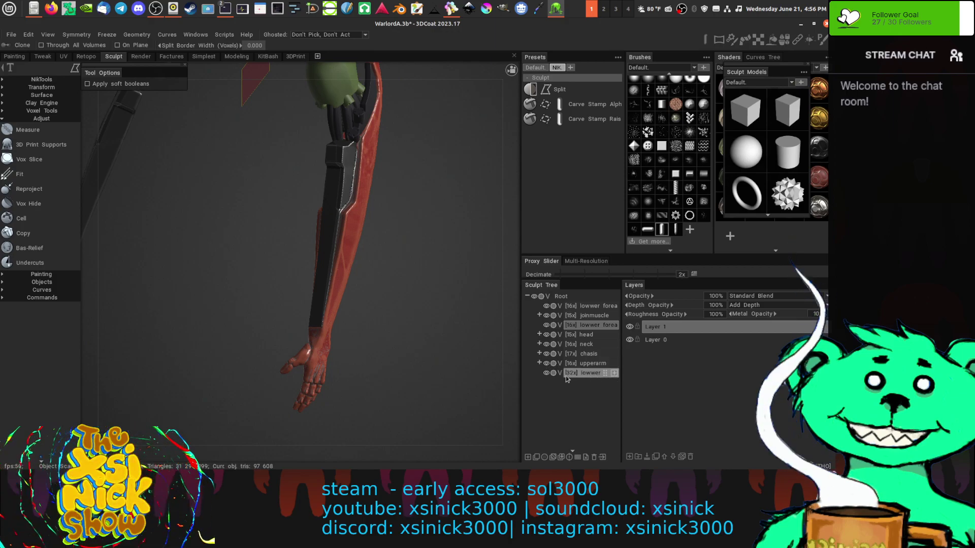
left_click(547, 373)
left_click(547, 374)
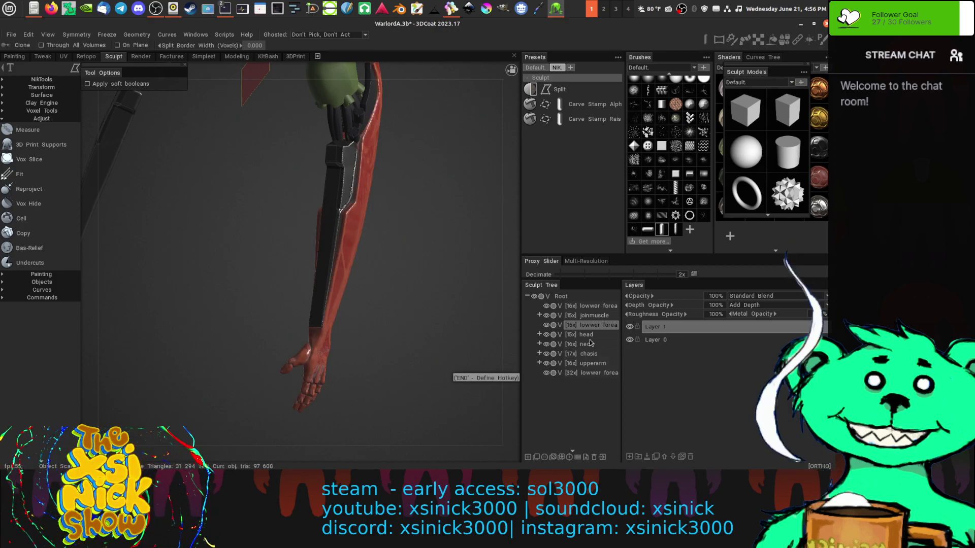
- Nest the two 16x lower forearm volumes under the 32x lower forearm volume containing the hand, and collapse that parent
left_click_drag(607, 326, 593, 374)
left_click(602, 306)
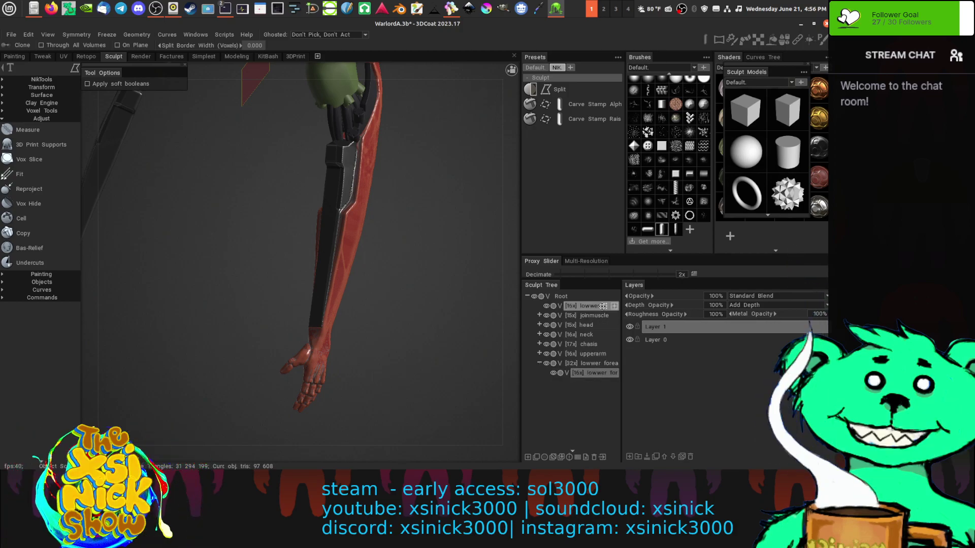
left_click_drag(602, 306, 588, 365)
left_click(585, 356)
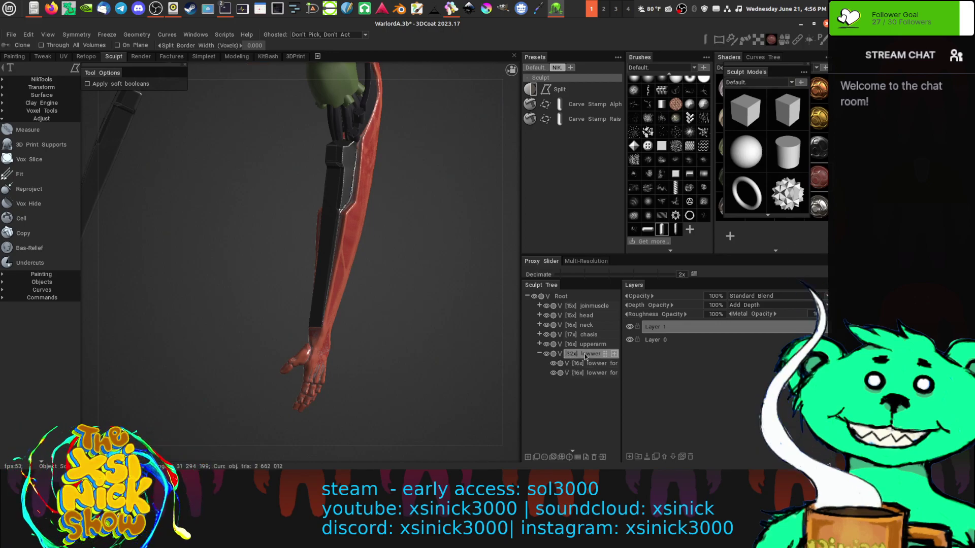
middle_click_drag(408, 370, 431, 347)
right_click_drag(467, 323, 466, 403)
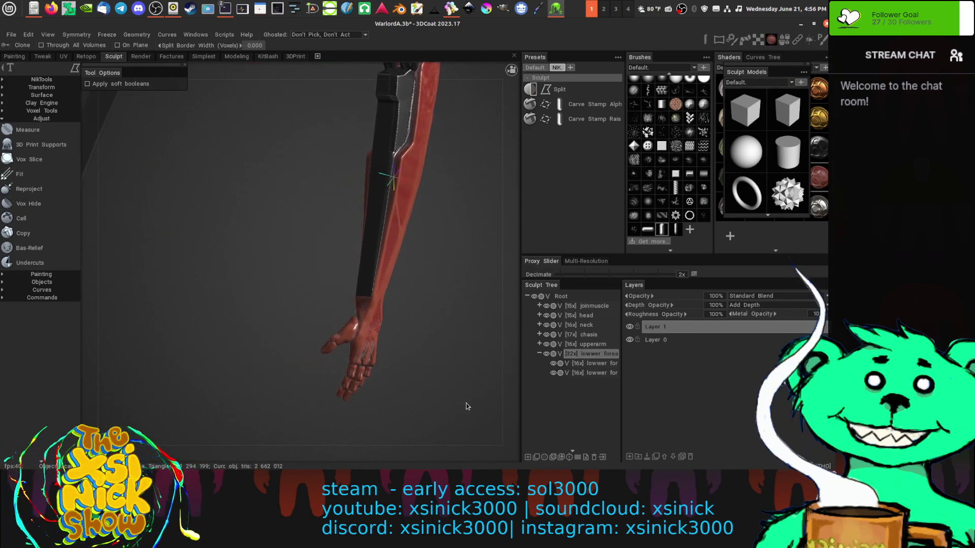
mouse_move(467, 406)
left_mouse_down()
mouse_move(456, 408)
mouse_move(449, 334)
left_mouse_up()
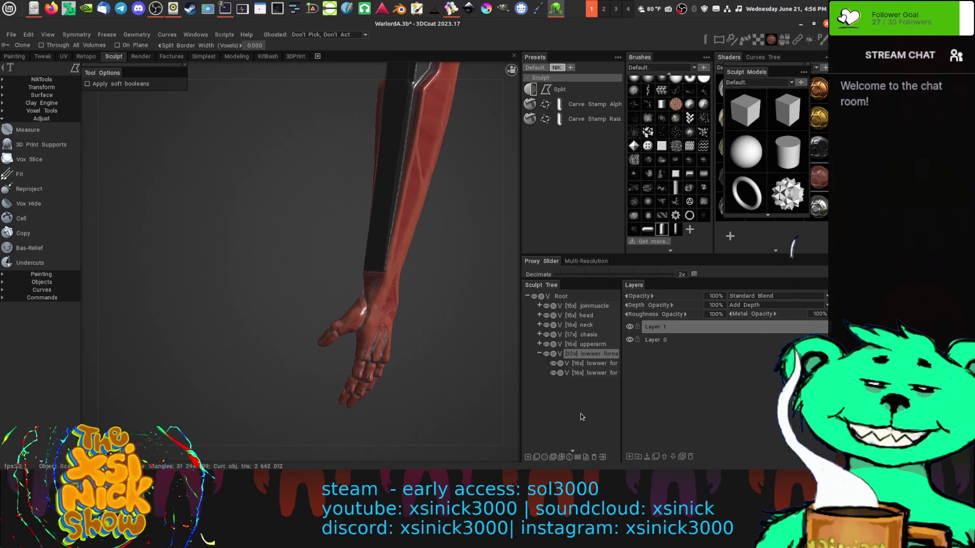
left_click(539, 355)
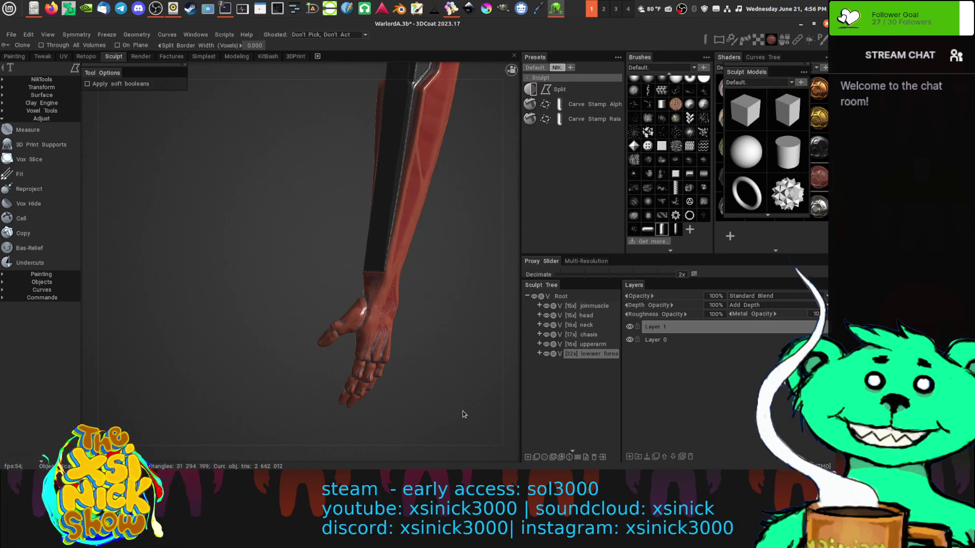
- Add a new empty volume at root level below the lower forearm group
middle_click_drag(456, 390, 465, 379)
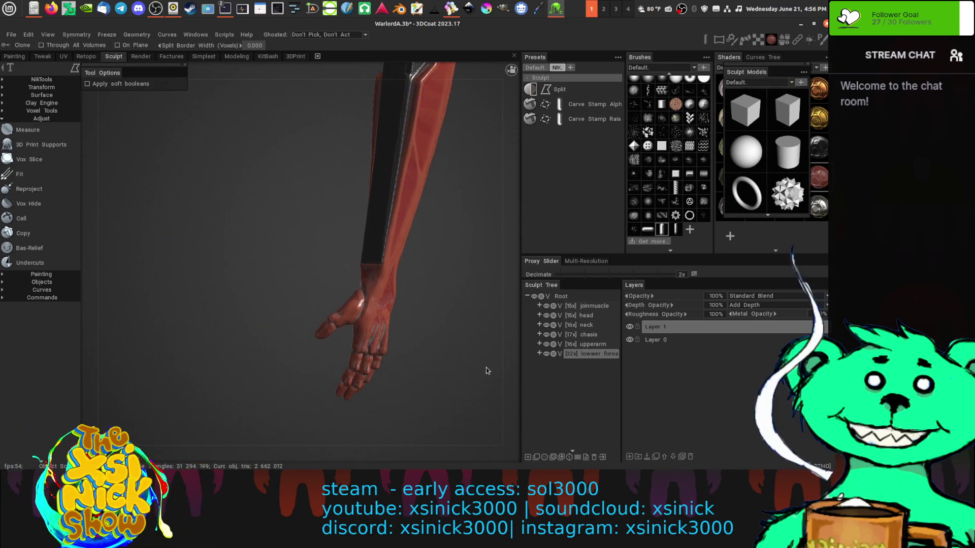
left_click_drag(486, 370, 459, 407)
mouse_move(456, 344)
left_mouse_down()
mouse_move(459, 381)
mouse_move(465, 359)
left_mouse_up()
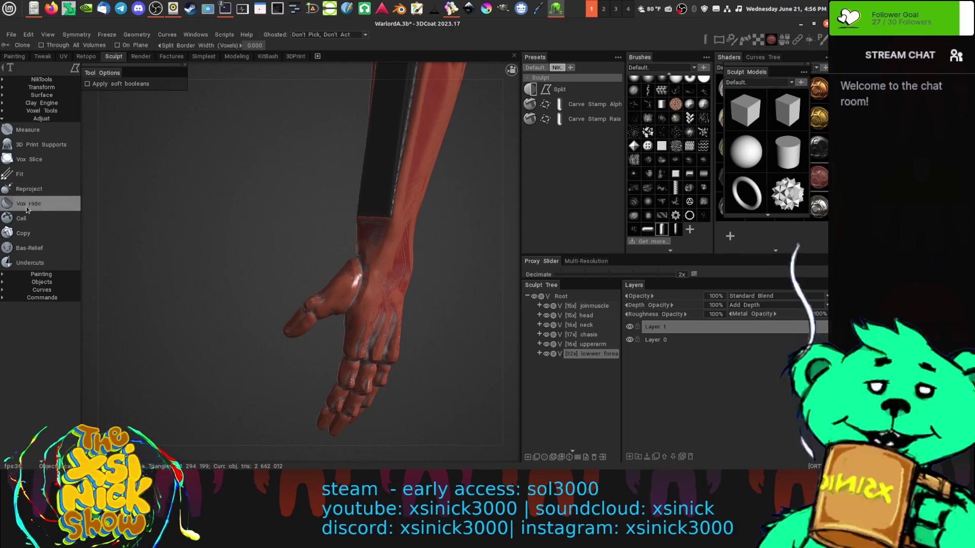
left_click(598, 456)
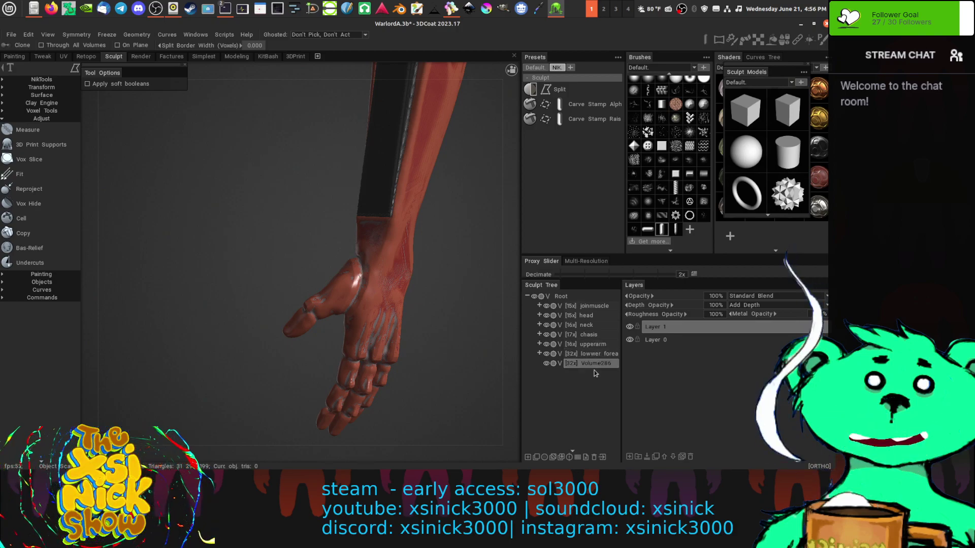
- Copy the thumb tip and middle of the thumb into the new volume using the Copy tool with a 1.45 brush radius
left_click(22, 233)
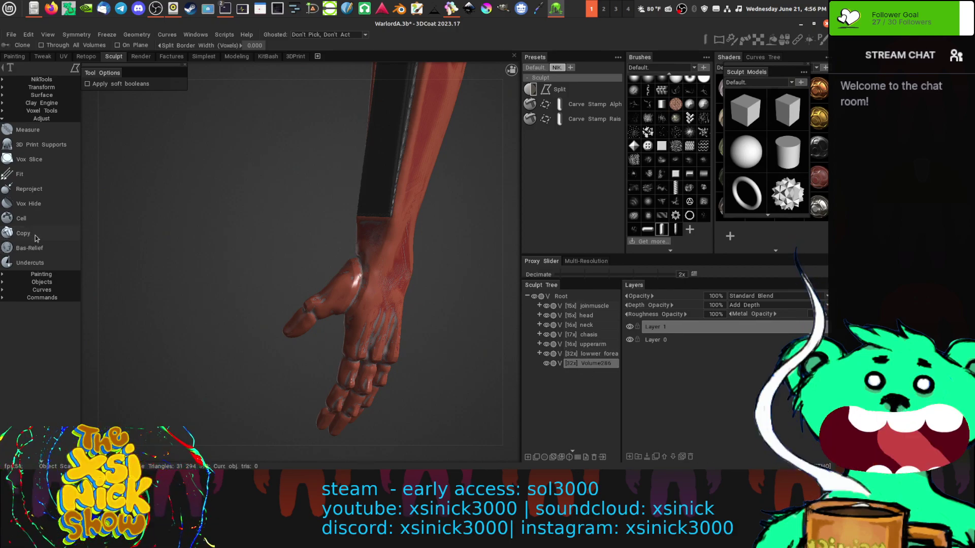
right_click_drag(300, 316, 217, 316)
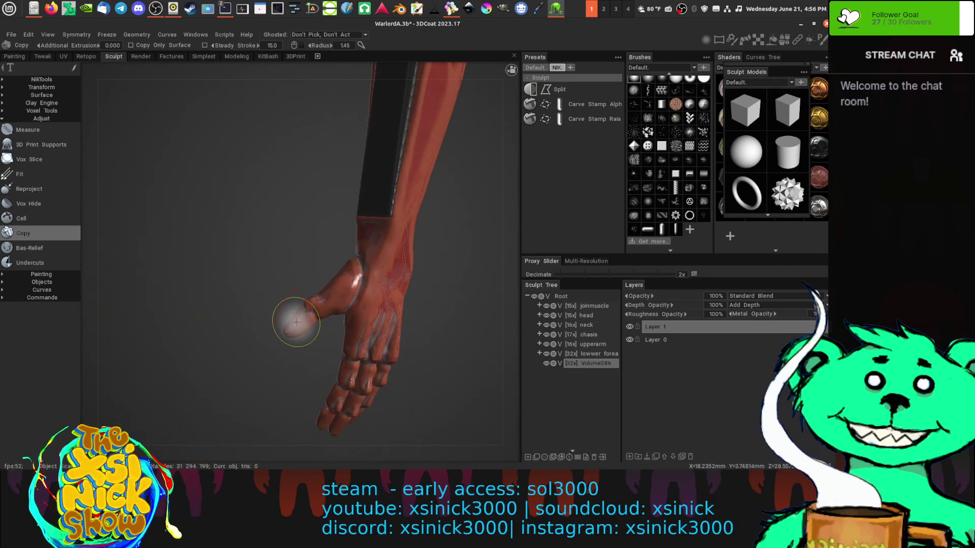
left_click(297, 322)
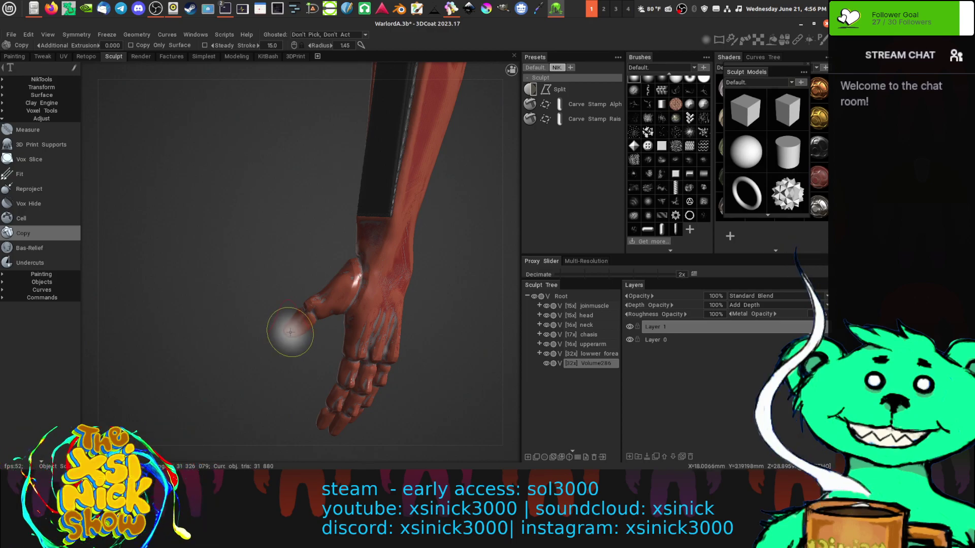
left_click(302, 320)
left_click(317, 300)
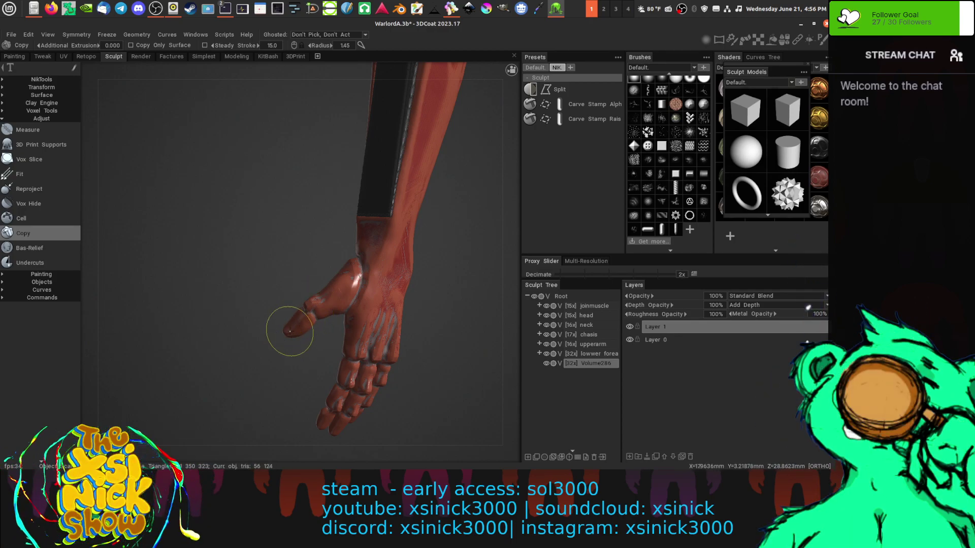
- Toggle the lower forearm group's visibility to inspect the copied thumb piece on its own
left_click(546, 355)
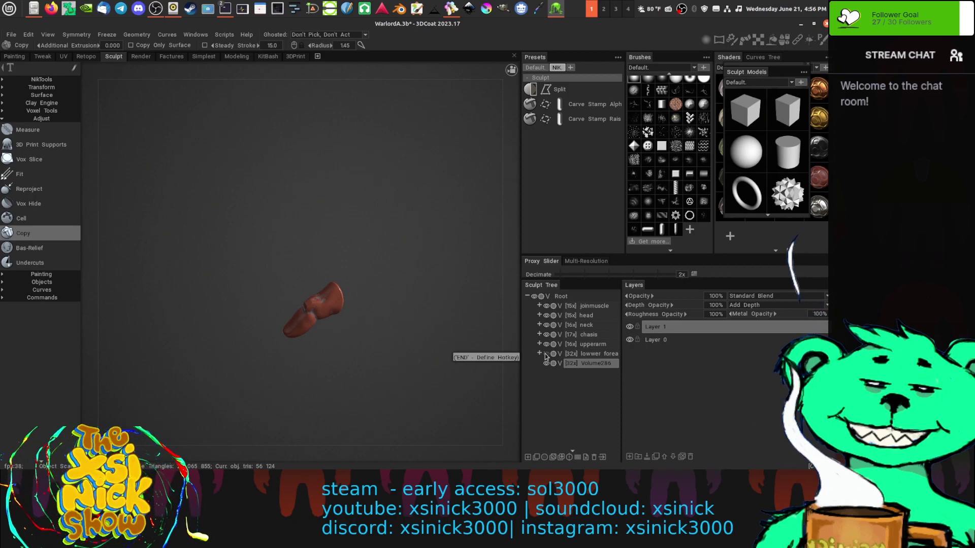
left_click(546, 355)
left_click(546, 355)
left_click(546, 355)
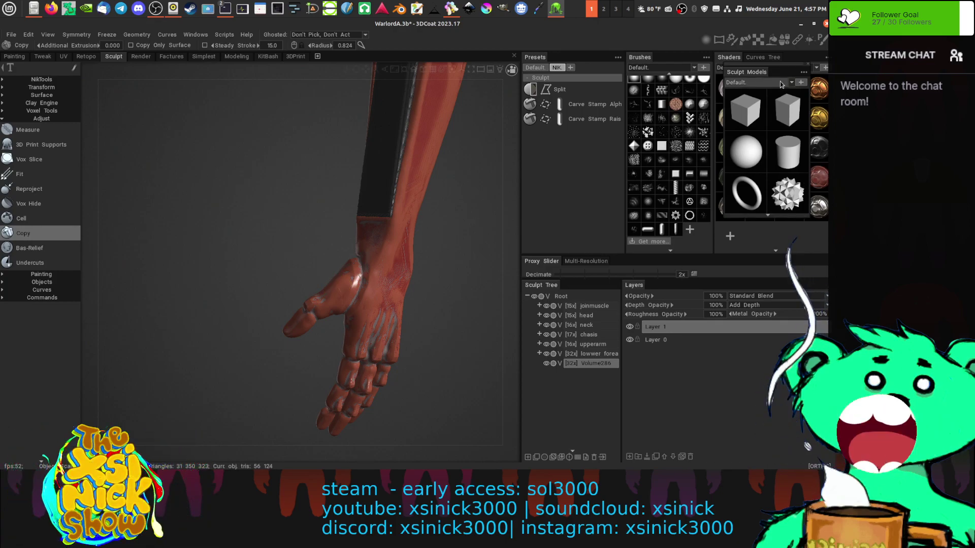
- Dock the Sculpt Models palette between the brushes and shaders, and assign a dark green shader to the thumb copy
left_click_drag(774, 64, 721, 68)
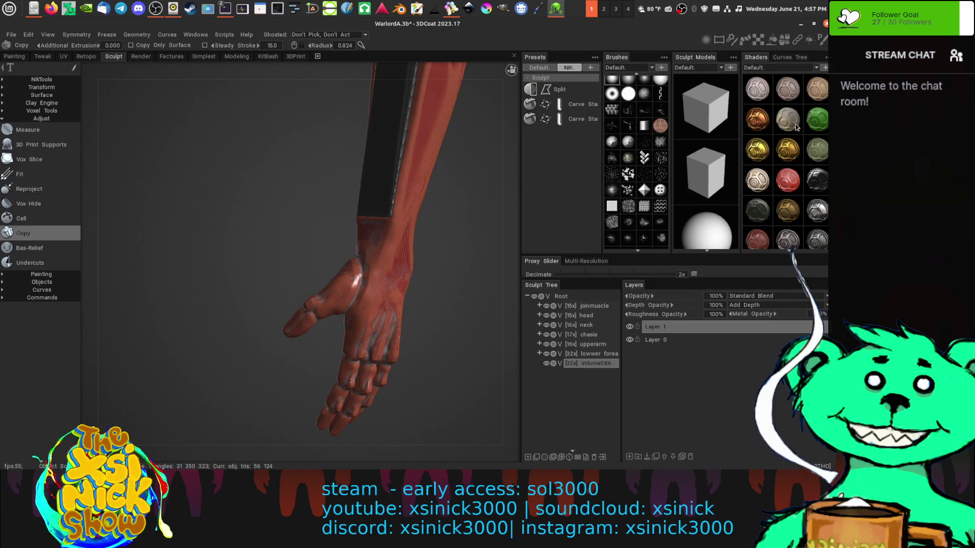
left_click(757, 211)
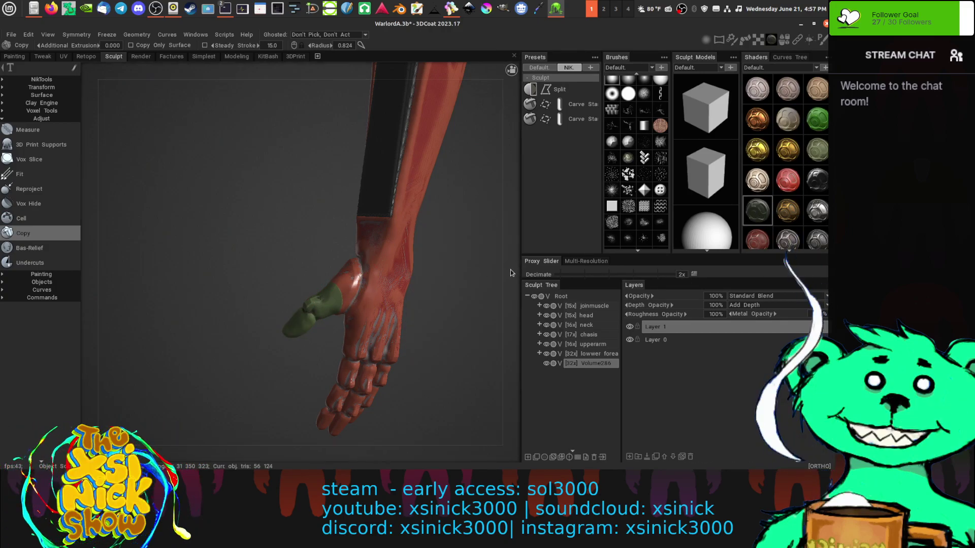
- Extend the thumb copy over the middle of the thumb base with a 0.824 Copy brush radius
right_click_drag(512, 274, 502, 381, "alt")
middle_click_drag(395, 303, 367, 287, "alt")
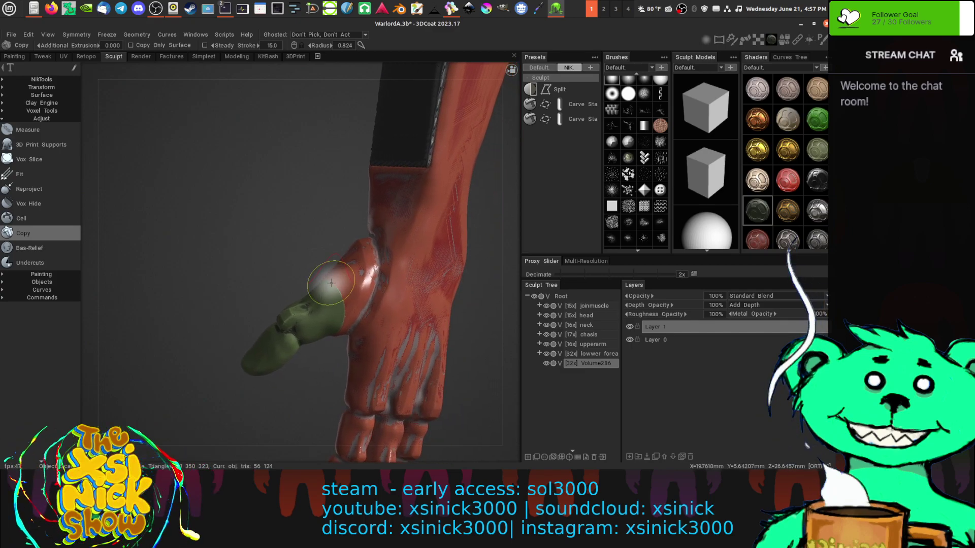
left_click_drag(331, 283, 330, 307)
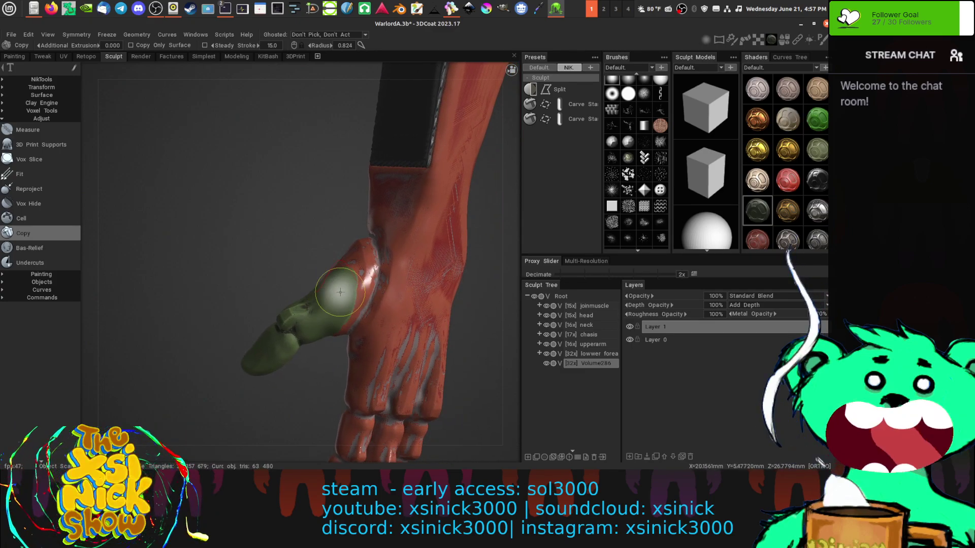
- Reduce the Copy brush radius to 0.323 and extend the thumb copy across the lower thumb base up to its crease
mouse_move(343, 291)
right_mouse_down()
mouse_move(330, 291)
mouse_move(342, 290)
right_mouse_up()
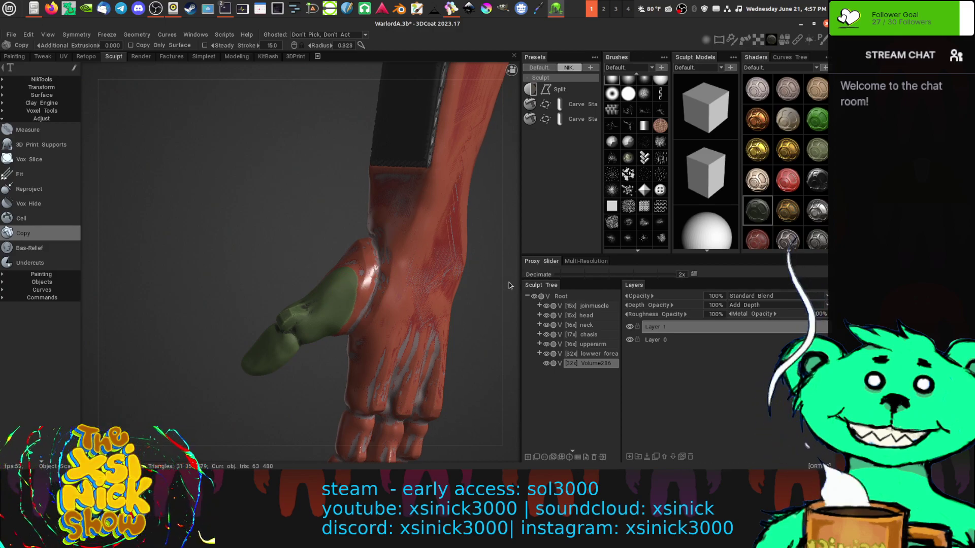
right_click_drag(509, 285, 553, 422)
middle_click_drag(413, 311, 392, 309)
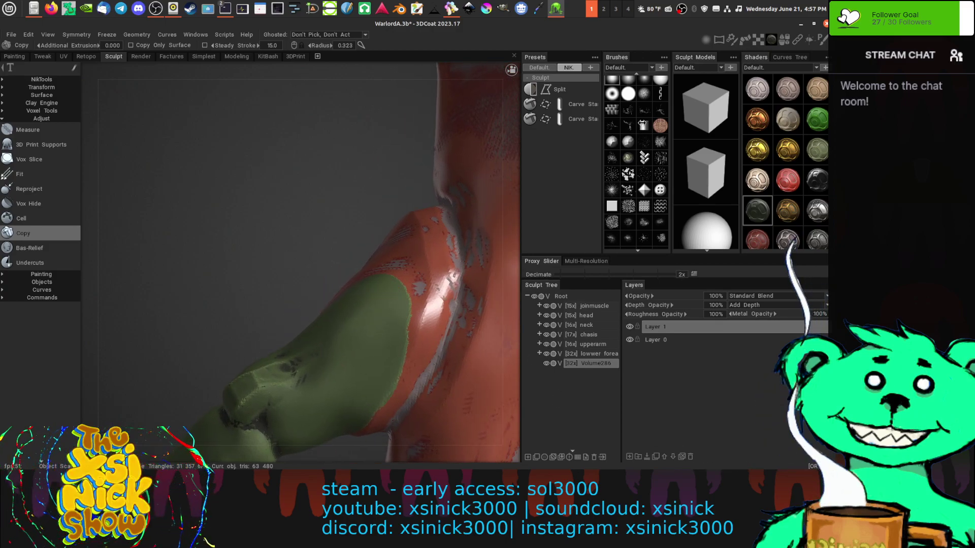
scroll(655, 104, "up", 1)
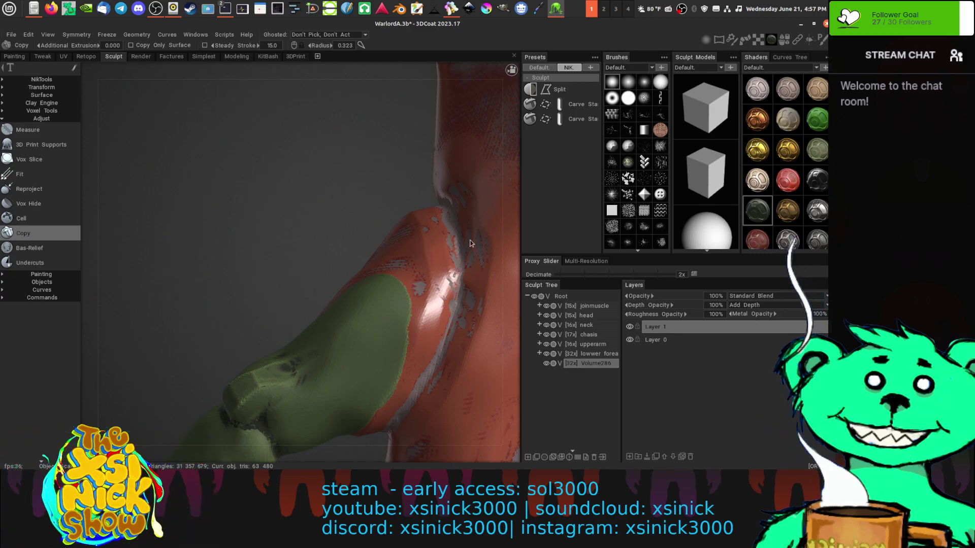
left_click_drag(426, 277, 419, 315)
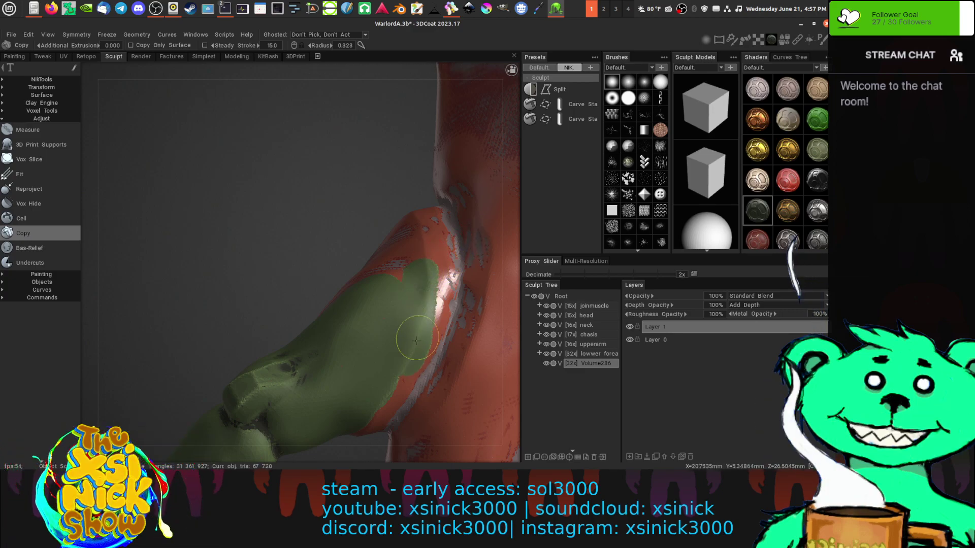
left_click_drag(436, 280, 424, 357)
middle_click_drag(423, 357, 419, 236, "alt")
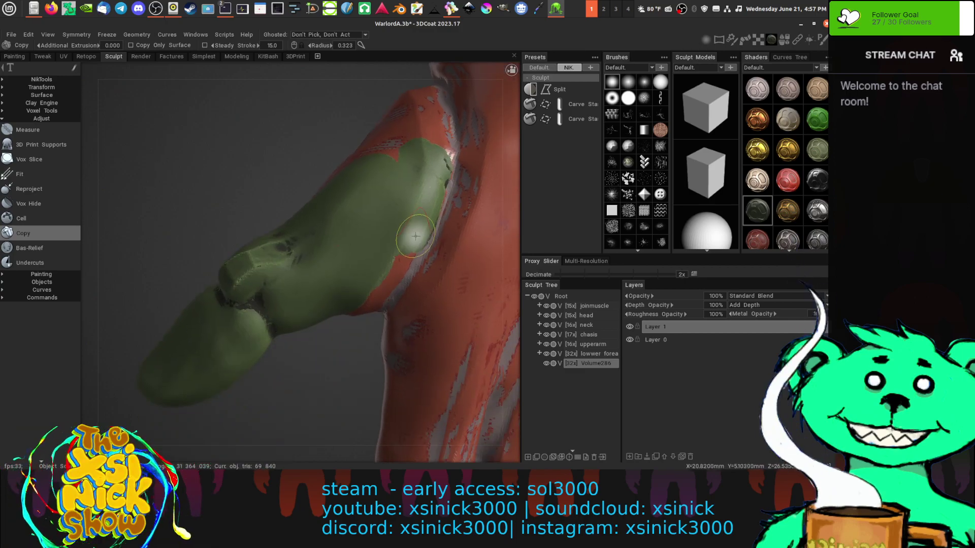
mouse_move(416, 237)
left_mouse_down()
mouse_move(366, 311)
mouse_move(406, 257)
mouse_move(394, 280)
left_mouse_up()
left_click_drag(411, 225, 411, 199)
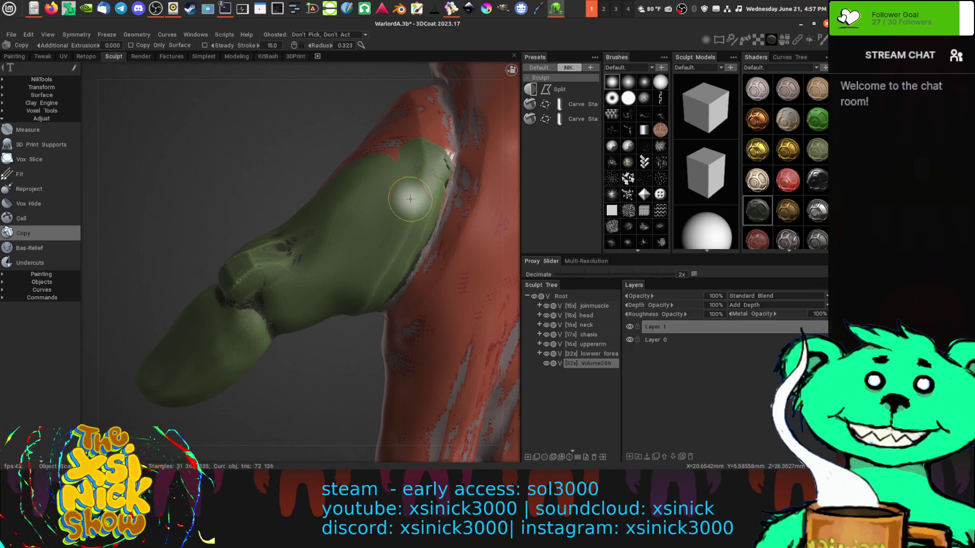
- Fill in the thumb copy's edge along the crease beside the palm with short Copy strokes
middle_click_drag(420, 182, 365, 259)
mouse_move(365, 259)
left_mouse_down()
mouse_move(386, 240)
mouse_move(384, 255)
left_mouse_up()
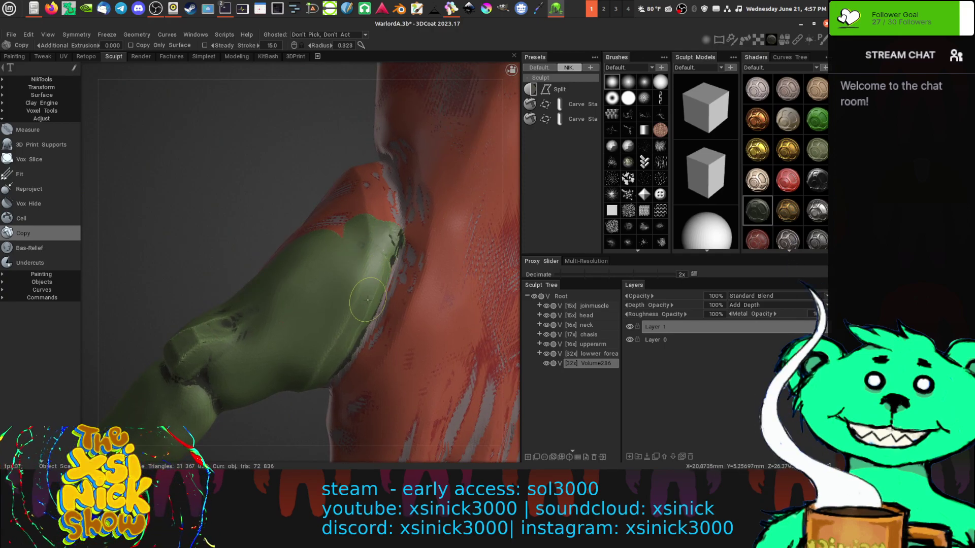
mouse_move(367, 299)
left_mouse_down()
mouse_move(394, 261)
mouse_move(383, 276)
left_mouse_up()
left_click_drag(351, 331, 376, 292)
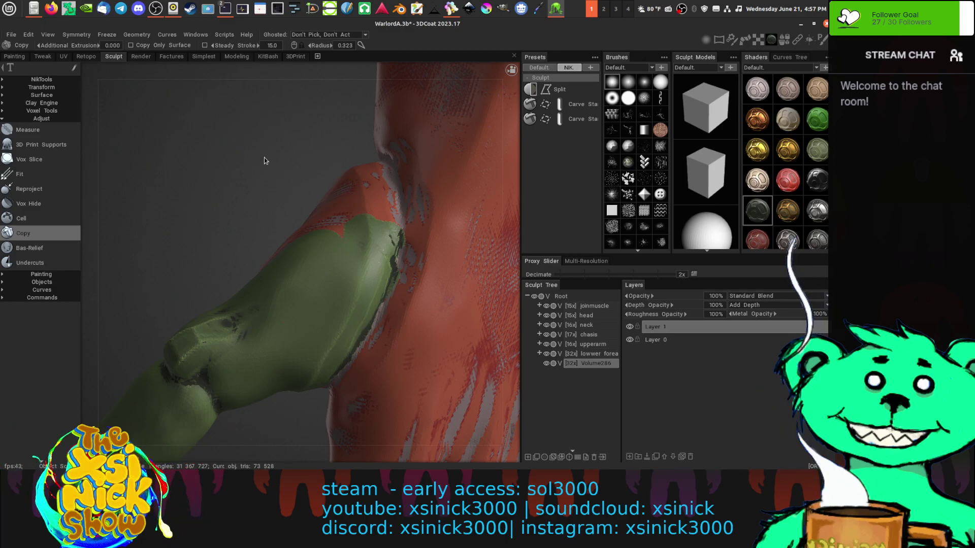
- Extend the thumb copy over the upper thumb base up to its crease with Copy strokes at 0.323 radius
left_click_drag(264, 161, 330, 165)
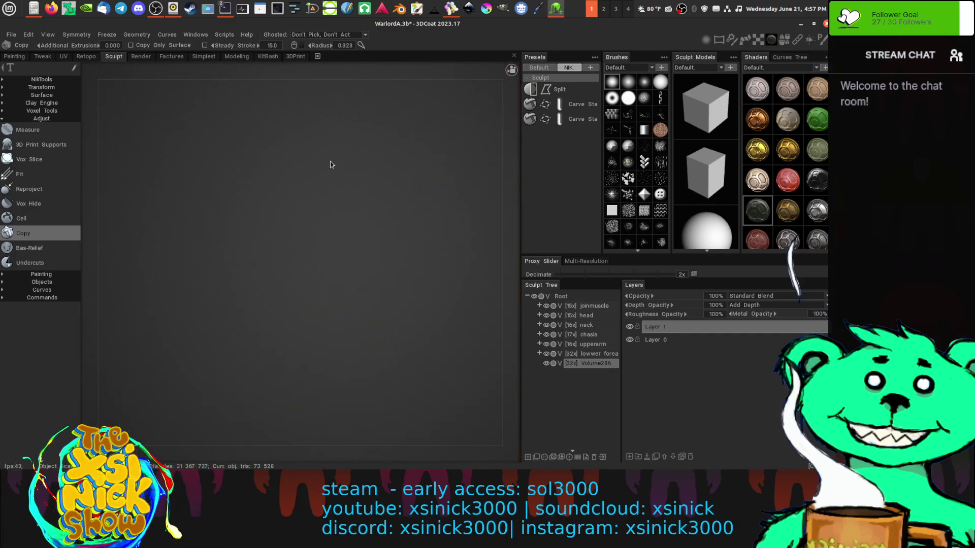
middle_click_drag(331, 164, 257, 178)
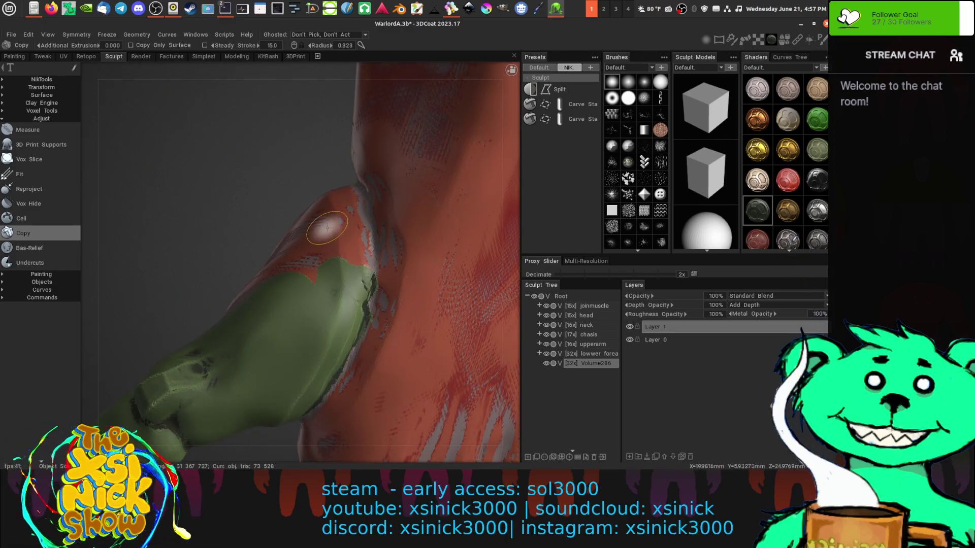
mouse_move(327, 228)
left_mouse_down()
mouse_move(327, 254)
mouse_move(248, 297)
left_mouse_up()
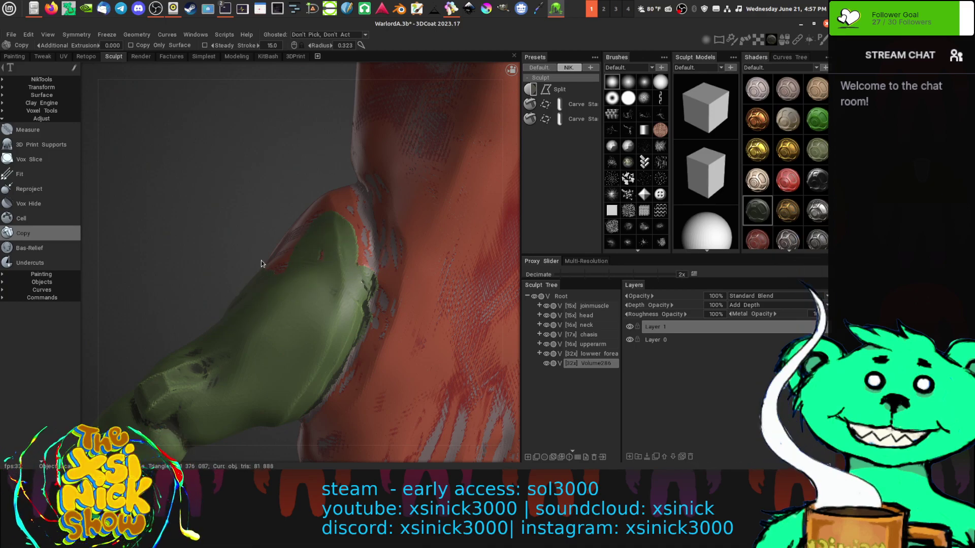
left_click_drag(293, 275, 332, 265)
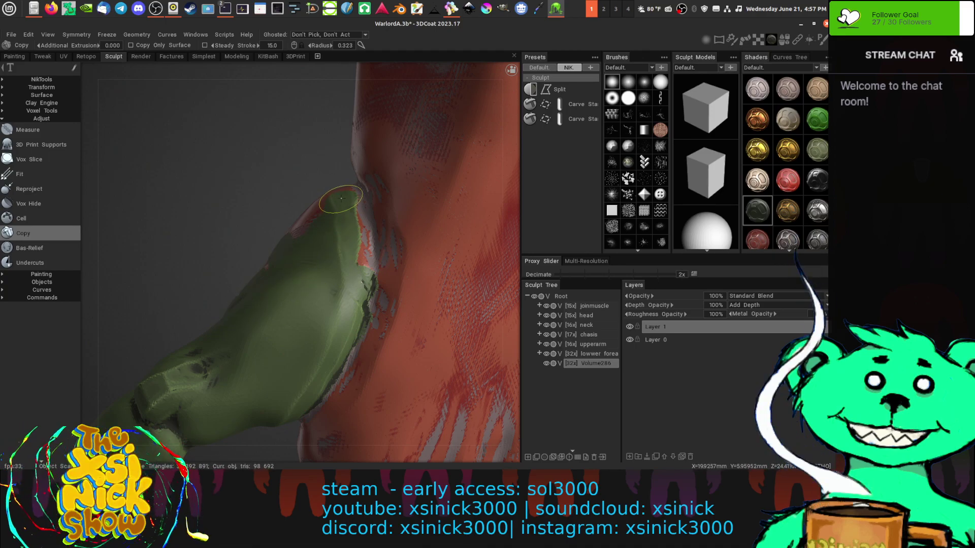
left_click_drag(341, 199, 358, 269)
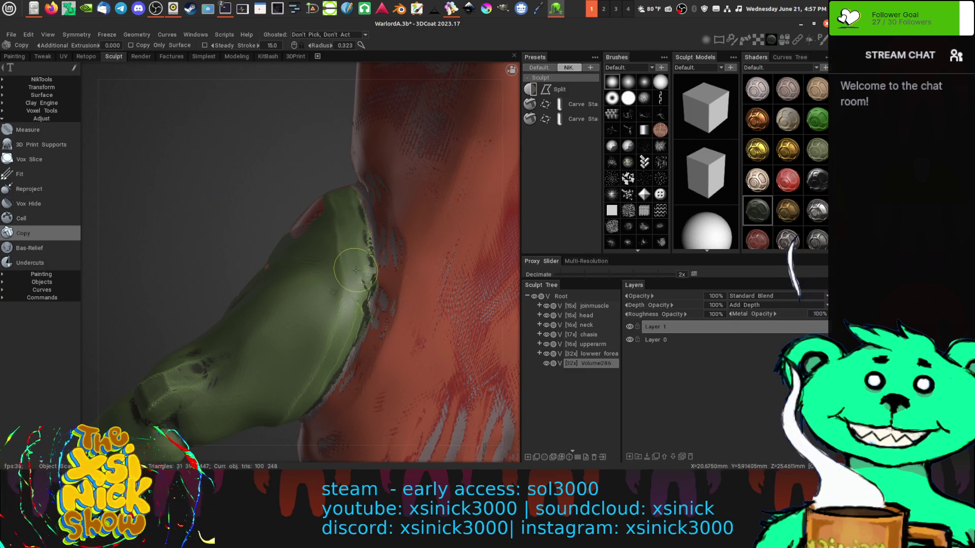
mouse_move(339, 218)
left_mouse_down()
mouse_move(327, 200)
mouse_move(292, 216)
mouse_move(331, 195)
left_mouse_up()
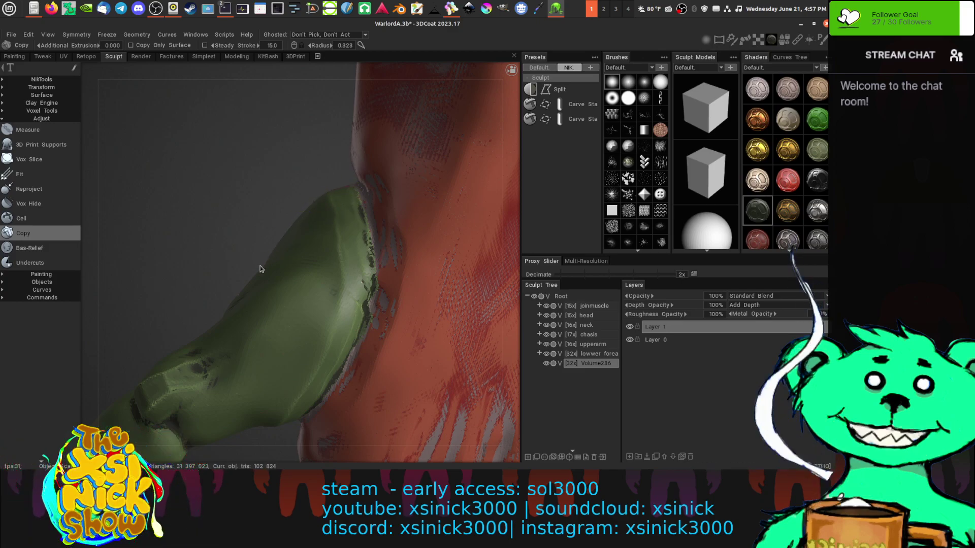
left_click_drag(240, 295, 248, 292)
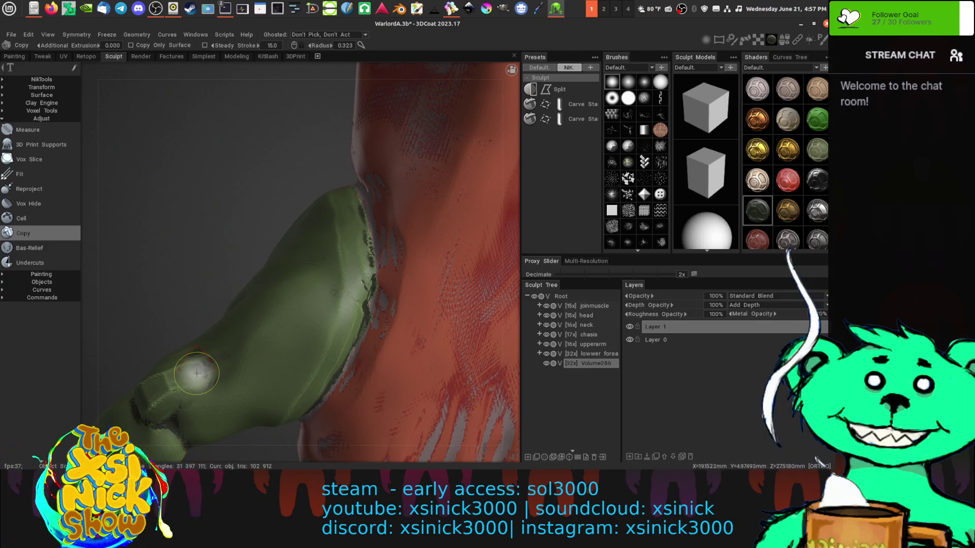
- Extend the thumb copy across the inner side of the thumb base, from its crease towards the thumb joint, with Copy strokes
middle_click_drag(205, 362, 222, 291)
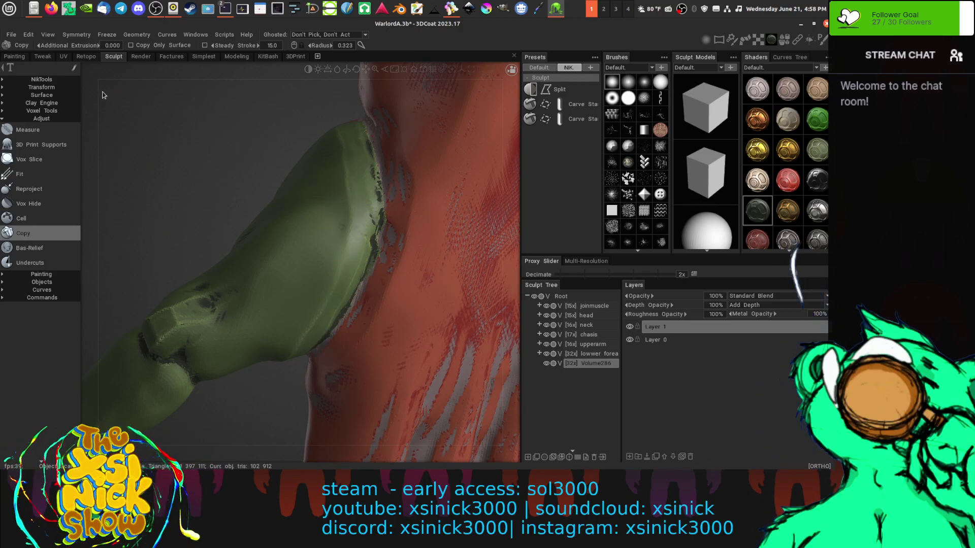
left_click_drag(174, 76, 232, 76)
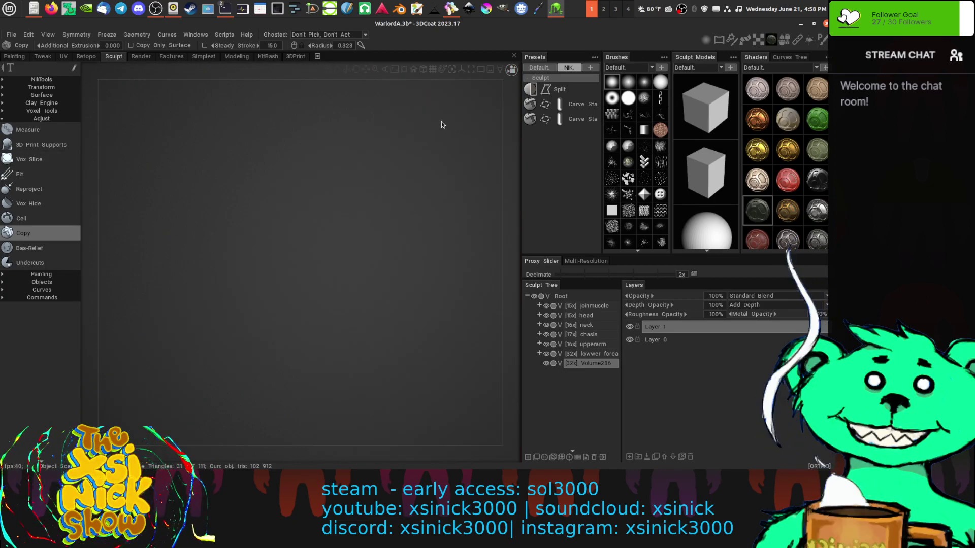
left_click(395, 69)
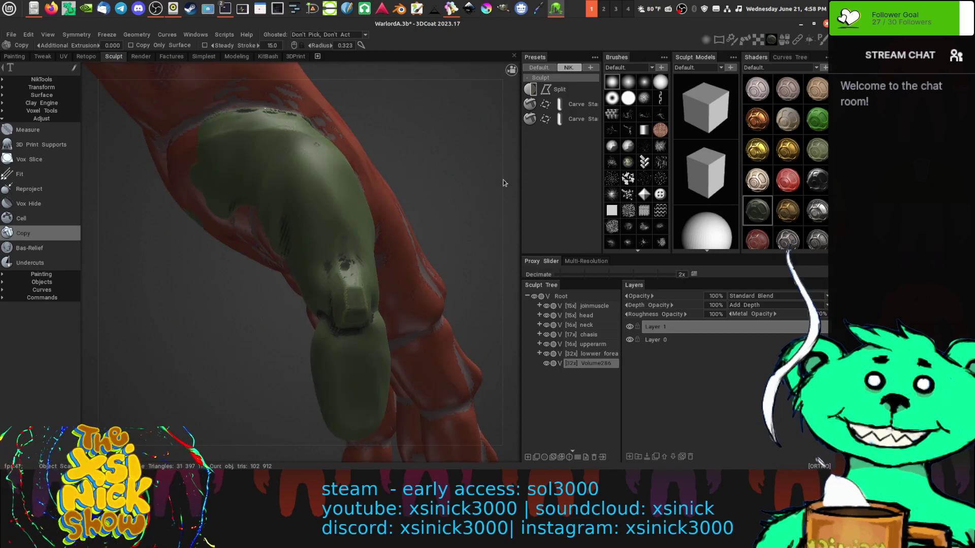
mouse_move(505, 180)
left_mouse_down()
mouse_move(599, 126)
mouse_move(596, 85)
left_mouse_up()
mouse_move(302, 247)
left_mouse_down()
mouse_move(222, 208)
mouse_move(211, 219)
left_mouse_up()
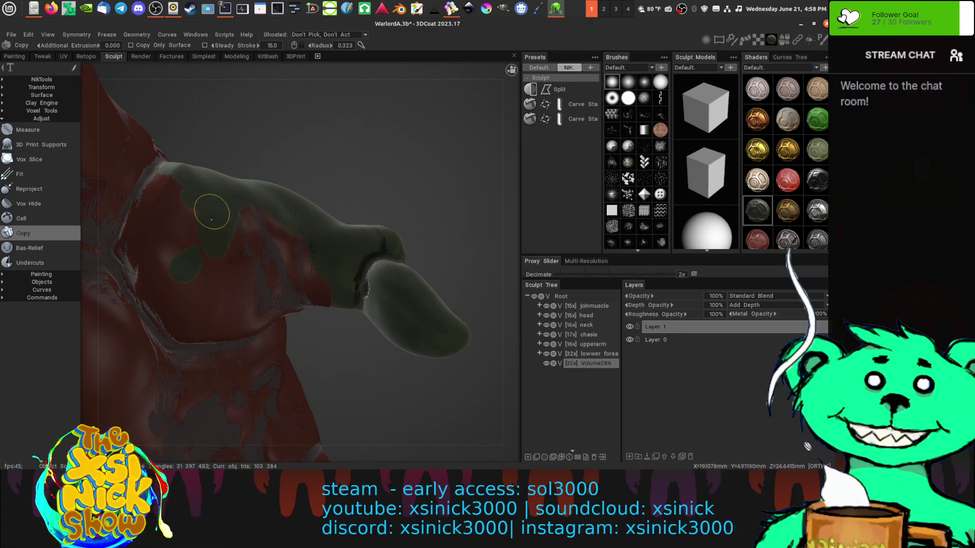
mouse_move(403, 185)
left_mouse_down()
mouse_move(452, 174)
mouse_move(257, 170)
left_mouse_up()
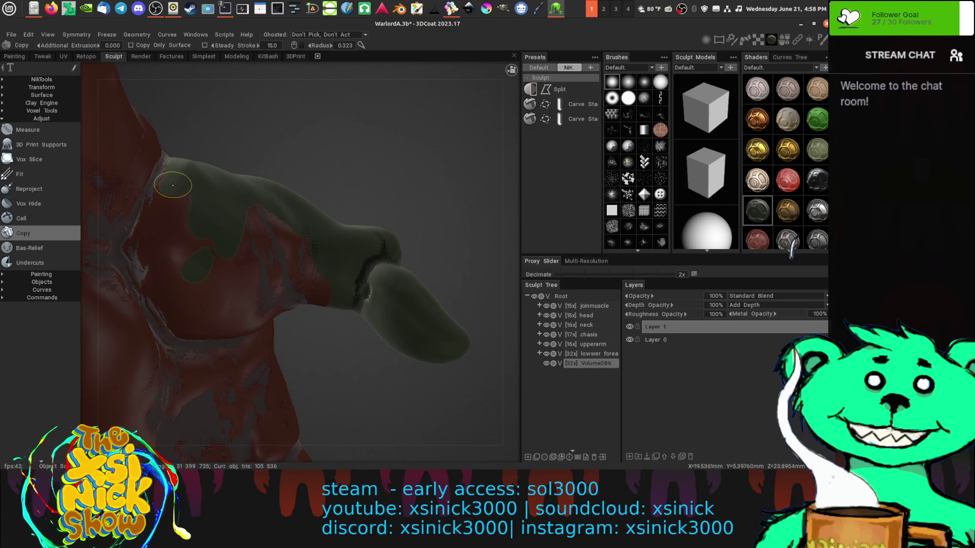
left_click_drag(160, 202, 142, 249)
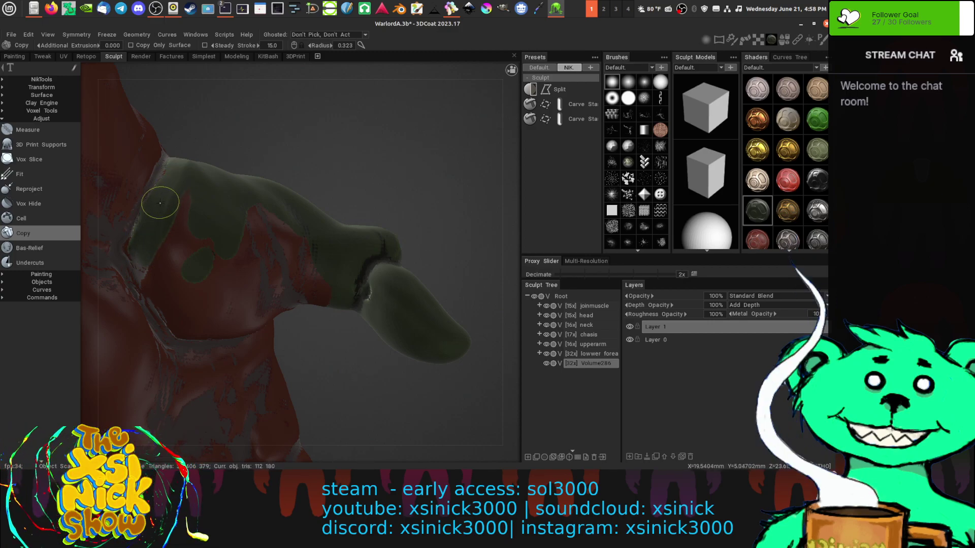
mouse_move(178, 171)
left_mouse_down()
mouse_move(163, 190)
mouse_move(168, 168)
mouse_move(140, 263)
mouse_move(133, 252)
mouse_move(146, 287)
mouse_move(165, 278)
left_mouse_up()
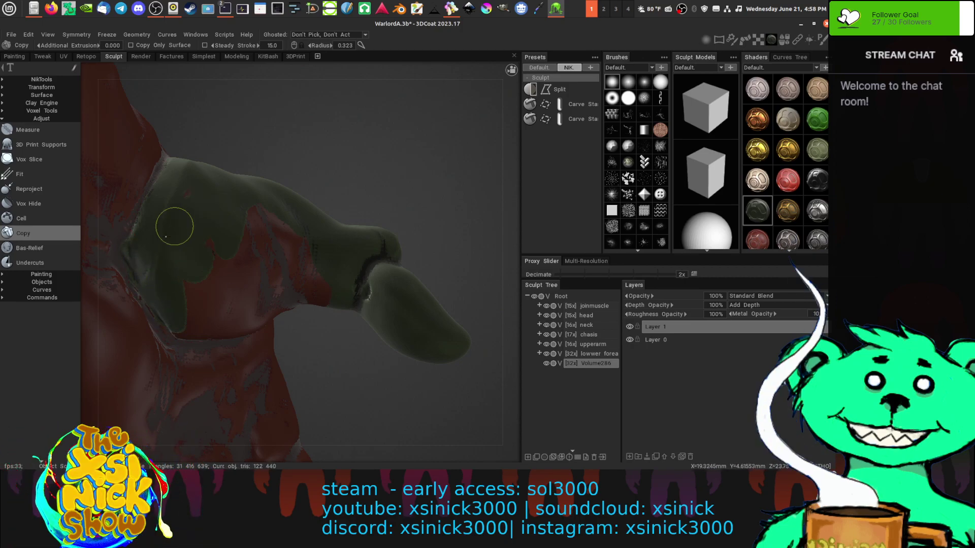
mouse_move(198, 204)
left_mouse_down()
mouse_move(236, 229)
mouse_move(264, 219)
left_mouse_up()
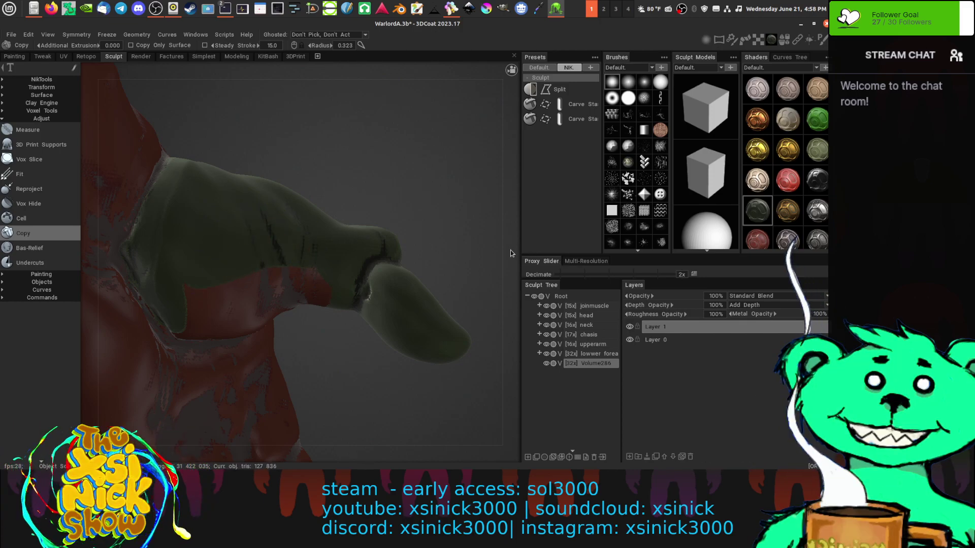
left_click_drag(510, 250, 427, 249)
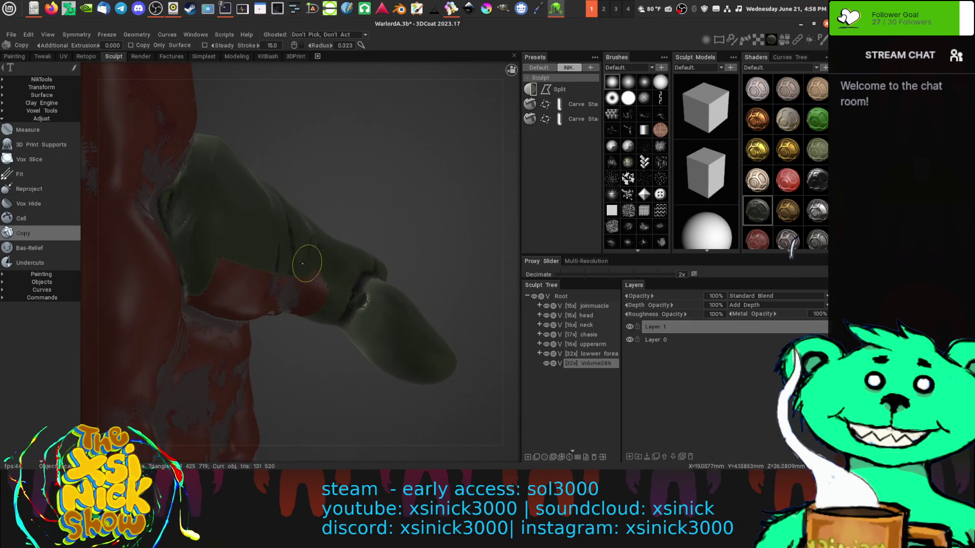
mouse_move(287, 273)
left_mouse_down()
mouse_move(322, 290)
mouse_move(308, 313)
mouse_move(260, 265)
left_mouse_up()
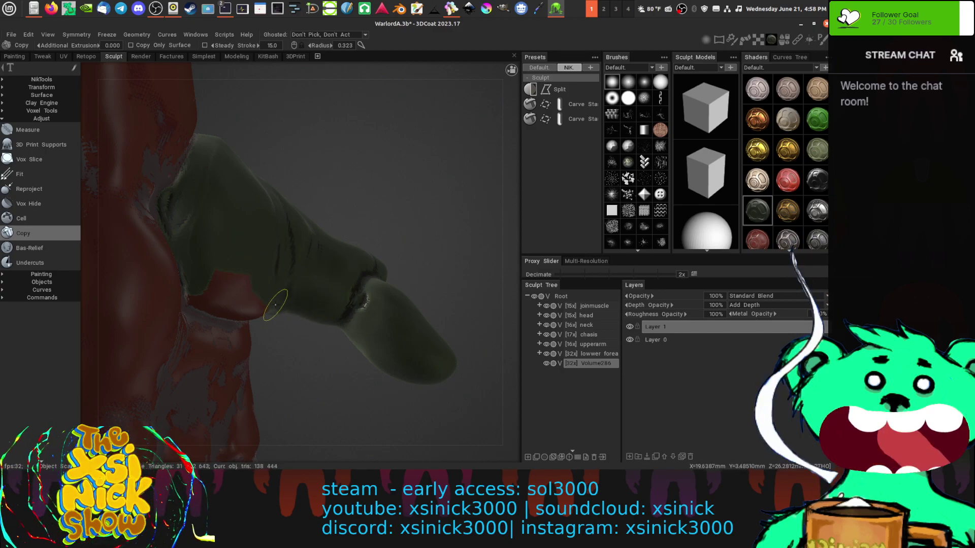
- Reduce the Copy brush radius to 0.208 and fill the remaining uncopied patch on the underside of the thumb base
mouse_move(503, 269)
left_mouse_down()
mouse_move(487, 200)
mouse_move(456, 215)
left_mouse_up()
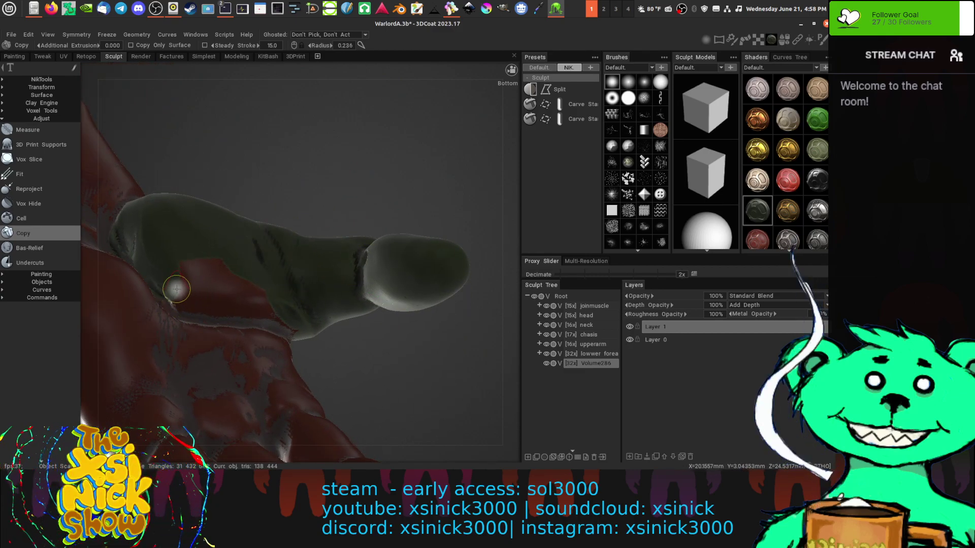
left_click_drag(177, 289, 177, 300)
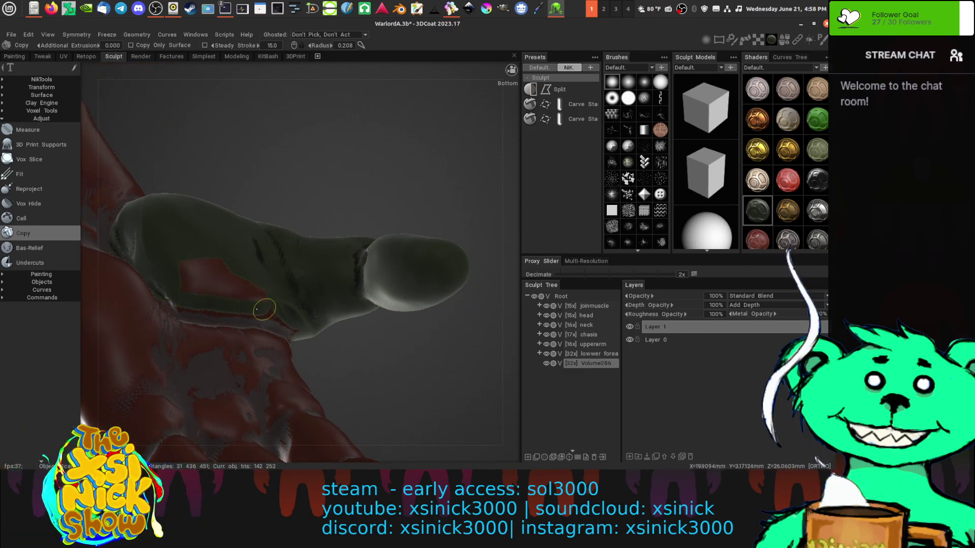
mouse_move(257, 309)
left_mouse_down()
mouse_move(228, 302)
mouse_move(263, 287)
left_mouse_up()
mouse_move(189, 273)
left_mouse_down()
mouse_move(210, 260)
mouse_move(200, 284)
mouse_move(283, 320)
left_mouse_up()
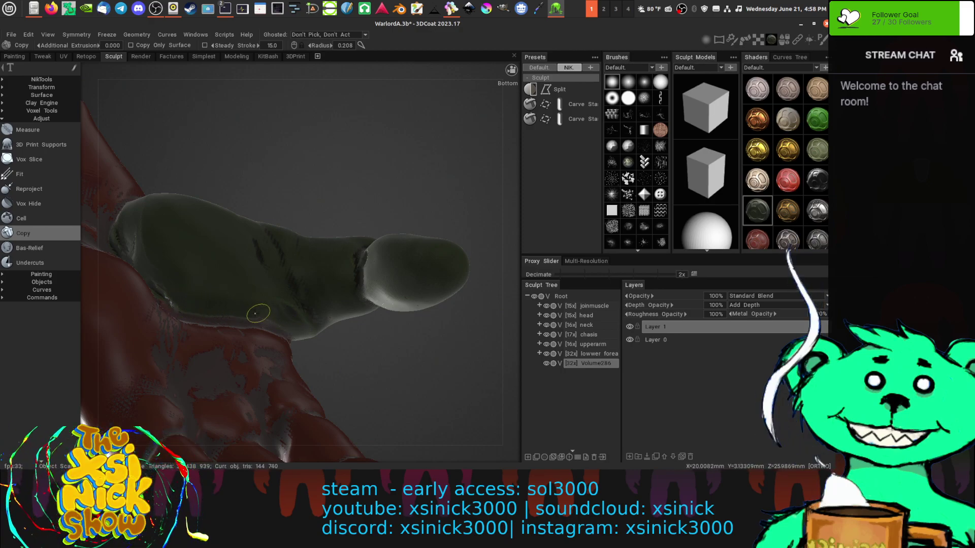
left_click_drag(345, 331, 349, 340)
- Reduce the Copy brush radius to 0.126 and fill the thumb copy's narrow edge along the underside crease and beside the palm
right_click_drag(183, 308, 179, 309)
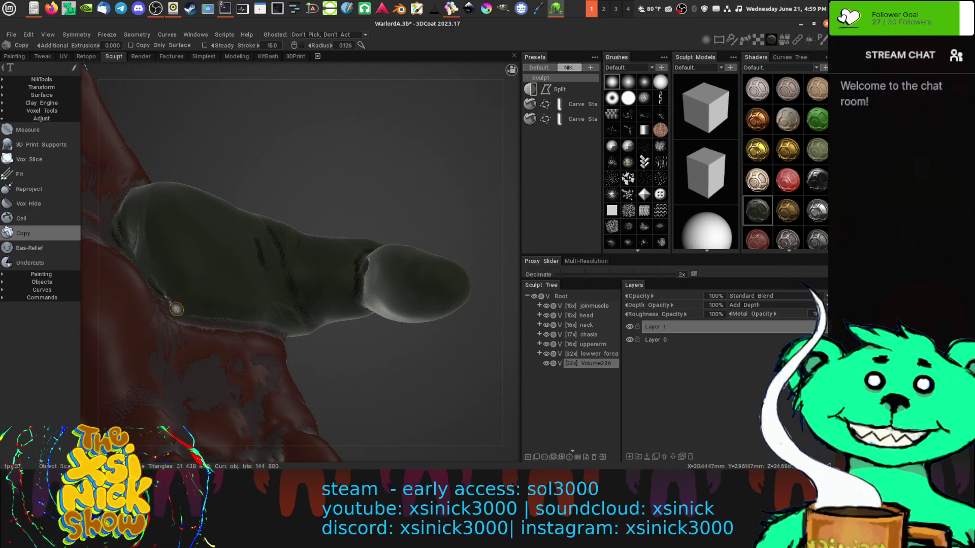
left_click_drag(196, 316, 216, 318, "shift")
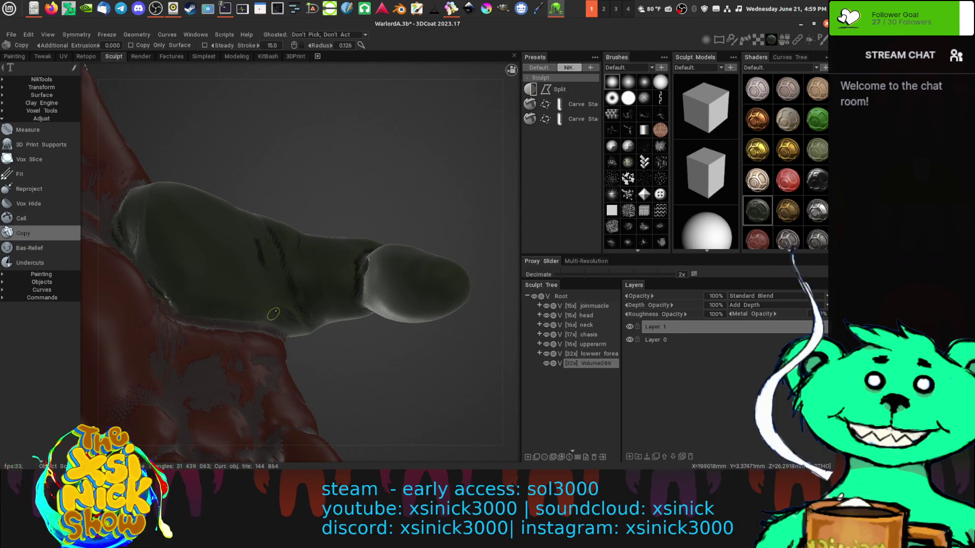
left_click_drag(370, 357, 241, 405)
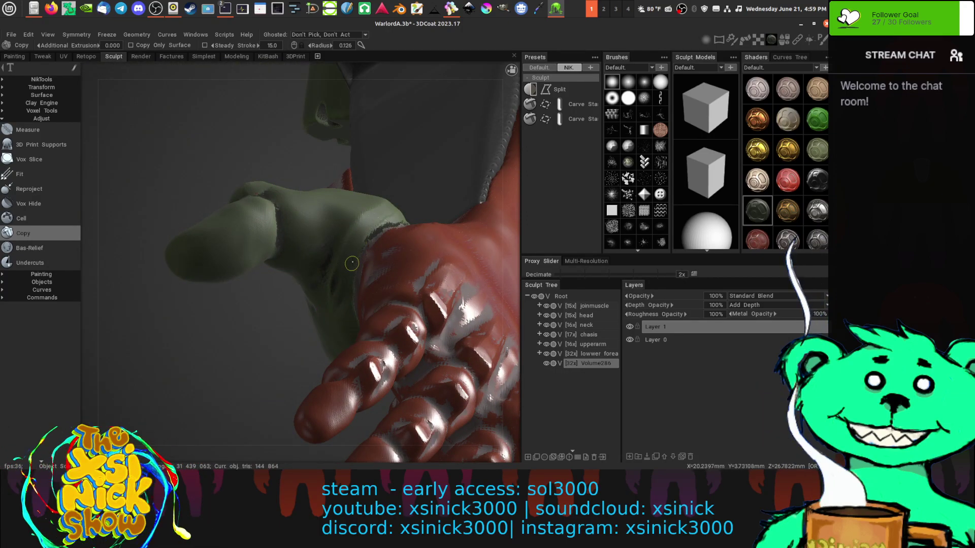
left_click_drag(296, 164, 280, 189)
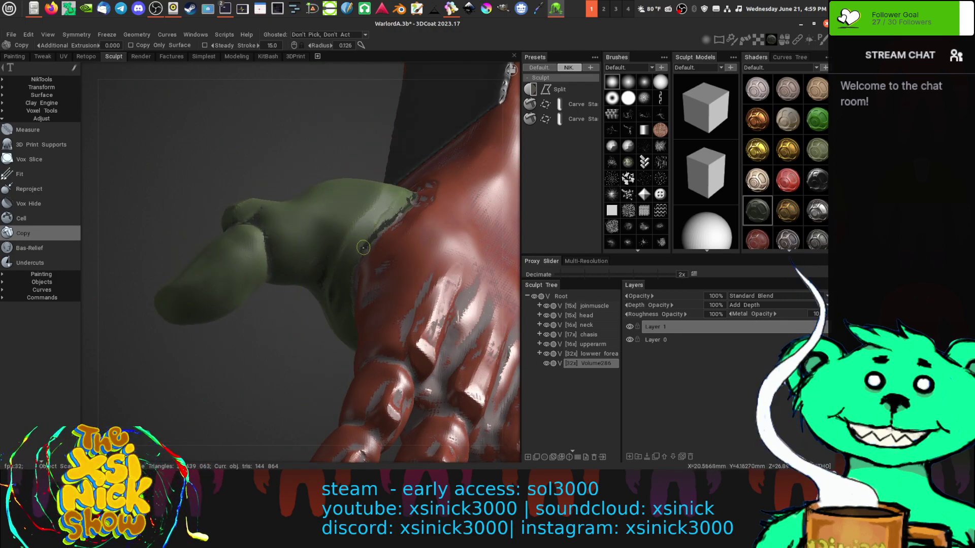
left_click_drag(363, 248, 347, 289)
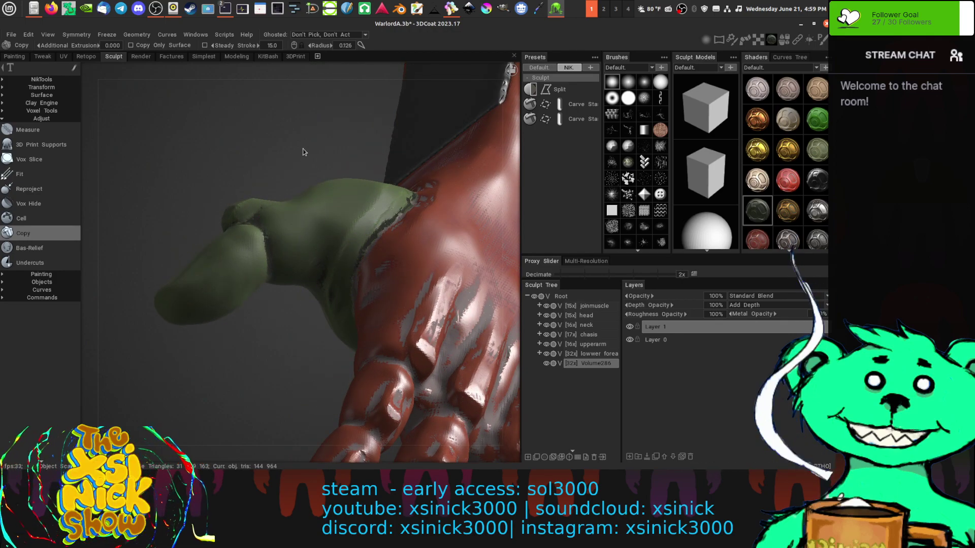
left_click_drag(303, 152, 294, 157)
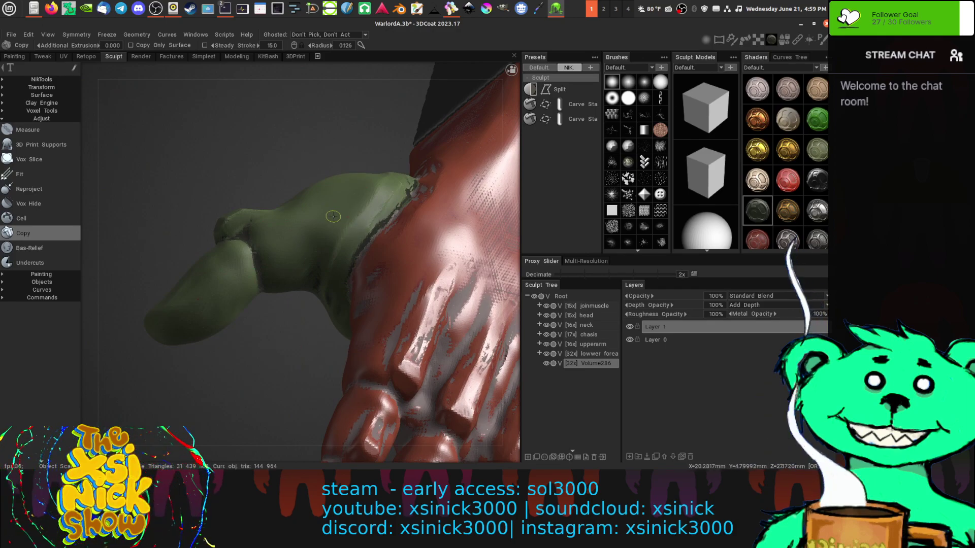
- Increase the Copy brush radius to 0.344 and go over the thumb copy around the thumb joint
right_click_drag(333, 217, 349, 217)
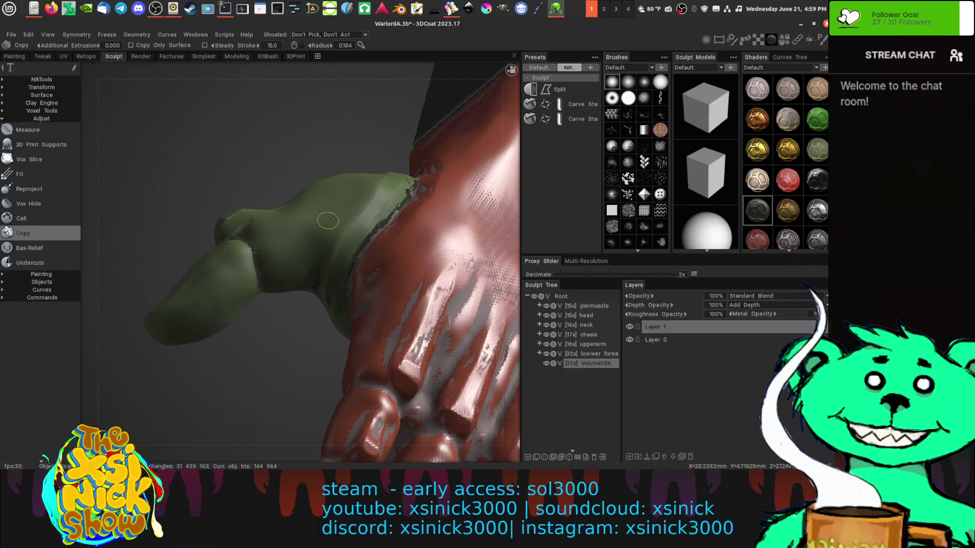
mouse_move(336, 223)
left_mouse_down("alt")
mouse_move(325, 172)
mouse_move(334, 214)
left_mouse_up("alt")
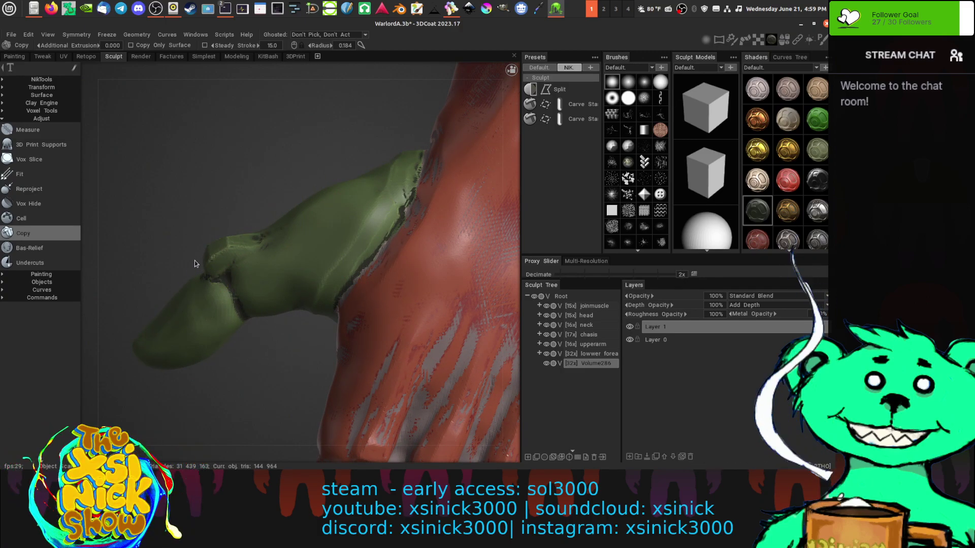
key("bracketright")
key("bracketright")
key("bracketright")
key("bracketright")
key("bracketright")
key("bracketright")
key("bracketright")
key("bracketright")
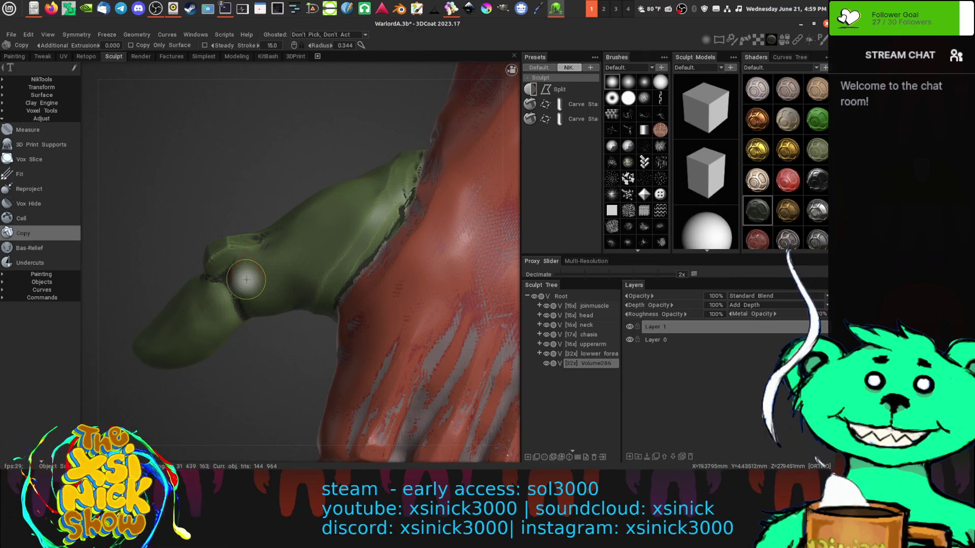
mouse_move(268, 262)
left_mouse_down()
mouse_move(201, 231)
mouse_move(157, 327)
mouse_move(222, 342)
mouse_move(300, 248)
mouse_move(321, 194)
mouse_move(254, 231)
left_mouse_up()
- Set the Copy brush radius to 0.196 and touch up the thumb copy's edge along the base crease, undoing an unwanted stroke
key("bracketleft")
key("bracketleft")
key("bracketleft")
key("bracketleft")
key("bracketleft")
right_click_drag(315, 241, 355, 227)
left_click_drag(241, 136, 235, 133)
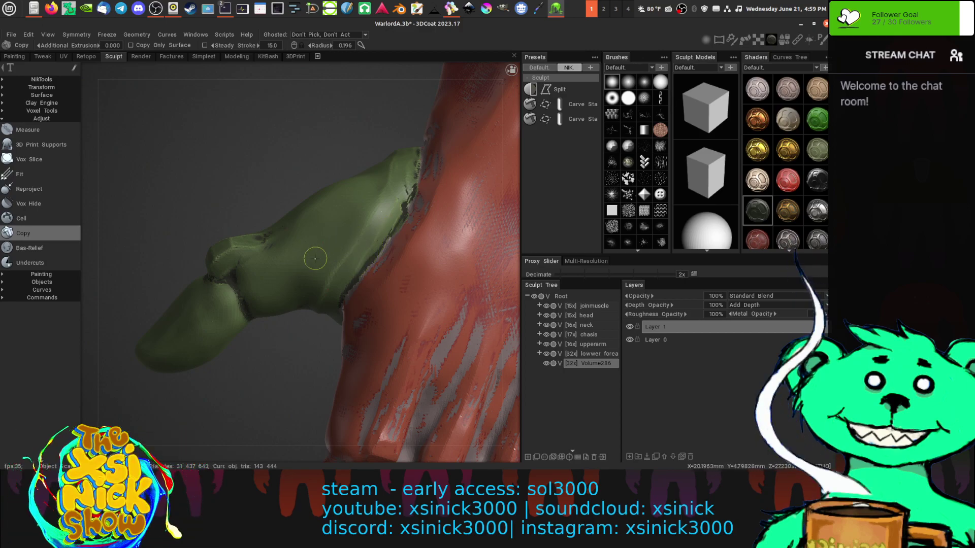
left_click_drag(293, 98, 291, 120)
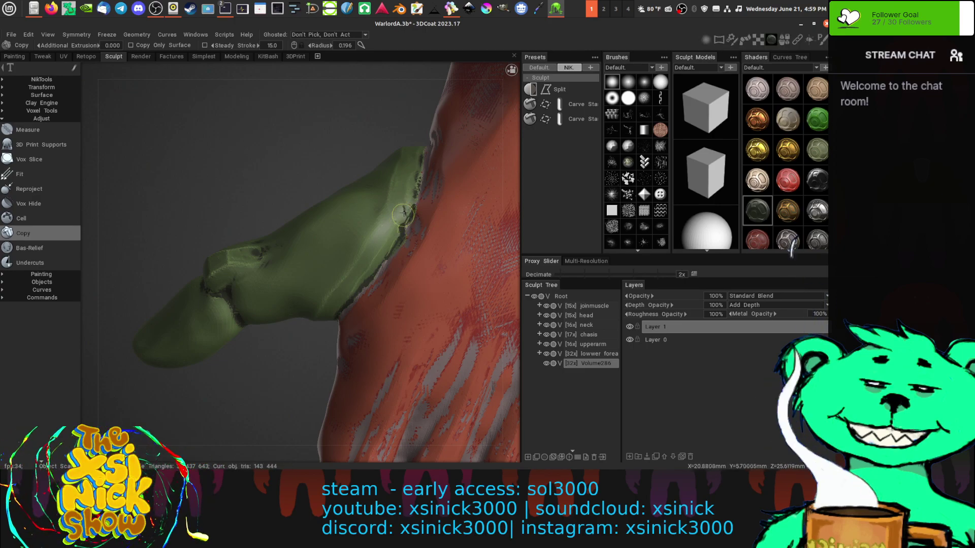
left_click_drag(371, 163, 372, 176, "alt")
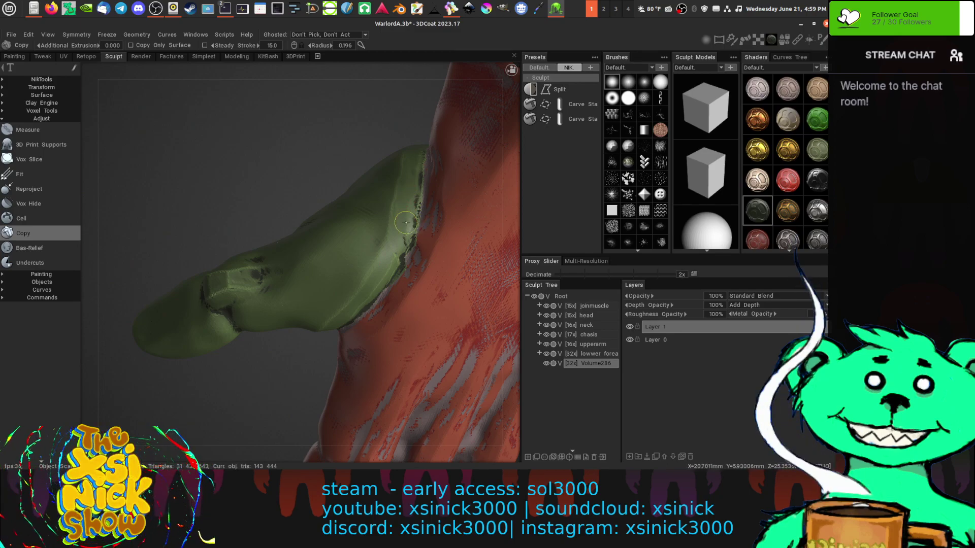
left_click_drag(407, 232, 402, 257)
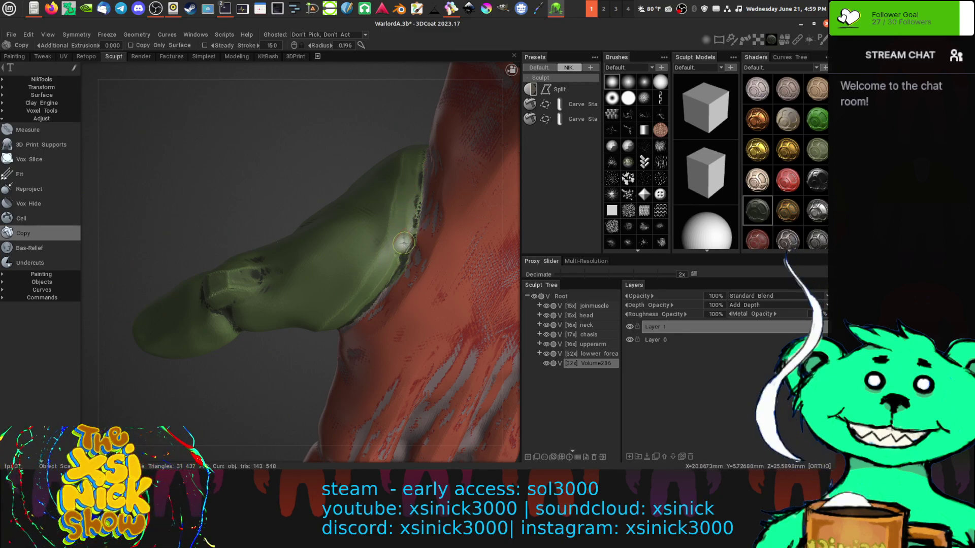
key("ctrl+z")
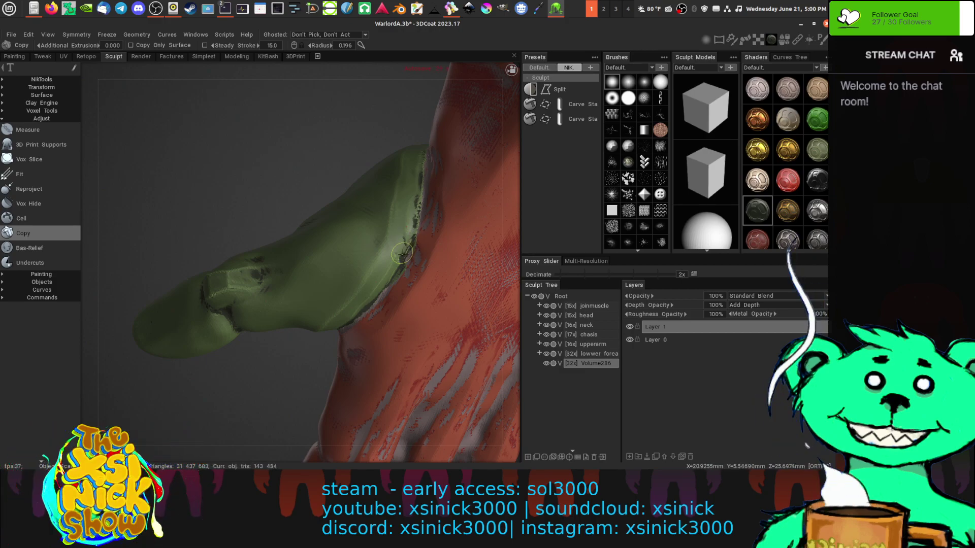
left_click_drag(359, 117, 360, 142)
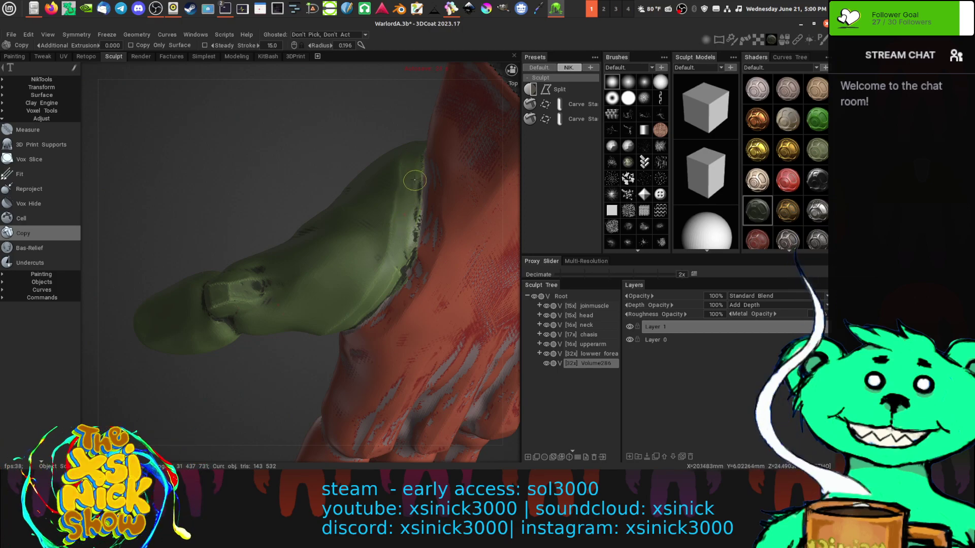
- Fill the thumb copy's ragged base edge along the back of the hand with the Copy brush at radius 0.196
left_click_drag(415, 190, 415, 173)
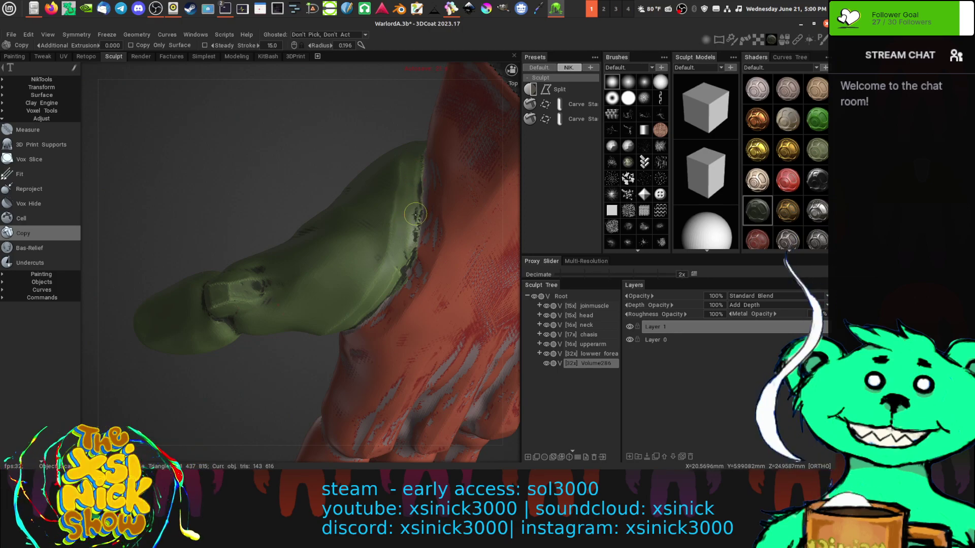
left_click_drag(415, 215, 416, 223)
left_click_drag(366, 112, 385, 148)
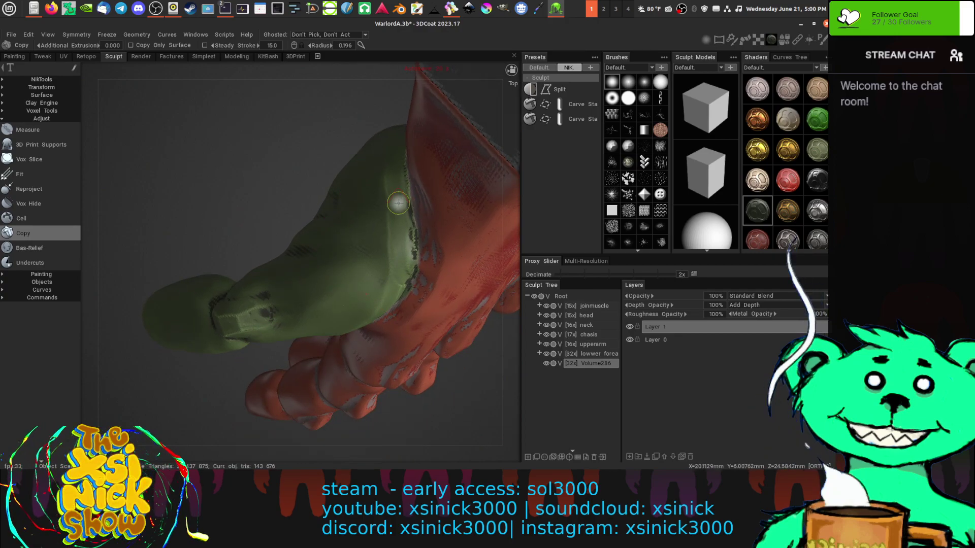
middle_click_drag(406, 217, 322, 150)
mouse_move(258, 147)
middle_mouse_down()
mouse_move(213, 289)
mouse_move(305, 271)
mouse_move(370, 163)
mouse_move(397, 160)
mouse_move(244, 205)
middle_mouse_up()
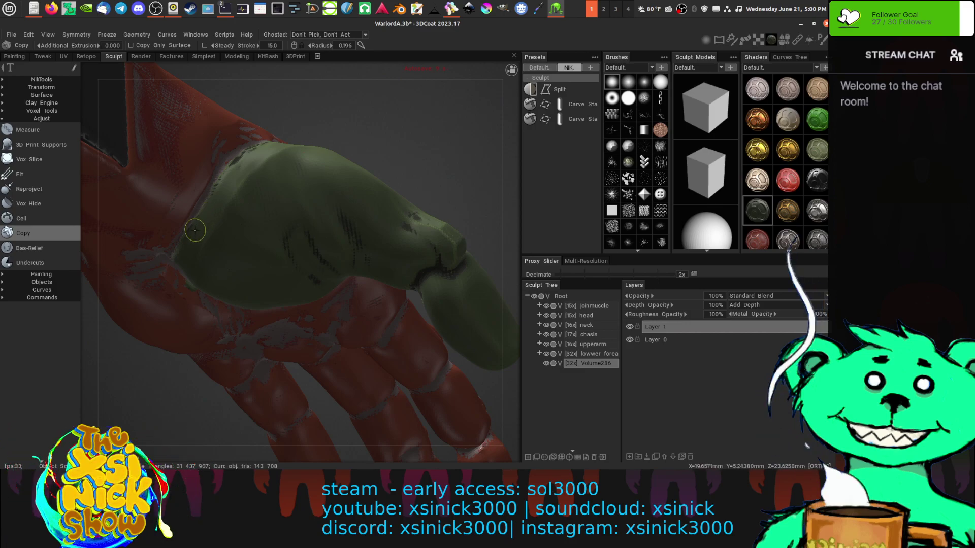
- Extend the thumb copy down the palm-side base crease with the Copy brush at radius 0.196
mouse_move(398, 171)
middle_mouse_down()
mouse_move(425, 110)
mouse_move(394, 135)
mouse_move(418, 113)
mouse_move(419, 84)
mouse_move(439, 130)
mouse_move(322, 207)
middle_mouse_up()
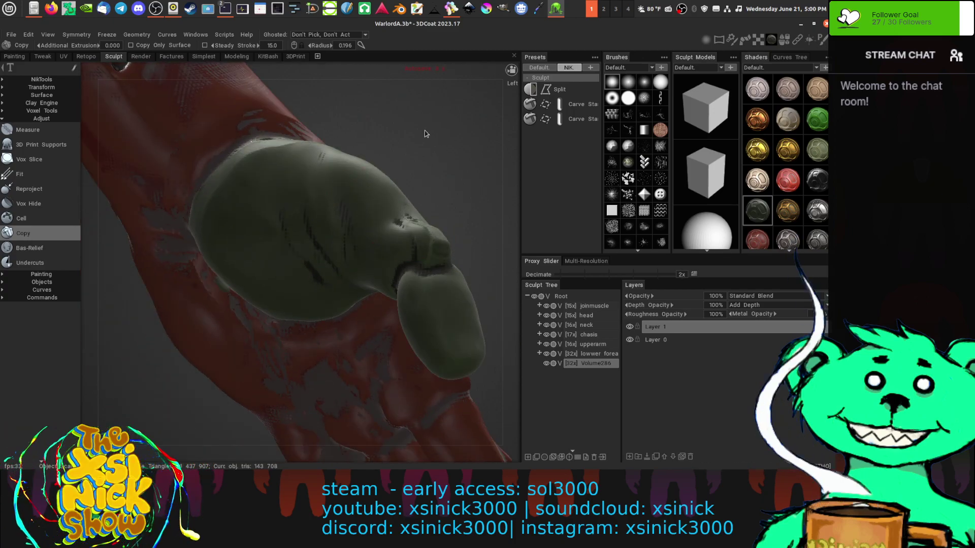
middle_click_drag(425, 133, 421, 138)
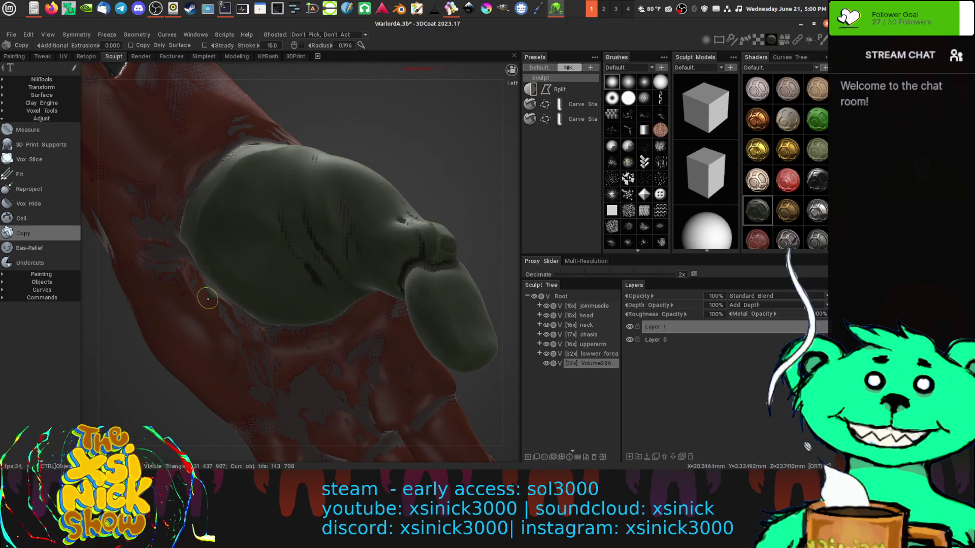
middle_click_drag(406, 182, 431, 164)
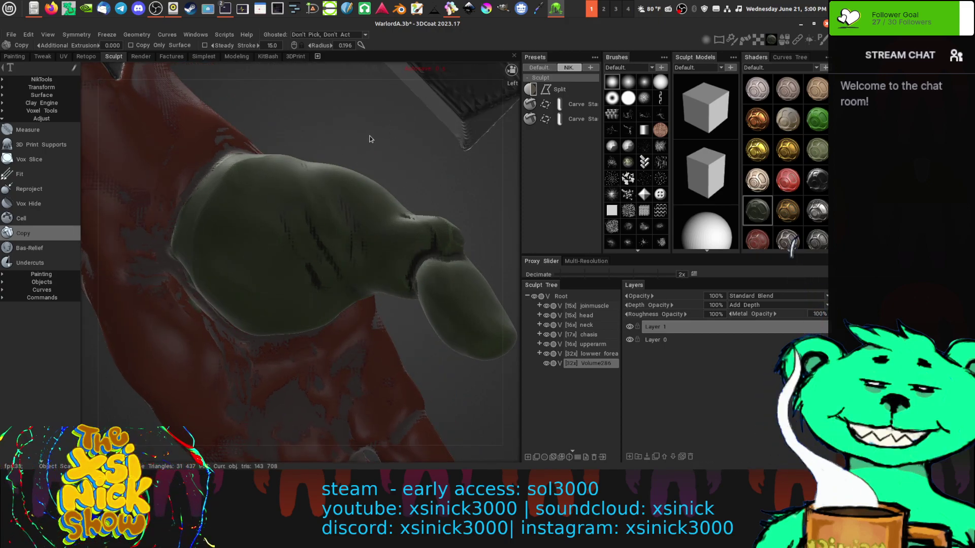
middle_click_drag(514, 181, 553, 144)
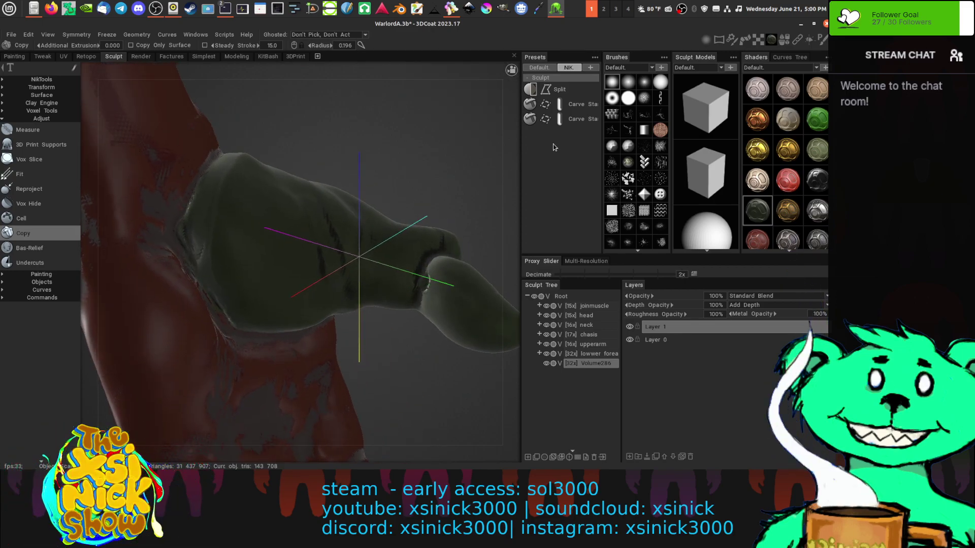
mouse_move(348, 131)
right_mouse_down("alt")
mouse_move(374, 192)
mouse_move(369, 203)
right_mouse_up("alt")
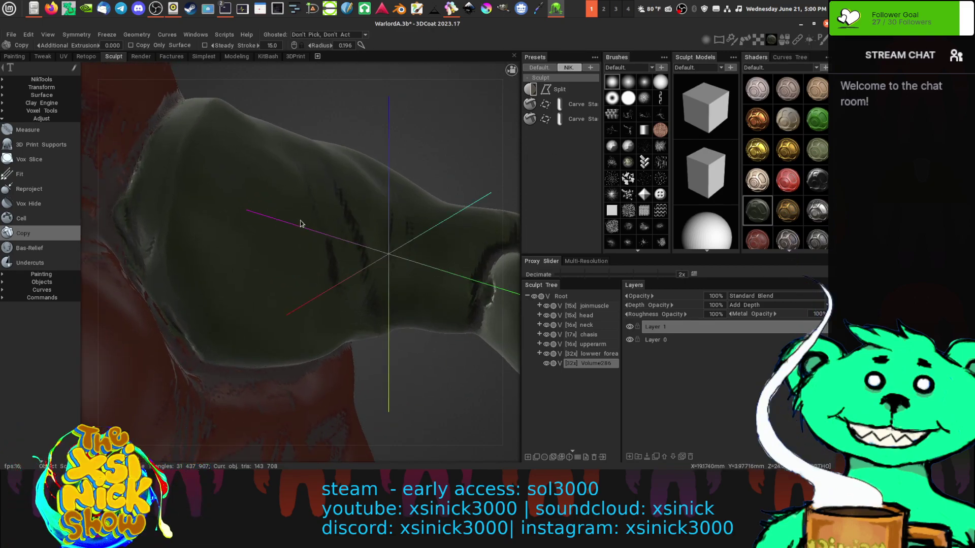
middle_click_drag(300, 224, 362, 213, "alt")
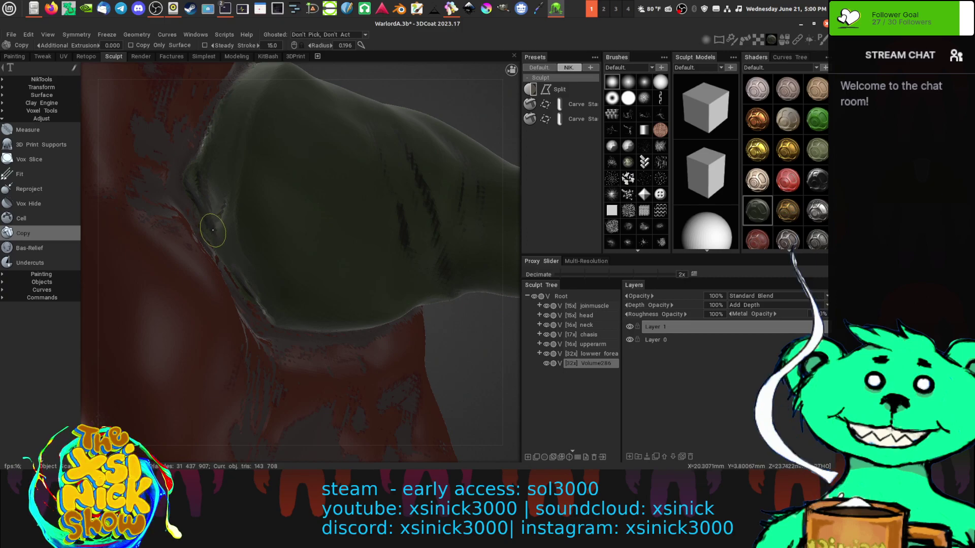
left_click_drag(230, 265, 275, 323)
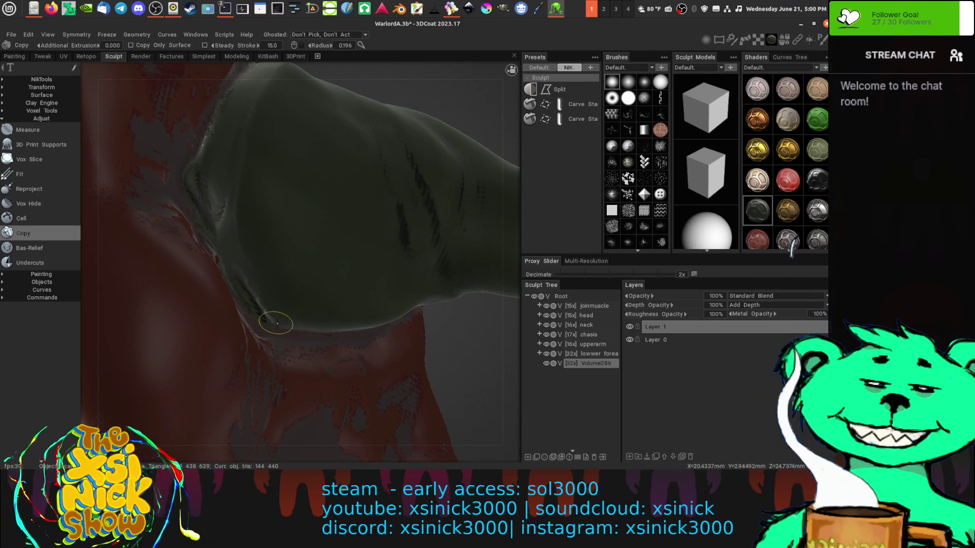
- Reduce the Copy brush radius to 0.173 and then 0.135 while filling the thumb copy's lower edge along the palm
left_click_drag(461, 337, 441, 288, "alt")
middle_click_drag(441, 288, 438, 285)
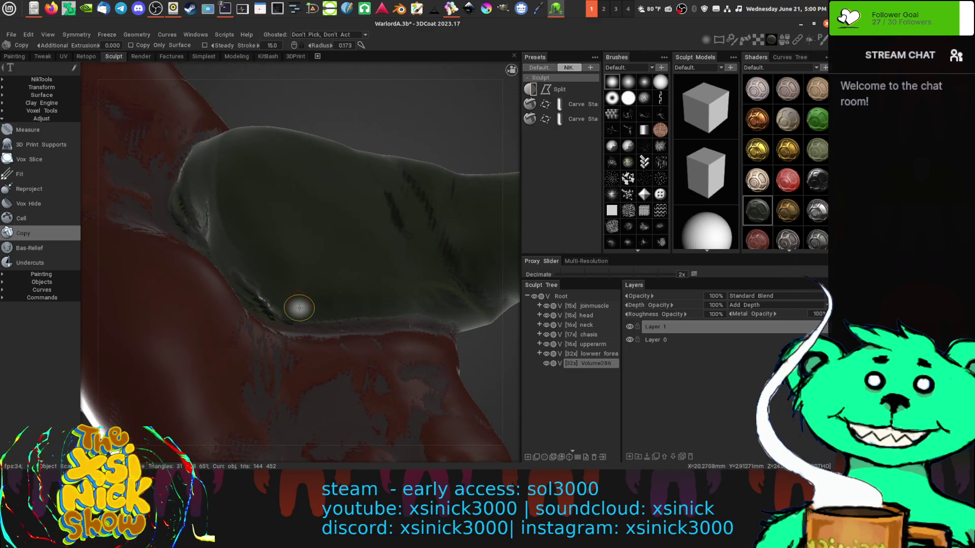
left_click_drag(293, 322, 442, 322)
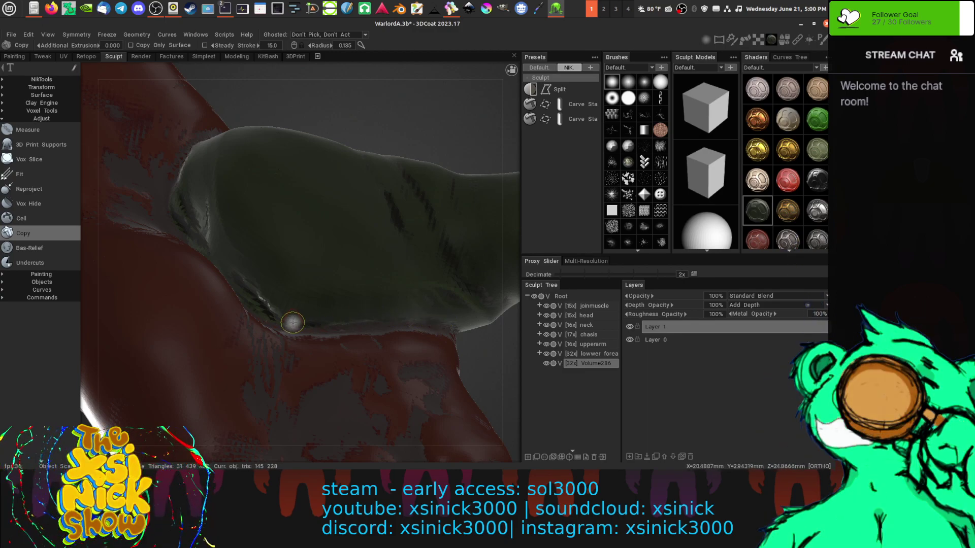
left_click_drag(292, 322, 444, 328)
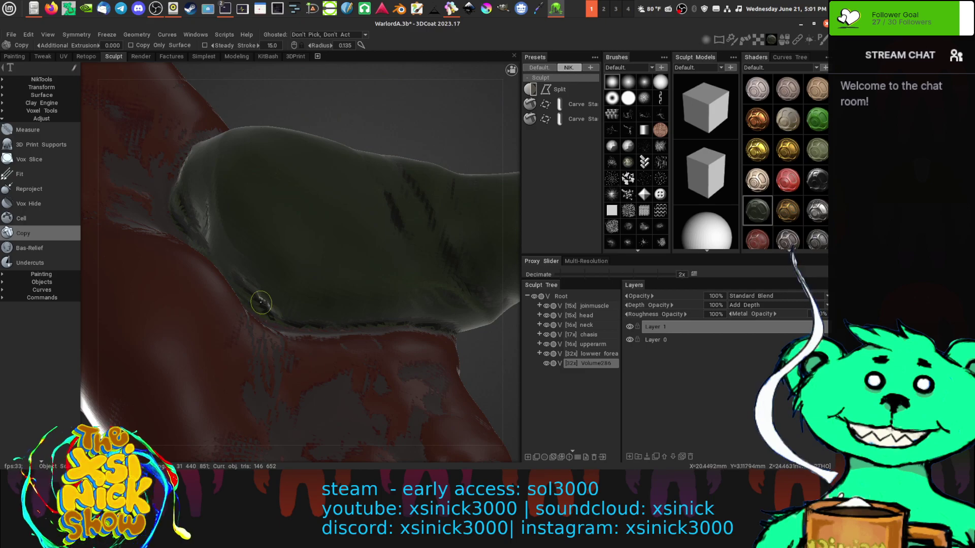
- Extend the thumb copy along the base crease beside the wrist with the Copy brush at radius 0.135
left_click_drag(285, 109, 318, 150)
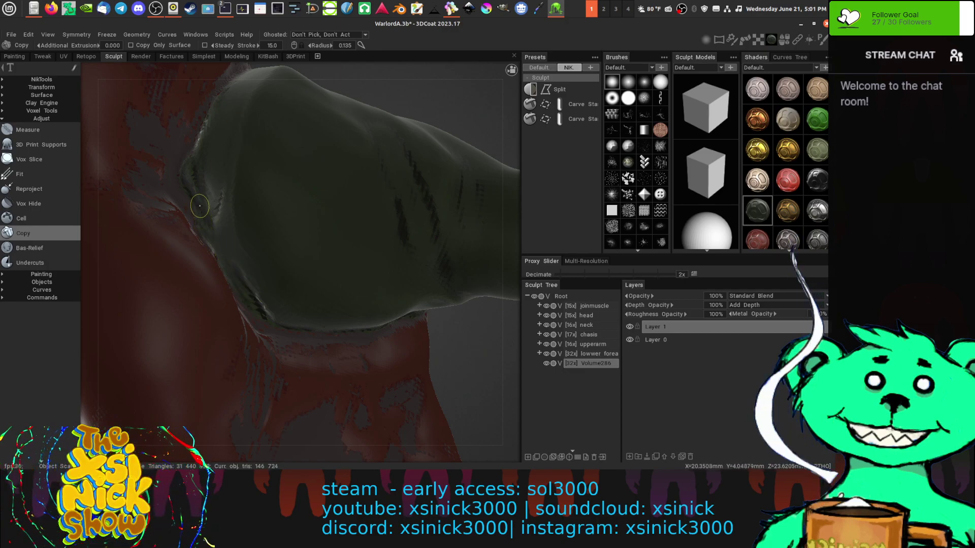
left_click_drag(196, 143, 217, 98)
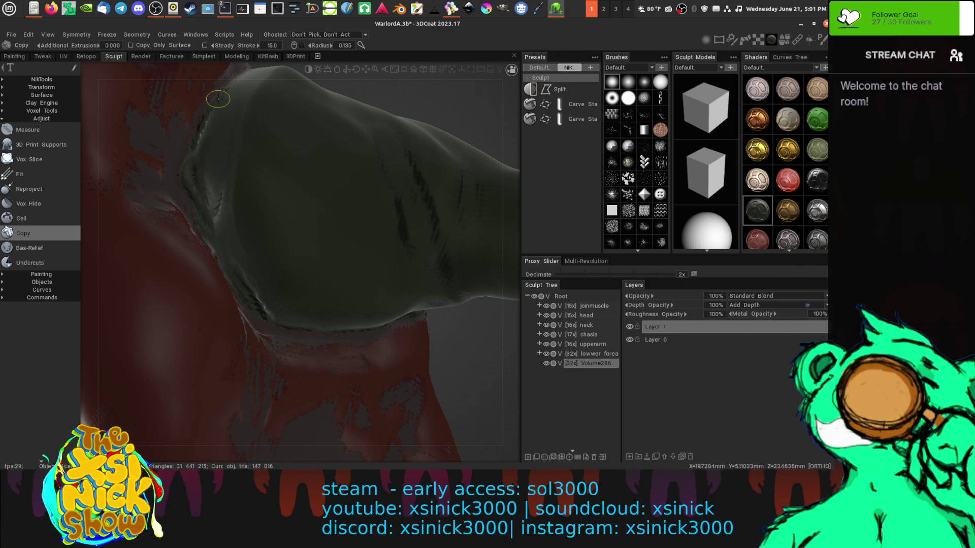
mouse_move(222, 204)
left_mouse_down()
mouse_move(217, 216)
mouse_move(193, 182)
left_mouse_up()
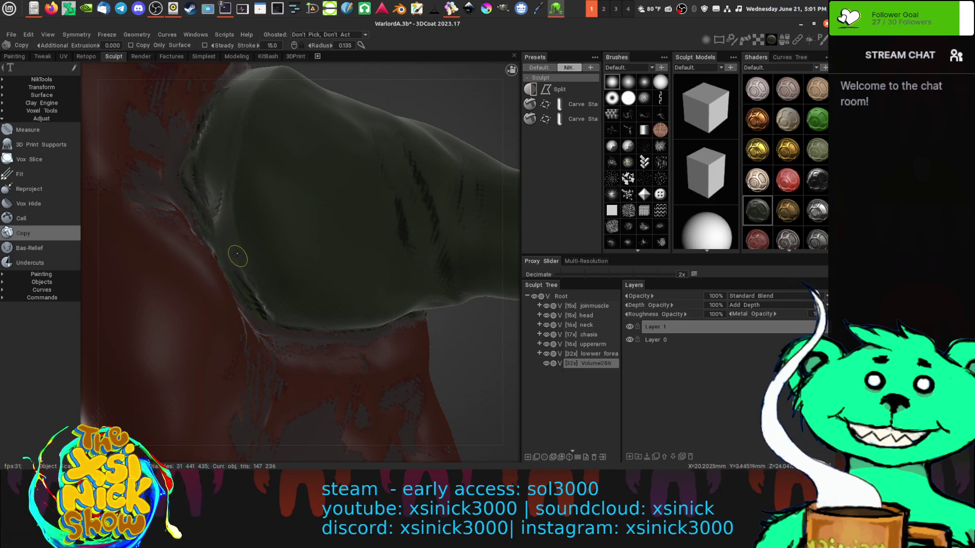
mouse_move(401, 123)
middle_mouse_down()
mouse_move(410, 141)
mouse_move(348, 150)
mouse_move(355, 181)
mouse_move(232, 282)
middle_mouse_up()
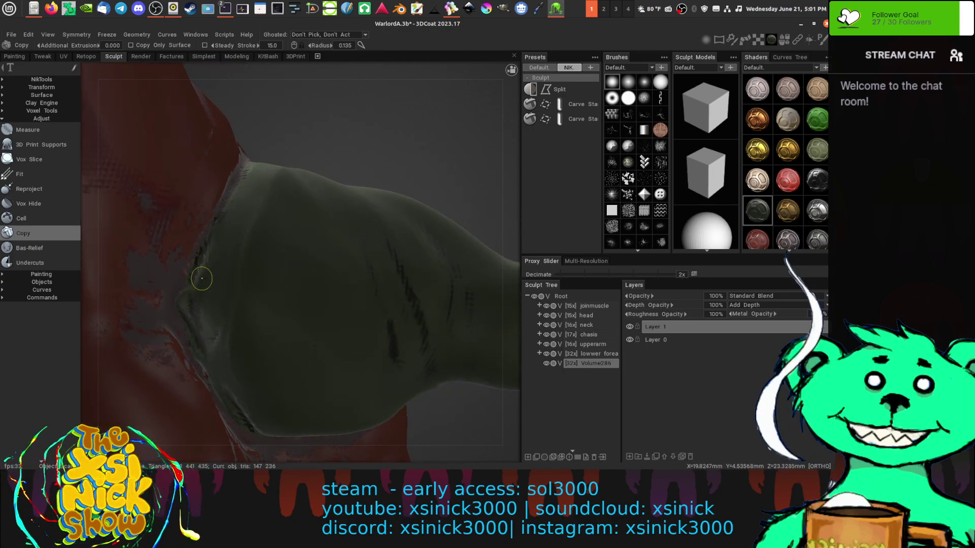
left_click_drag(184, 298, 214, 237)
left_click_drag(230, 202, 246, 173)
- Touch up the thumb copy's base edge from the wrist toward the back of the hand with the 0.135 Copy brush
left_click_drag(311, 139, 299, 206)
left_click_drag(509, 354, 468, 381)
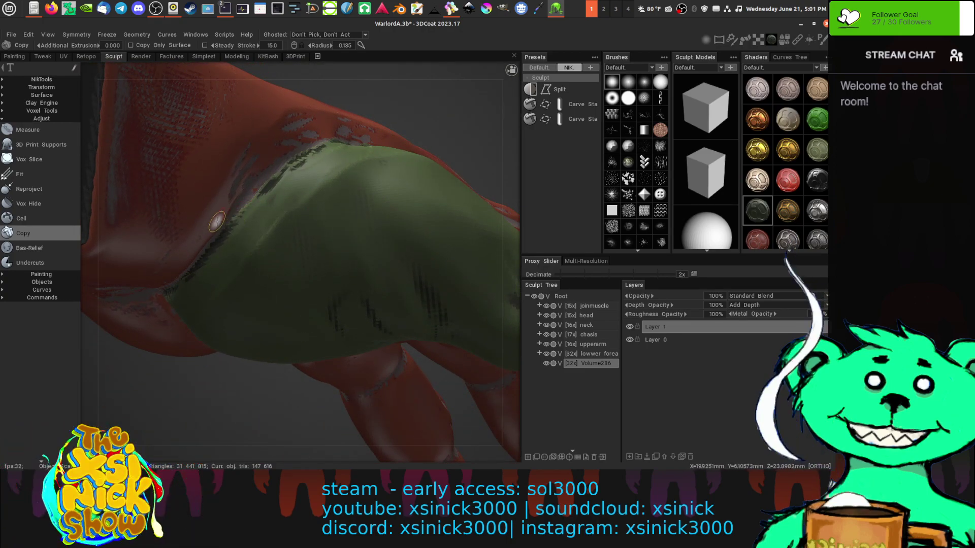
left_click_drag(242, 220, 274, 180)
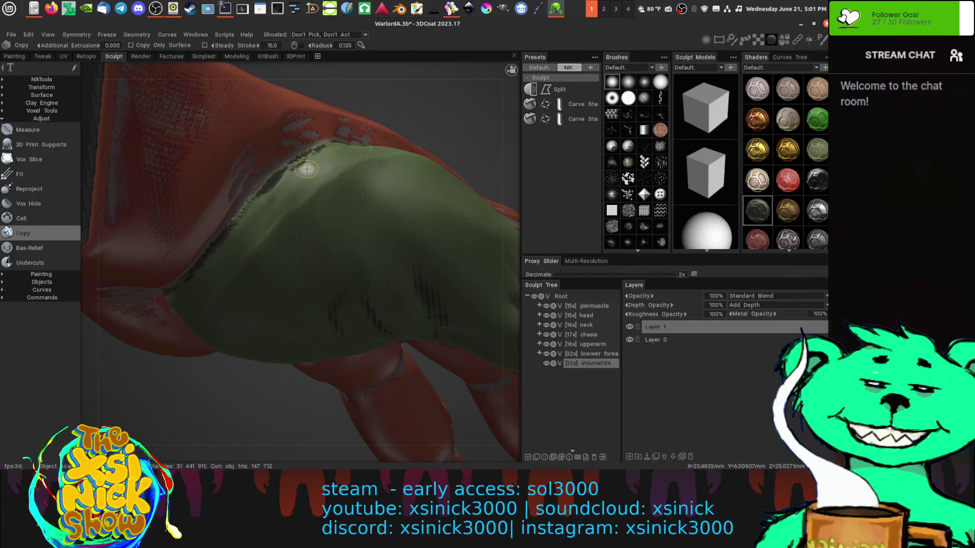
left_click_drag(459, 104, 453, 126)
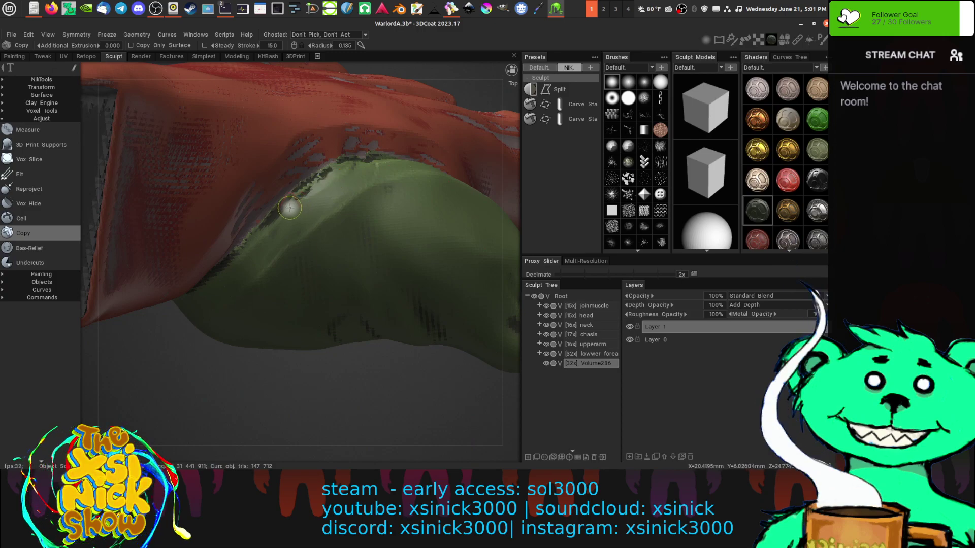
left_click_drag(319, 178, 326, 171)
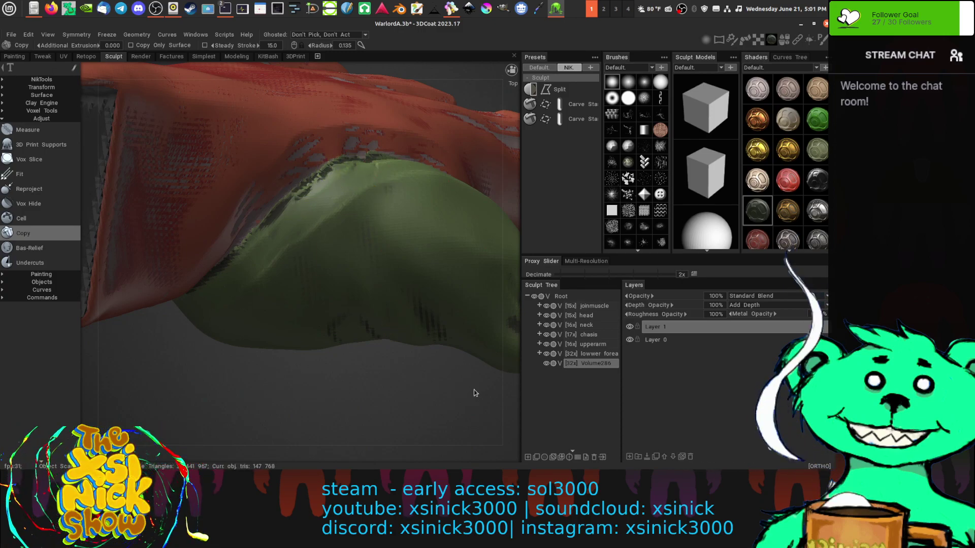
- Check the thumb copy's border from all sides, and hide the lower forearm volume to expose its open base
mouse_move(500, 410)
left_mouse_down()
mouse_move(497, 374)
mouse_move(394, 225)
left_mouse_up()
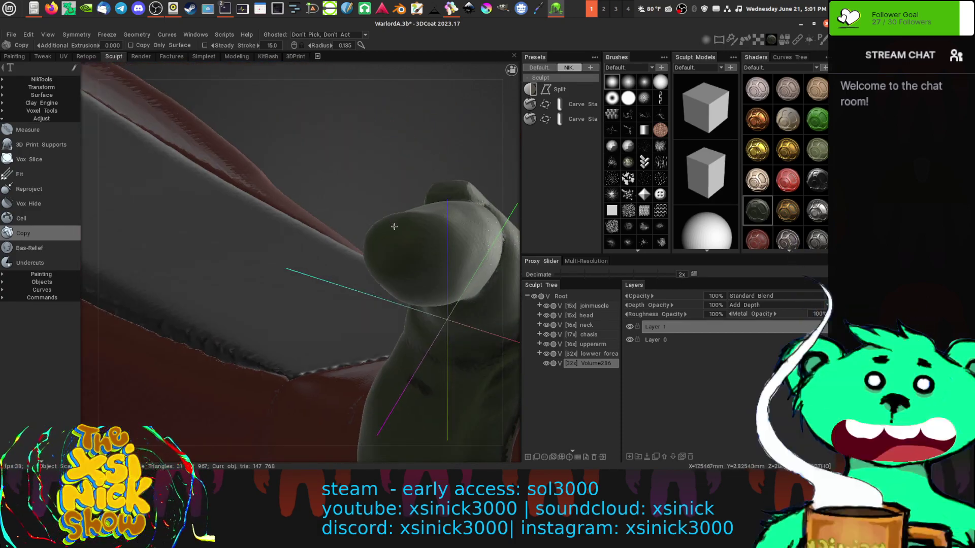
mouse_move(390, 284)
middle_mouse_down()
mouse_move(381, 248)
mouse_move(300, 141)
middle_mouse_up()
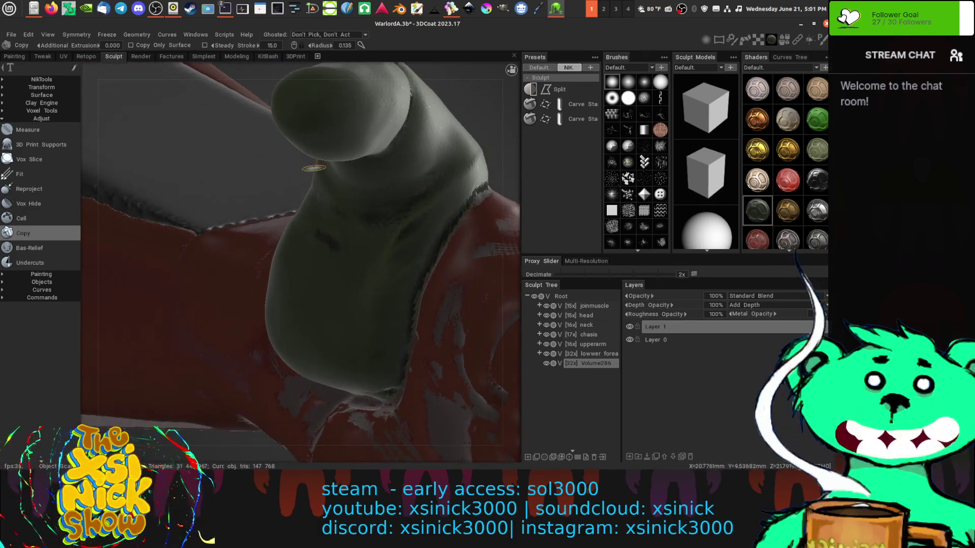
mouse_move(486, 194)
right_mouse_down()
mouse_move(475, 177)
mouse_move(480, 149)
right_mouse_up()
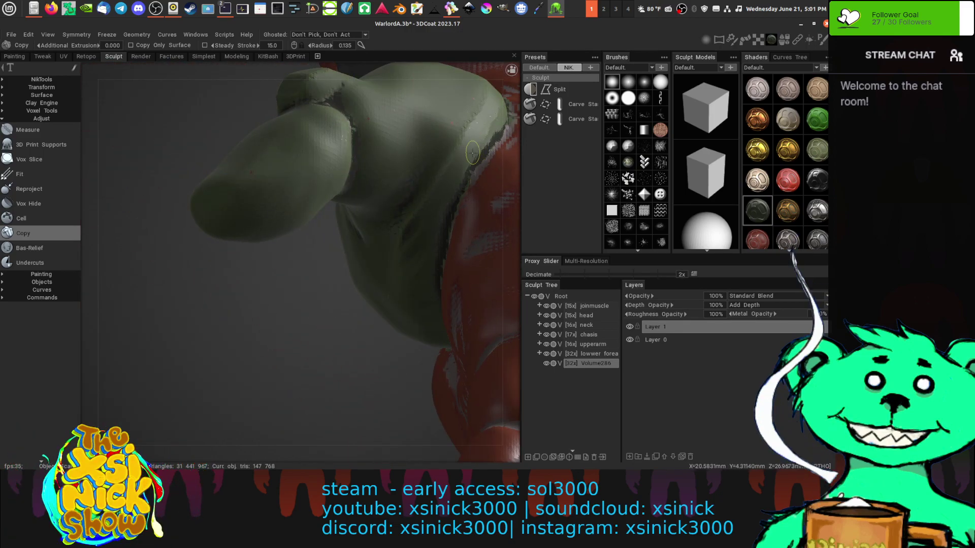
right_click_drag(452, 122, 377, 204)
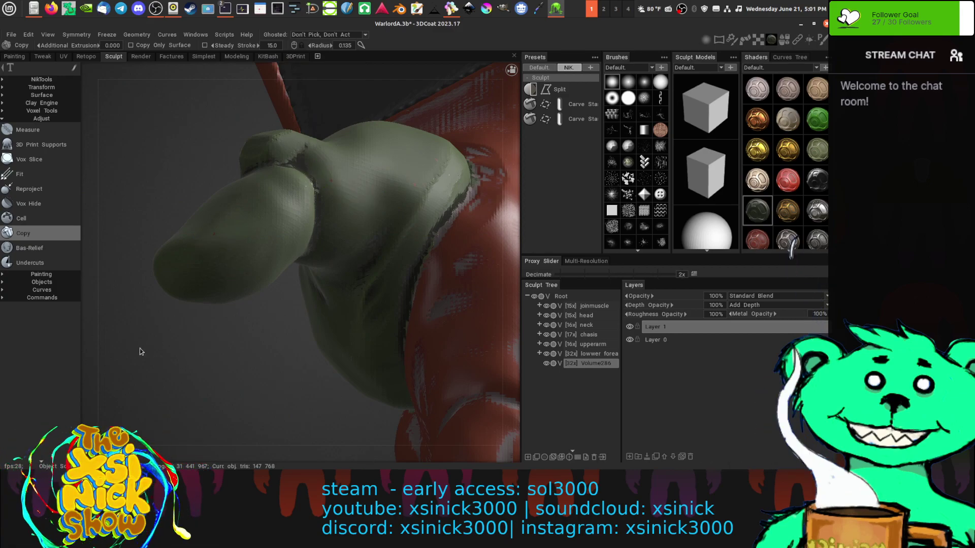
mouse_move(141, 351)
right_mouse_down()
mouse_move(394, 380)
mouse_move(407, 367)
mouse_move(357, 245)
mouse_move(205, 239)
mouse_move(258, 176)
mouse_move(246, 201)
right_mouse_up()
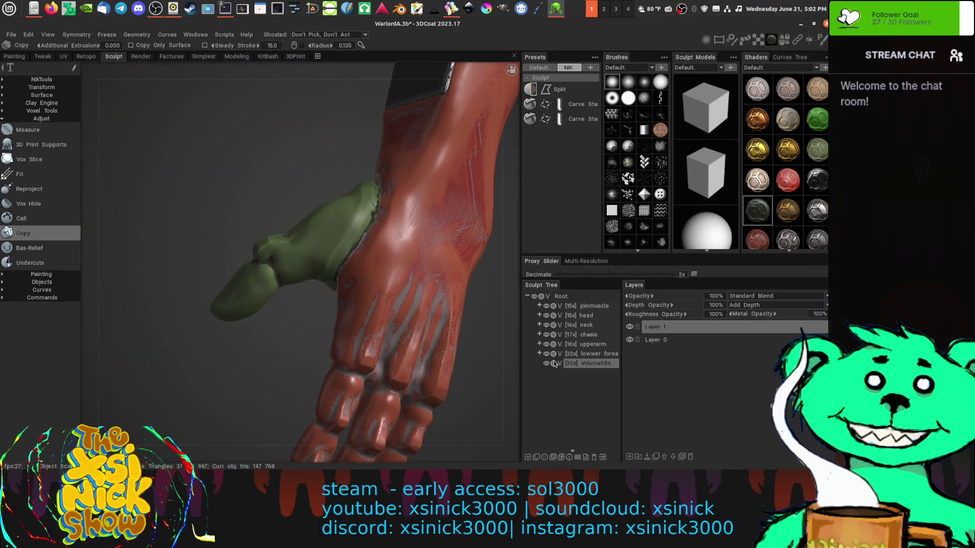
left_click(545, 354)
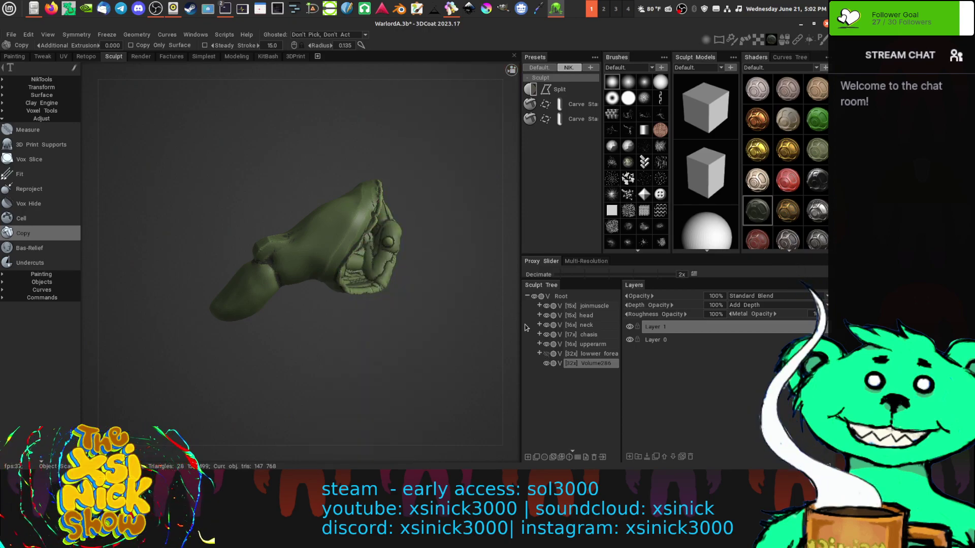
right_click_drag(505, 318, 377, 273)
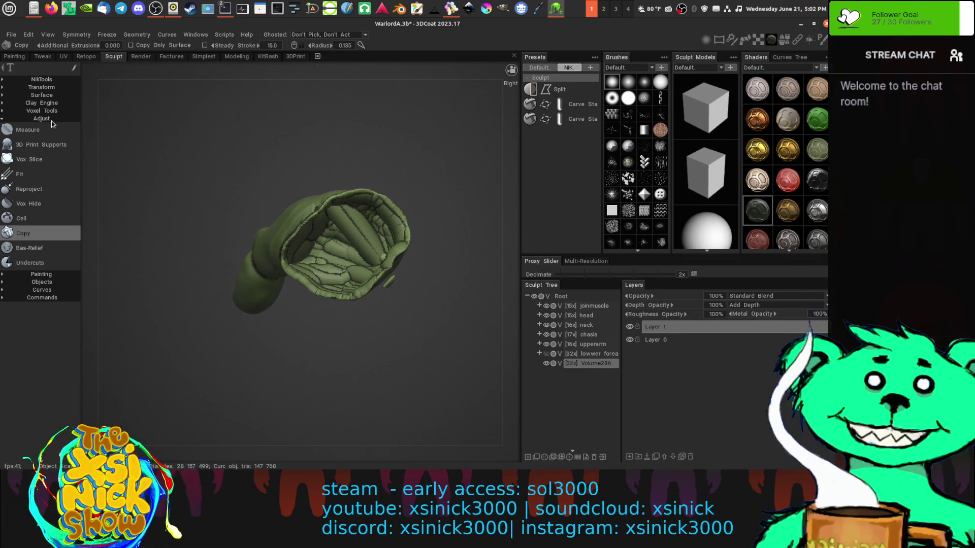
- Remove the loose fragment floating beside the thumb copy's open base with the Cut Off tool
left_click(47, 80)
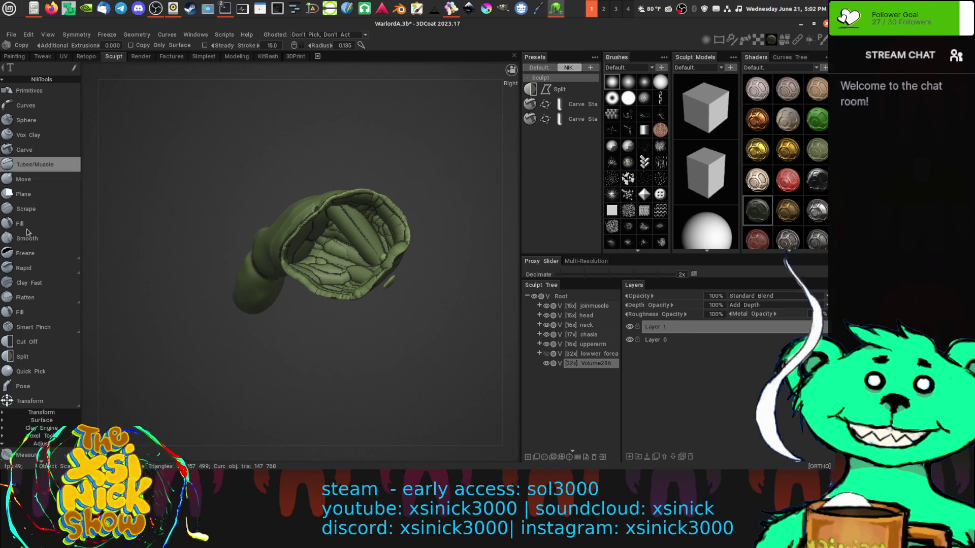
left_click(30, 342)
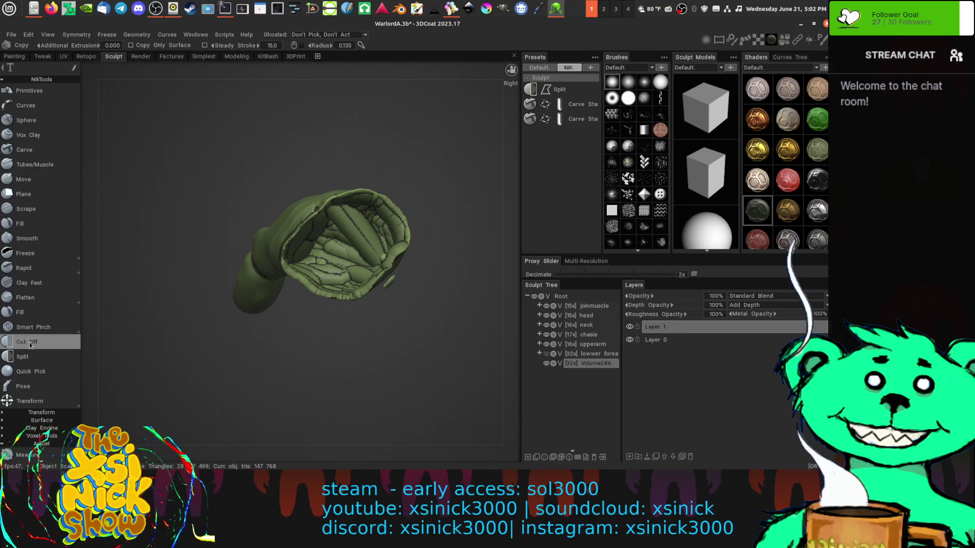
left_click(394, 274)
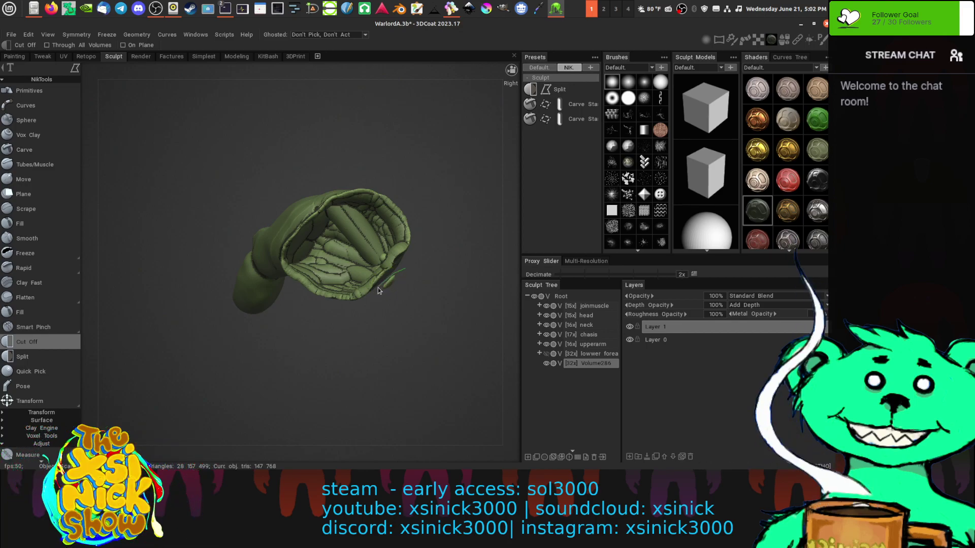
left_click(404, 271)
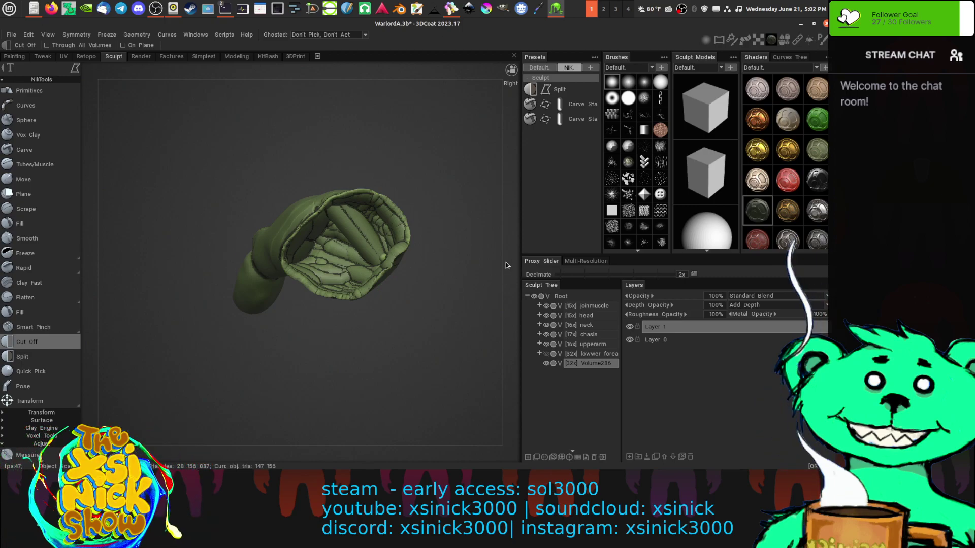
mouse_move(505, 265)
left_mouse_down()
mouse_move(437, 278)
mouse_move(263, 245)
mouse_move(417, 215)
mouse_move(547, 205)
mouse_move(504, 258)
left_mouse_up()
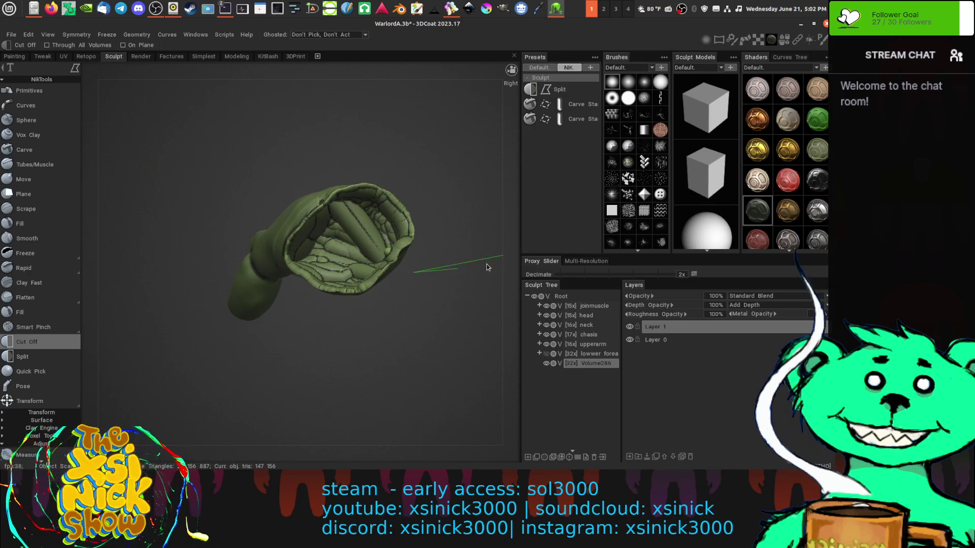
key("Escape")
left_click(498, 256)
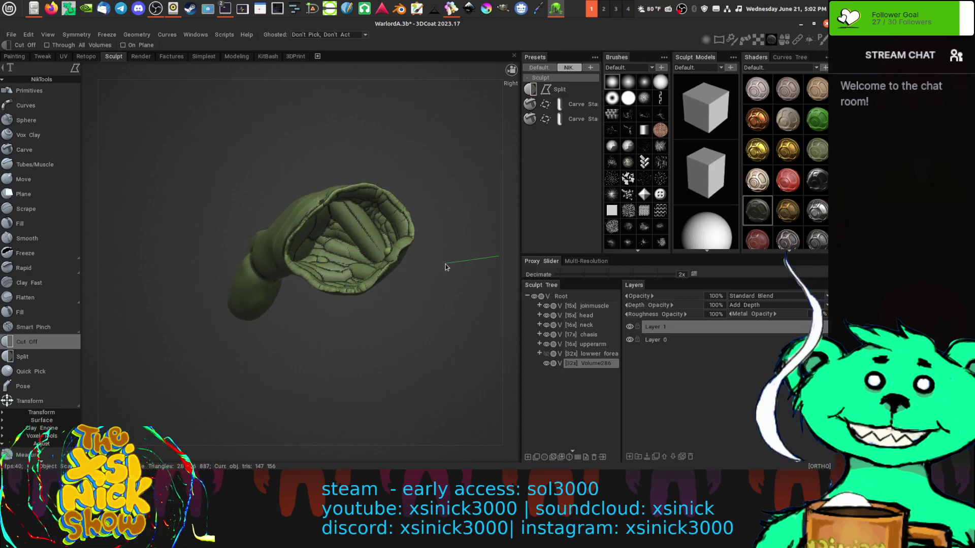
left_click_drag(493, 244, 192, 256)
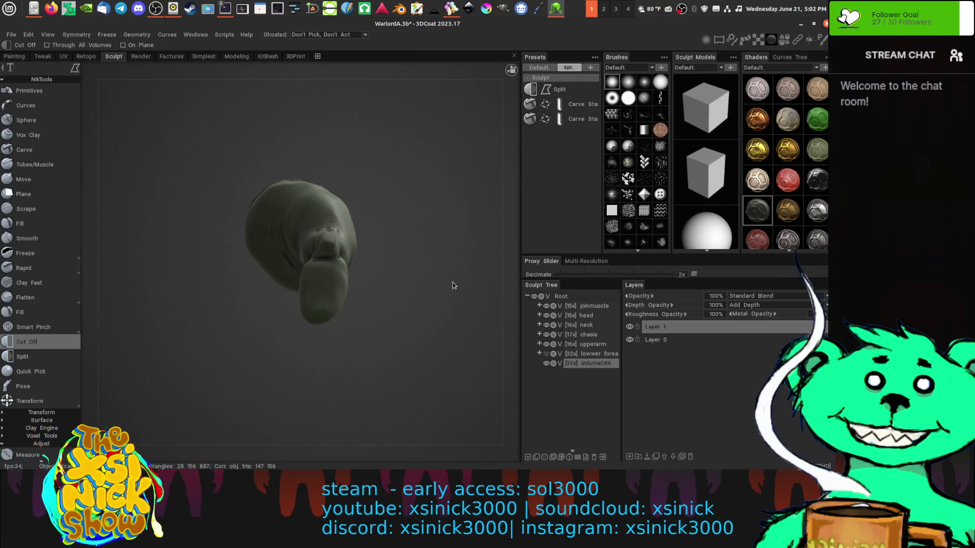
left_click(411, 274)
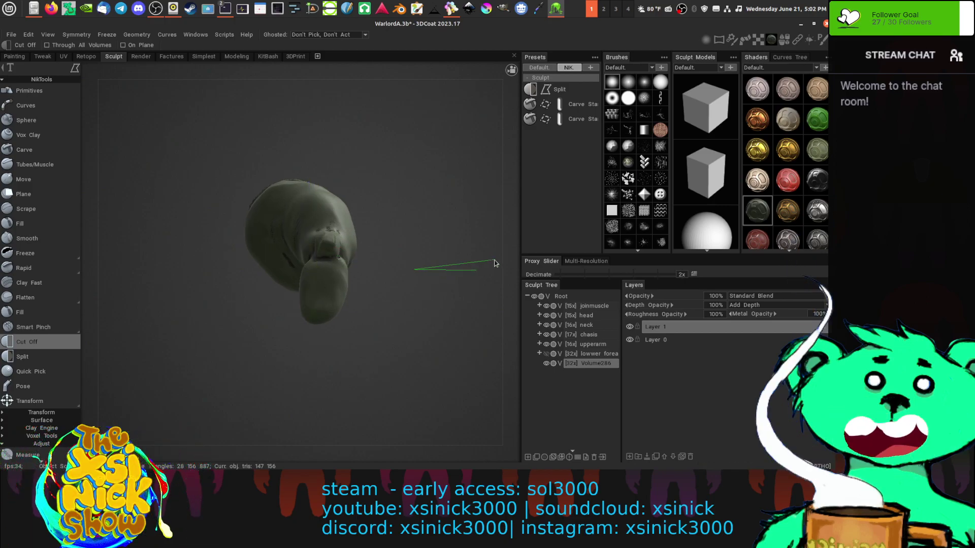
- Finish the Cut Off outline beside the isolated thumb piece and show the lower forearm volume again
left_click(479, 266)
left_click(546, 354)
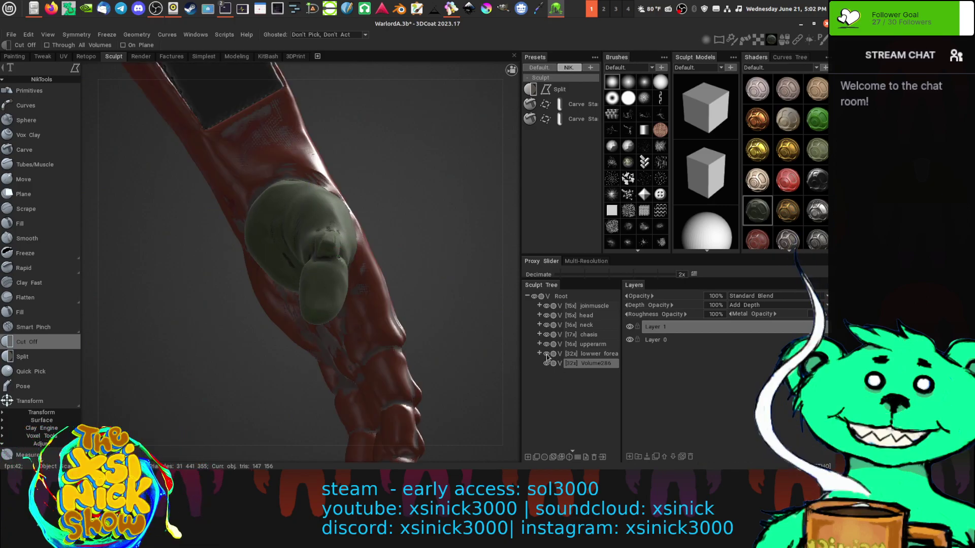
left_click_drag(507, 259, 416, 258)
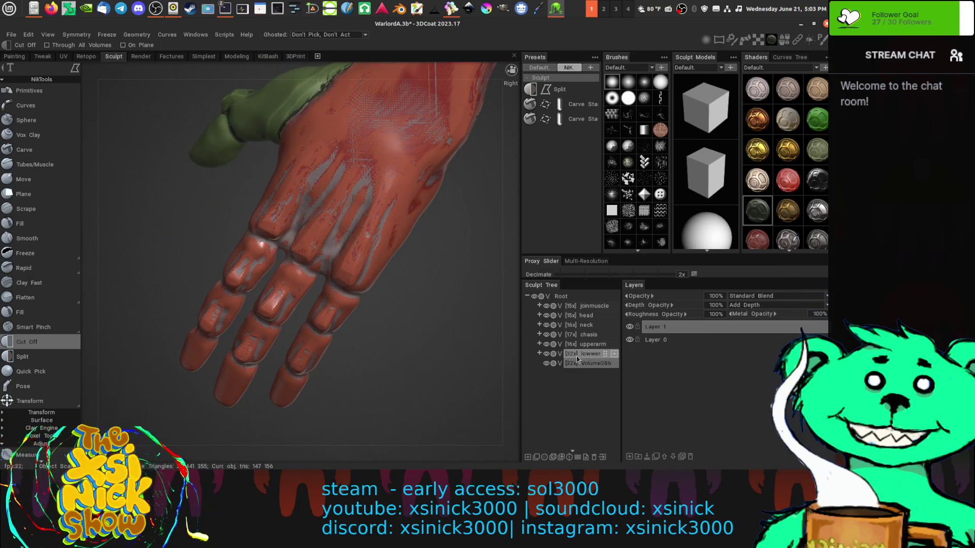
- Split the three fingers off the lower forearm volume with a closed outline running along the knuckle line and around the fingertips
left_click(539, 353)
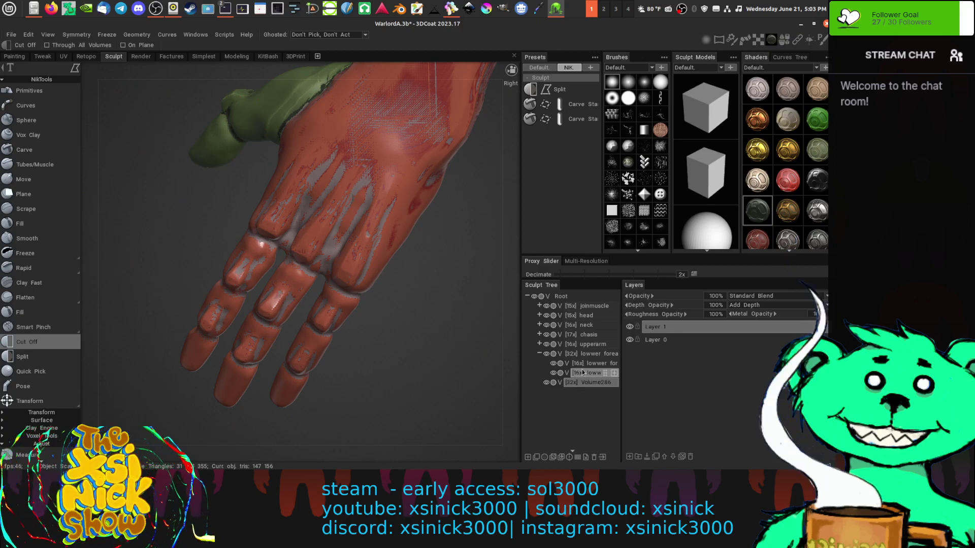
left_click(591, 353)
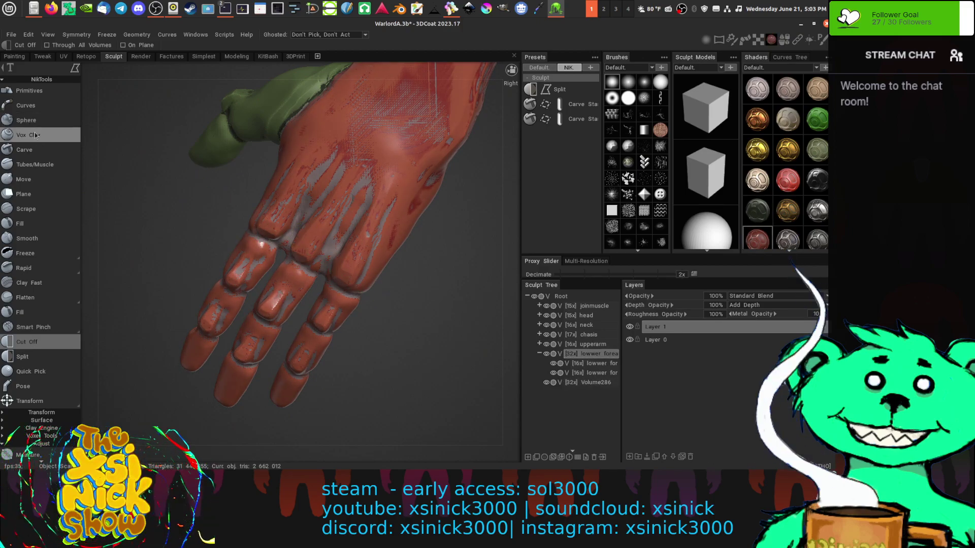
mouse_move(32, 330)
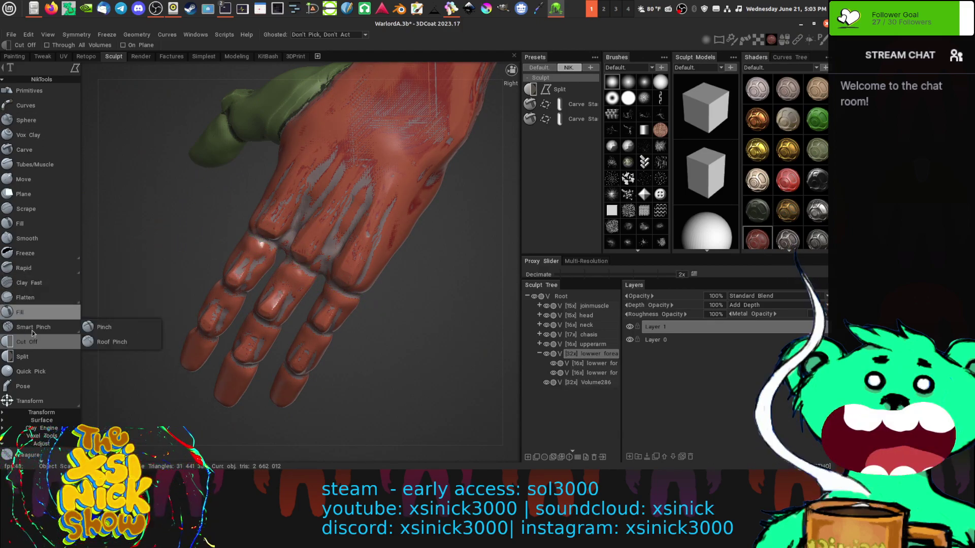
left_click(32, 358)
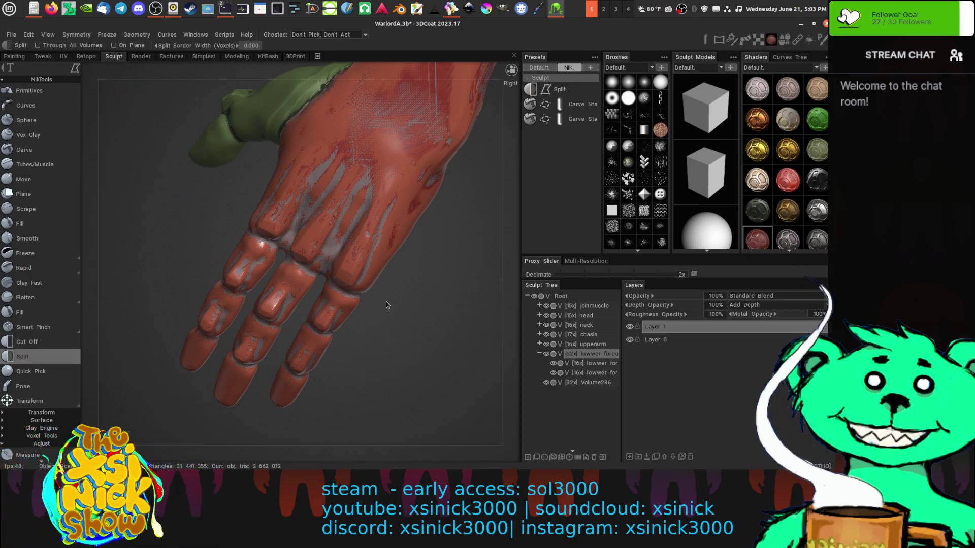
left_click_drag(386, 302, 243, 229)
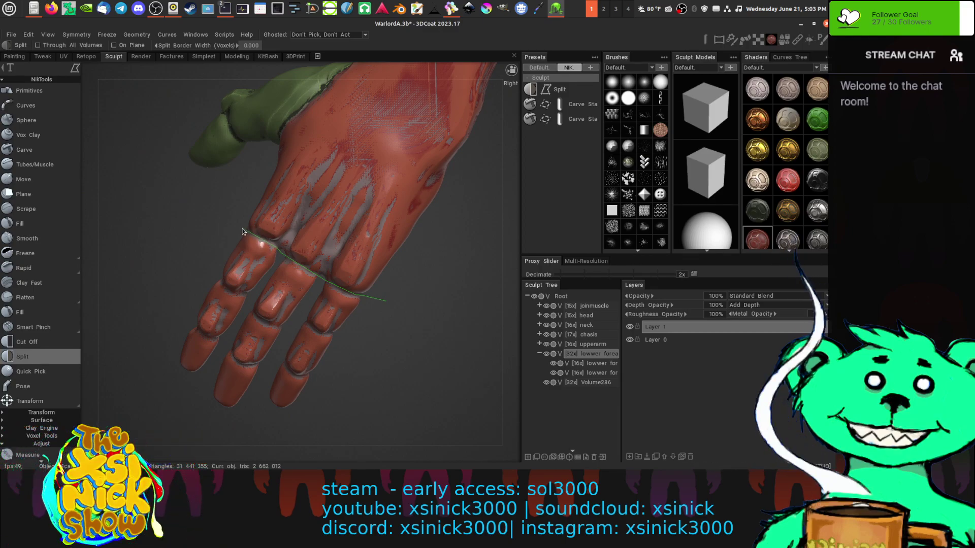
left_click(242, 229)
left_click(163, 283)
left_click(129, 397)
left_click_drag(179, 428, 369, 418)
left_click(387, 422)
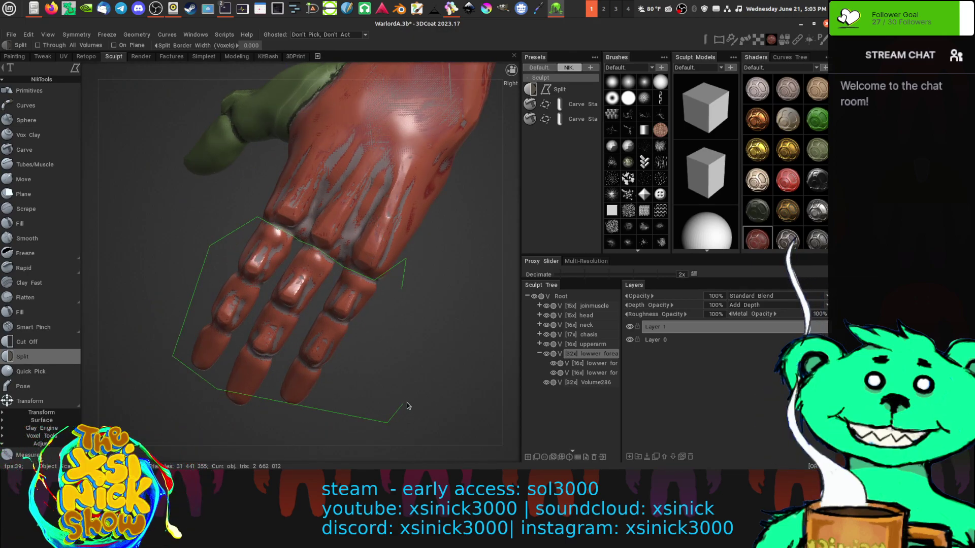
left_click_drag(511, 382, 485, 394)
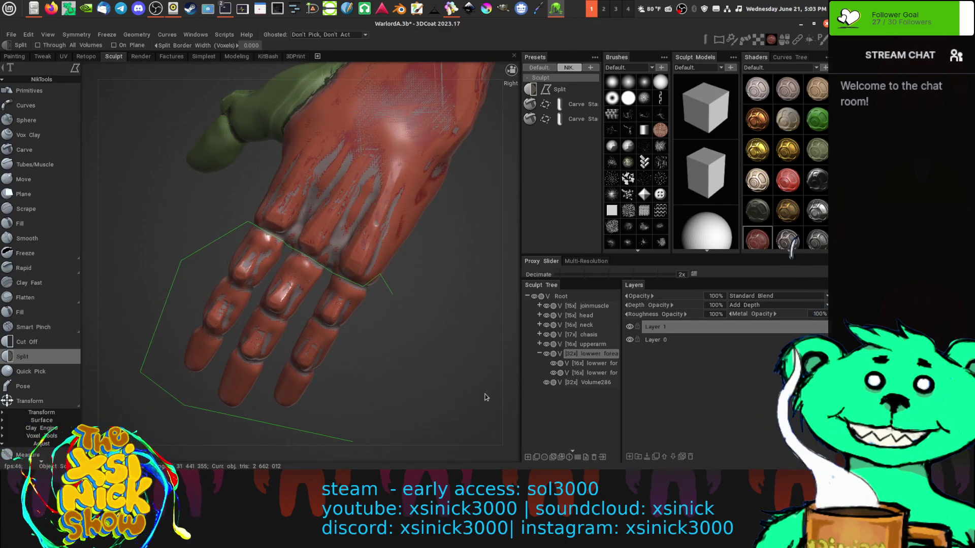
left_click(387, 385)
left_click(393, 294)
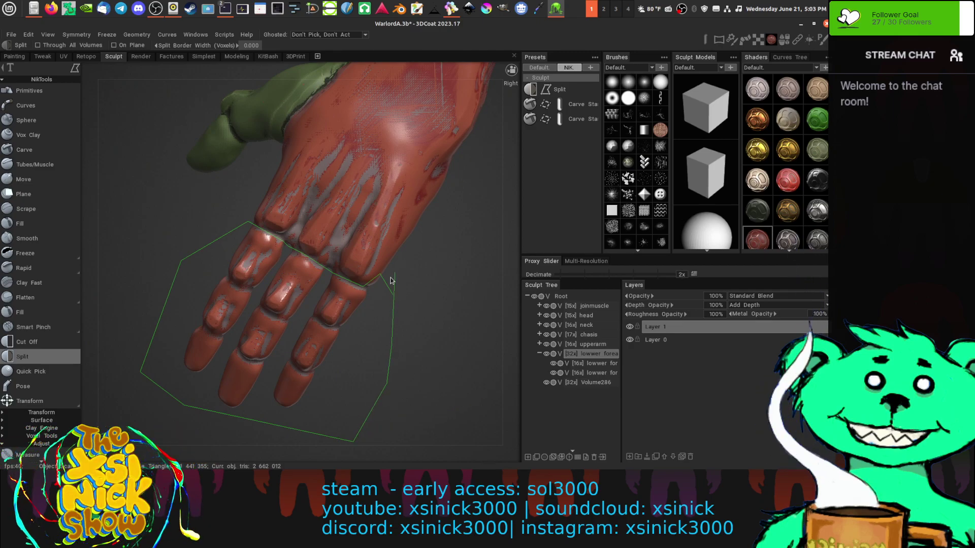
left_click_drag(507, 316, 513, 320)
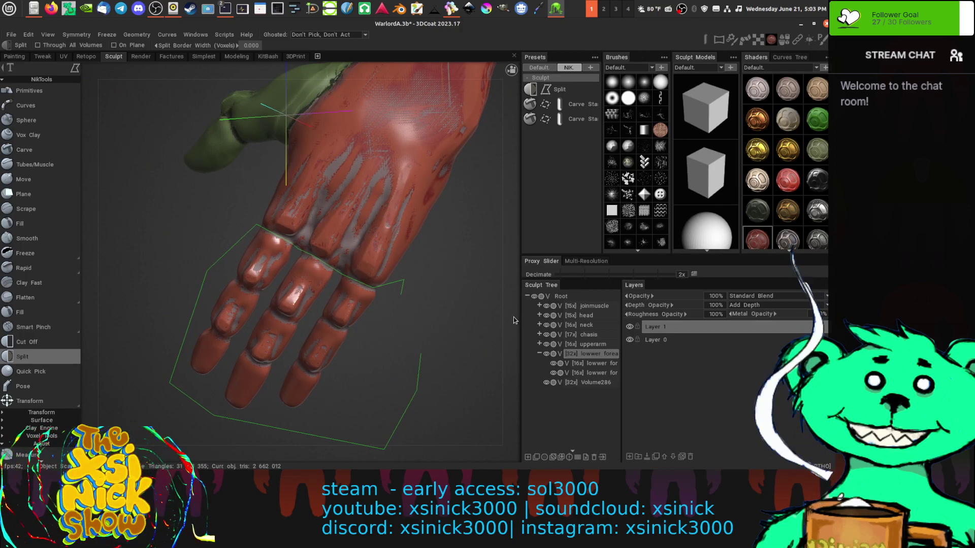
left_click(401, 297)
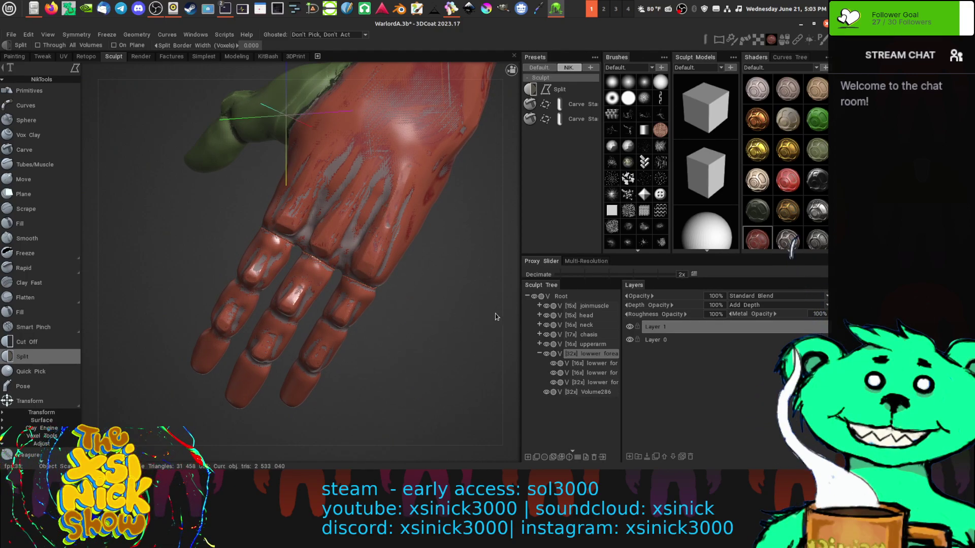
- Try the NK_DarkMetal shader on the lower forearm volume, then assign it the dark green shader used on the thumb
left_click_drag(495, 314, 526, 327)
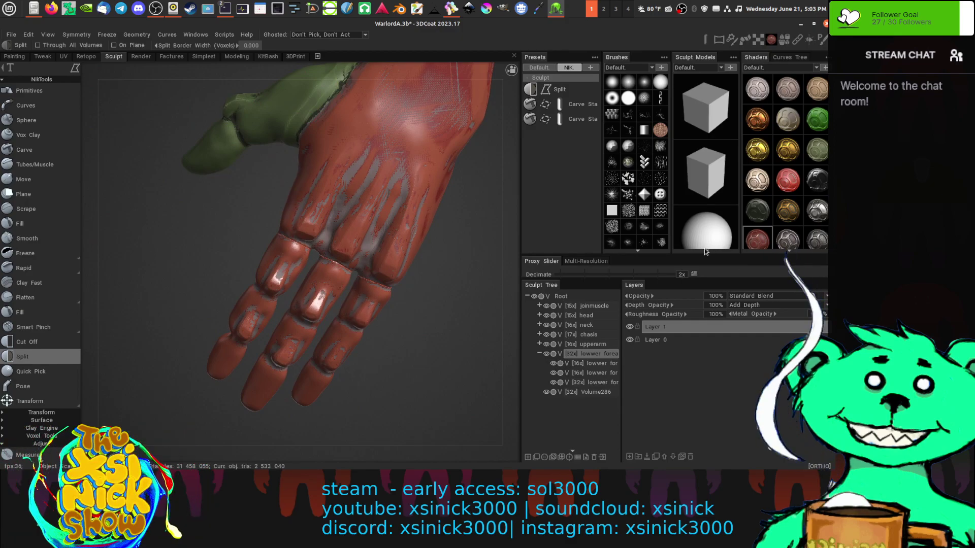
left_click(817, 181)
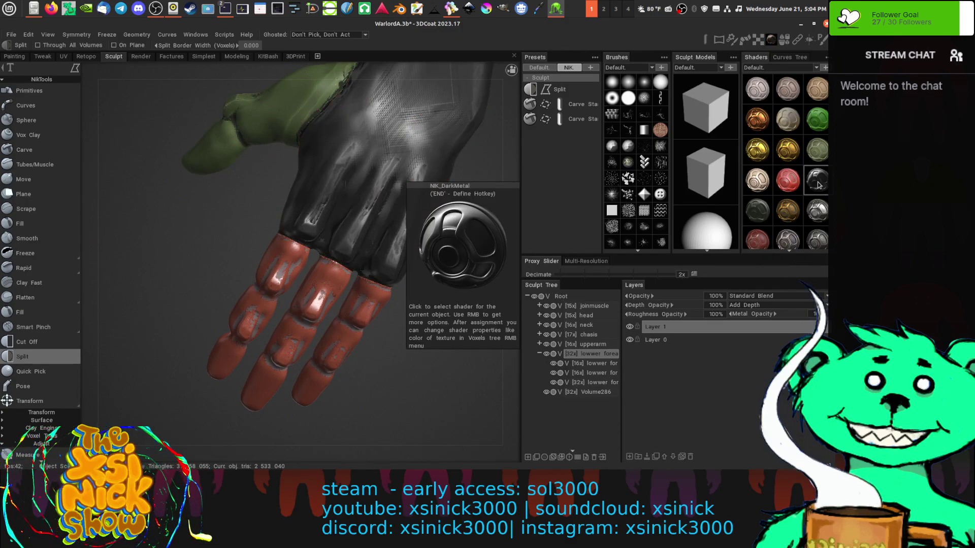
left_click(764, 209)
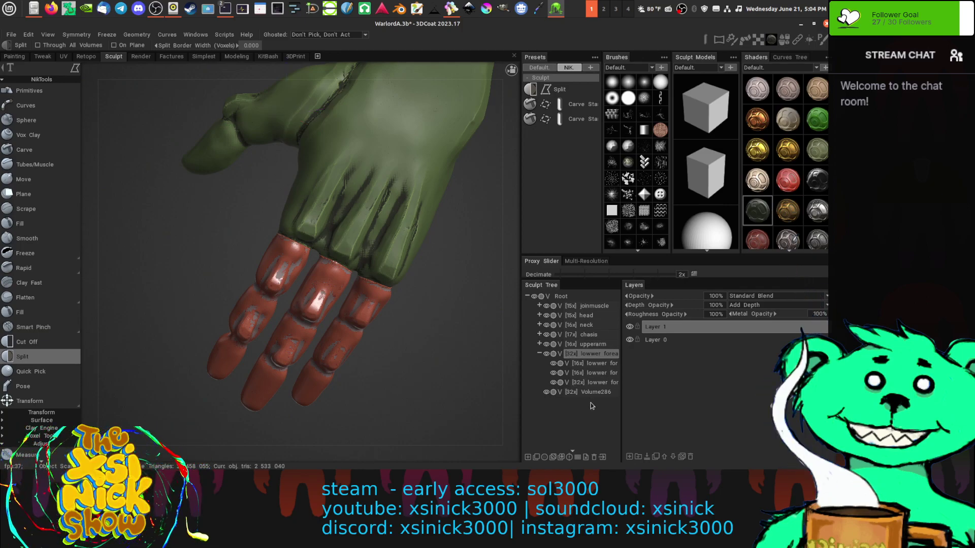
- Assign the NK_DarkMetal shader to the split-off finger volume under the lower forearm
left_click_drag(435, 337, 446, 308)
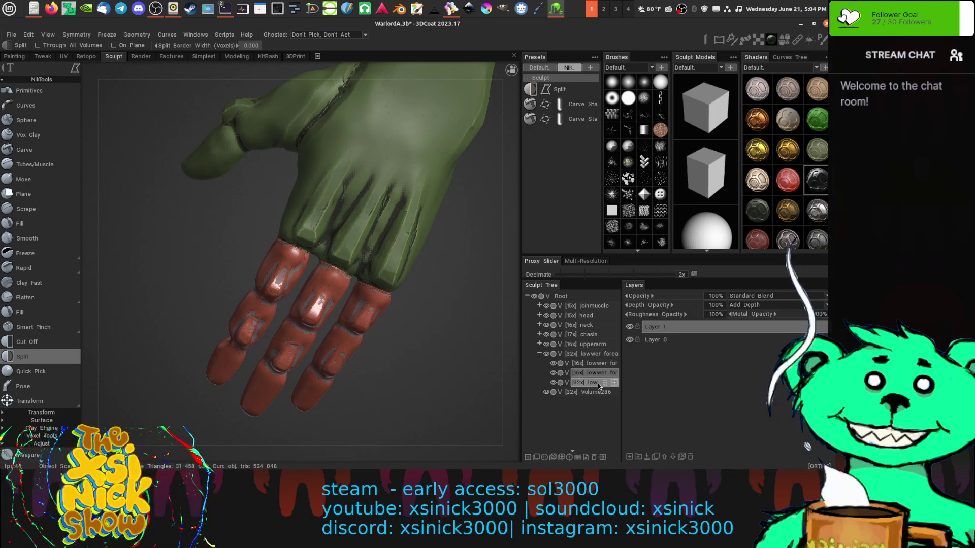
left_click(599, 383)
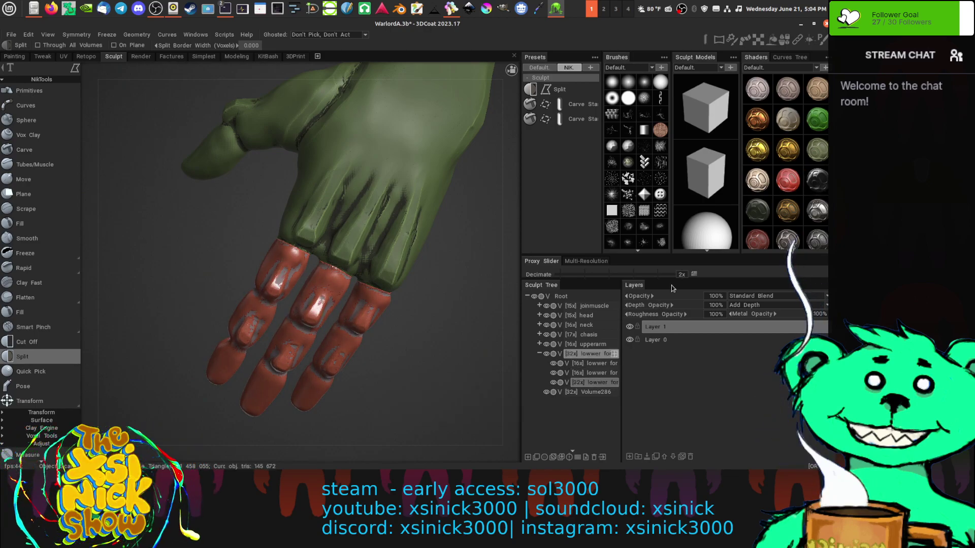
left_click(808, 186)
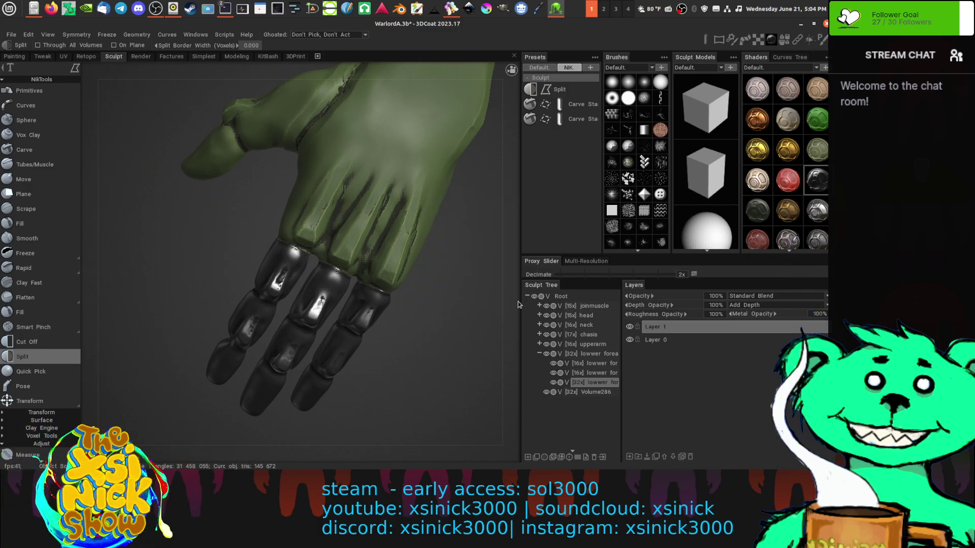
- Assign the NK_DarkMetal shader to the separate thumb volume, Volume286
middle_click_drag(492, 291, 482, 320)
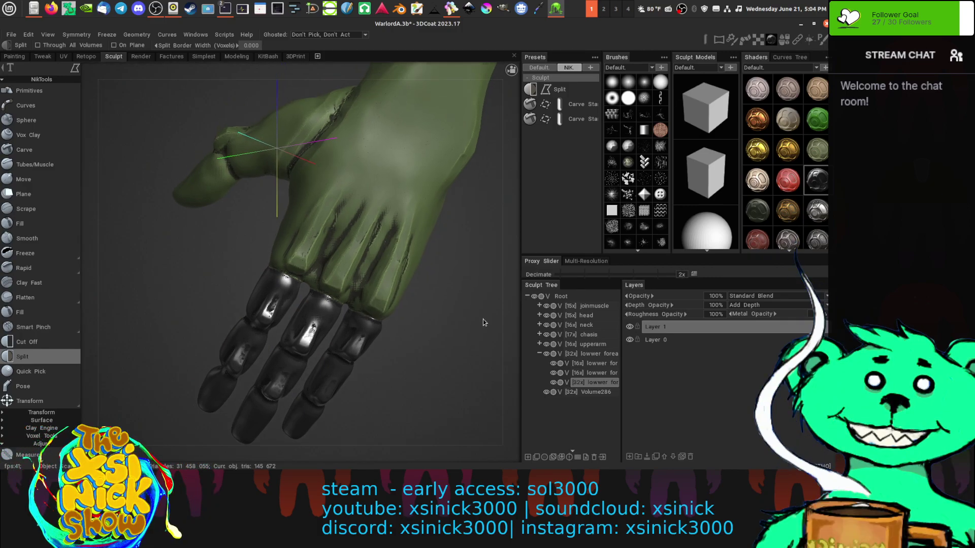
left_click_drag(483, 322, 526, 269)
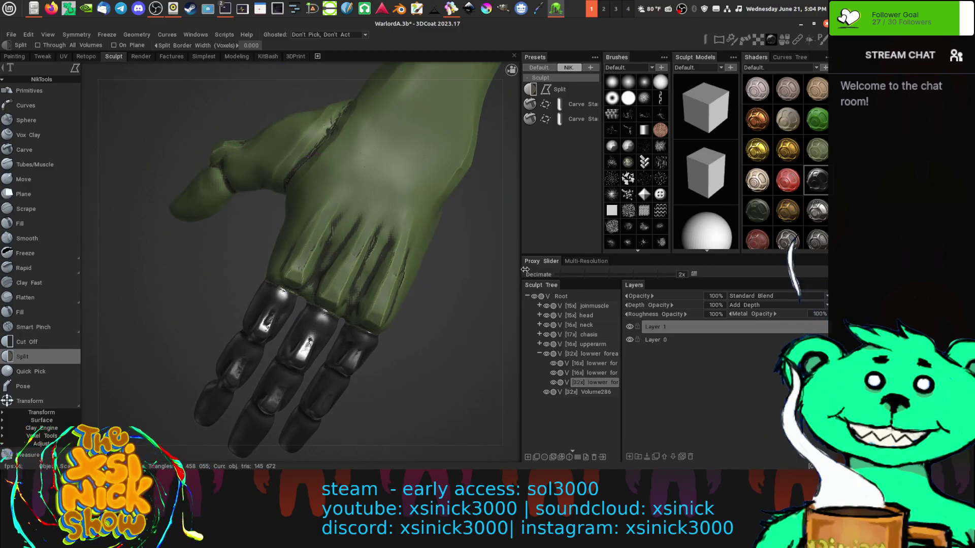
left_click(592, 393)
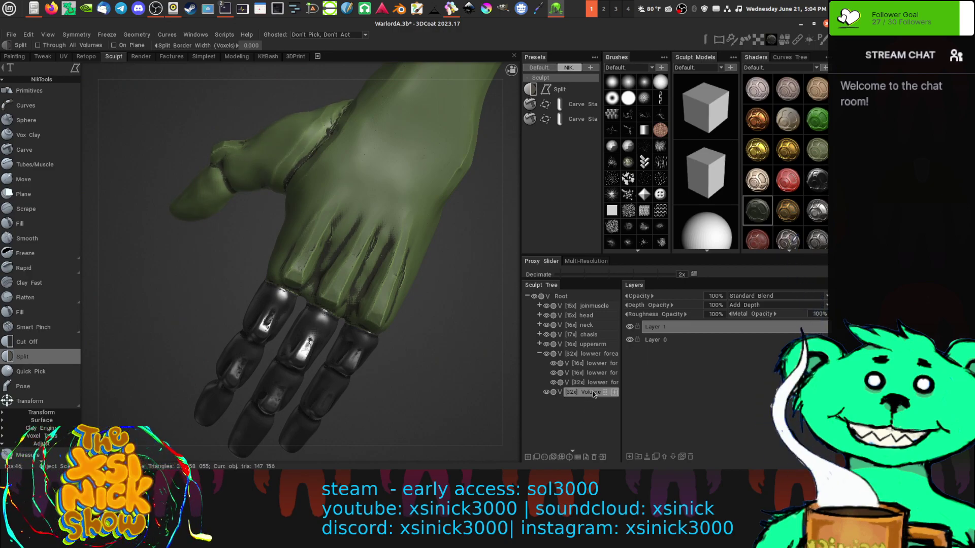
left_click(824, 180)
mouse_move(497, 251)
right_mouse_down()
mouse_move(454, 184)
mouse_move(224, 194)
mouse_move(194, 206)
mouse_move(468, 285)
right_mouse_up()
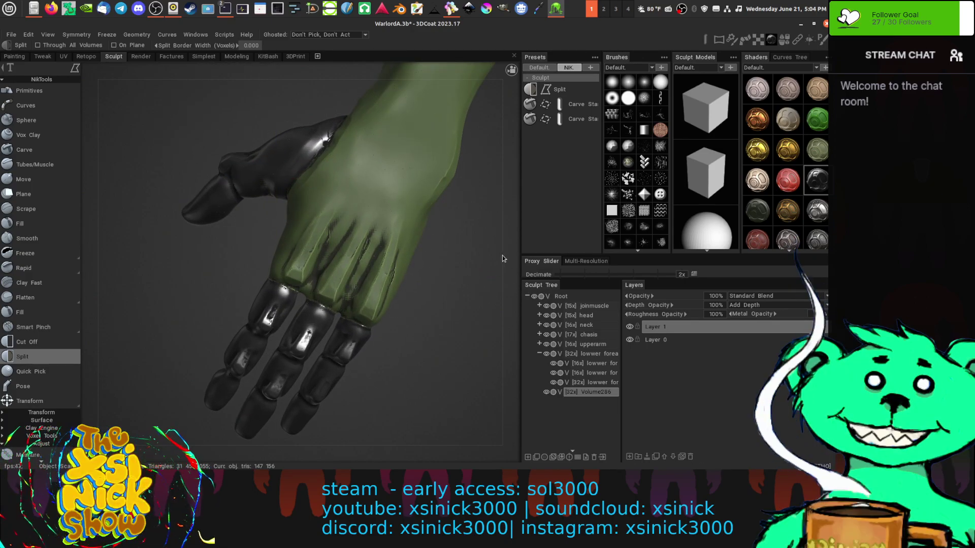
- Hide the thumb volume Volume286 and activate the Cut Off tool
left_click(546, 392)
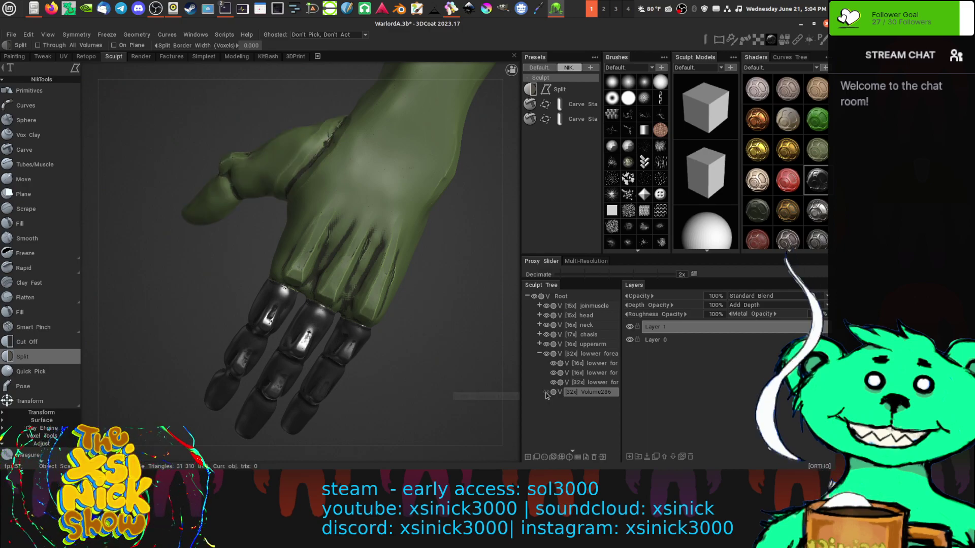
left_click_drag(509, 214, 525, 236)
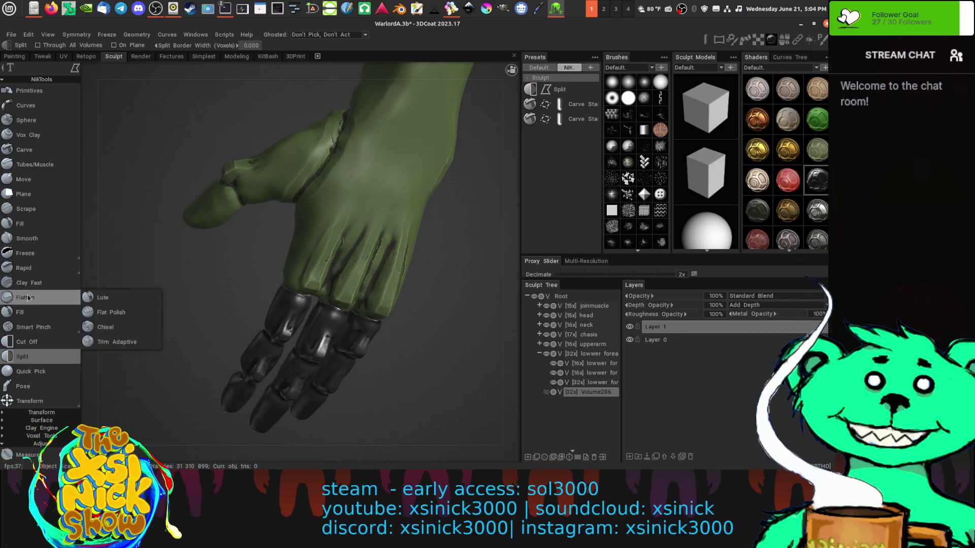
left_click(23, 344)
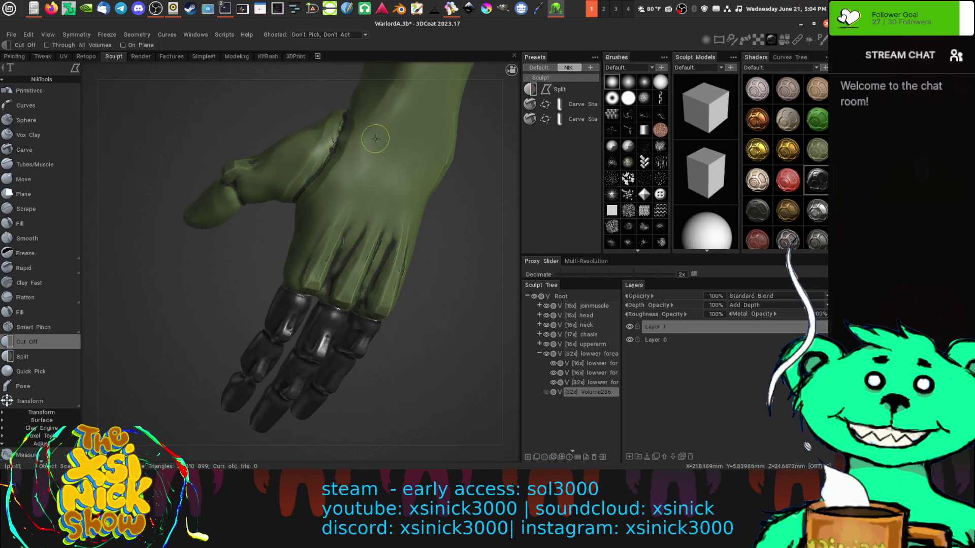
- Try to cut off the remaining green thumb with an outline along its crease with the palm
left_click(344, 109)
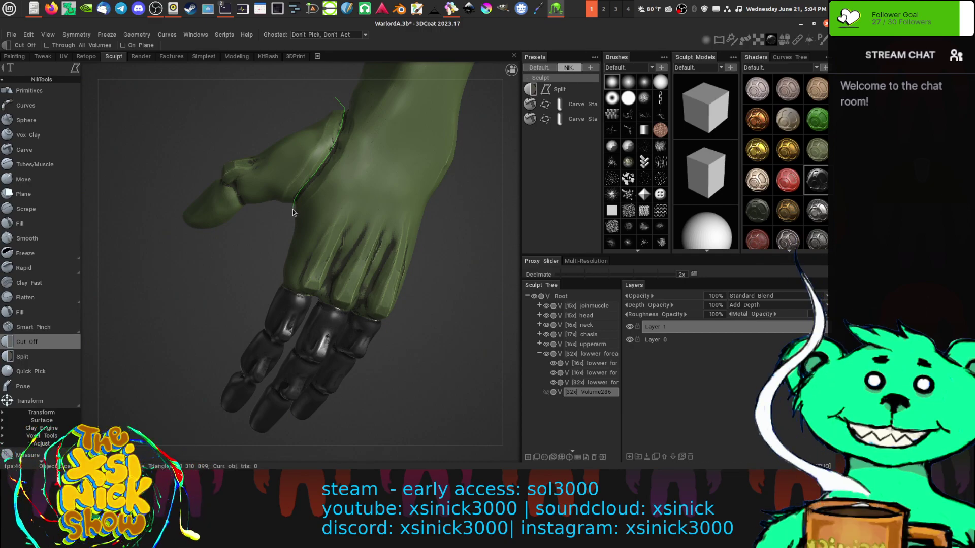
left_click(293, 208)
left_click(182, 252)
left_click(147, 190)
left_click(181, 154)
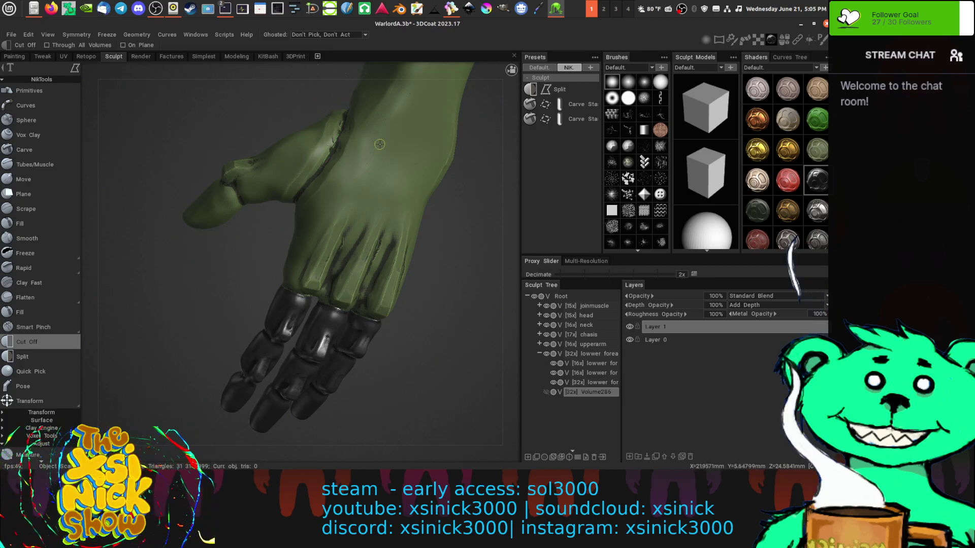
- Cut the thumb off the lower forearm volume with a closed outline following the palm crease and enclosing the thumb
left_click(592, 354)
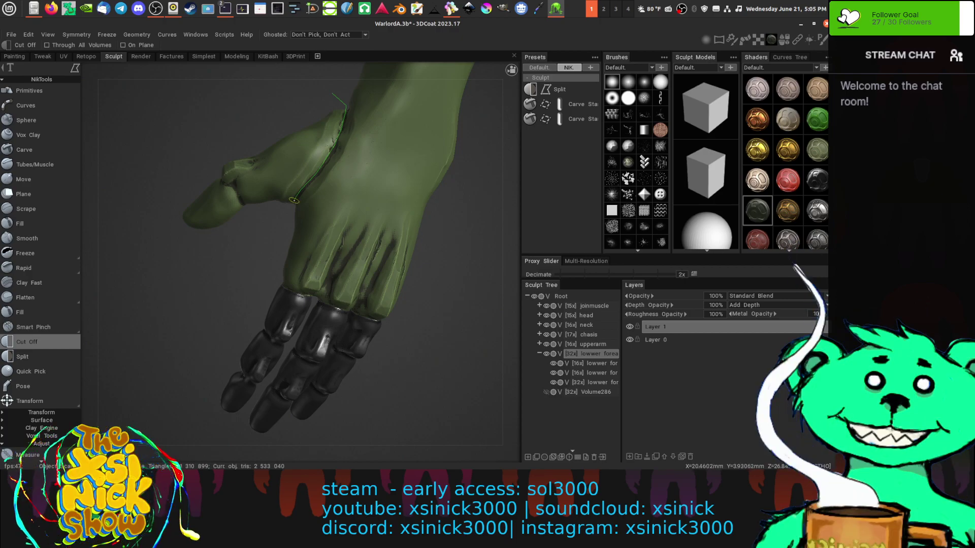
left_click(203, 251)
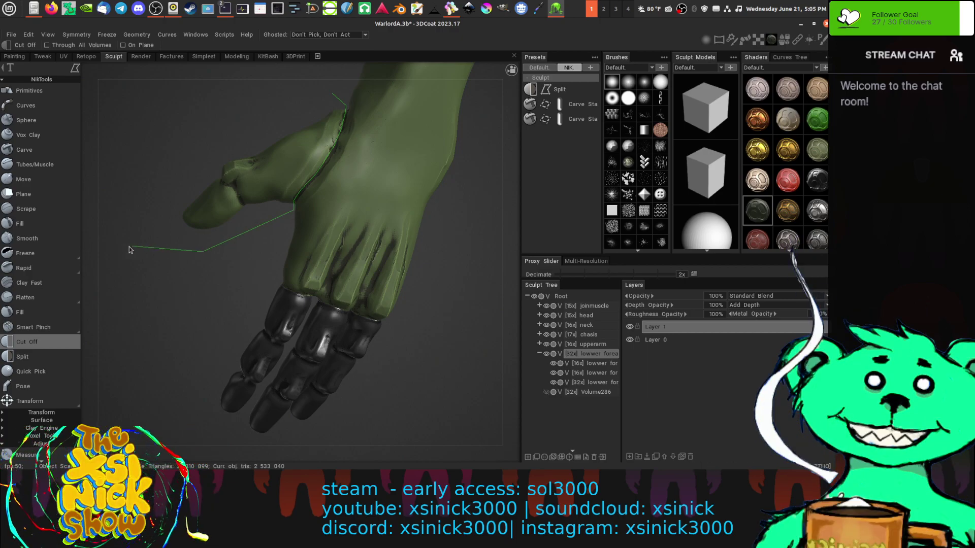
left_click(205, 136)
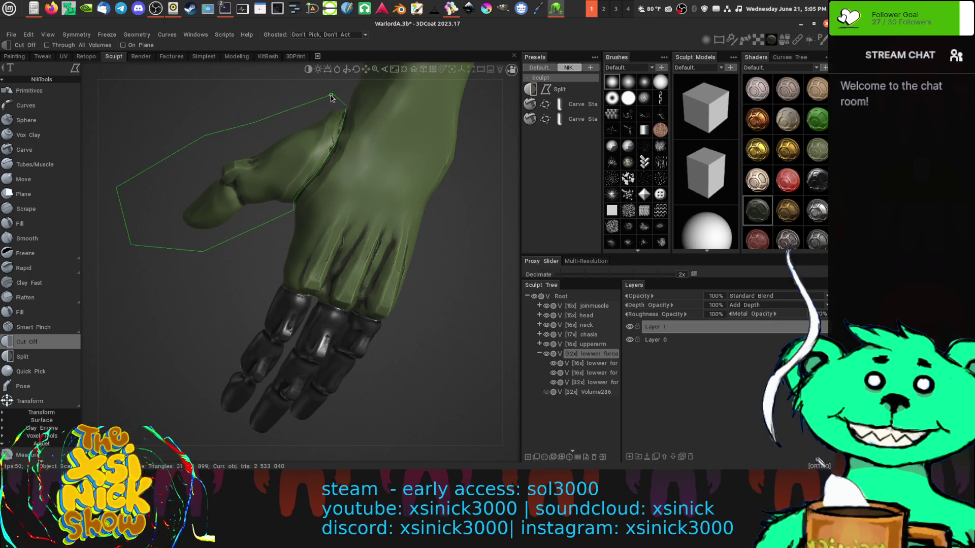
left_click(332, 94)
- Trace a Cut Off outline along the palm crease around the leftover thumb stub, and remove its misplaced points
left_click_drag(561, 196, 742, 167, "alt")
right_click_drag(741, 170, 790, 108)
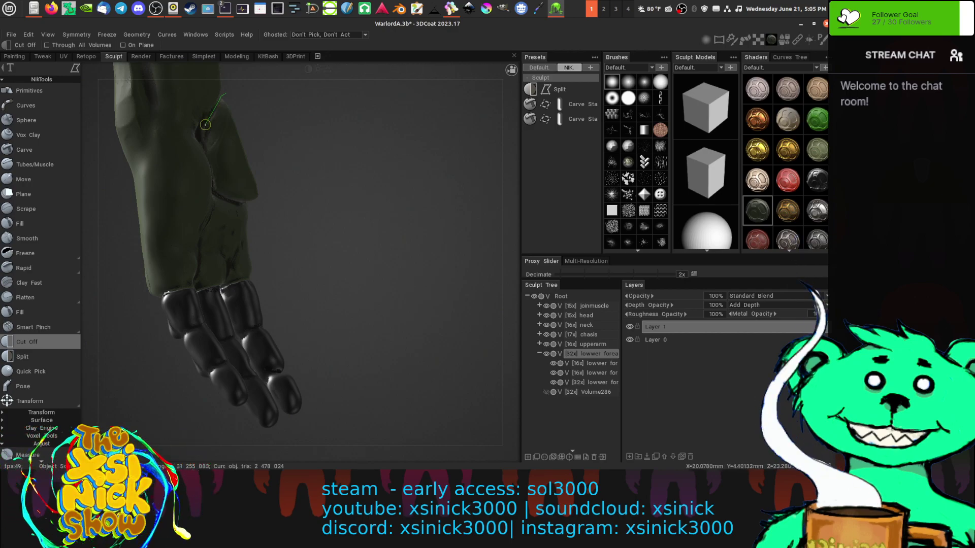
left_click_drag(204, 141, 209, 154)
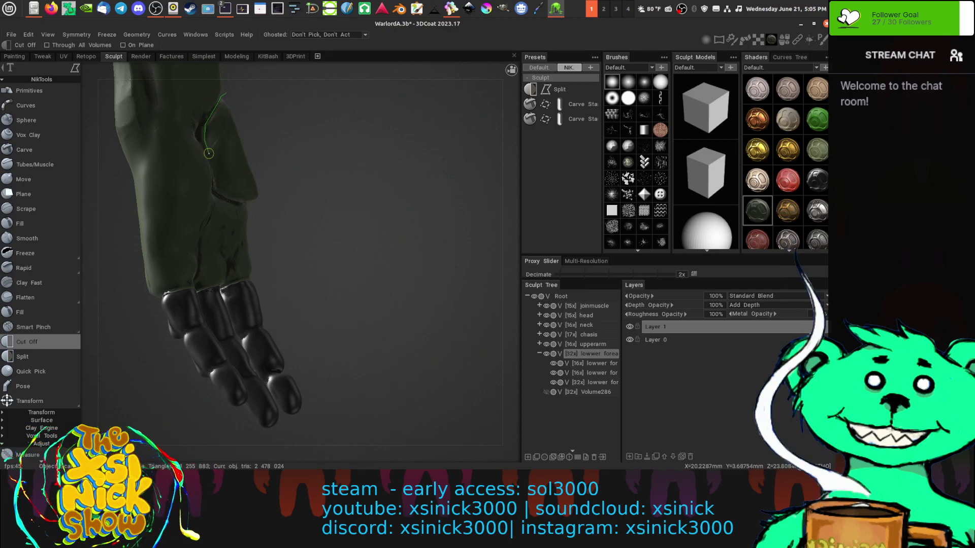
left_click_drag(507, 204, 495, 209)
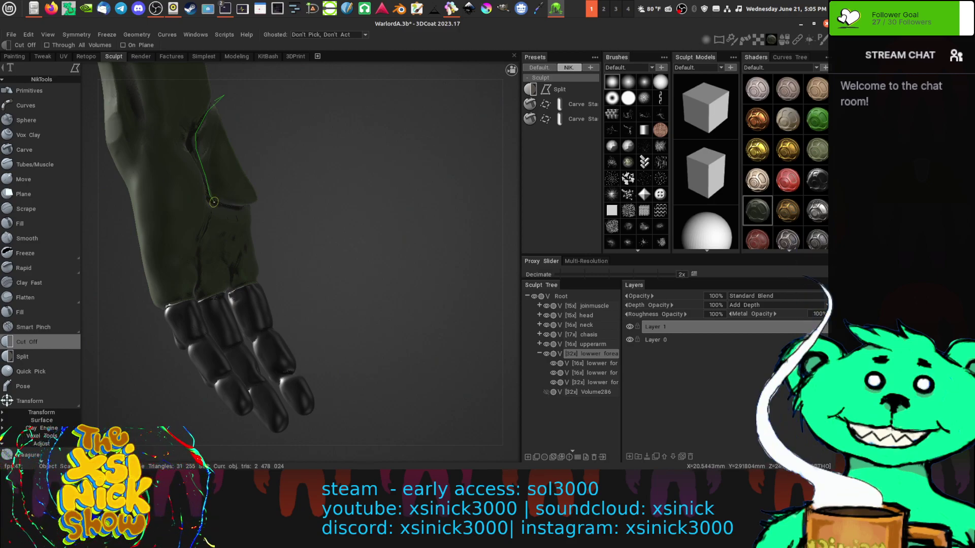
mouse_move(508, 209)
left_mouse_down()
mouse_move(490, 216)
mouse_move(494, 205)
left_mouse_up()
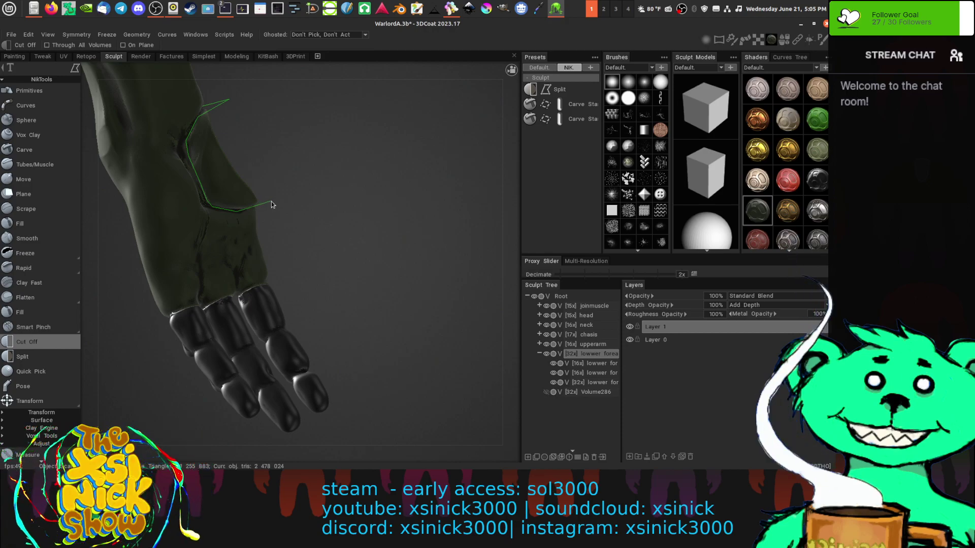
left_click_drag(502, 221, 498, 211)
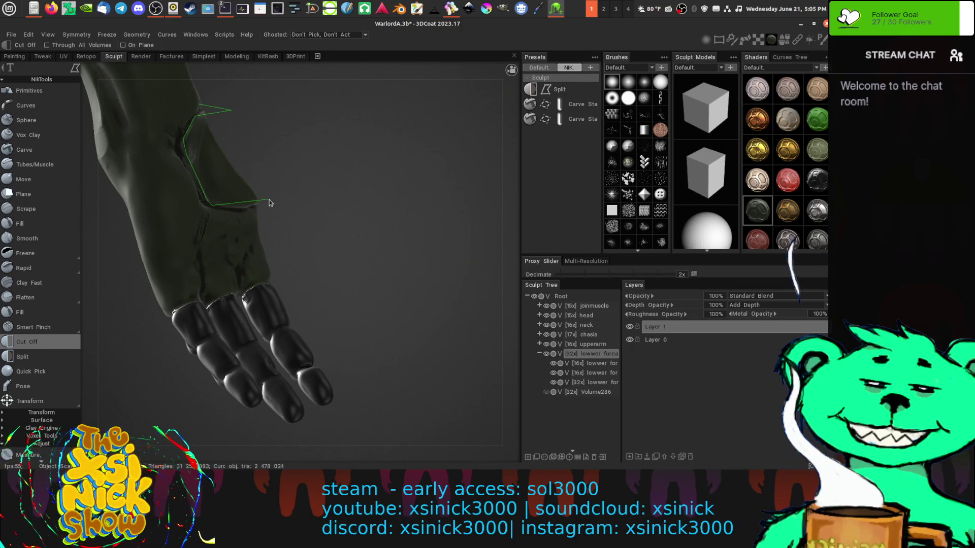
key("BackSpace")
key("BackSpace")
key("BackSpace")
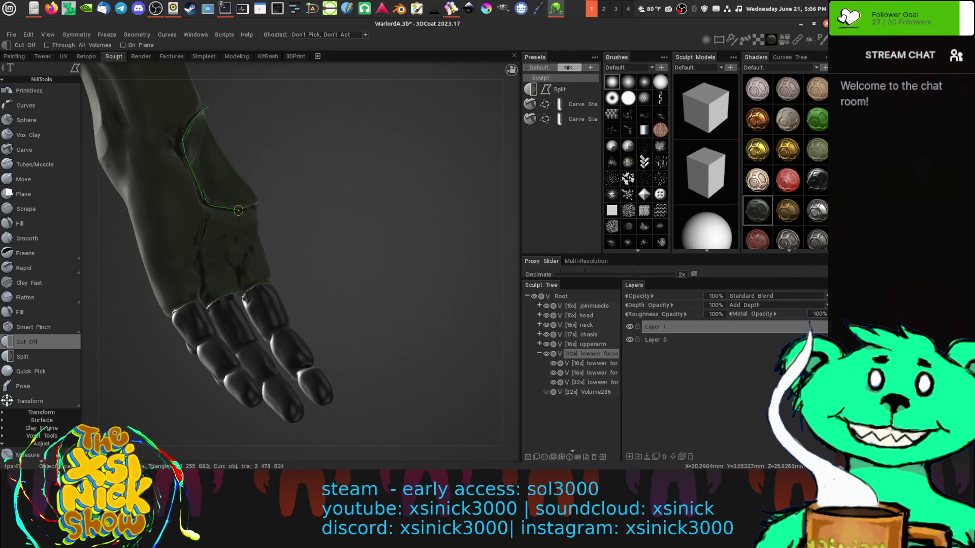
- Try to cut off the thumb stub by closing the crease outline outside the hand, and undo the cut
left_click(259, 205)
left_click(307, 172)
left_click(266, 121)
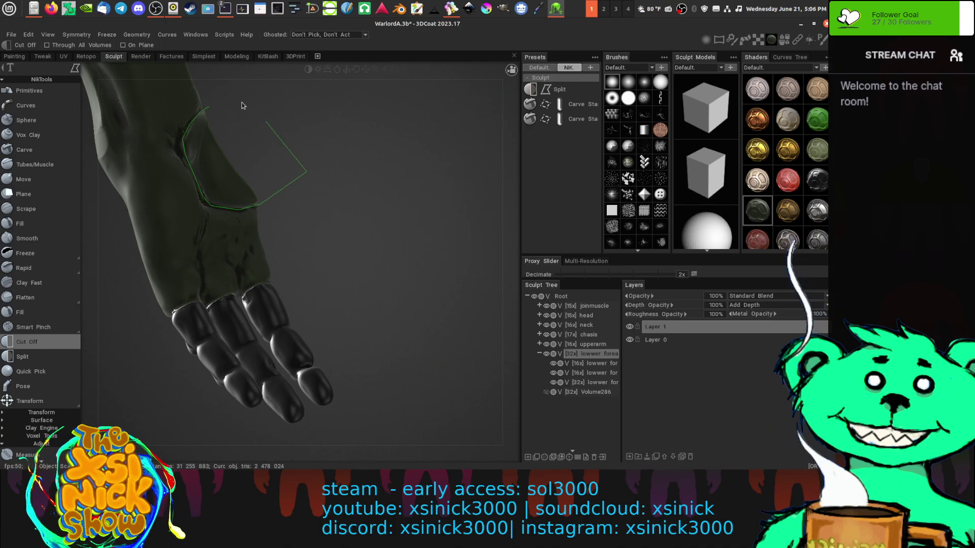
left_click(212, 109)
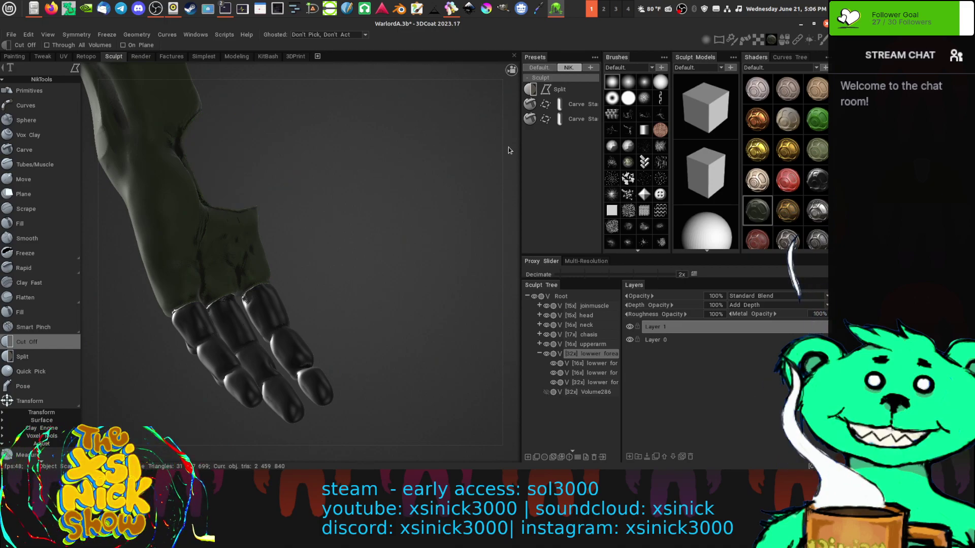
middle_click_drag(508, 148, 281, 210)
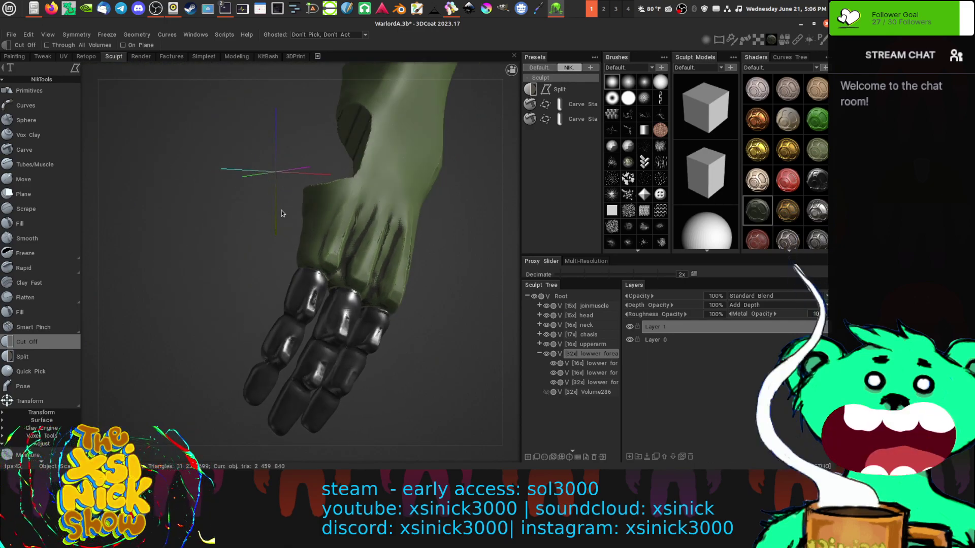
key("ctrl+z")
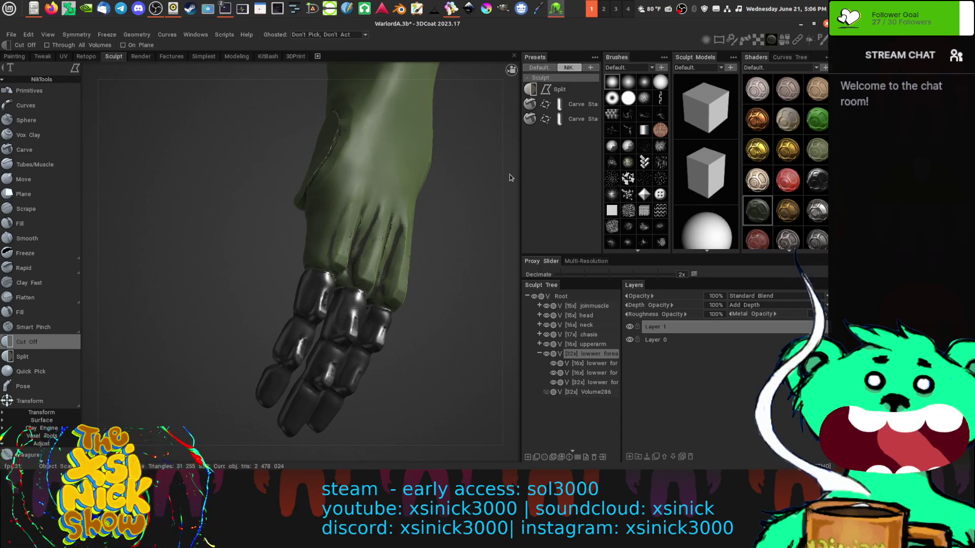
- Restrict the cut with On Plane, define the plane by base and normal, and pick its base point on the crease at the thumb stub
middle_click_drag(513, 162, 704, 120)
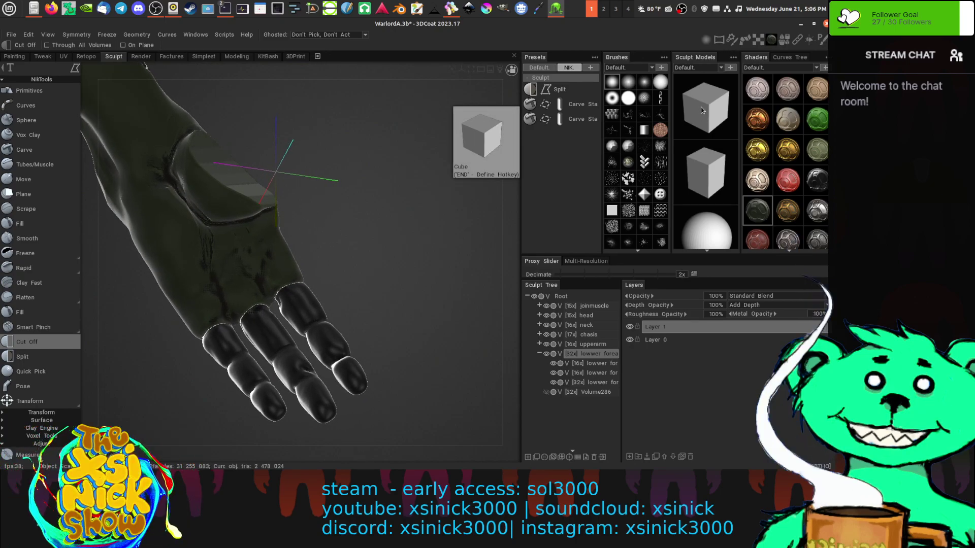
left_click(84, 251)
key("Escape")
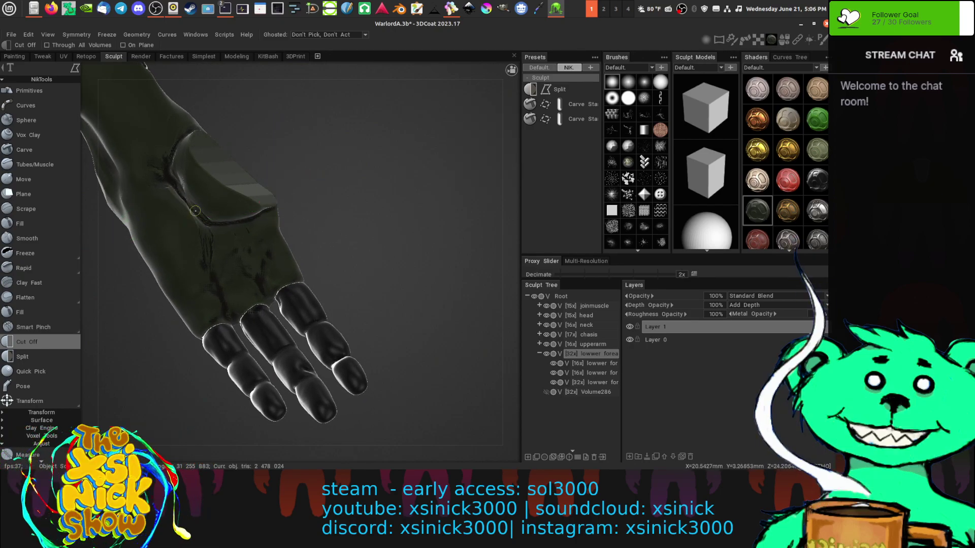
left_click(124, 45)
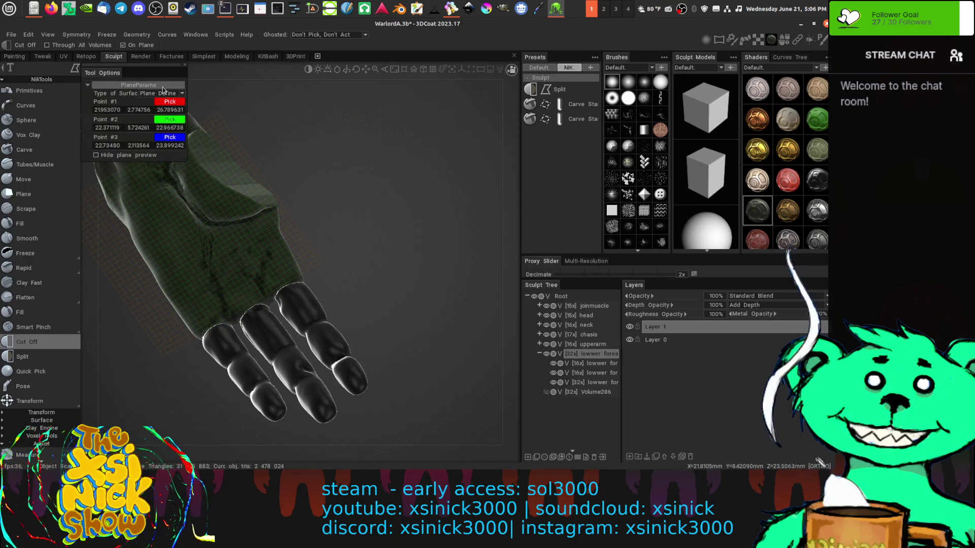
left_click(164, 96)
left_click(195, 103)
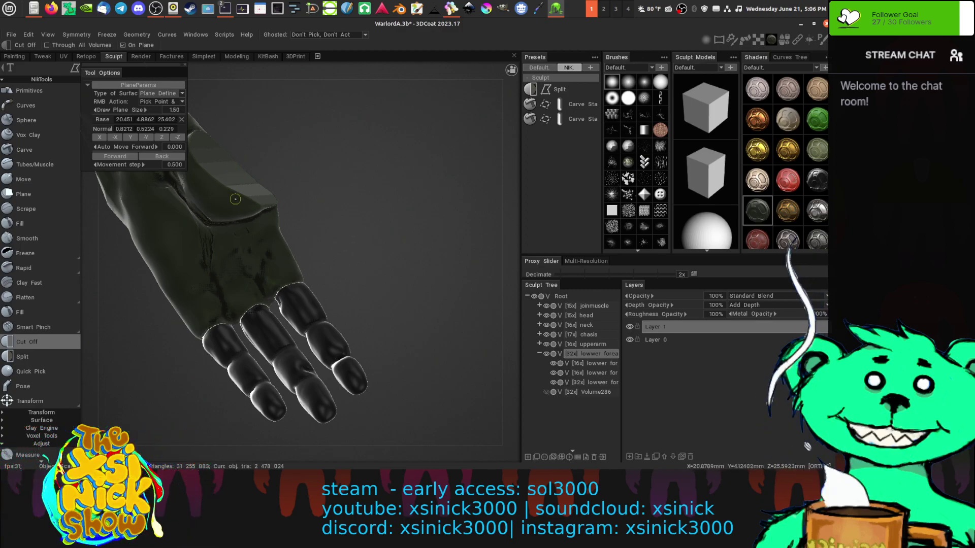
right_click(268, 219)
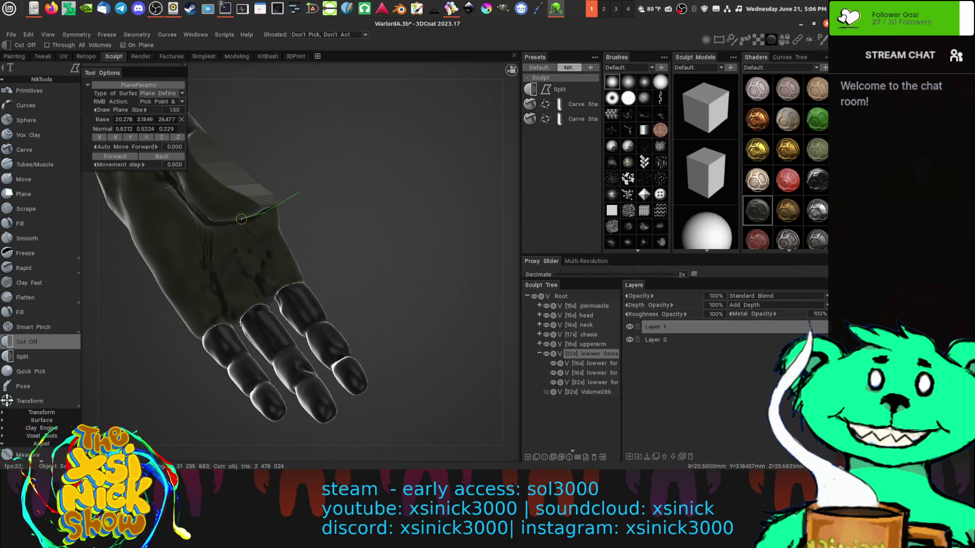
- Cut the thumb stub off the palm down to the plane with a closed outline following the crease
middle_click_drag(228, 223, 262, 266, "alt")
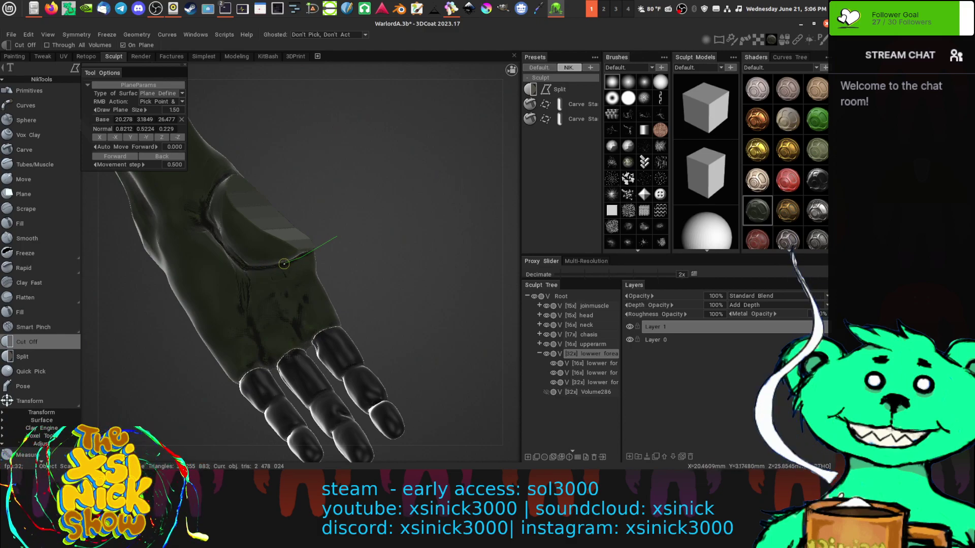
left_click(254, 268)
left_click(241, 264)
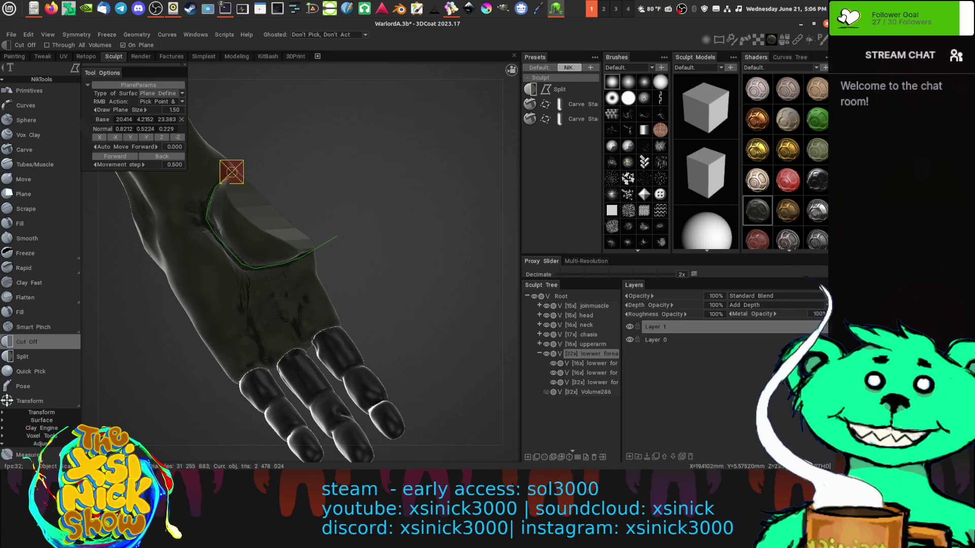
left_click(232, 172)
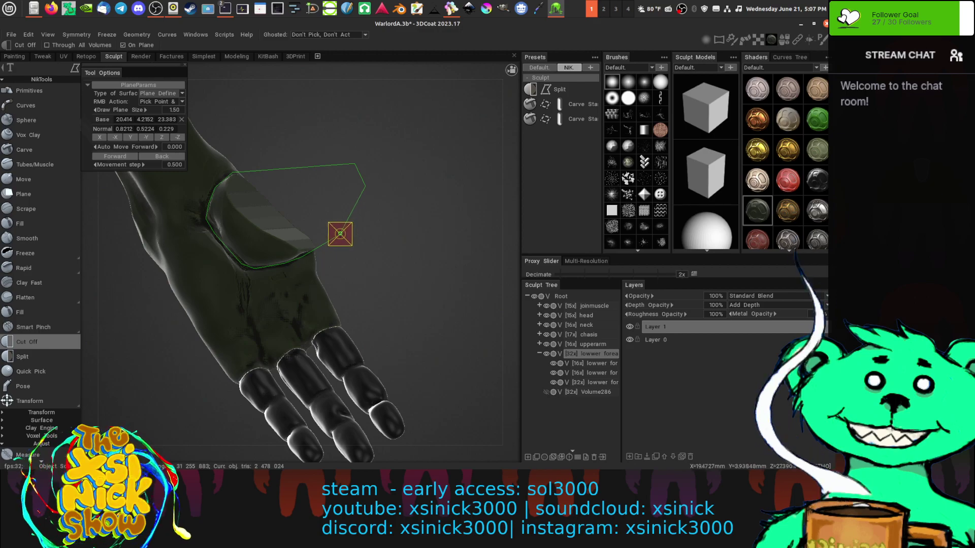
left_click(340, 234)
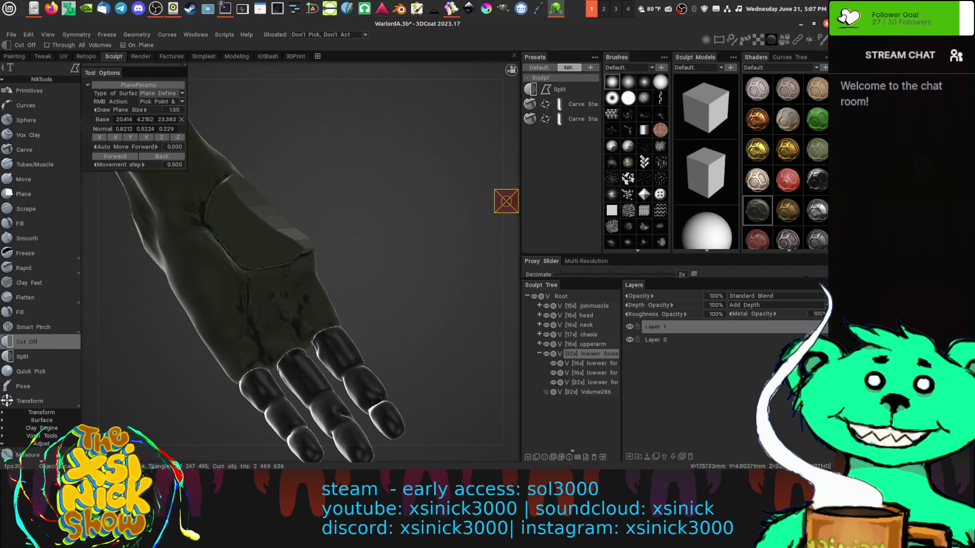
left_click_drag(506, 201, 442, 255, "alt")
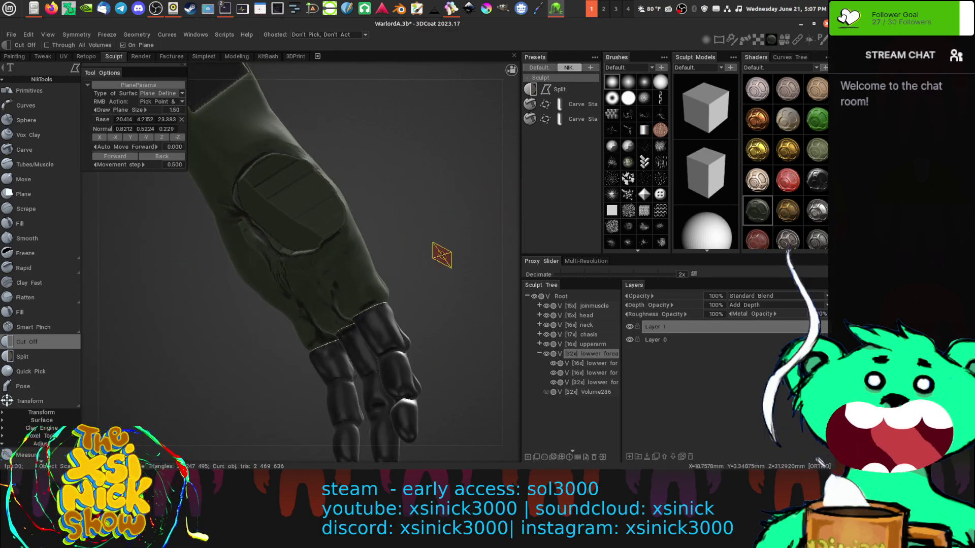
- Show the thumb volume Volume286 again and turn off the On Plane option of the Cut Off tool
left_click(546, 392)
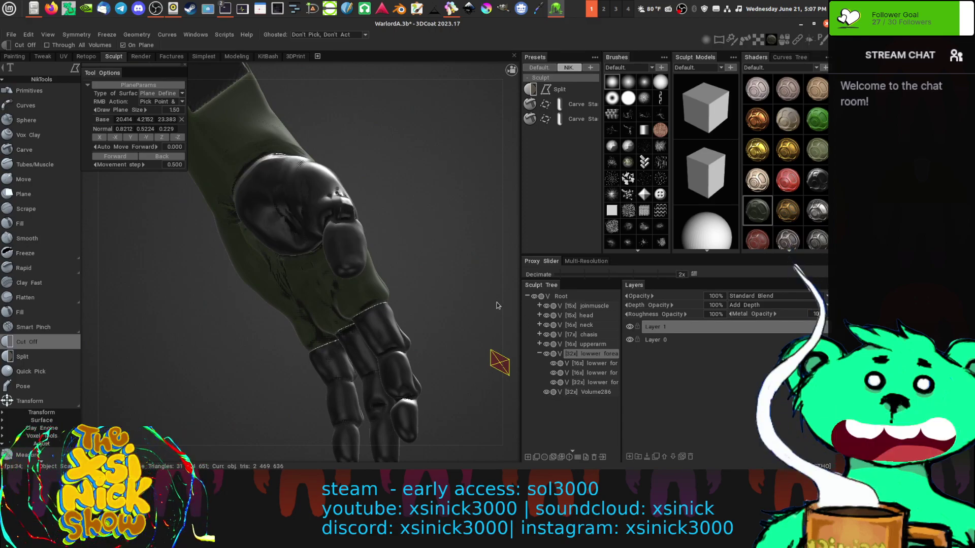
left_click_drag(509, 276, 593, 273)
key("KP_2")
left_click_drag(418, 278, 220, 261)
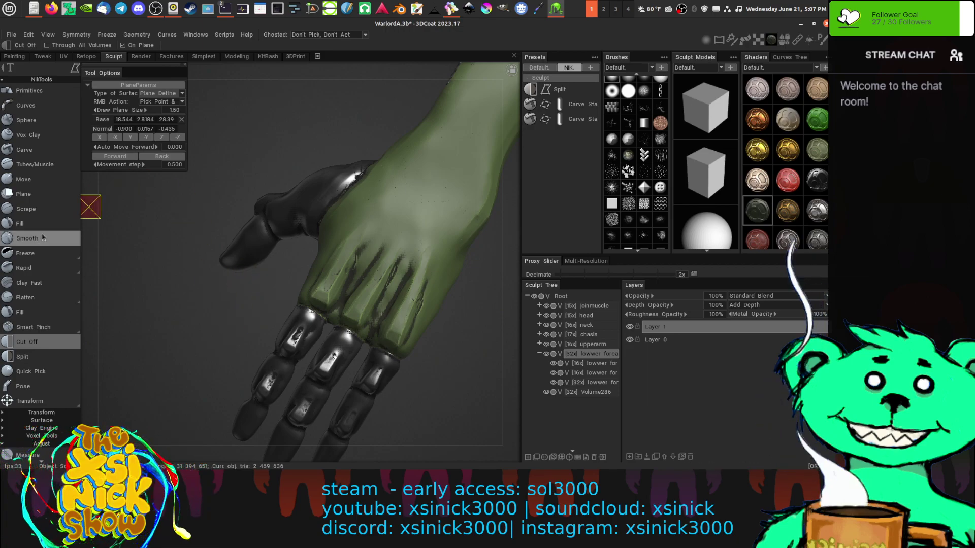
left_click(122, 46)
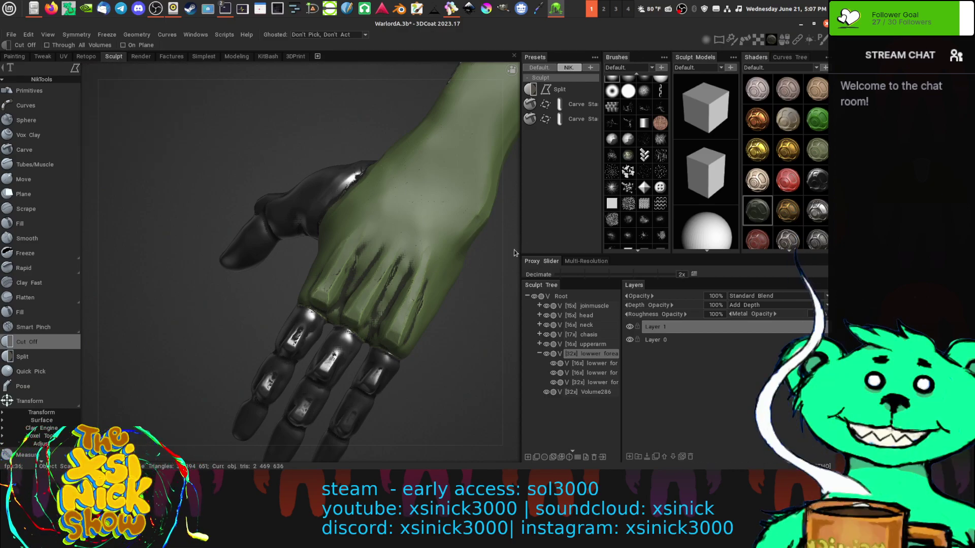
left_click_drag(510, 251, 508, 239)
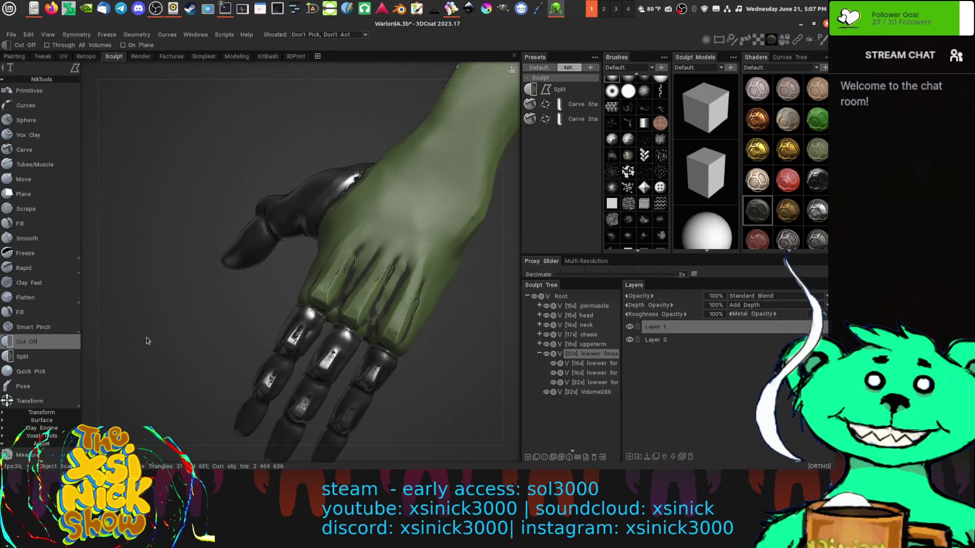
- Customize the interface by moving the Copy tool directly above Cut Off among the NikTools, and stop UI customizing
scroll(61, 366, "down", 5)
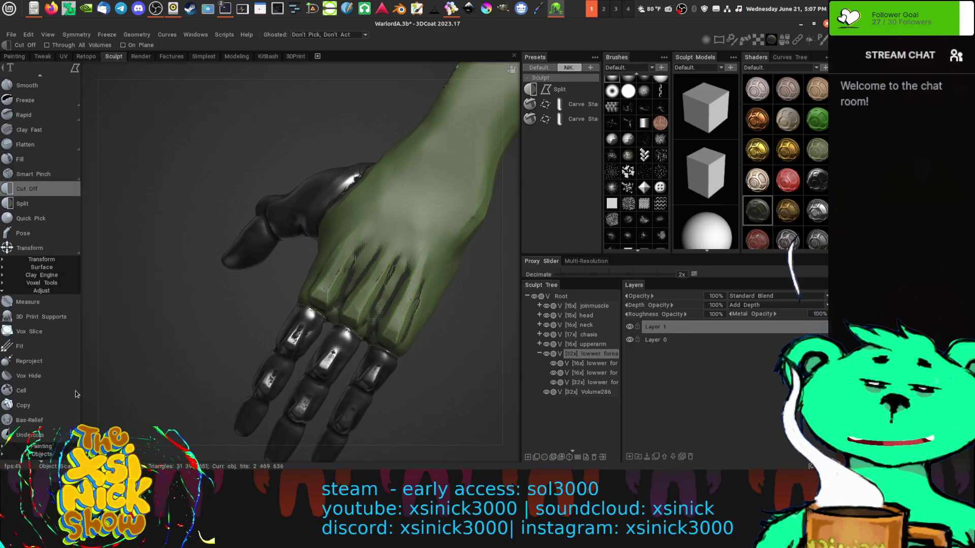
scroll(71, 391, "down", 1)
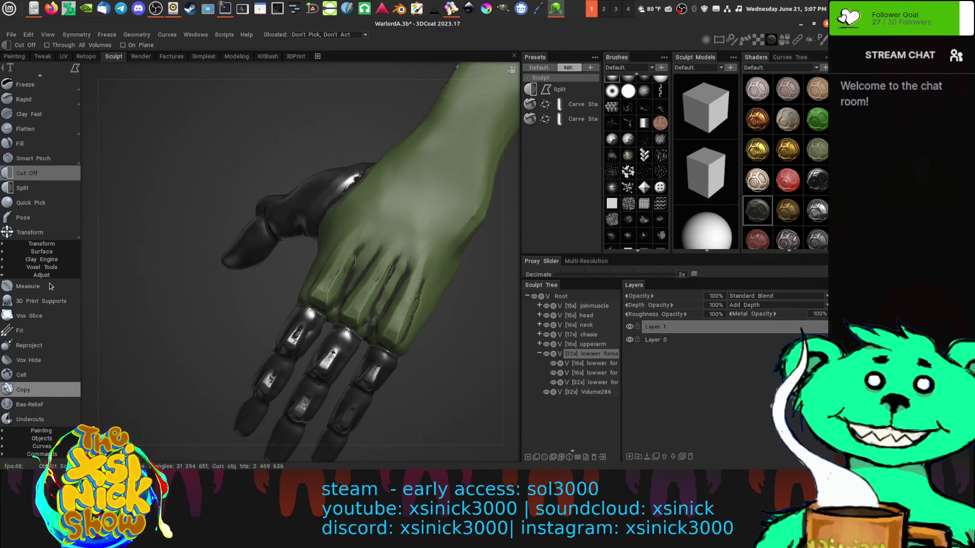
left_click(28, 35)
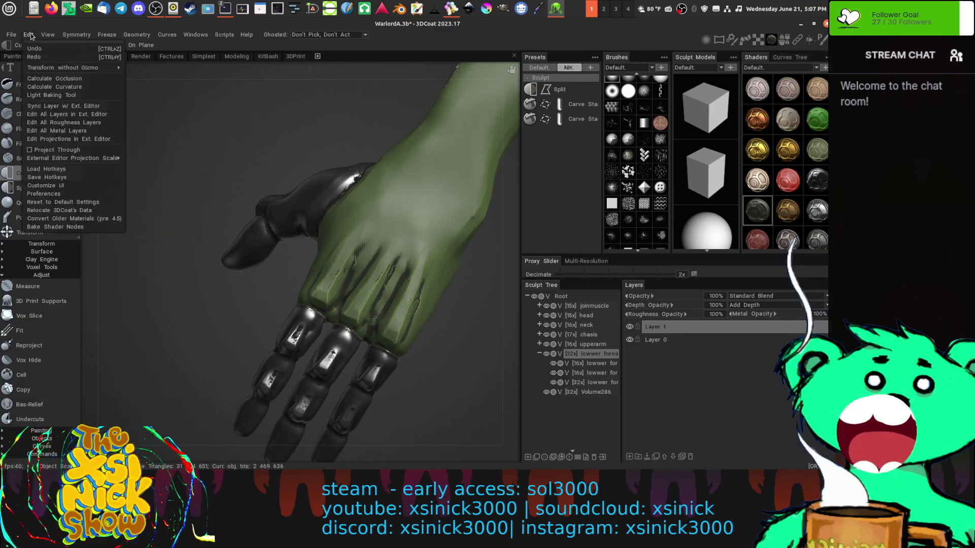
left_click(64, 186)
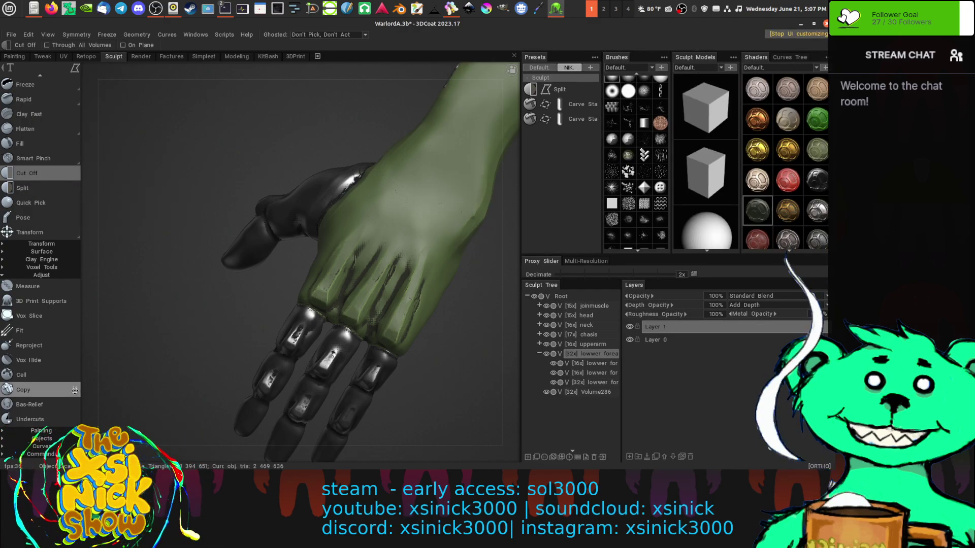
left_click_drag(75, 390, 63, 171)
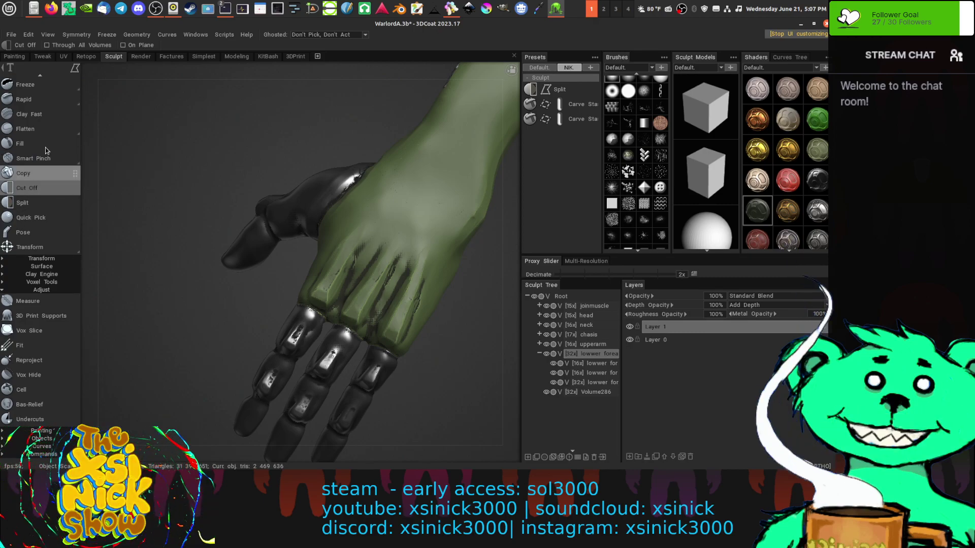
left_click(781, 37)
- Examine the arm and its dark metal fingers and thumb against the body, and collapse the lower forearm branch of the Sculpt Tree
left_click_drag(505, 293, 484, 314, "alt")
right_click_drag(471, 331, 320, 201, "alt")
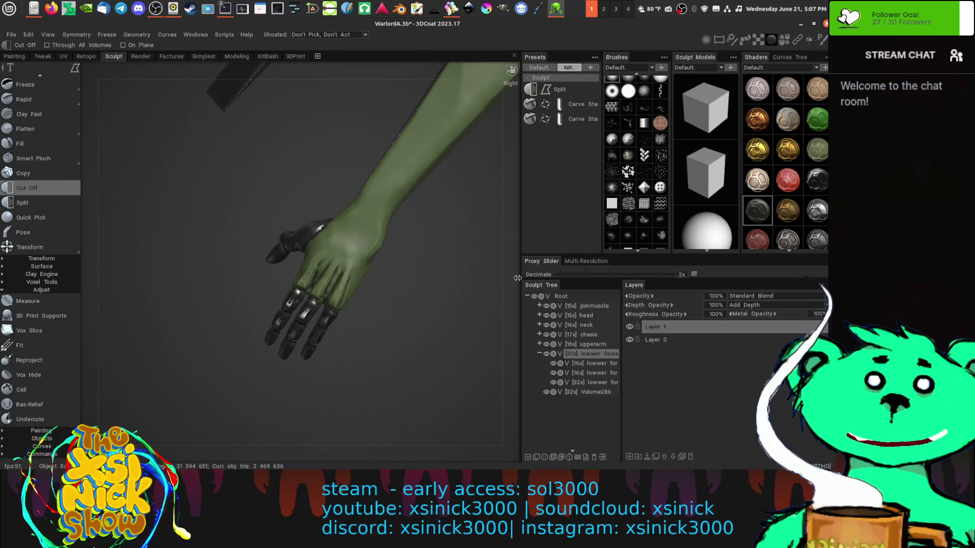
left_click_drag(517, 278, 619, 279, "alt")
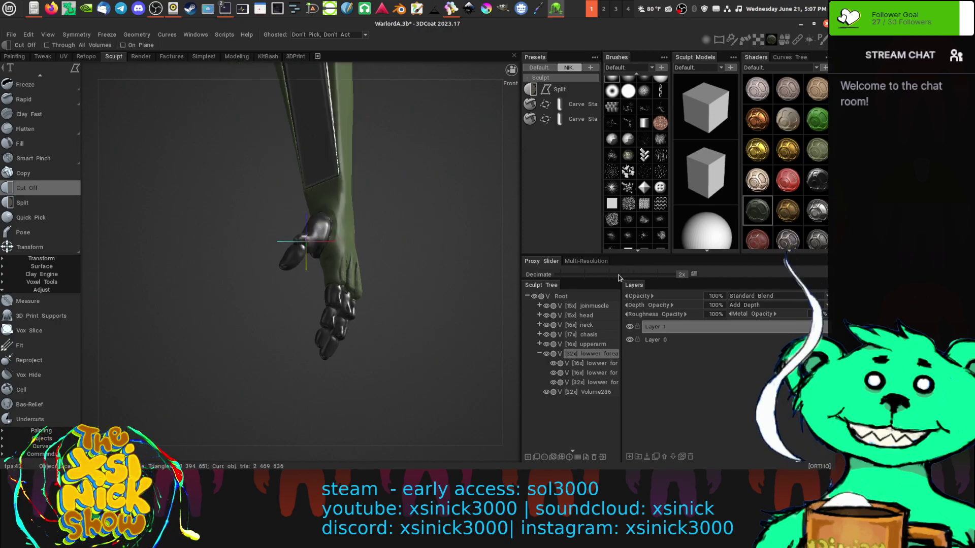
right_click_drag(479, 278, 419, 216, "alt")
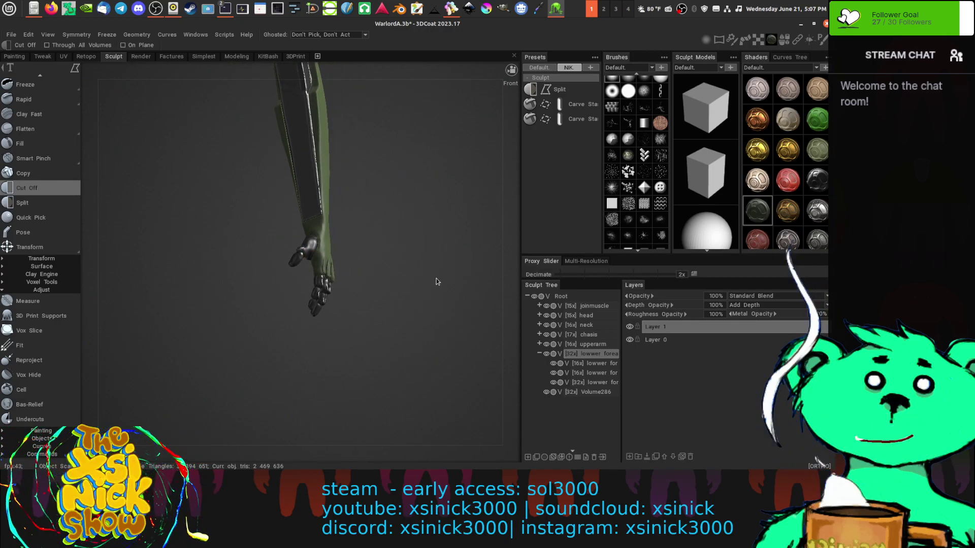
left_click_drag(436, 279, 498, 384)
left_click_drag(497, 331, 432, 265)
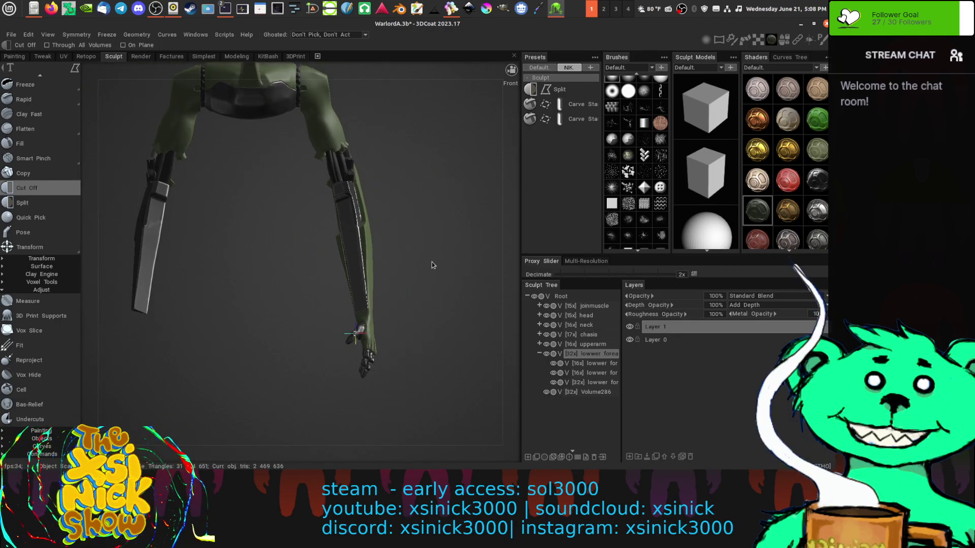
left_click(540, 354)
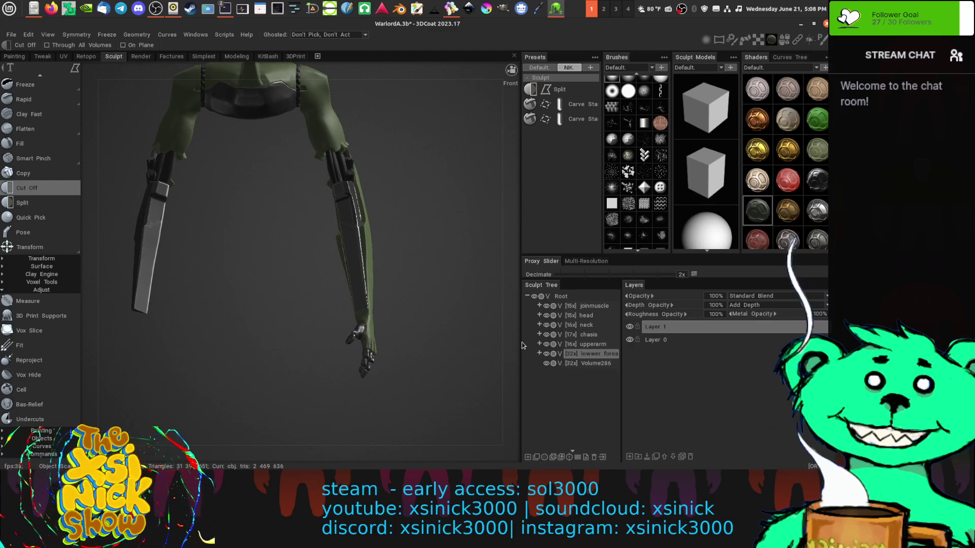
left_click_drag(513, 312, 464, 232)
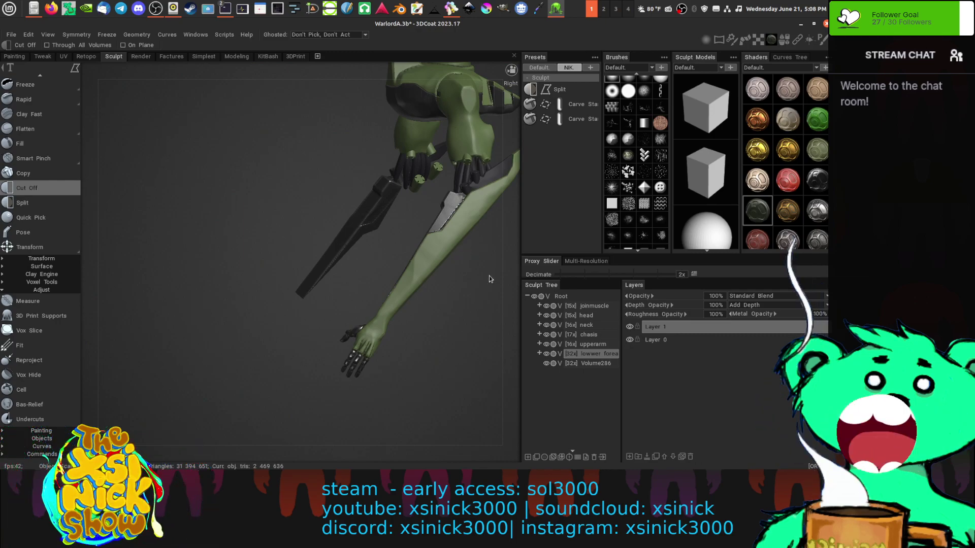
- Compare the arm's proportions with the character's arm in the BeeRef reference image, examining the forearm and hand from the side and underneath
middle_click_drag(491, 279, 437, 296)
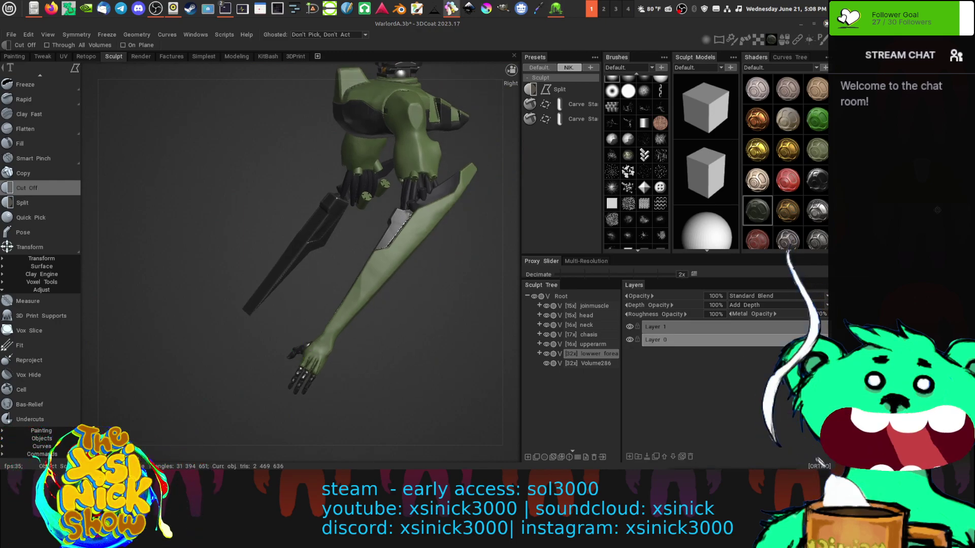
left_click_drag(689, 169, 757, 274)
scroll(757, 351, "down", 3)
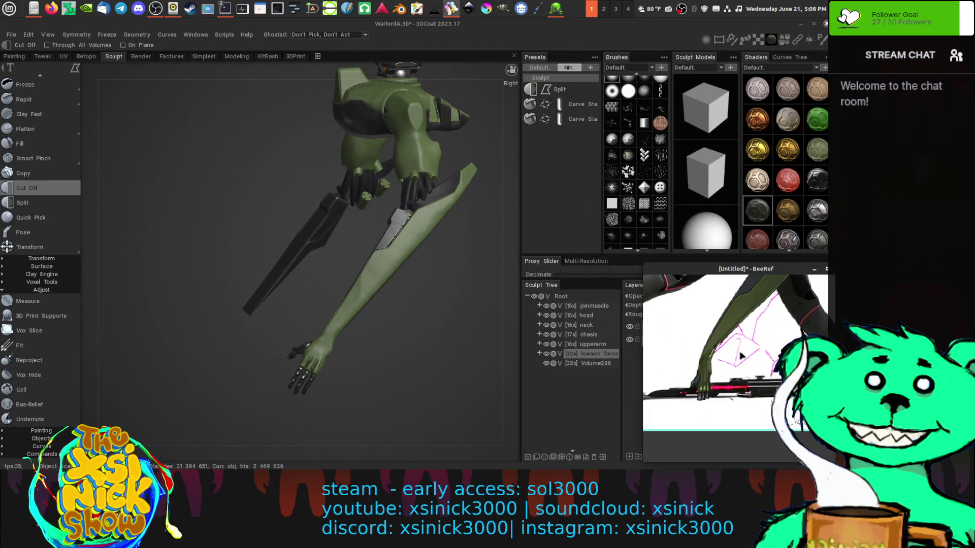
left_click(486, 297)
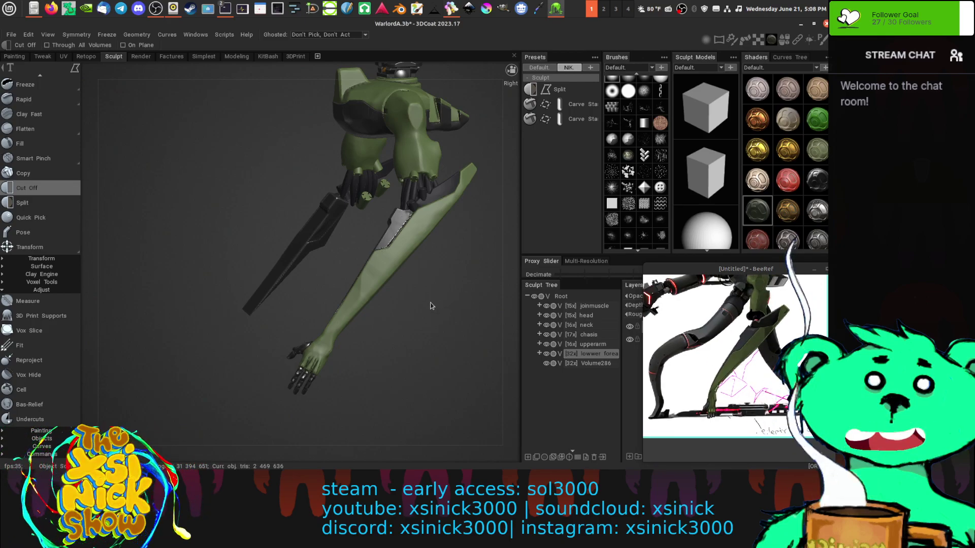
left_click_drag(512, 244, 643, 291, "alt")
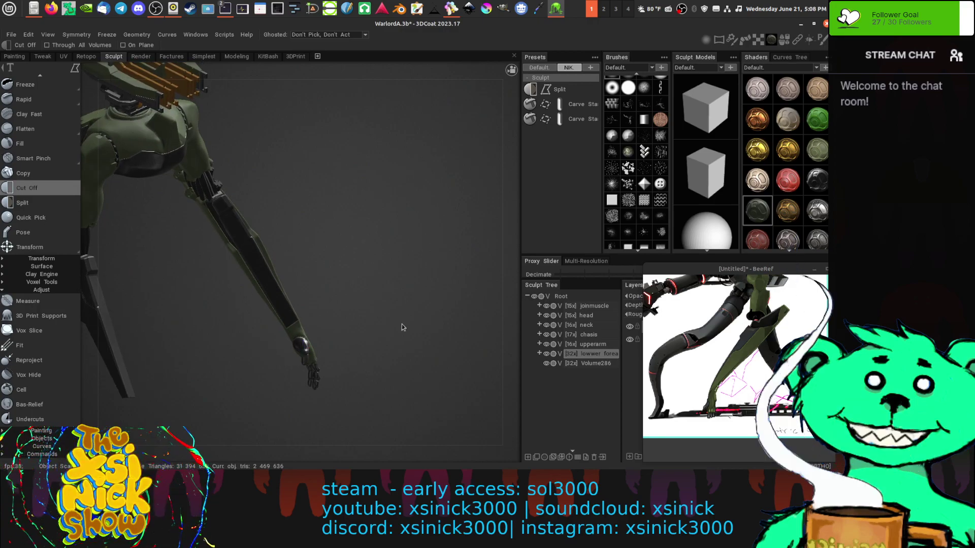
middle_click_drag(403, 326, 438, 282, "alt")
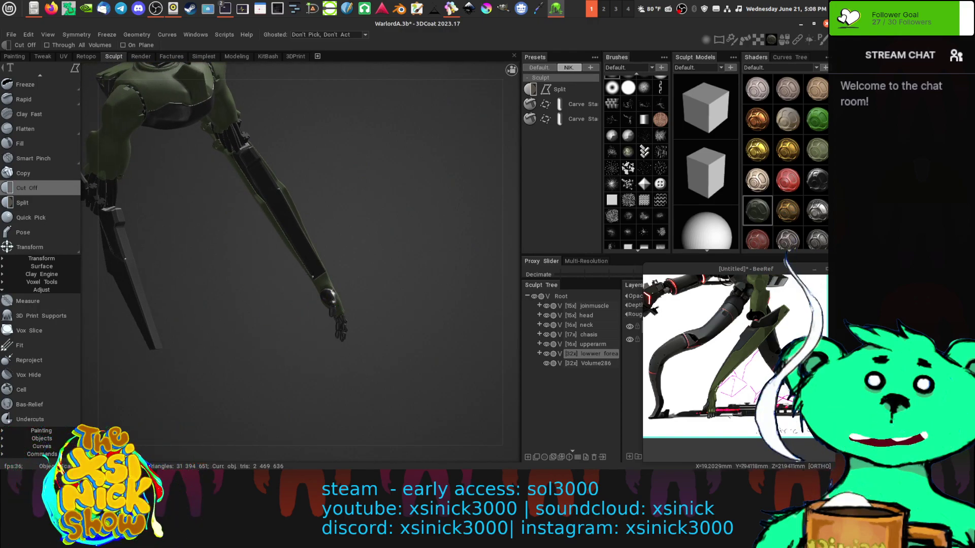
left_click_drag(498, 243, 504, 341)
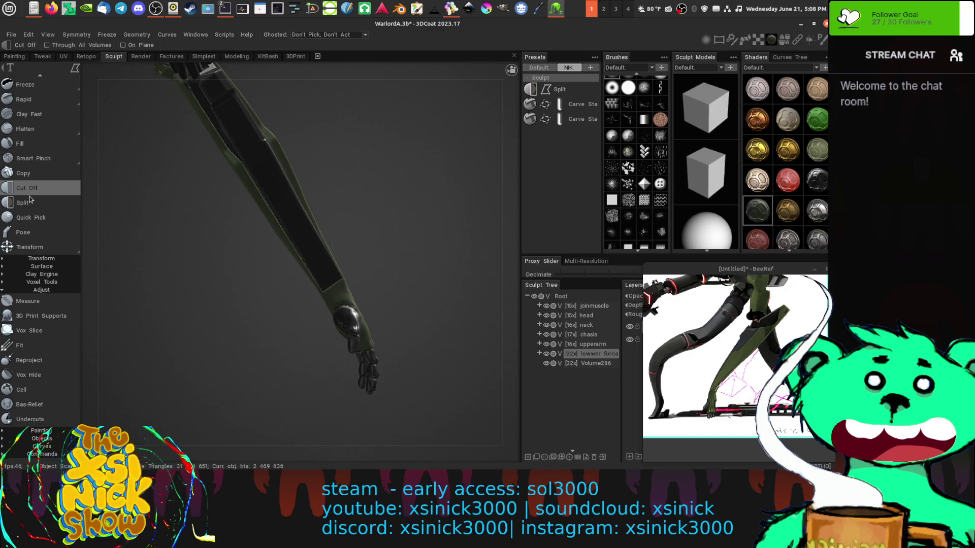
- Select the hand from the wrist down using the Pose tool in Line mode with Through All Volumes on
left_click(31, 232)
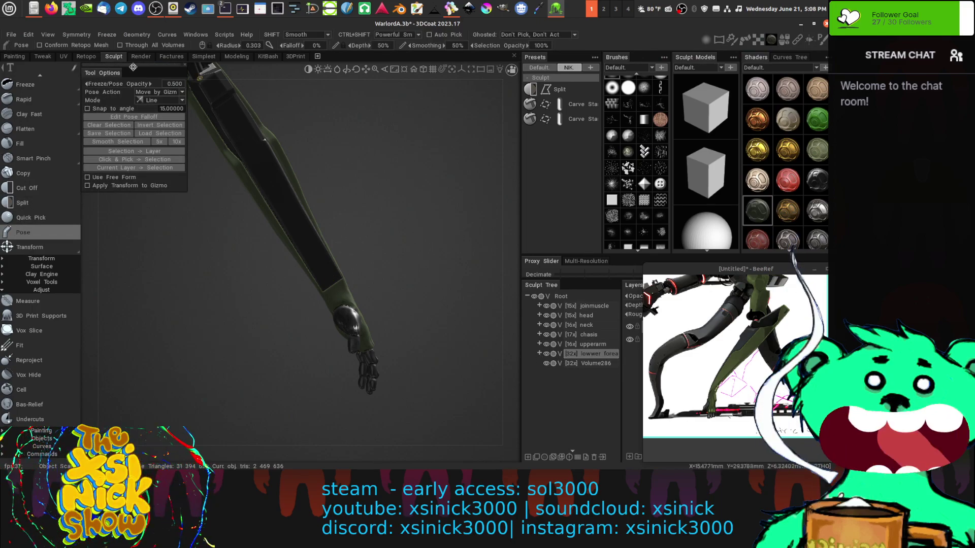
left_click(127, 47)
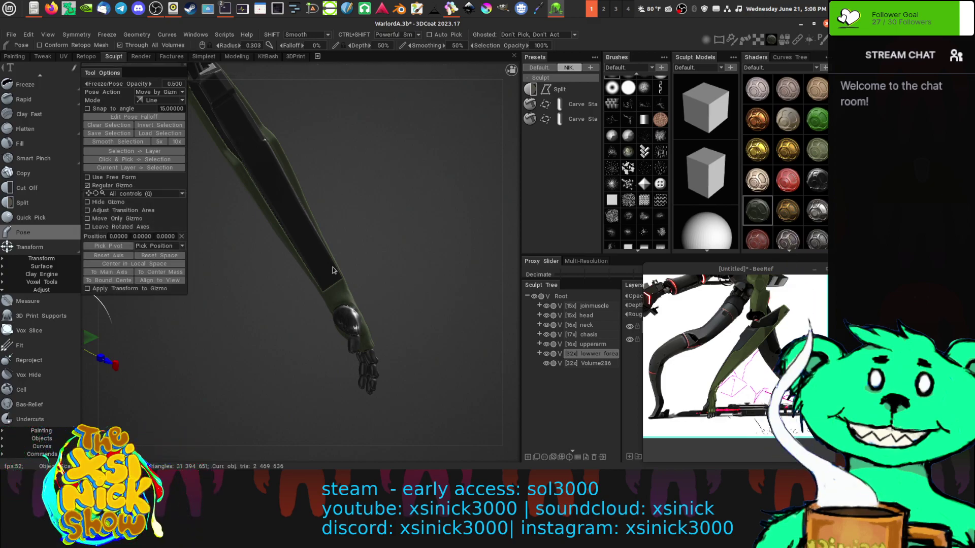
left_click_drag(324, 273, 336, 294)
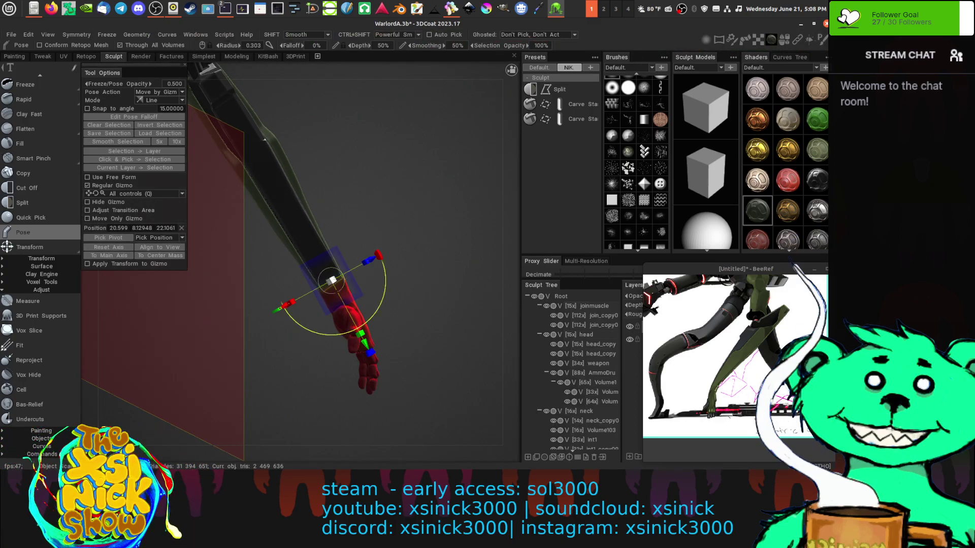
left_click_drag(510, 262, 414, 256)
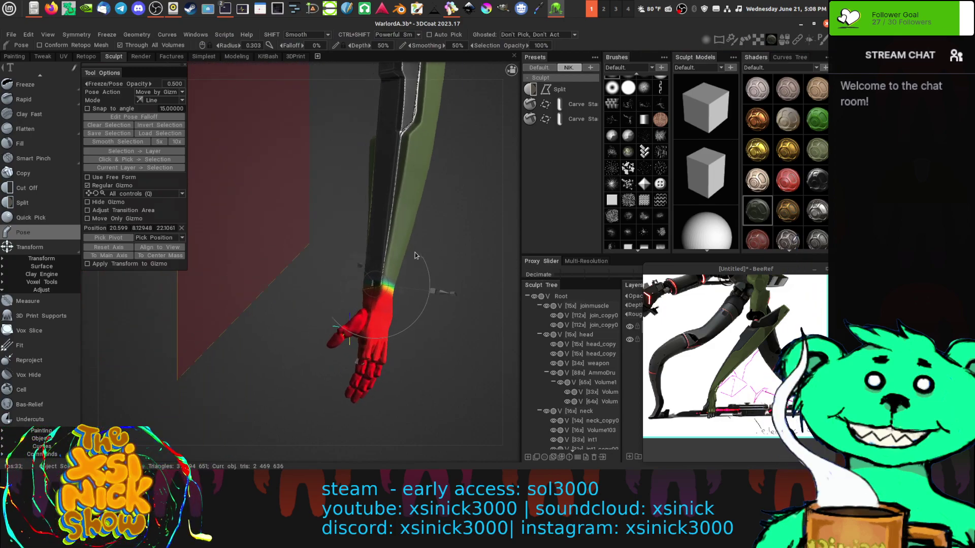
- Undo the hand selection and try the Pose tool's Sphere mode with a small selection at the wrist end of the forearm panel
left_click(182, 101)
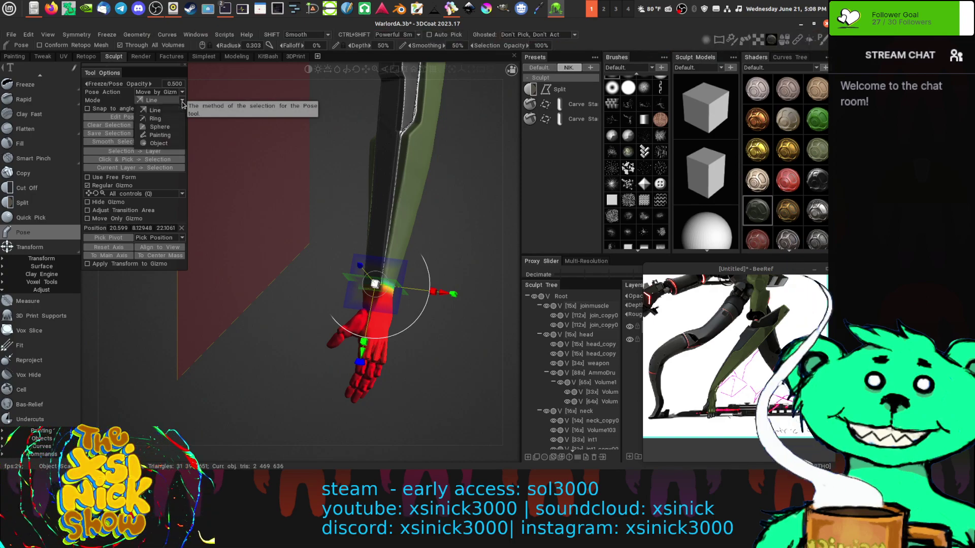
left_click(165, 127)
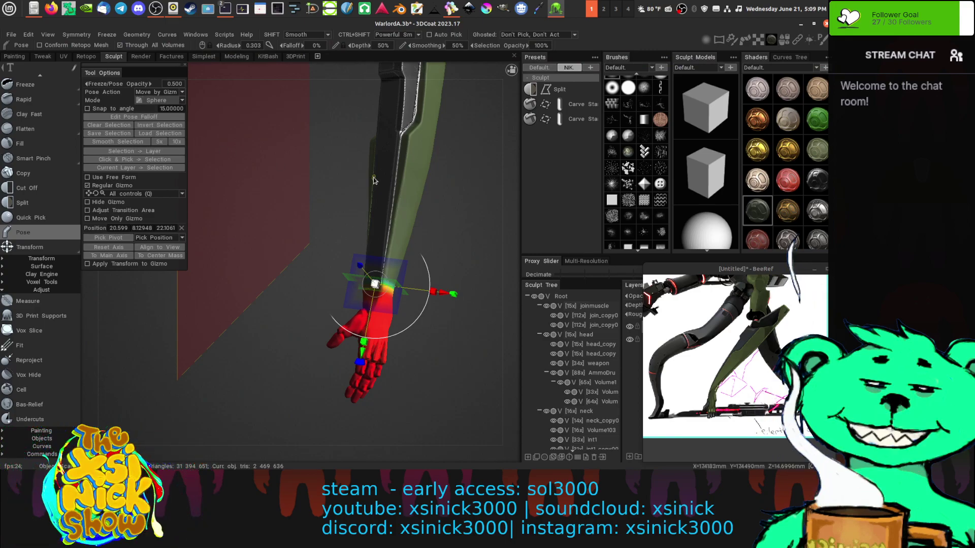
left_click_drag(508, 255, 538, 254)
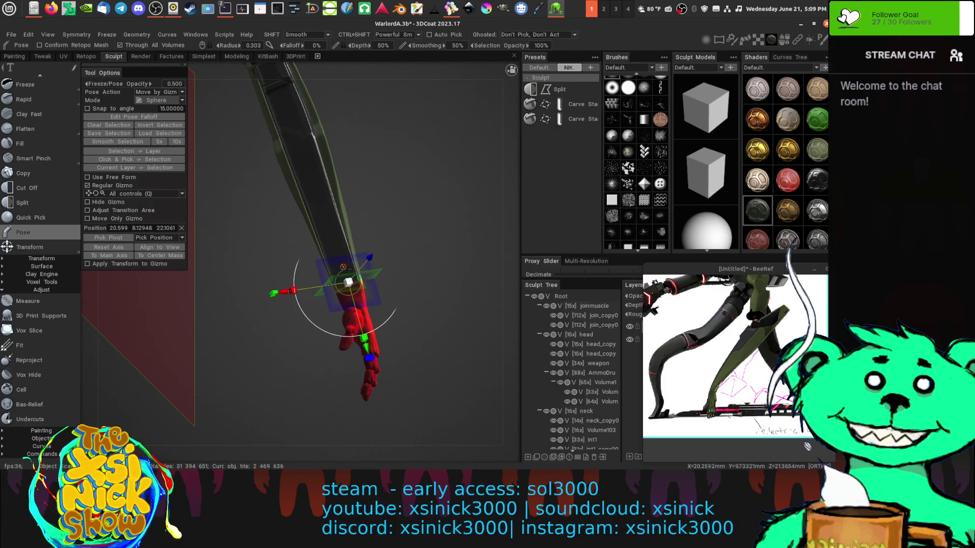
key("ctrl+z")
key("ctrl+z")
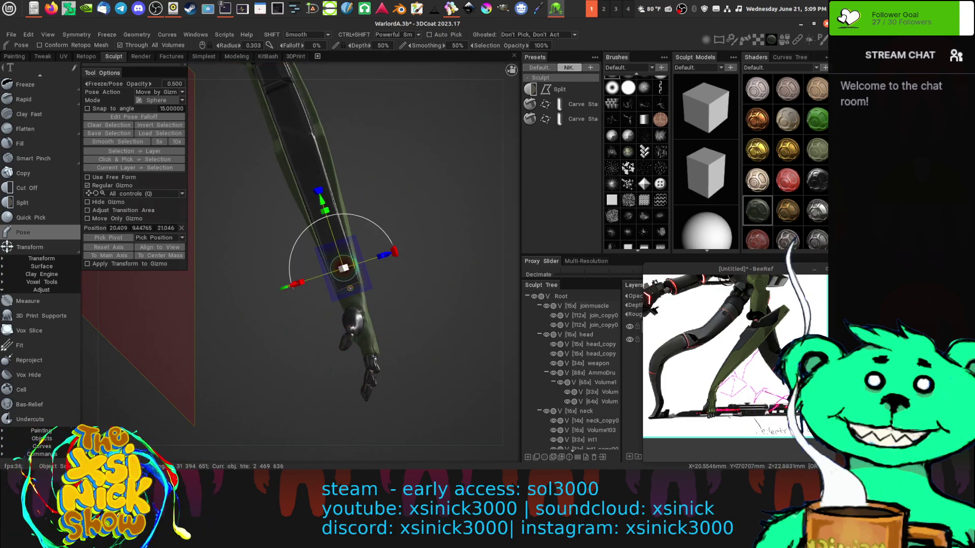
left_click_drag(503, 252, 553, 237)
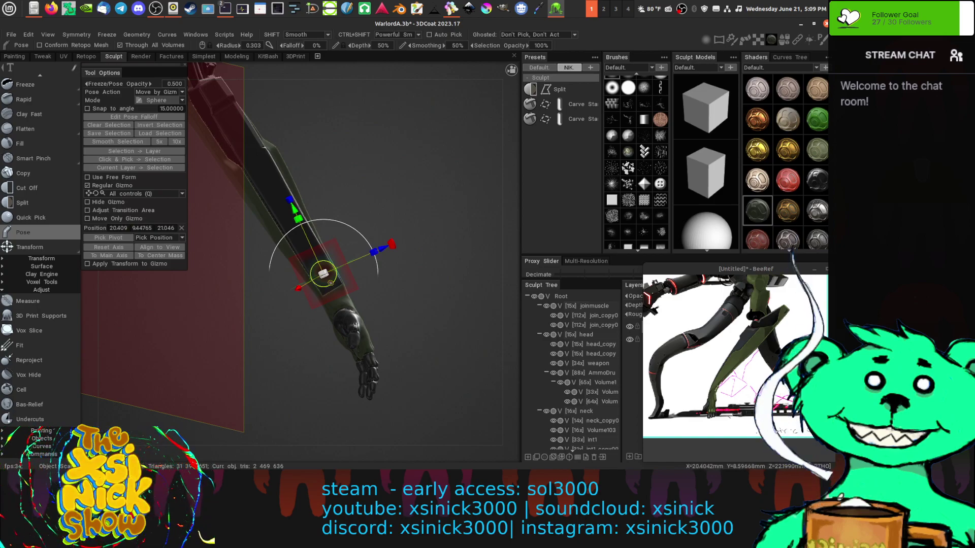
mouse_move(324, 274)
left_mouse_down()
mouse_move(316, 279)
mouse_move(351, 285)
mouse_move(323, 274)
left_mouse_up()
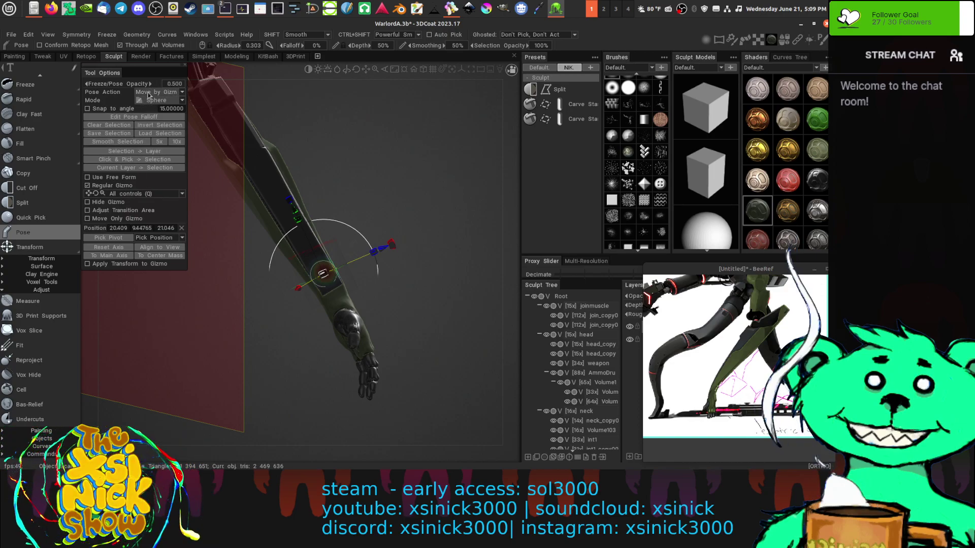
left_click(182, 94)
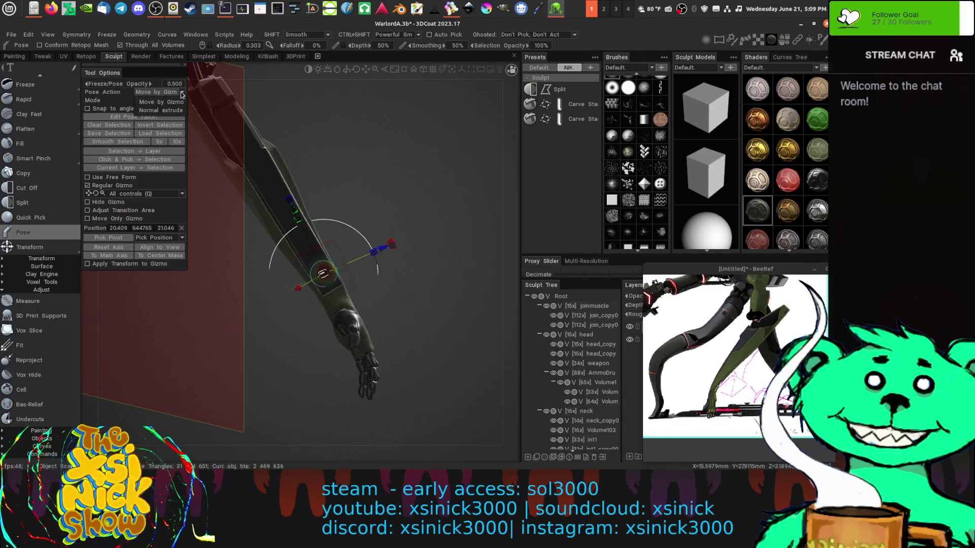
left_click(162, 102)
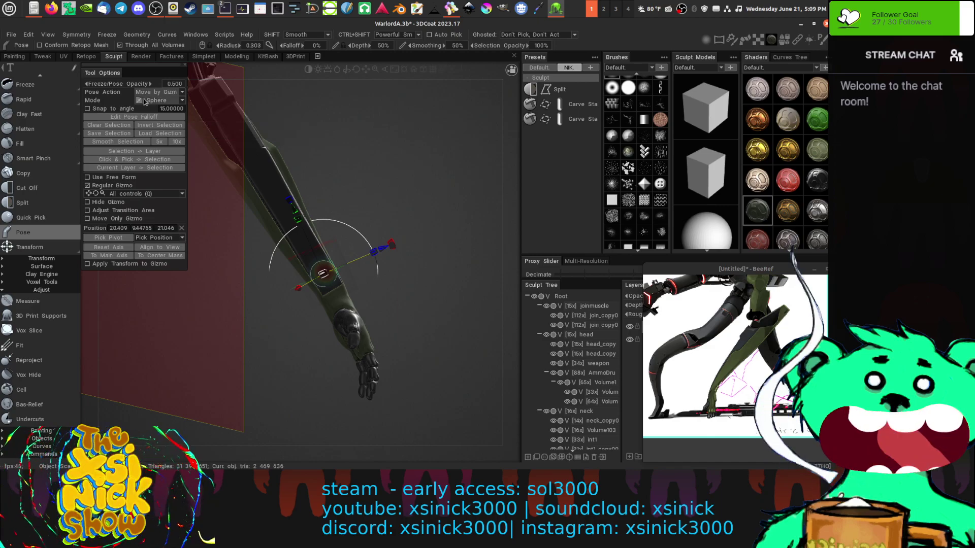
mouse_move(77, 134)
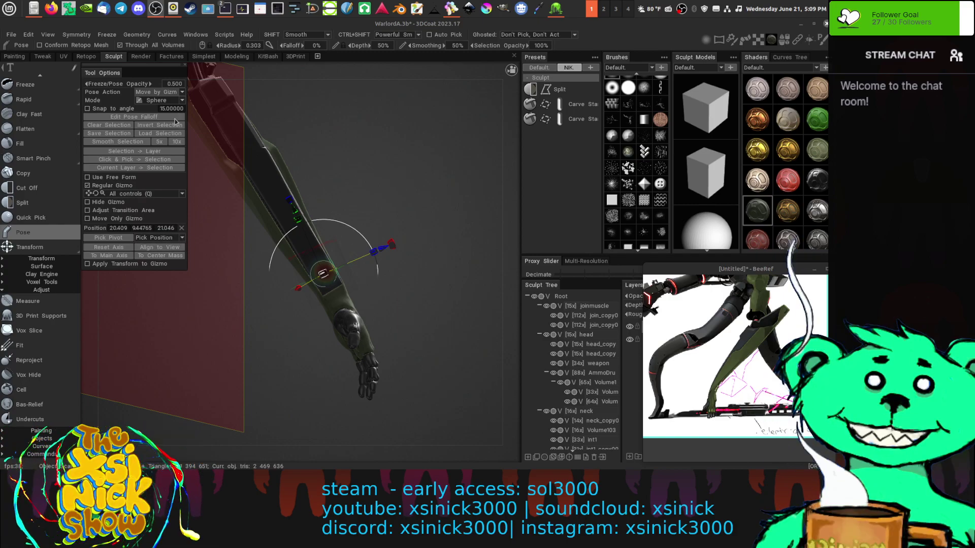
left_click(139, 118)
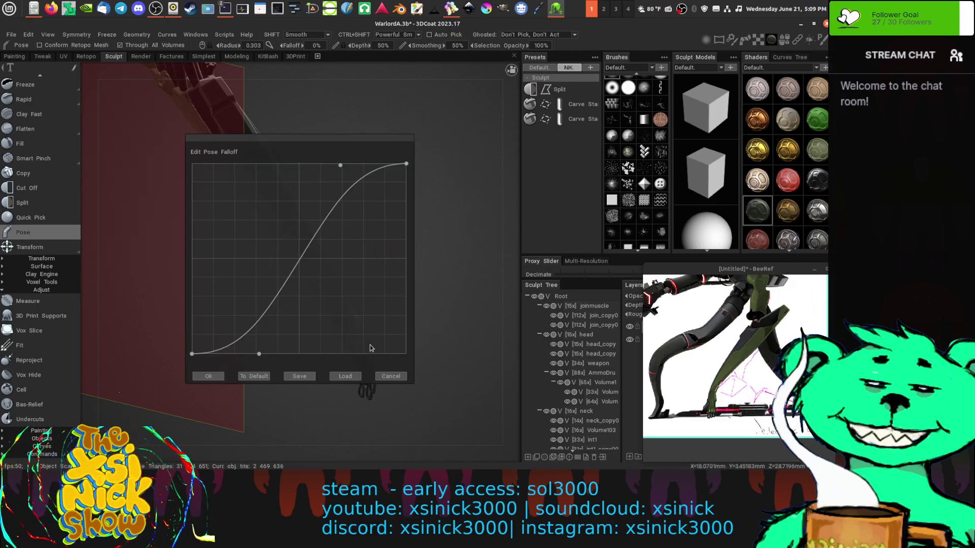
left_click(389, 377)
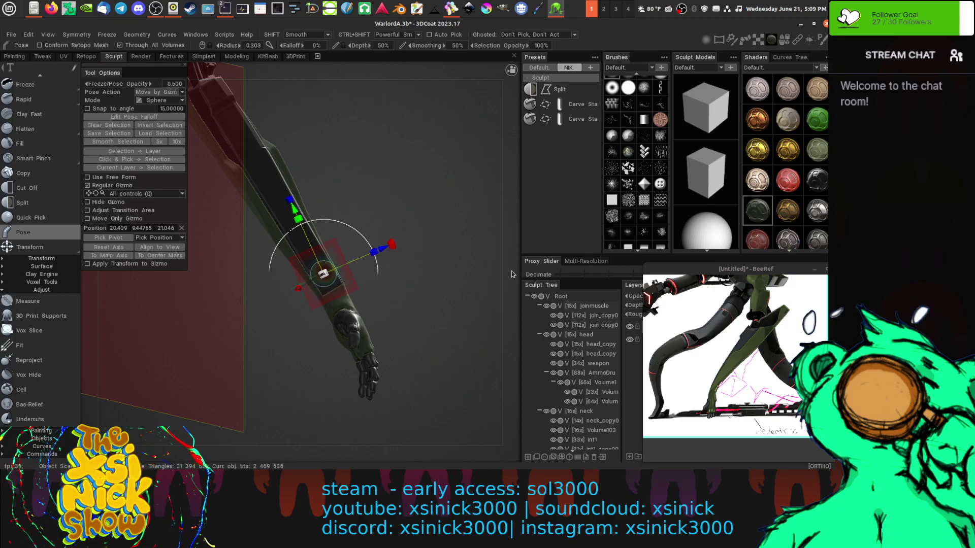
- Nudge the green forearm surface slightly at the dark panel's wrist-end corner with the Move tool
left_click_drag(511, 284, 412, 277)
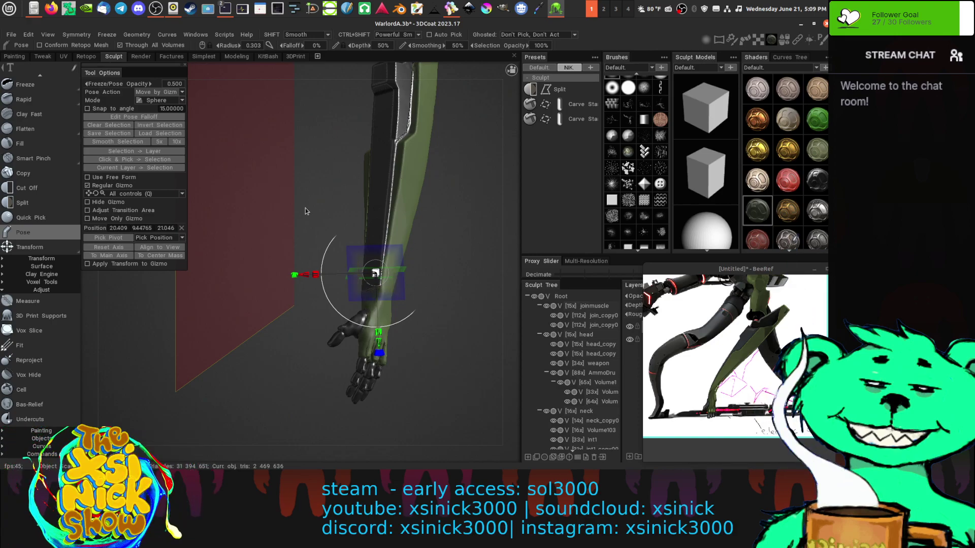
left_click_drag(511, 214, 432, 216)
middle_click_drag(431, 216, 491, 287)
key("space")
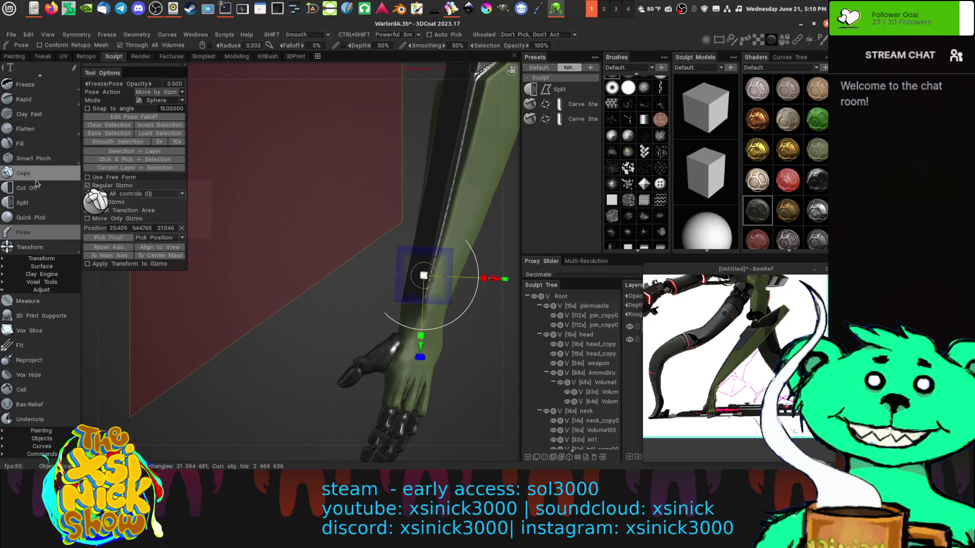
scroll(37, 141, "up", 3)
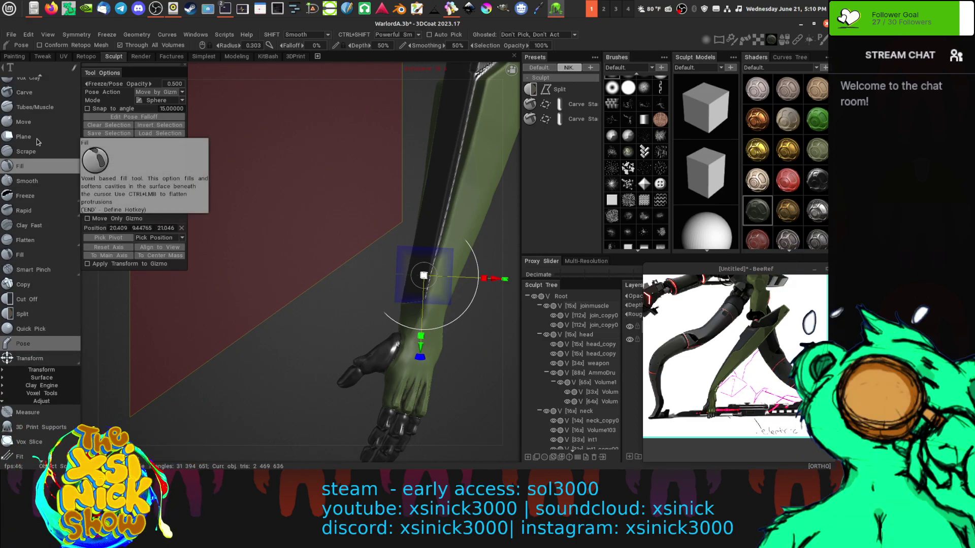
scroll(22, 183, "up", 3)
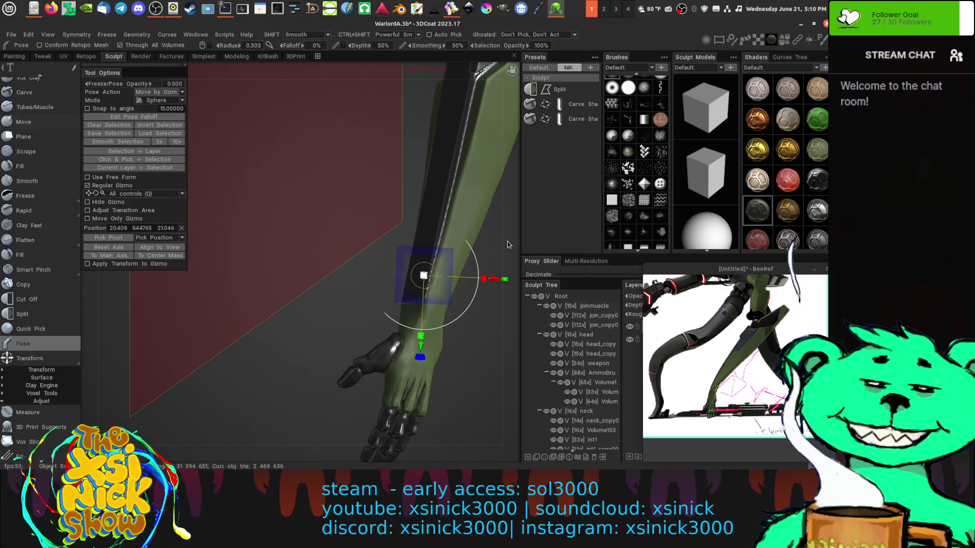
key("m")
left_click_drag(506, 243, 579, 248)
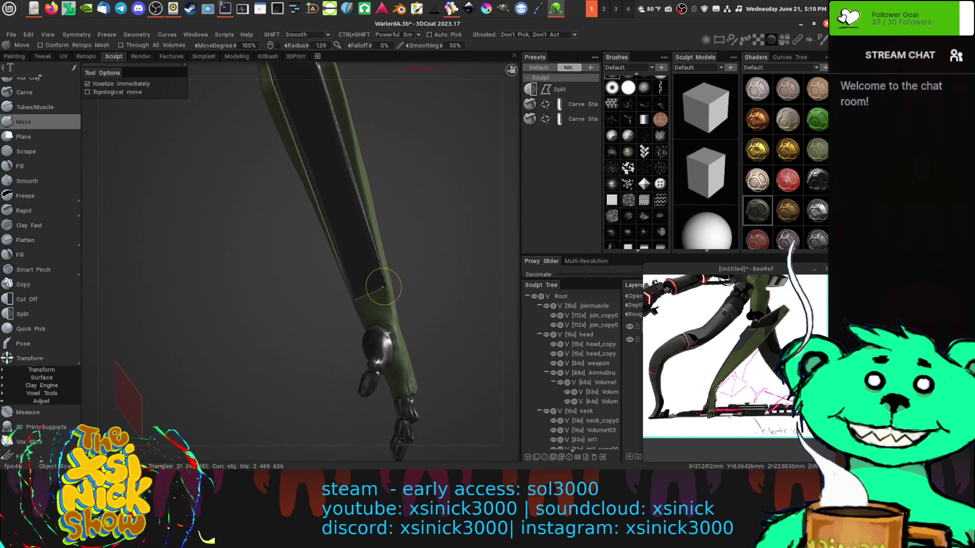
left_click_drag(383, 287, 387, 287)
left_click_drag(505, 286, 517, 269)
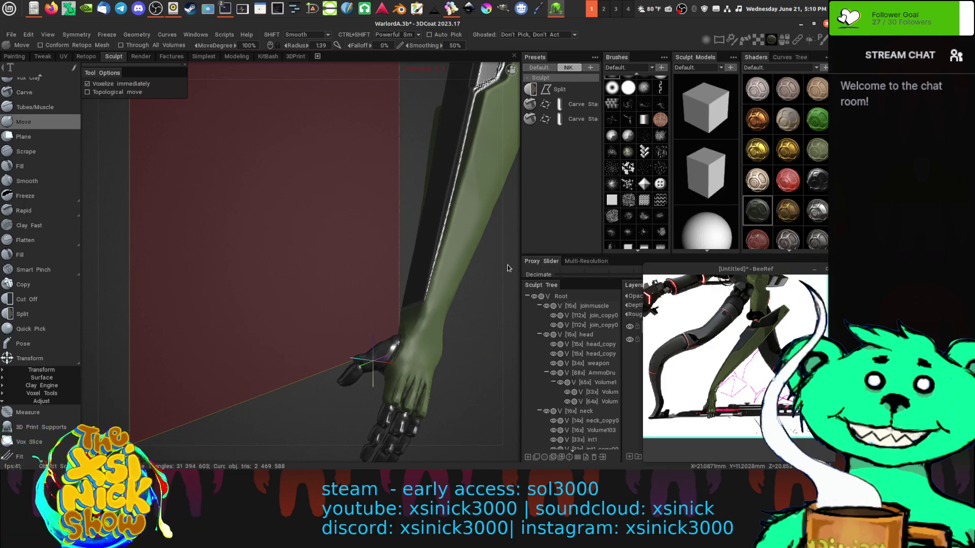
left_click_drag(510, 268, 572, 261)
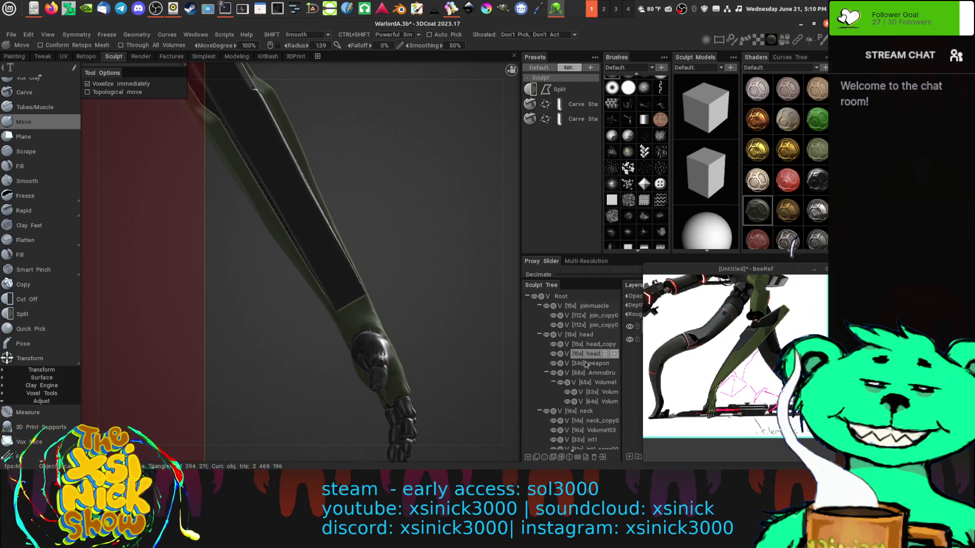
- Collapse the joinmuscle, head, neck, chasis and upperarm branches and make the second child volume of the lower forearm current
left_click(539, 306)
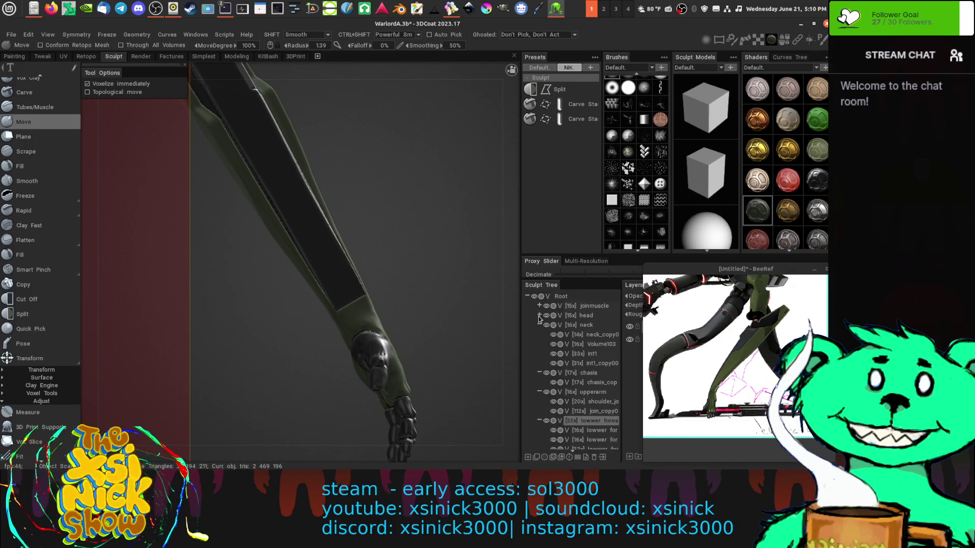
left_click(539, 325)
left_click(539, 335)
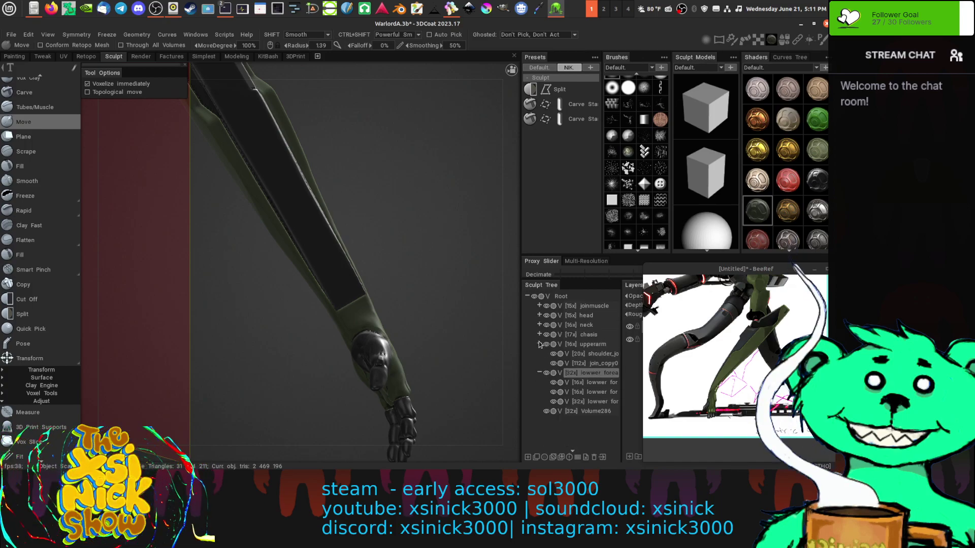
left_click(540, 344)
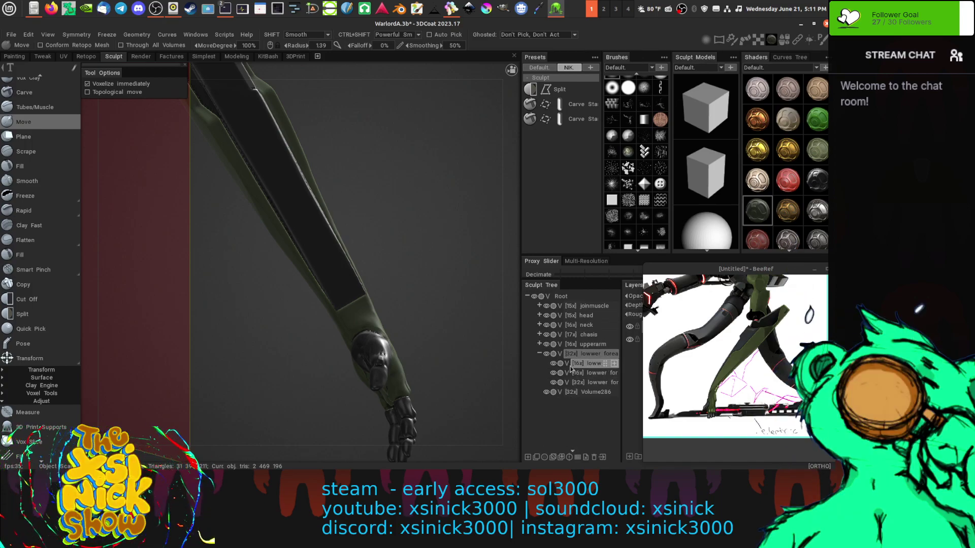
left_click(596, 374)
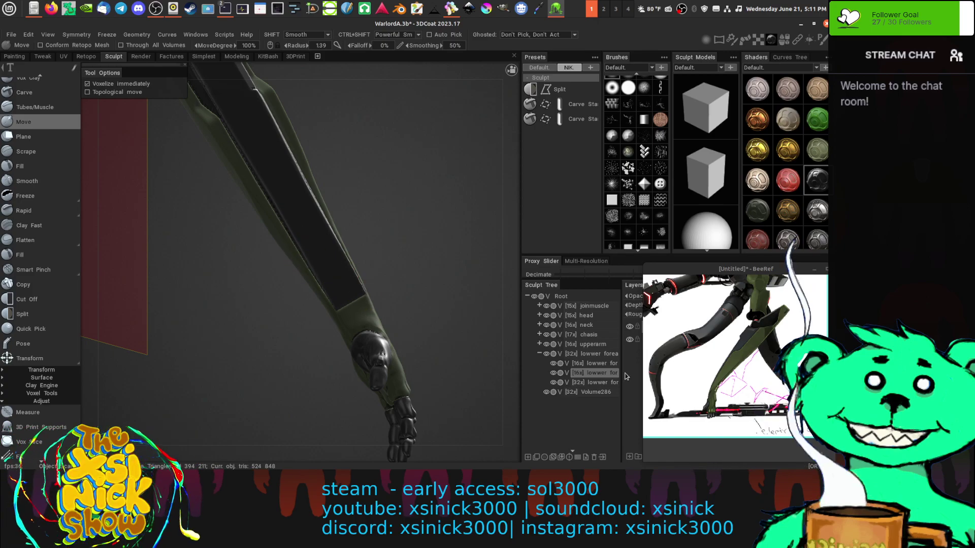
- Try the Pose tool in Line mode at the forearm's wrist end with Regular Gizmo off, repositioning the line gizmo
mouse_move(23, 216)
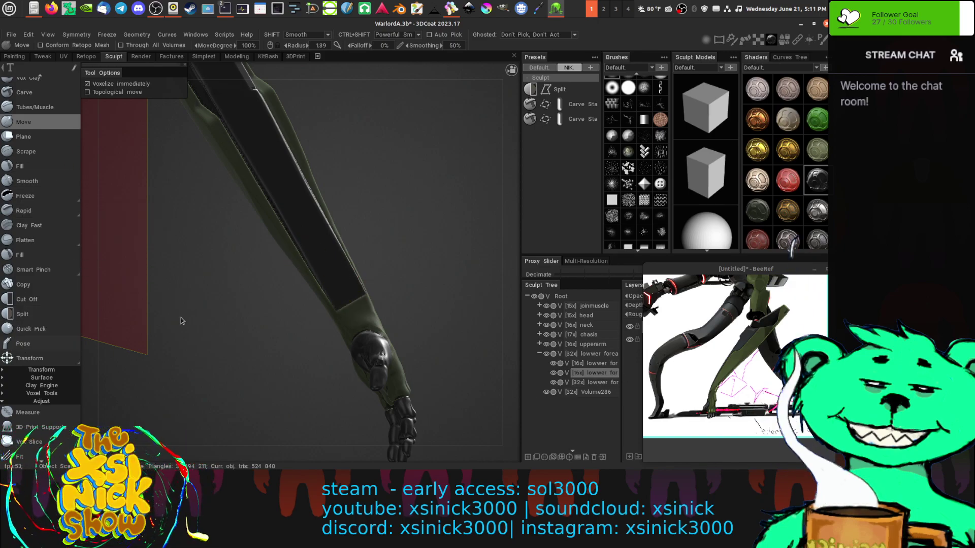
key("p")
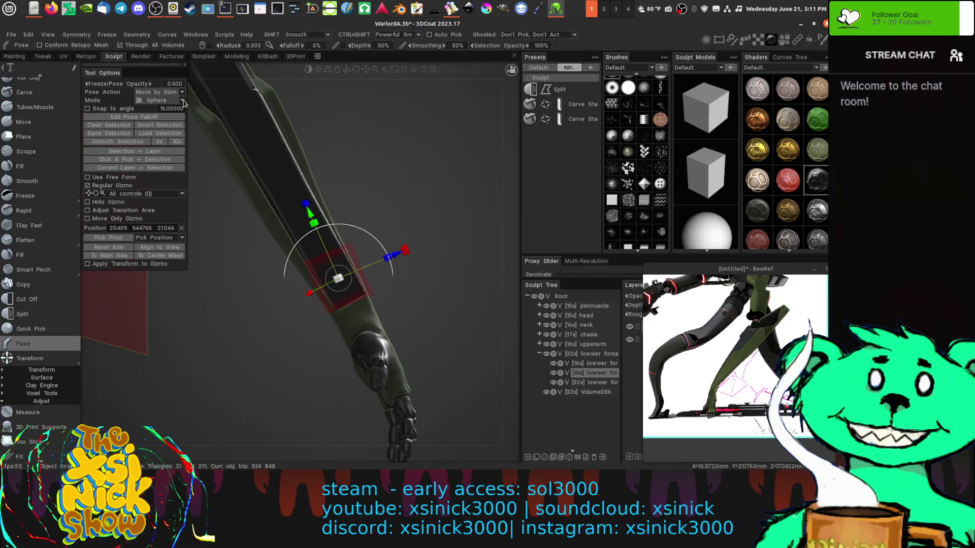
left_click(168, 100)
left_click(156, 110)
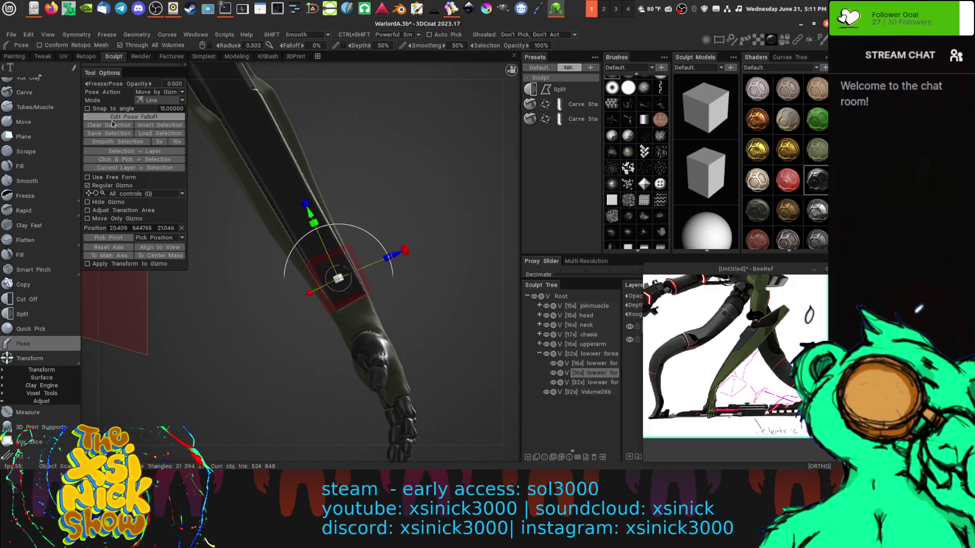
left_click(113, 186)
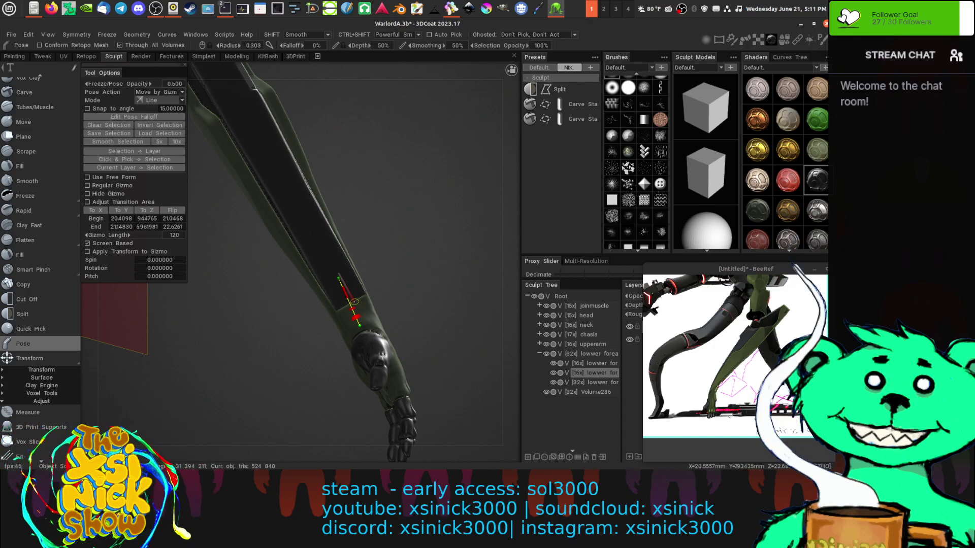
left_click_drag(354, 302, 354, 302)
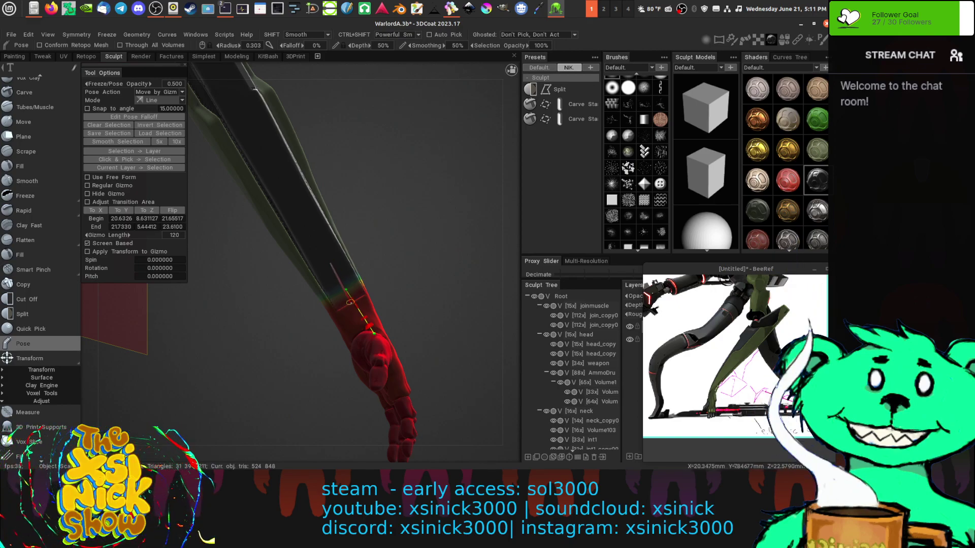
left_click_drag(351, 302, 352, 302)
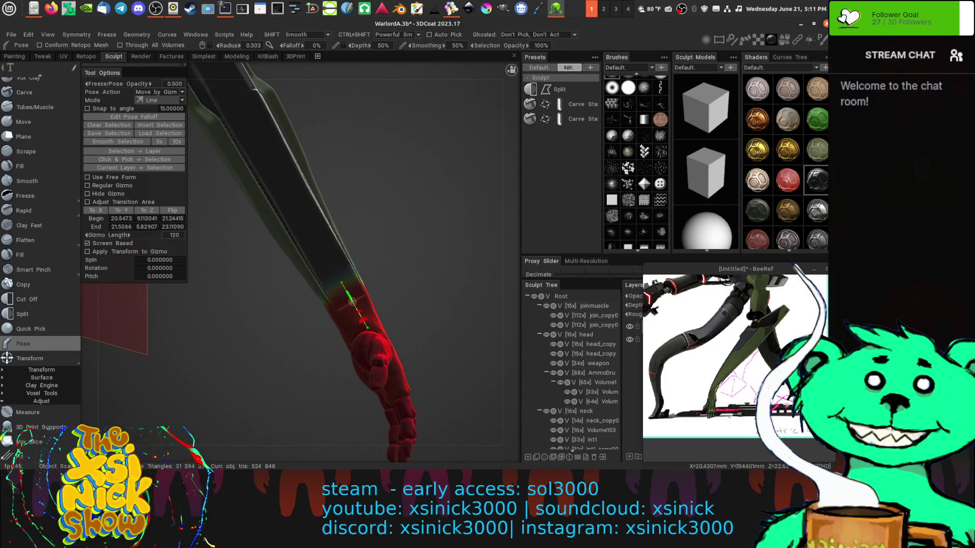
left_click_drag(329, 261, 349, 297)
- Collapse the reopened branches from joinmuscle to upperarm and reselect the second child volume of the lower forearm
left_click(539, 306)
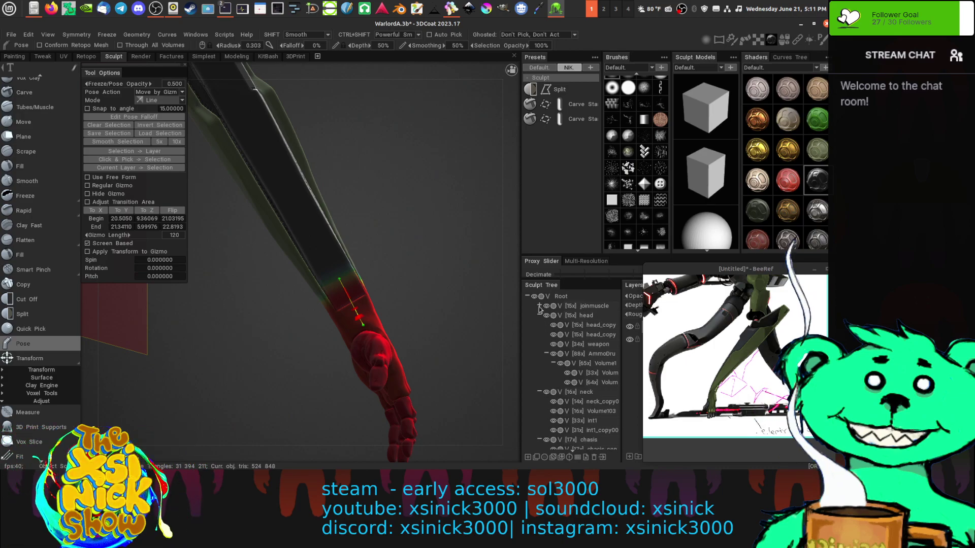
left_click(539, 315)
left_click(540, 324)
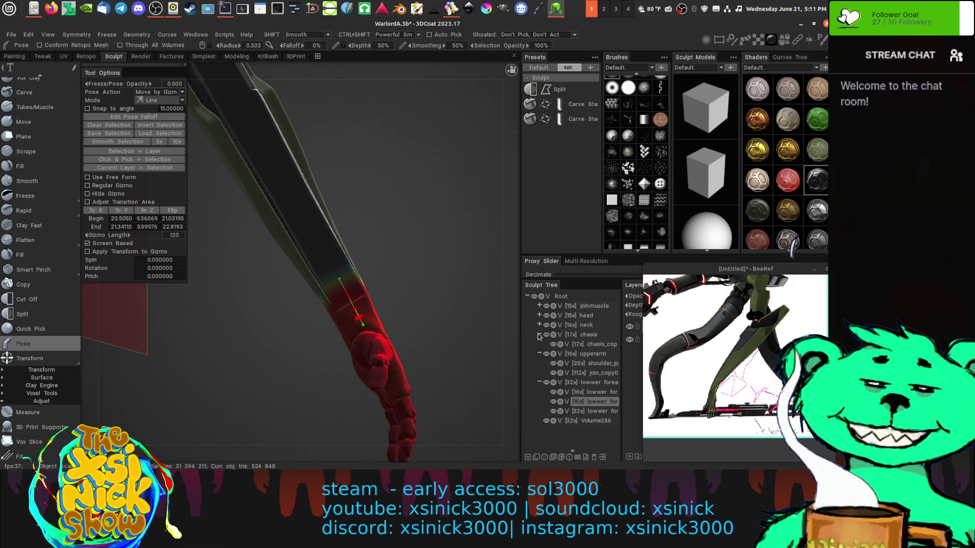
left_click(539, 335)
left_click(540, 344)
left_click(539, 354)
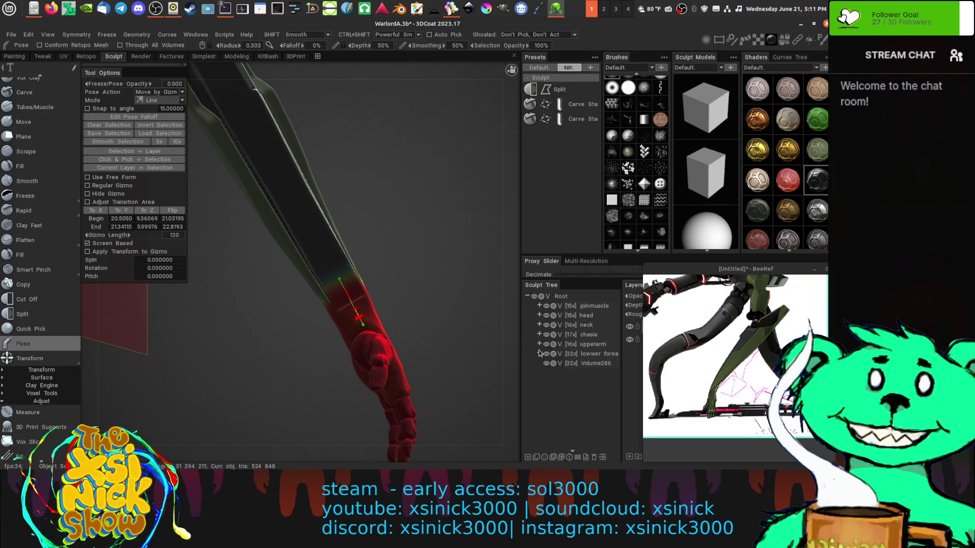
left_click(584, 354)
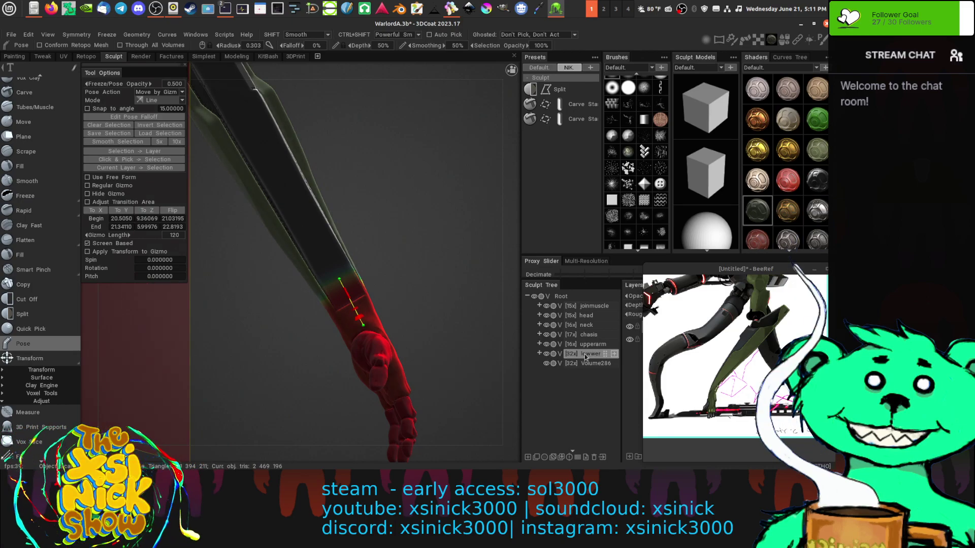
left_click(539, 354)
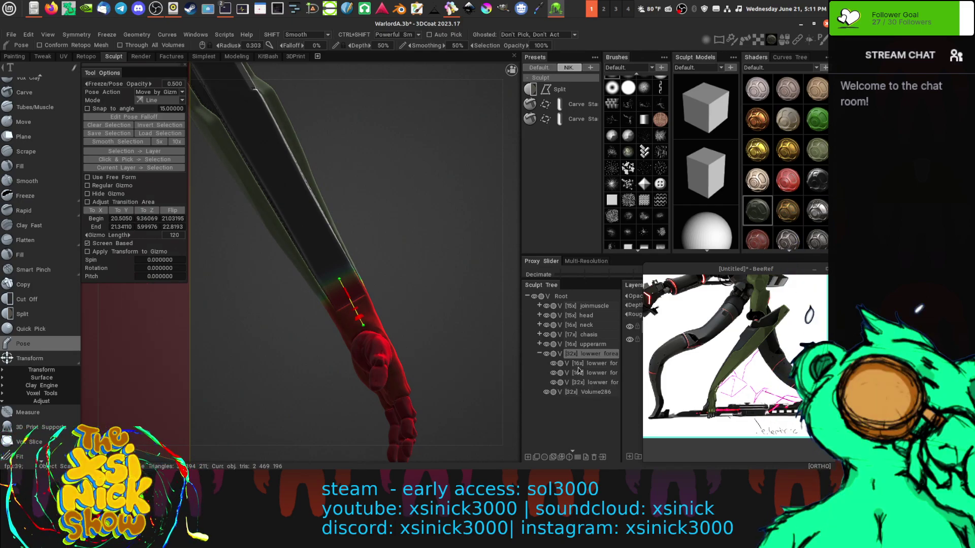
left_click(591, 373)
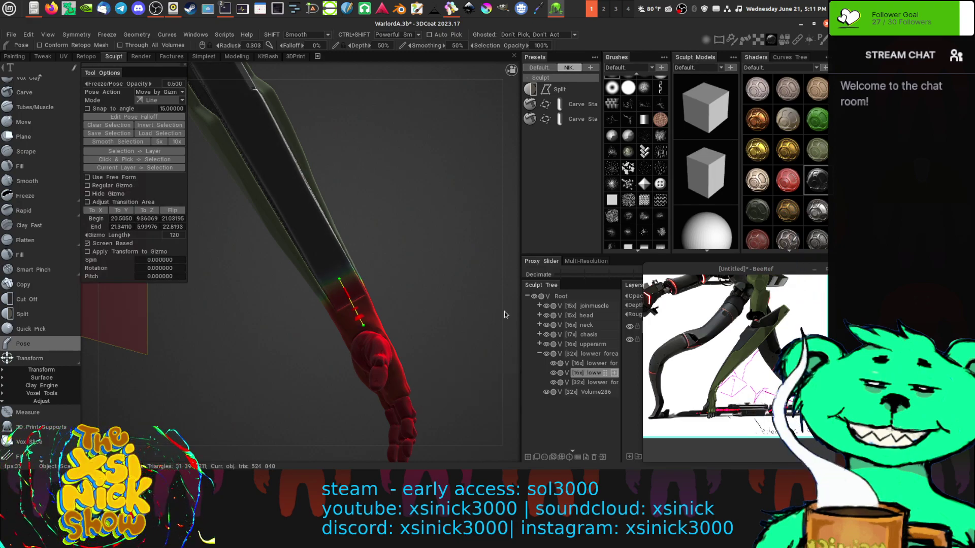
- Clear the Pose selection, pick the green forearm volume with Quick Pick, and collapse its branch
mouse_move(502, 234)
left_mouse_down()
mouse_move(310, 217)
mouse_move(518, 237)
mouse_move(510, 241)
left_mouse_up()
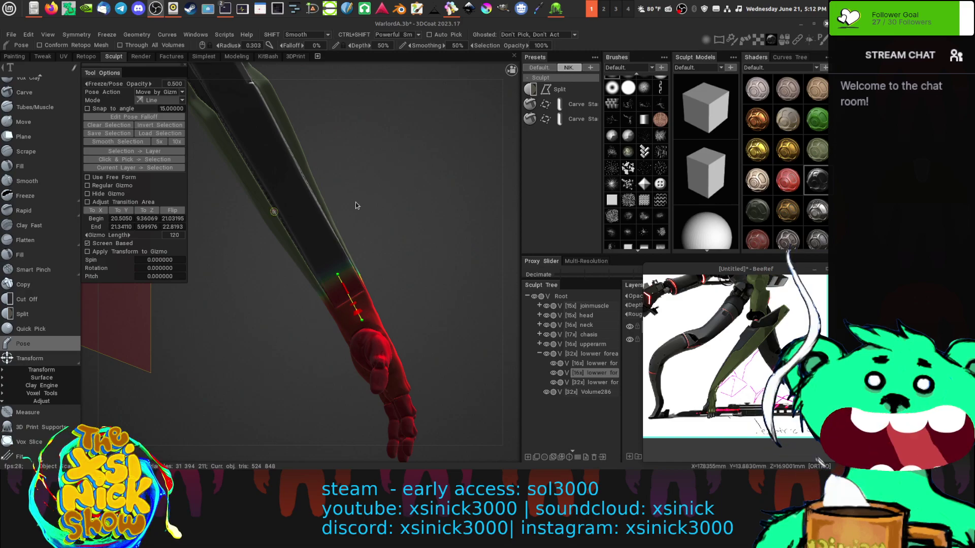
left_click_drag(508, 232, 318, 185)
left_click(126, 126)
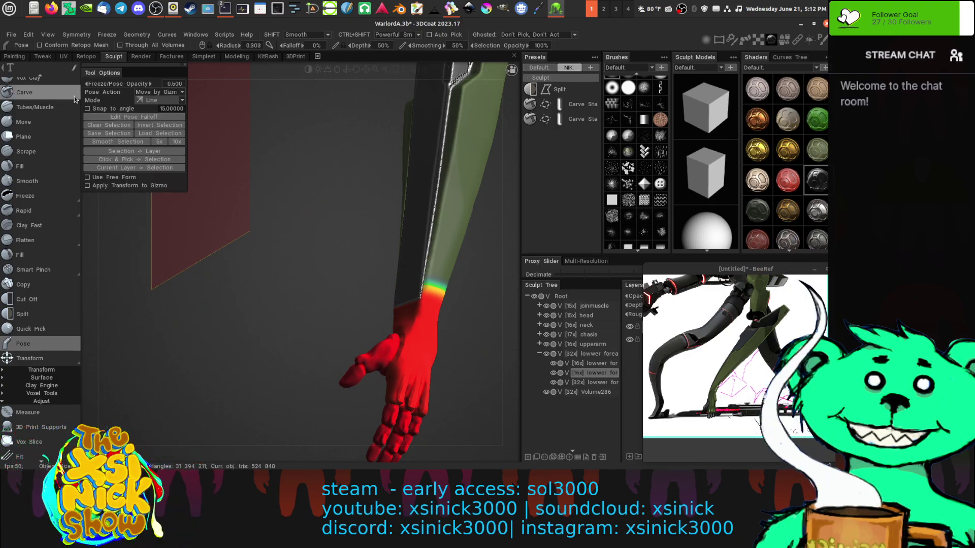
scroll(50, 203, "up", 3)
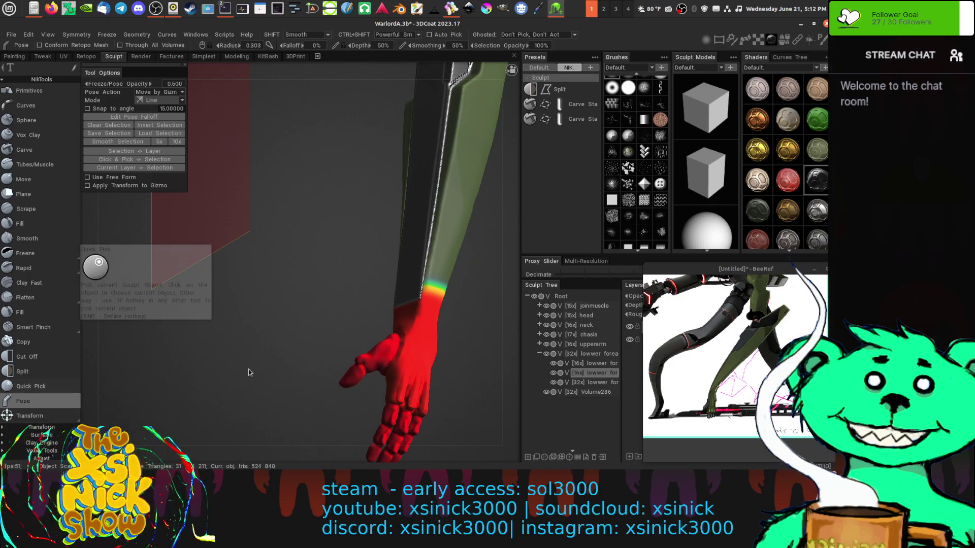
left_click(29, 386)
left_click(442, 260)
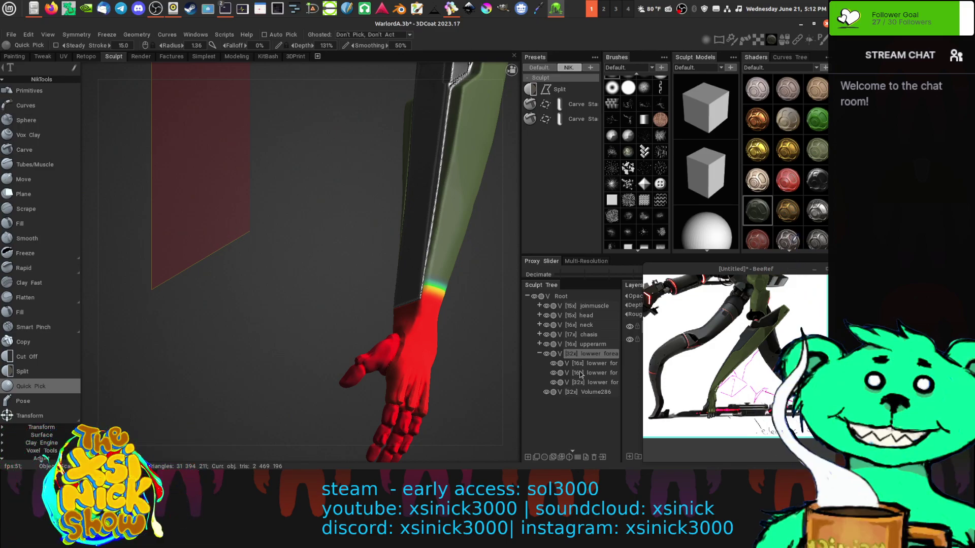
left_click(539, 353)
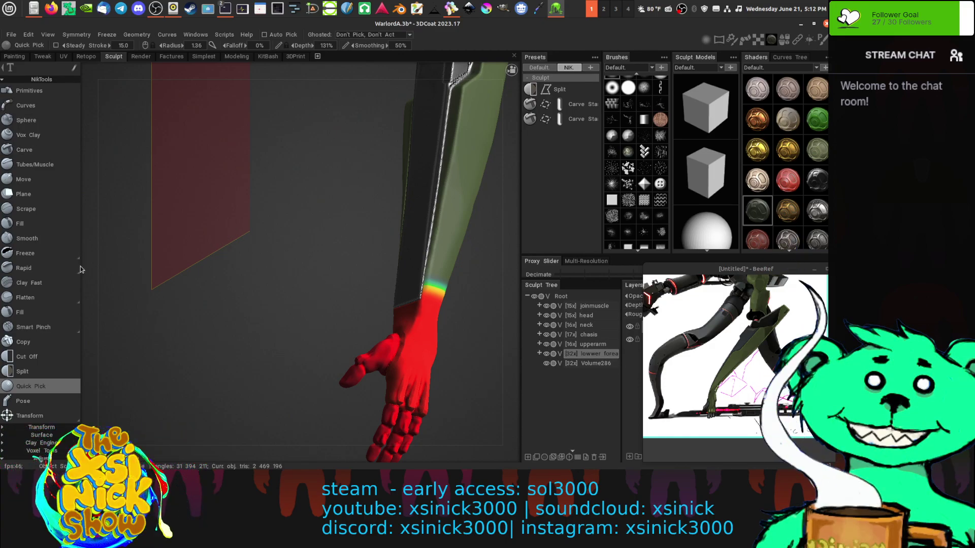
- Remove the remaining freeze mask from the forearm and hand with Unfreeze All
left_click(47, 35)
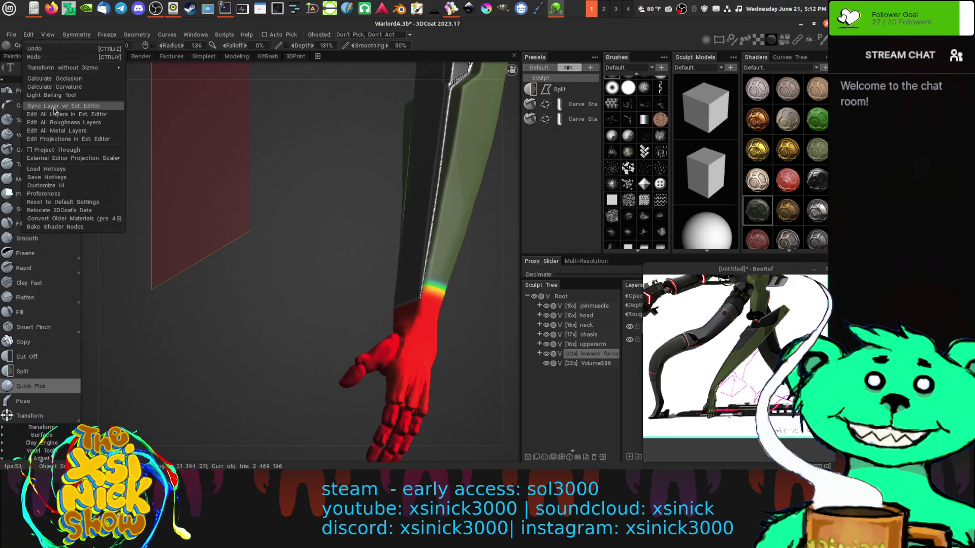
mouse_move(56, 36)
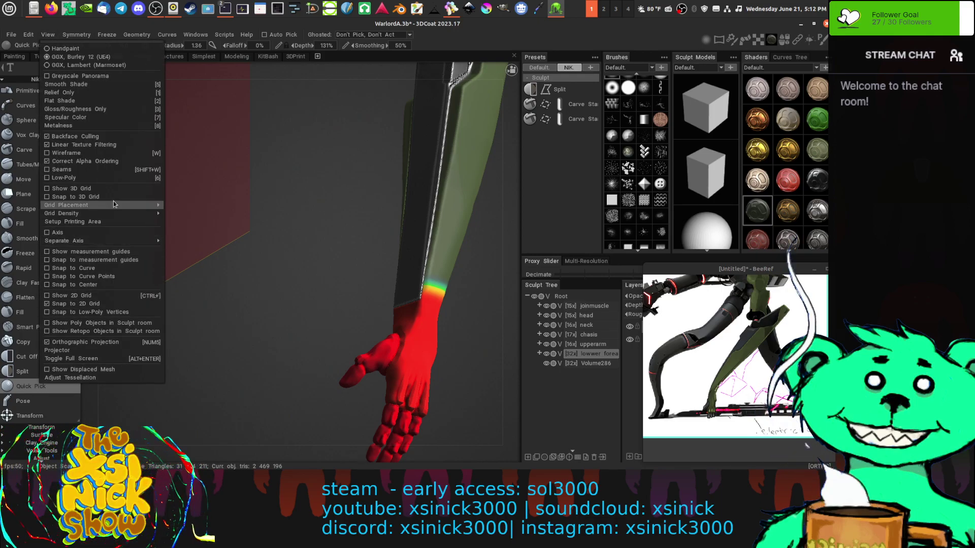
mouse_move(109, 206)
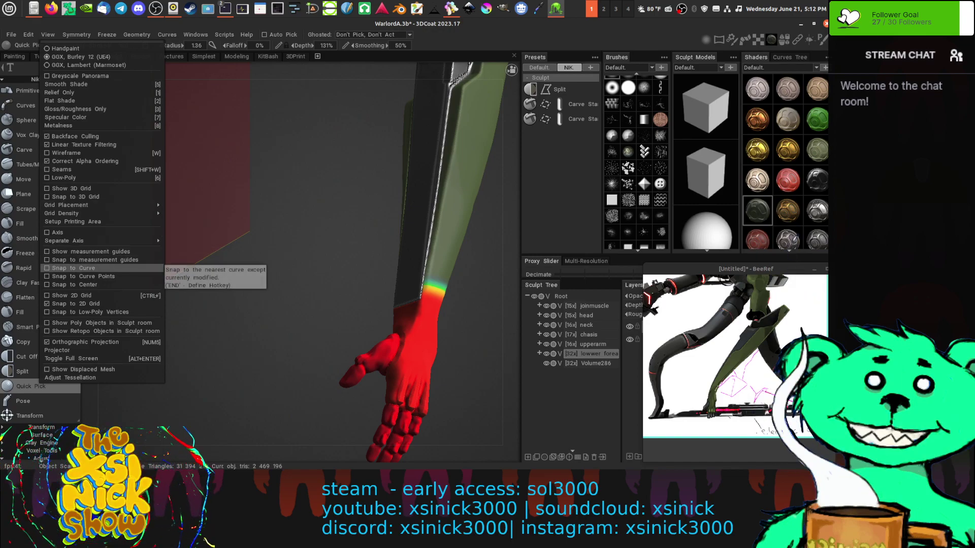
left_click(105, 35)
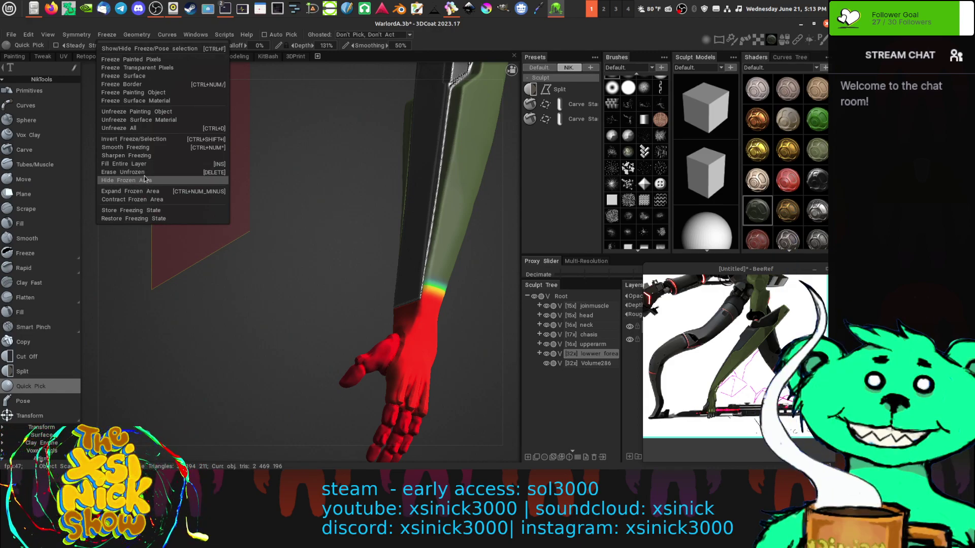
left_click(141, 128)
mouse_move(513, 285)
left_mouse_down()
mouse_move(609, 284)
mouse_move(503, 281)
mouse_move(488, 235)
mouse_move(398, 216)
mouse_move(434, 236)
mouse_move(495, 233)
left_mouse_up()
- Mirror the green lower forearm volume to the opposite arm with Symm Copy
mouse_move(543, 351)
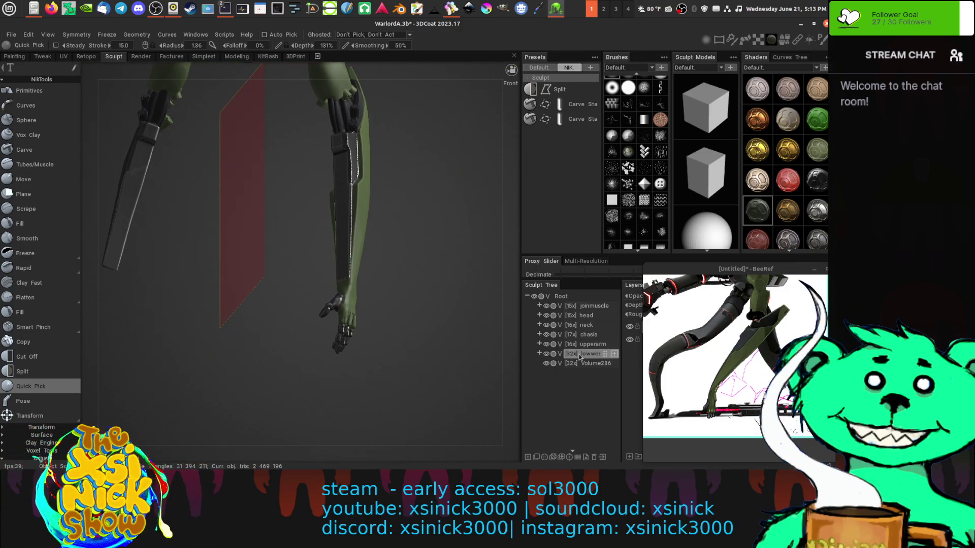
key("s")
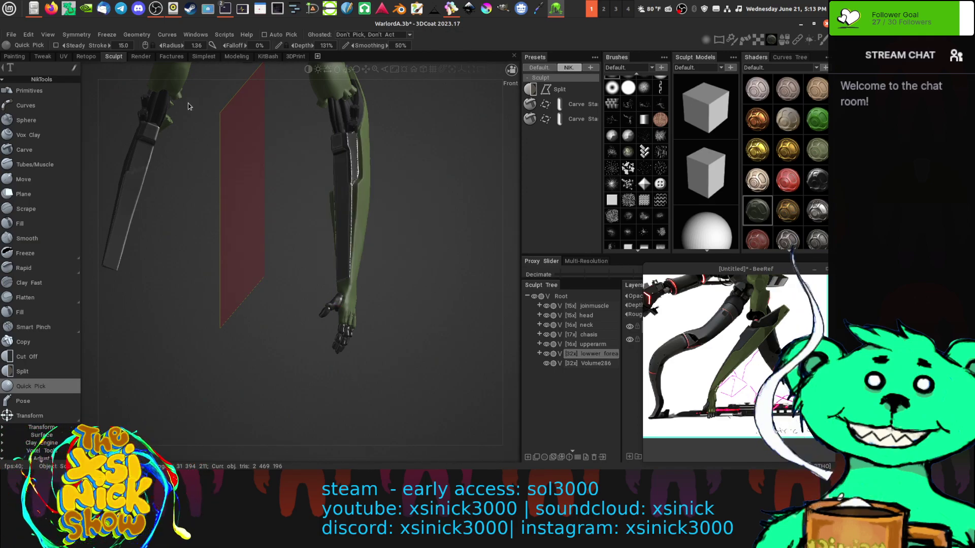
left_click(142, 35)
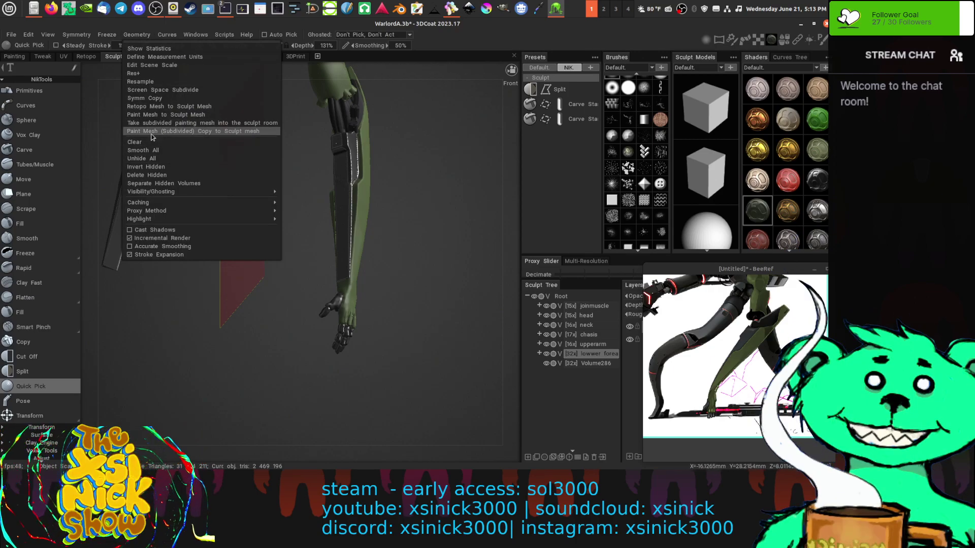
left_click(162, 99)
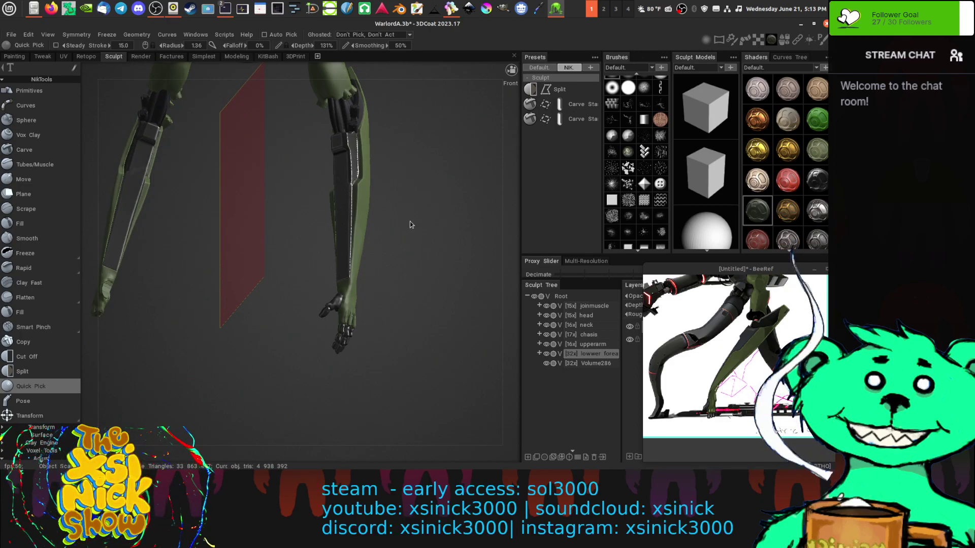
- Expand the lower forearm branch and examine its child volumes against both arms
middle_click_drag(412, 224, 448, 234)
left_click_drag(158, 79, 146, 63)
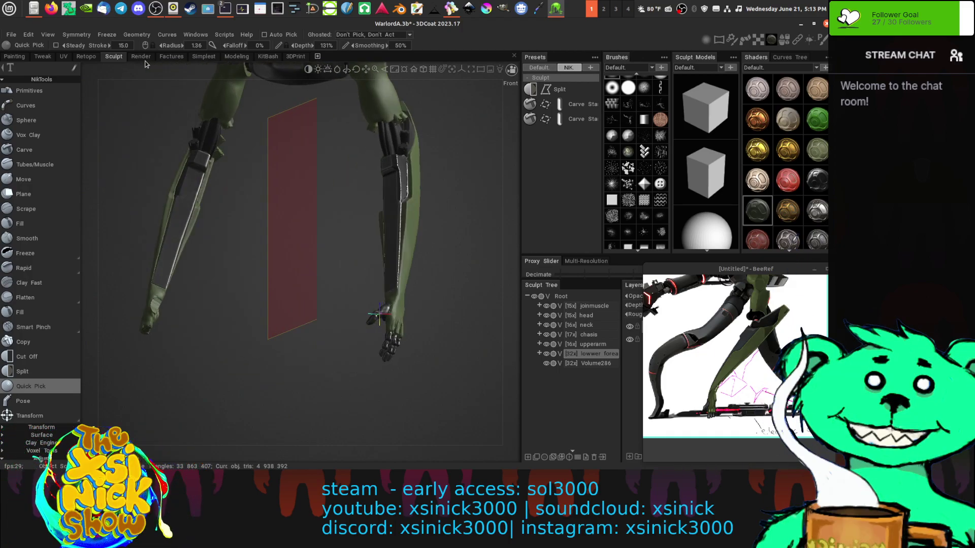
left_click(540, 354)
left_click(589, 365)
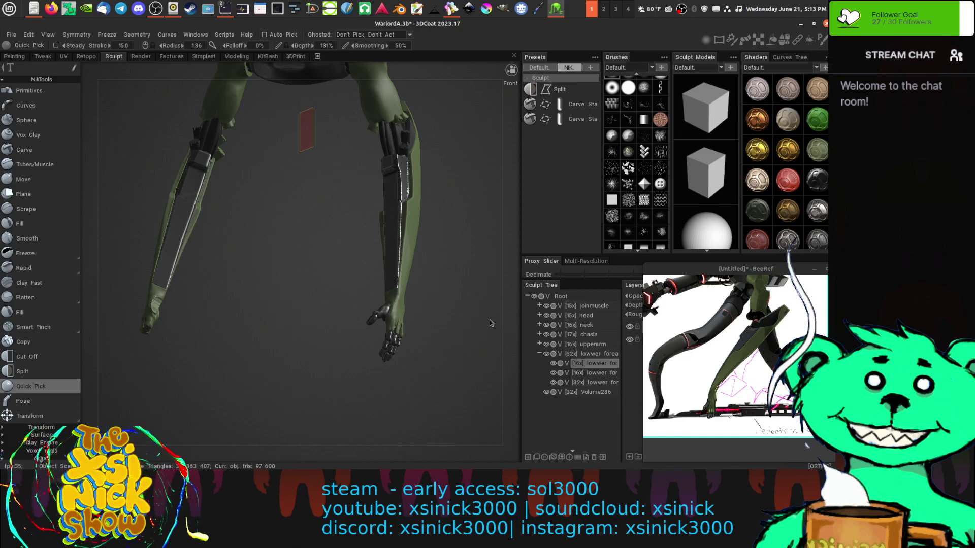
left_click_drag(490, 319, 524, 317)
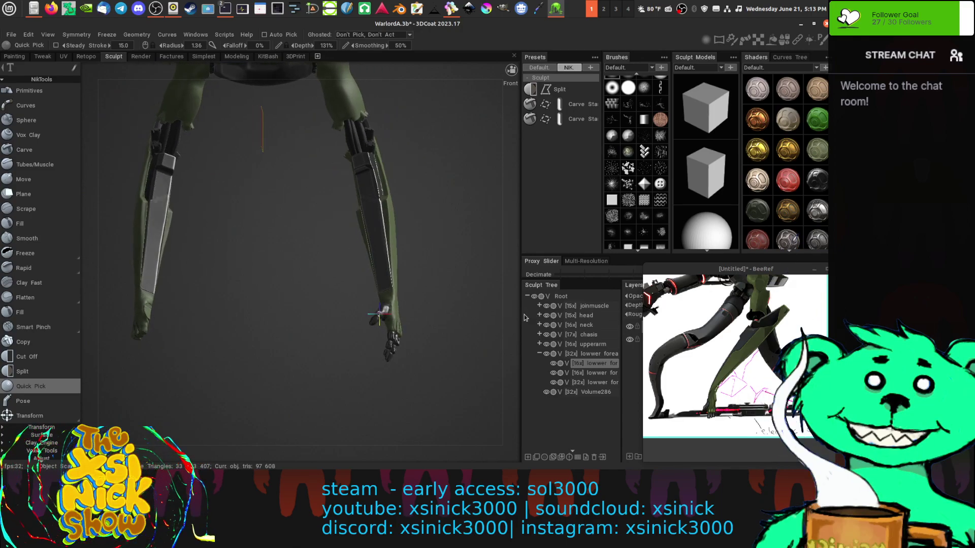
left_click(568, 374)
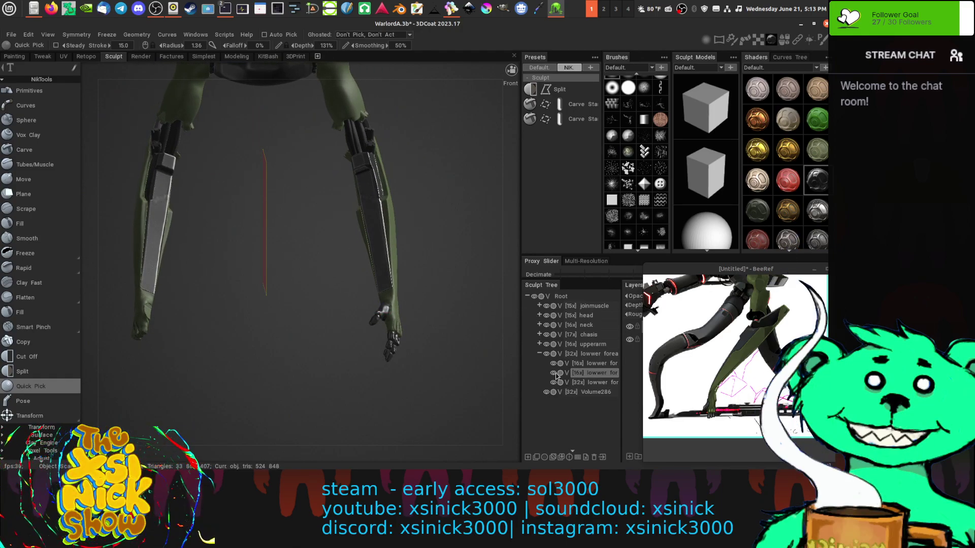
left_click(556, 385)
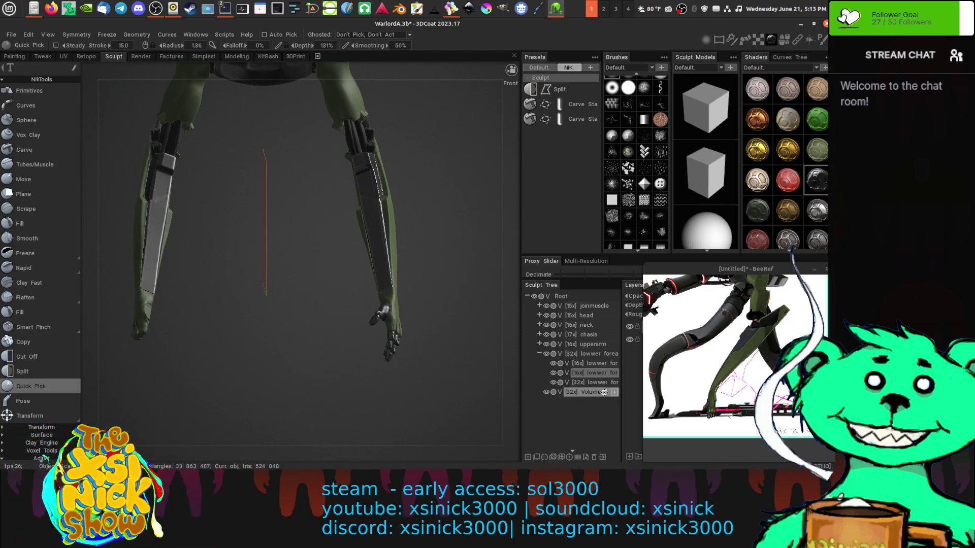
- Nest Volume286 under the lower forearm and mirror the finger volume to the opposite hand with Symm Copy
left_click_drag(605, 393, 599, 359)
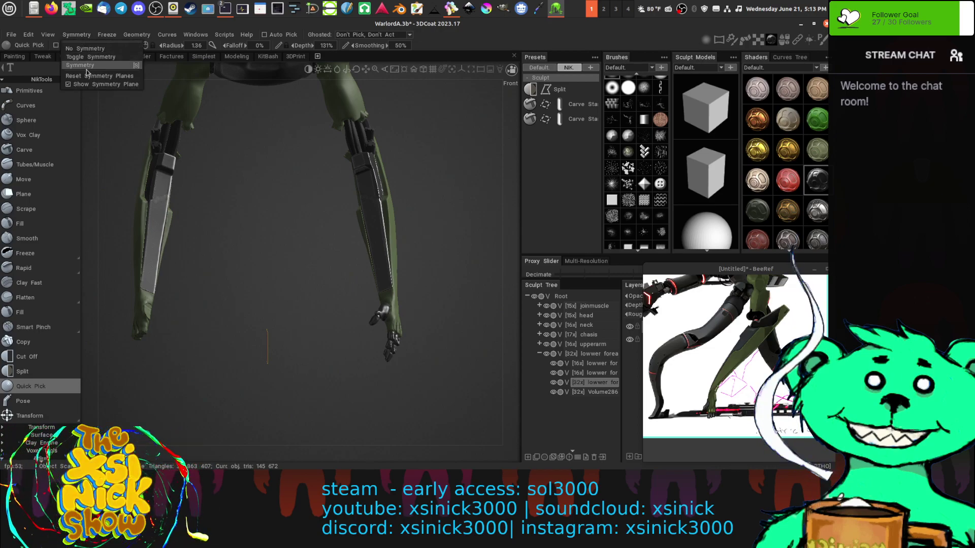
left_click(148, 35)
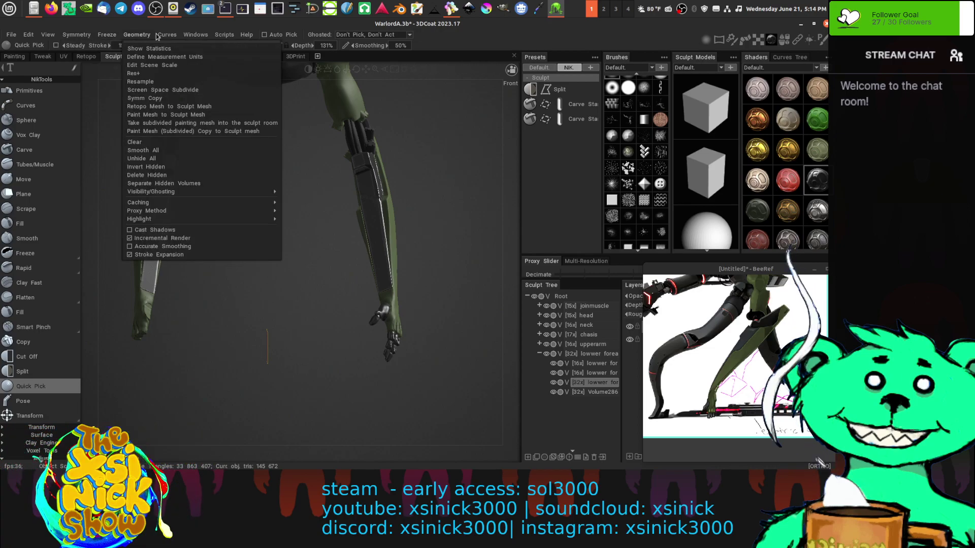
left_click(142, 99)
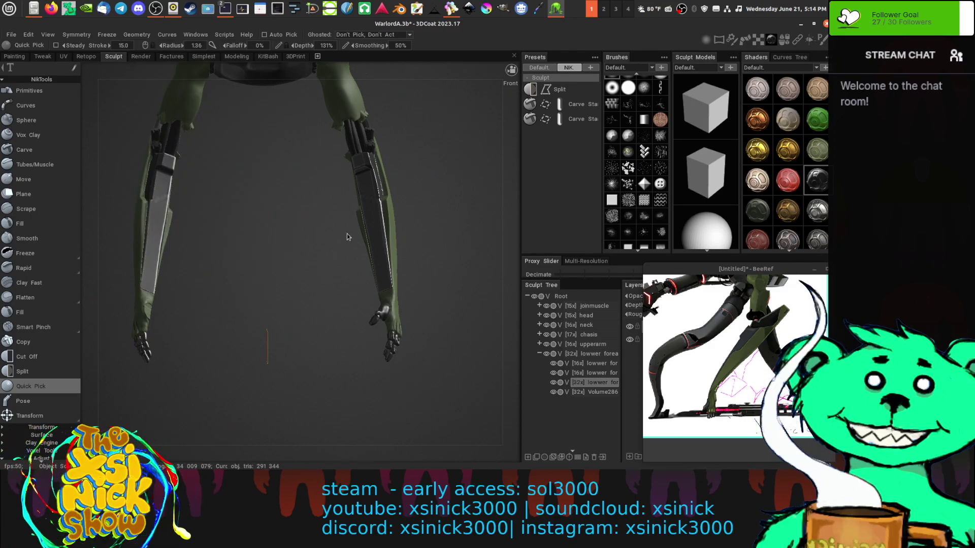
- Mirror the Volume286 thumb to the opposite hand with Symm Copy
left_click(591, 394)
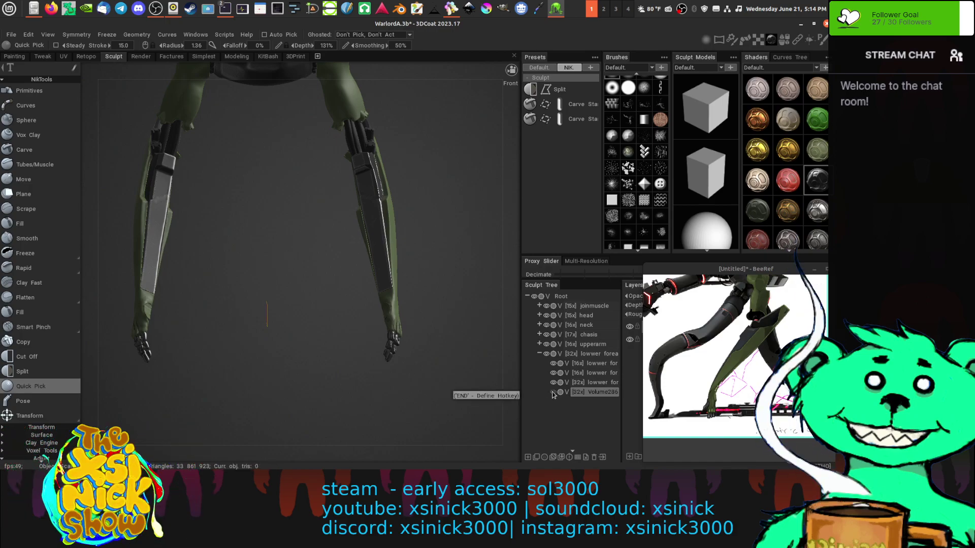
left_click(86, 38)
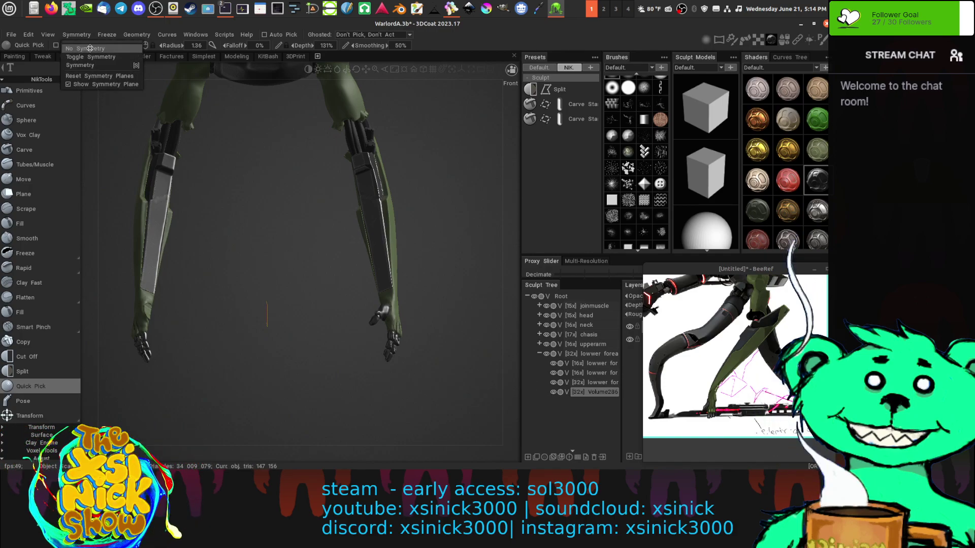
left_click(90, 69)
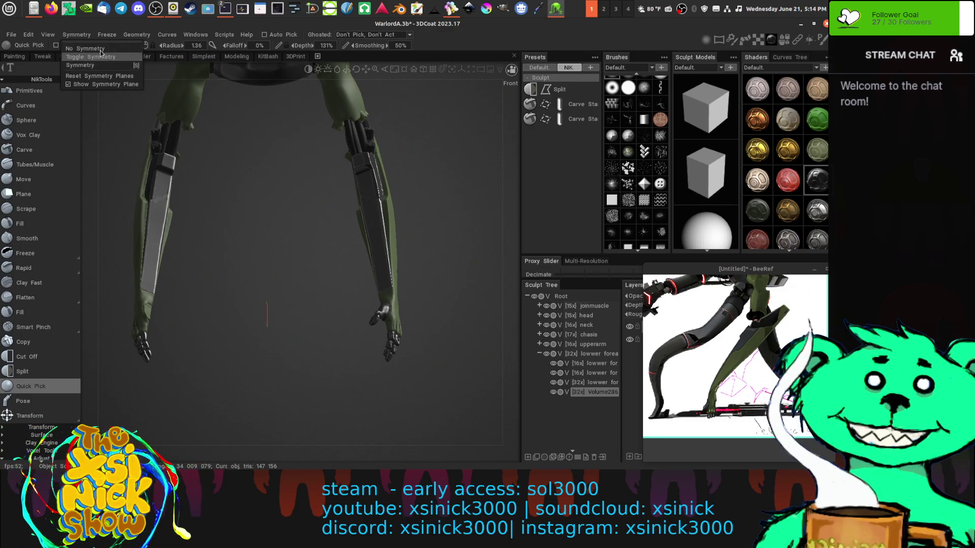
left_click(135, 35)
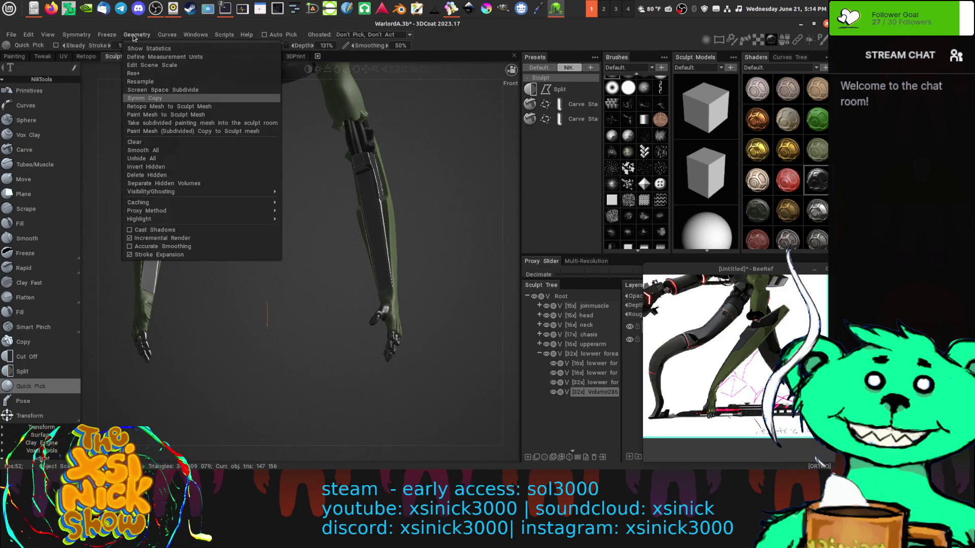
left_click(158, 99)
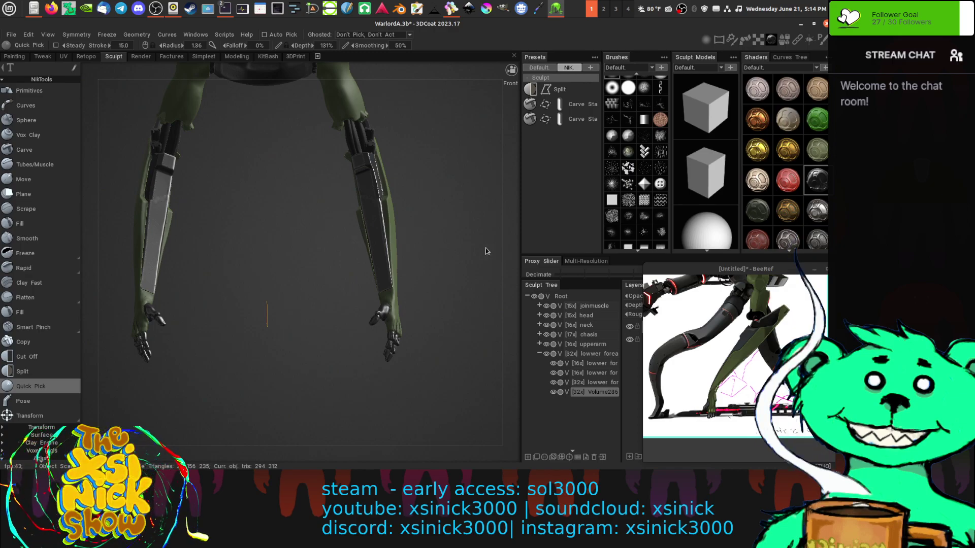
- Examine both arms, the hands and the chassis from several angles and compare them with the reference image
left_click_drag(501, 244, 451, 267)
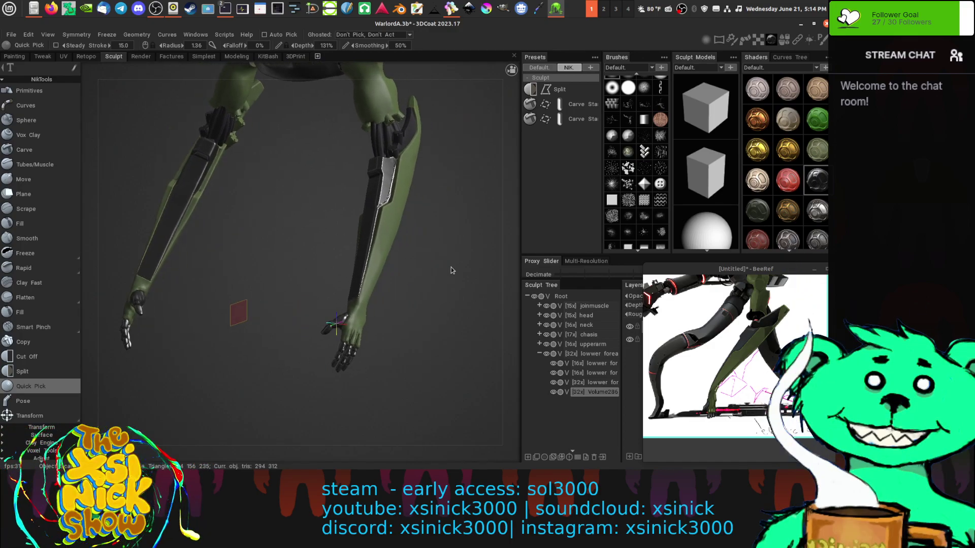
left_click_drag(513, 249, 435, 304)
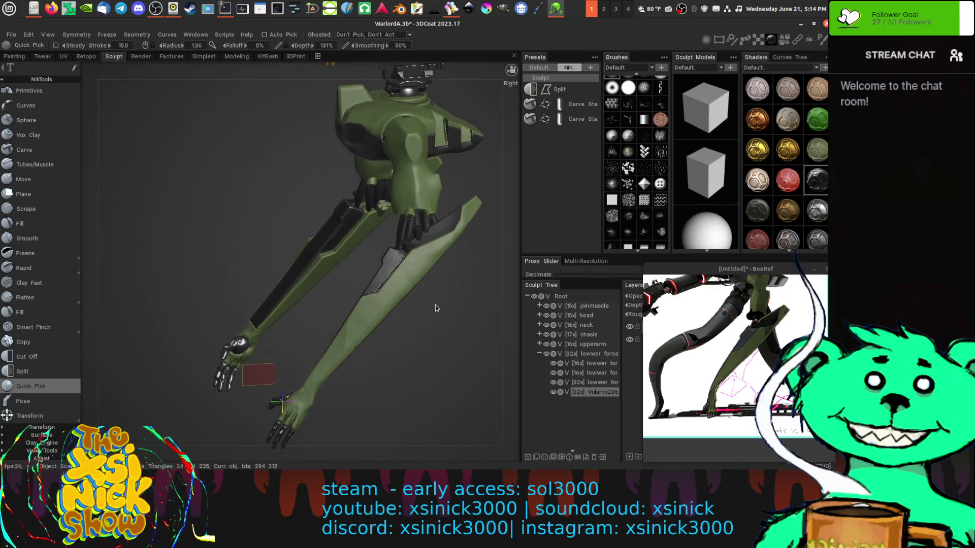
left_click_drag(186, 183, 489, 247)
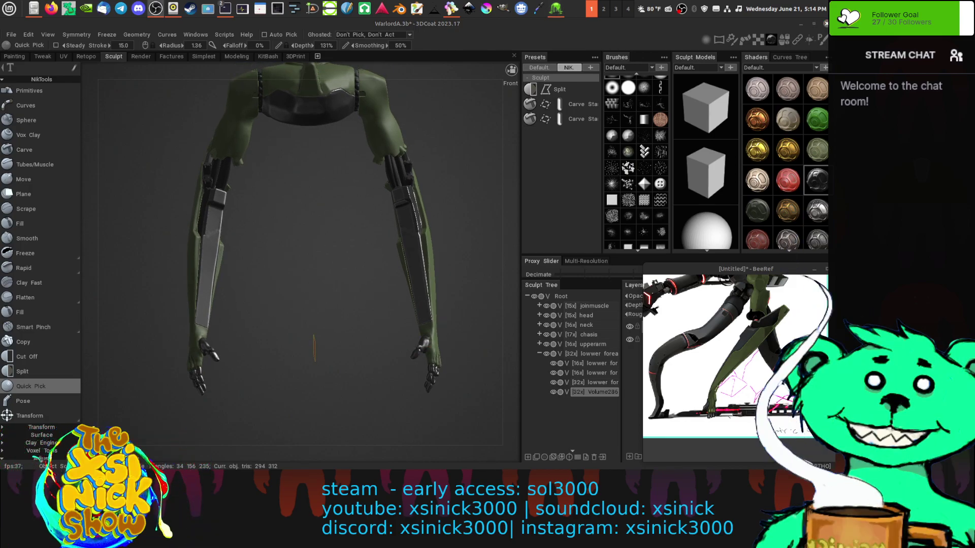
left_click_drag(379, 309, 503, 288)
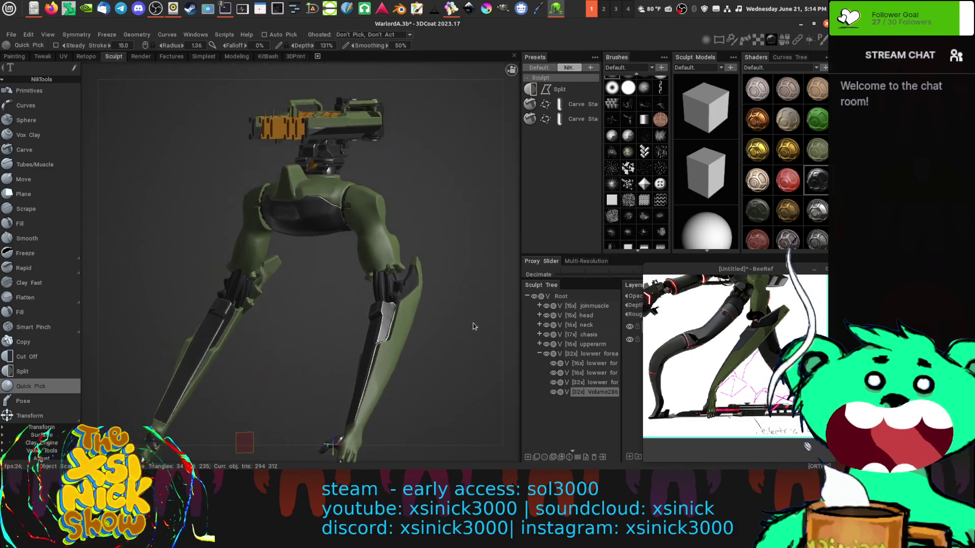
left_click_drag(329, 445, 284, 442)
middle_click_drag(703, 318, 699, 362)
scroll(700, 361, "up", 1)
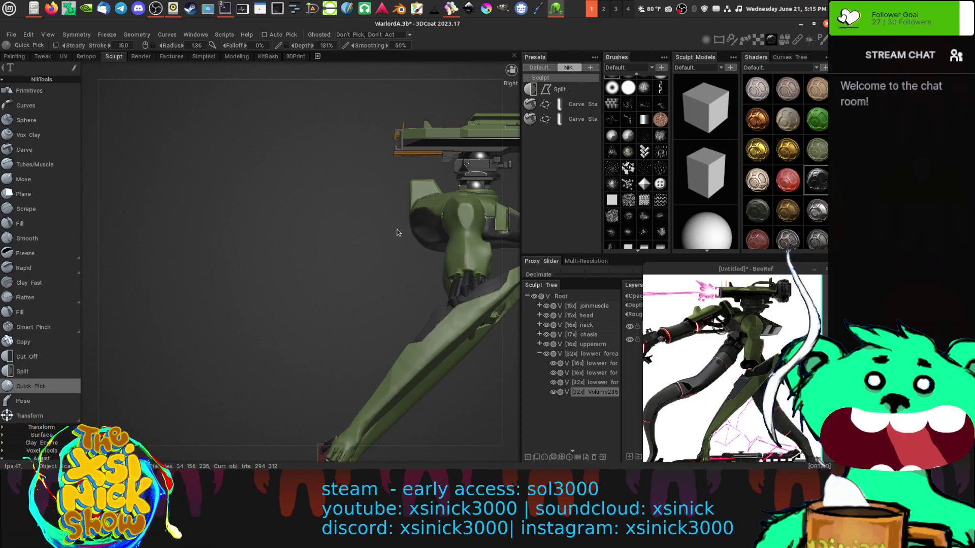
key("KP_1")
key("KP_3")
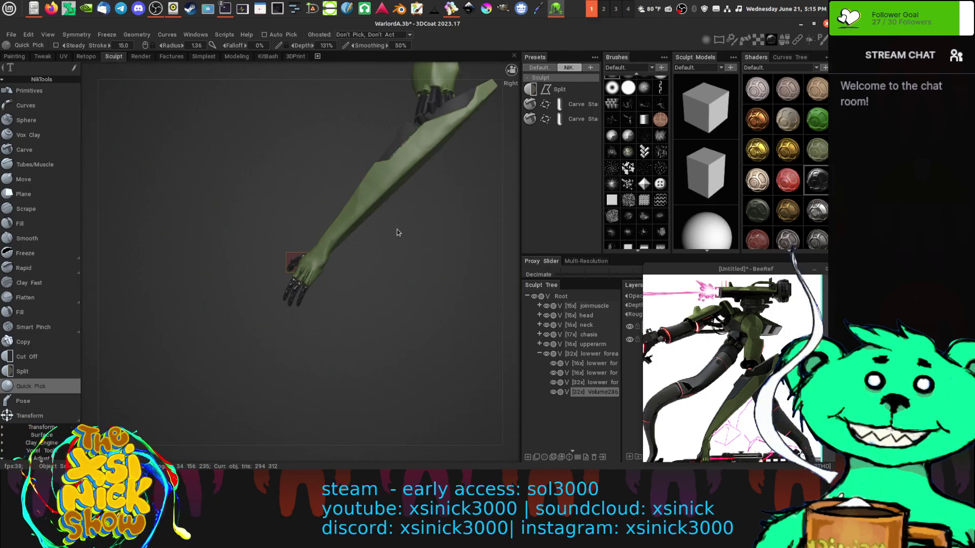
key("KP_5")
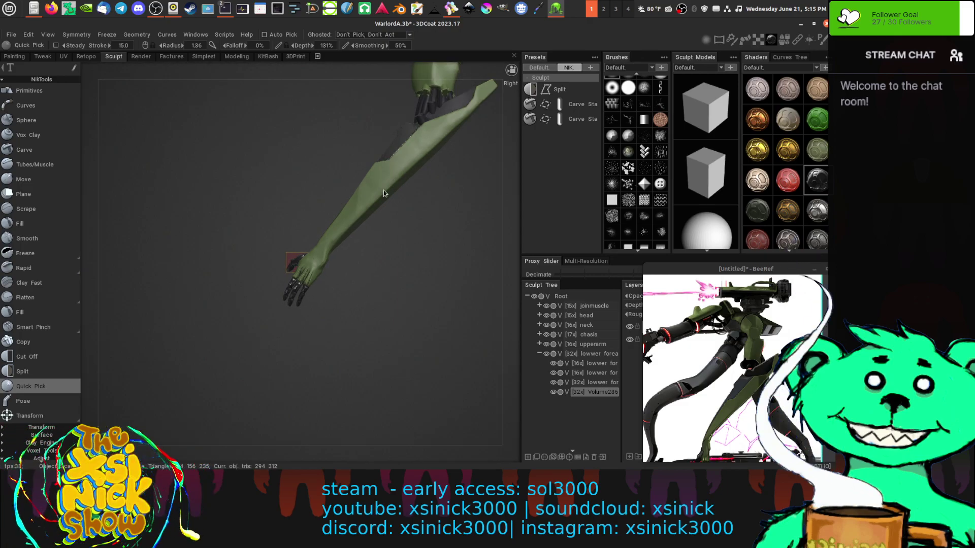
middle_click_drag(382, 190, 297, 464)
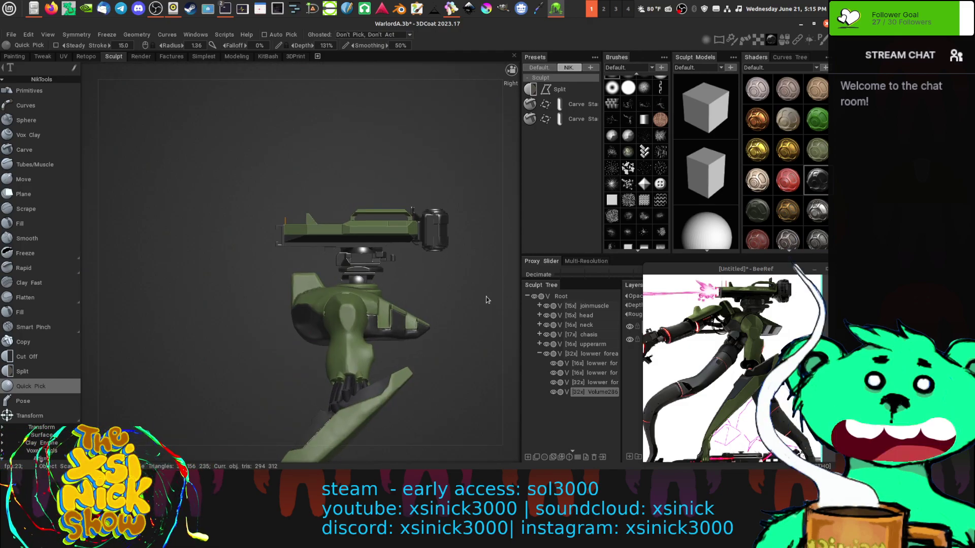
scroll(486, 297, "up", 5)
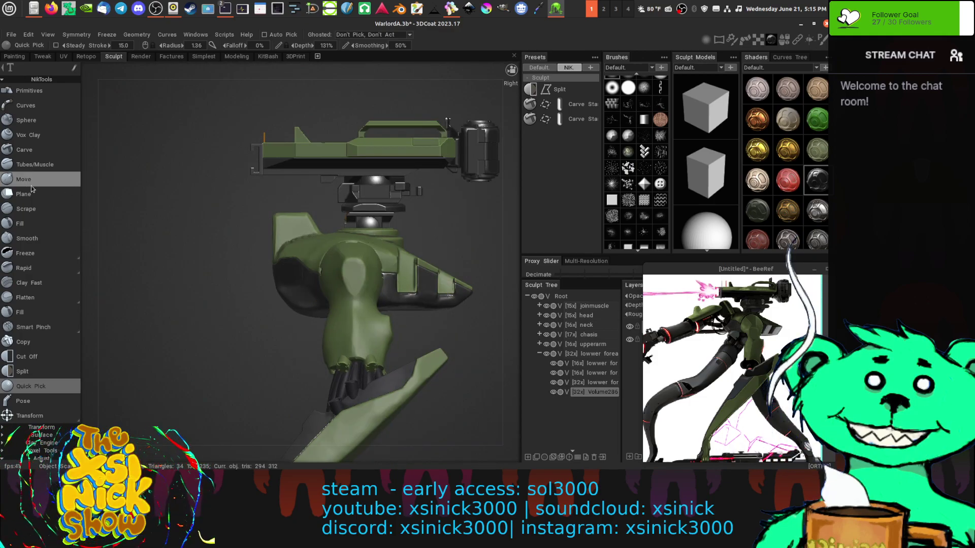
- Try to split off the lower front corner of the chassis with the Split preset's polygon outline
mouse_move(53, 264)
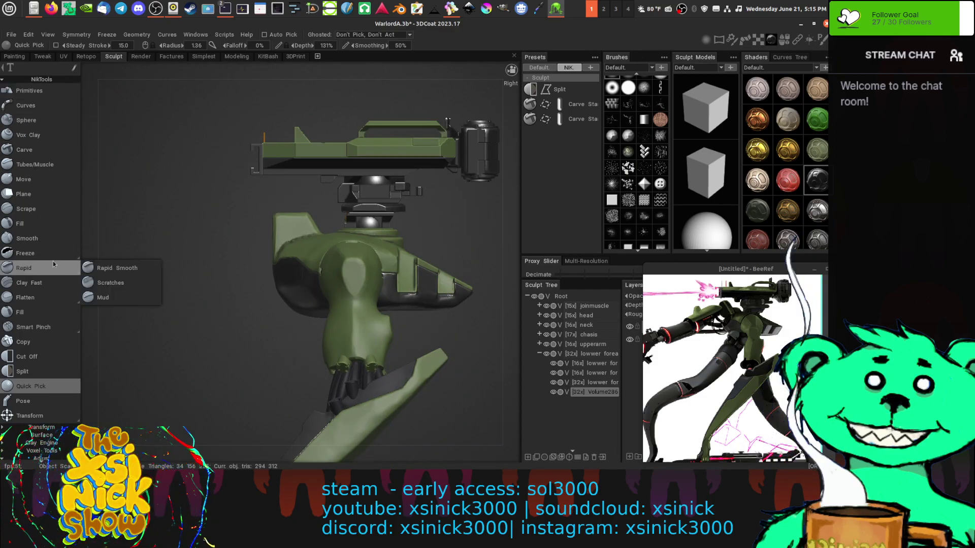
left_click(560, 89)
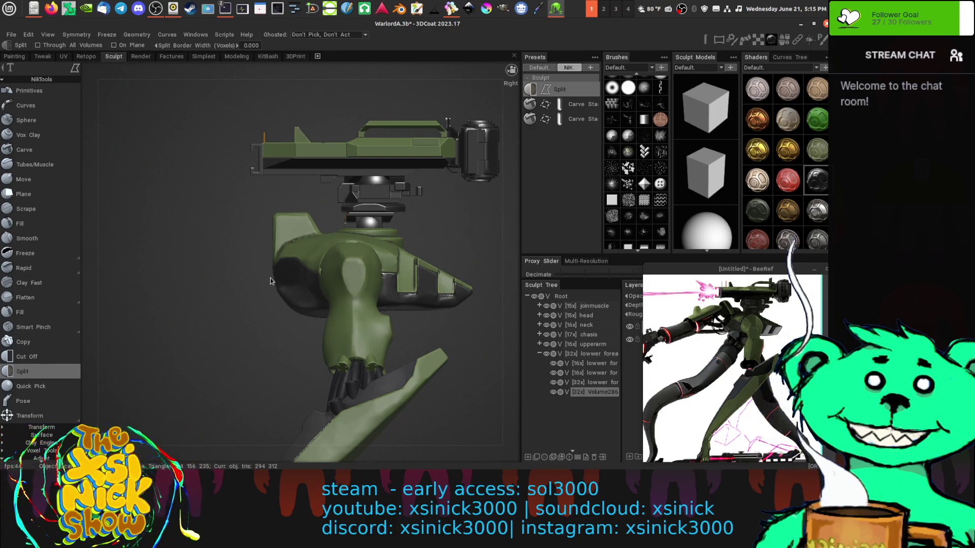
left_click_drag(271, 278, 316, 318)
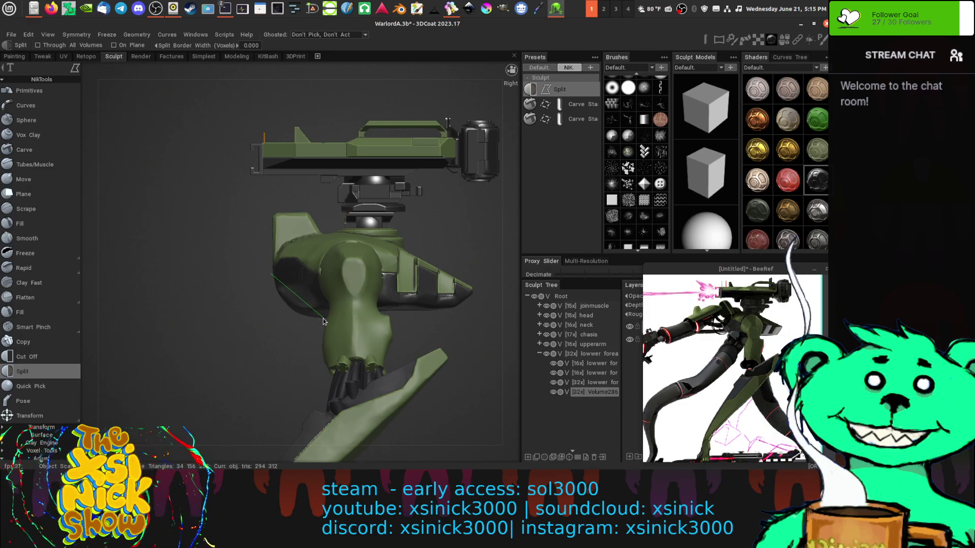
mouse_move(323, 319)
left_mouse_down()
mouse_move(298, 318)
mouse_move(317, 320)
left_mouse_up()
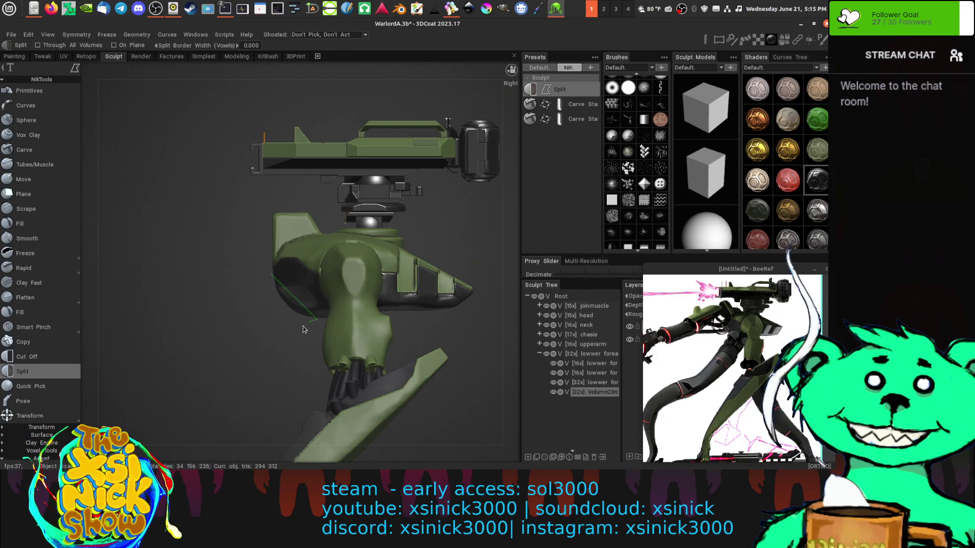
left_click(296, 329)
left_click(276, 312)
left_click(269, 278)
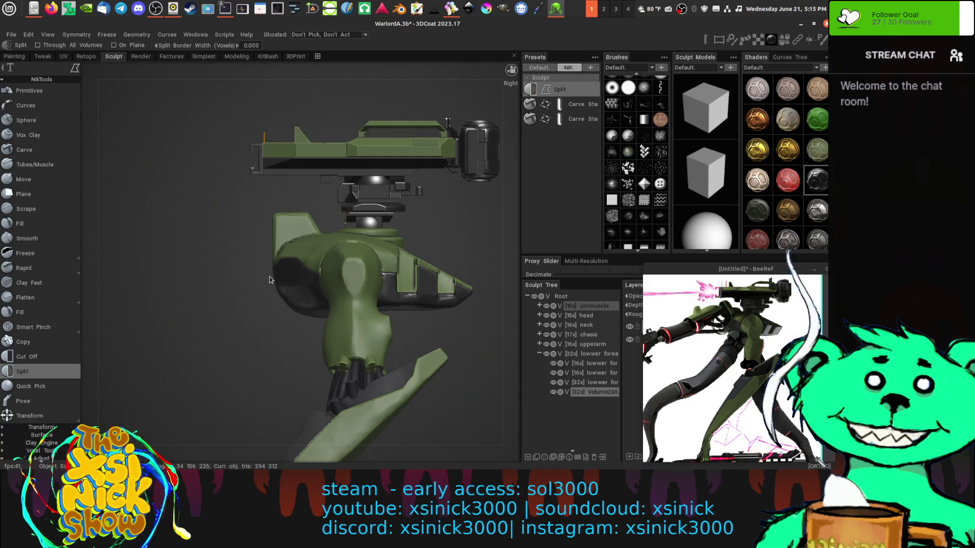
- Expand the chasis branch and make its dark underbody child volume the active one
left_click(591, 335)
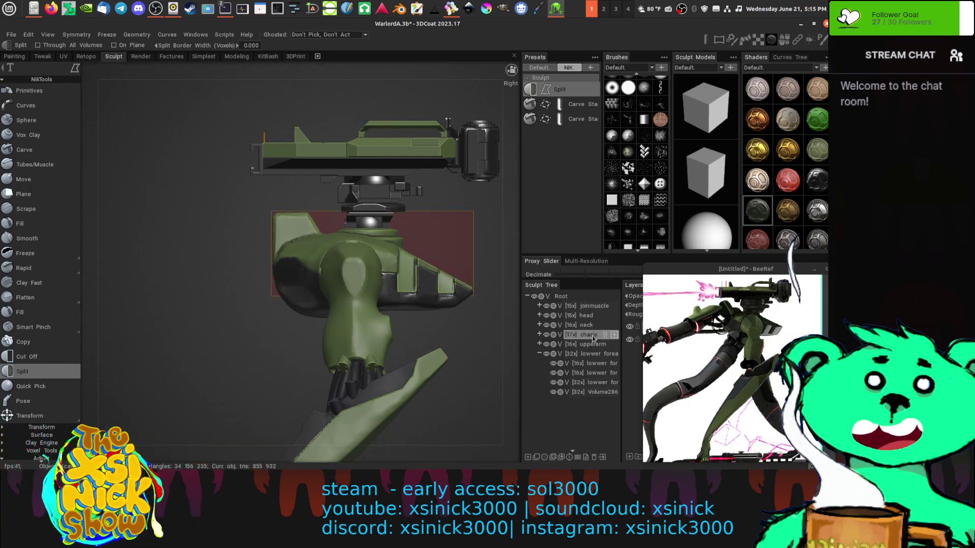
left_click(540, 335)
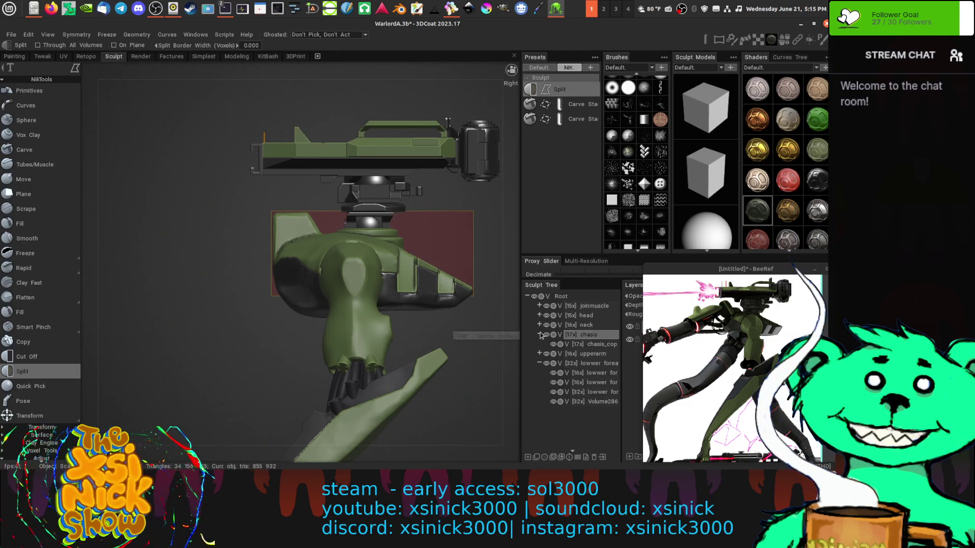
left_click(593, 344)
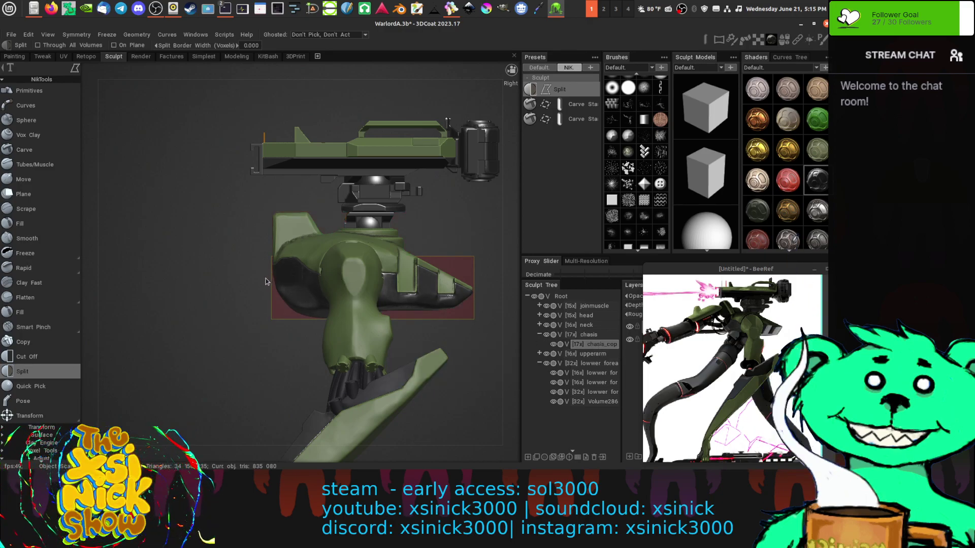
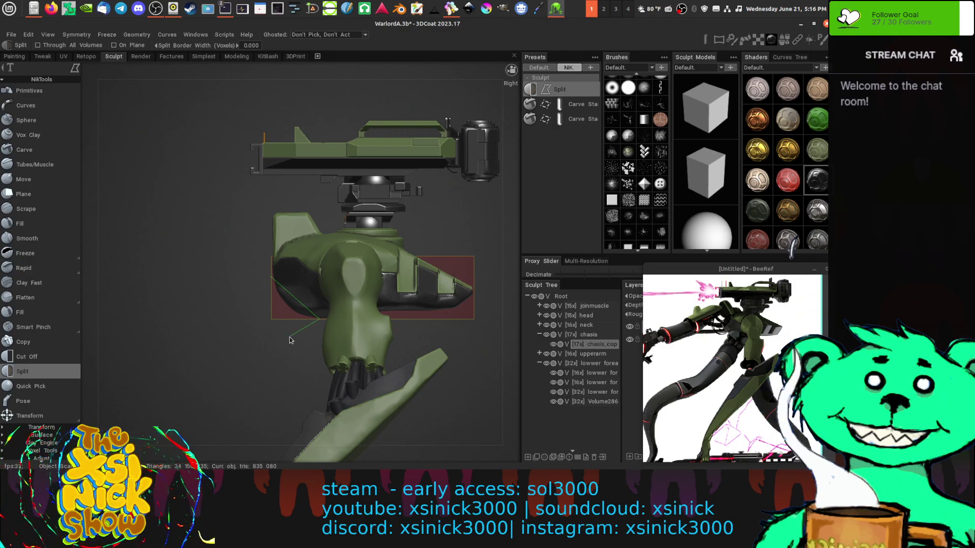
- Try a polygon split of the dark underbody's lower front corner, and undo it
left_click(319, 319)
left_click(290, 337)
left_click(226, 308)
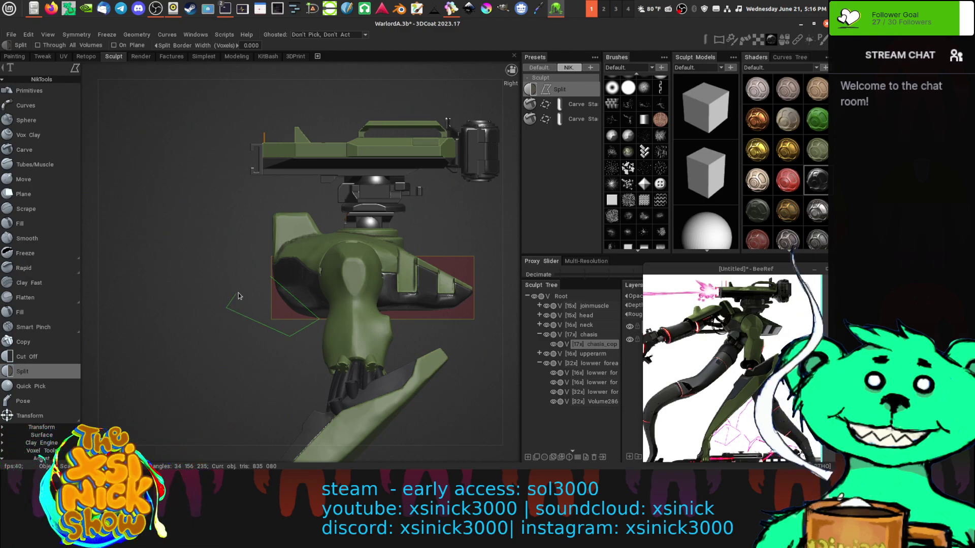
left_click(271, 280)
key("ctrl+z")
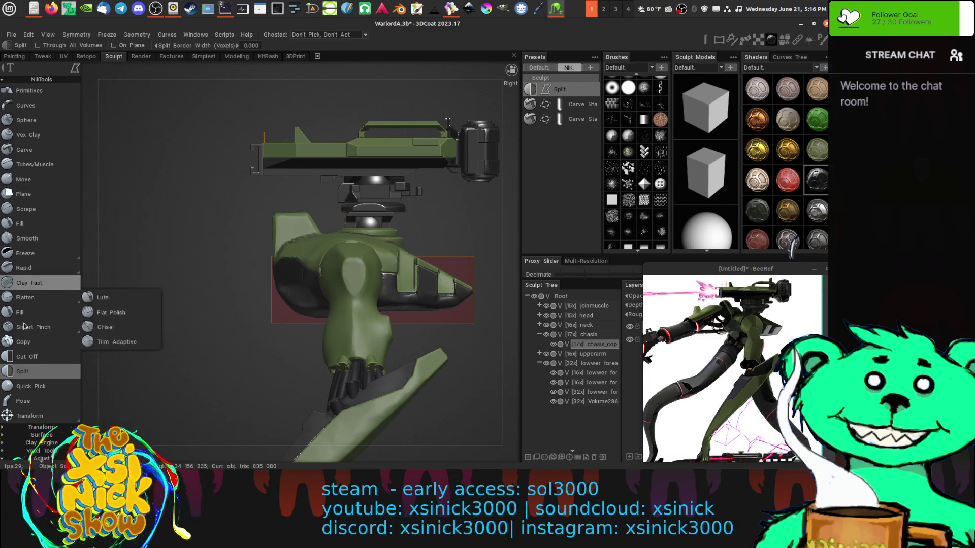
- Start a polygonal Cut Off outline around the lower front corner of the dark chassis underbody
left_click(27, 357)
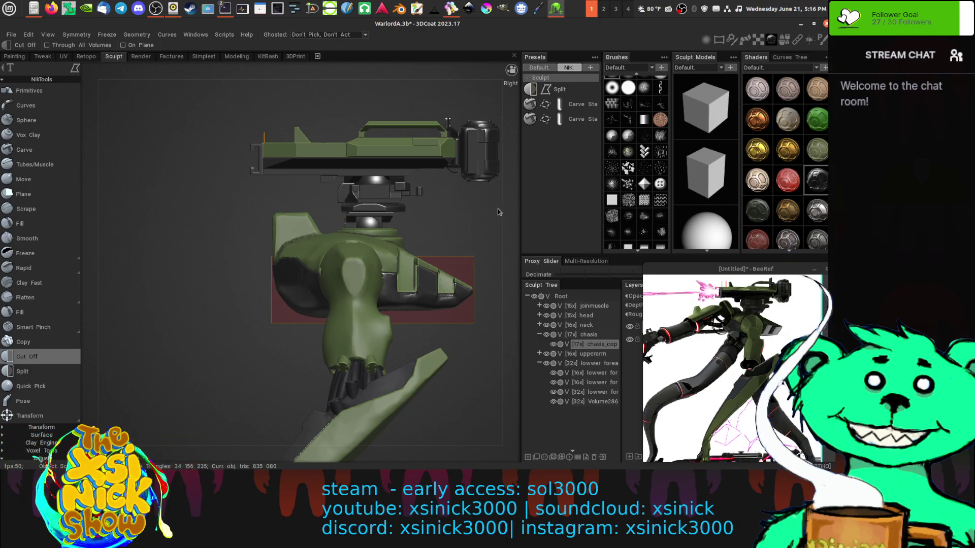
scroll(511, 205, "up", 5)
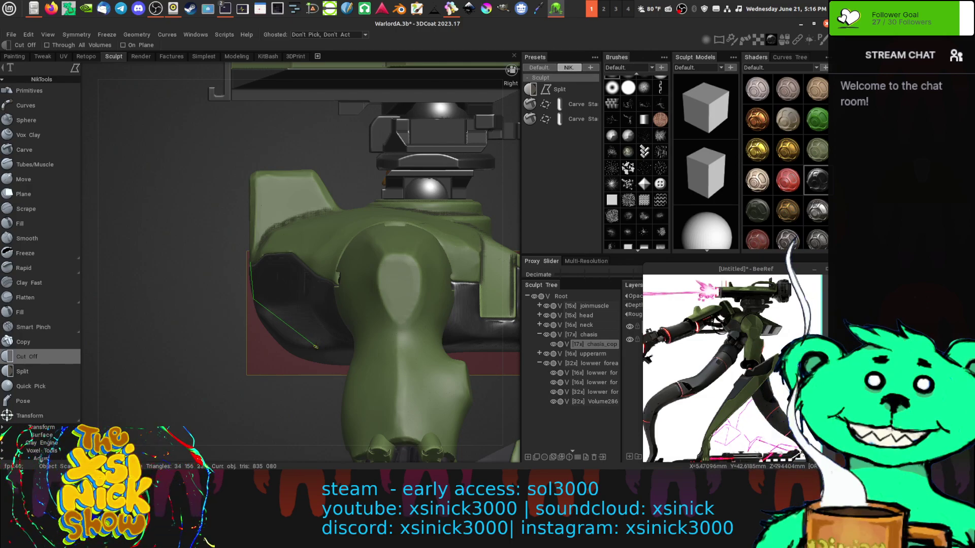
left_click(328, 369)
left_click(272, 390)
left_click(191, 347)
left_click(195, 306)
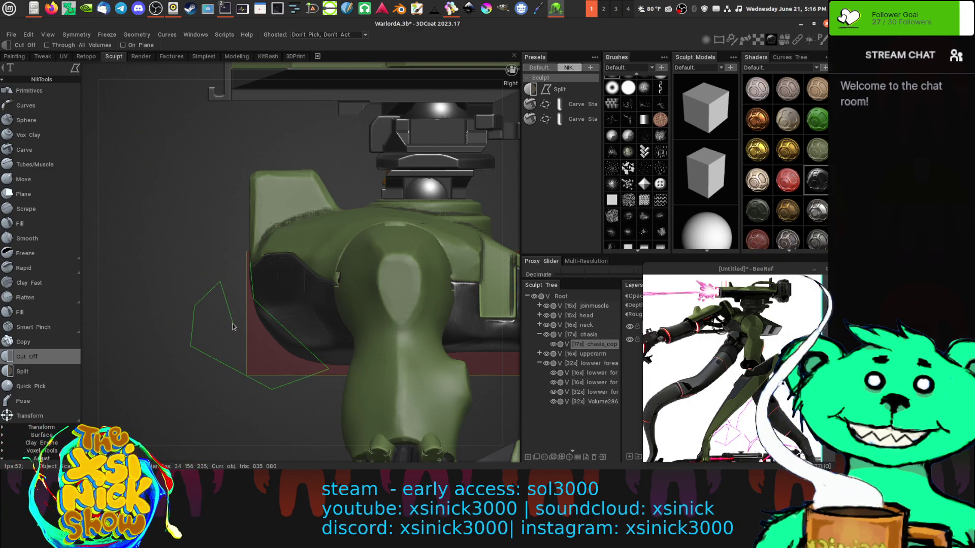
- Remove the latest outline points and redraw the polygon to cut off the dark underbody's lower front corner at an angle
key("BackSpace")
key("BackSpace")
key("BackSpace")
key("BackSpace")
key("BackSpace")
key("BackSpace")
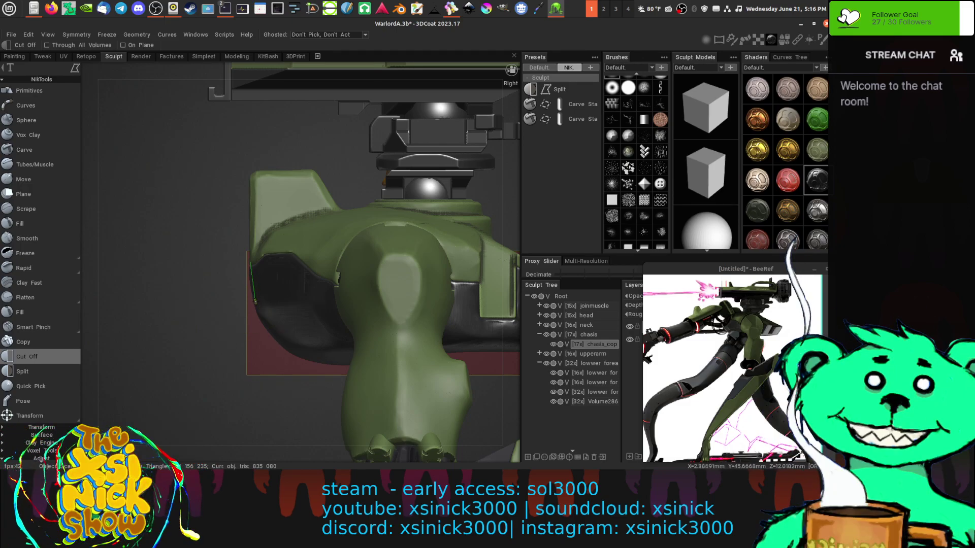
left_click(255, 303)
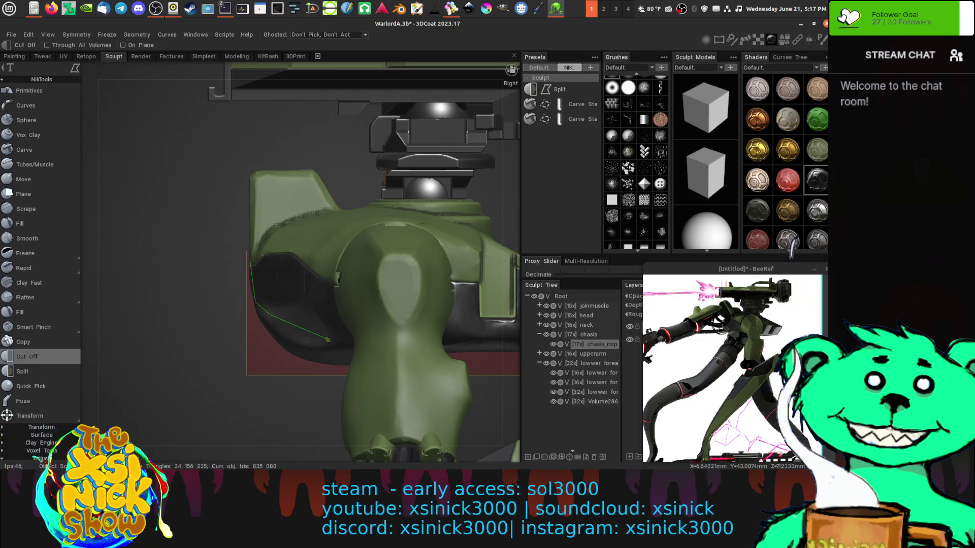
left_click(334, 367)
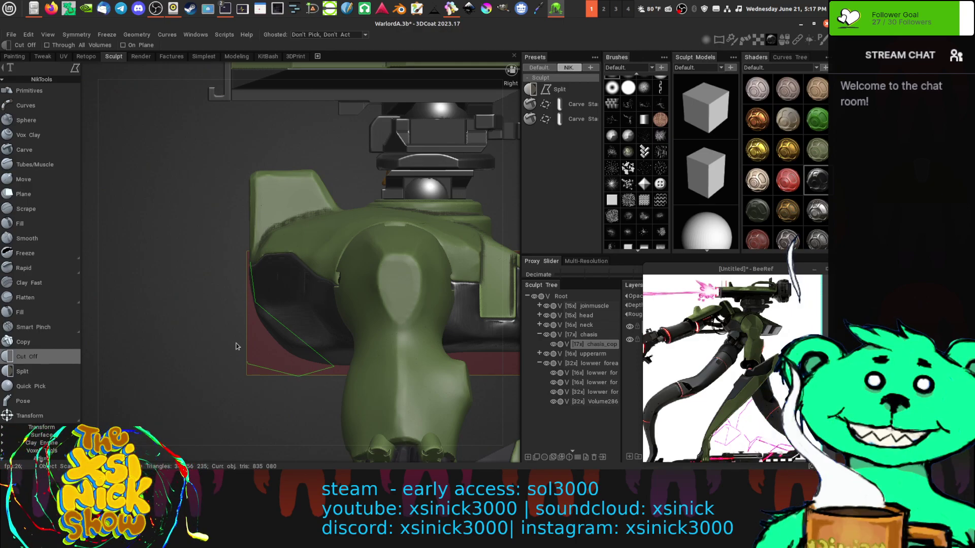
left_click(250, 262)
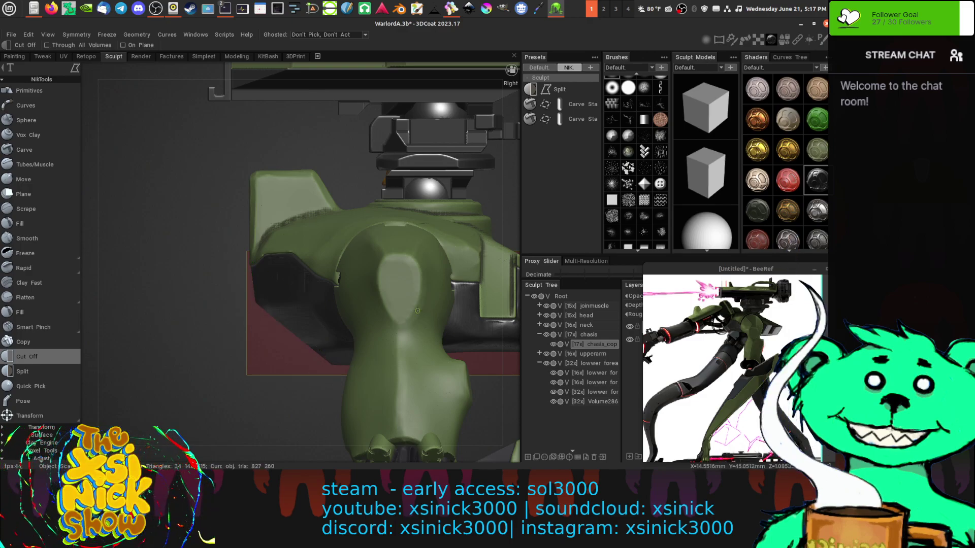
- Make the chasis volume active and trim its front edge with a narrow rectangular Cut Off about 1.5 by 9.3 mm
left_click(583, 335)
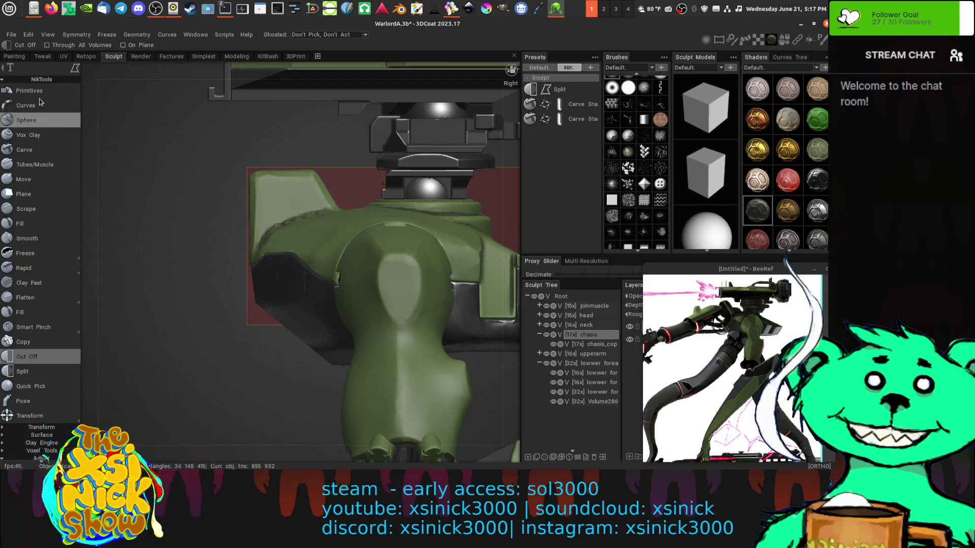
mouse_move(252, 73)
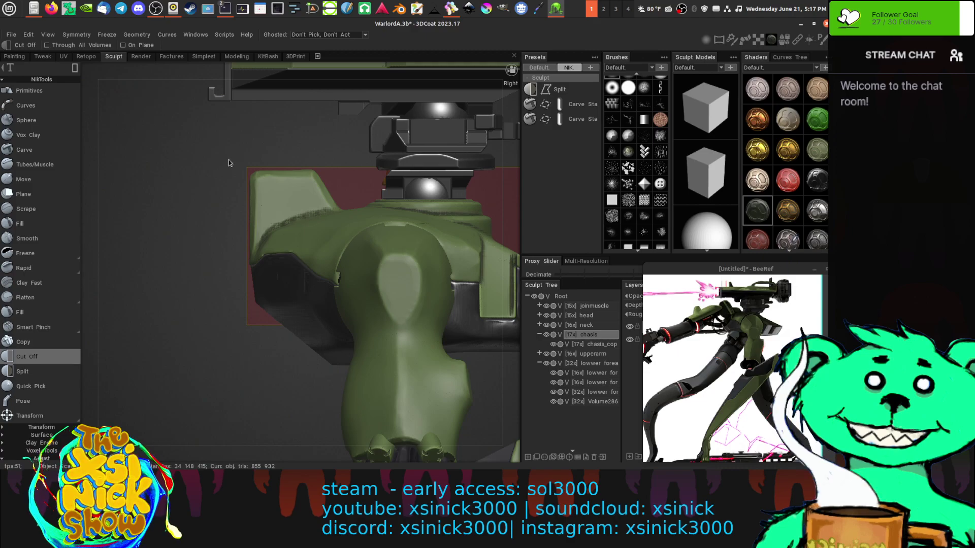
left_click_drag(229, 161, 250, 300)
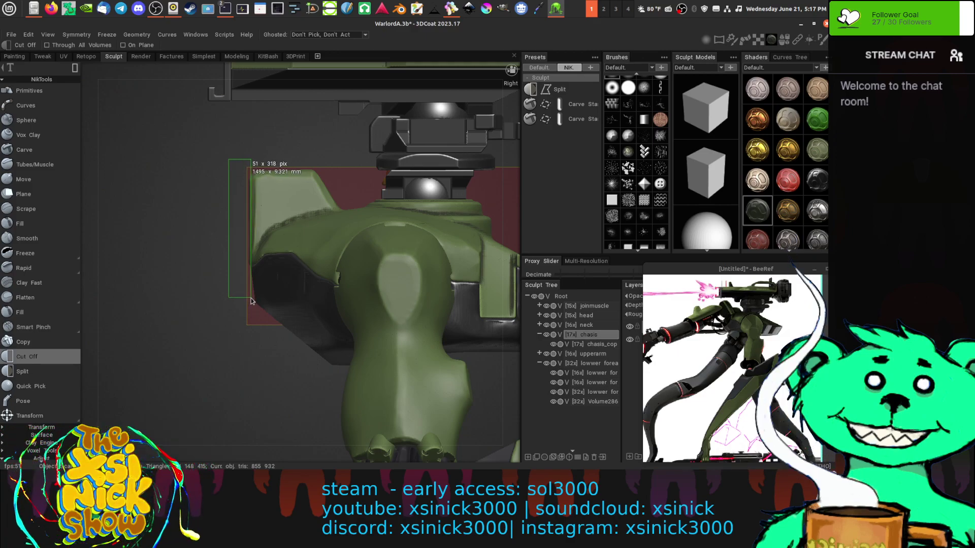
left_click_drag(250, 300, 250, 300)
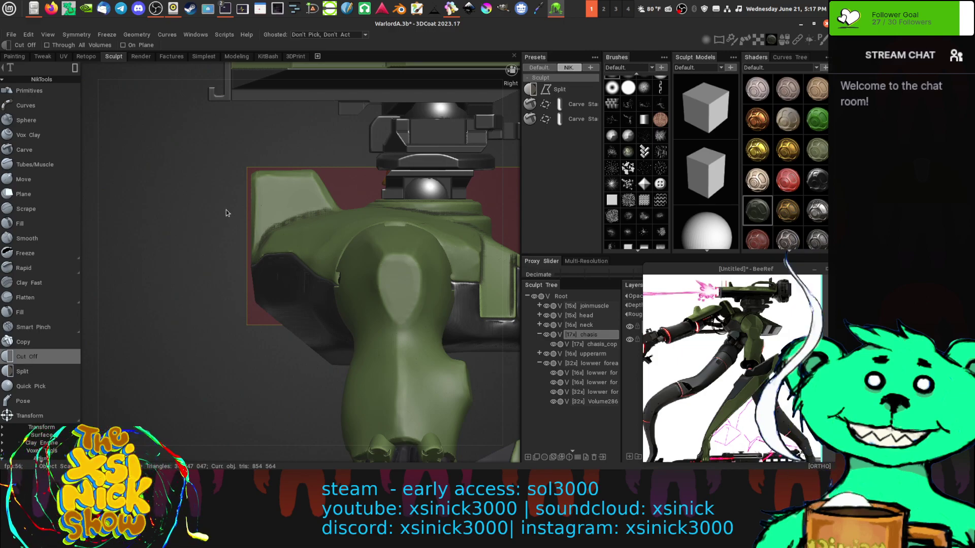
middle_click_drag(206, 215, 156, 214)
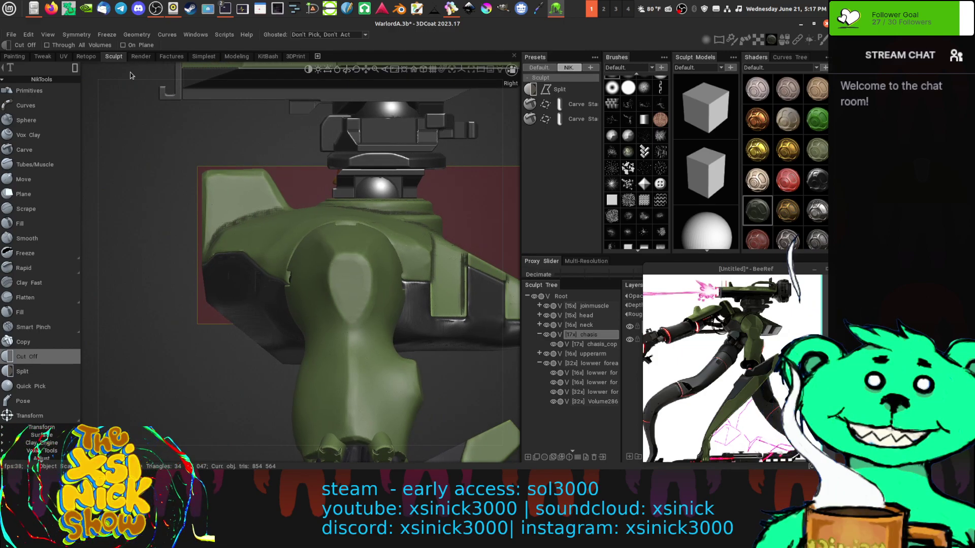
left_click_drag(130, 75, 429, 213)
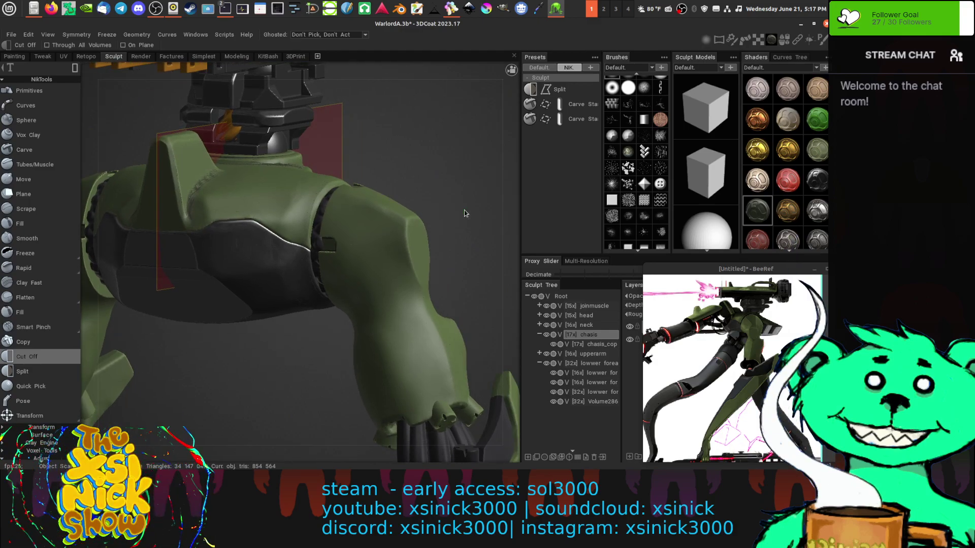
mouse_move(510, 186)
left_mouse_down()
mouse_move(539, 182)
mouse_move(510, 182)
left_mouse_up()
middle_click_drag(459, 214, 521, 173)
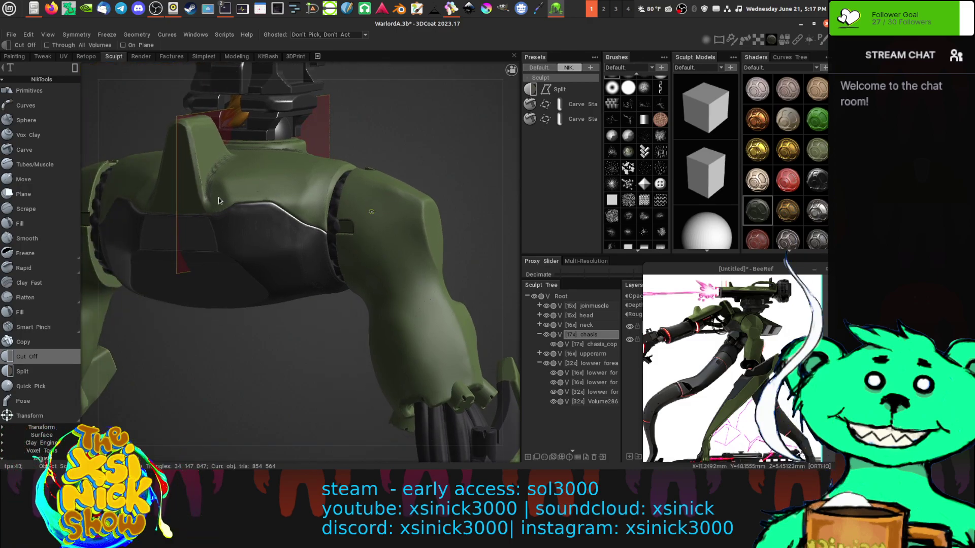
- Choose the Flatten brush and make the dark underbody child volume of chasis the active one
left_click(25, 297)
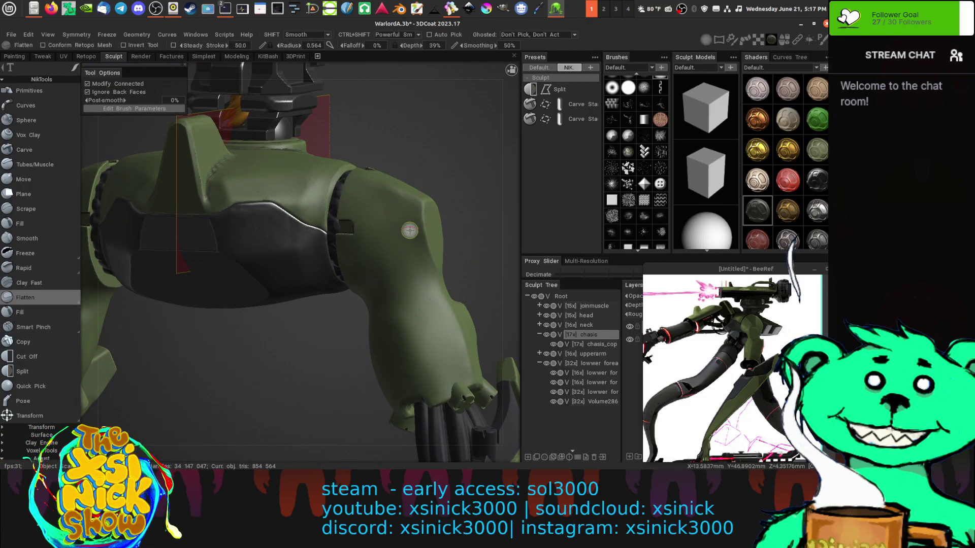
left_click_drag(503, 212, 510, 189)
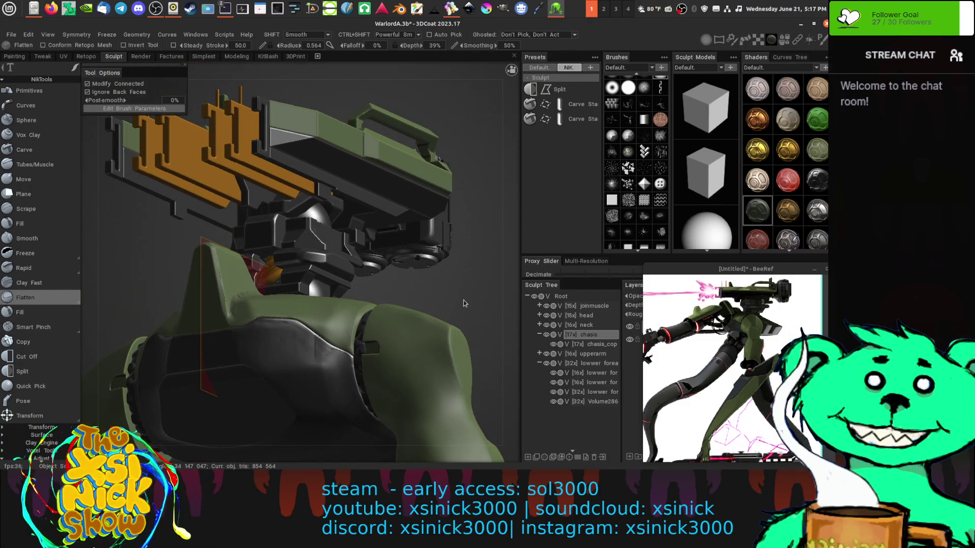
middle_click_drag(482, 284, 461, 186)
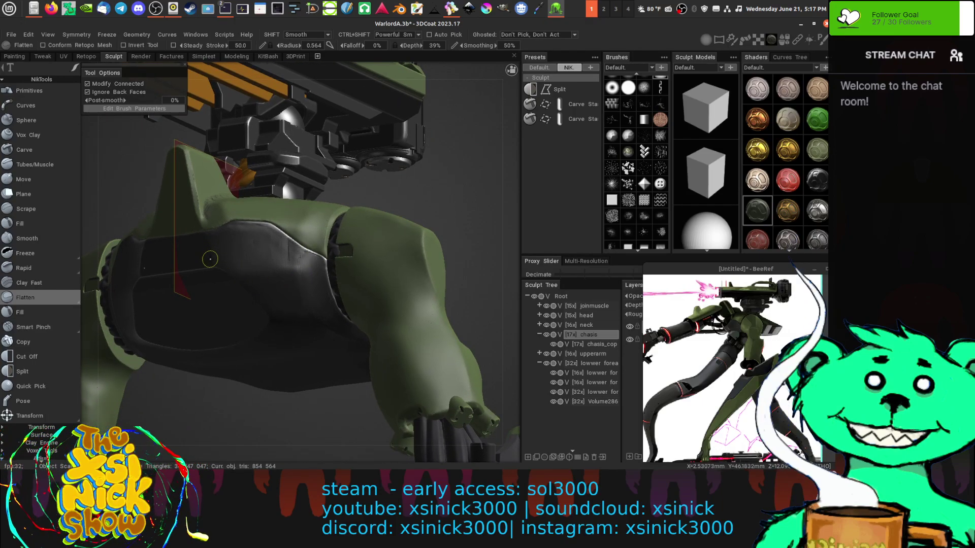
left_click(591, 344)
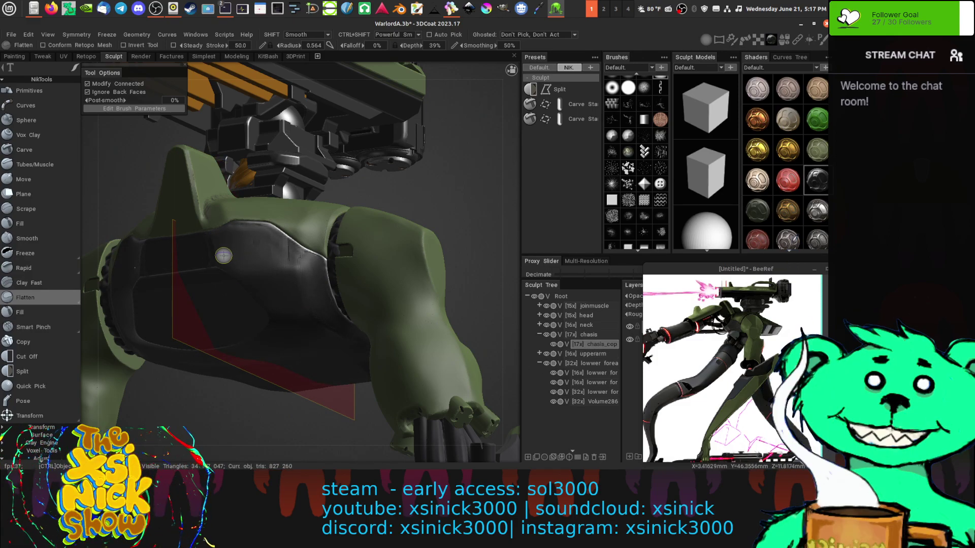
- Examine the dark underbody's front faces and lower edge from several angles
left_click_drag(418, 188, 495, 192)
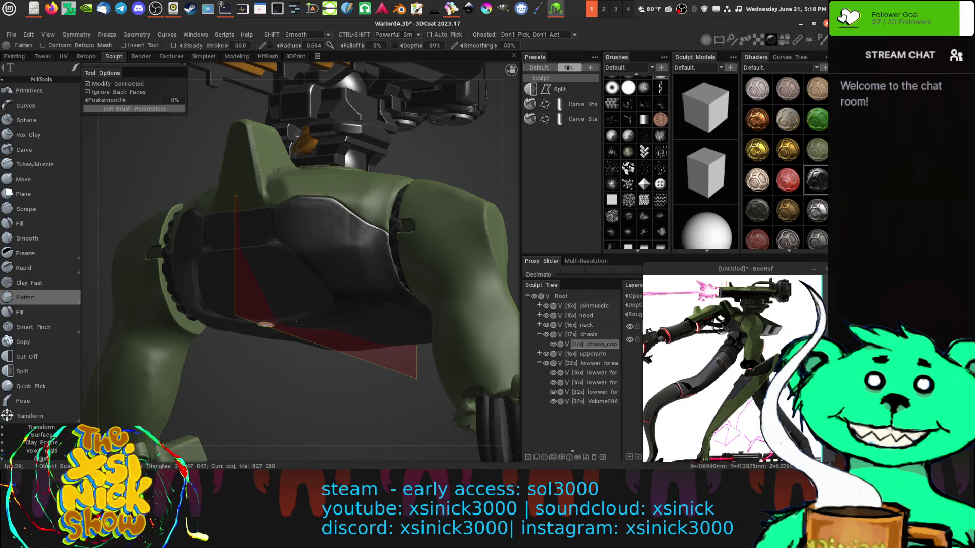
left_click_drag(475, 178, 497, 168)
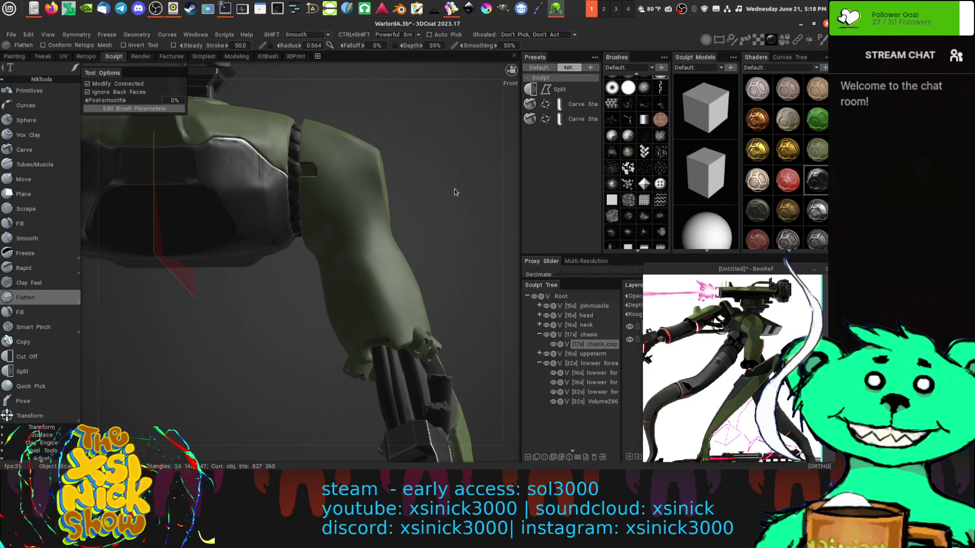
right_click_drag(455, 192, 343, 269)
right_click_drag(368, 311, 357, 309)
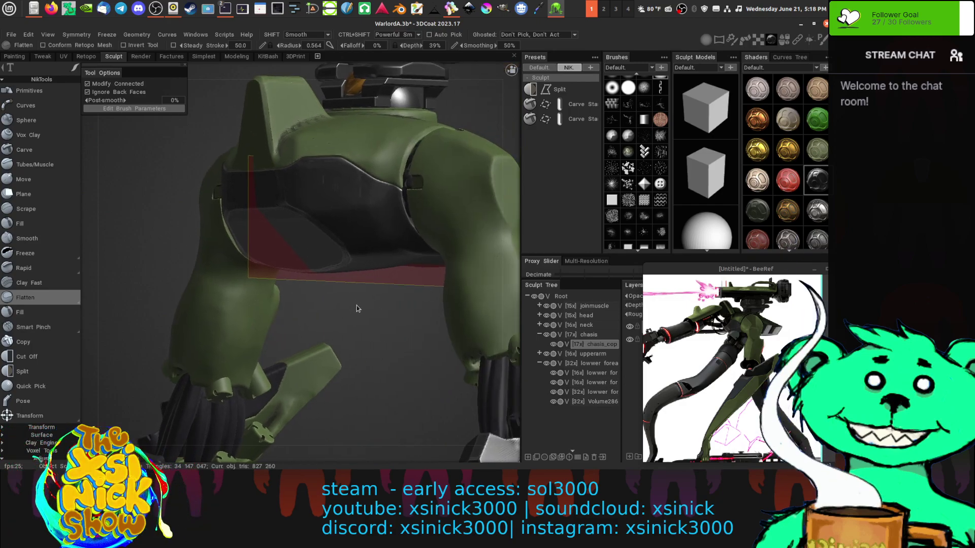
middle_click_drag(357, 309, 343, 311)
right_click_drag(495, 126, 407, 125)
left_click_drag(476, 163, 526, 164)
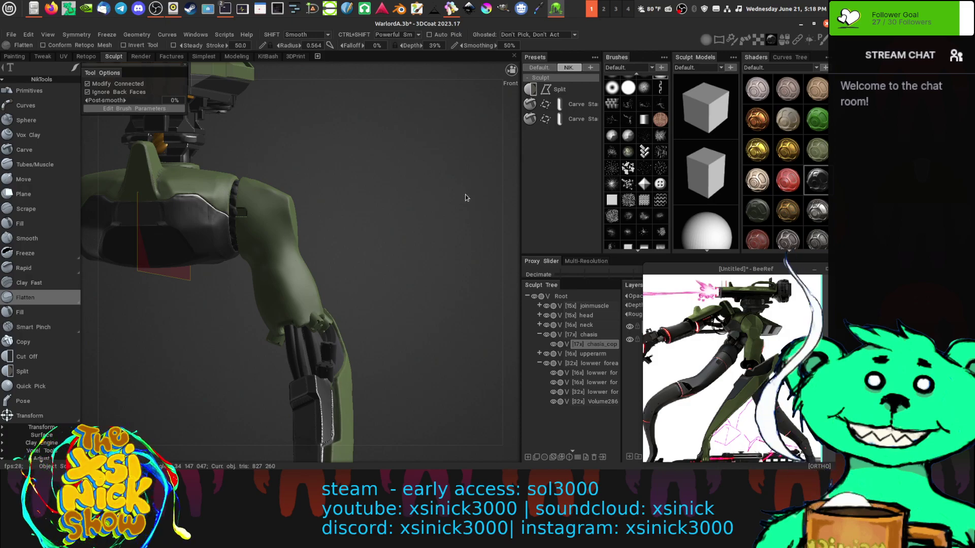
mouse_move(466, 192)
right_mouse_down()
mouse_move(442, 209)
mouse_move(463, 196)
right_mouse_up()
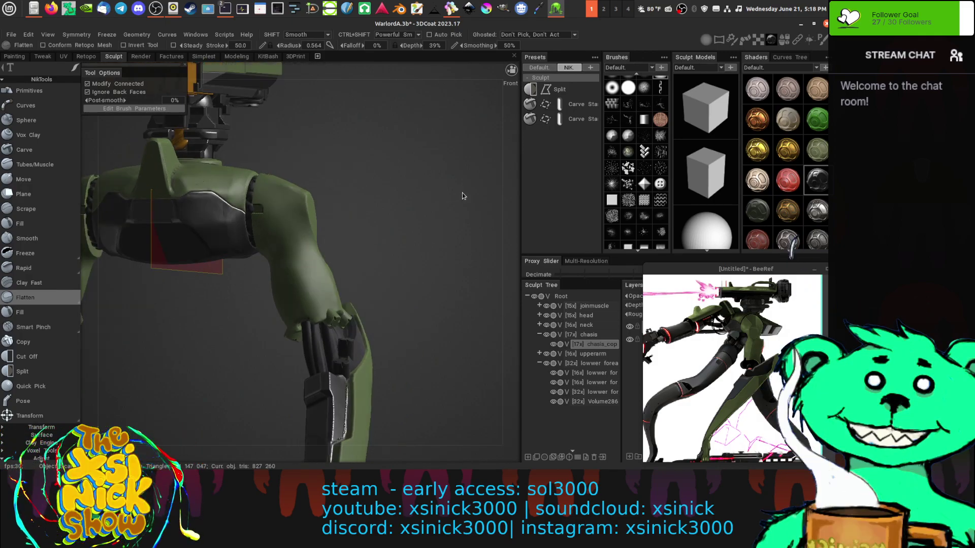
middle_click_drag(462, 194, 533, 226)
right_click_drag(485, 199, 519, 193)
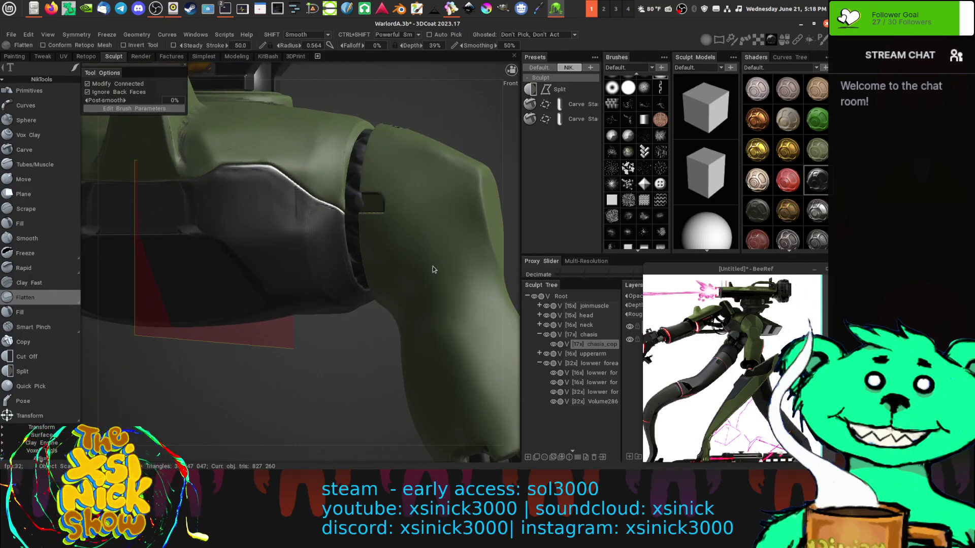
- Try a freehand Flatten stroke along the horizontal crease across the front of the dark underbody, and undo it
middle_click_drag(181, 420, 319, 438)
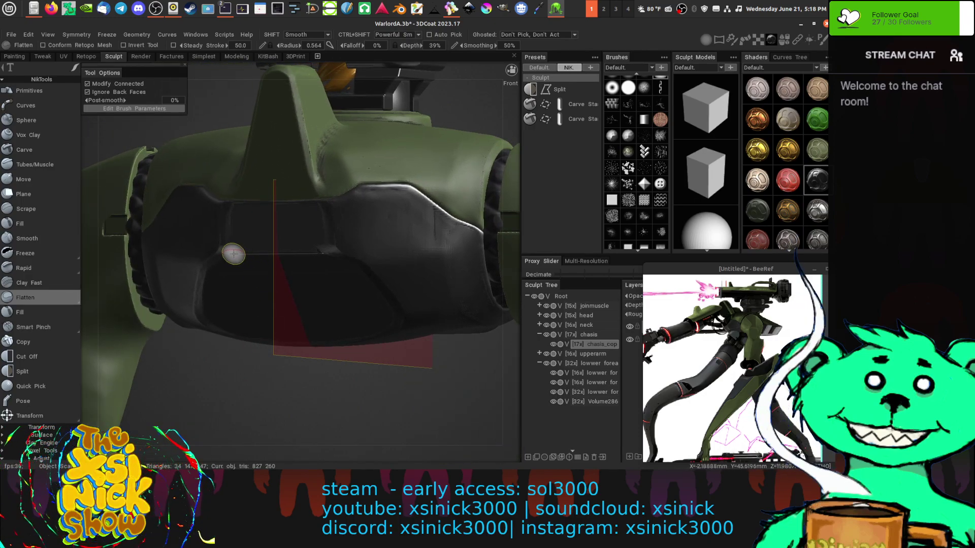
mouse_move(233, 253)
left_mouse_down()
mouse_move(287, 253)
mouse_move(219, 252)
mouse_move(282, 259)
left_mouse_up()
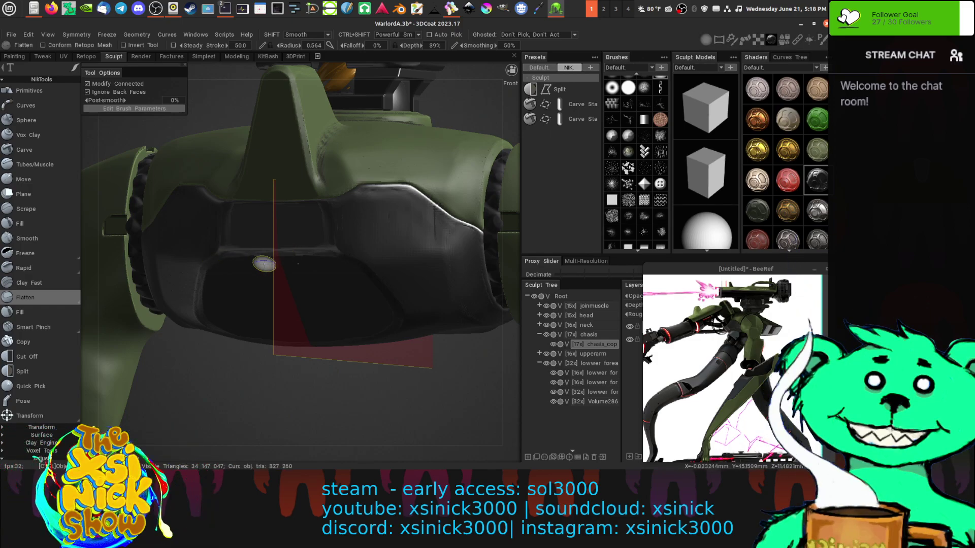
scroll(626, 95, "up", 1)
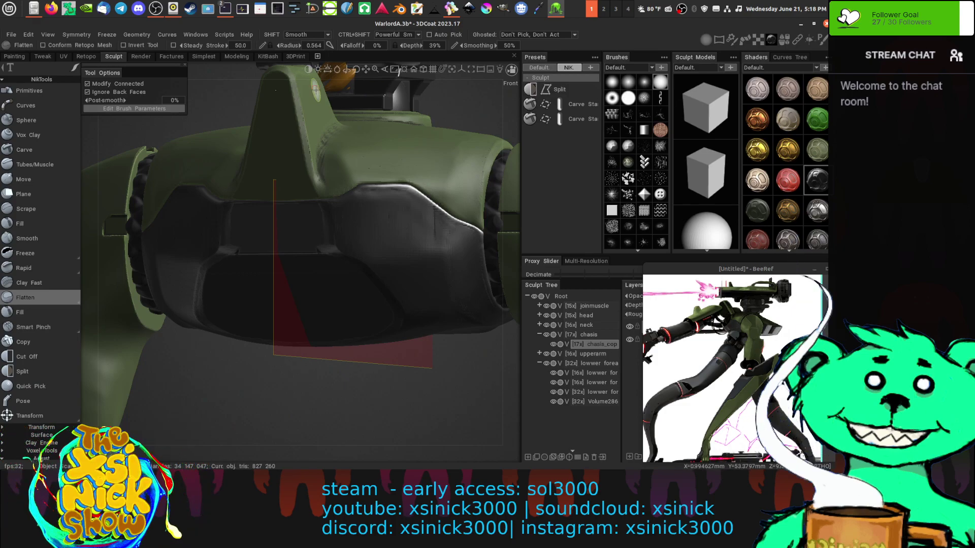
- Switch the Flatten brush to straight-line strokes and flatten the horizontal crease across the underbody's front, undoing and redrawing the stroke
left_click(75, 69)
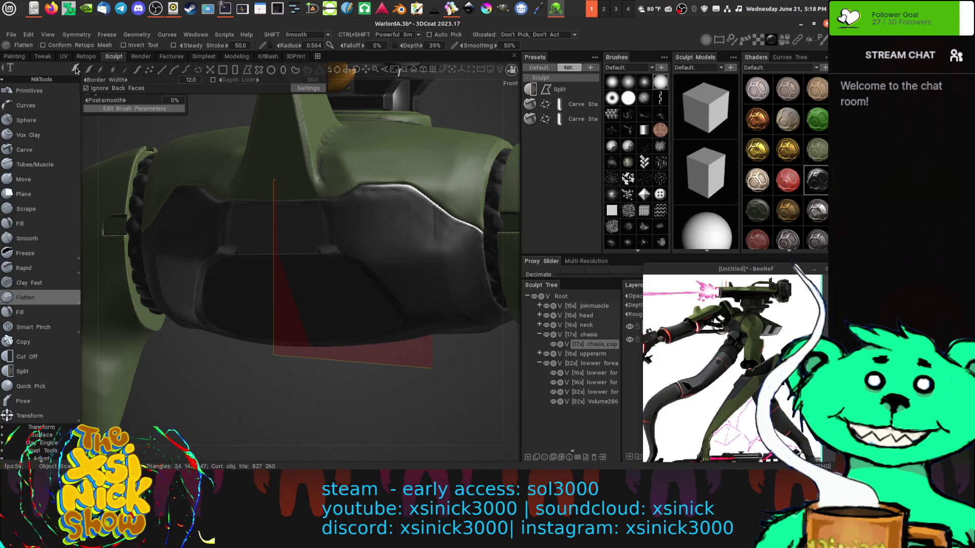
left_click(106, 72)
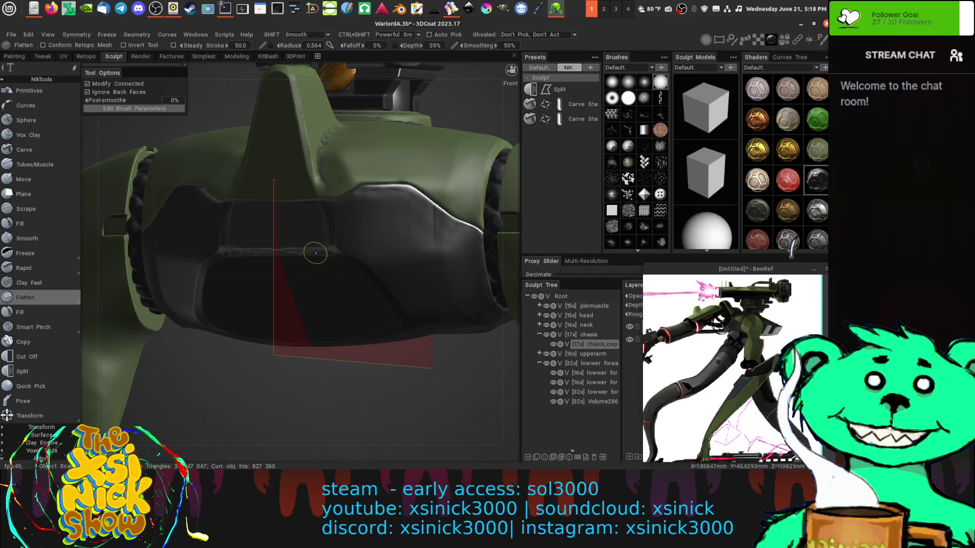
key("ctrl+z")
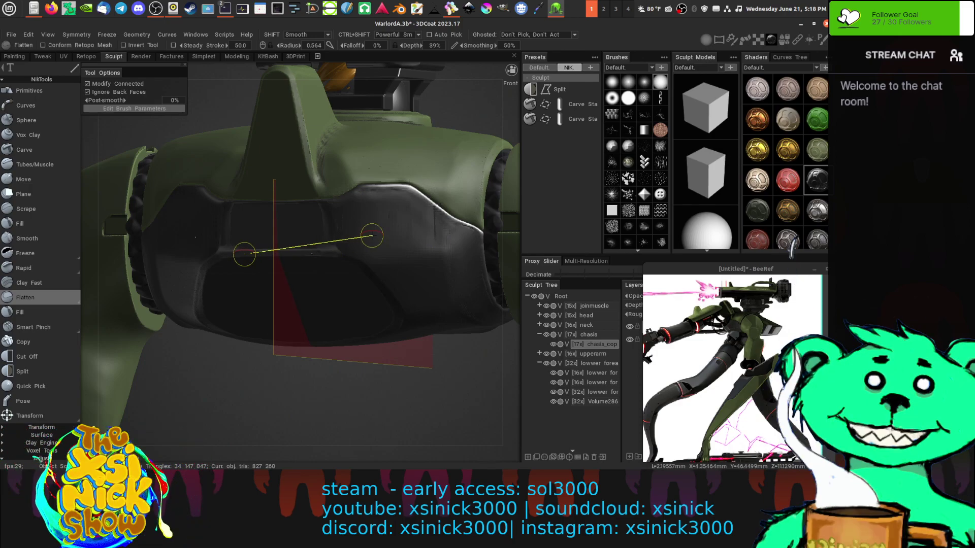
left_click_drag(372, 235, 373, 236)
left_click_drag(499, 340, 454, 348)
- Review the reshaped chassis and upper limbs from the side and the front
left_click_drag(300, 245, 101, 274)
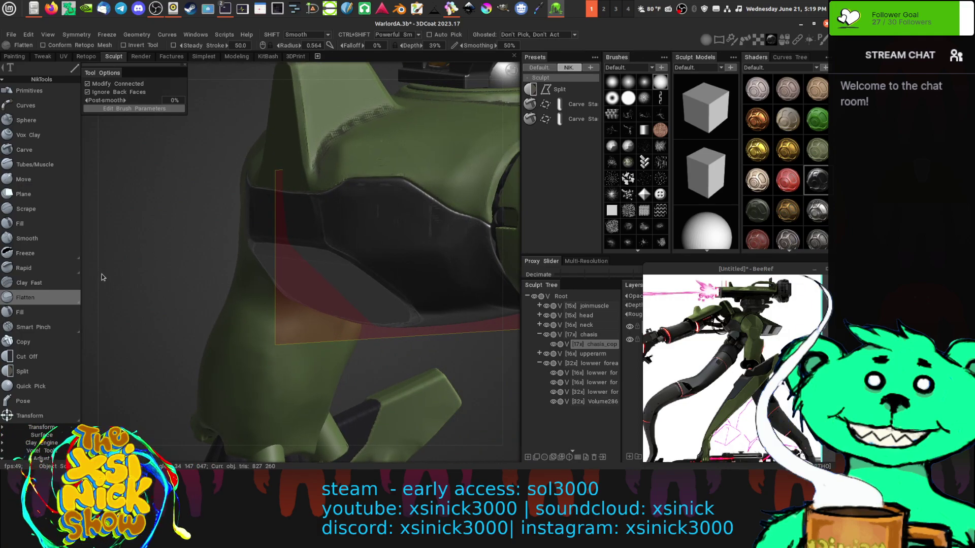
middle_click_drag(102, 275, 113, 255)
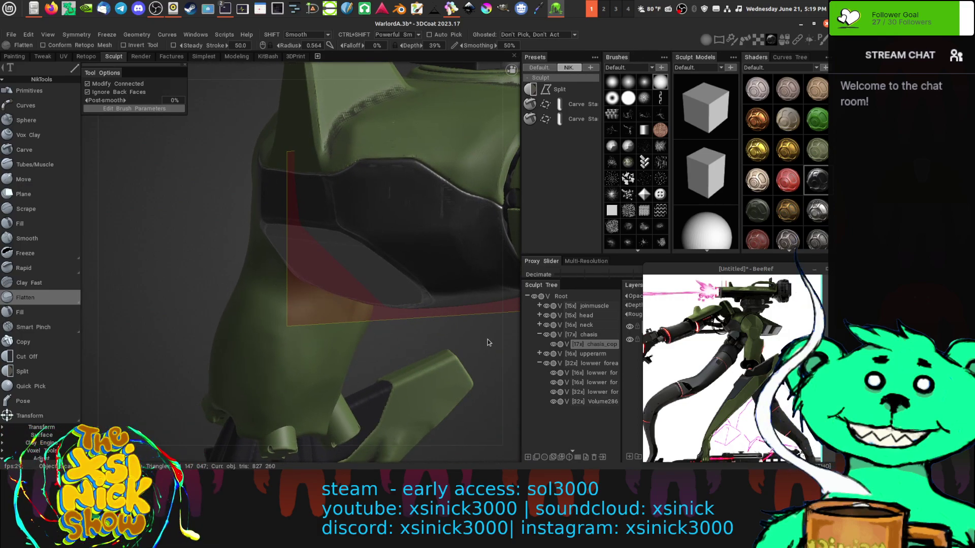
right_click_drag(487, 340, 408, 270)
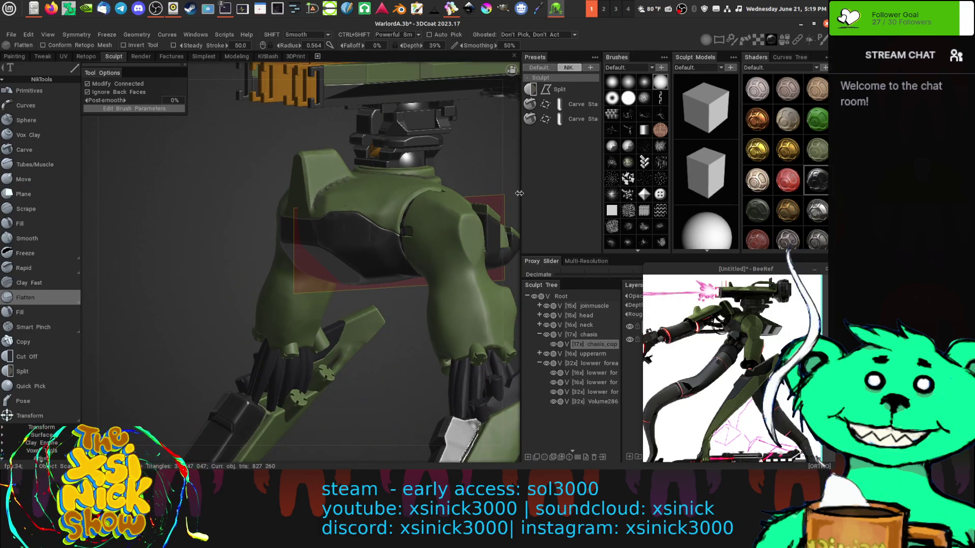
left_click_drag(518, 190, 582, 182)
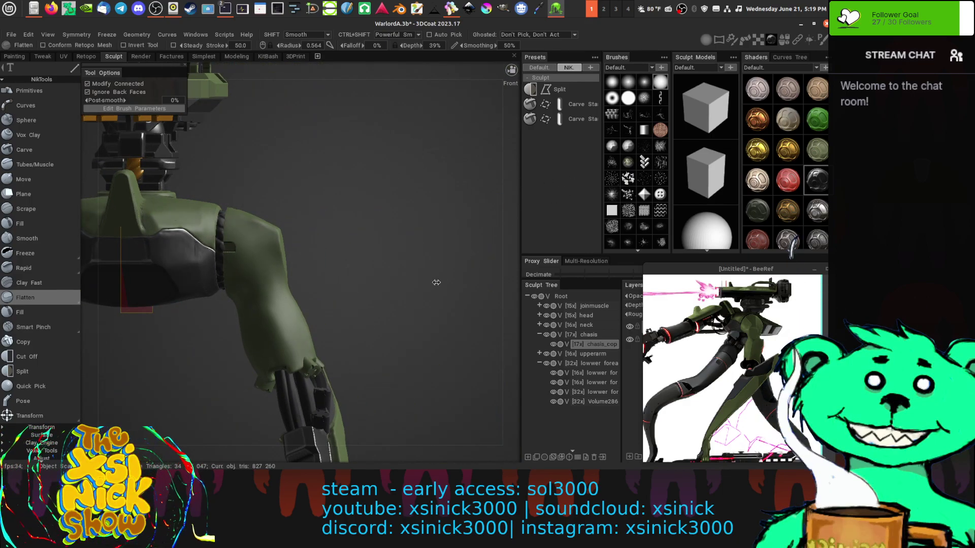
middle_click_drag(359, 300, 432, 269)
scroll(443, 287, "down", 3)
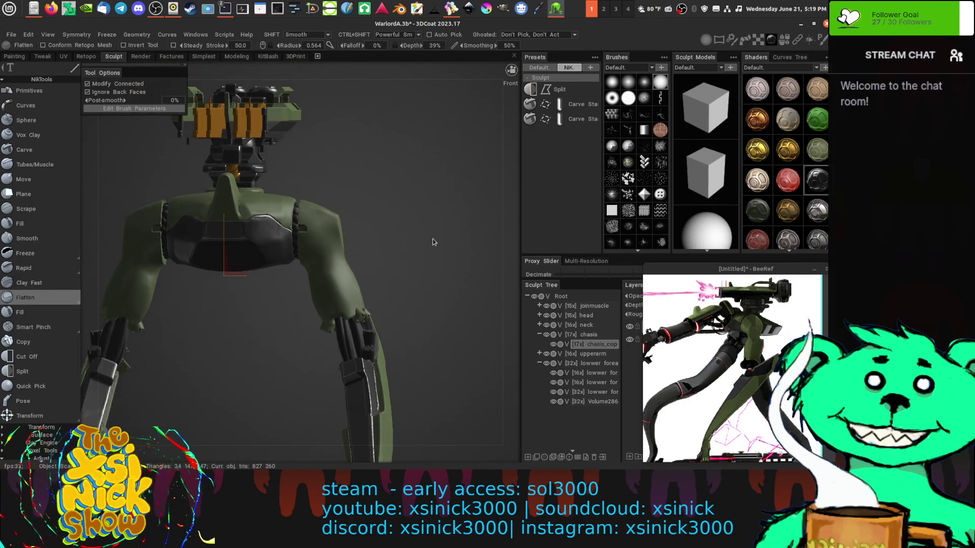
right_click_drag(498, 240, 443, 240)
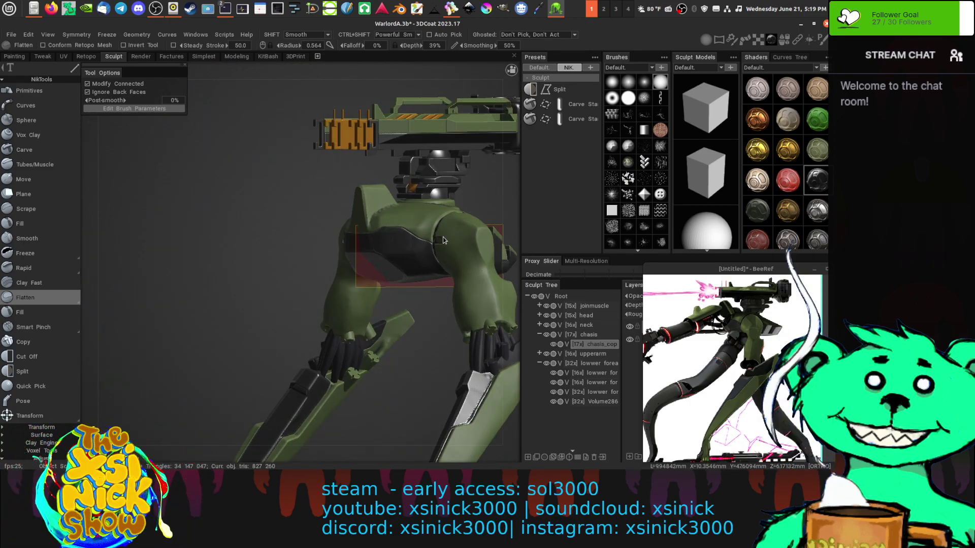
middle_click_drag(379, 269, 370, 259)
- Study the limb joints below the chassis in the BeeRef reference image and compare them with the model's limbs
scroll(724, 345, "up", 3)
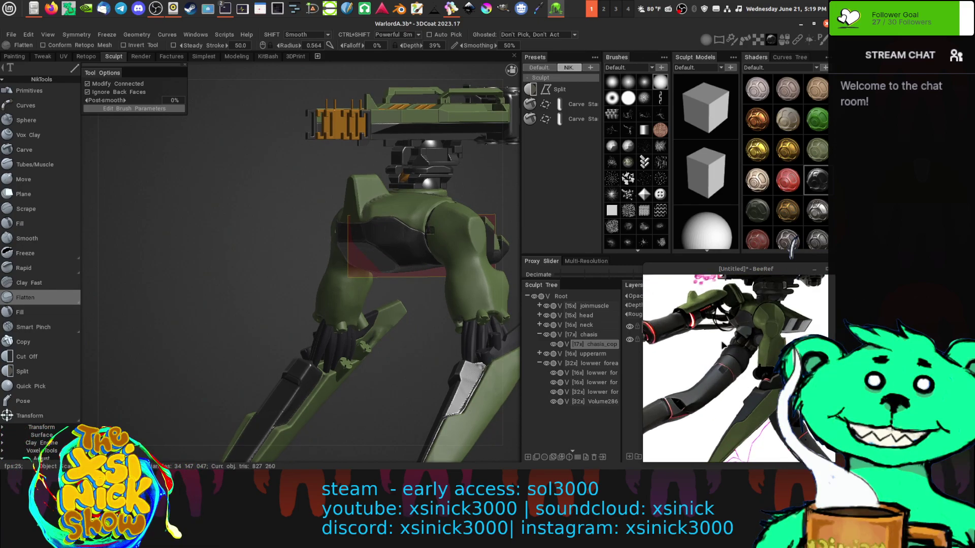
scroll(723, 346, "up", 5)
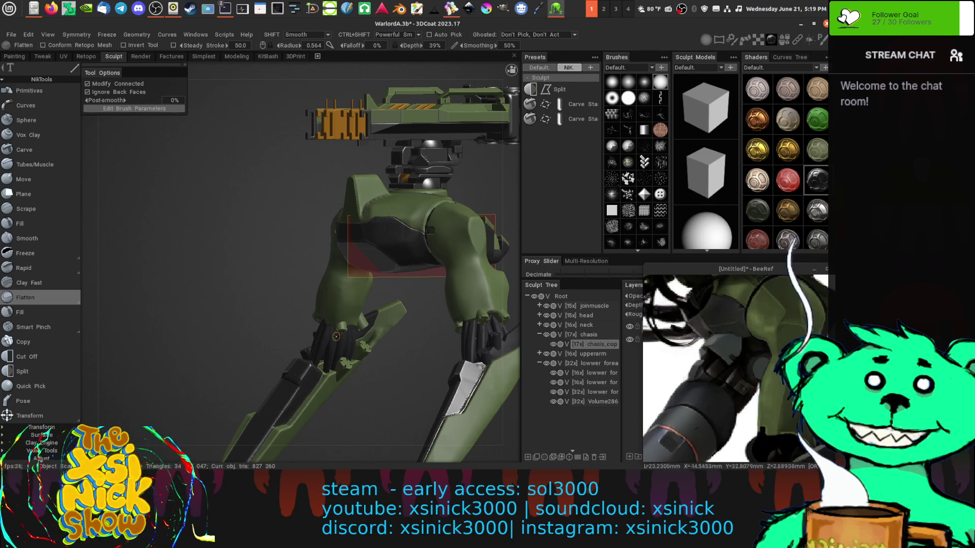
mouse_move(730, 374)
middle_mouse_down()
mouse_move(724, 358)
mouse_move(705, 365)
middle_mouse_up()
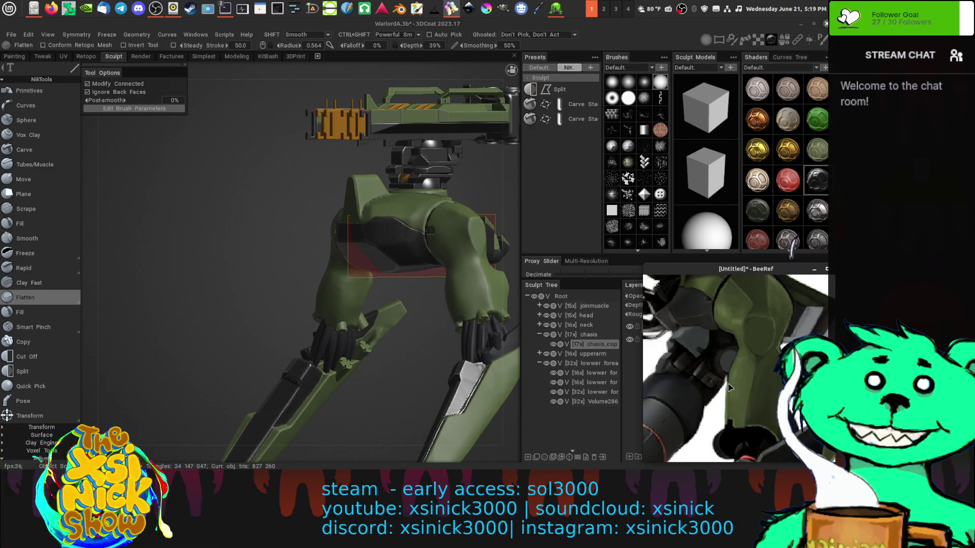
scroll(700, 378, "down", 4)
scroll(723, 365, "up", 3)
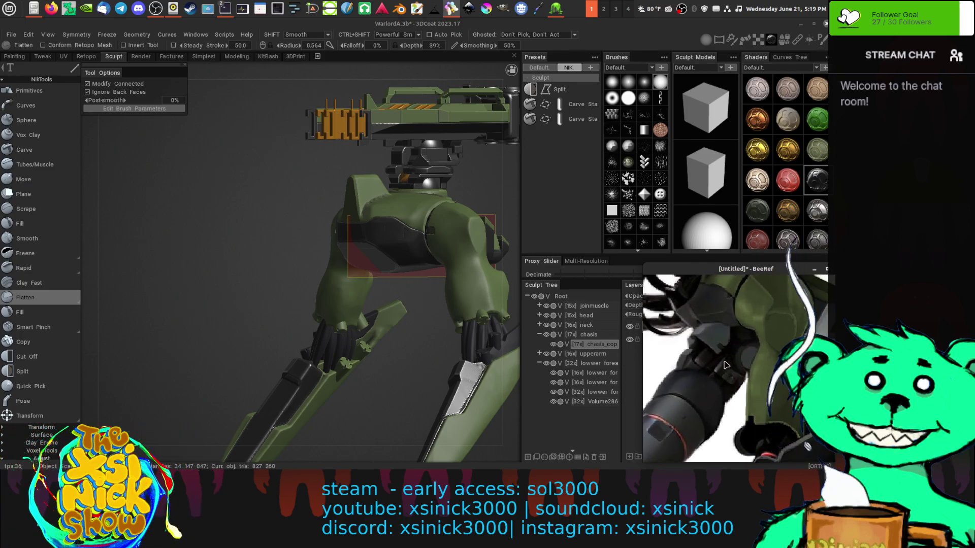
scroll(725, 365, "down", 3)
scroll(725, 366, "down", 2)
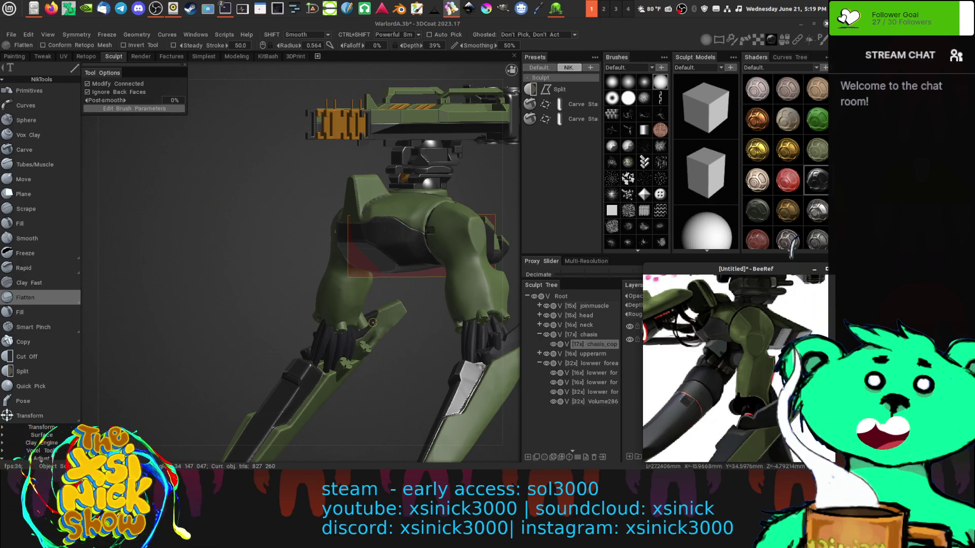
middle_click_drag(404, 351, 360, 281)
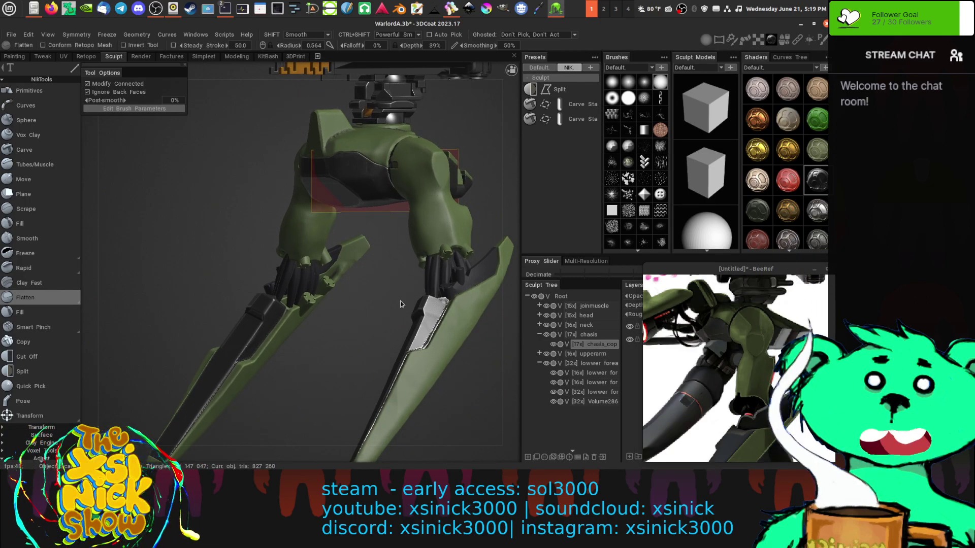
- Examine the shoulders, elbow joints and forearms from the front, back and side of the mech
left_click_drag(486, 349, 536, 352)
middle_click_drag(505, 360, 511, 320)
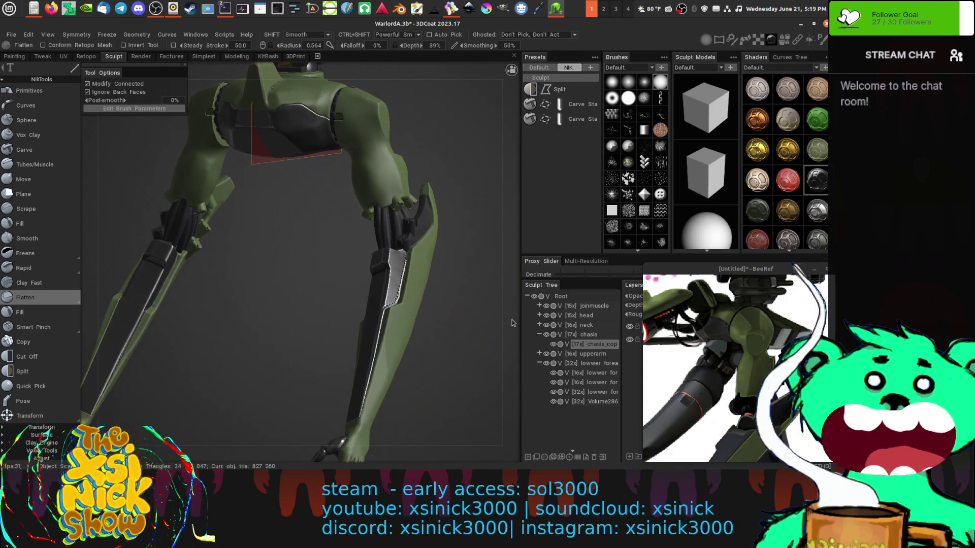
left_click_drag(512, 320, 275, 329)
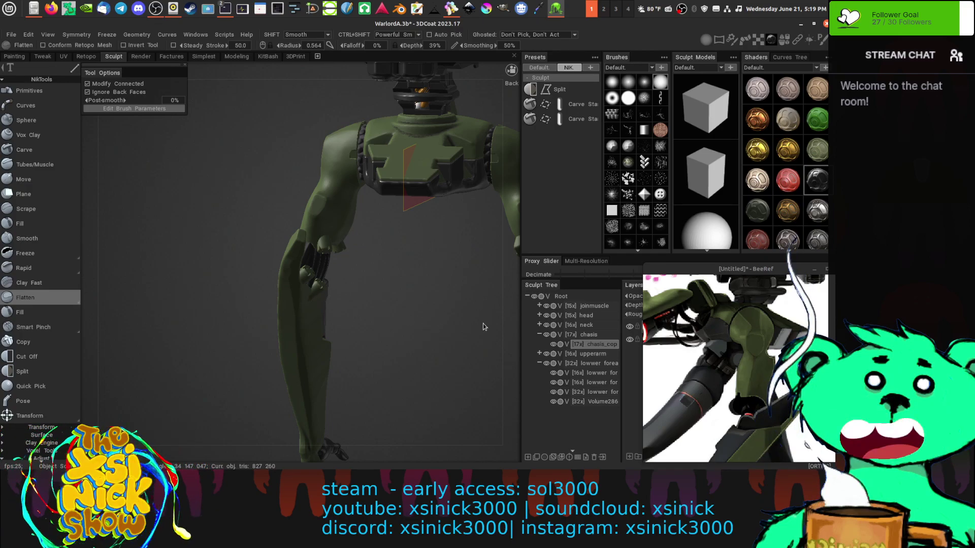
left_click_drag(510, 318, 437, 320)
left_click_drag(484, 300, 684, 295)
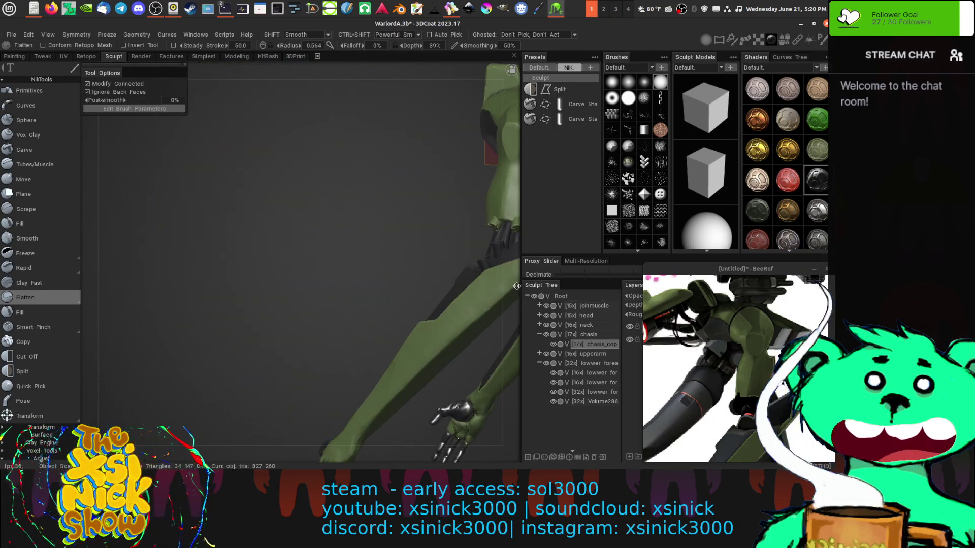
left_click_drag(275, 285, 391, 293)
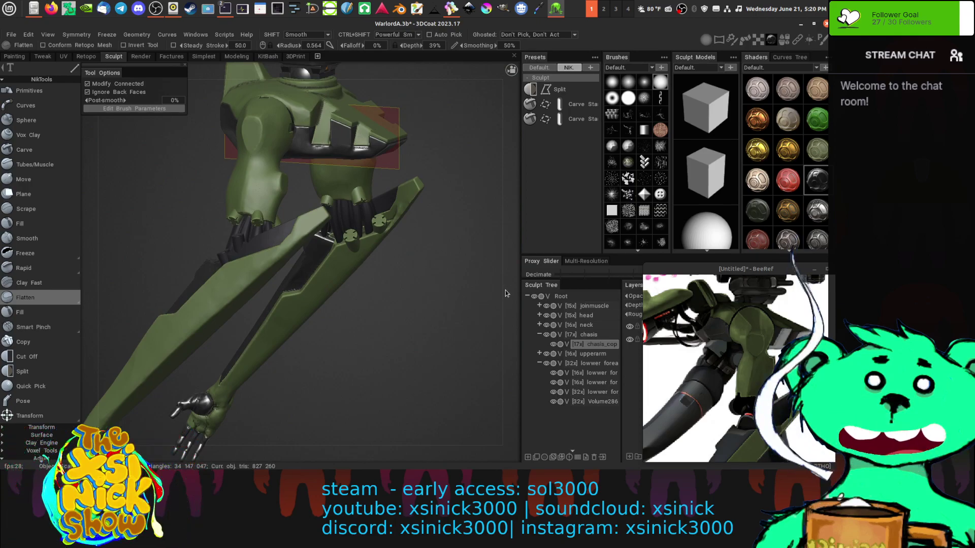
mouse_move(505, 293)
left_mouse_down()
mouse_move(492, 285)
mouse_move(523, 290)
mouse_move(514, 291)
left_mouse_up()
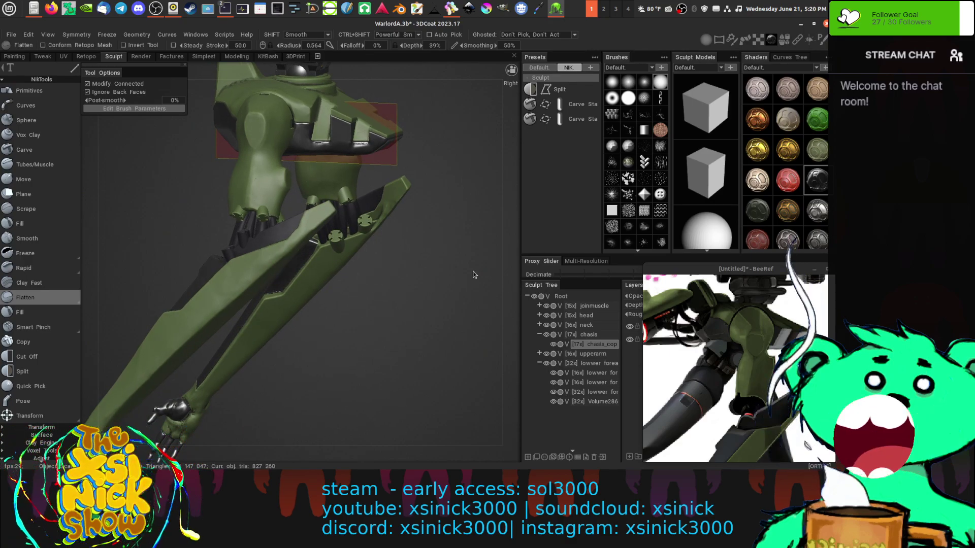
left_click_drag(488, 236, 496, 232)
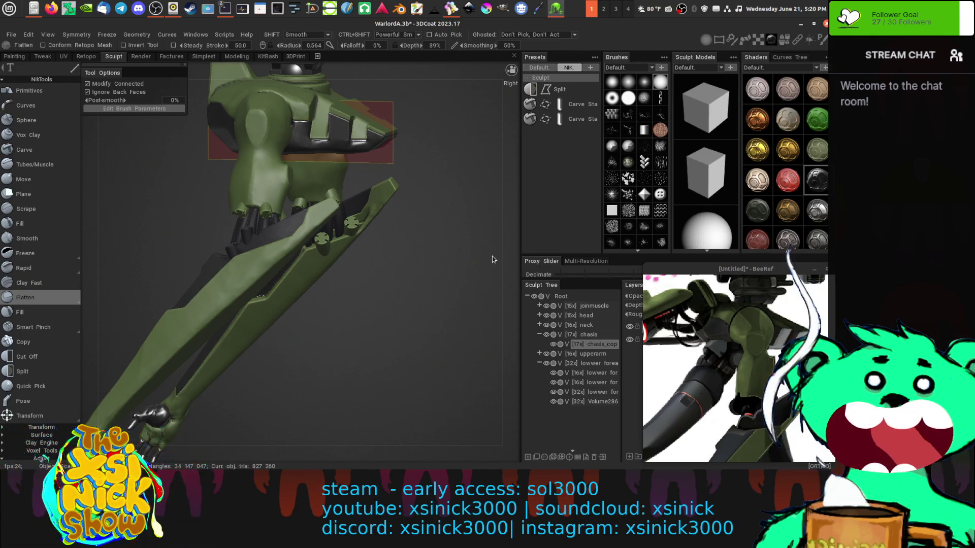
- Compare a close-up of the reference image's limb joint with the model's upper limbs and chassis
scroll(723, 361, "up", 5)
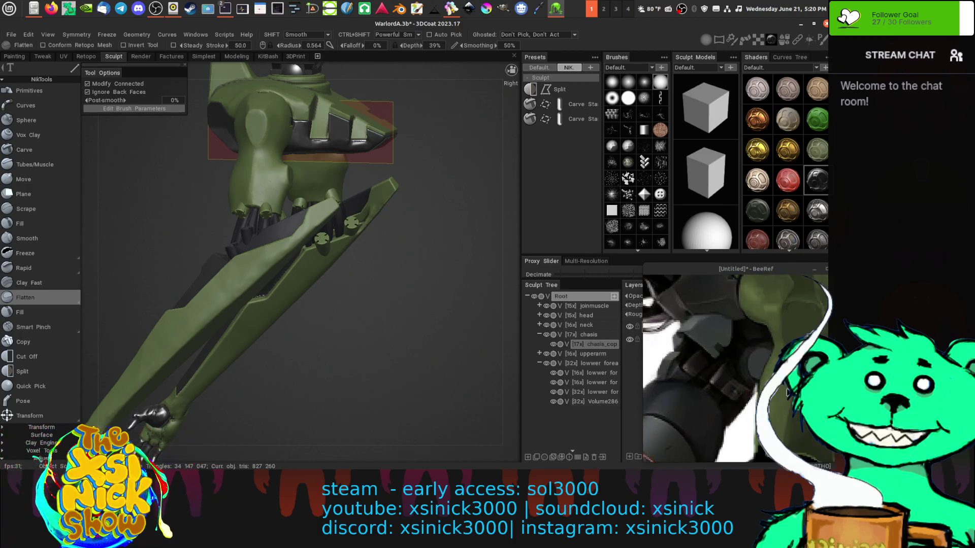
middle_click_drag(475, 234, 475, 295)
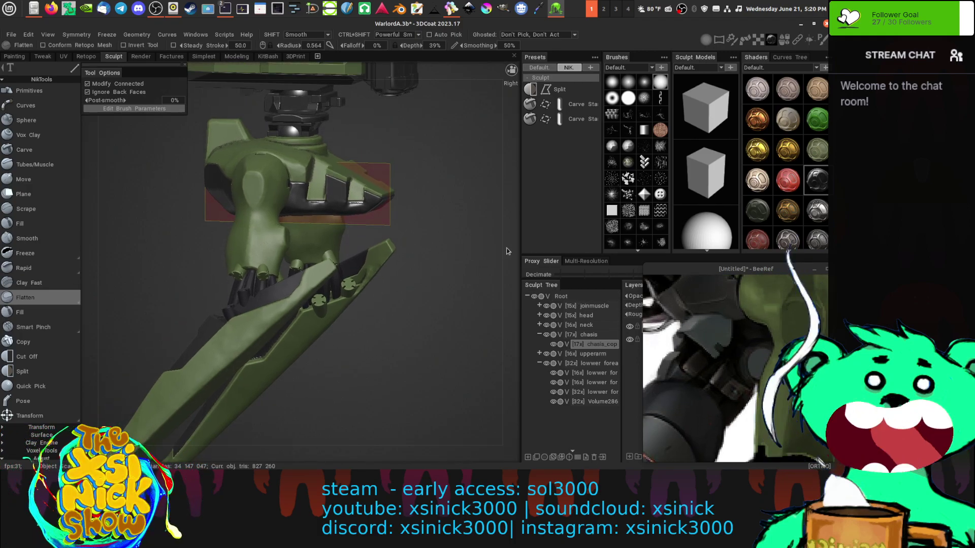
left_click_drag(507, 248, 582, 228)
middle_click_drag(319, 248, 488, 275)
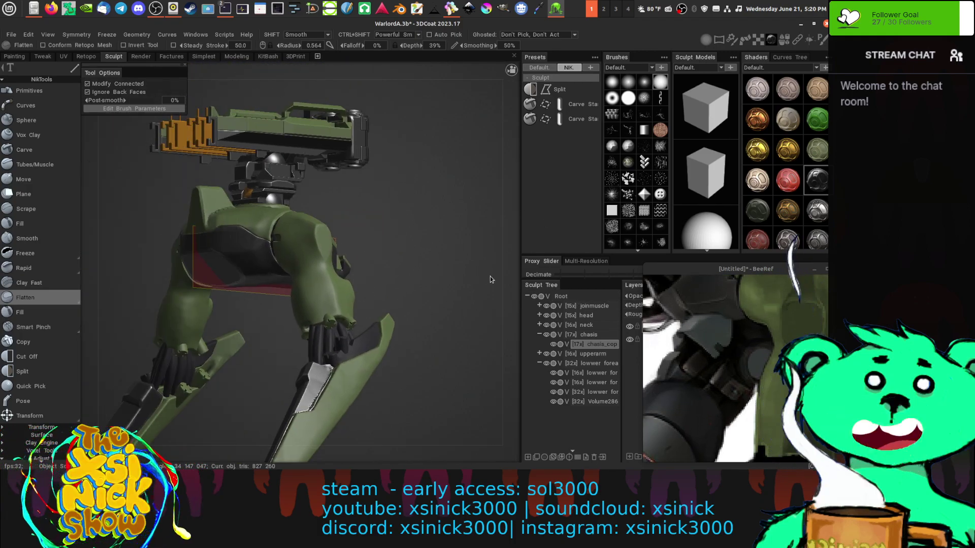
left_click_drag(489, 276, 431, 248)
middle_click_drag(432, 249, 330, 253)
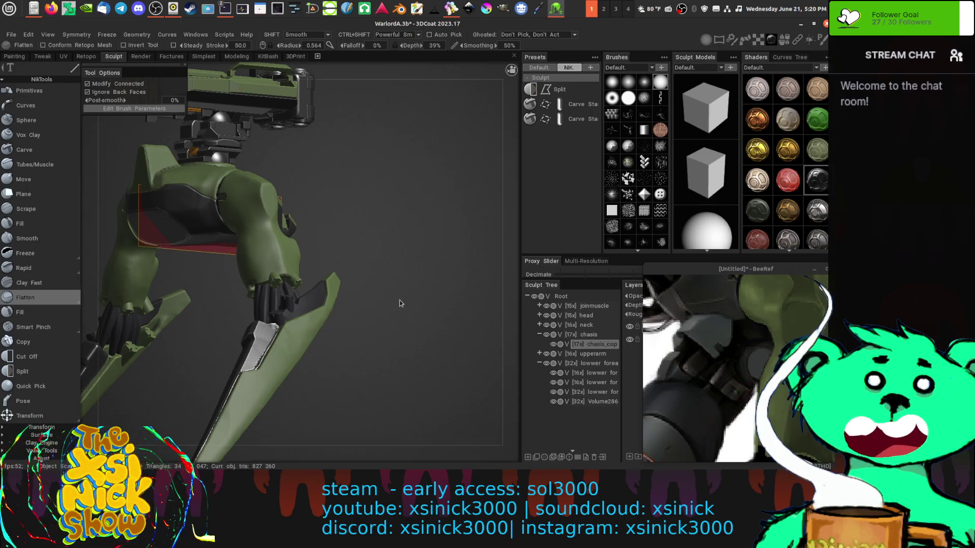
middle_click_drag(400, 300, 413, 231)
- Study the lower limbs in the BeeRef reference image and compare them with the model's forearms and hands
scroll(712, 387, "down", 3)
scroll(713, 387, "down", 6)
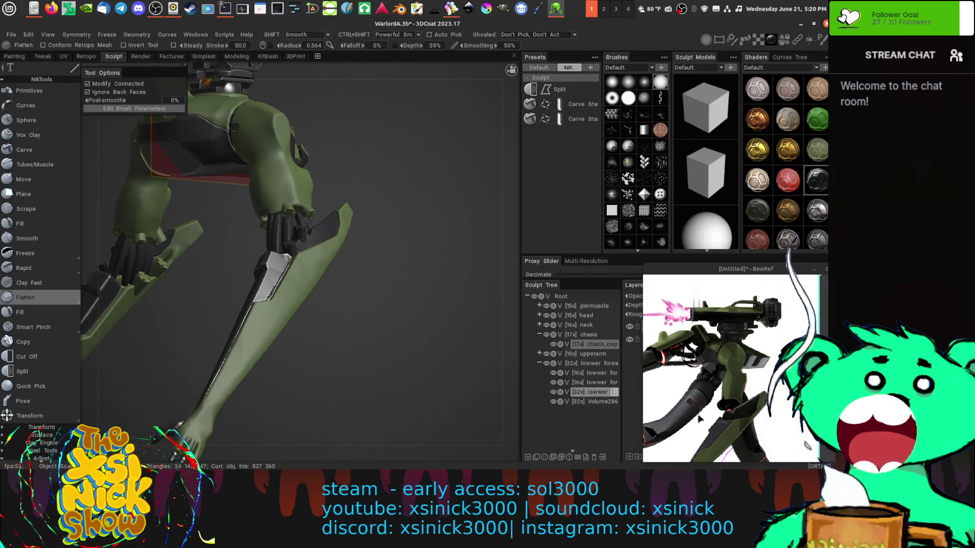
middle_click_drag(711, 413, 736, 311)
scroll(756, 368, "up", 2)
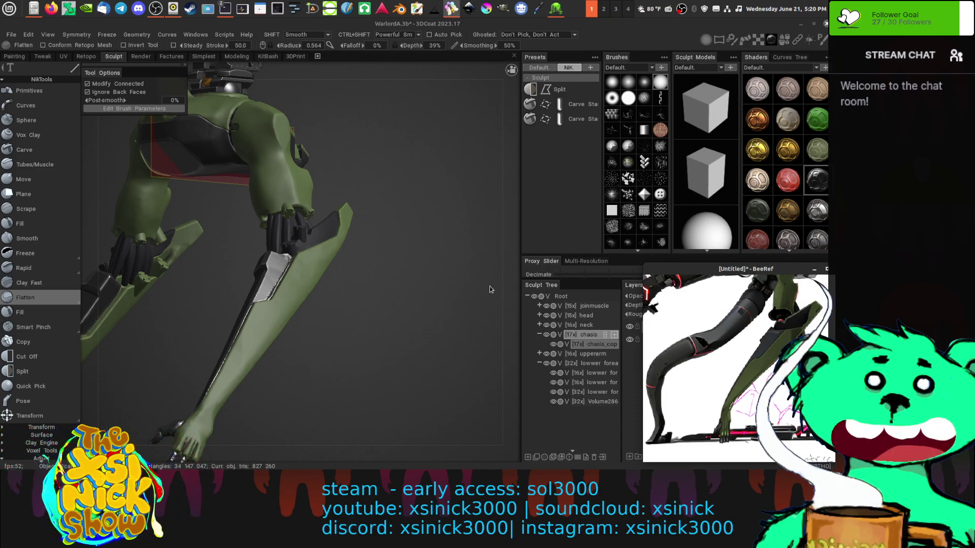
left_click_drag(504, 253, 472, 261)
right_click_drag(473, 264, 407, 339)
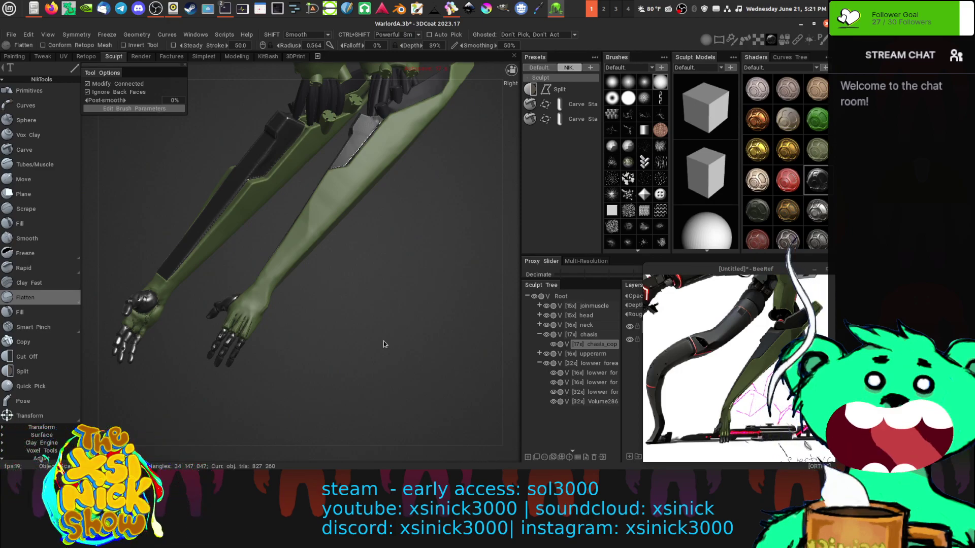
left_click_drag(388, 270, 373, 326)
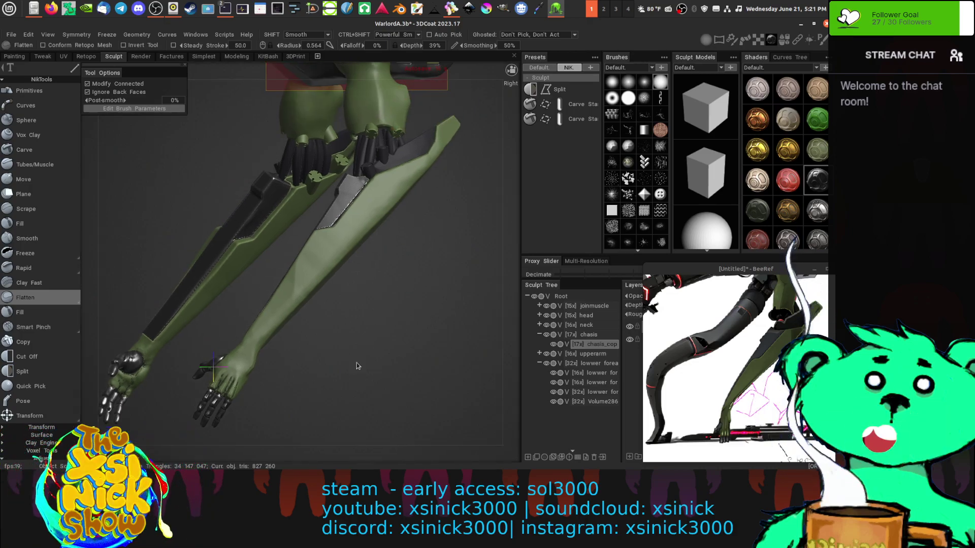
left_click_drag(414, 352, 446, 342)
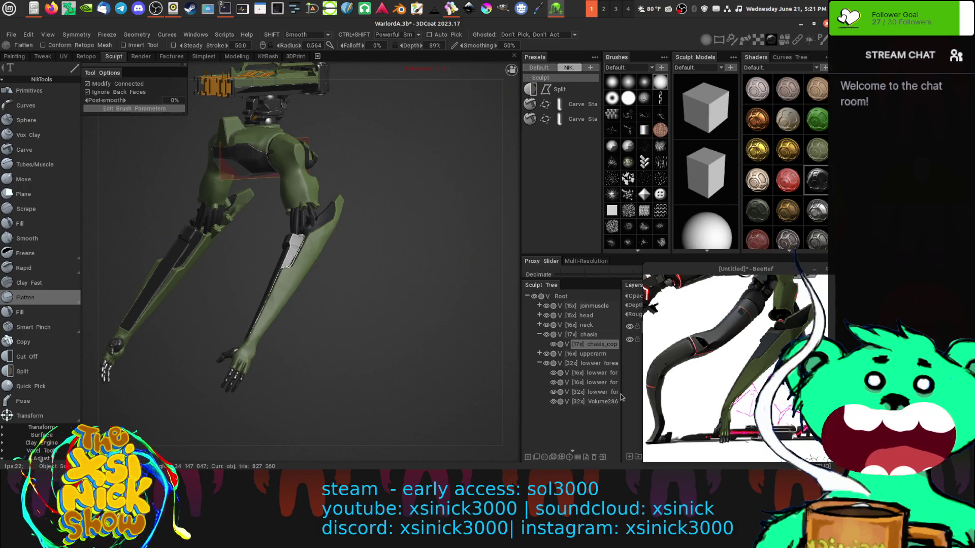
scroll(744, 378, "down", 3)
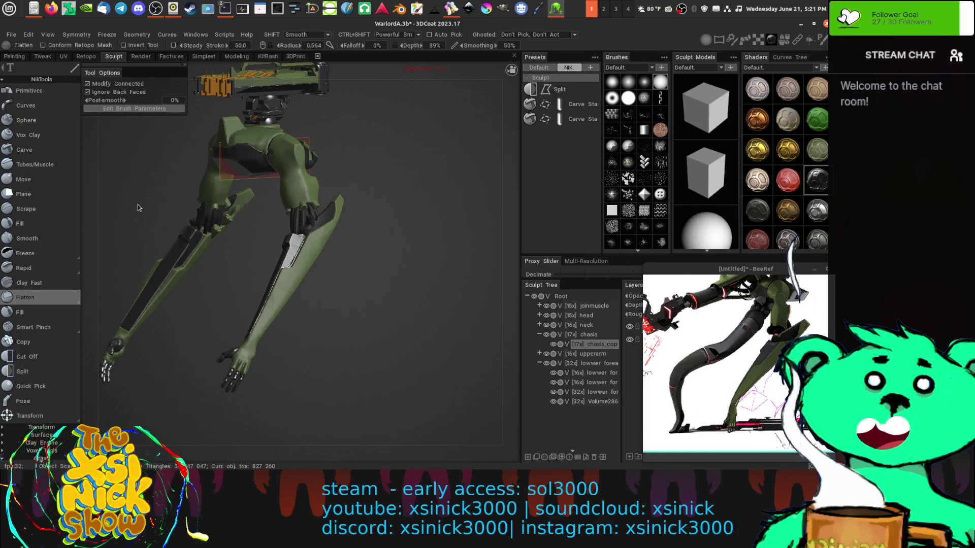
scroll(738, 386, "up", 3)
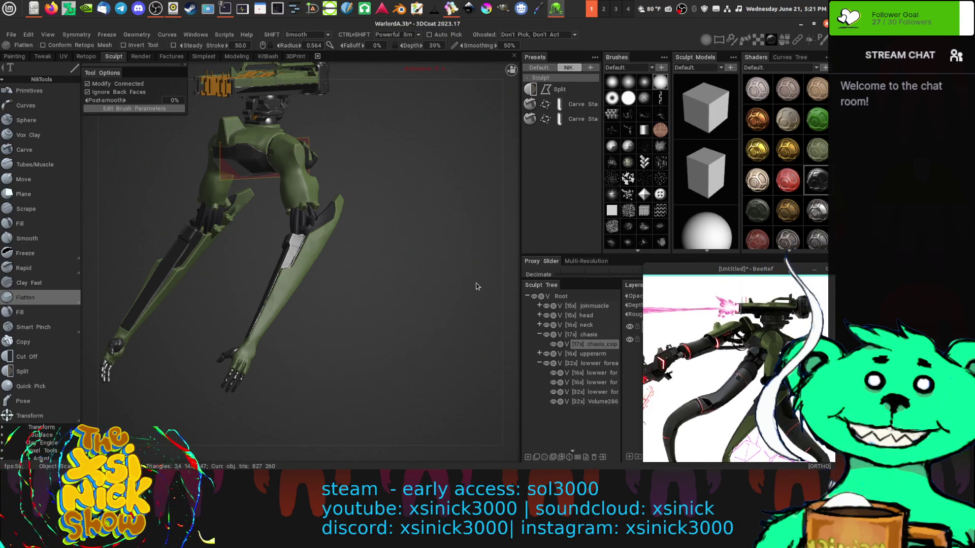
- Review the whole mech's proportions from three-quarter and front views beside the full reference figure
middle_click_drag(477, 287, 457, 291)
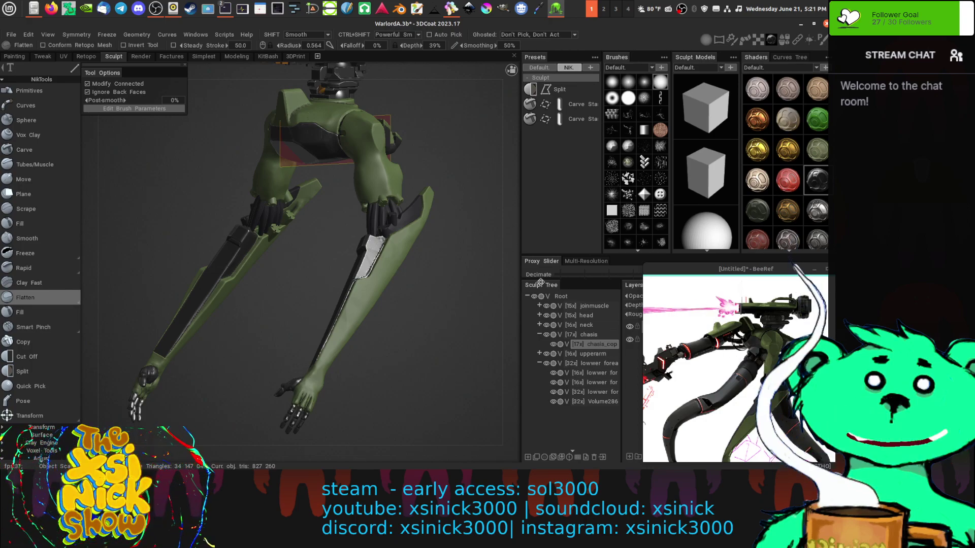
middle_click_drag(472, 266, 465, 301)
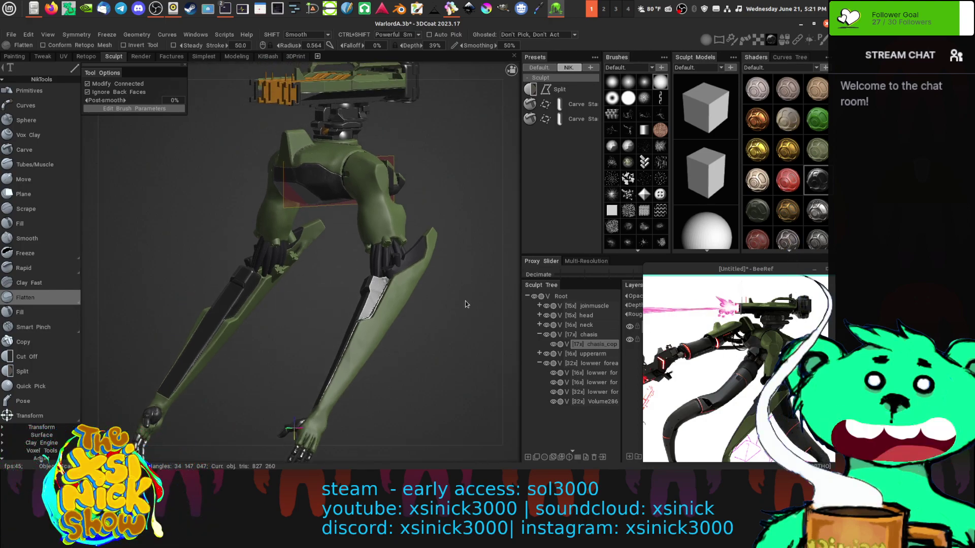
right_click_drag(465, 272, 458, 250)
left_click_drag(458, 251, 516, 255)
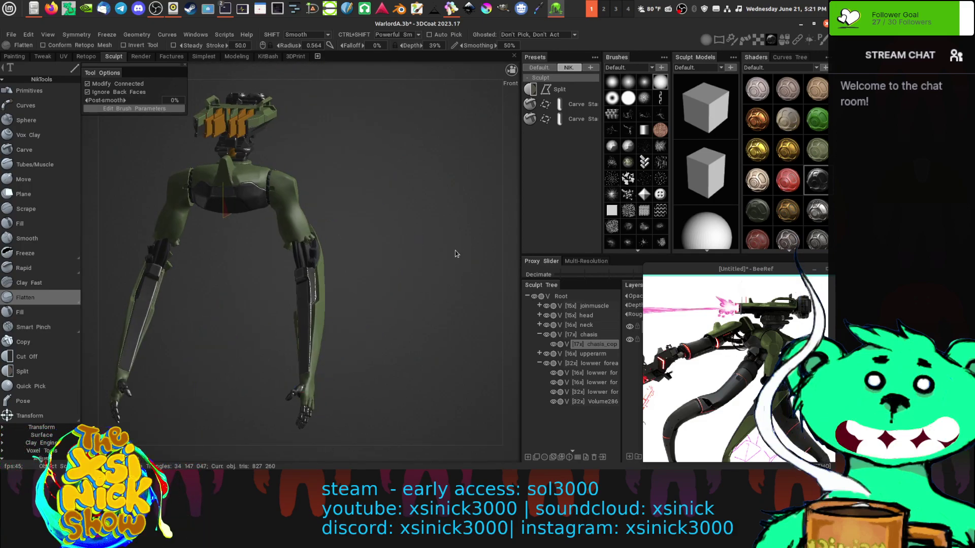
middle_click_drag(422, 255, 477, 270)
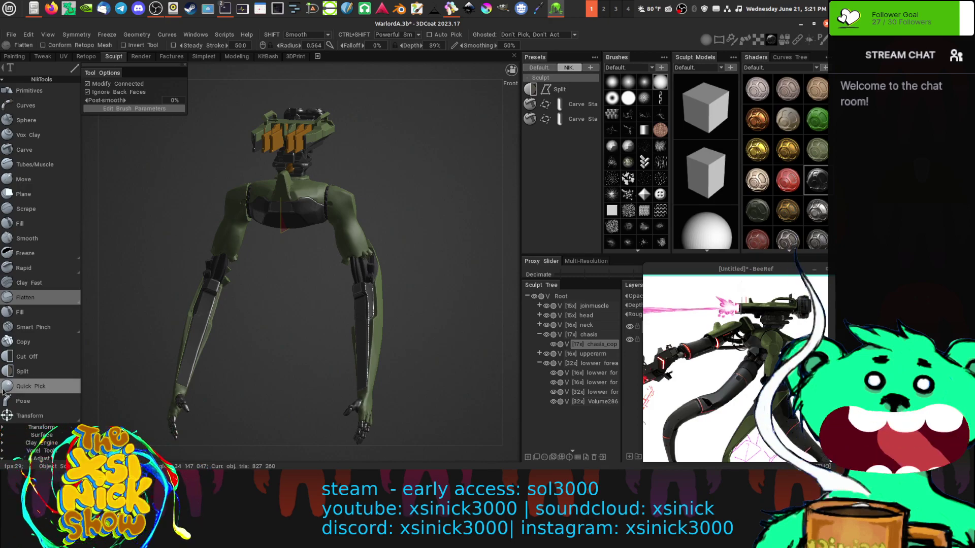
middle_click_drag(429, 370, 446, 331)
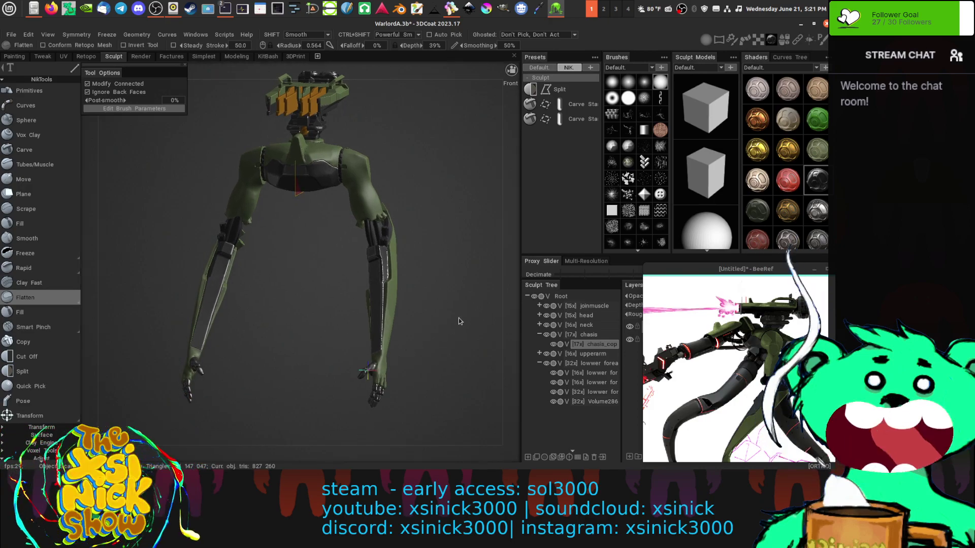
left_click_drag(458, 320, 426, 317)
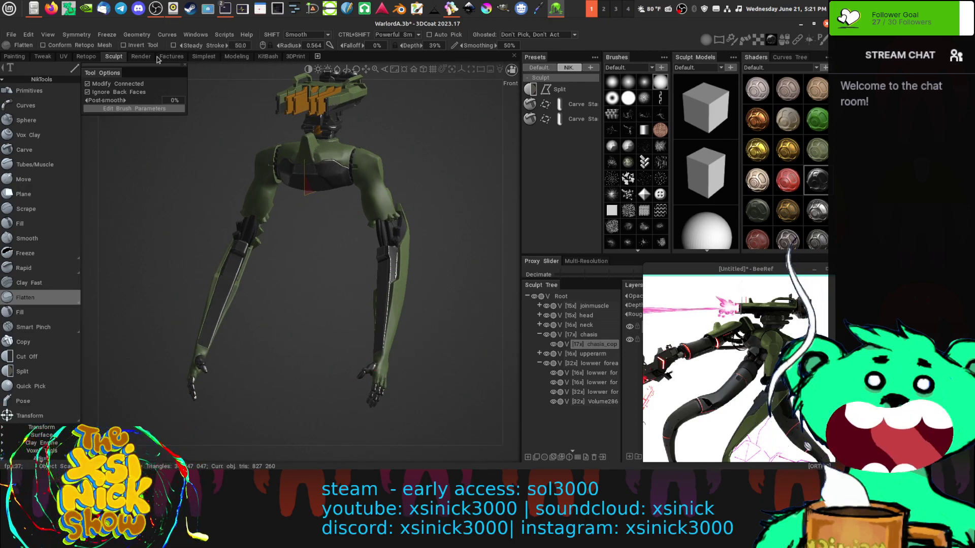
- Preview the mech in the Render room and inspect it from front and three-quarter angles
left_click(141, 57)
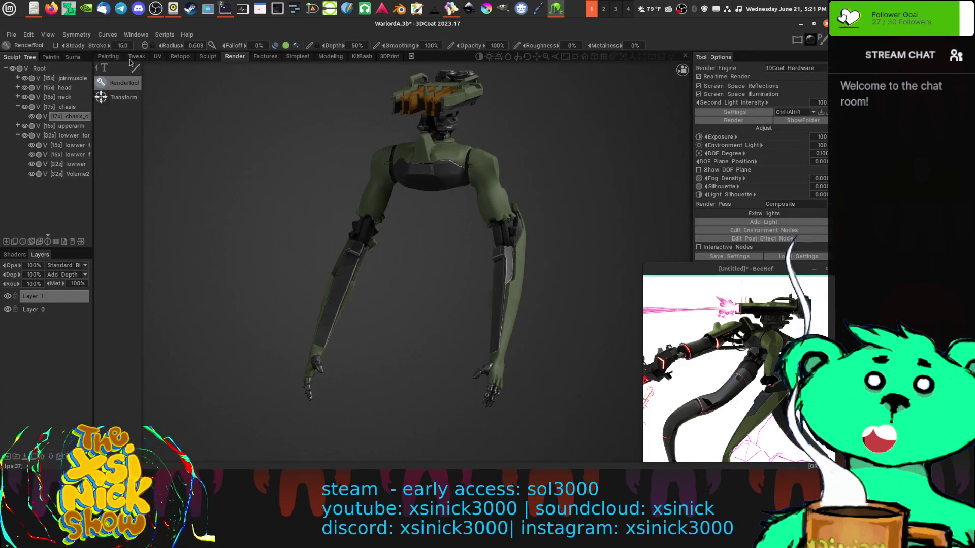
left_click_drag(592, 197, 541, 217)
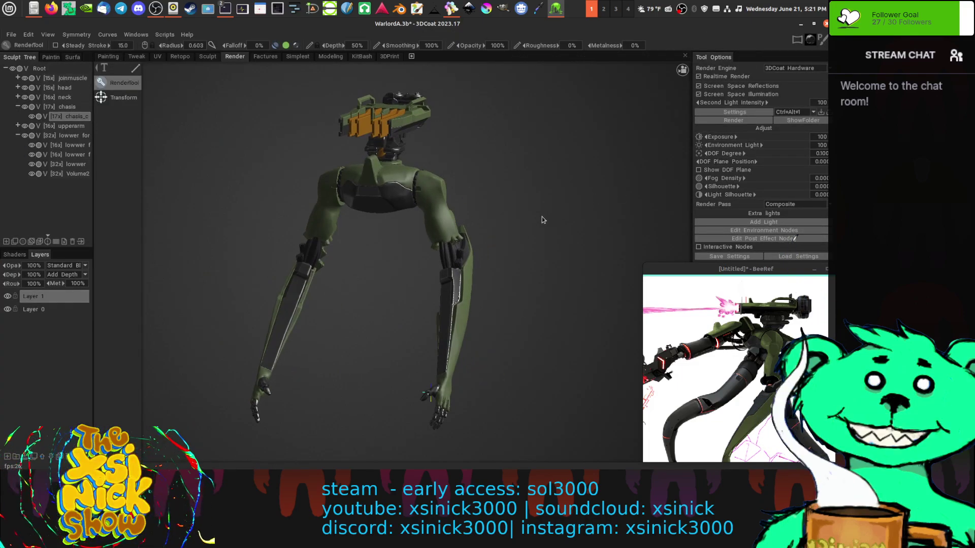
left_click_drag(643, 231, 610, 225)
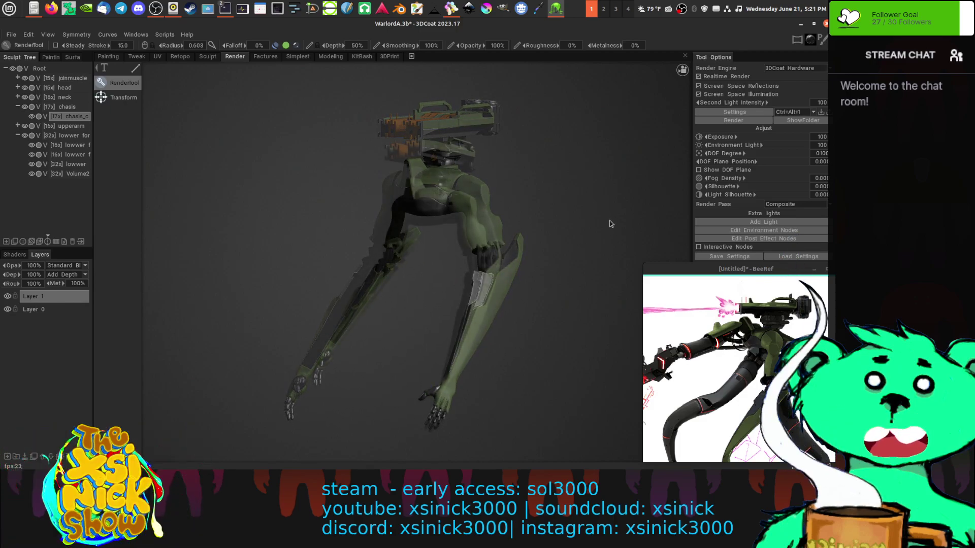
left_click_drag(569, 202, 561, 247)
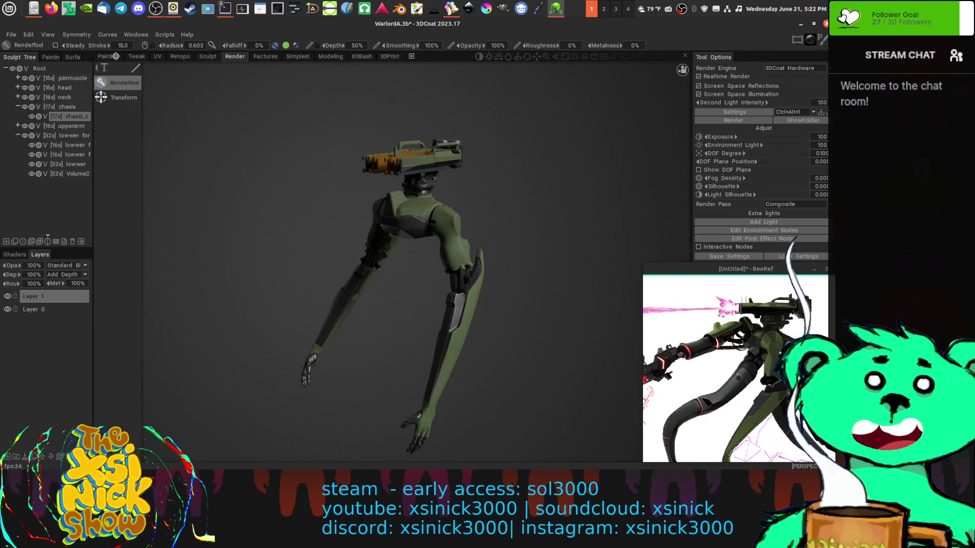
- Back in the Sculpt room, collapse the lower forearm and chassis groups and try to add a new volume to the sculpt tree
left_click(205, 57)
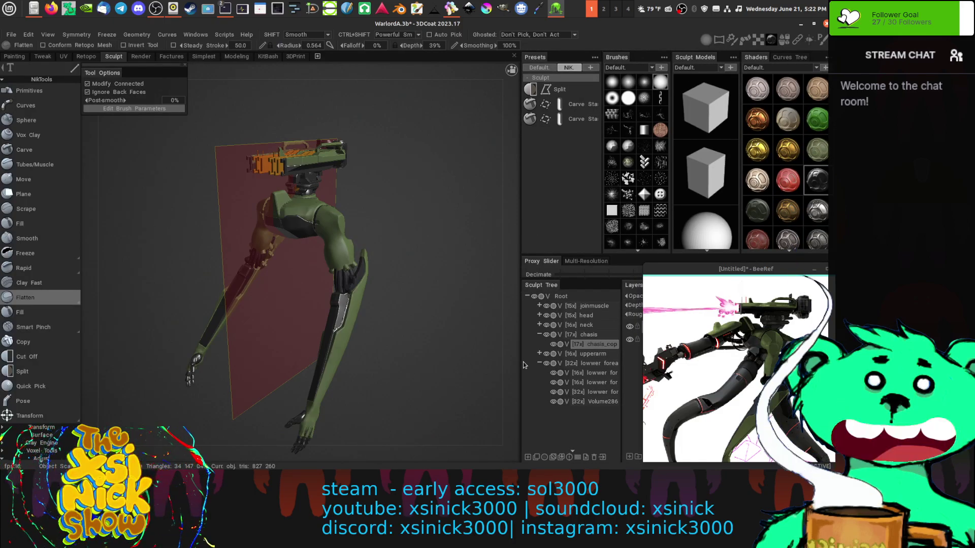
left_click(539, 364)
left_click(539, 334)
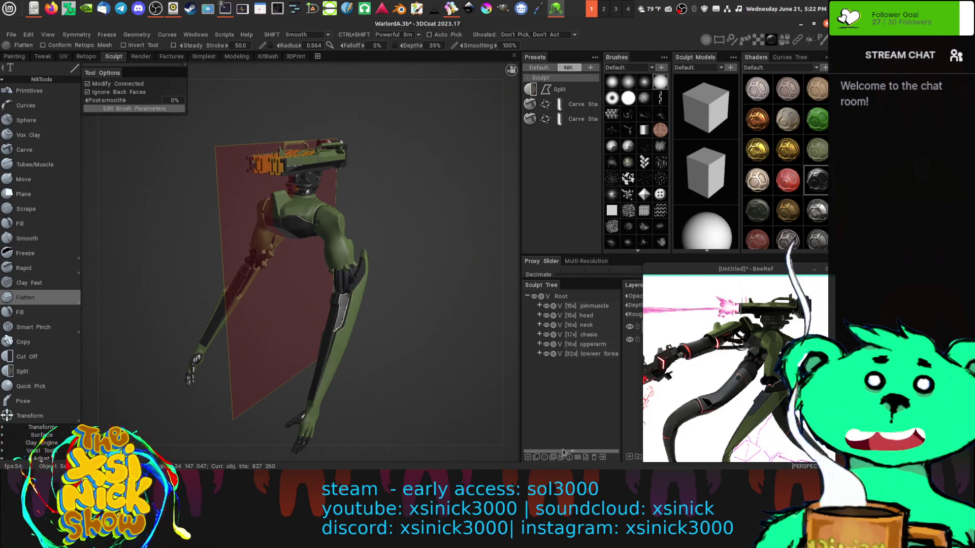
left_click(529, 458)
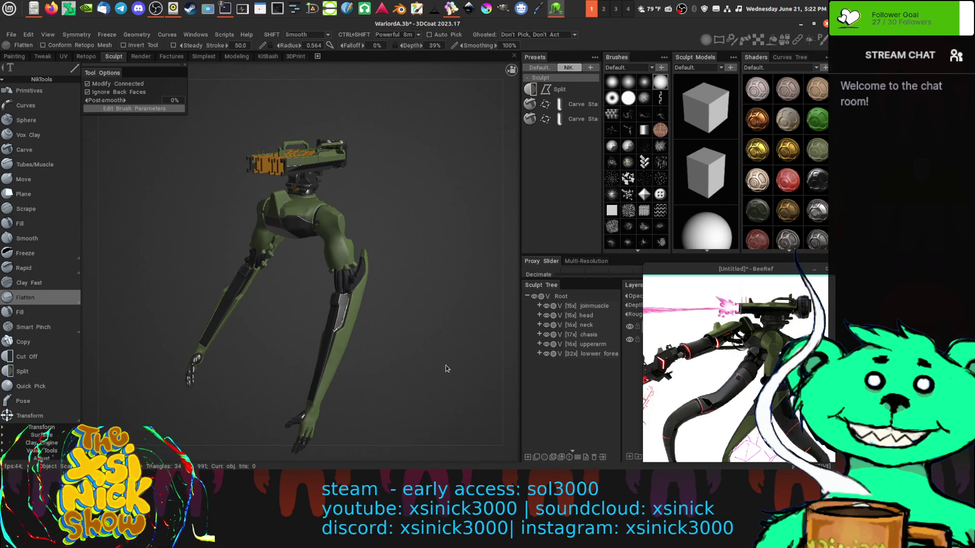
- Check which parts the joinmuscle group holds in the sculpt tree, leaving the group collapsed
middle_click_drag(446, 368, 441, 361)
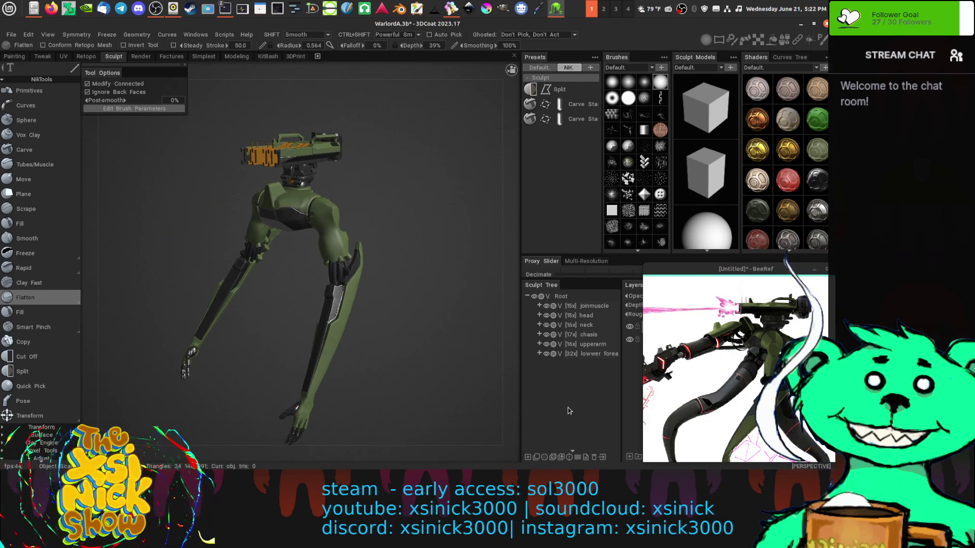
left_click(539, 306)
left_click(538, 306)
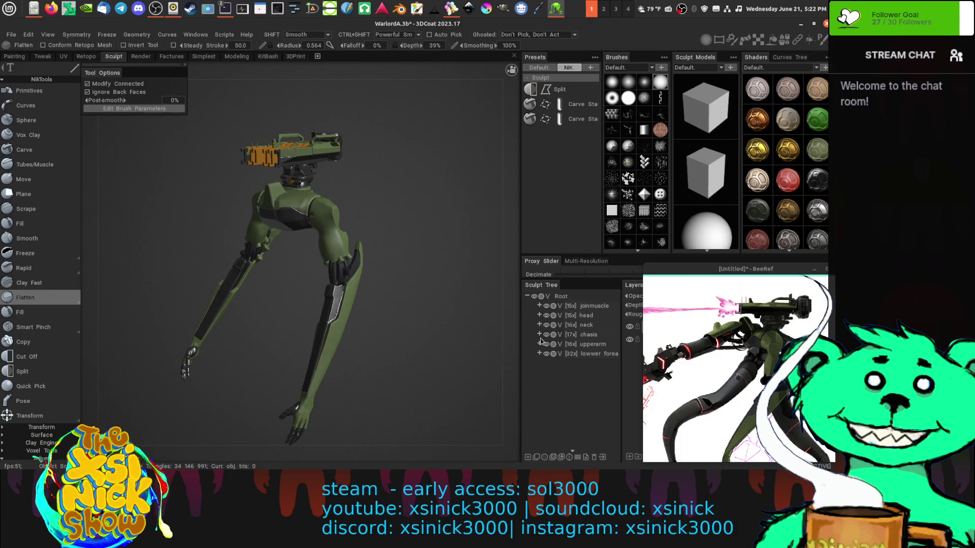
left_click(539, 354)
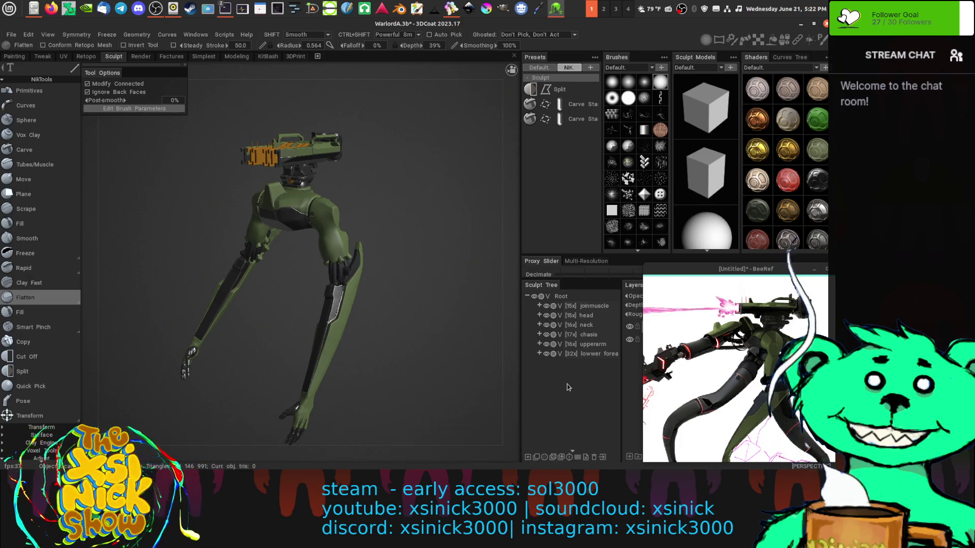
left_click(540, 306)
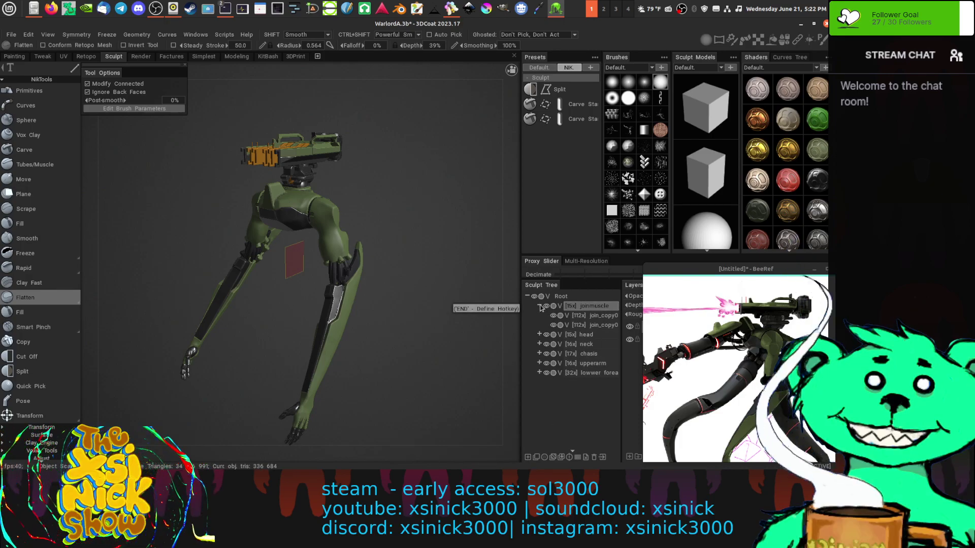
left_click(540, 306)
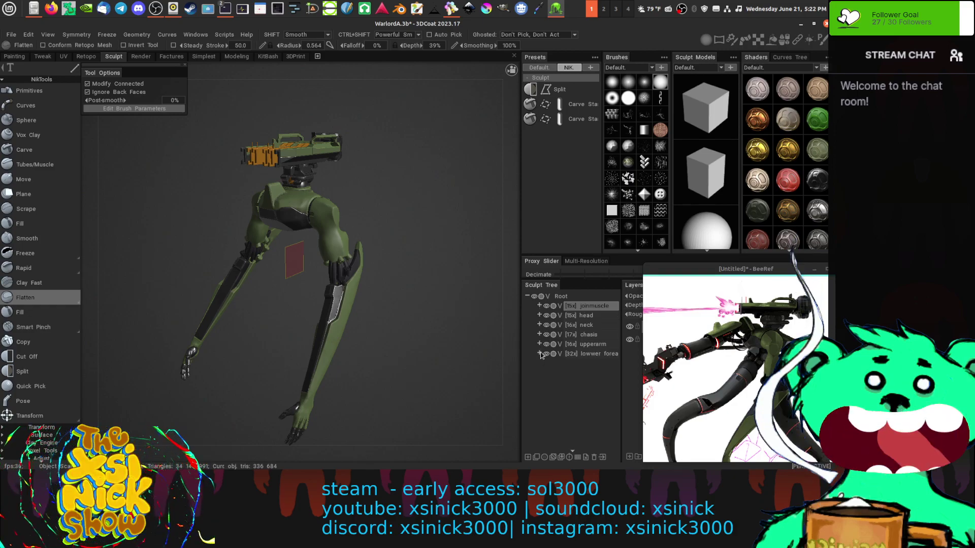
- Check the lower forearm and joinmuscle groups, add a new volume under Root, and collapse the joinmuscle group
left_click(540, 353)
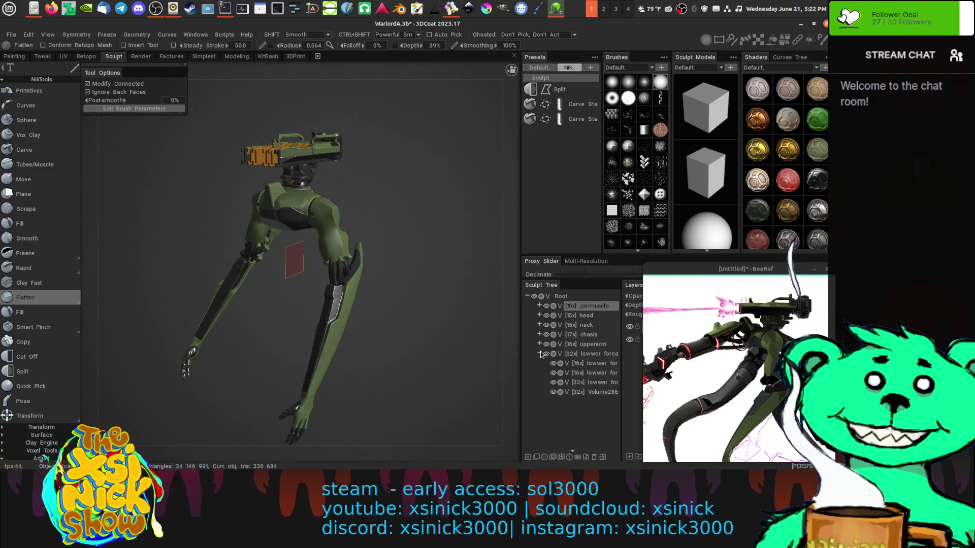
left_click(539, 305)
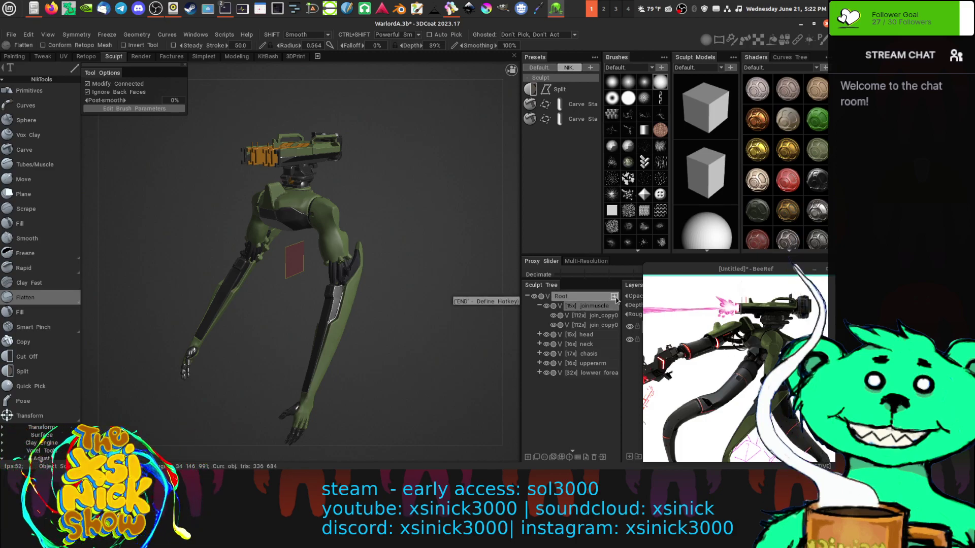
left_click(615, 297)
left_click(540, 306)
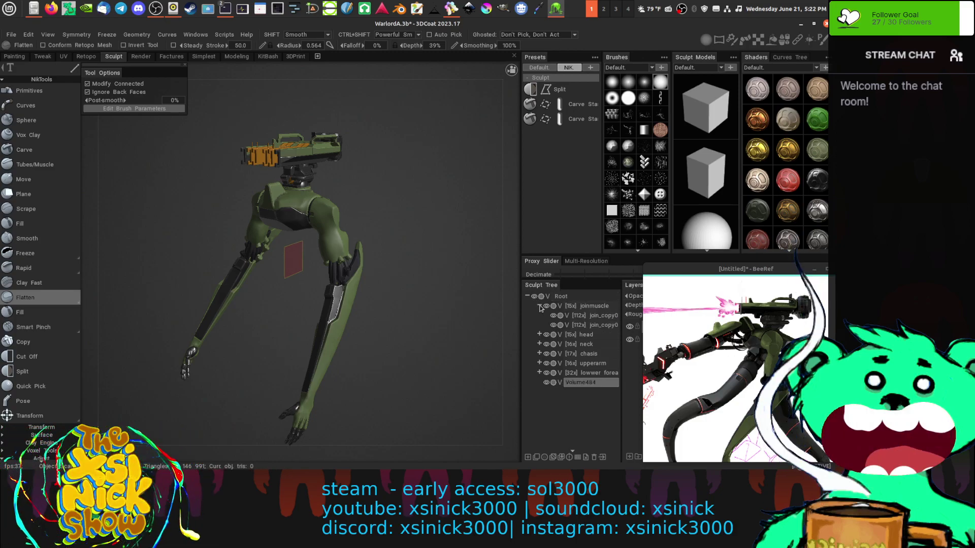
- Rename the new empty volume in the sculpt tree as Stage
double_click(577, 365)
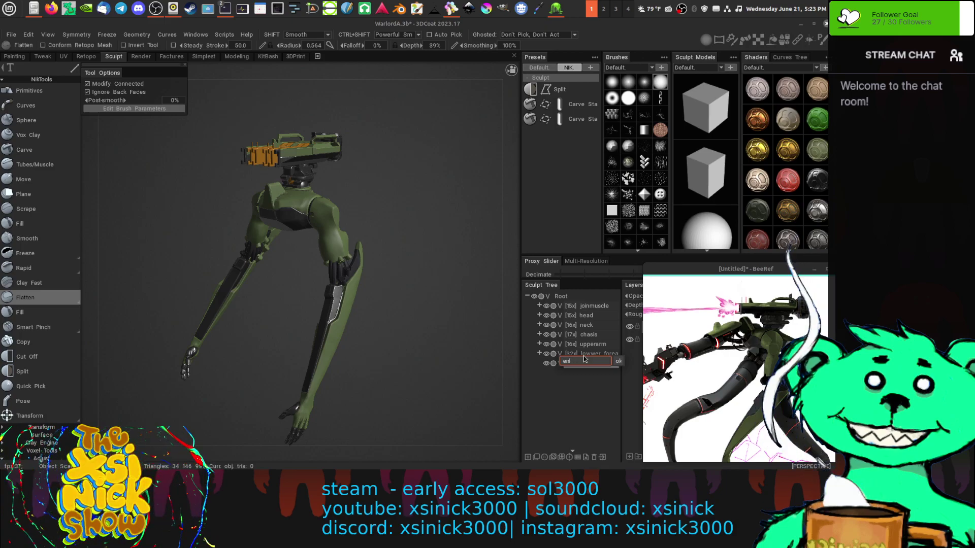
type("en")
key("BackSpace")
key("BackSpace")
type("Stag")
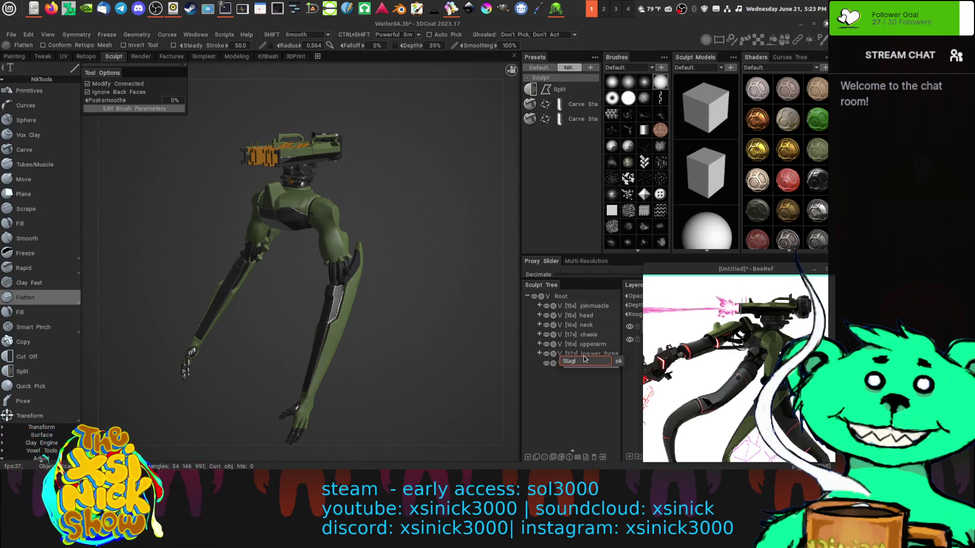
key("Return")
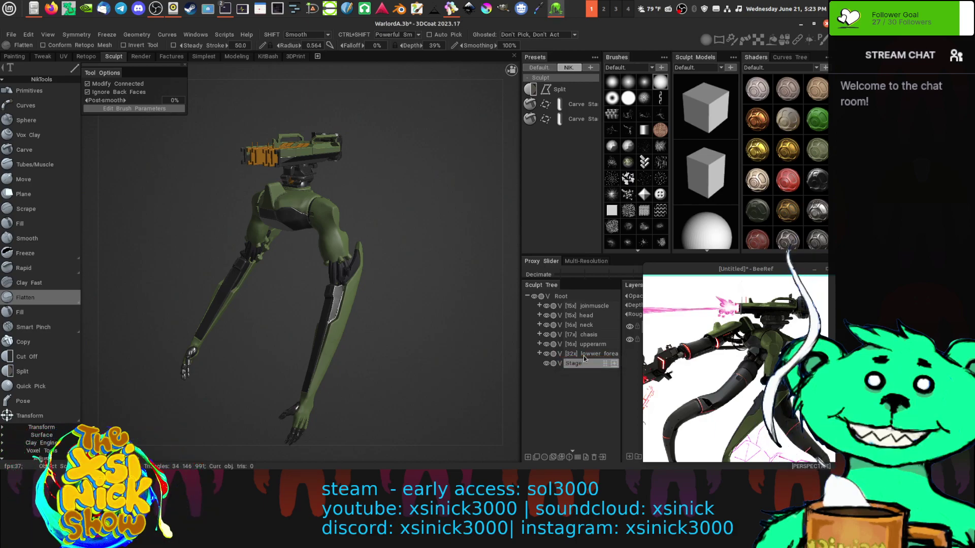
- Add an enlarged cube model enclosing the whole mech to the Stage volume, keeping its initial scale and position for export
left_click(716, 104)
scroll(497, 131, "down", 5)
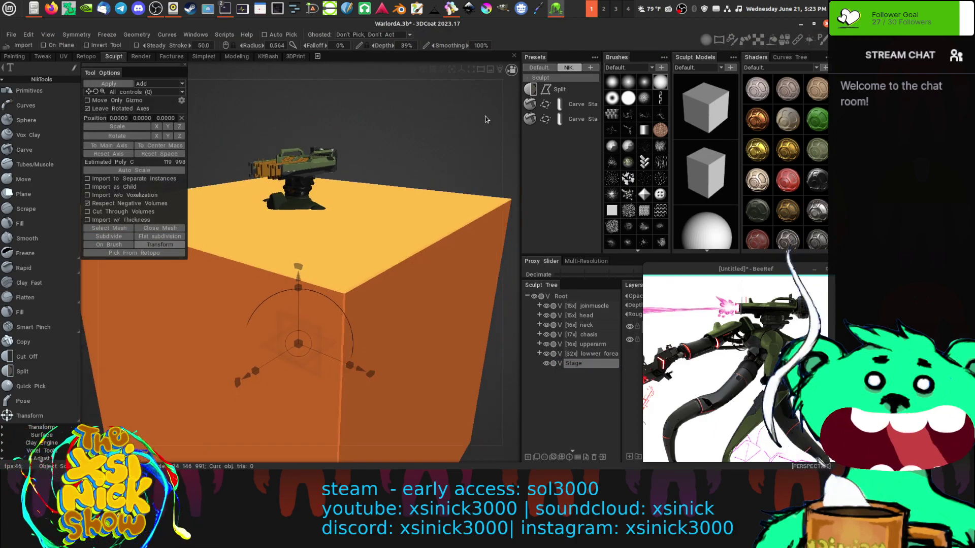
middle_click_drag(486, 149, 535, 165)
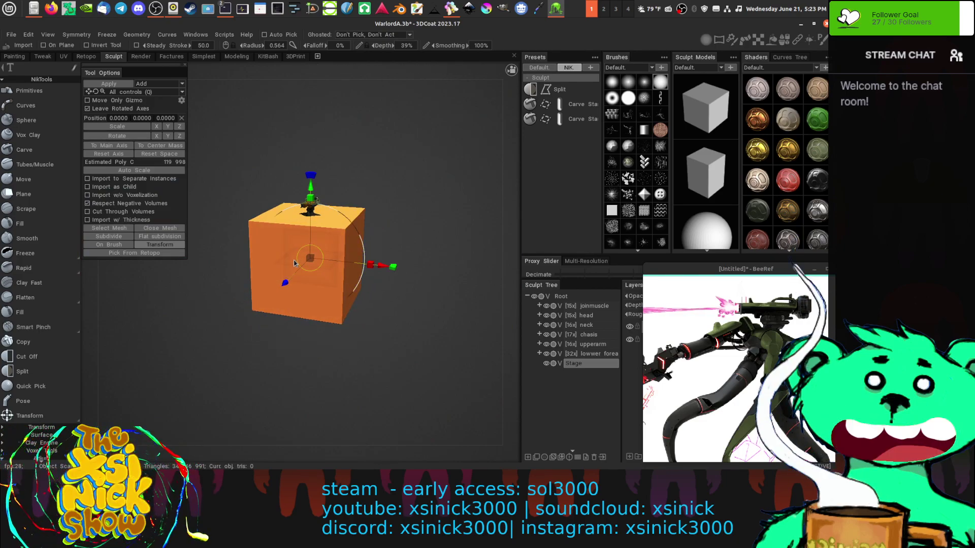
left_click_drag(310, 258, 326, 248)
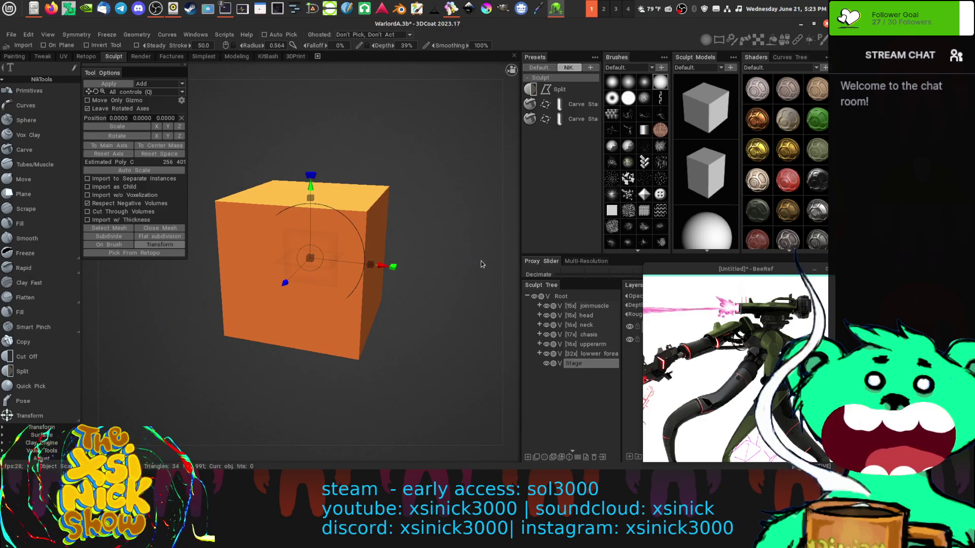
middle_click_drag(480, 261, 517, 253)
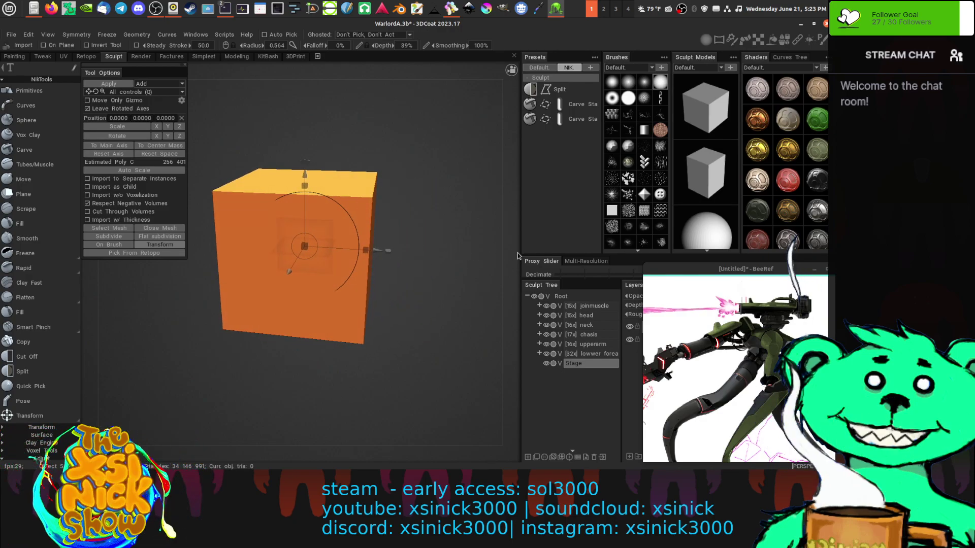
left_click(127, 84)
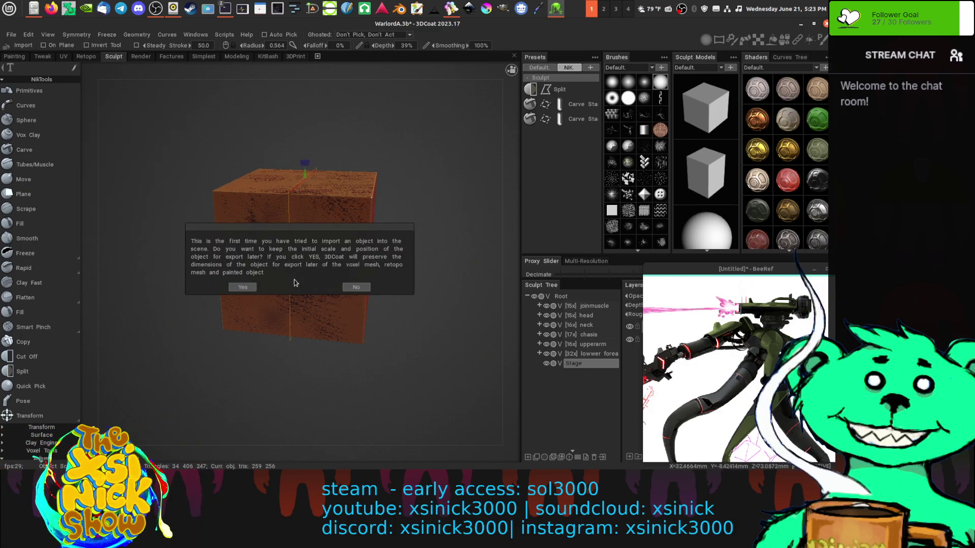
left_click(243, 287)
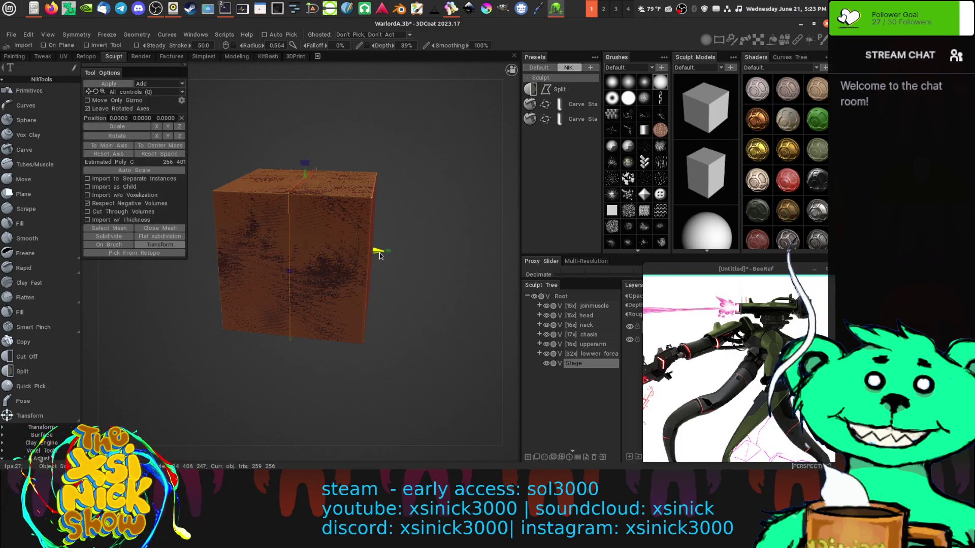
- Offset the second cube to about 15.5 along X and turn off symmetry
left_click_drag(380, 254, 401, 254)
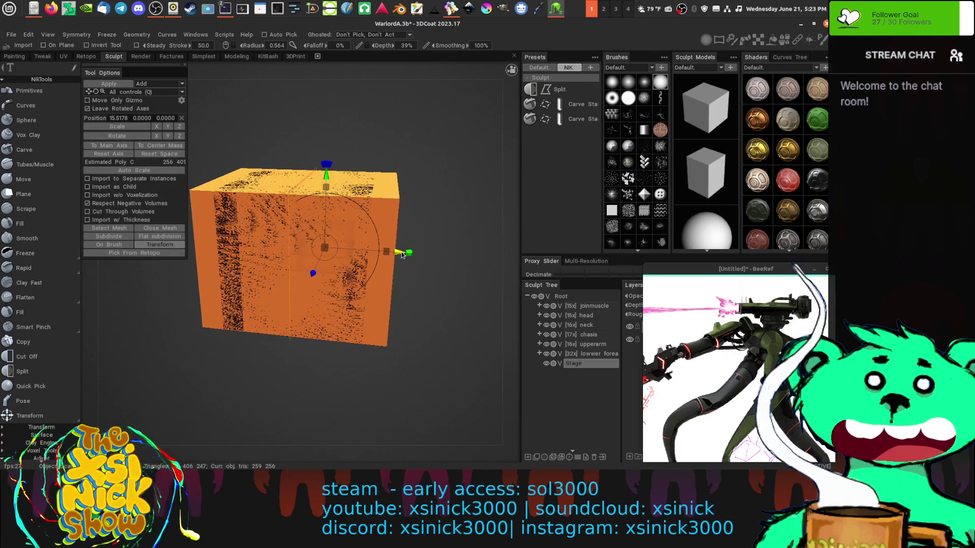
key("s")
left_click(370, 237)
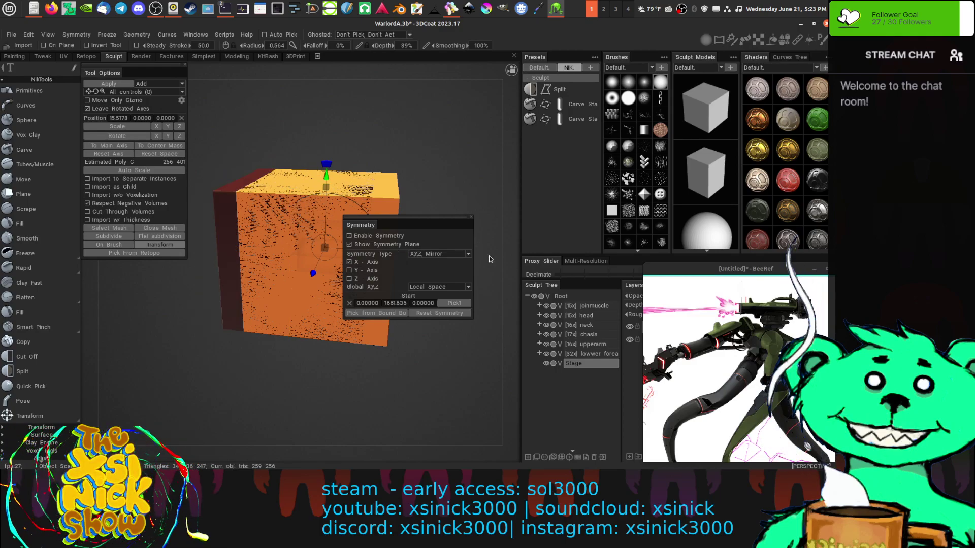
- Offset the second cube to about 3.5 along Y and 11.9 along Z
left_click_drag(512, 240, 471, 236)
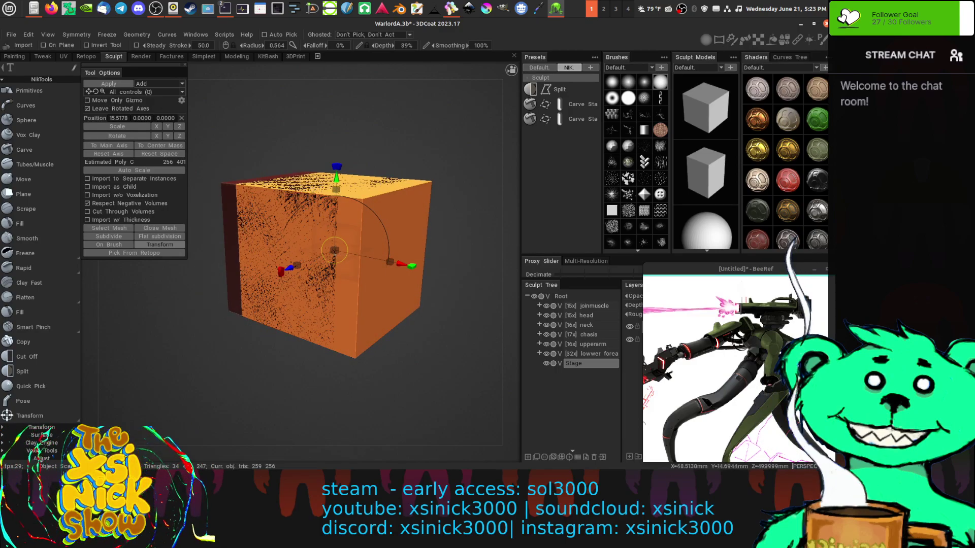
left_click_drag(287, 270, 277, 273)
left_click_drag(327, 182, 326, 172)
left_click_drag(501, 234, 396, 259)
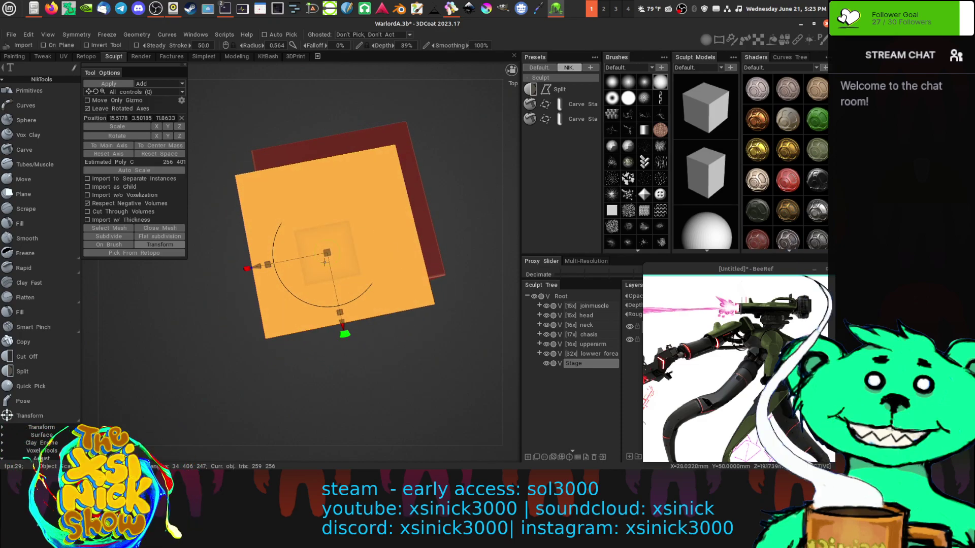
- Refine the cube's offset to about X 8.56, Y 7.06 and Z 7.54 to leave a thin floor and two walls
left_click_drag(508, 324, 560, 184)
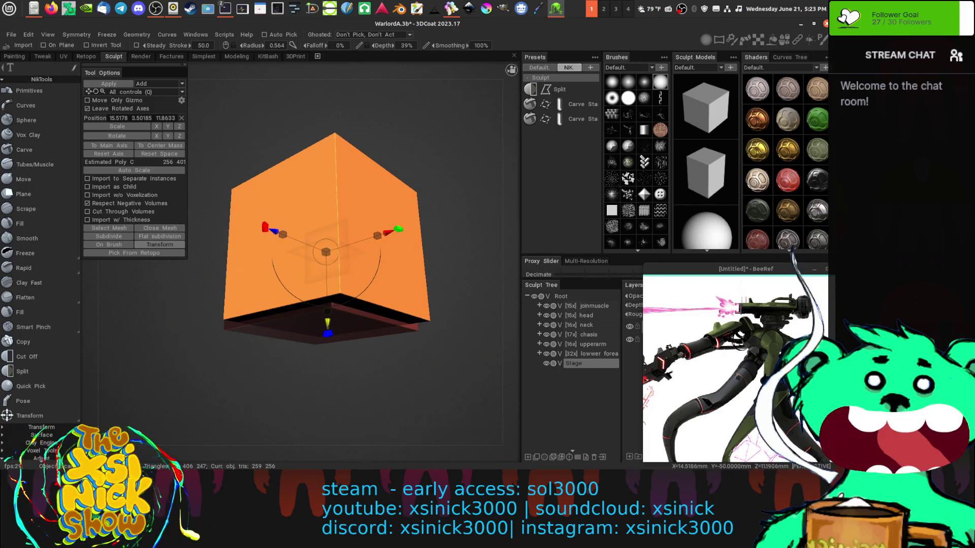
left_click_drag(327, 322, 327, 317)
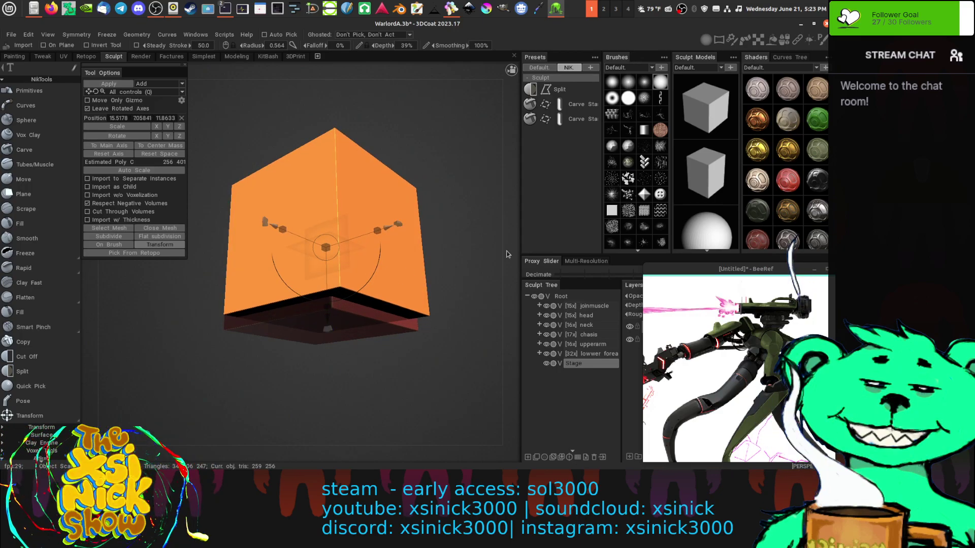
left_click_drag(507, 254, 457, 353)
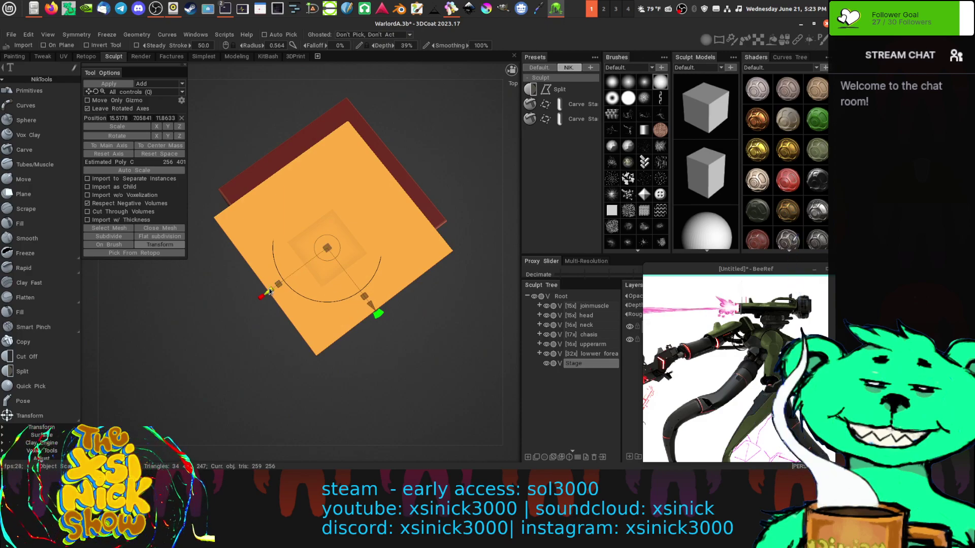
left_click_drag(269, 292, 273, 287)
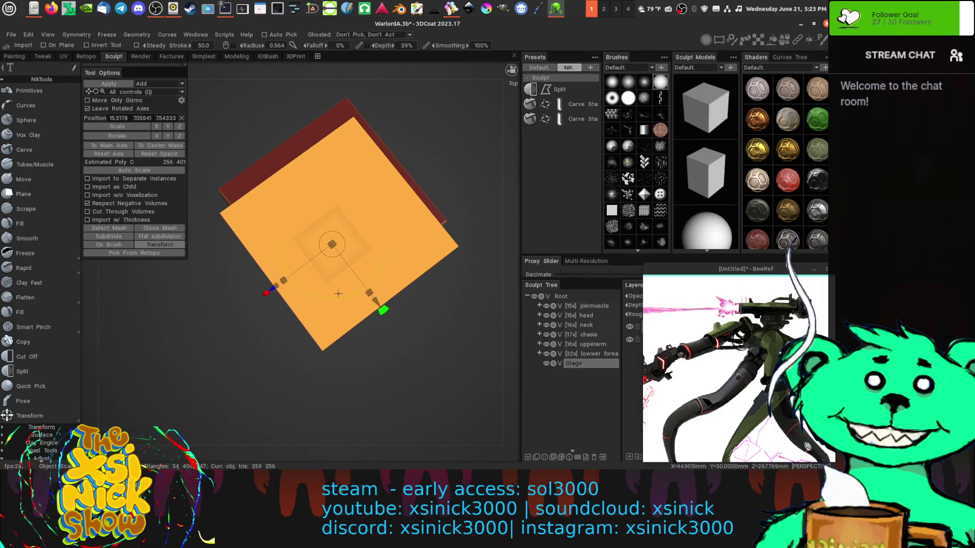
left_click_drag(380, 301, 372, 293)
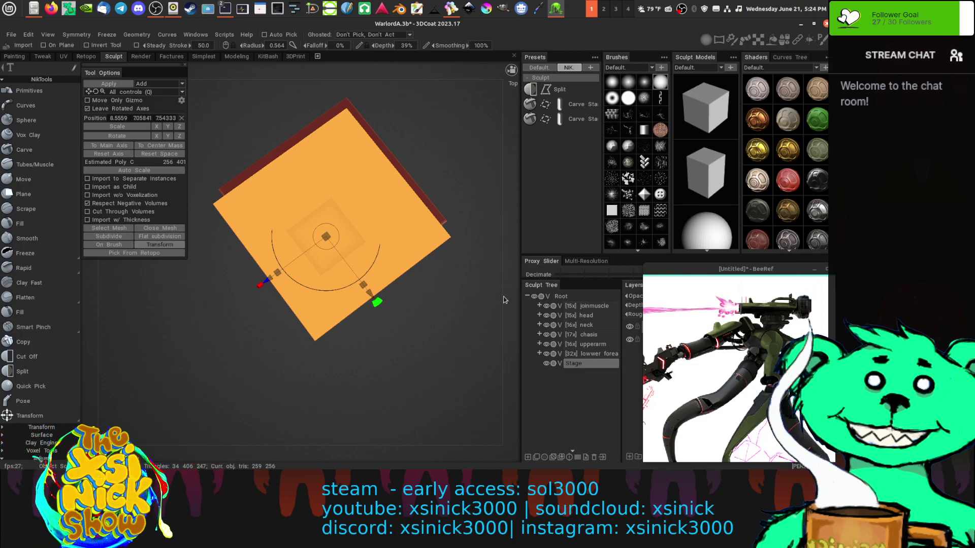
mouse_move(504, 297)
left_mouse_down()
mouse_move(530, 236)
mouse_move(585, 155)
mouse_move(597, 157)
mouse_move(563, 196)
mouse_move(544, 196)
left_mouse_up()
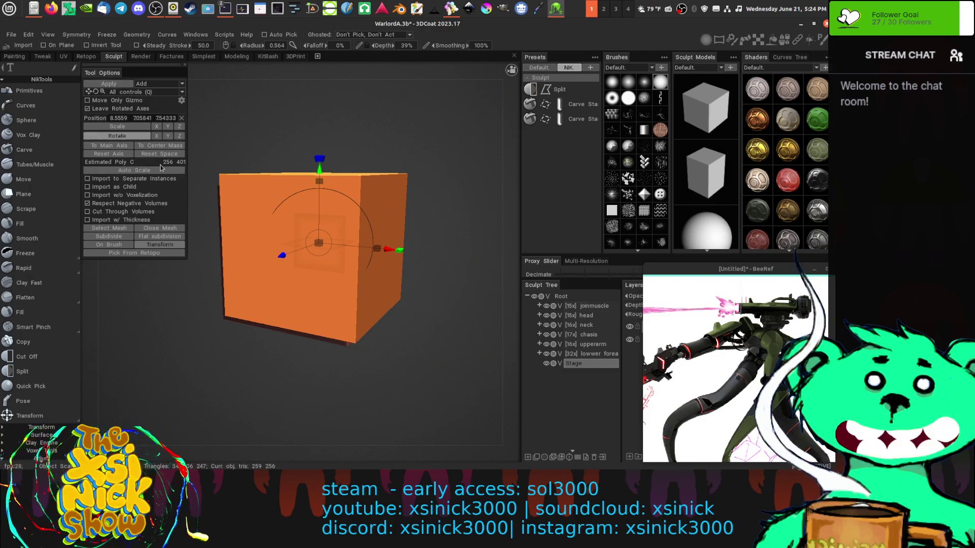
- Subtract the offset cube from the Stage block to carve an open corner with a floor and two walls
left_click(183, 84)
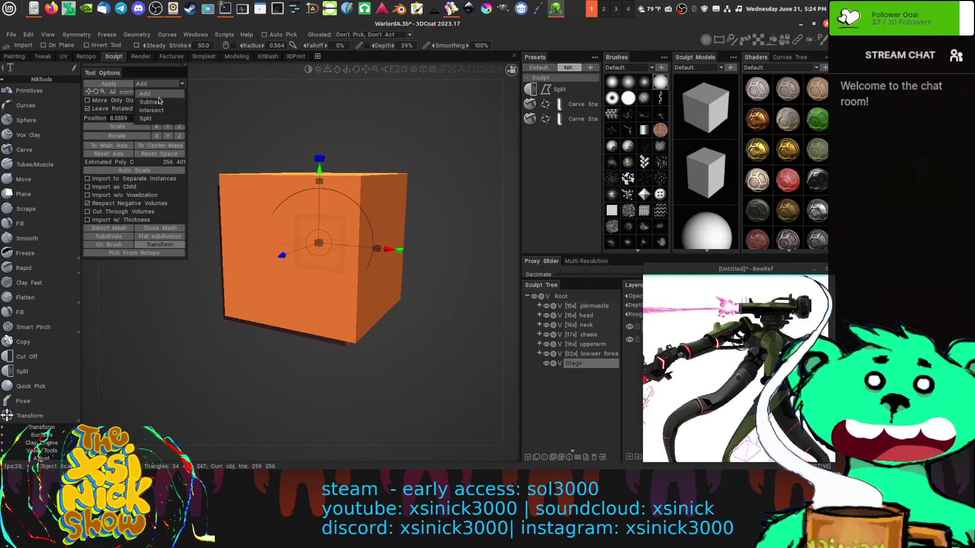
left_click(159, 103)
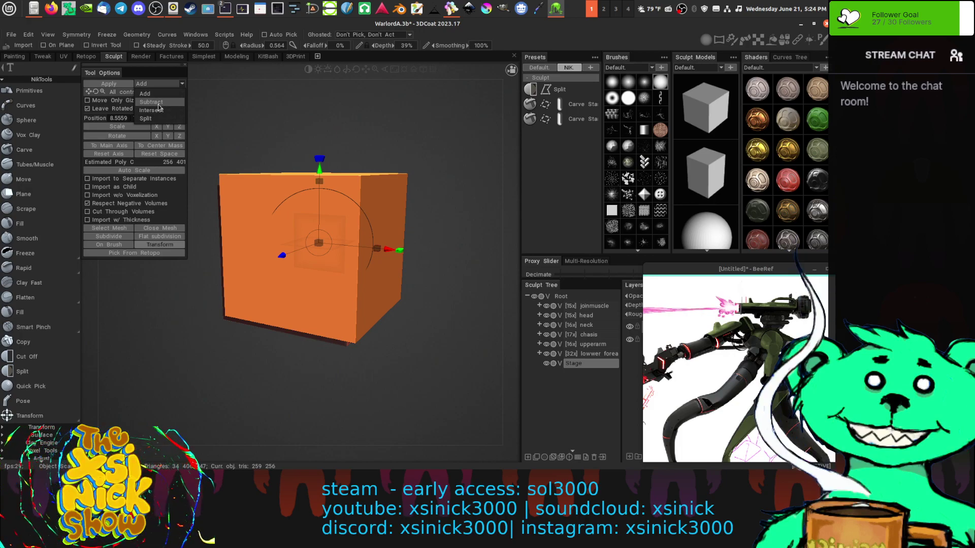
left_click(124, 85)
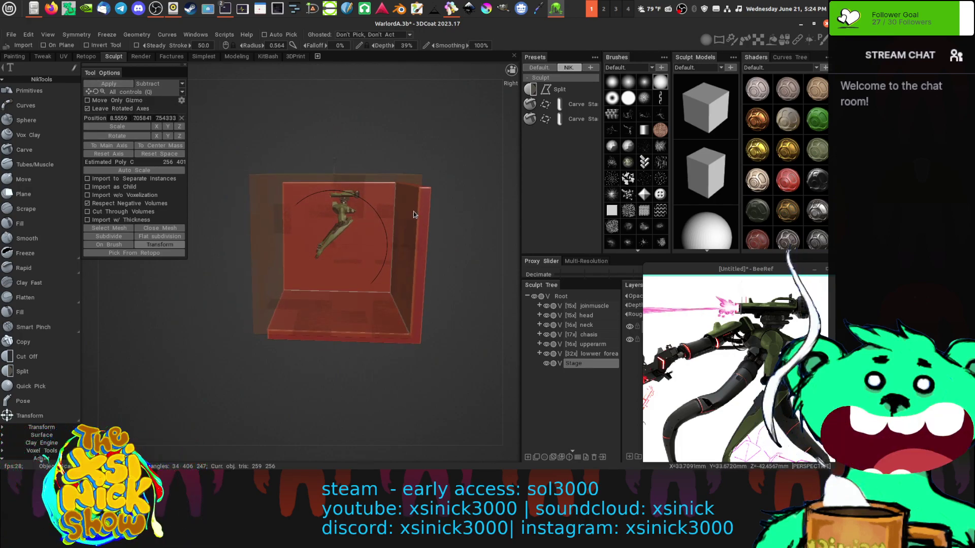
mouse_move(413, 211)
right_mouse_down()
mouse_move(526, 215)
mouse_move(485, 212)
right_mouse_up()
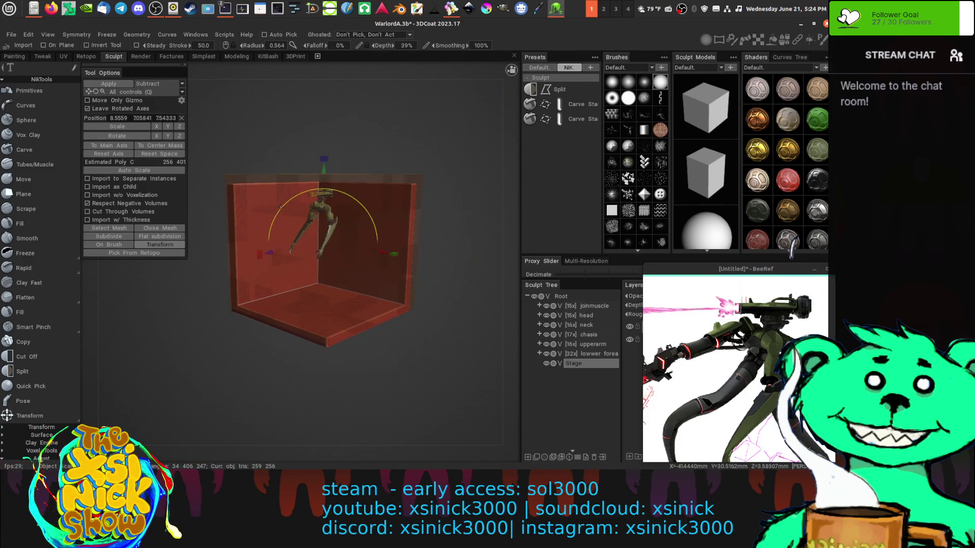
- Show the grid and raise the Stage volume to about Y 29.4 so its floor meets the mech's feet
left_click(42, 417)
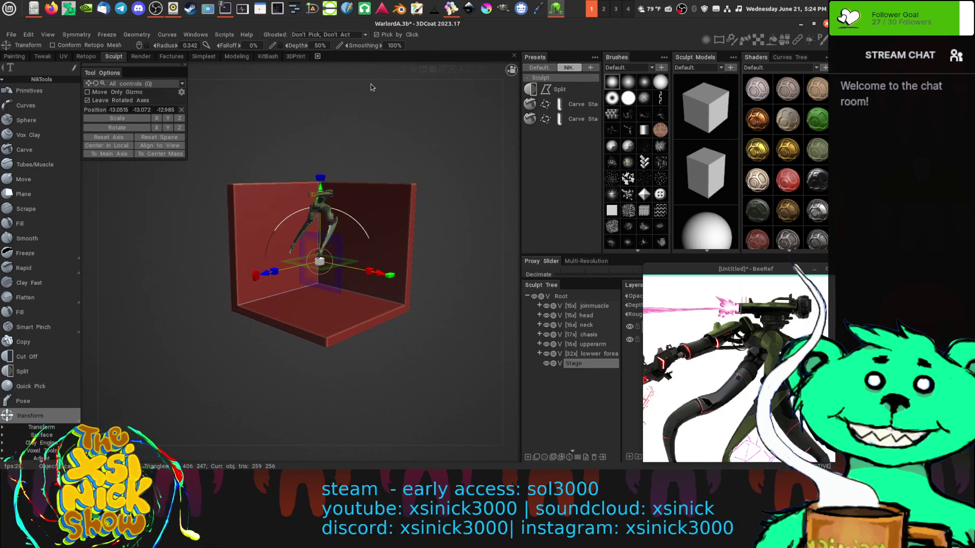
left_click(437, 69)
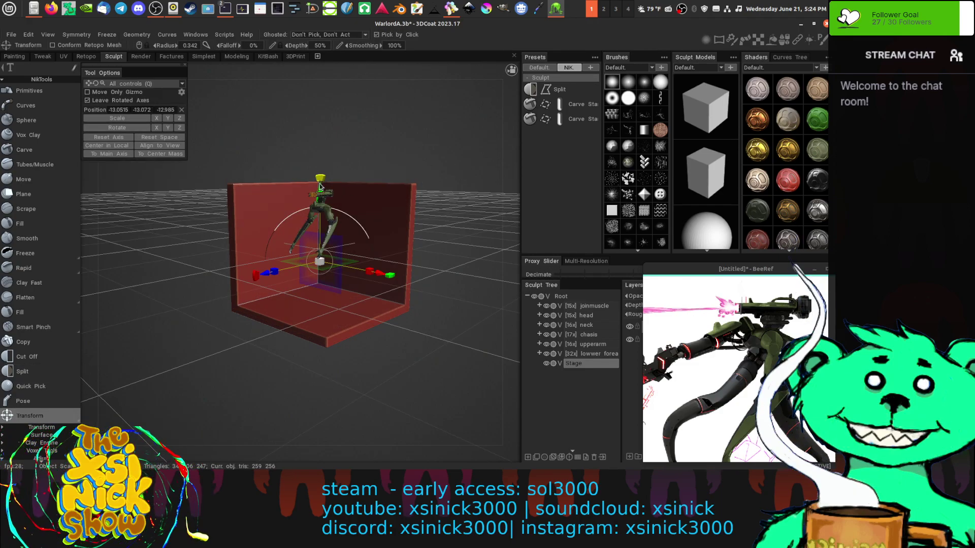
left_click_drag(321, 189, 330, 129)
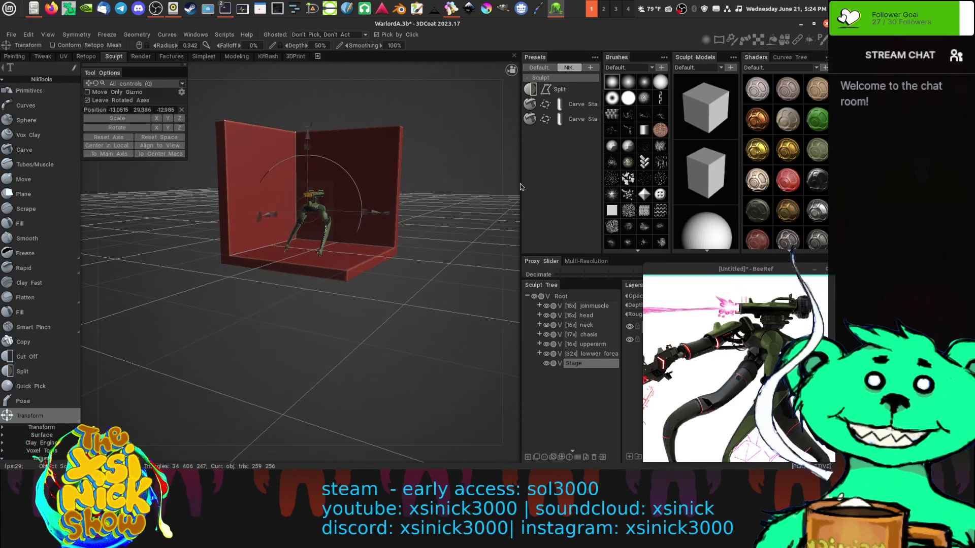
- Assign the pale off-white shader to the Stage volume
scroll(494, 193, "up", 5)
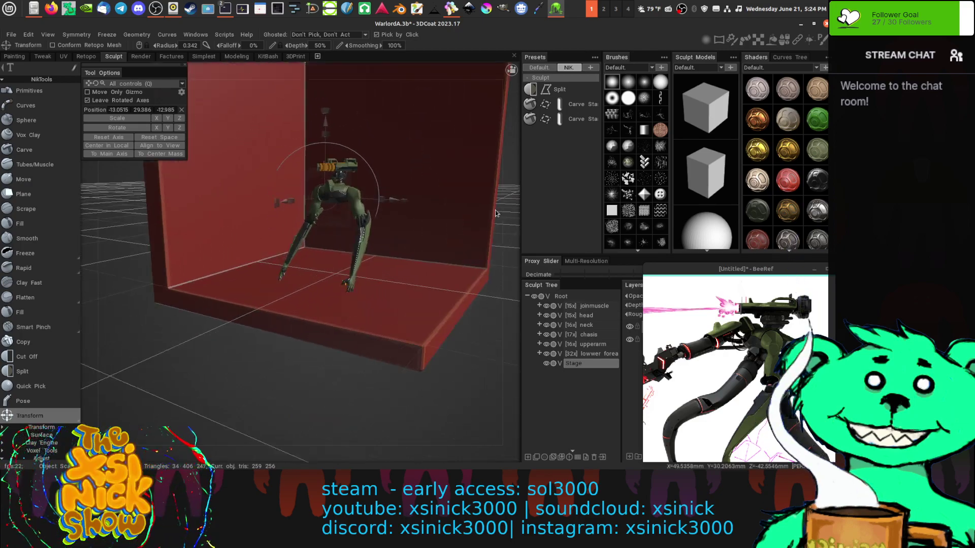
right_click_drag(495, 213, 483, 195, "alt")
left_click_drag(484, 199, 478, 228, "alt")
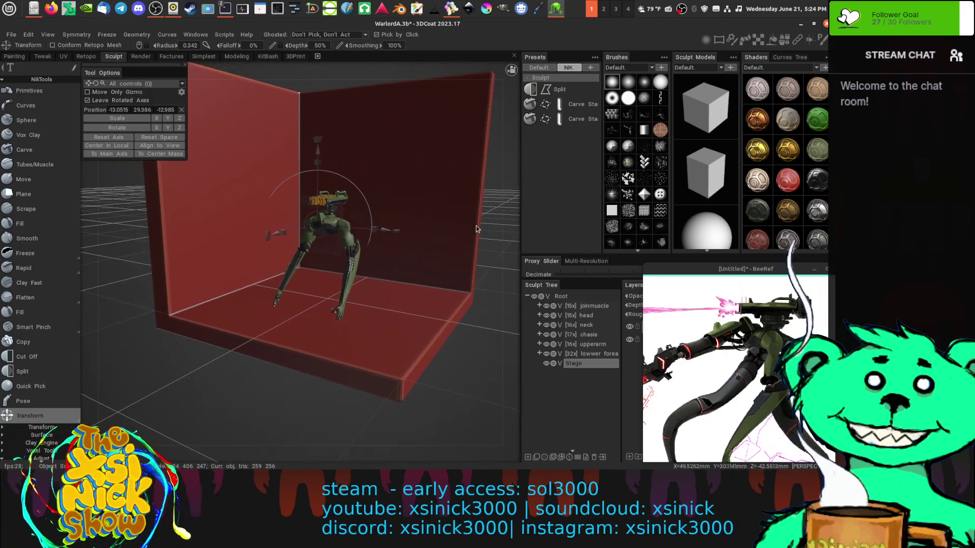
left_click_drag(510, 200, 496, 202, "alt")
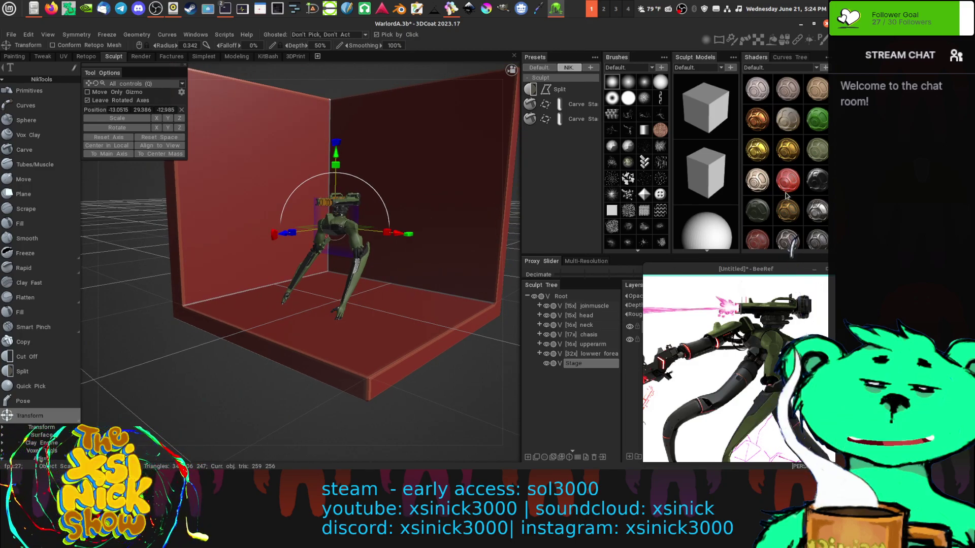
left_click(759, 93)
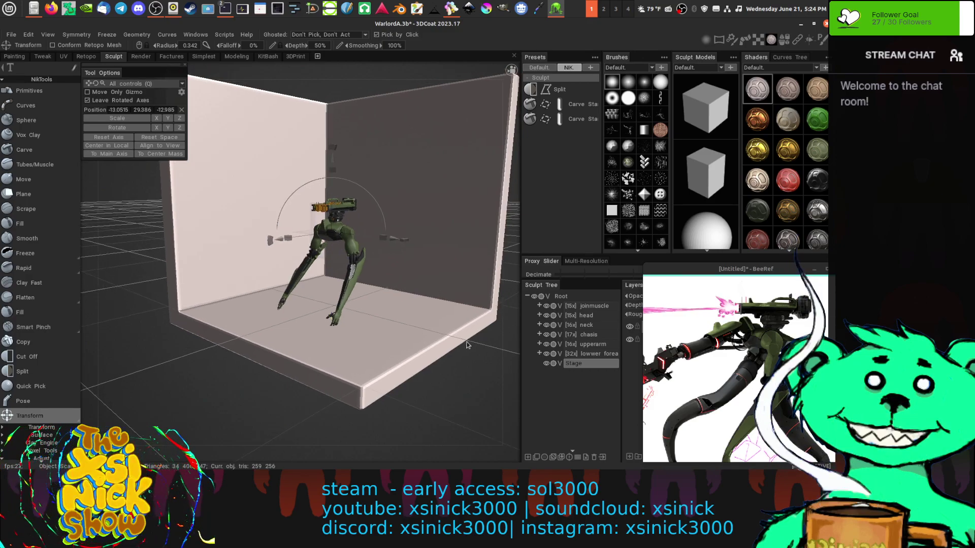
- Frame the mech closely on its stage and preview the scene in the Render room
left_click_drag(467, 345, 516, 301)
right_click_drag(519, 301, 517, 319)
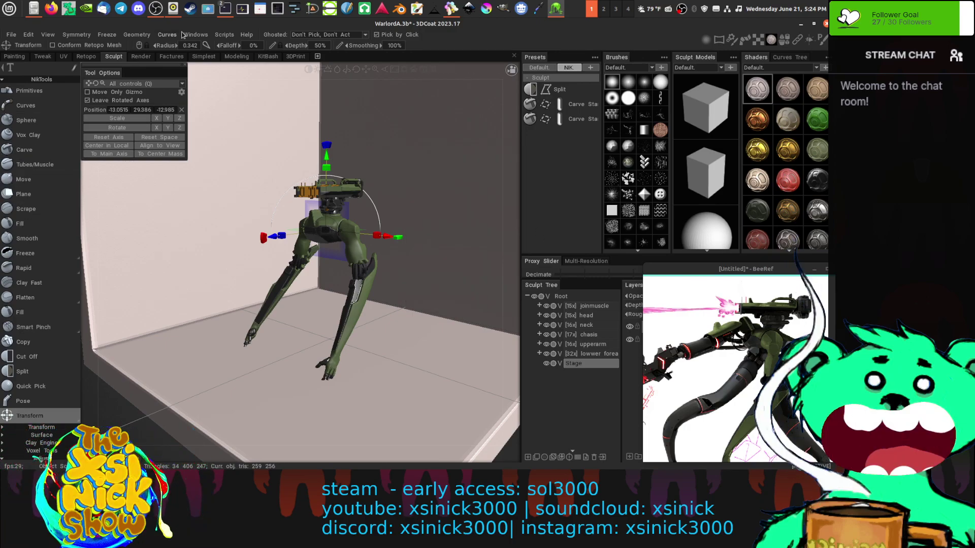
left_click(142, 57)
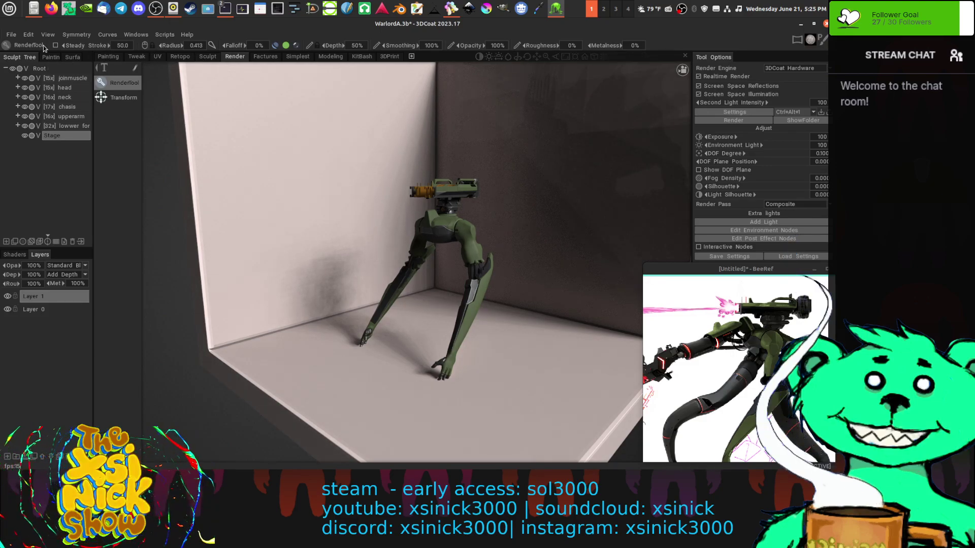
- Lower the Stage volume to about Y 26.3 and return to the Render room
left_click(208, 57)
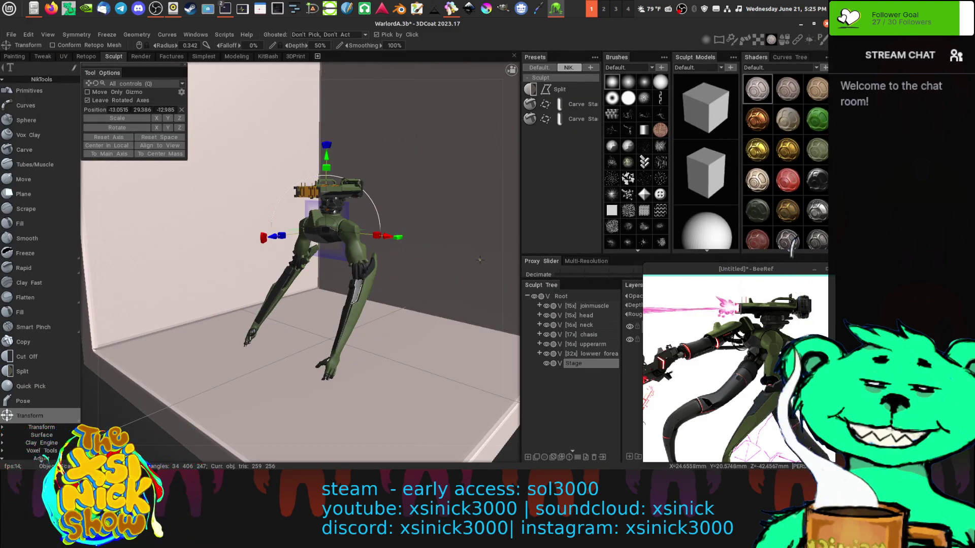
middle_click_drag(498, 332, 496, 305)
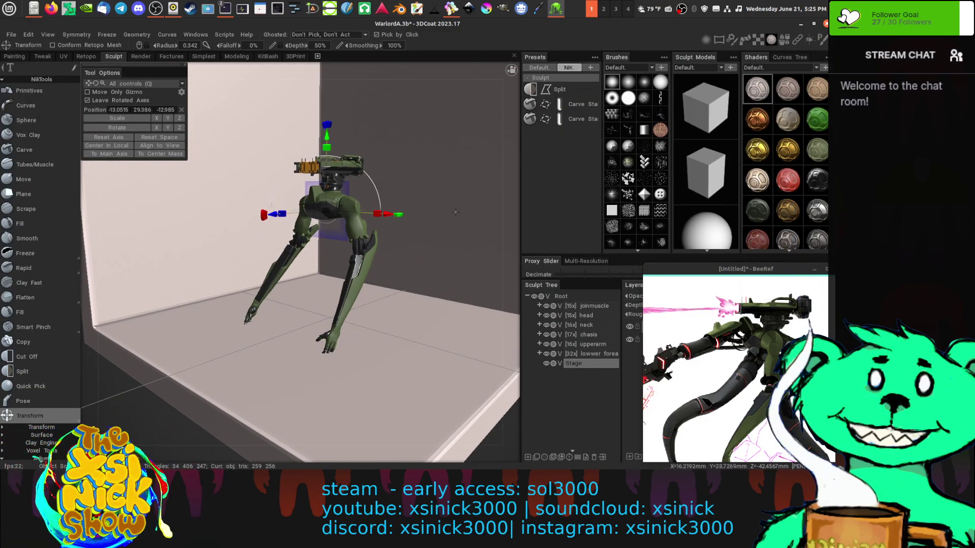
left_click_drag(327, 136, 322, 145)
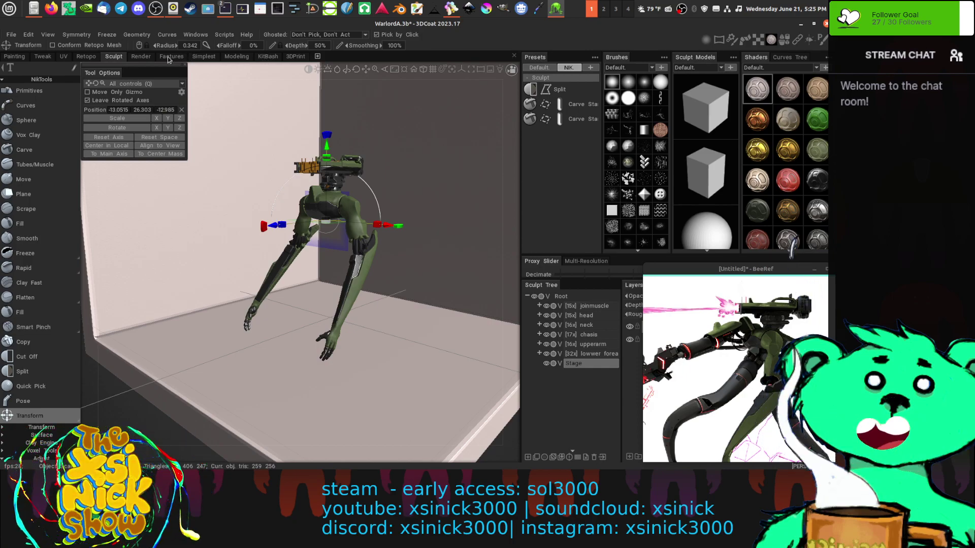
left_click(146, 57)
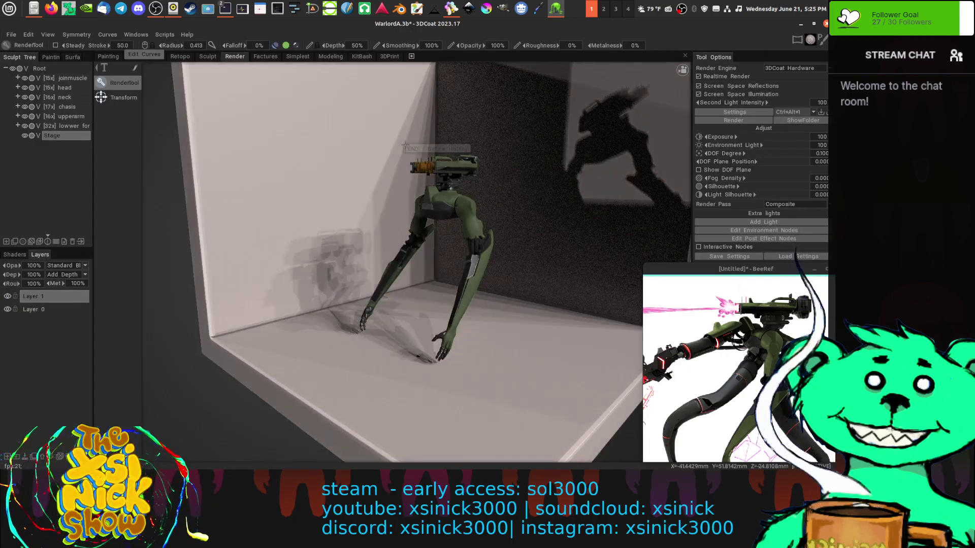
- Frame the mech closely and swing the light so its shadow falls across the stage wall and floor
middle_click_drag(642, 203, 585, 209)
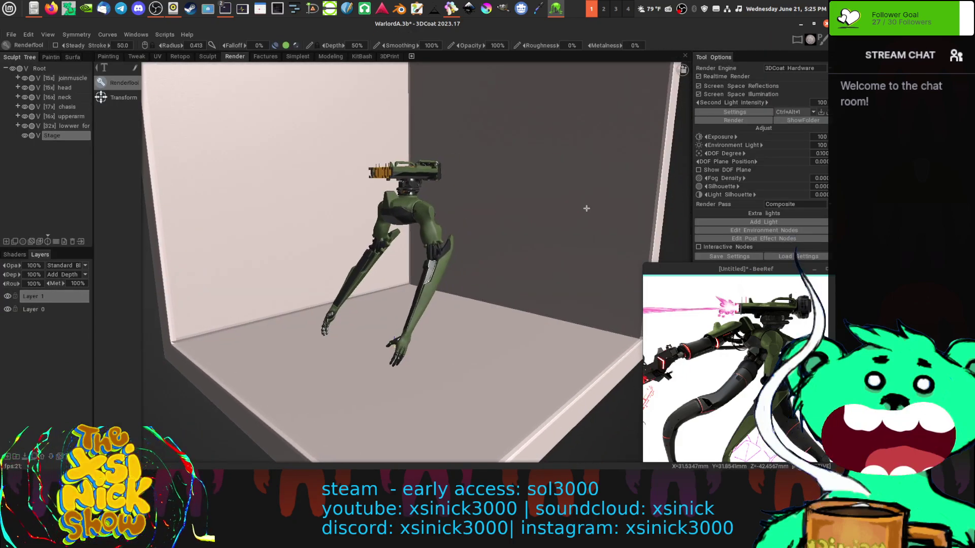
mouse_move(675, 179)
right_mouse_down()
mouse_move(678, 198)
mouse_move(670, 195)
right_mouse_up()
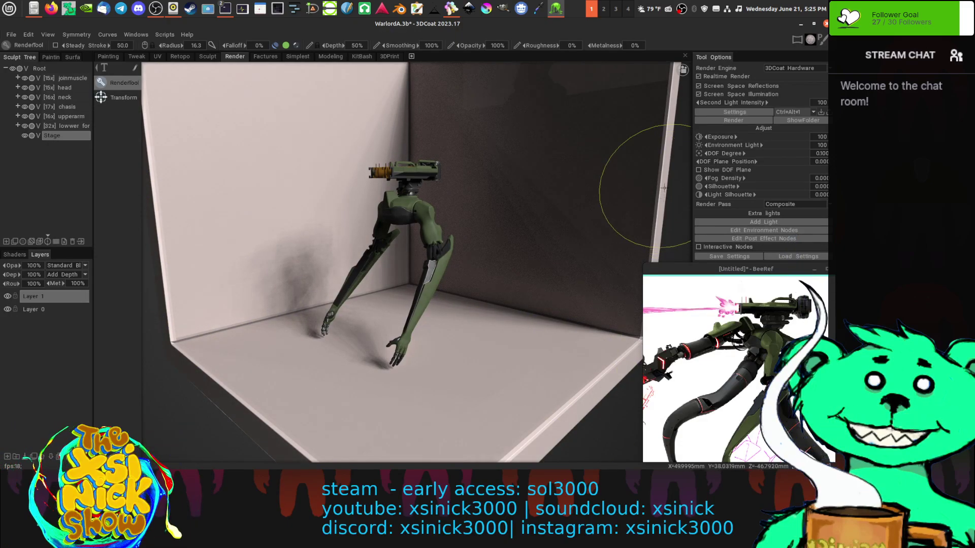
mouse_move(676, 189)
right_mouse_down()
mouse_move(679, 211)
mouse_move(674, 192)
right_mouse_up()
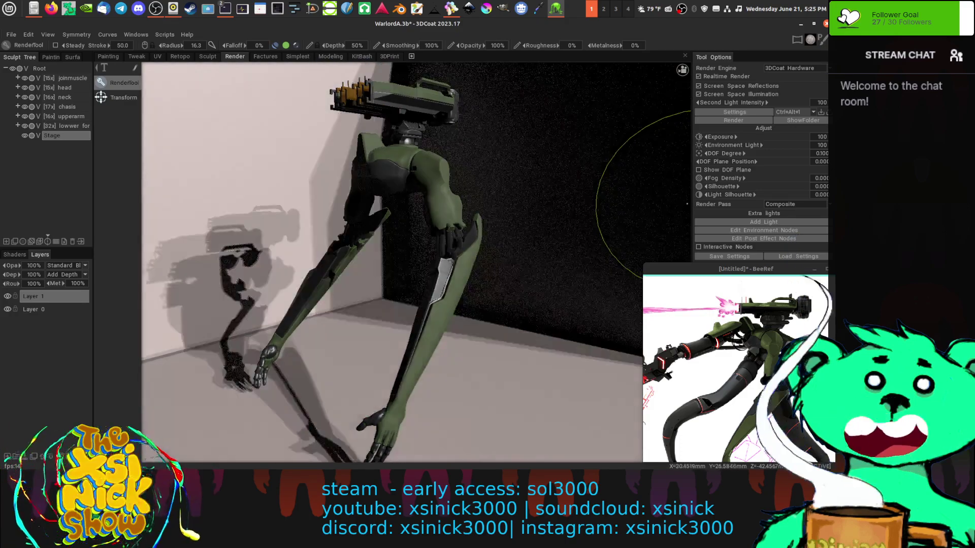
mouse_move(673, 199)
right_mouse_down()
mouse_move(682, 191)
mouse_move(681, 205)
right_mouse_up()
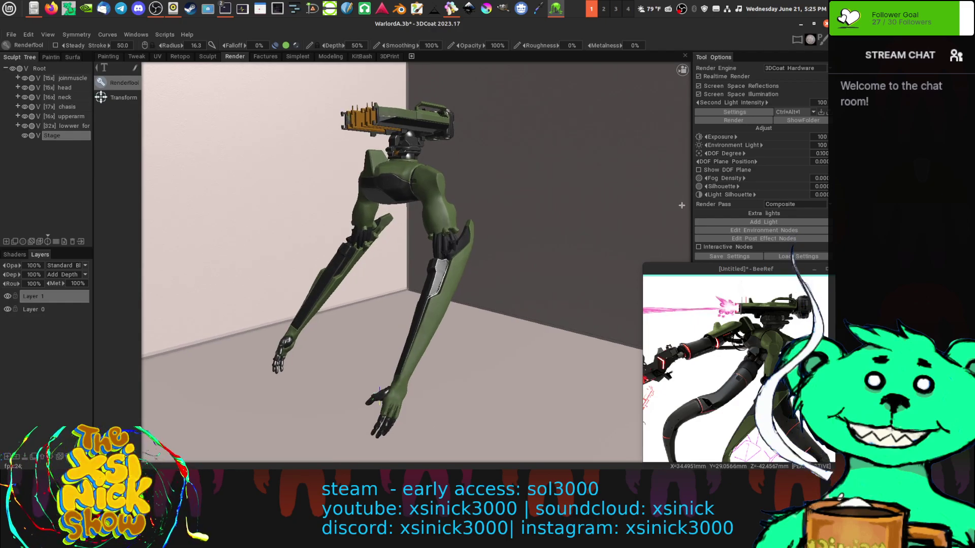
middle_click_drag(679, 207, 669, 199)
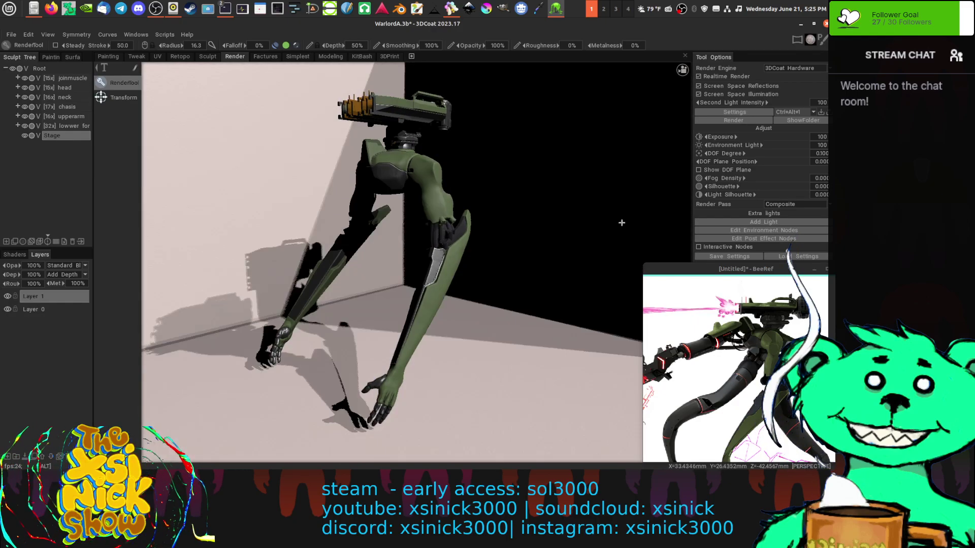
left_click_drag(624, 207, 622, 199, "alt")
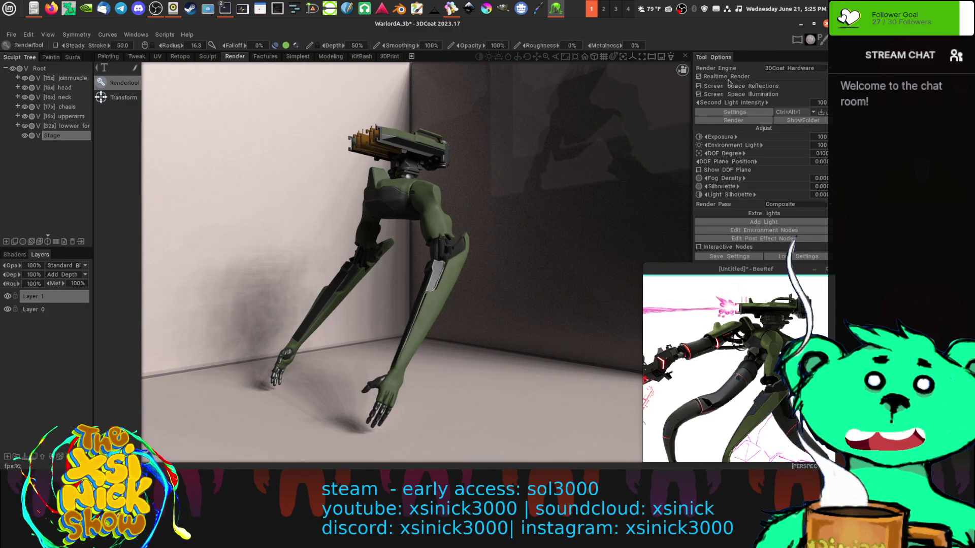
- Place the reference image window beside the mech and brighten the scene lighting, comparing with Realtime Render switched off and on
left_click_drag(780, 268, 622, 256)
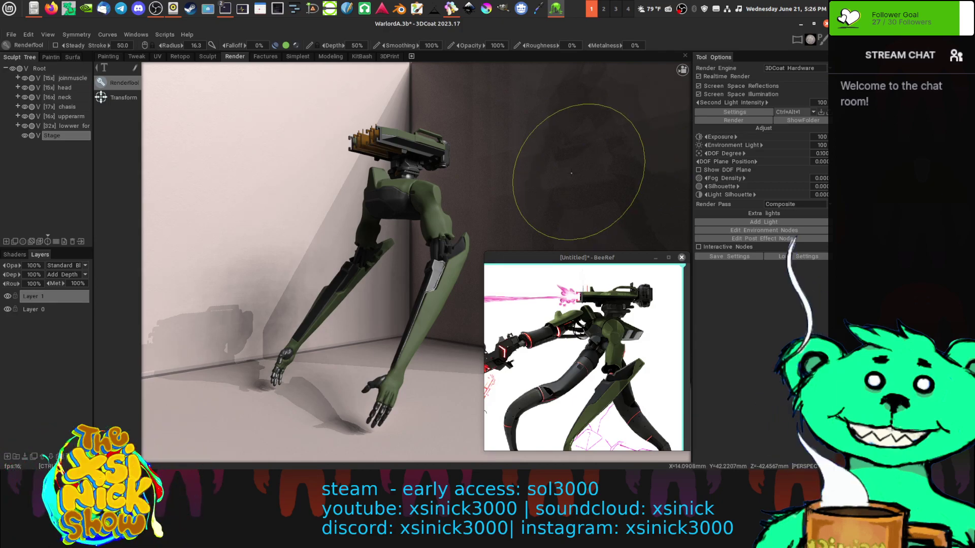
mouse_move(529, 61)
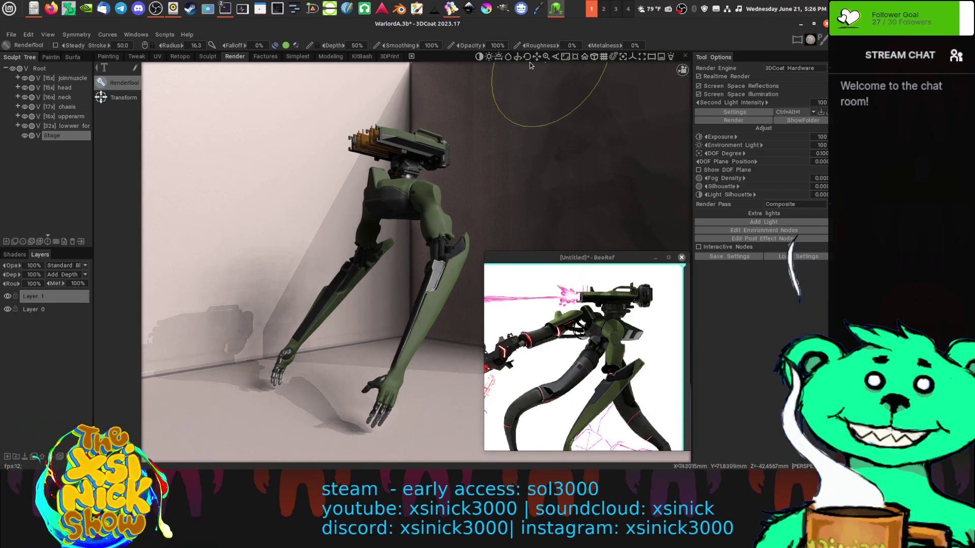
left_click_drag(500, 58, 500, 58)
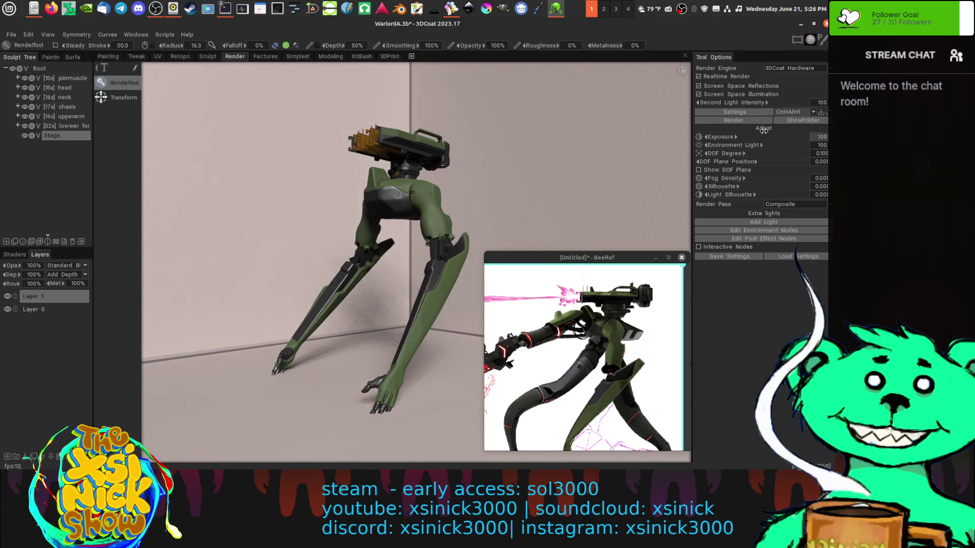
left_click(735, 80)
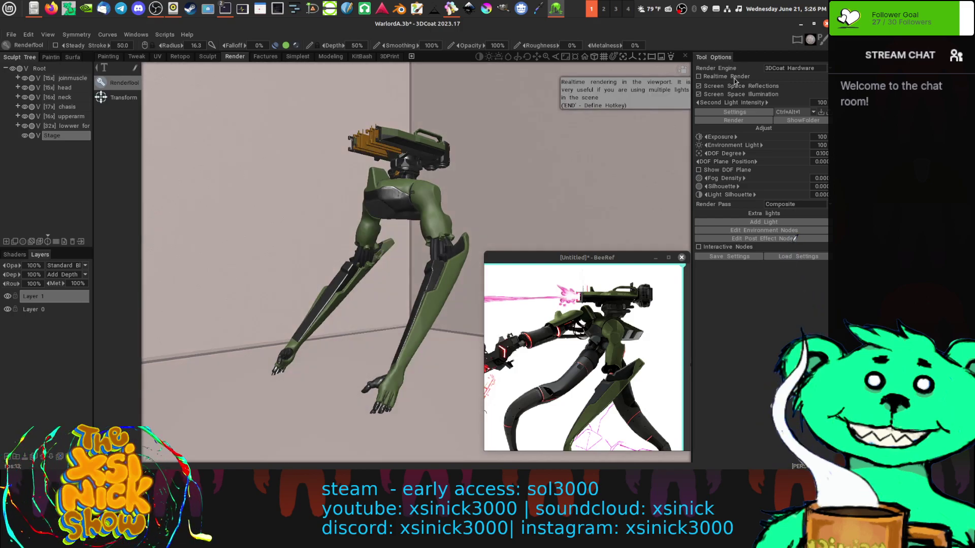
left_click(705, 80)
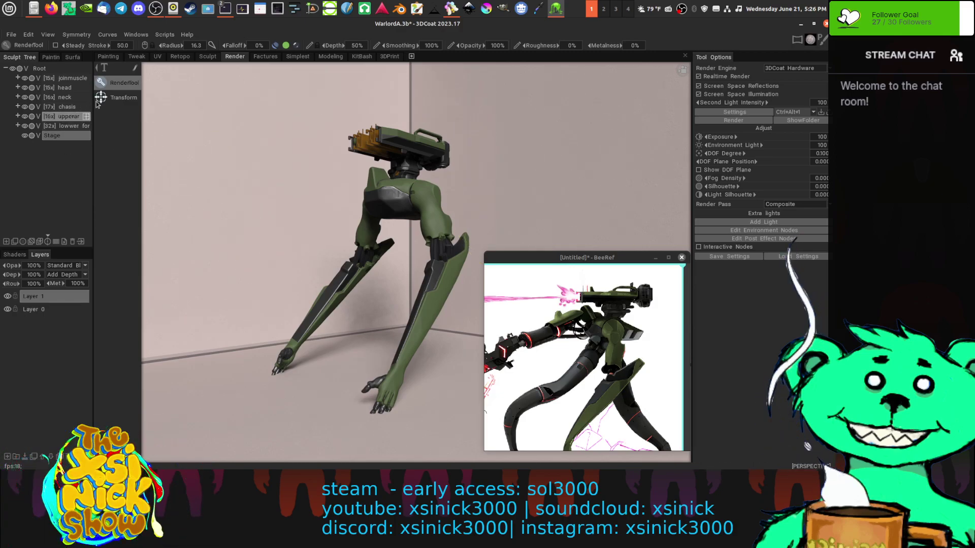
- Lower the Stage volume to about Y 23.3 so its floor meets the mech's hands, and resume the render preview
left_click(114, 101)
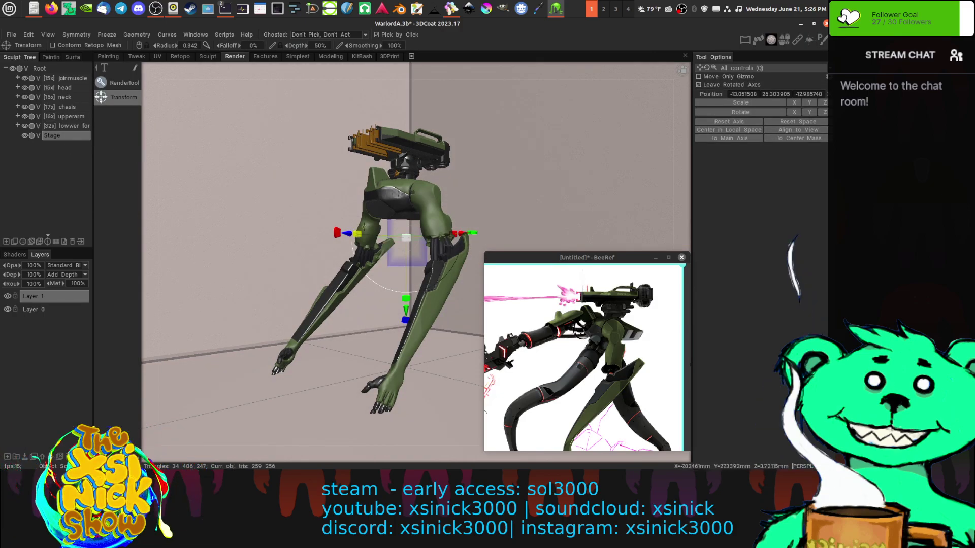
mouse_move(407, 318)
left_mouse_down()
mouse_move(406, 329)
mouse_move(404, 320)
left_mouse_up()
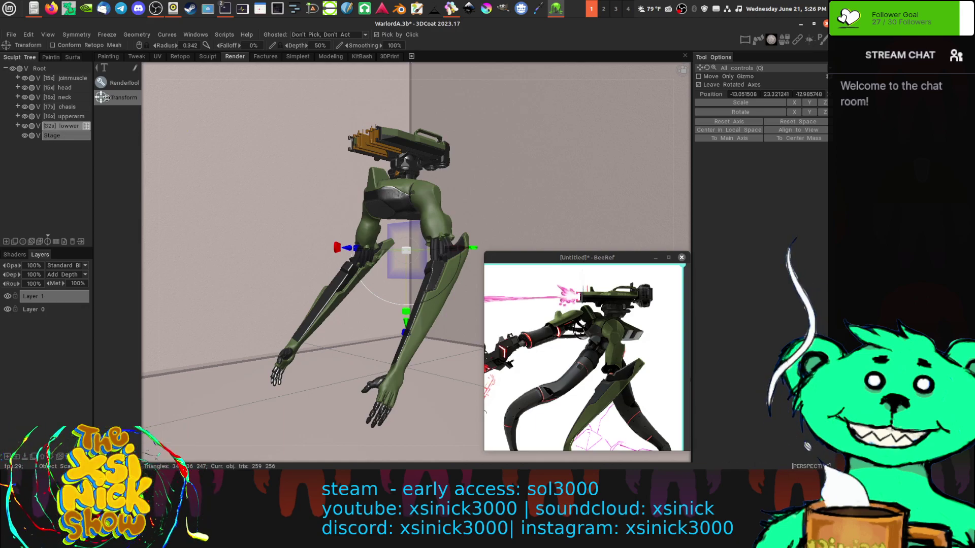
left_click(123, 84)
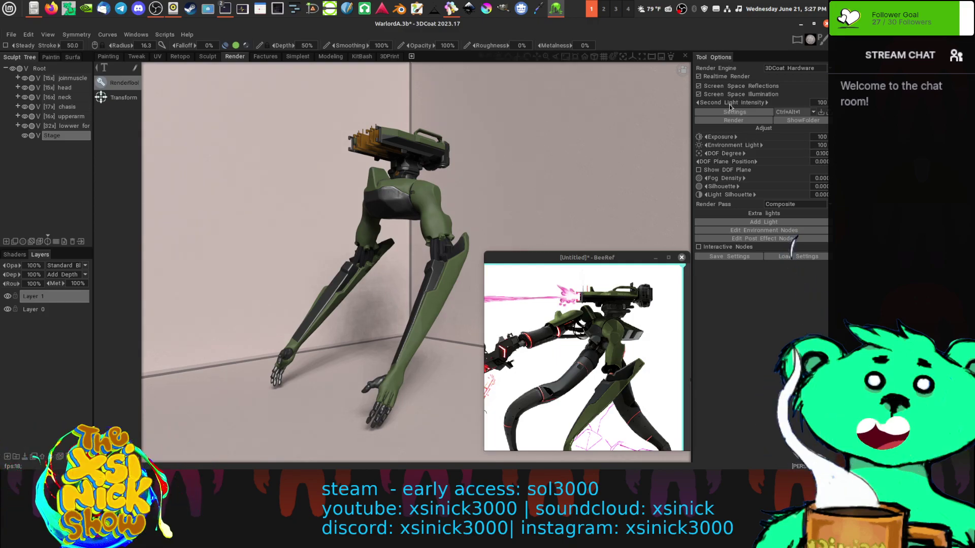
- Review the View Size options in the render settings and cancel without changing them
left_click(731, 114)
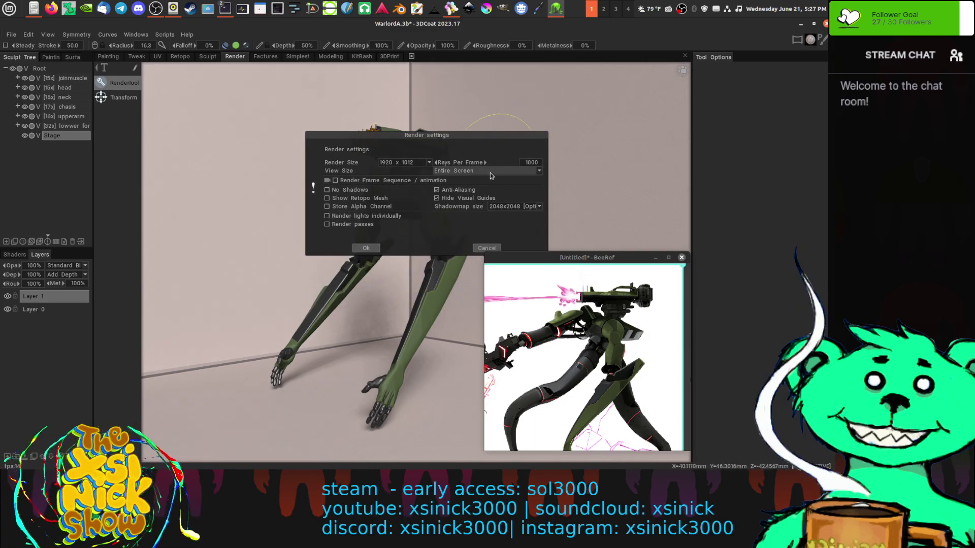
left_click(536, 172)
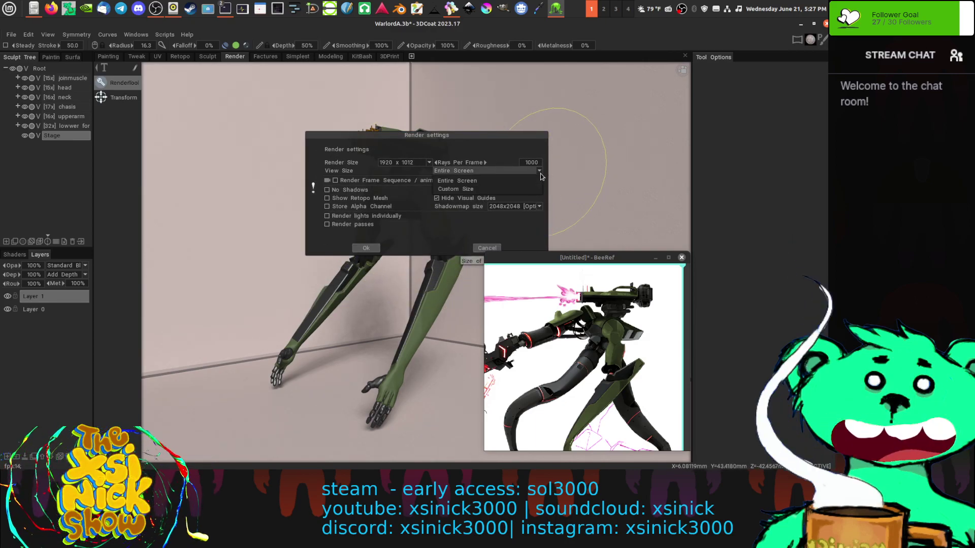
left_click(457, 143)
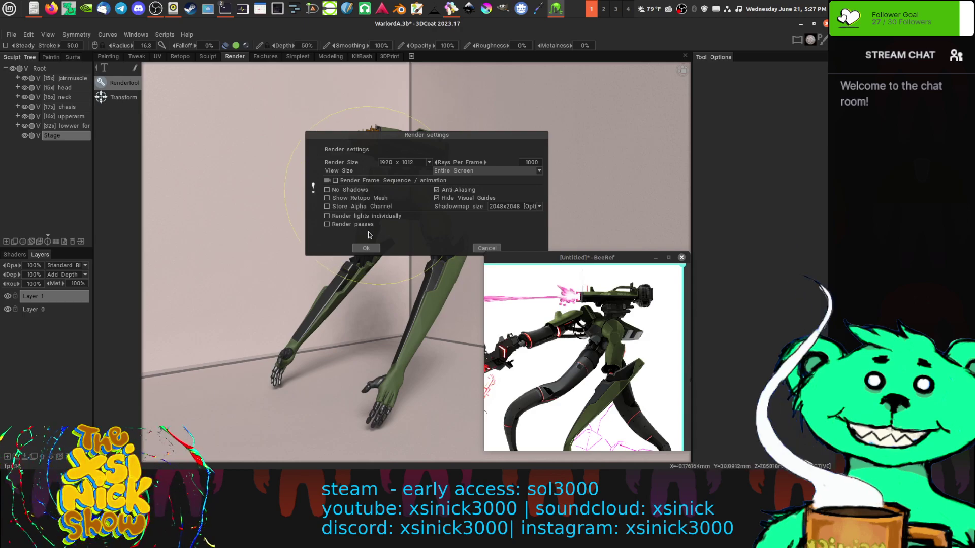
left_click(488, 248)
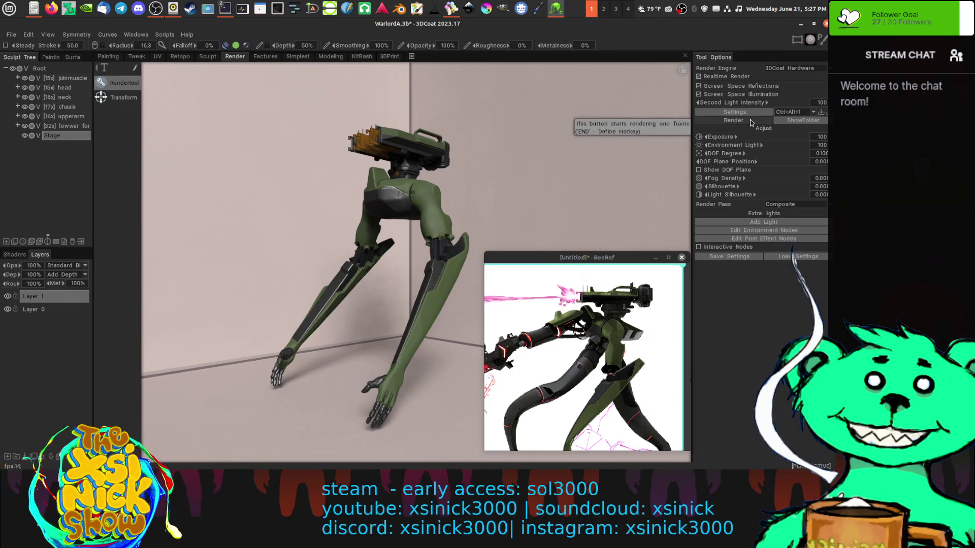
left_click(733, 121)
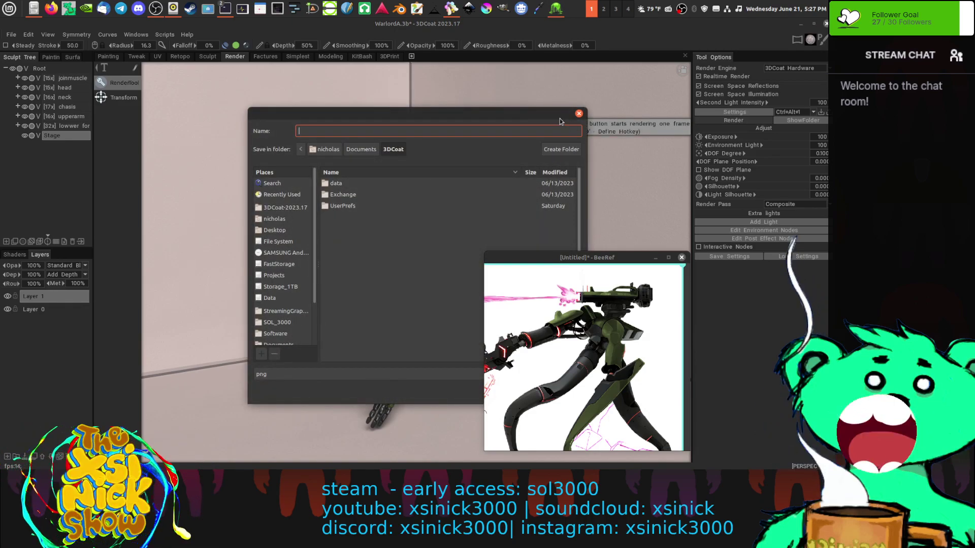
left_click_drag(560, 118, 496, 112)
left_click(516, 108)
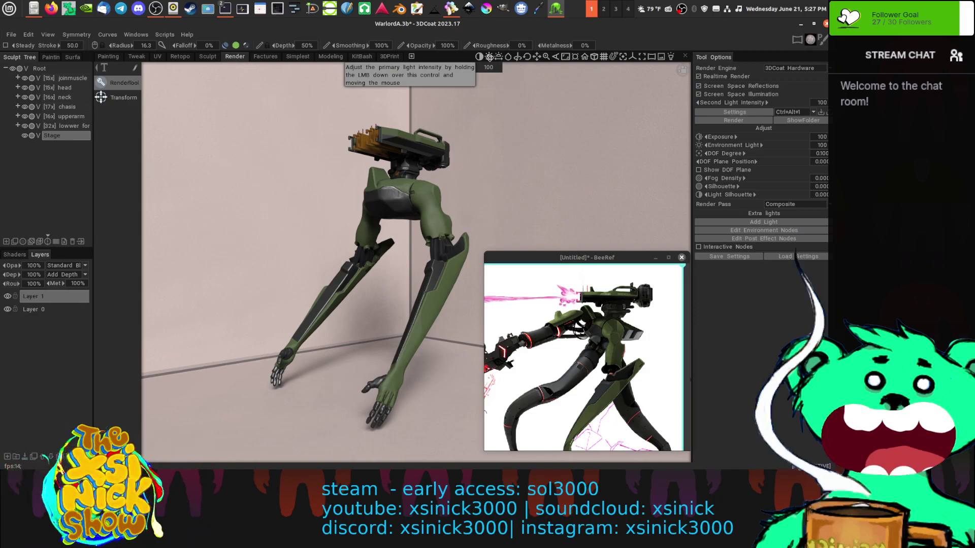
- Raise the primary light's intensity and brighten the overall lighting on the stage
left_click_drag(489, 57, 489, 57)
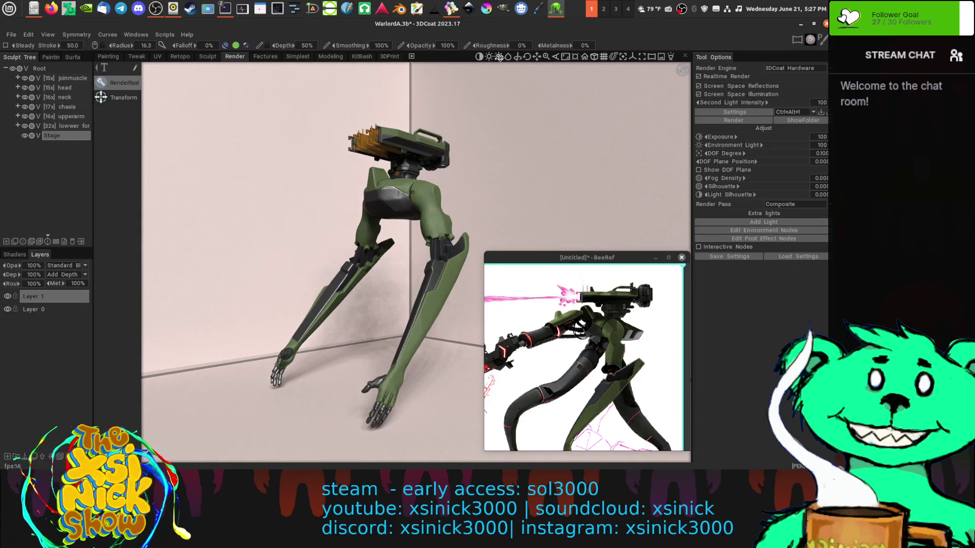
mouse_move(499, 57)
left_mouse_down()
mouse_move(501, 75)
mouse_move(501, 45)
mouse_move(500, 57)
left_mouse_up()
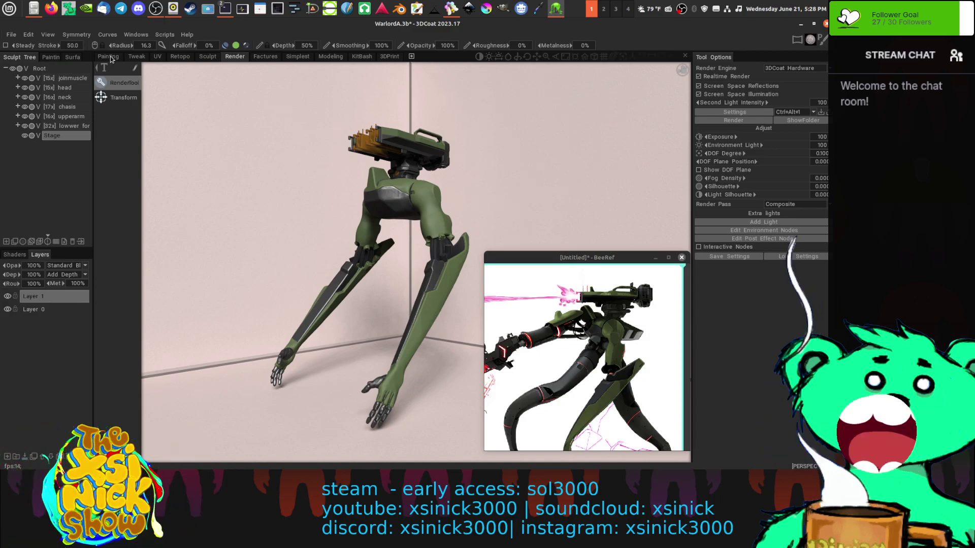
left_click(108, 57)
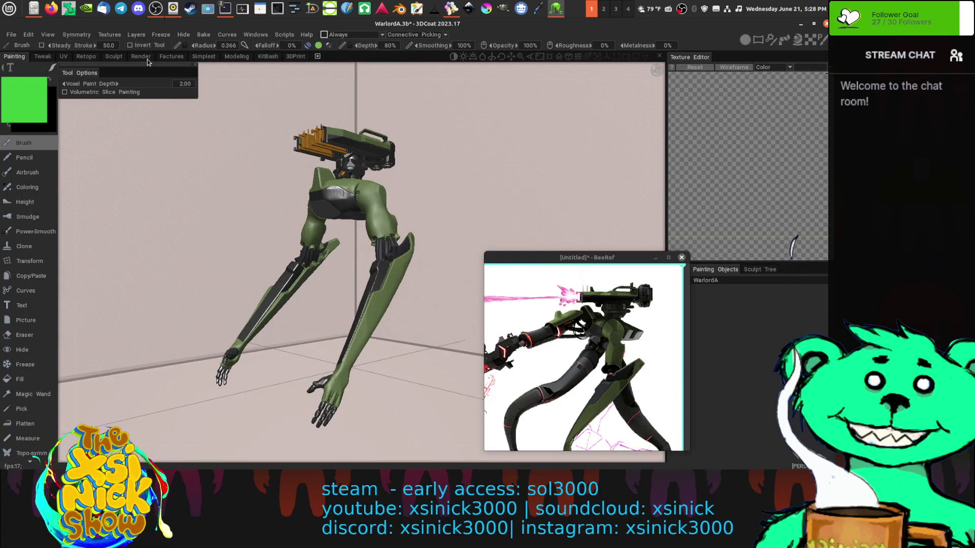
left_click(146, 57)
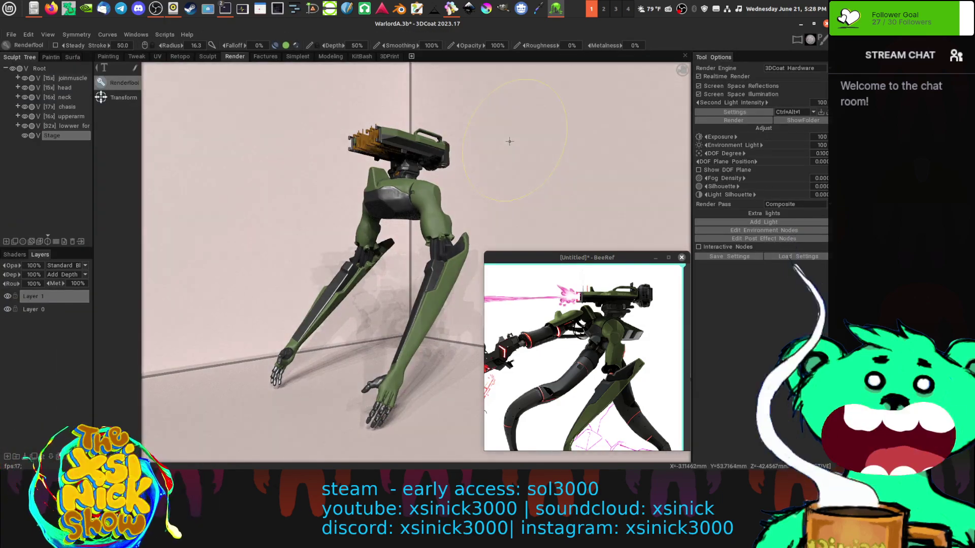
- Assign the pale silver shader from the Paint shader set to the Stage volume and return to the Render room
left_click(208, 56)
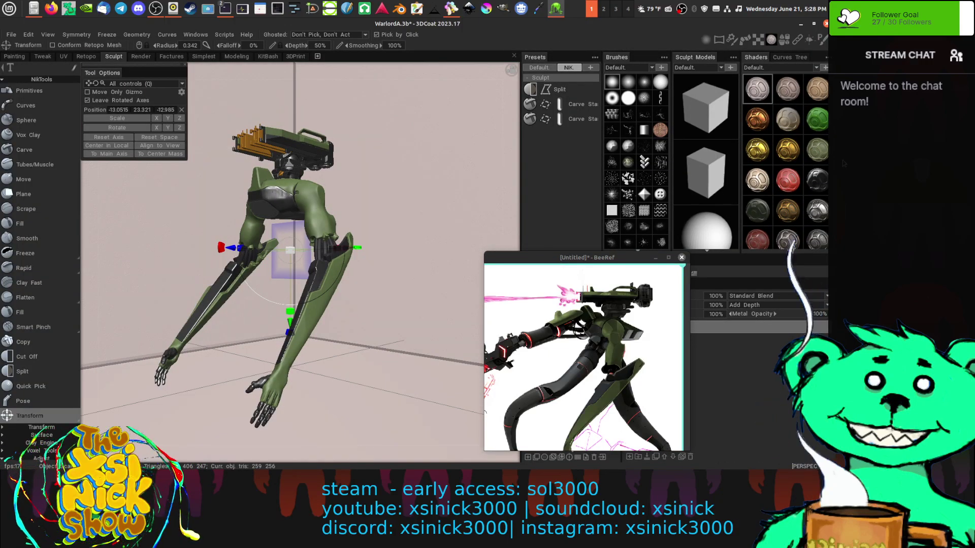
scroll(796, 155, "down", 2)
left_click(784, 69)
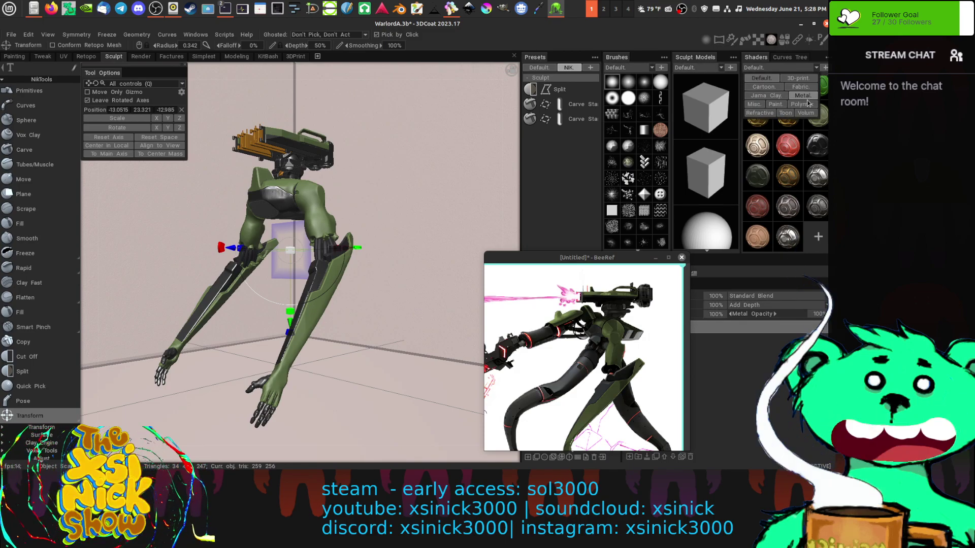
left_click(776, 104)
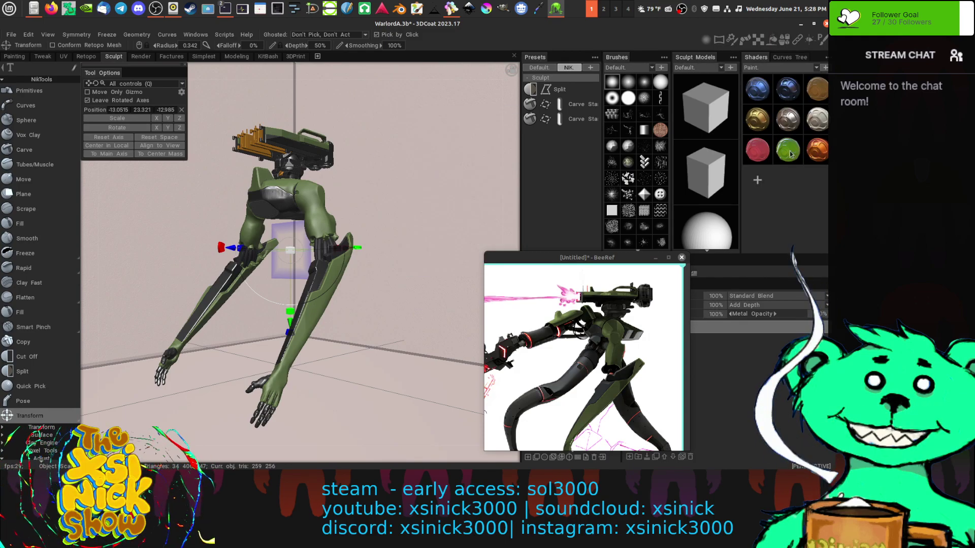
mouse_move(822, 122)
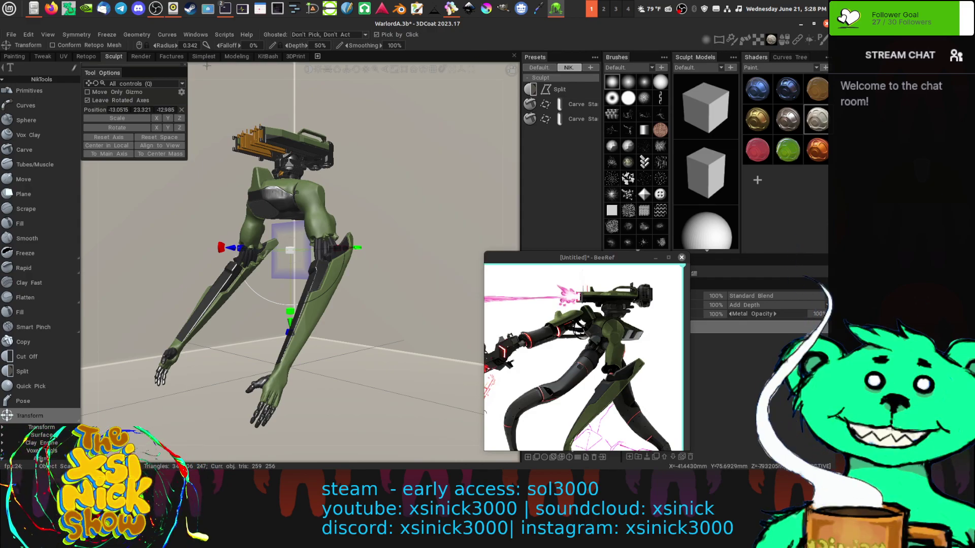
left_click(141, 57)
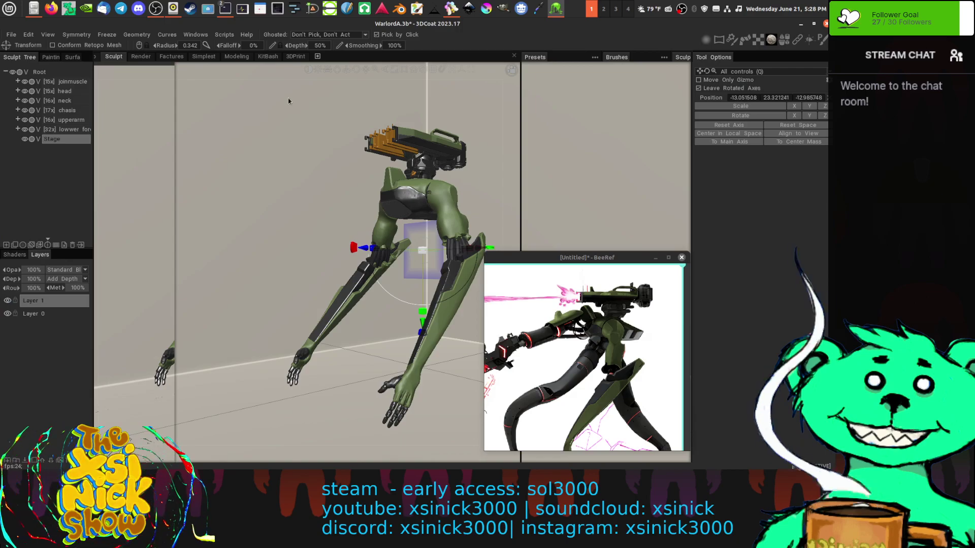